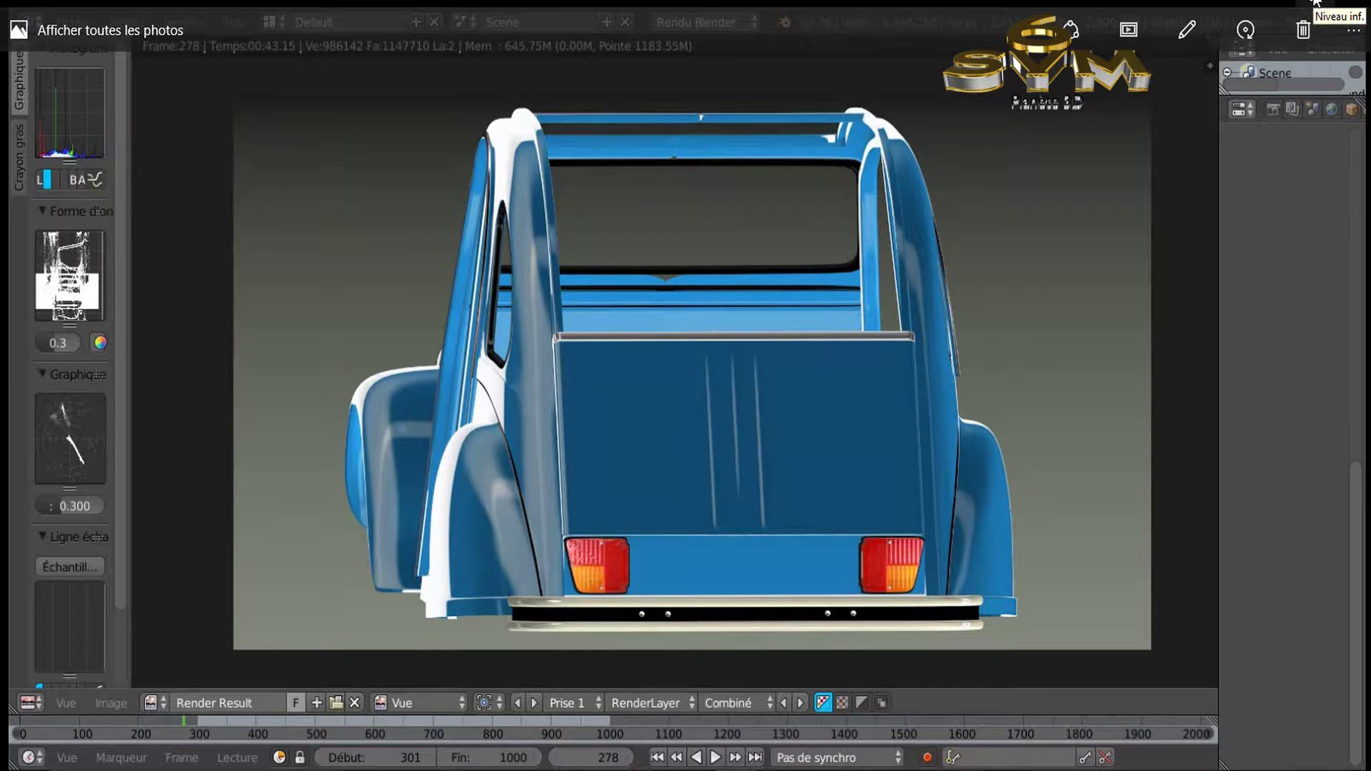
Close the rear bumper reference picture and display only the layer containing the tail lights
left_click(1317, 4)
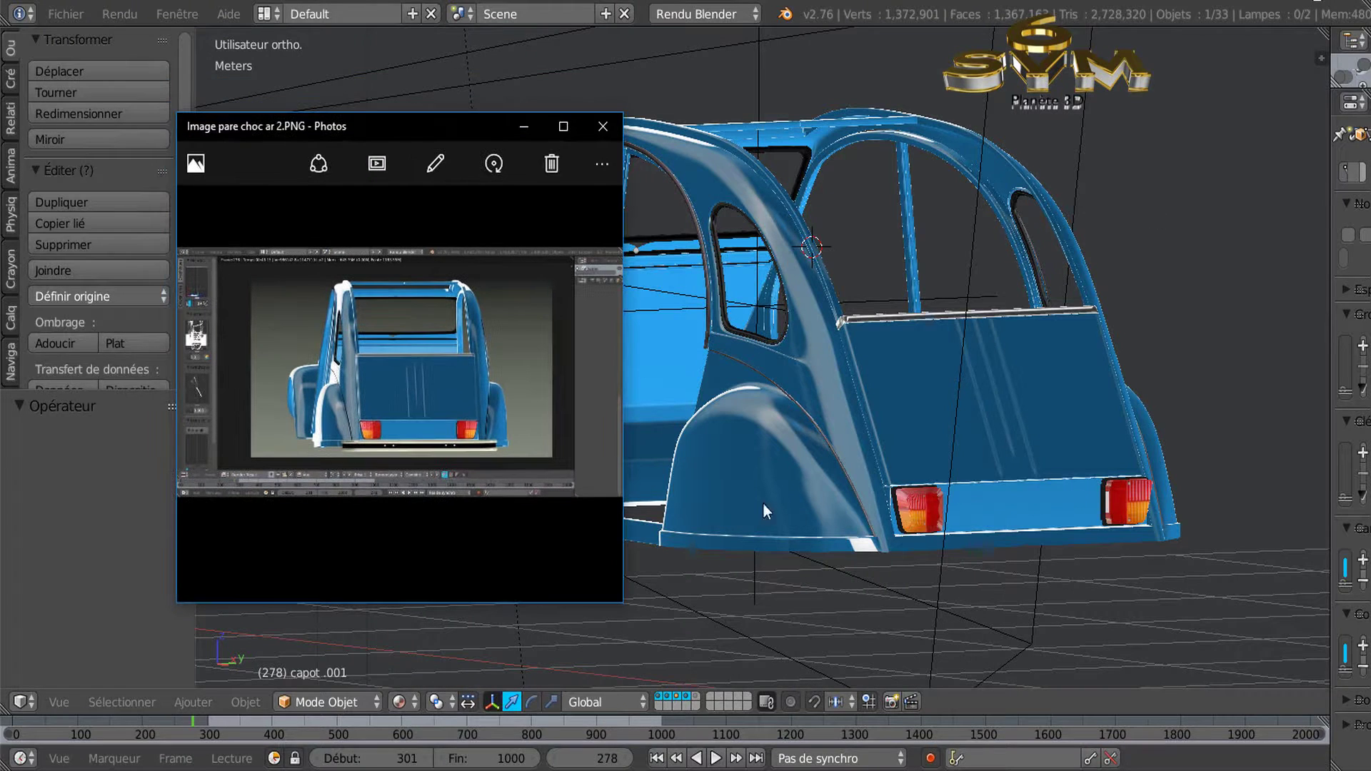
left_click(595, 129)
middle_click_drag(932, 469, 932, 508)
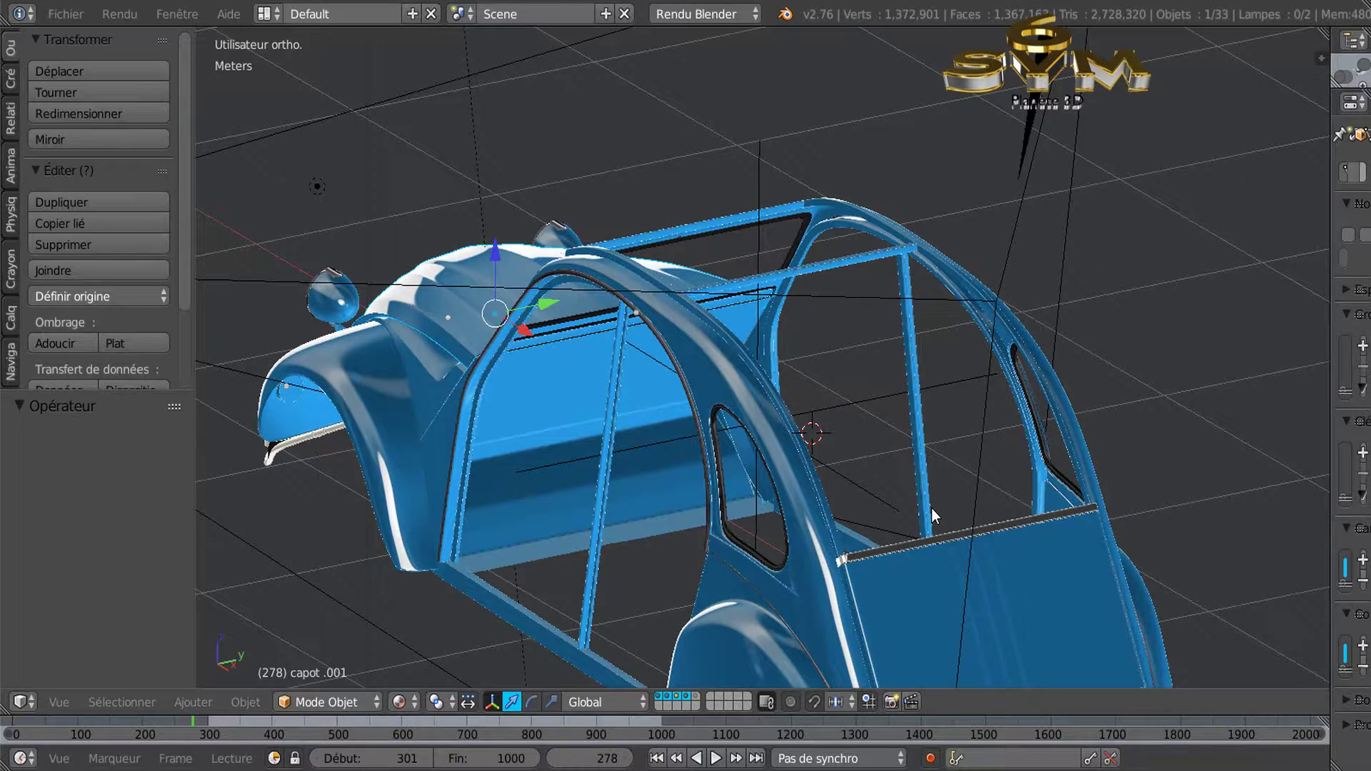
left_click(685, 696)
middle_click_drag(938, 513, 829, 474)
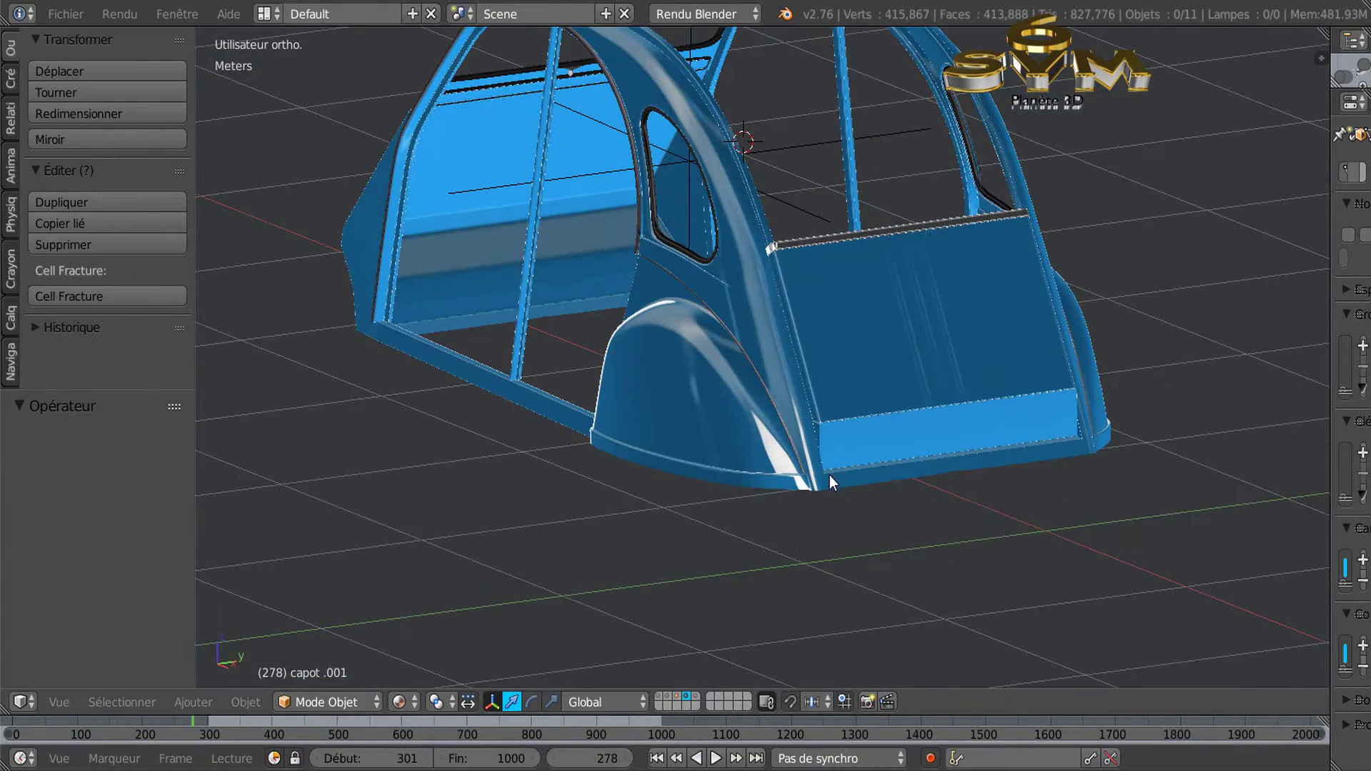
left_click(697, 697)
scroll(841, 527, "up", 3)
middle_click_drag(920, 496, 692, 550, "shift")
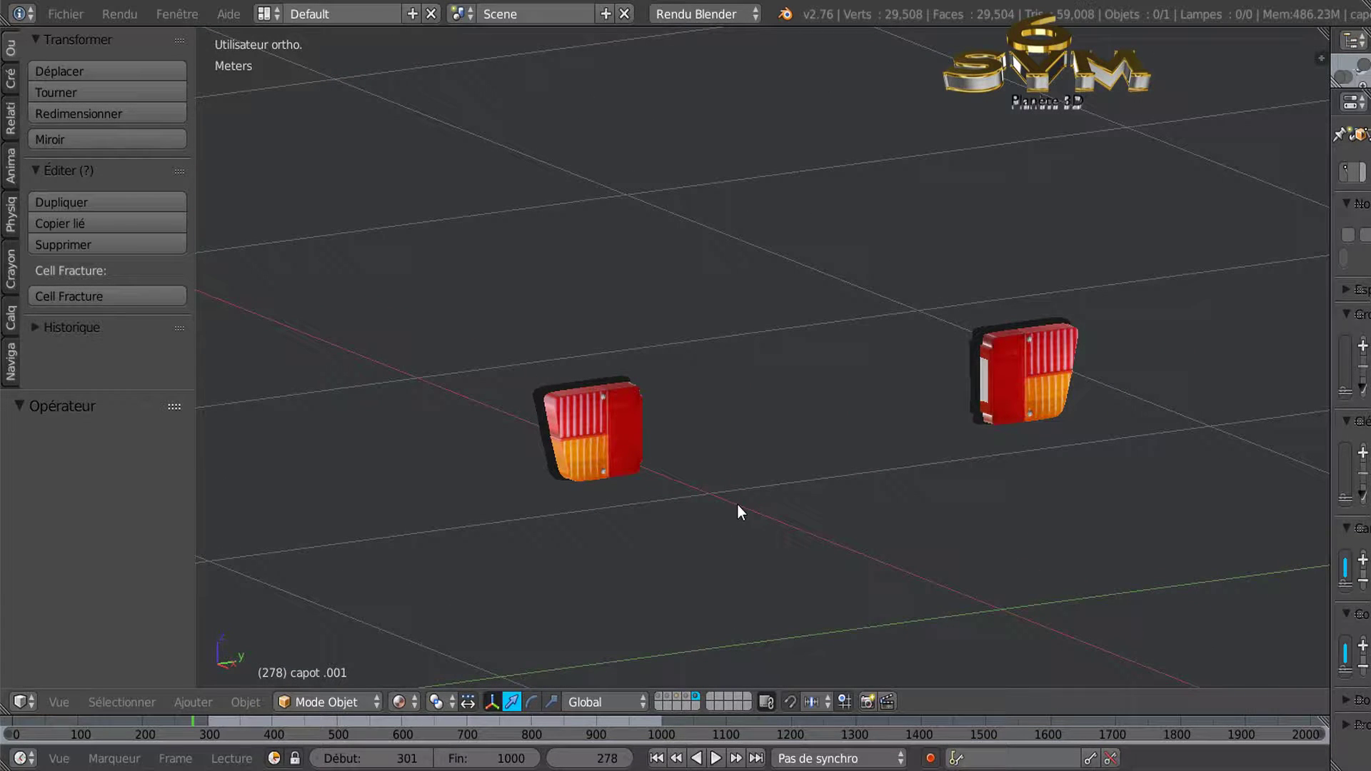
Select the tail lights and examine their material and image texture settings in a widened properties area
scroll(803, 509, "down", 2)
scroll(803, 509, "up", 2)
scroll(803, 509, "up", 2)
scroll(803, 509, "down", 4)
scroll(803, 508, "up", 2)
left_click_drag(1330, 263, 1072, 302)
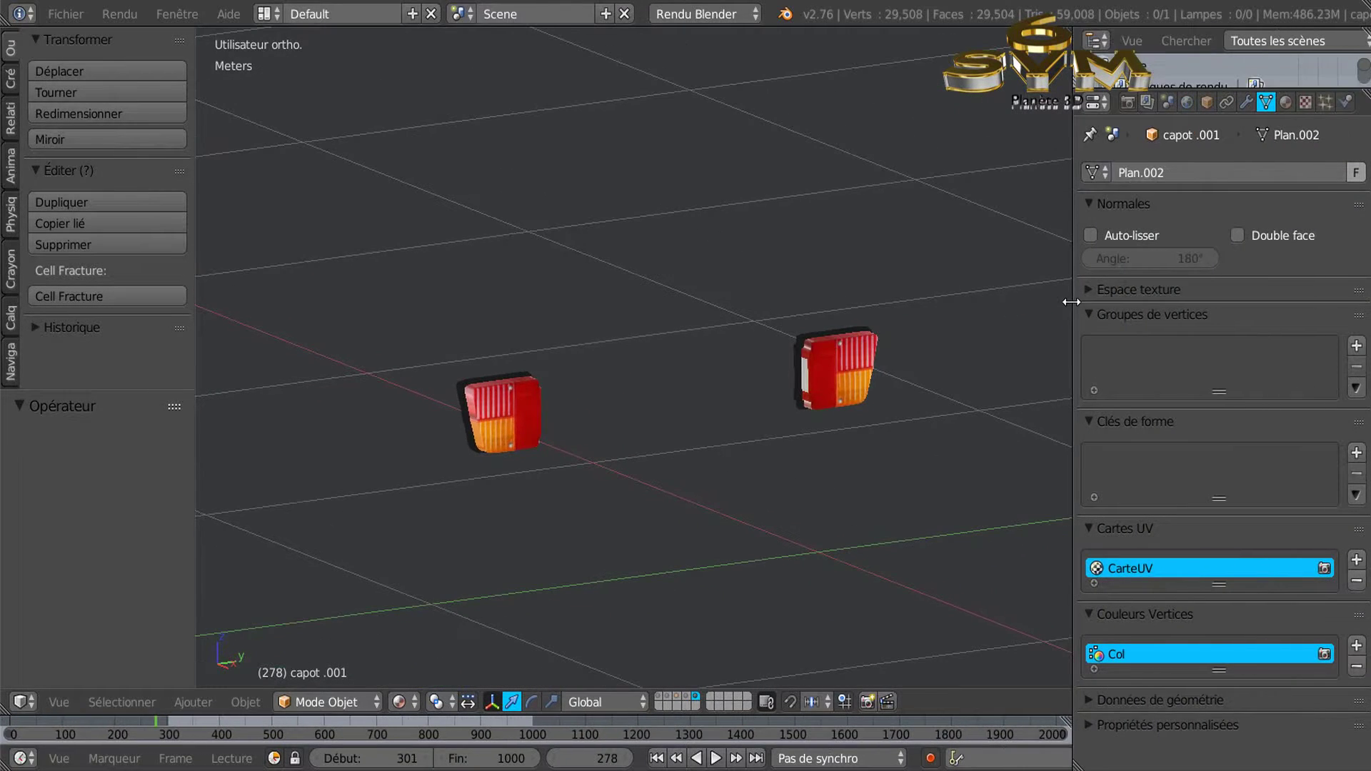
left_click(1304, 101)
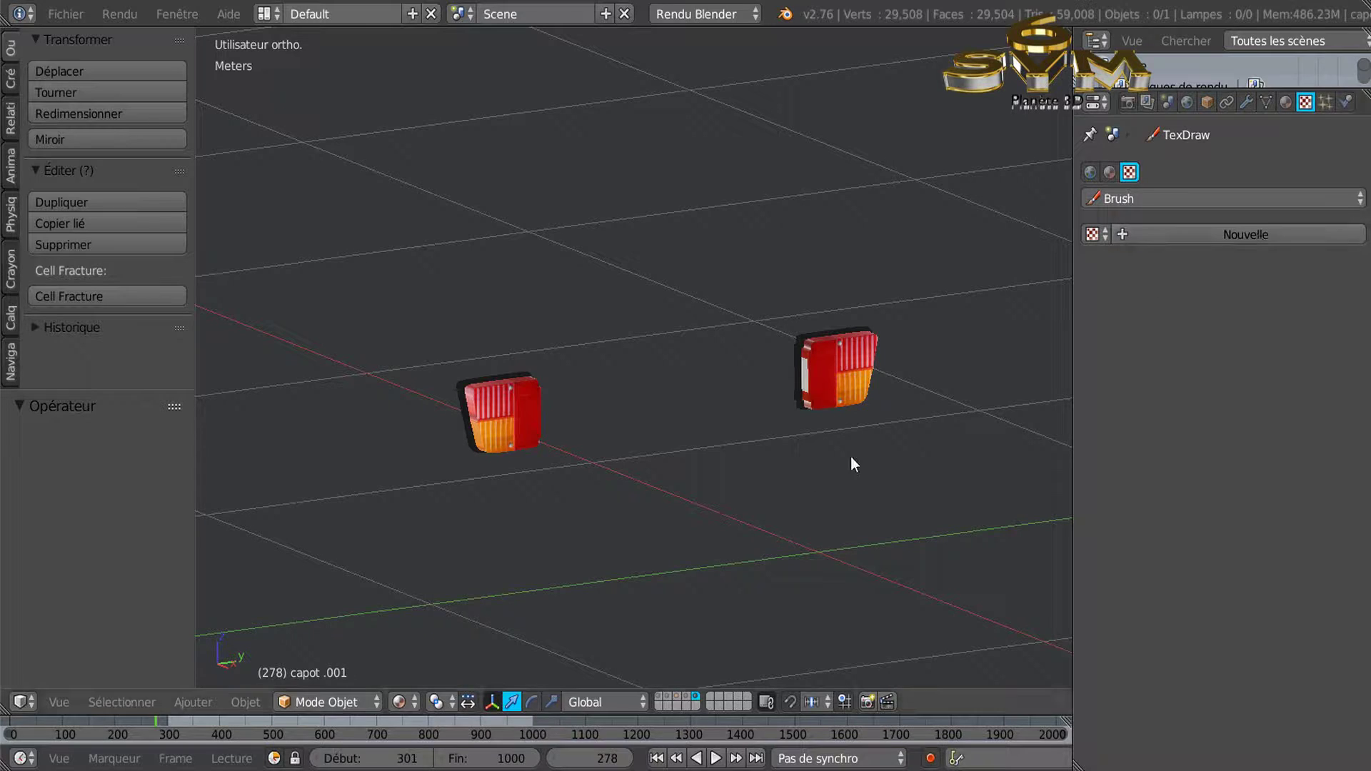
left_click(1287, 102)
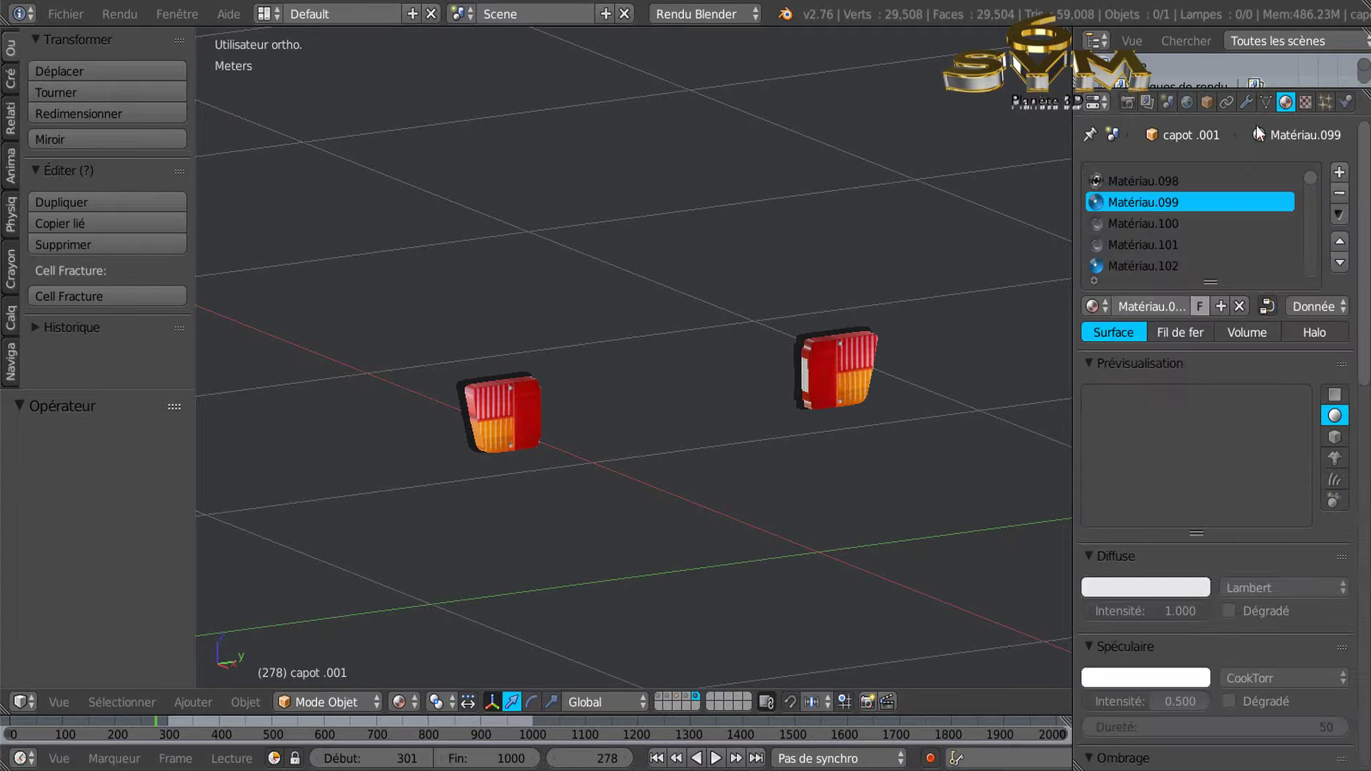
right_click(855, 356)
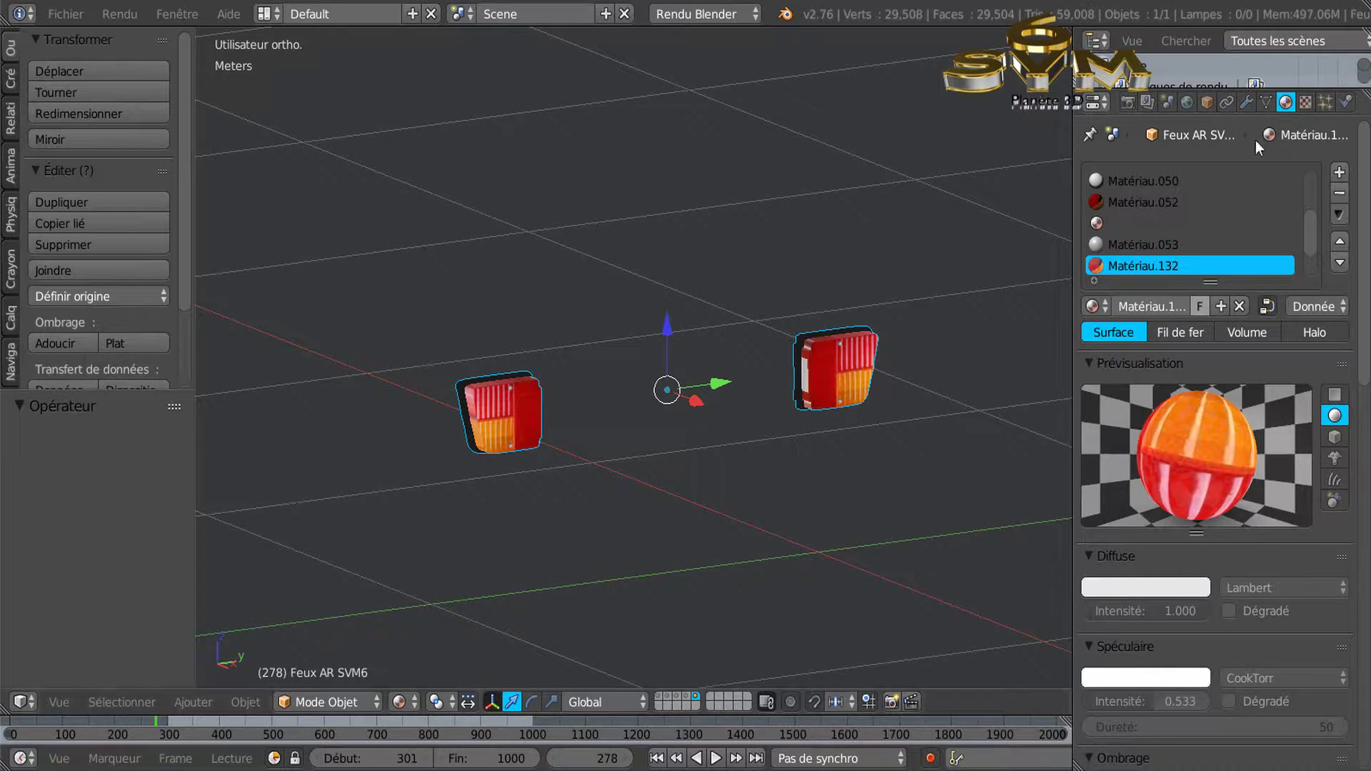
left_click(1305, 102)
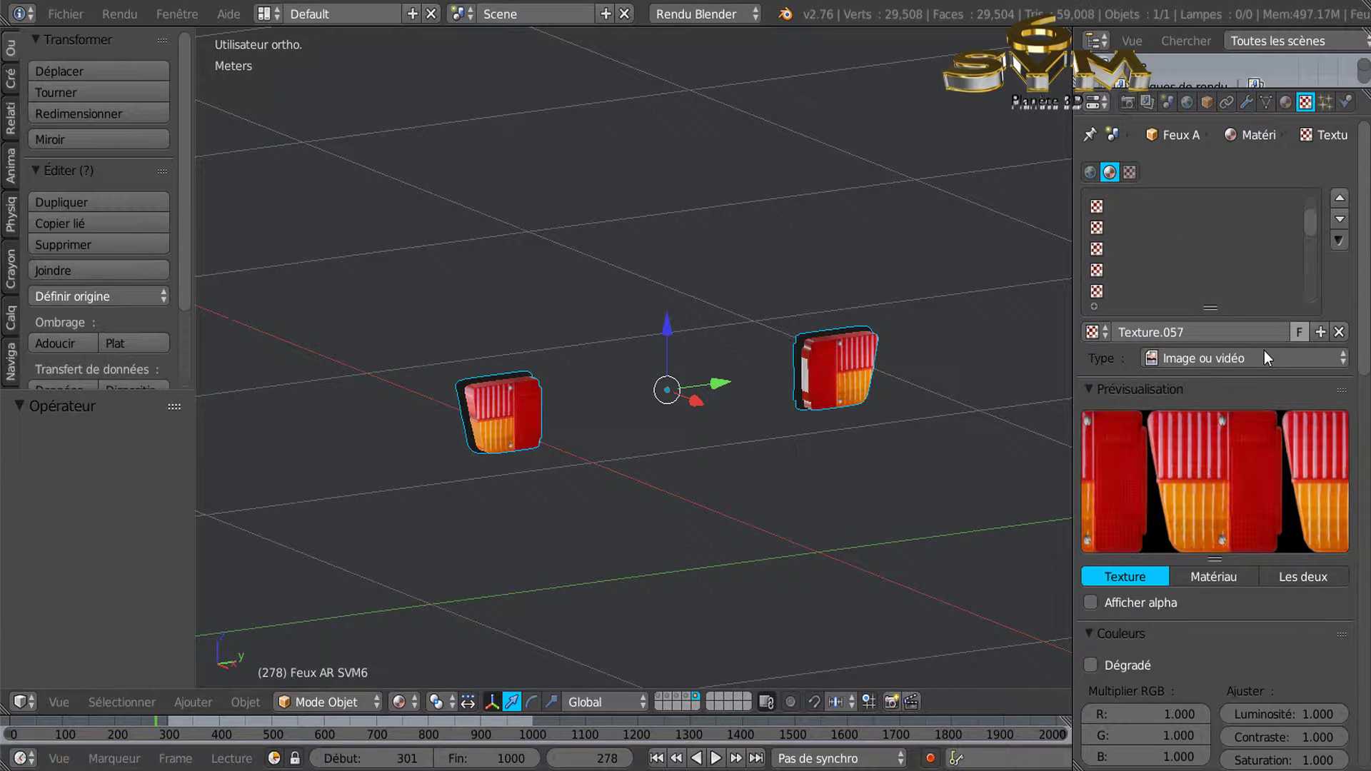
scroll(1283, 503, "down", 8)
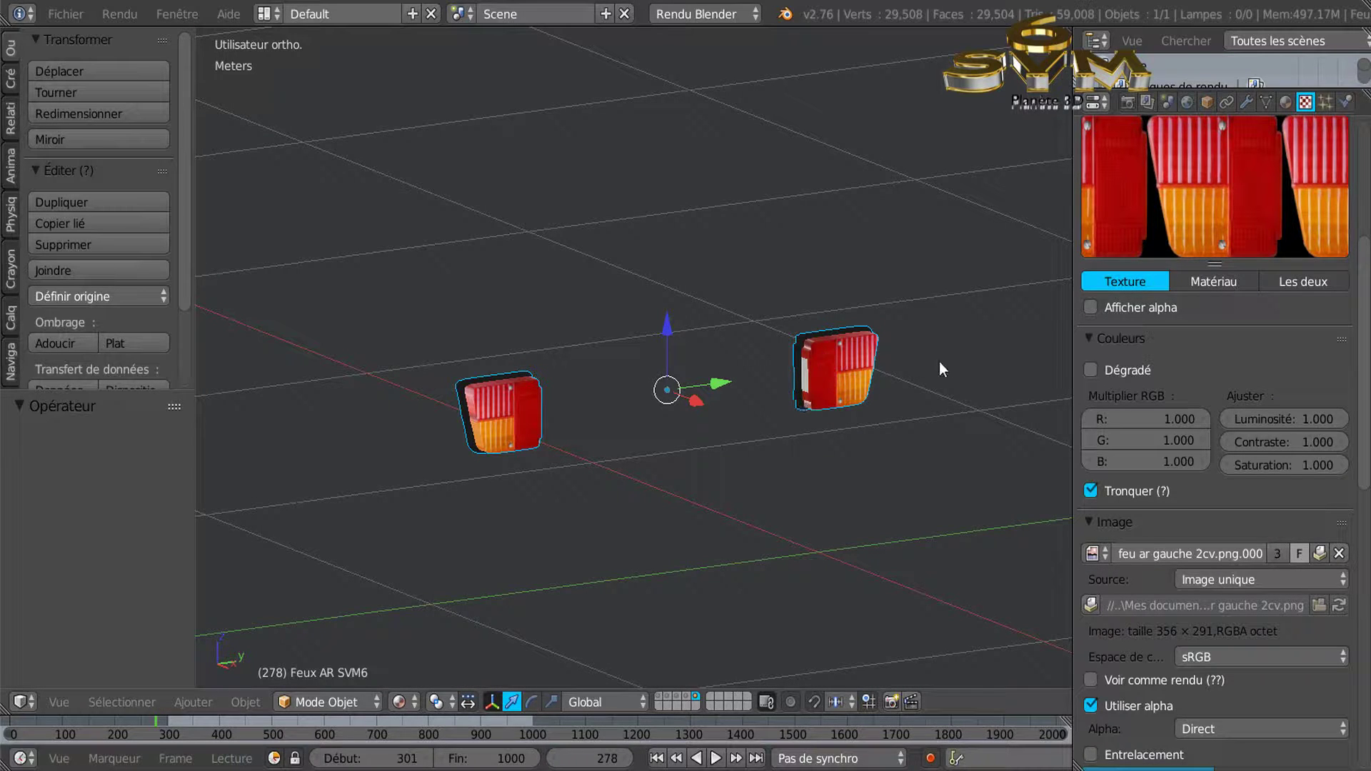
Display only the rear body layer and narrow the properties area to enlarge the 3D view
left_click(684, 693)
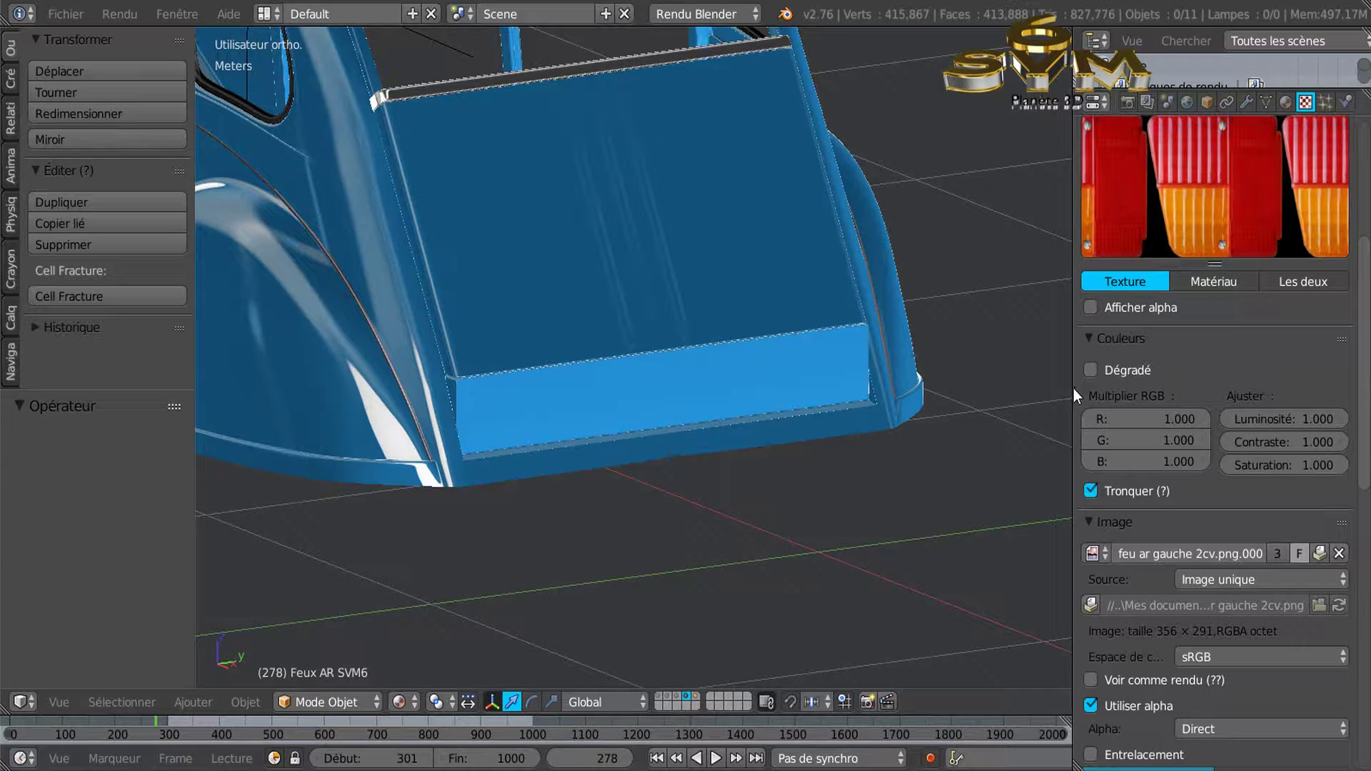
left_click_drag(1075, 388, 1249, 386)
scroll(1095, 462, "down", 2)
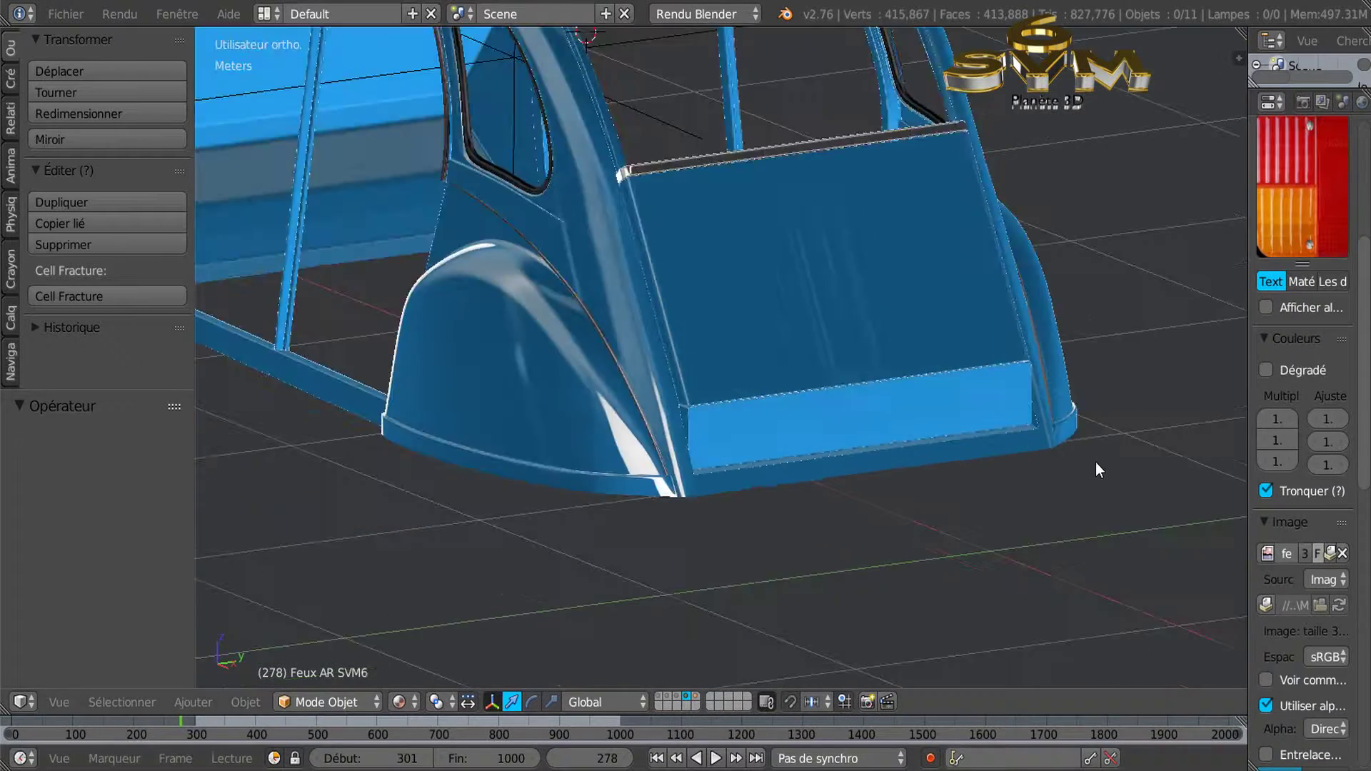
Examine the rear bumper outline on the blueprint against the car body in top view
key("KP_7")
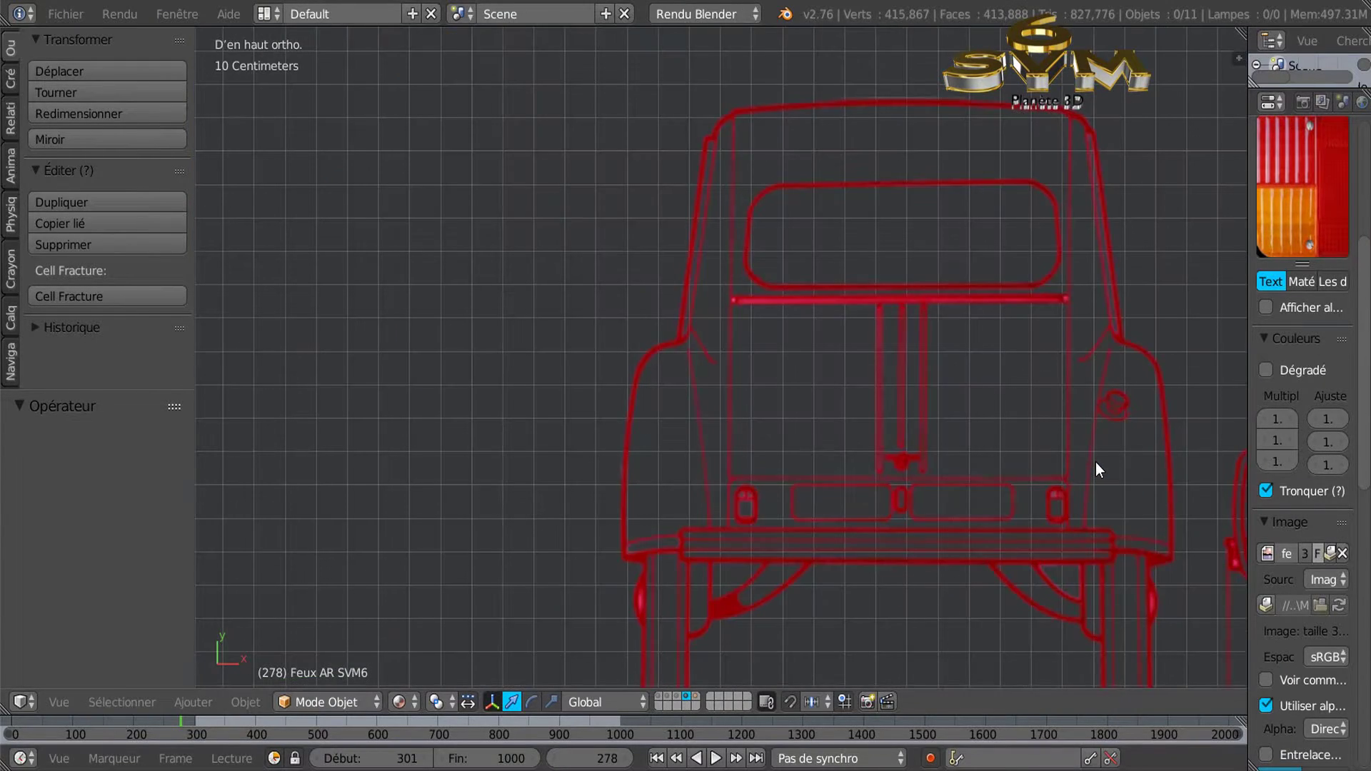
scroll(1096, 462, "down", 3)
mouse_move(1096, 461)
middle_mouse_down("shift")
mouse_move(884, 380)
mouse_move(389, 316)
middle_mouse_up("shift")
scroll(389, 316, "up", 2)
middle_click_drag(911, 495, 668, 79, "shift")
scroll(800, 406, "up", 4)
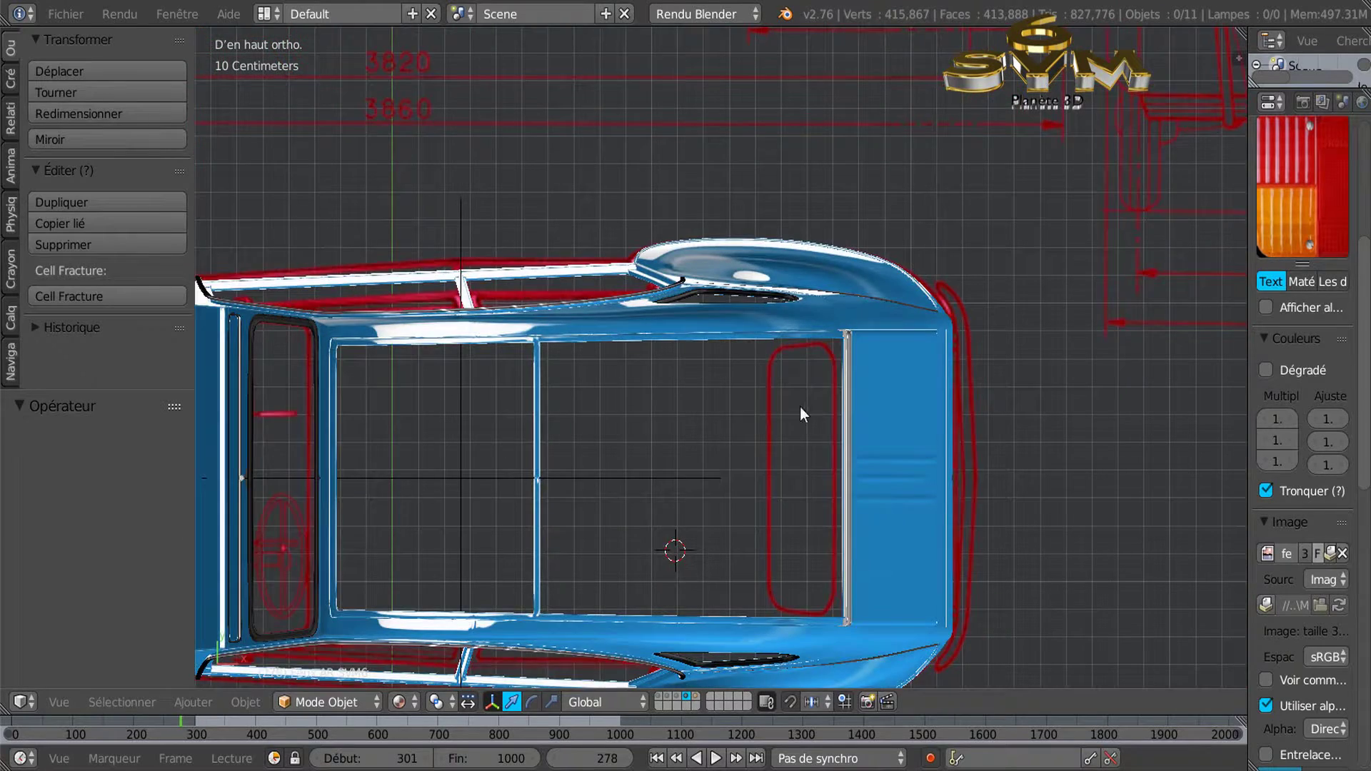
scroll(947, 374, "up", 2)
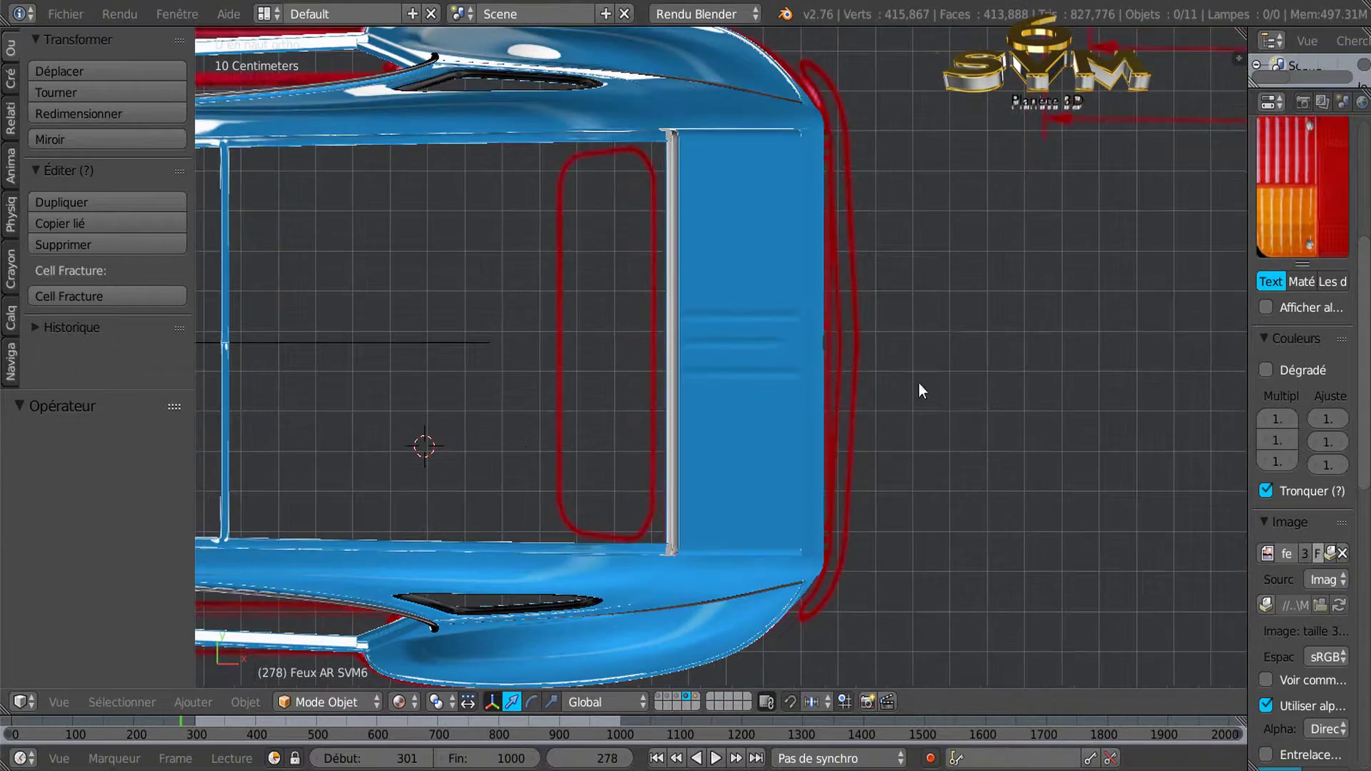
scroll(858, 398, "down", 1)
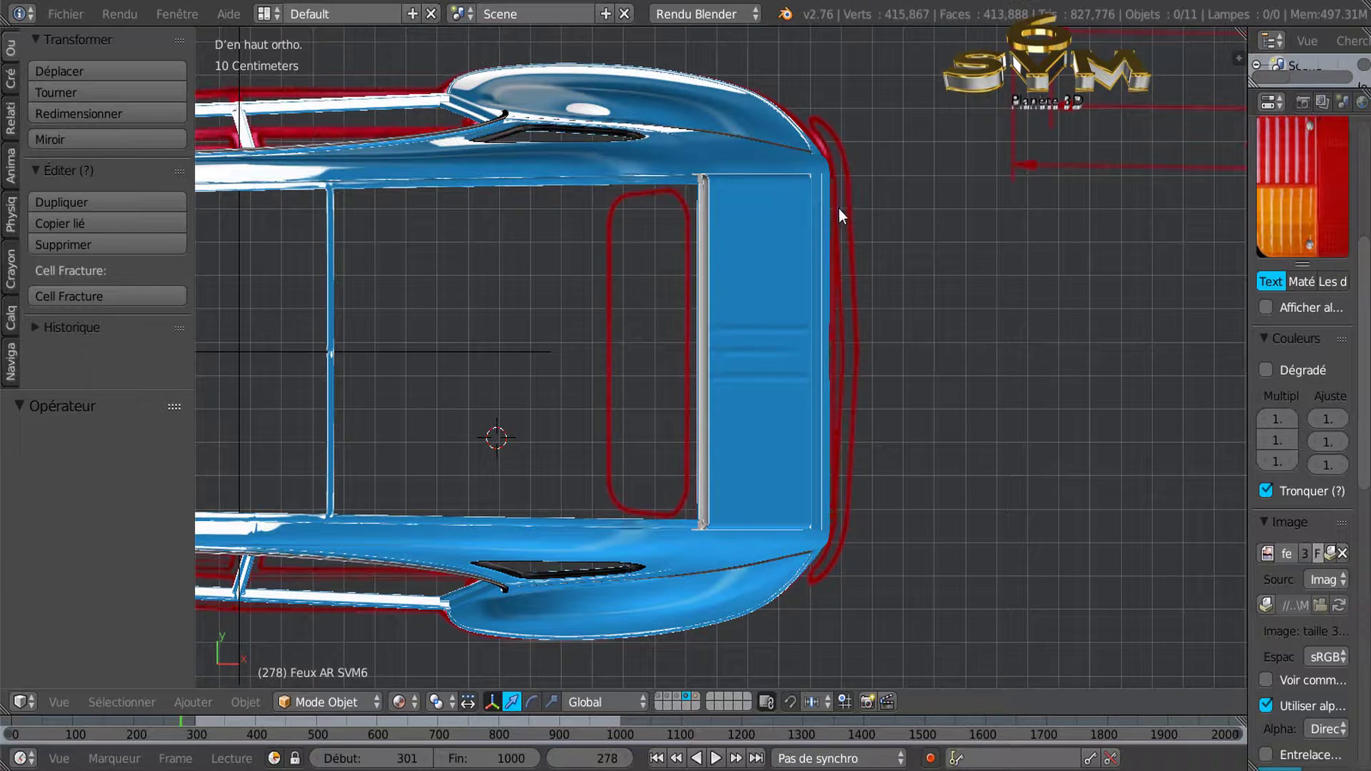
scroll(846, 556, "up", 2)
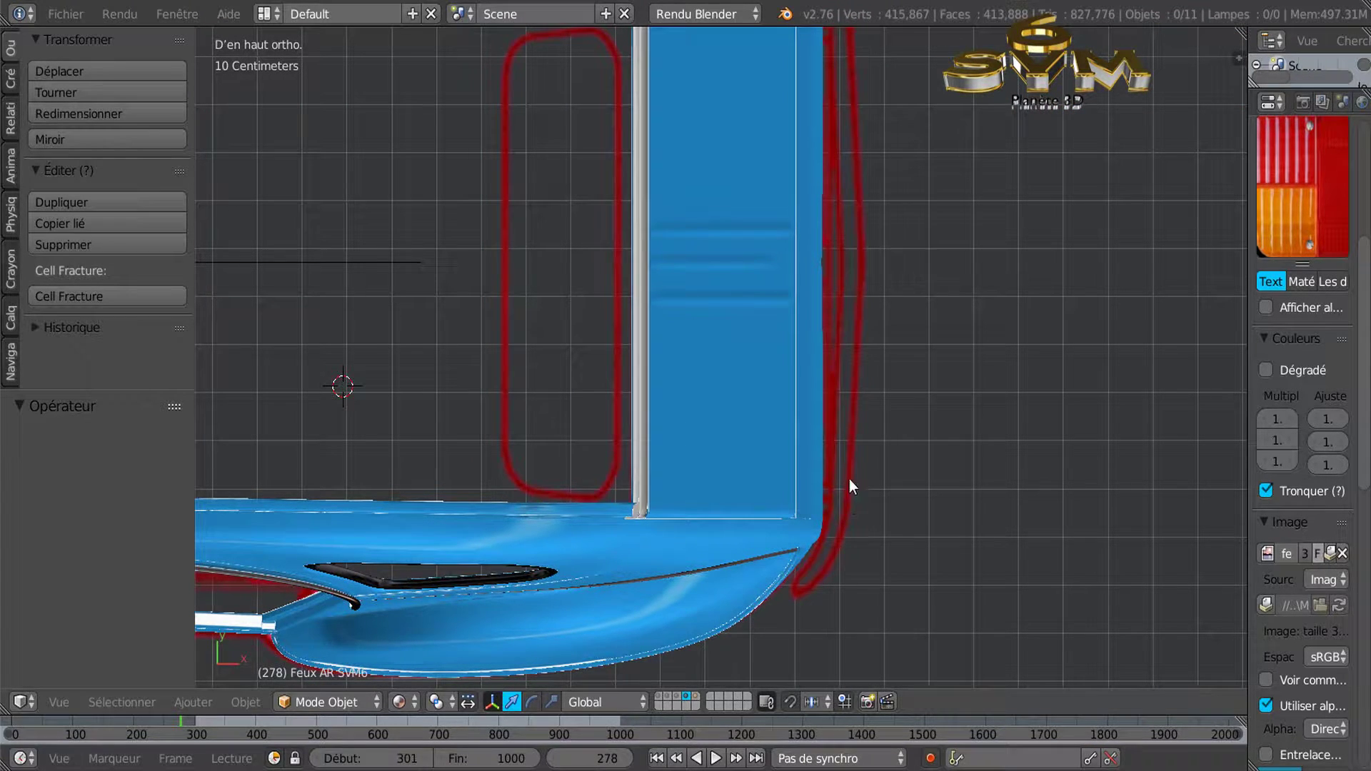
scroll(855, 193, "down", 4)
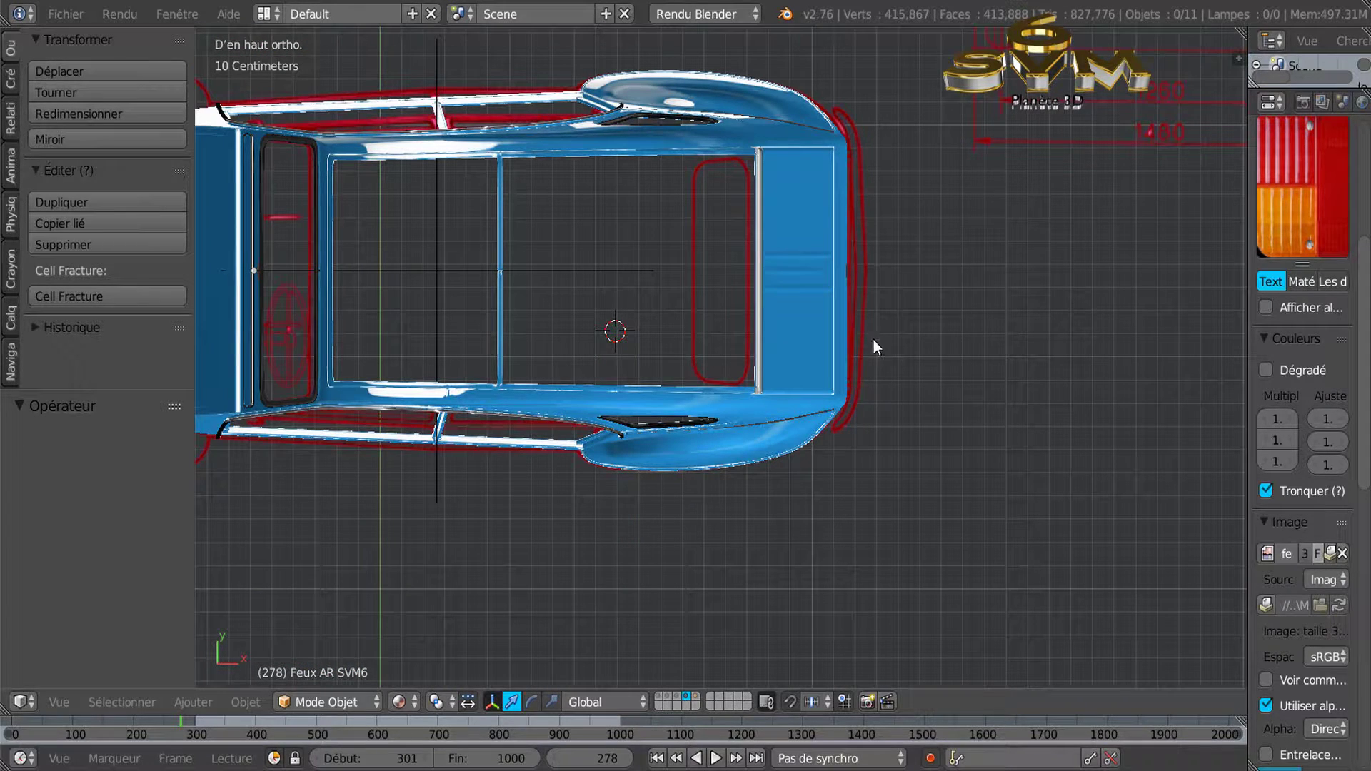
scroll(545, 313, "up", 2)
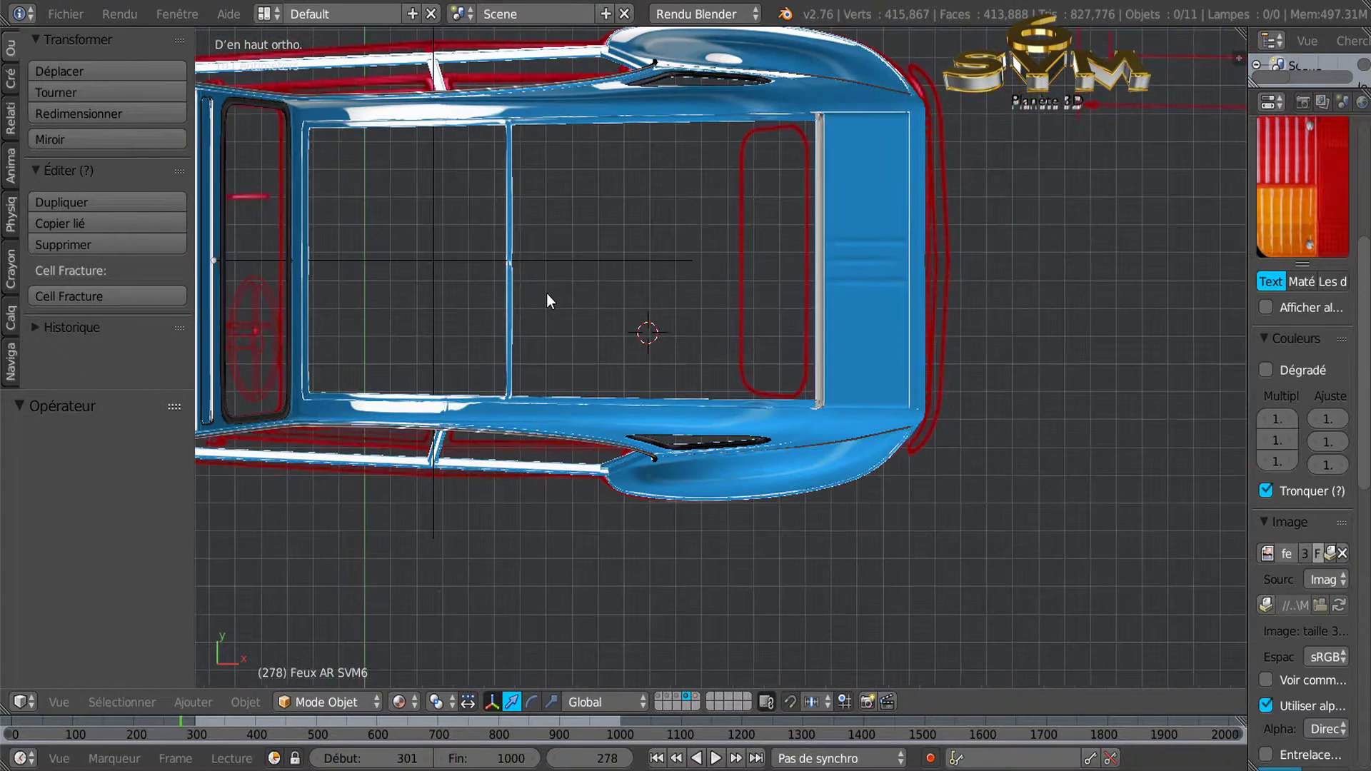
Snap the 3D cursor to the empty on the car's centre line
right_click(433, 263)
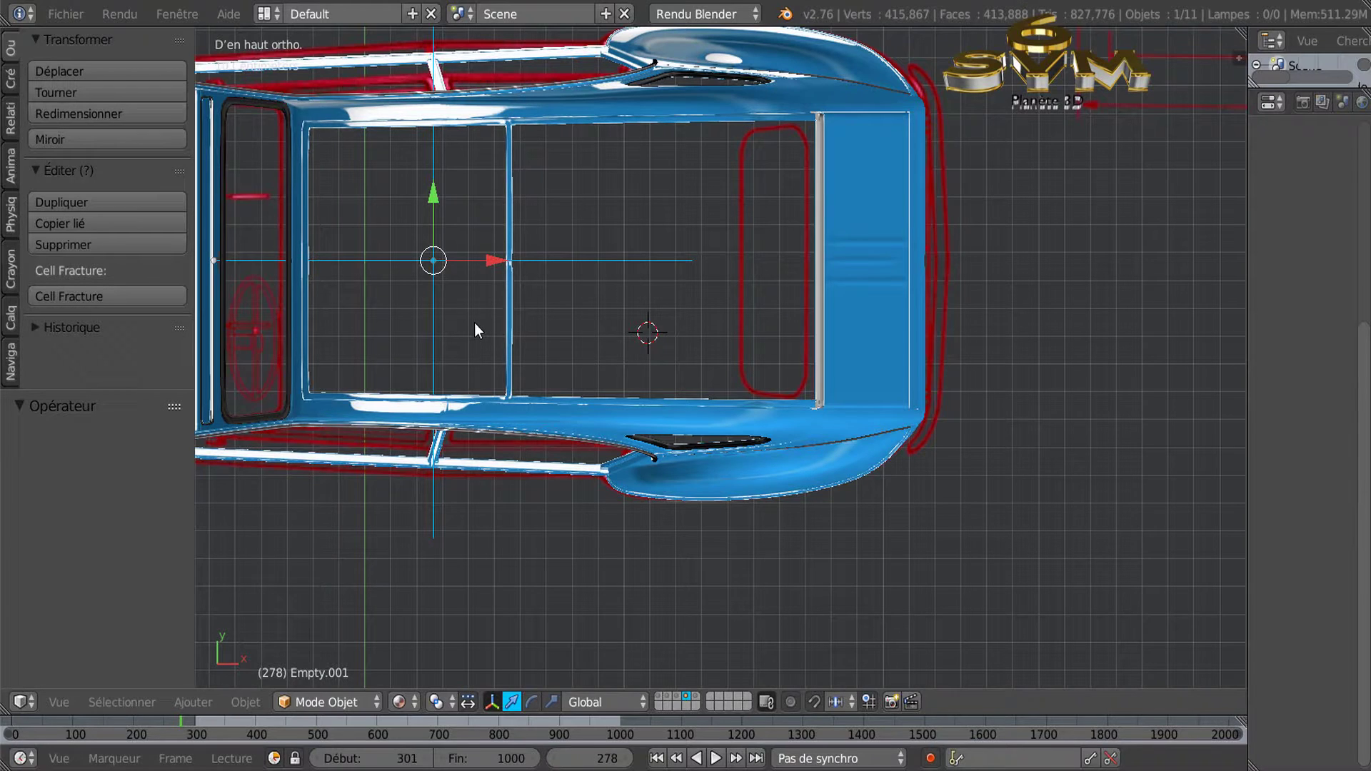
key("shift+s")
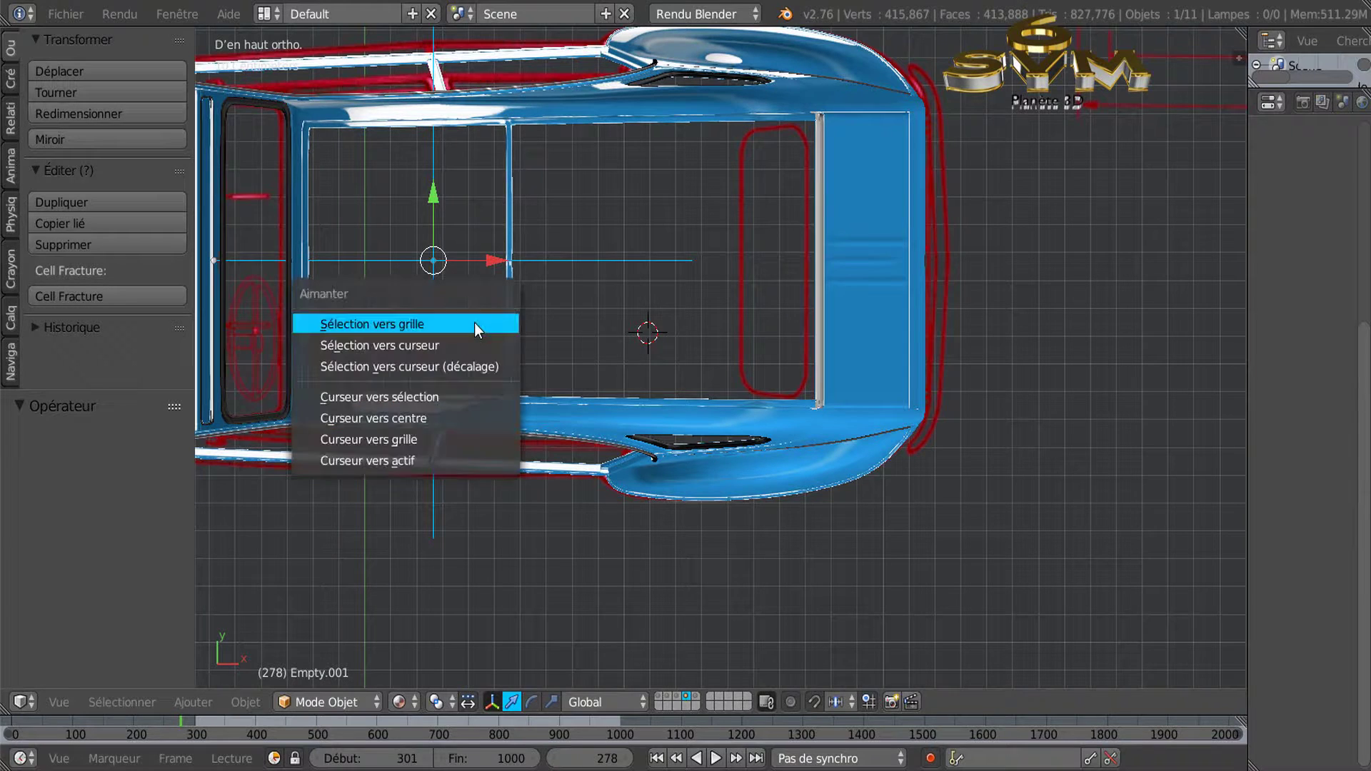
left_click(423, 397)
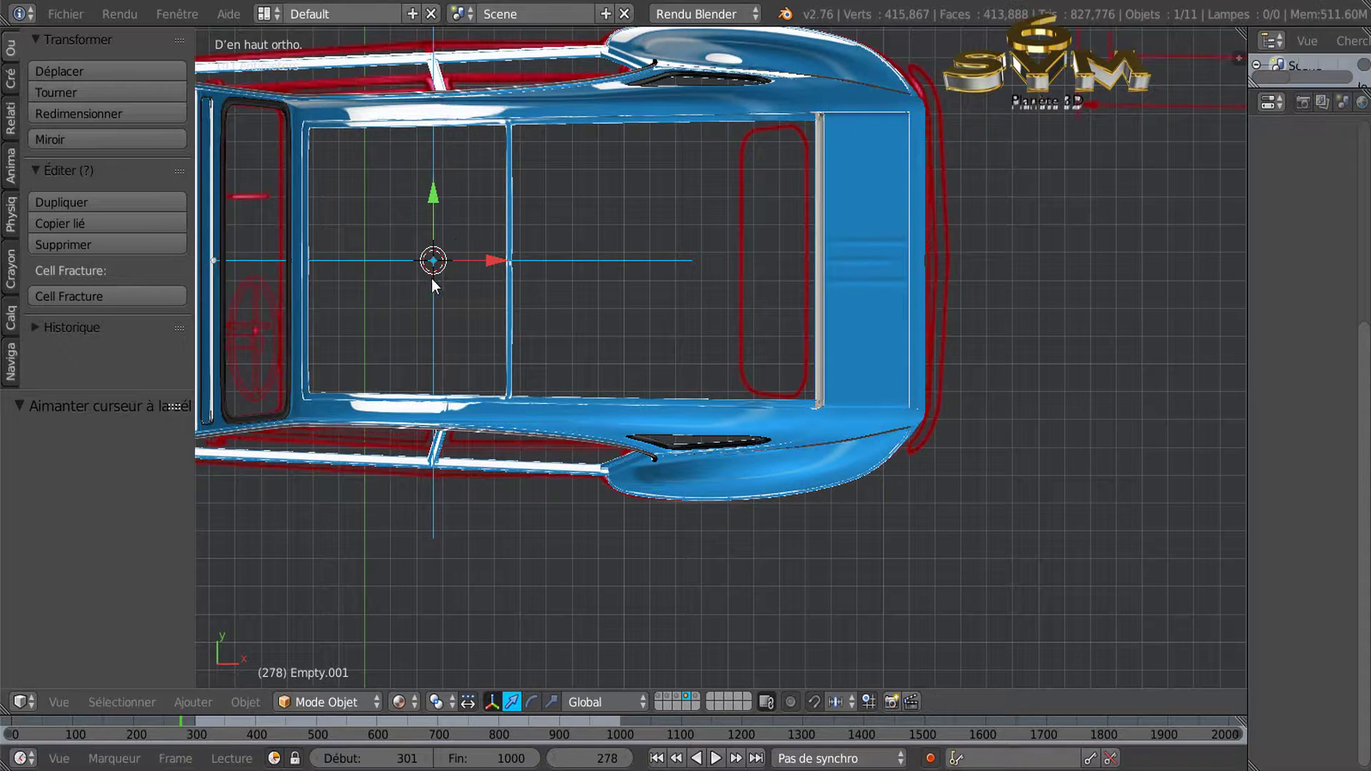
scroll(423, 261, "up", 4)
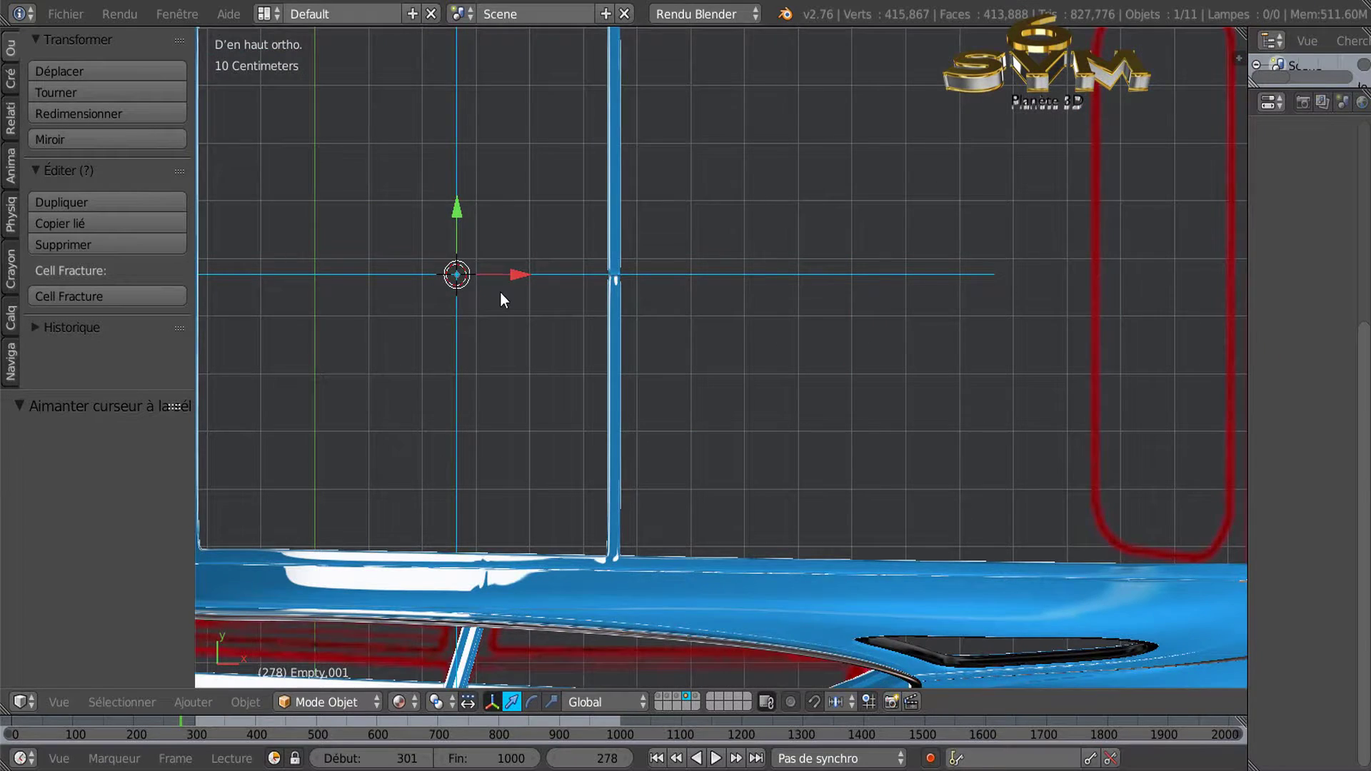
scroll(500, 292, "down", 6)
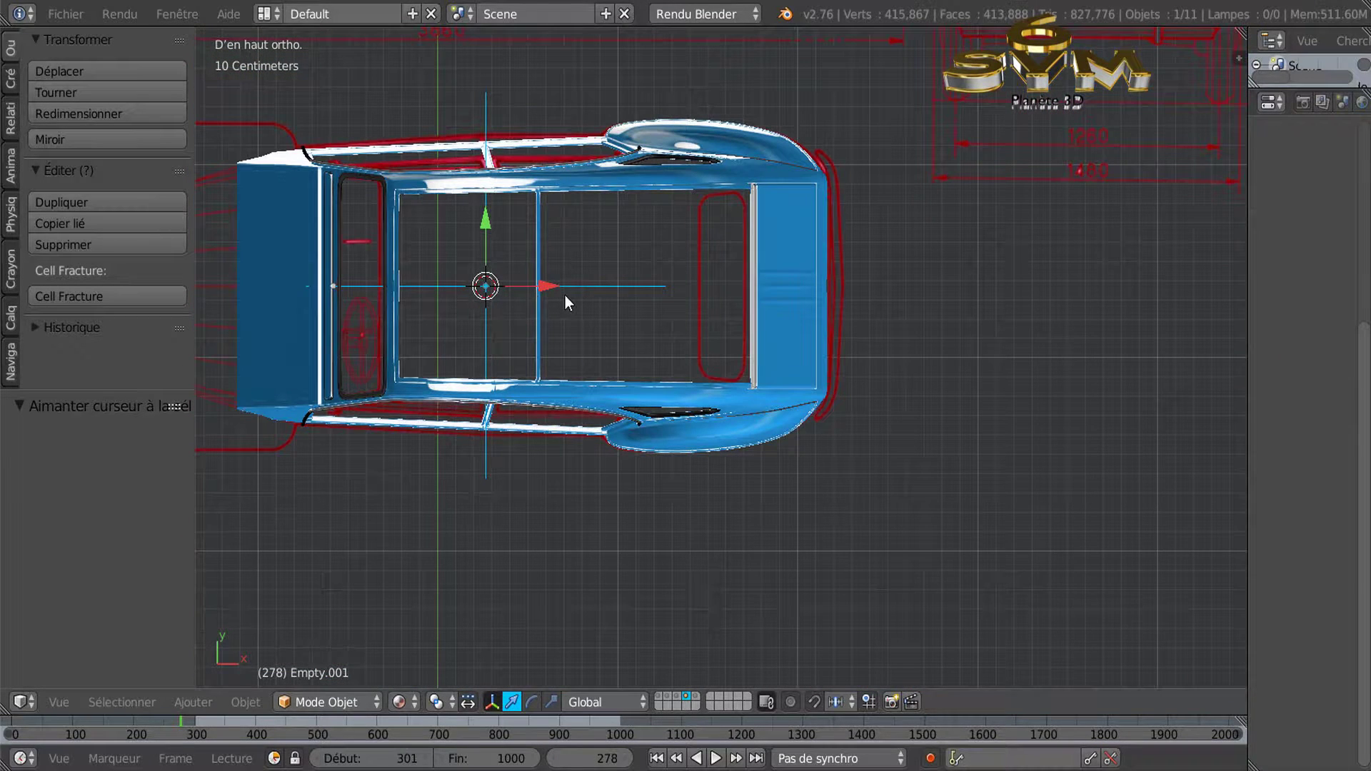
Display only the tail-light layer and add a plain axes empty at the 3D cursor
left_click(693, 697)
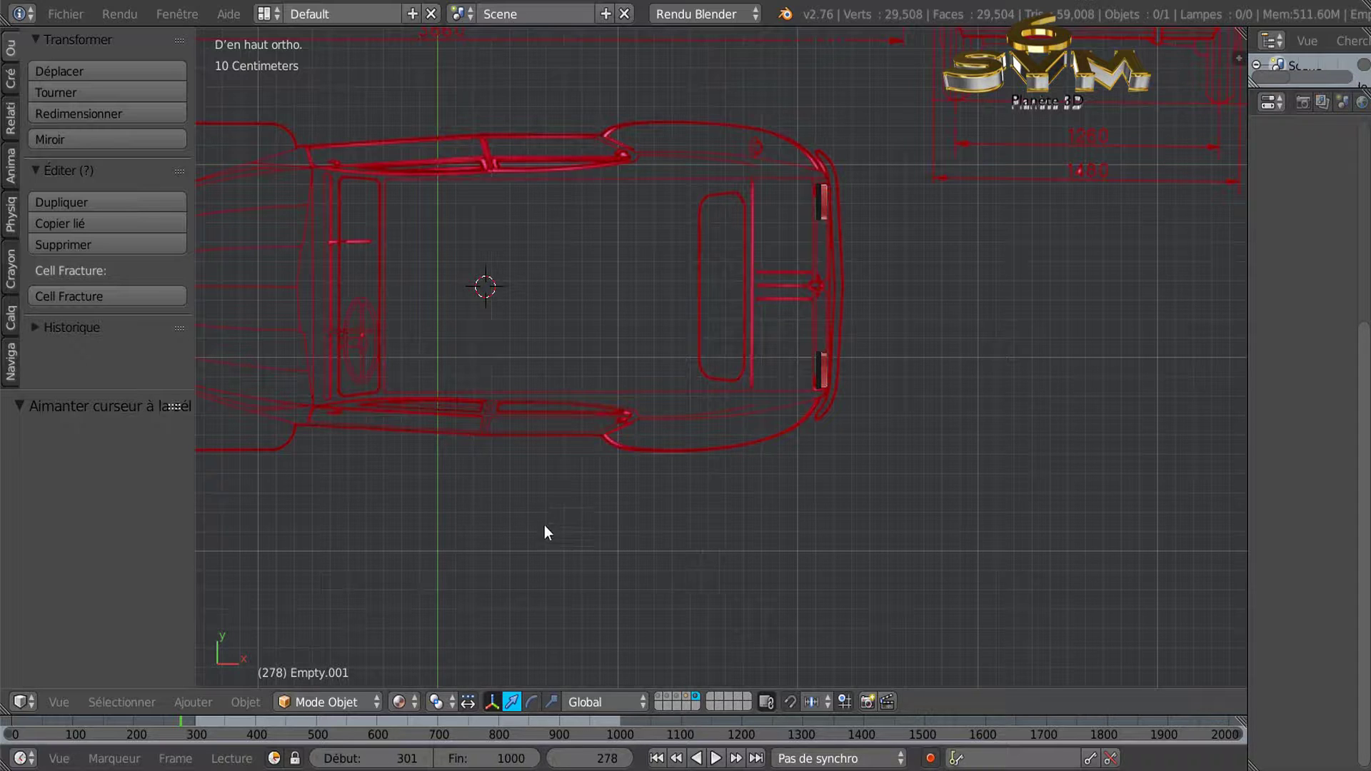
left_click(247, 703)
left_click(212, 703)
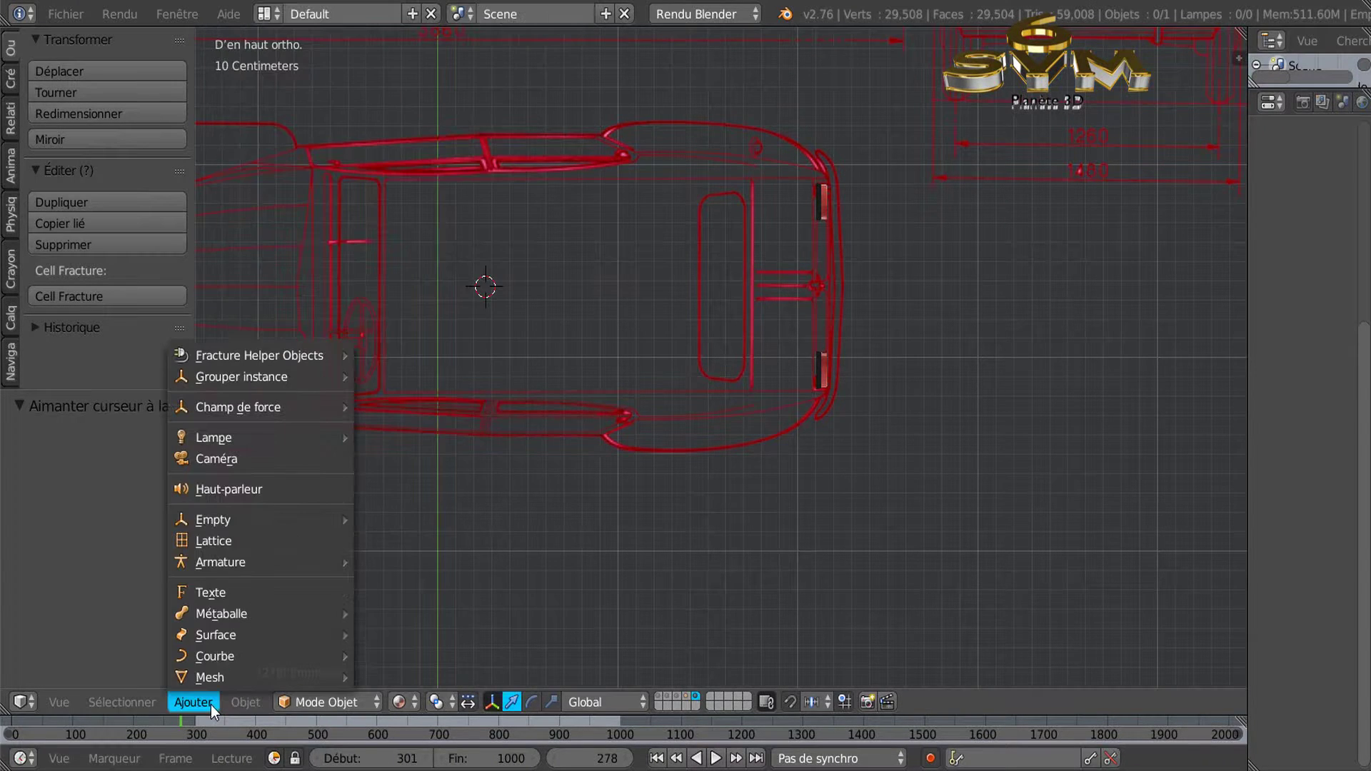
mouse_move(212, 523)
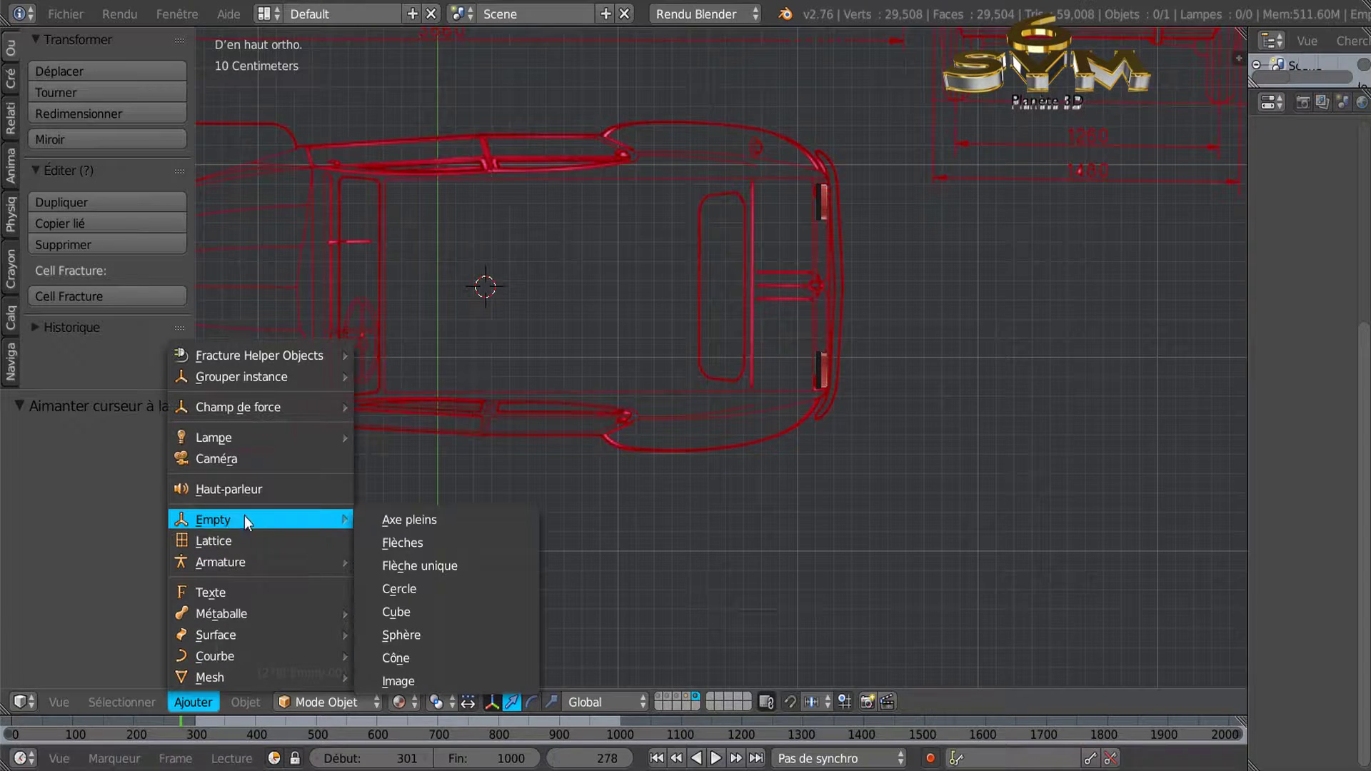
left_click(427, 522)
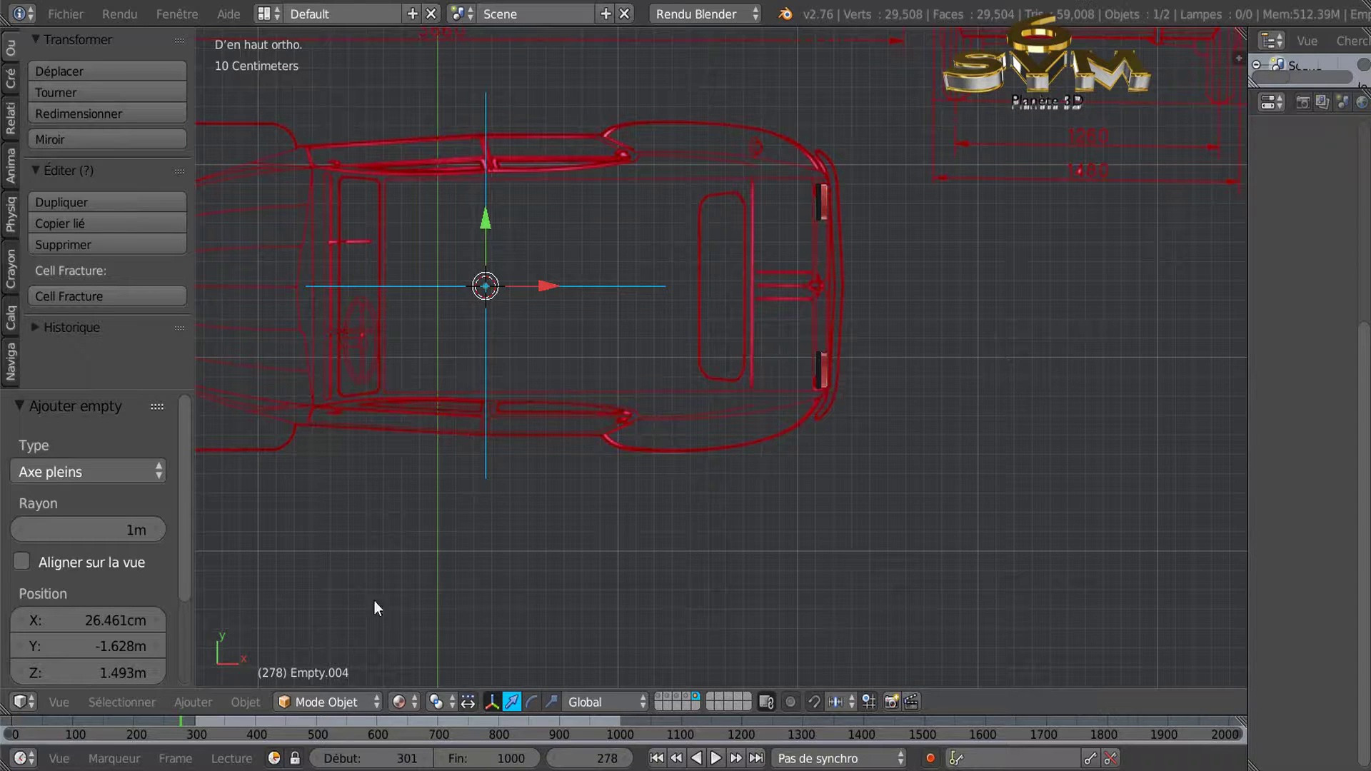
Add a mesh plane and move it about 1.986 m along X to the rear bumper outline
left_click(186, 703)
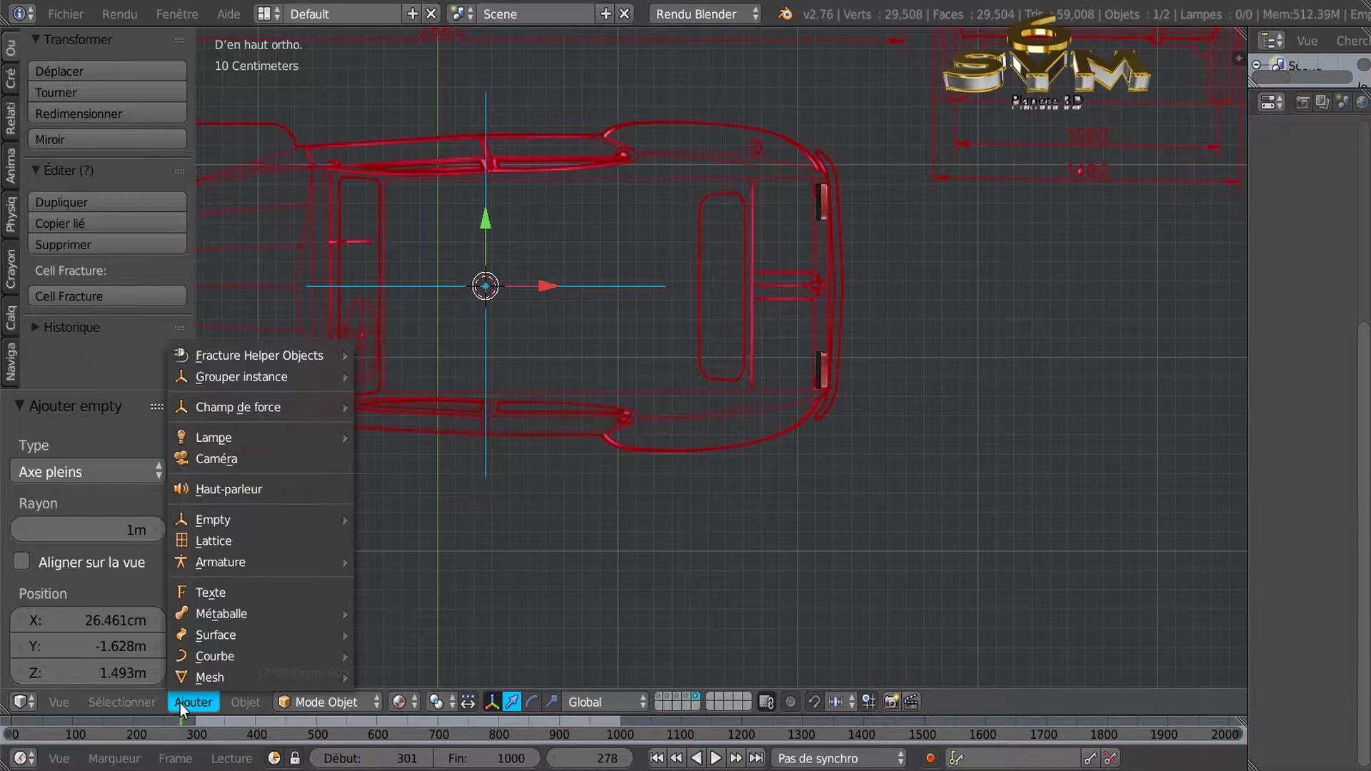
mouse_move(201, 678)
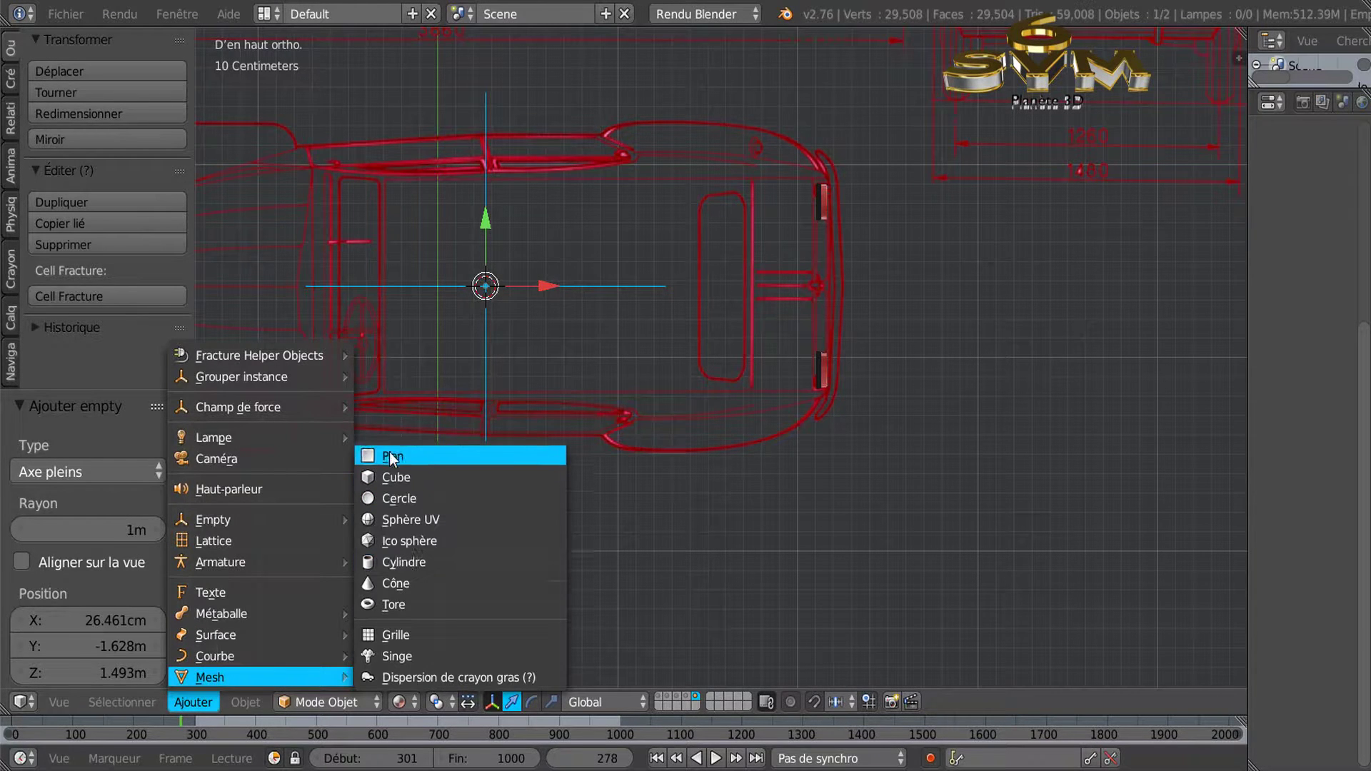
left_click(466, 456)
left_click_drag(542, 285, 937, 372)
left_click(938, 374)
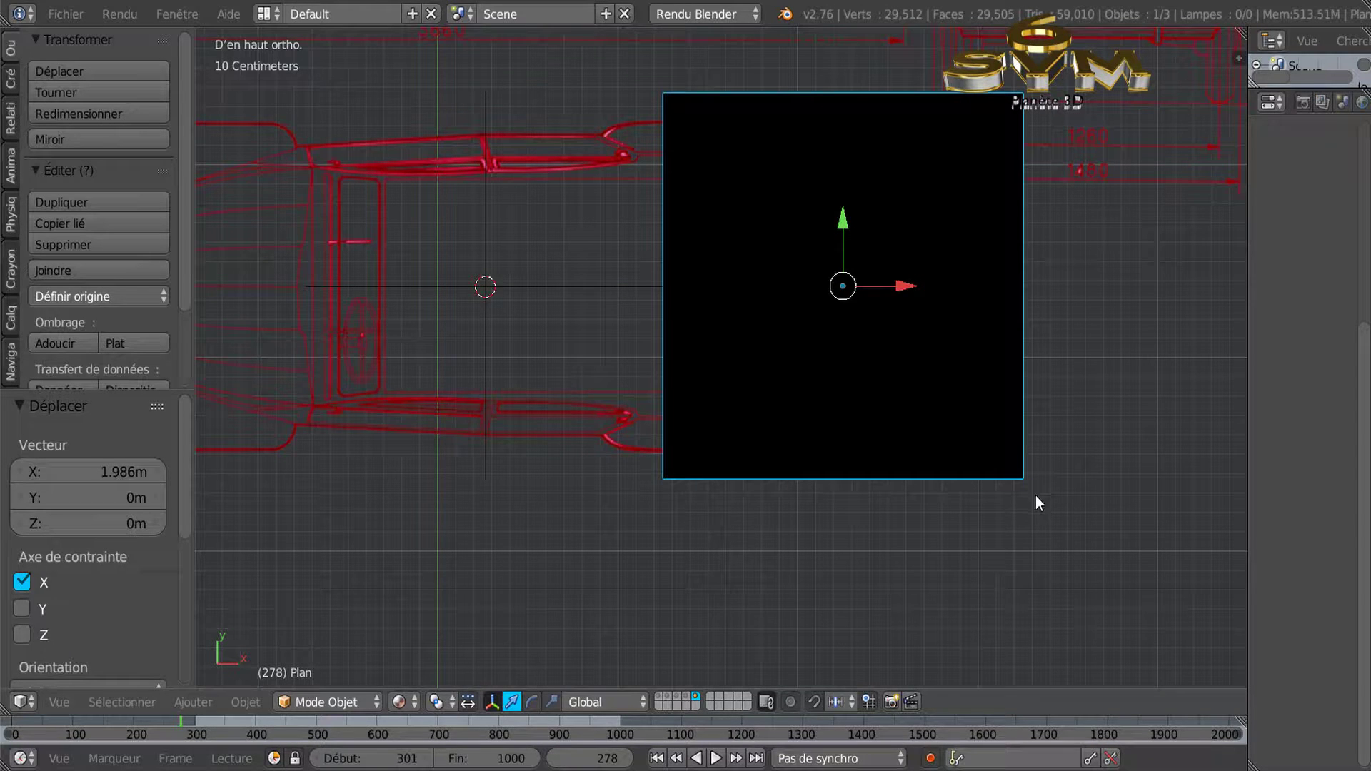
Scale the plane to about 0.237 and enter Edit Mode on it
key("s")
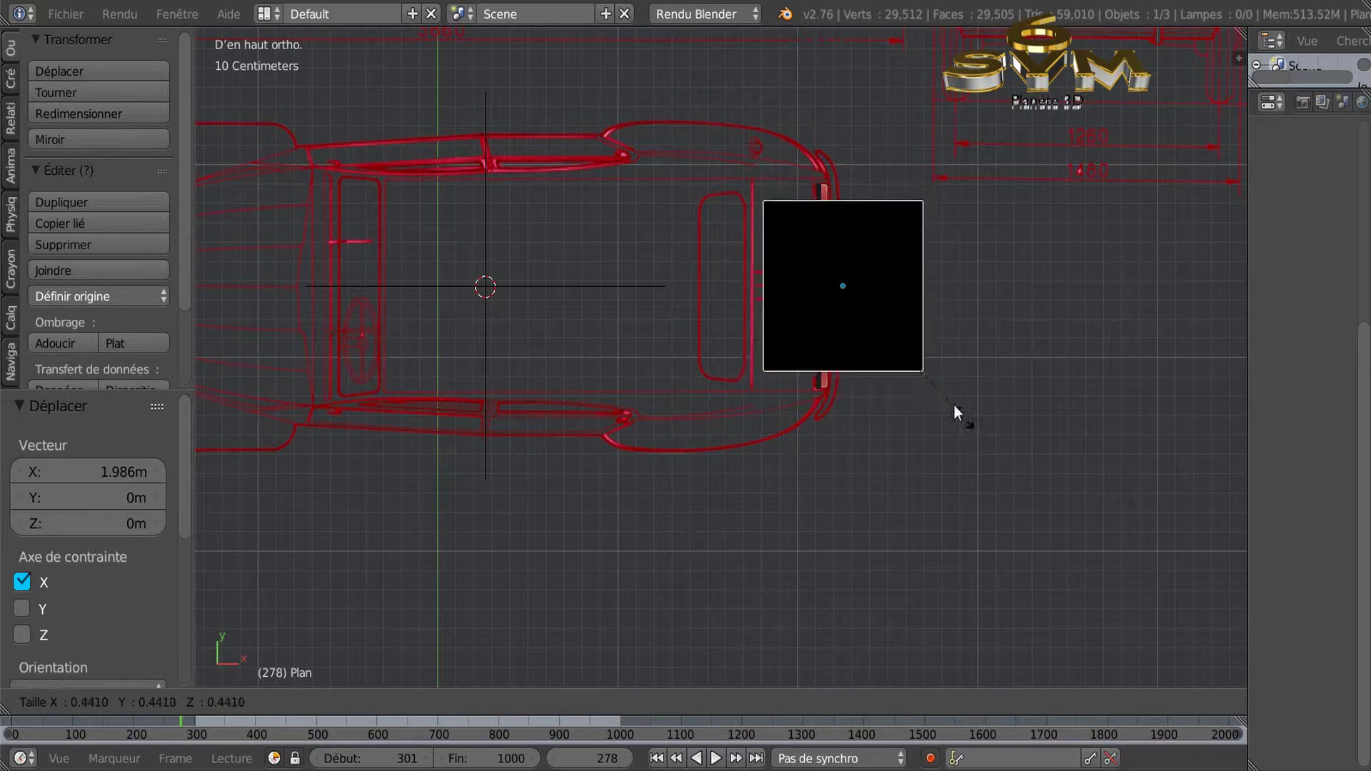
left_click(903, 364)
scroll(878, 377, "up", 1)
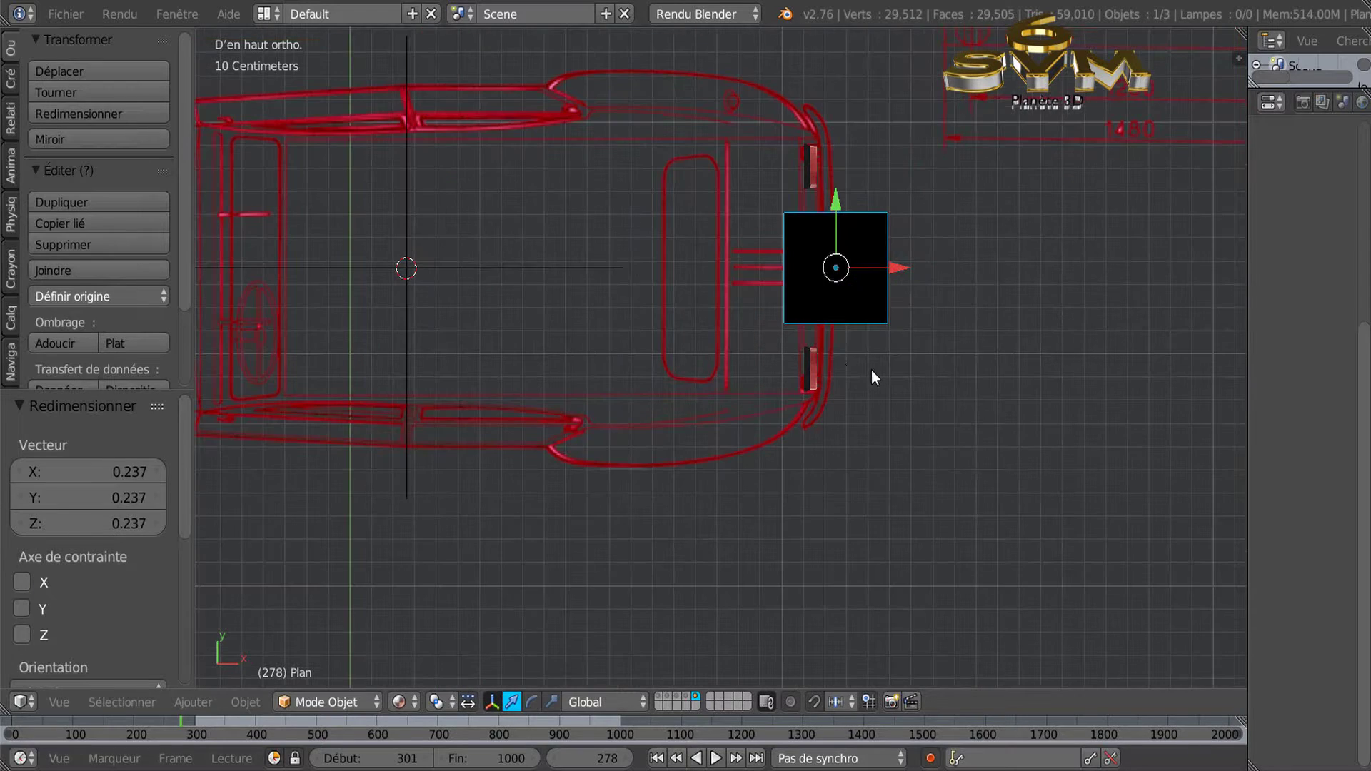
scroll(827, 275, "up", 2)
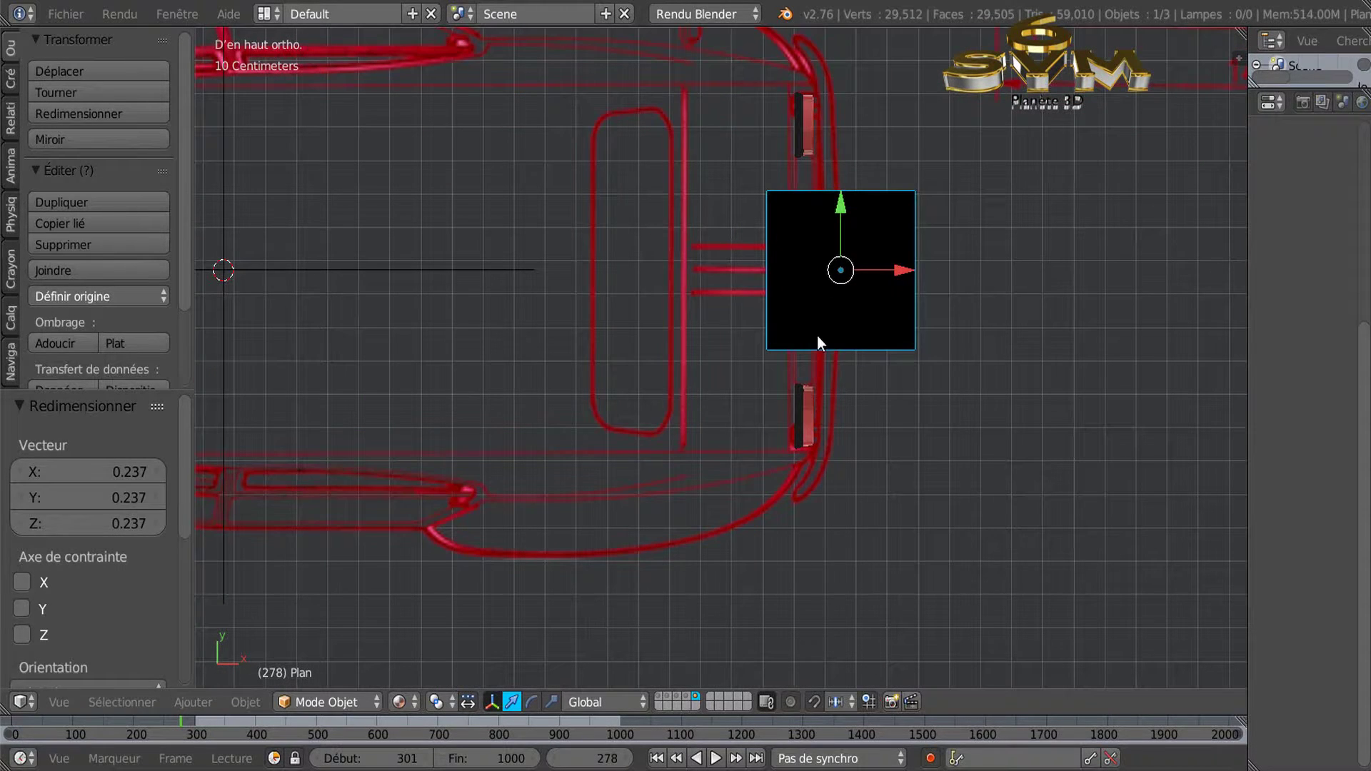
key("Tab")
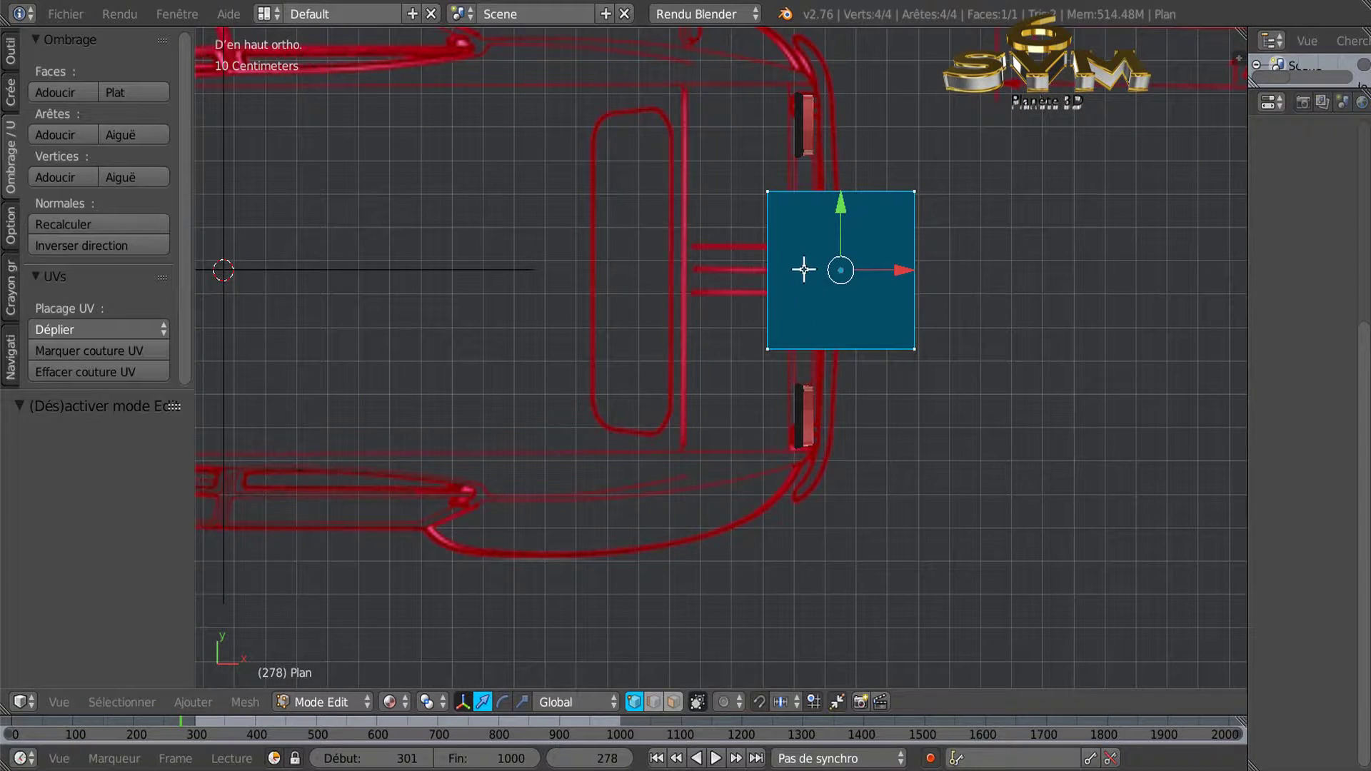
Delete three of the plane's four vertices, keeping only the one nearest the lower inner side of the bumper
right_click(772, 194)
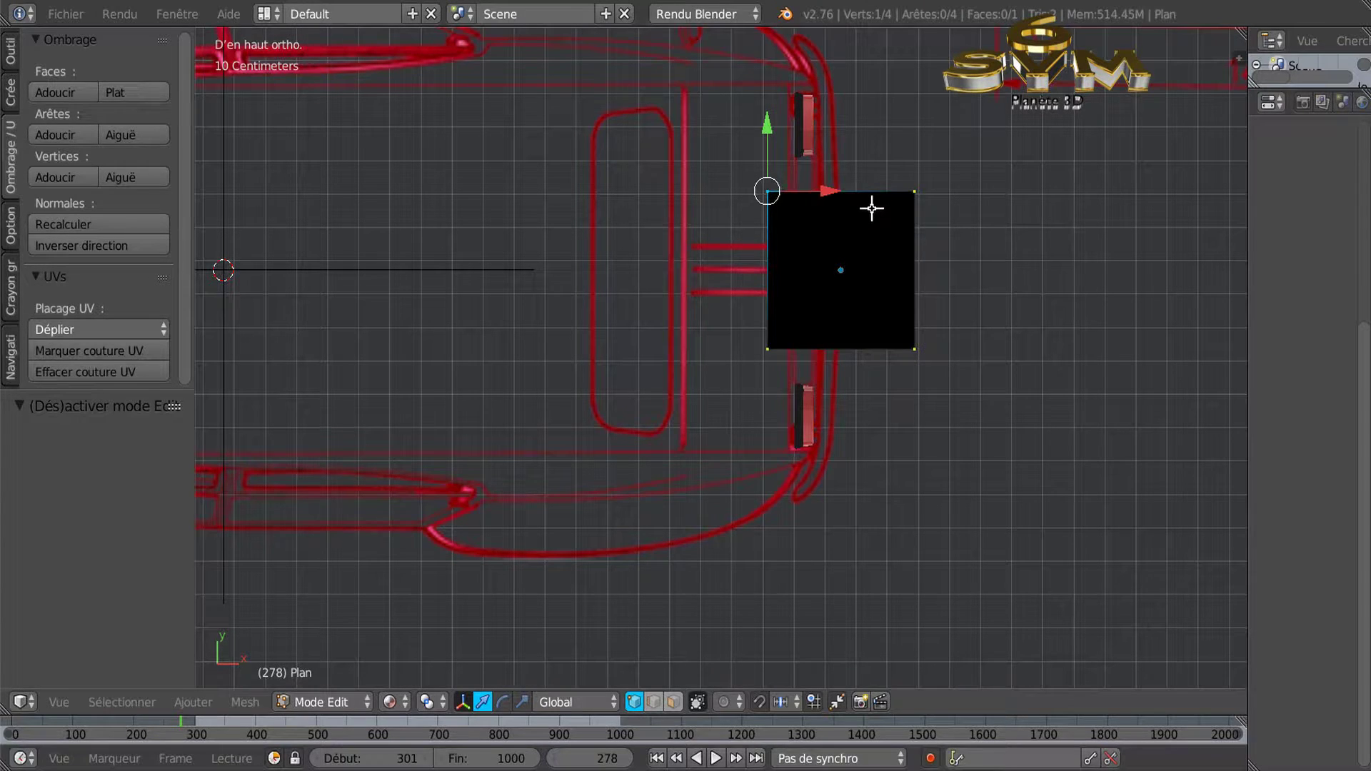
right_click(913, 194, "shift")
right_click(916, 348, "shift")
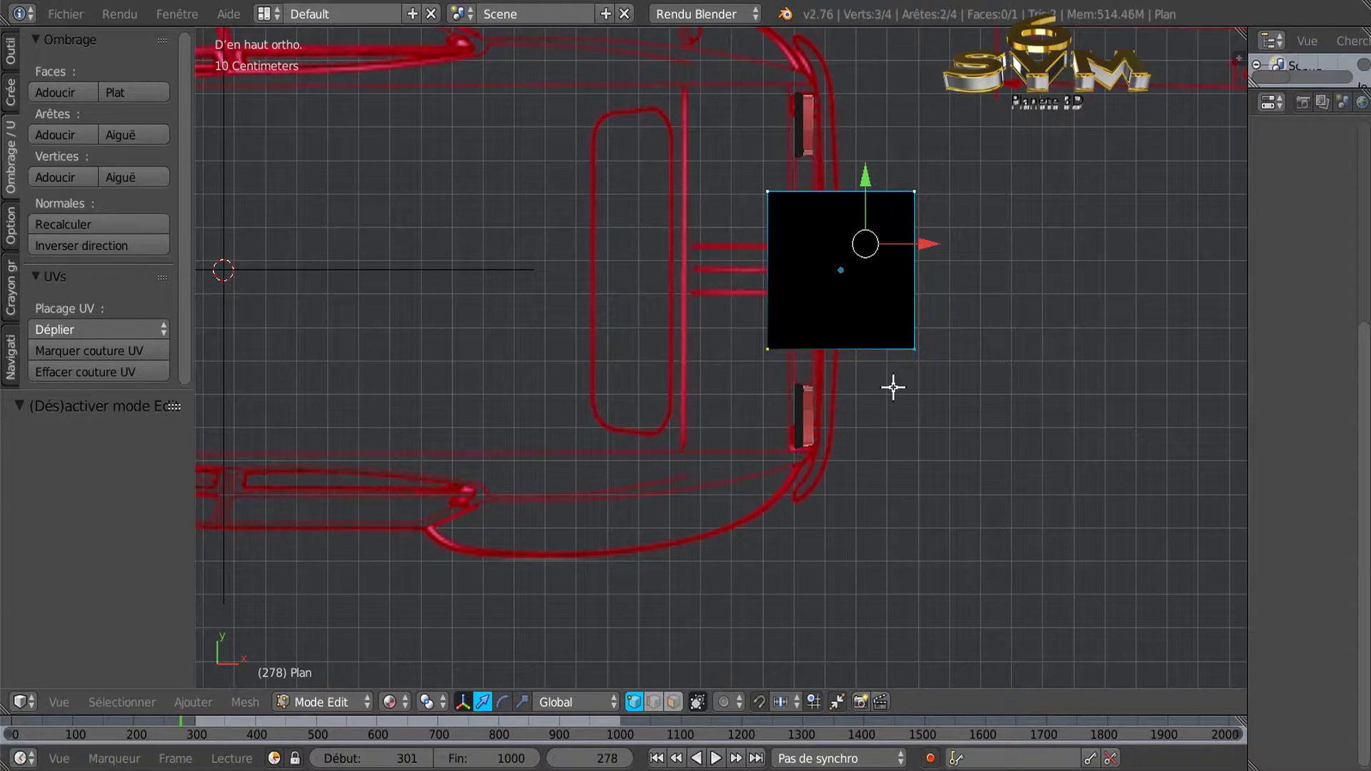
key("x")
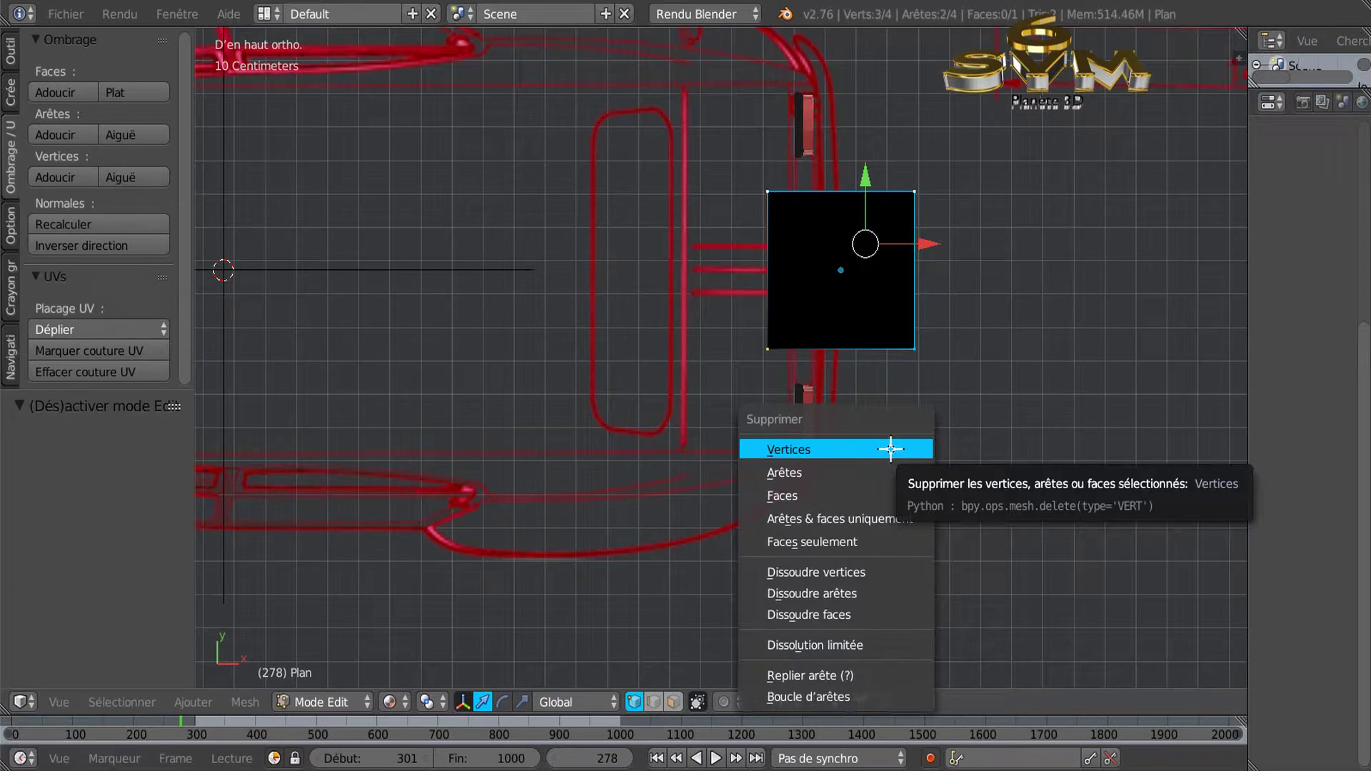
left_click(889, 450)
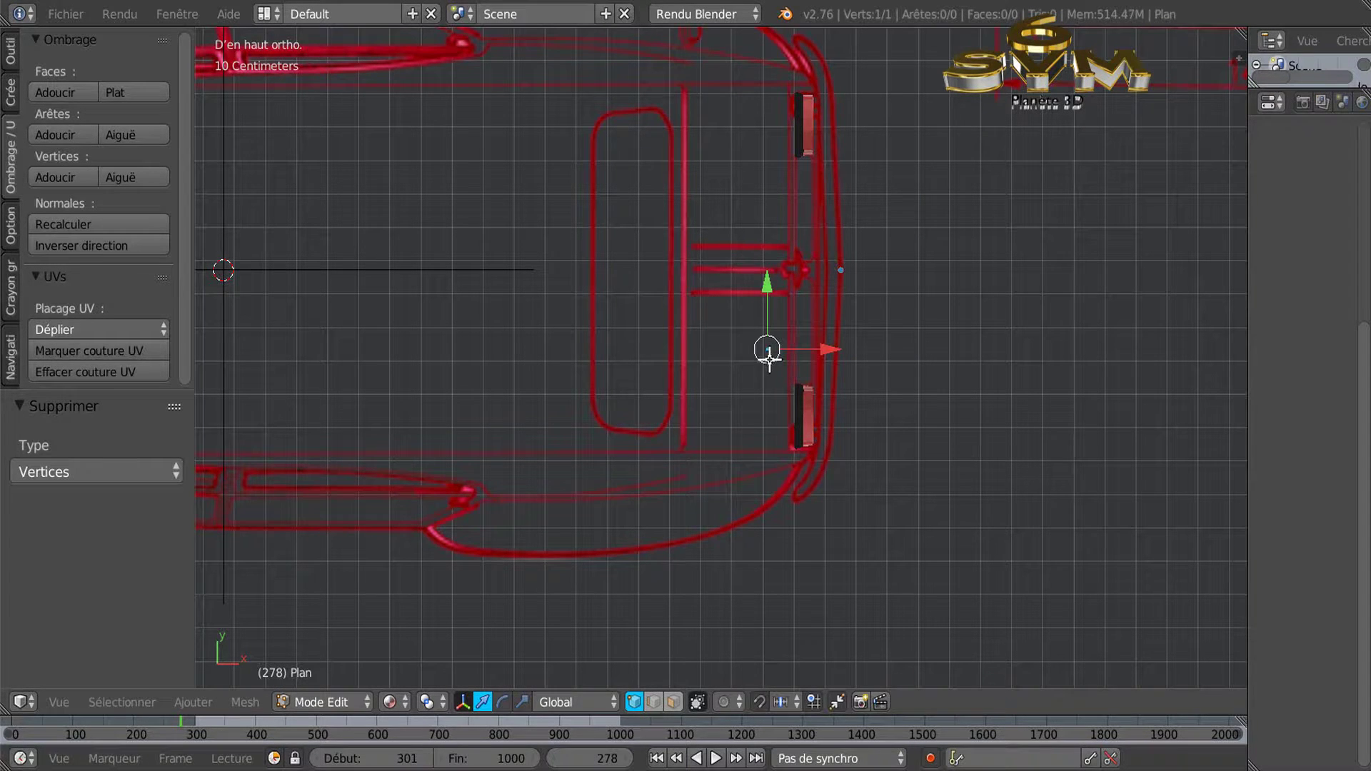
Move the remaining vertex along Y and X onto the inner lower end of the rear bumper outline
left_click_drag(768, 325, 783, 424)
scroll(758, 522, "up", 3)
scroll(759, 522, "up", 4)
left_click_drag(784, 315, 790, 358)
left_click_drag(851, 414, 945, 408)
left_click_drag(887, 359, 893, 371)
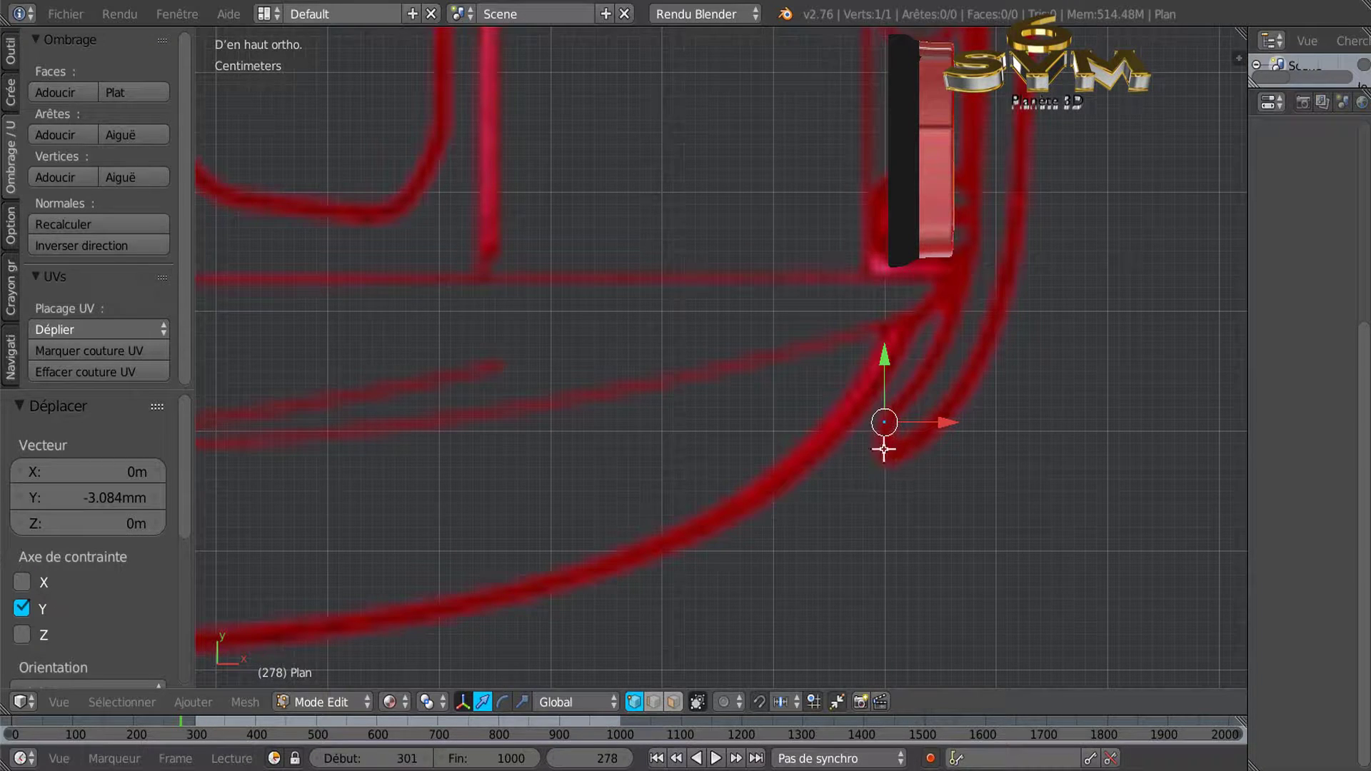
Widen the properties area and add a Mirror (Miroir) modifier to the plane
scroll(893, 452, "down", 4)
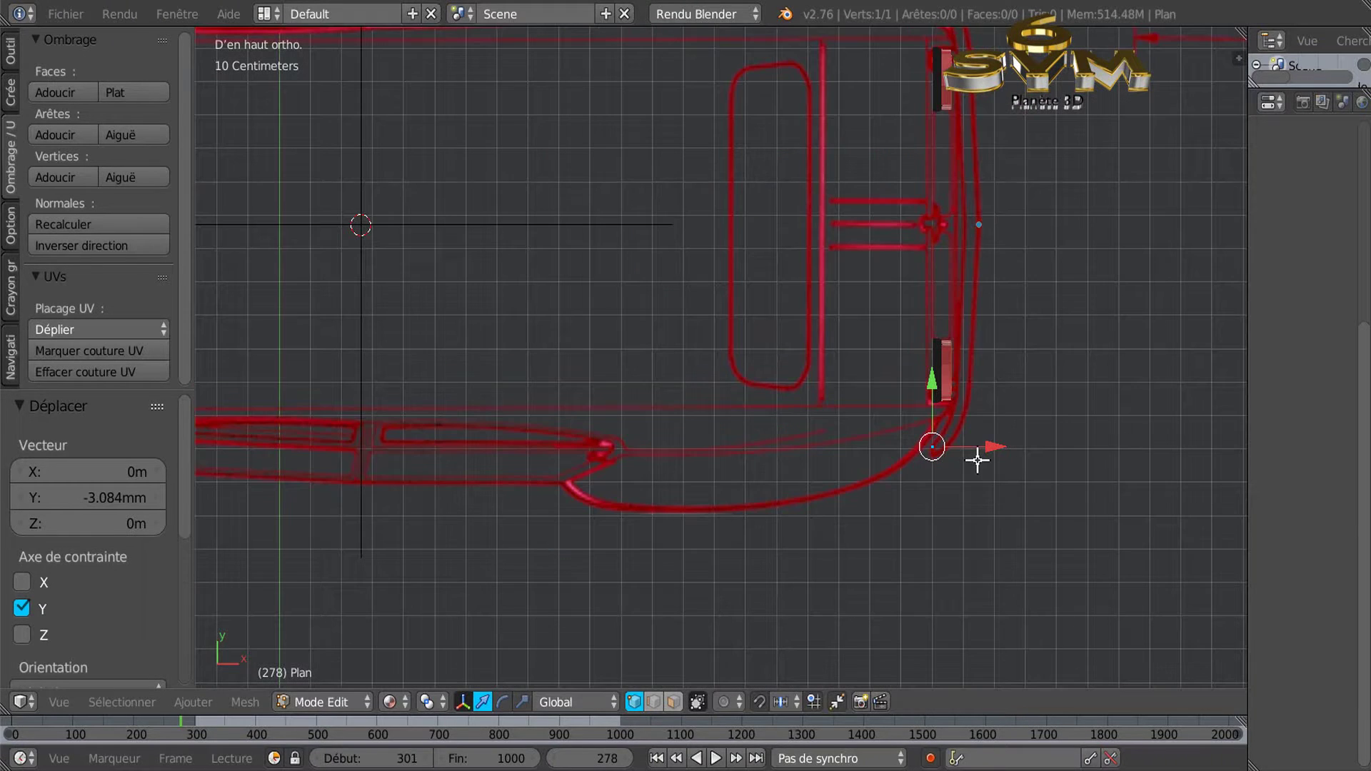
left_click_drag(1248, 340, 1133, 337)
scroll(1250, 358, "up", 5)
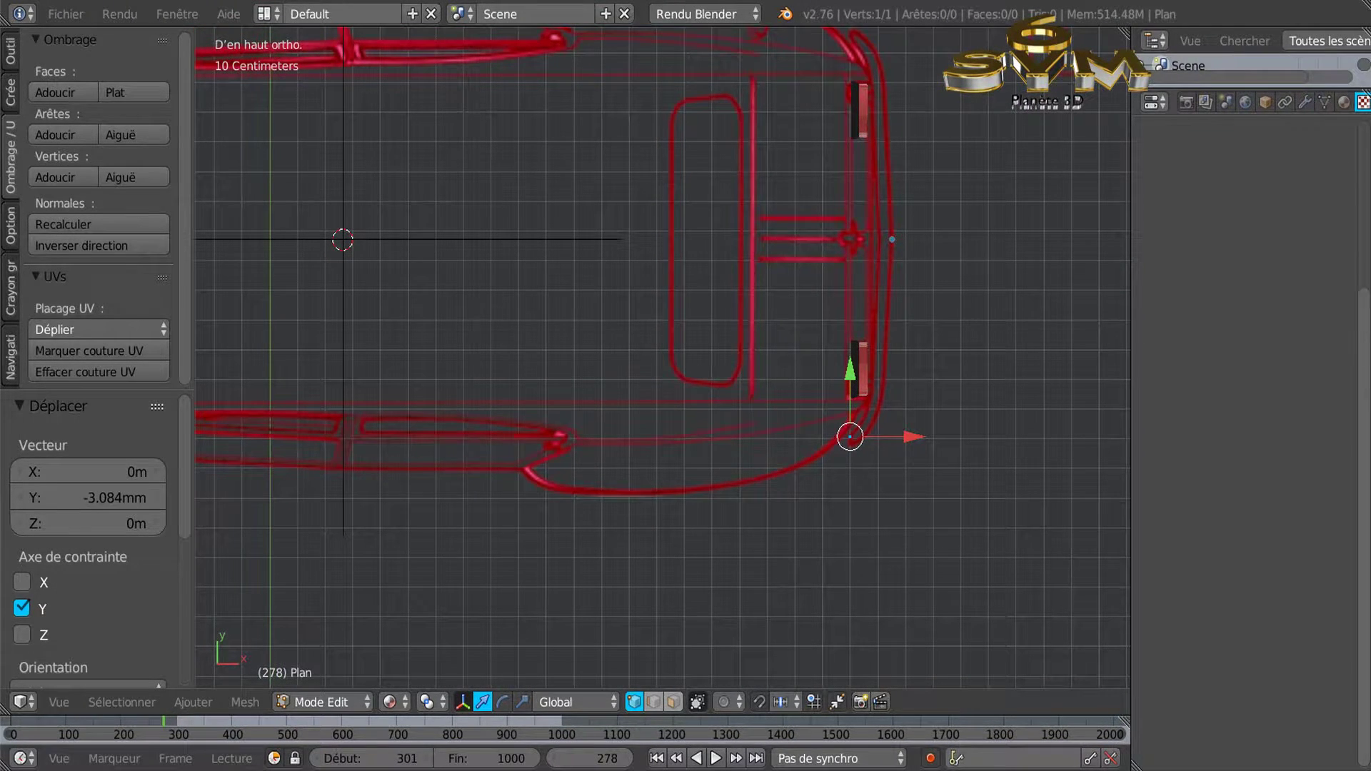
left_click(1304, 104)
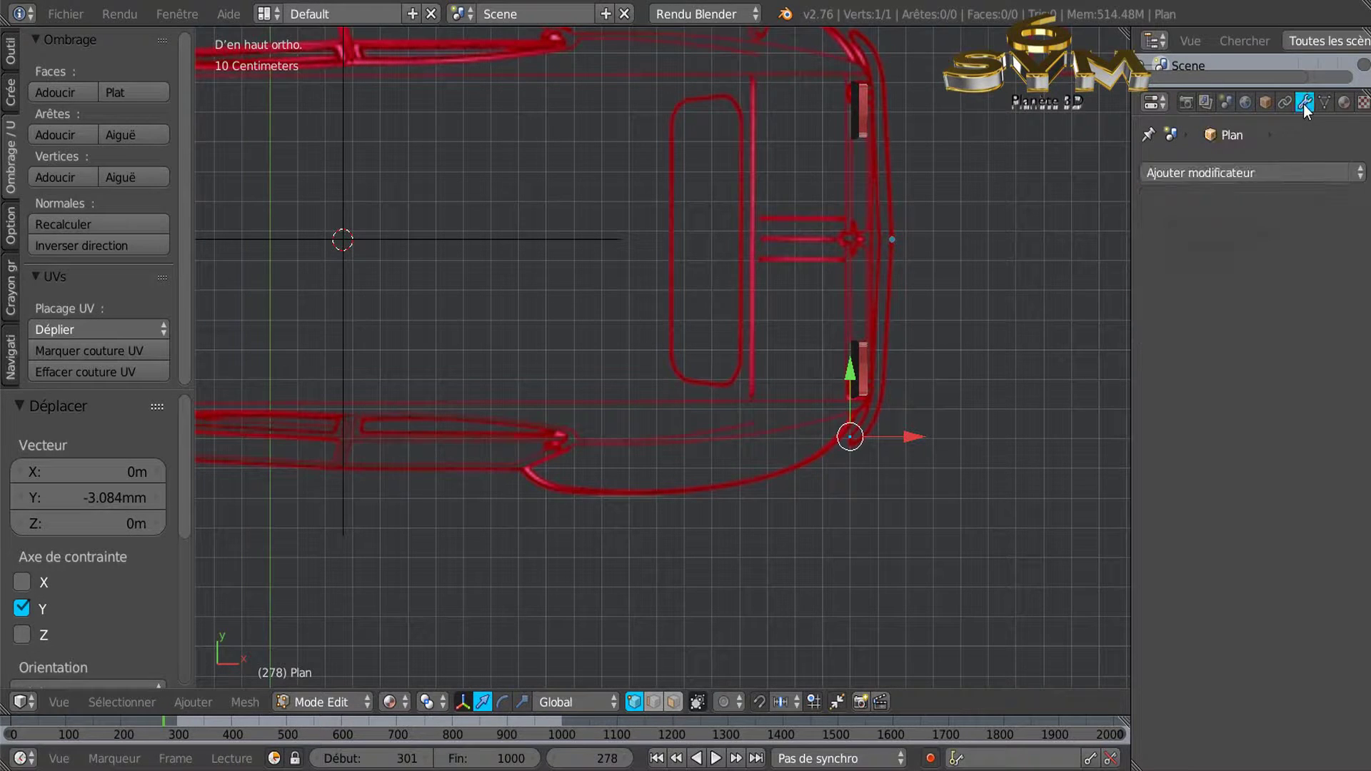
left_click(1241, 174)
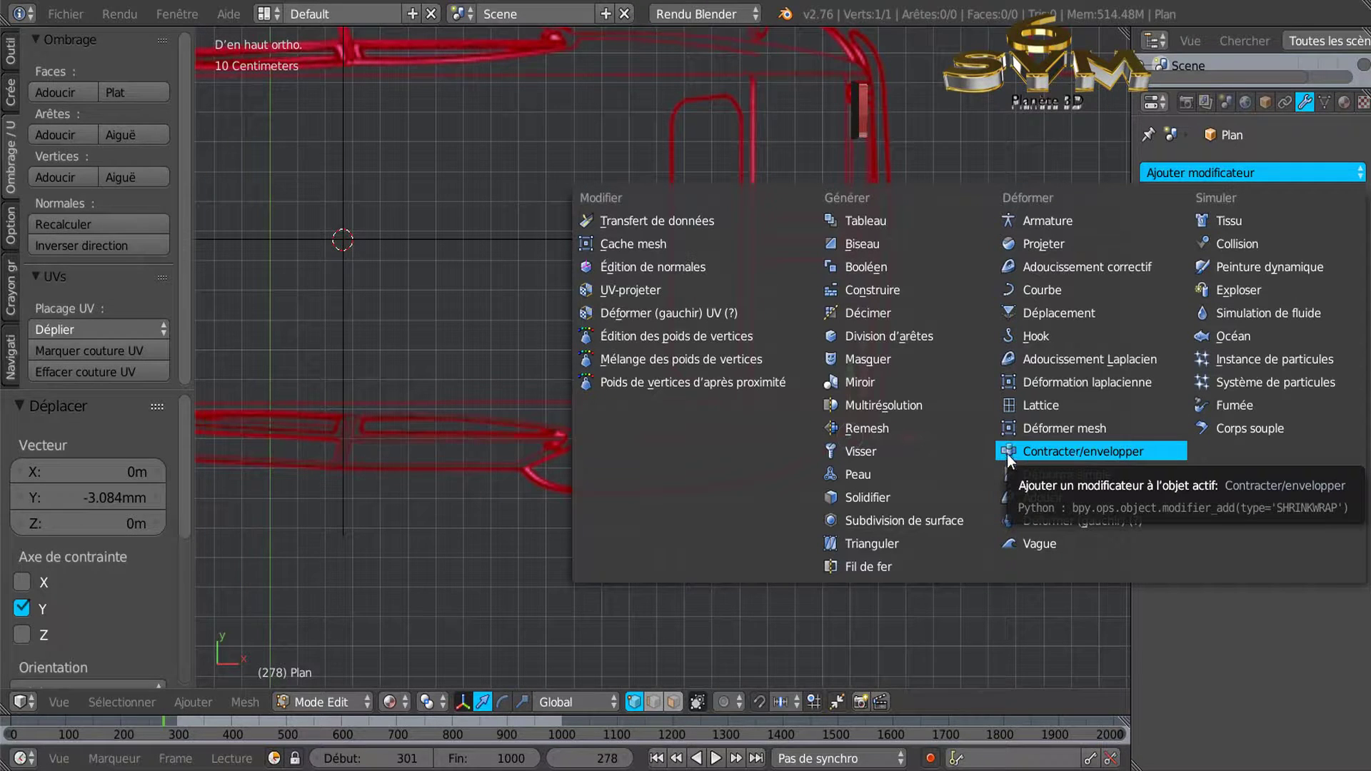
left_click(860, 383)
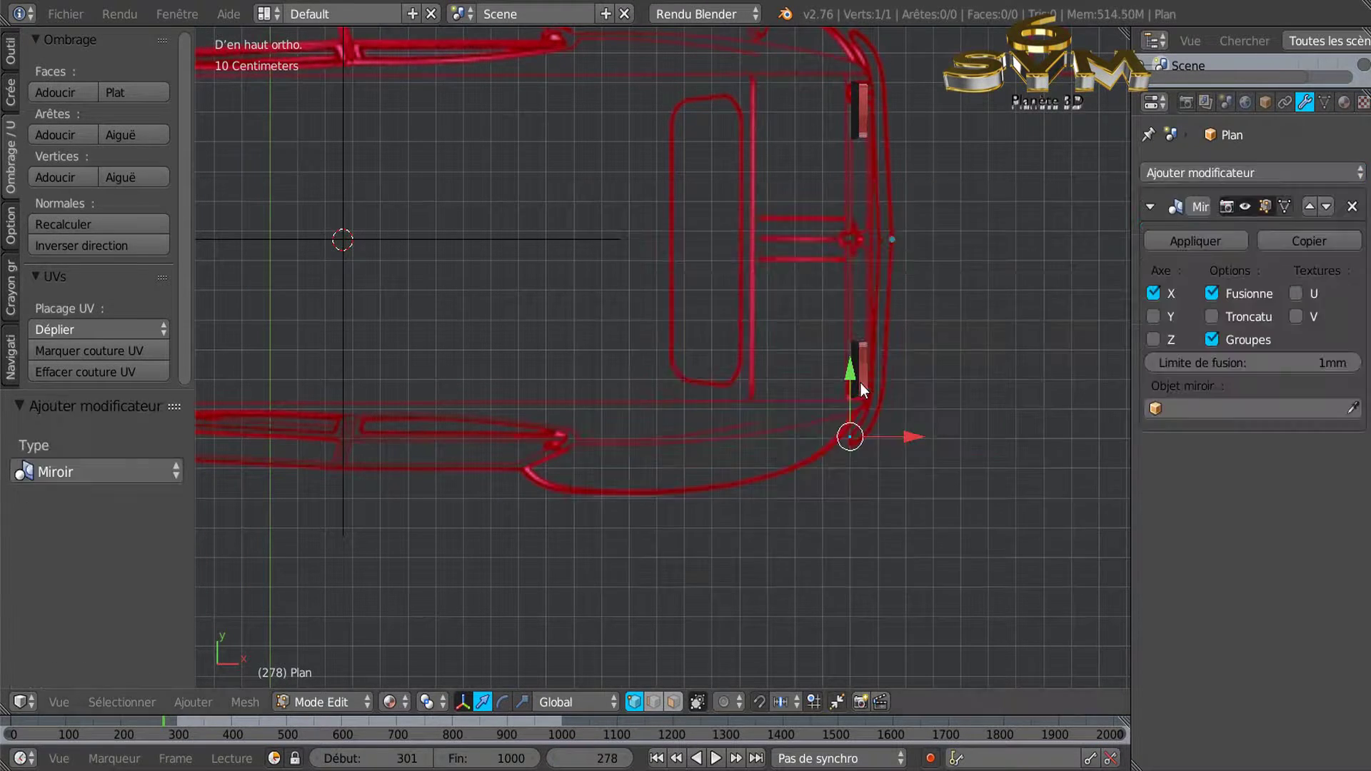
Set the Mirror modifier's mirror object to Empty.004
left_click(1239, 412)
scroll(1264, 559, "down", 10)
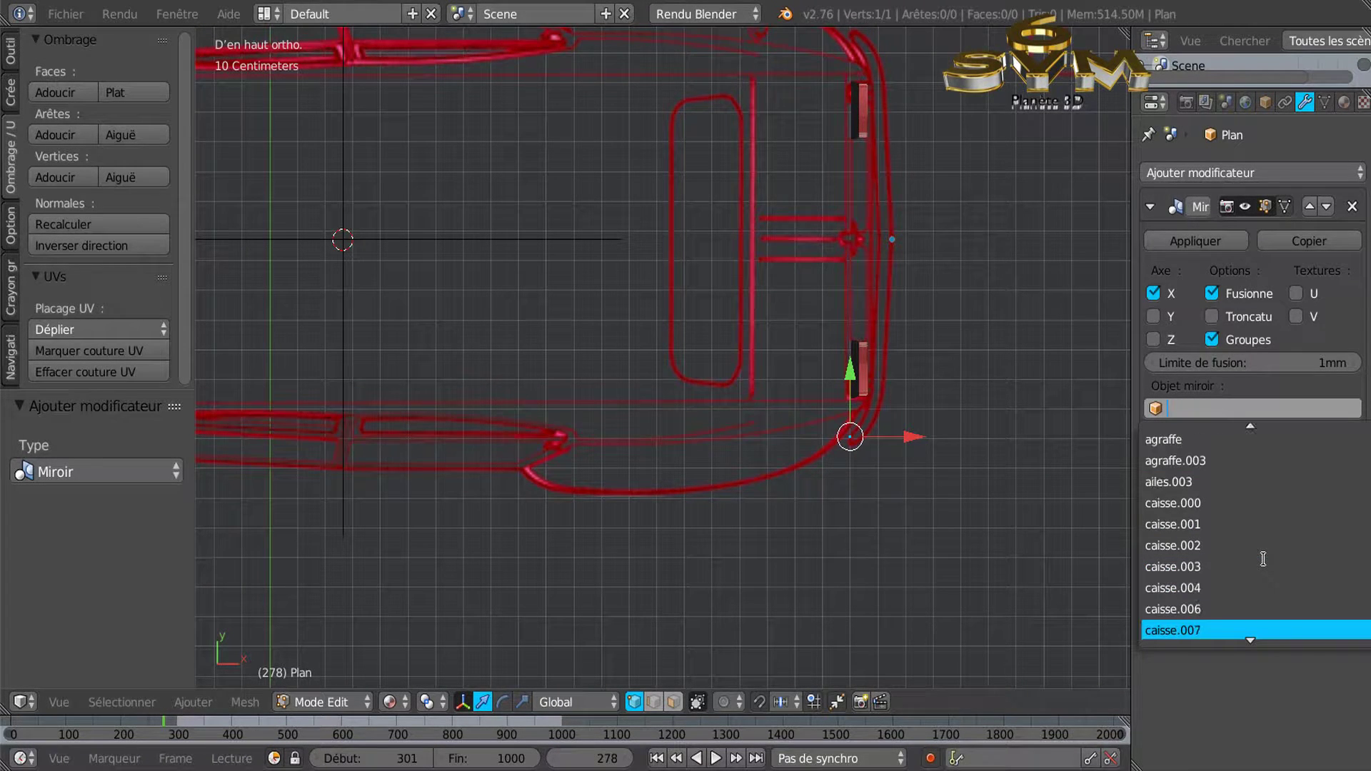
scroll(1263, 559, "down", 10)
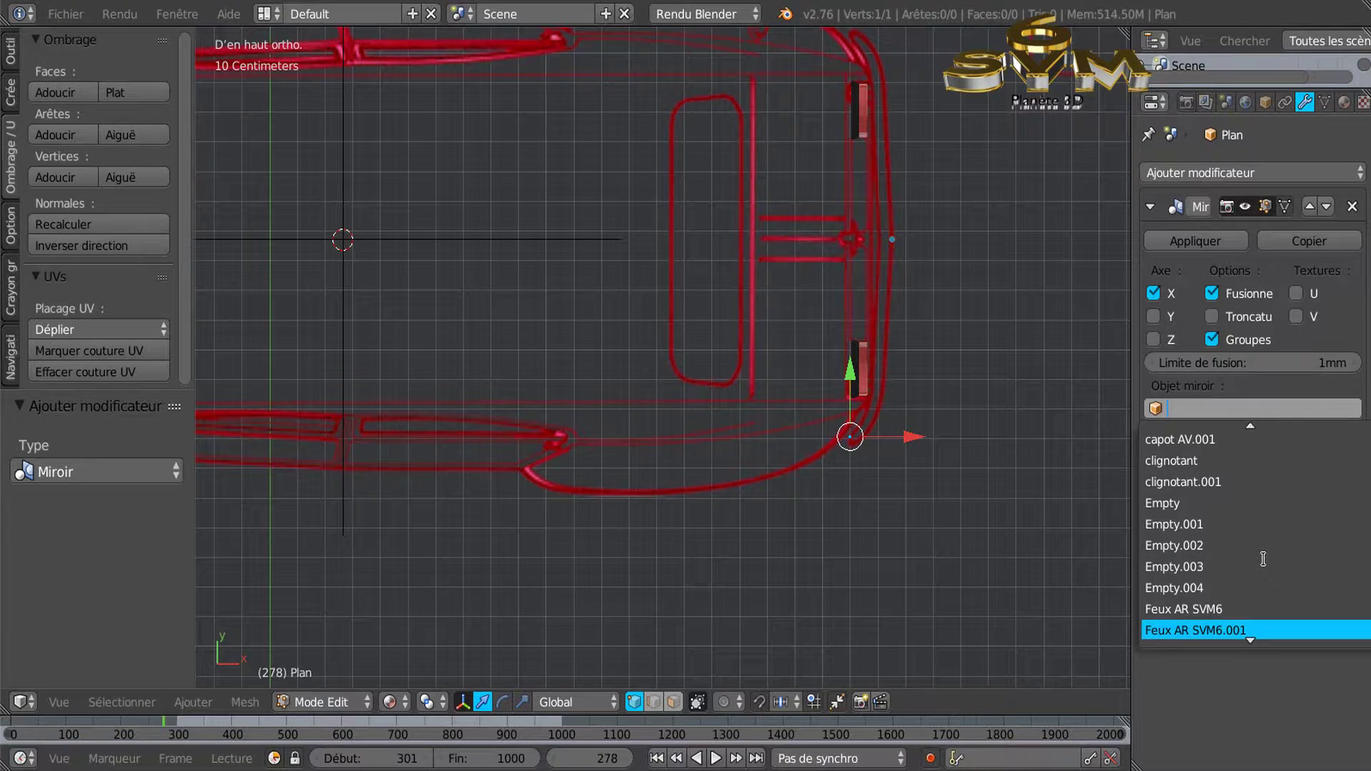
scroll(1264, 559, "up", 1)
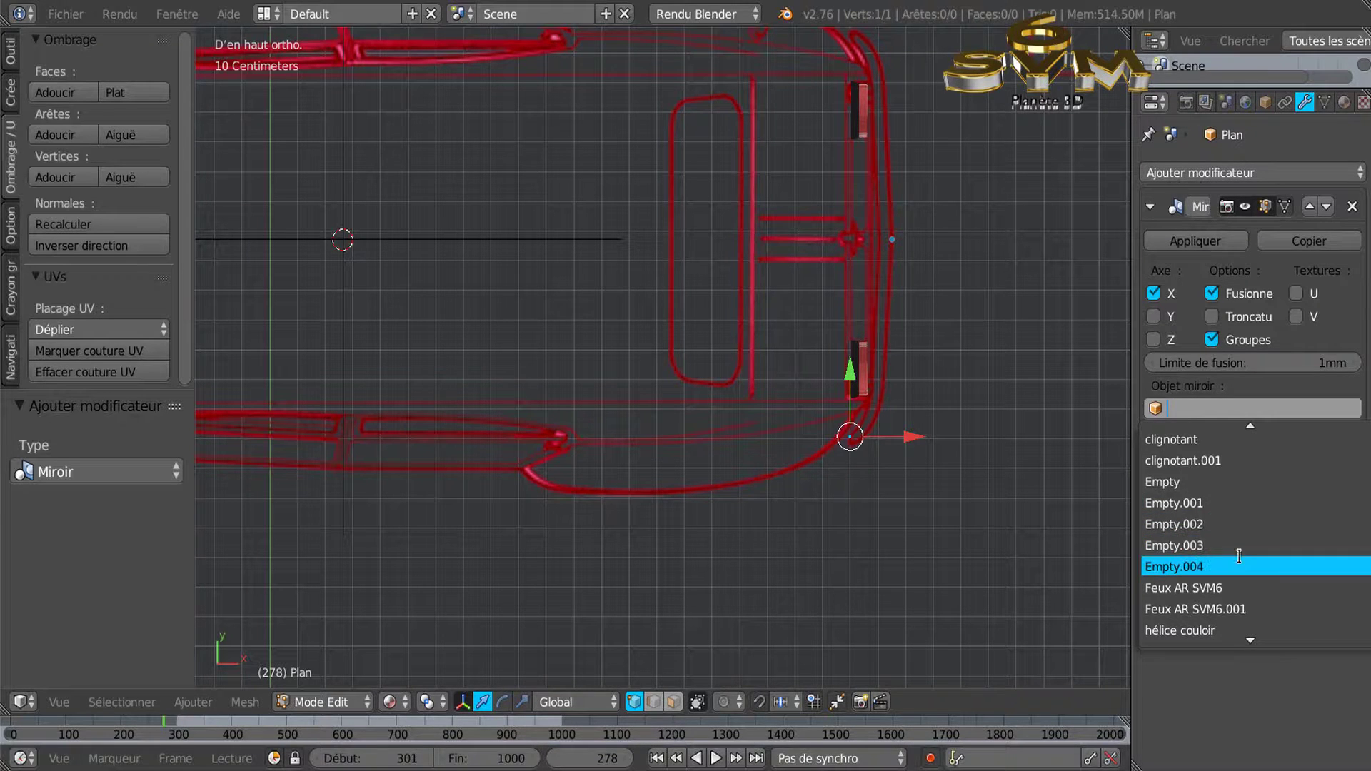
left_click(1197, 565)
scroll(1069, 503, "down", 1)
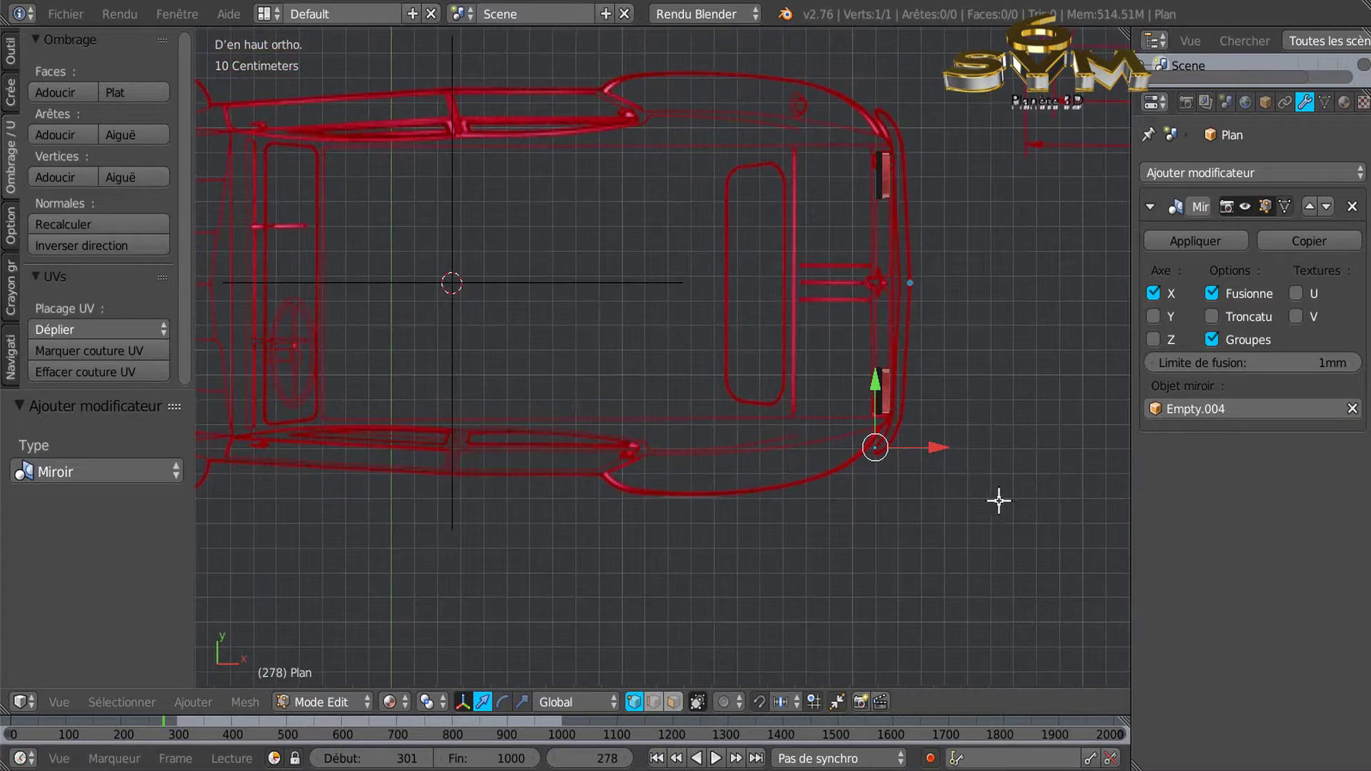
Reselect Empty.004 as the mirror object from the scene's object list
scroll(935, 447, "up", 3)
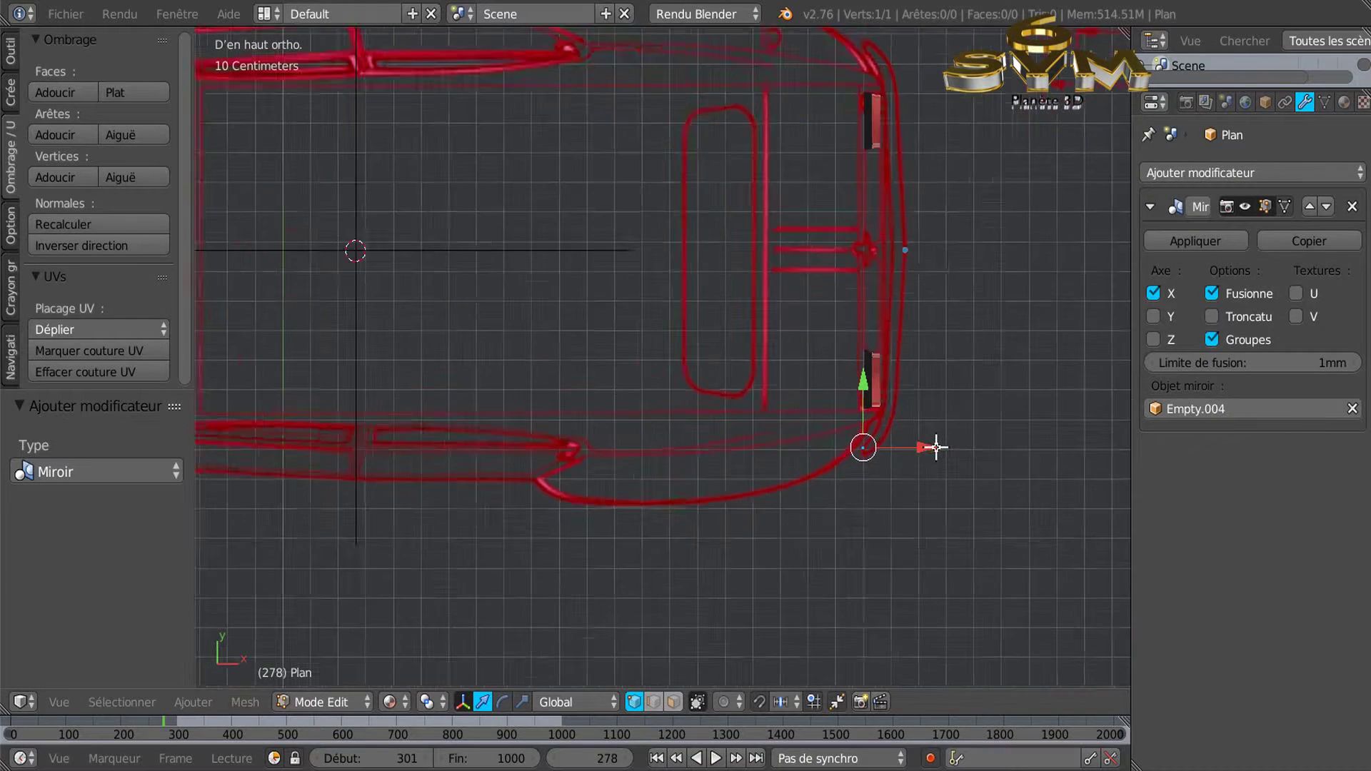
scroll(935, 448, "down", 2)
left_click(1197, 409)
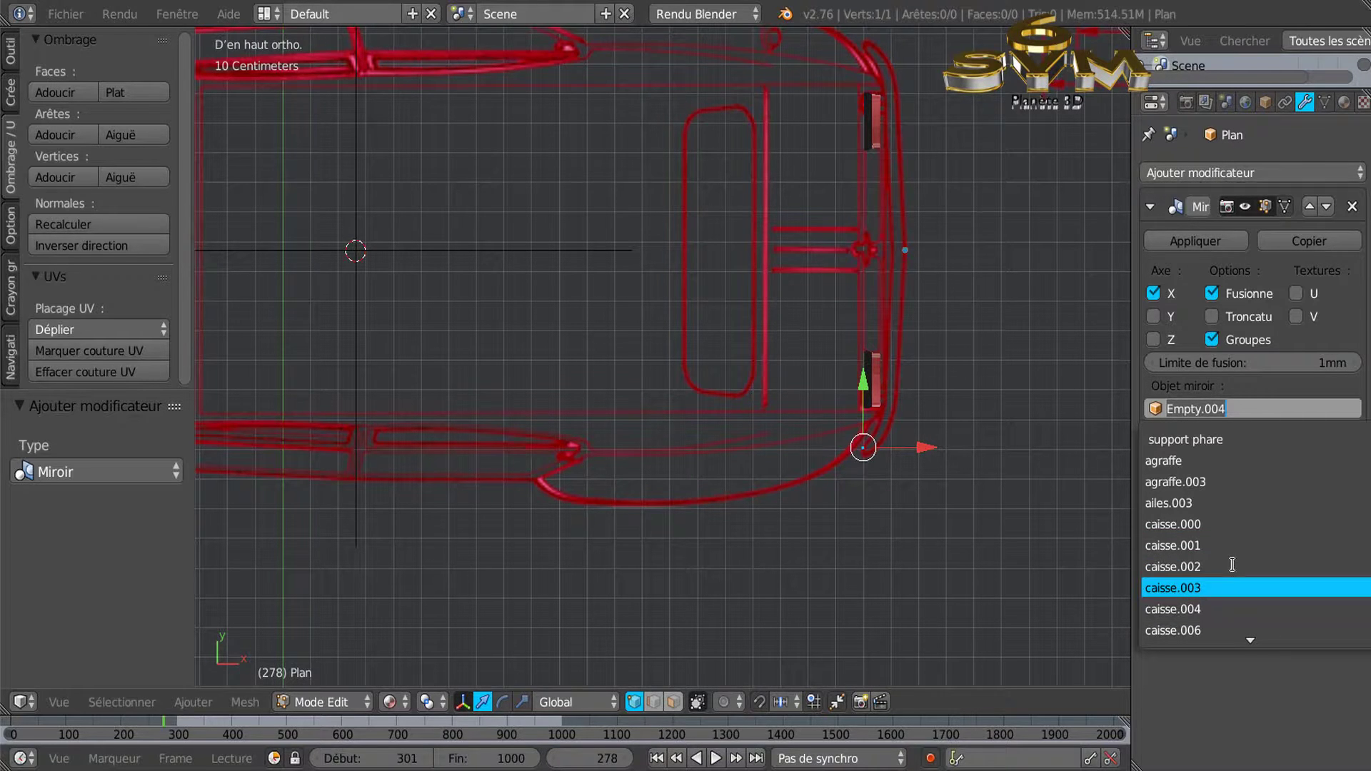
scroll(1234, 531, "down", 11)
scroll(1233, 531, "down", 6)
scroll(1235, 536, "down", 2)
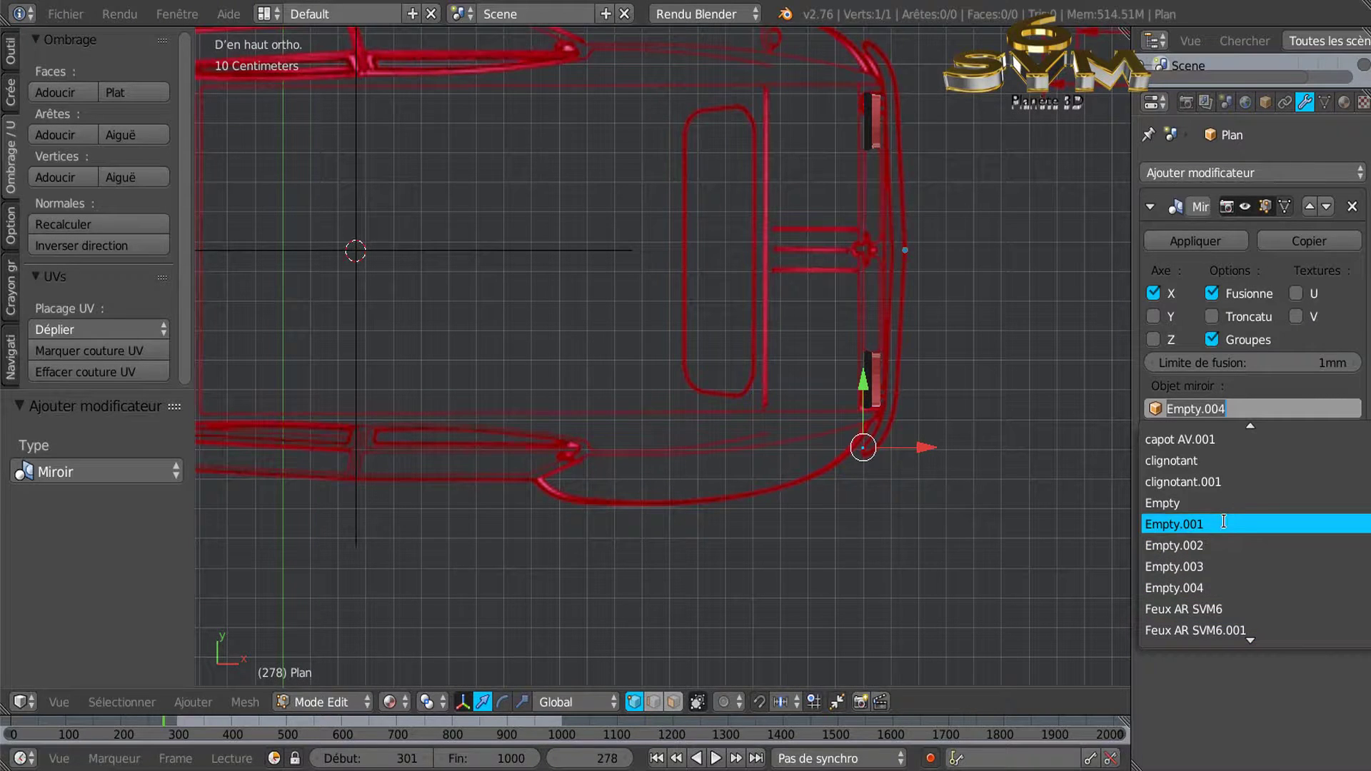
left_click(1235, 587)
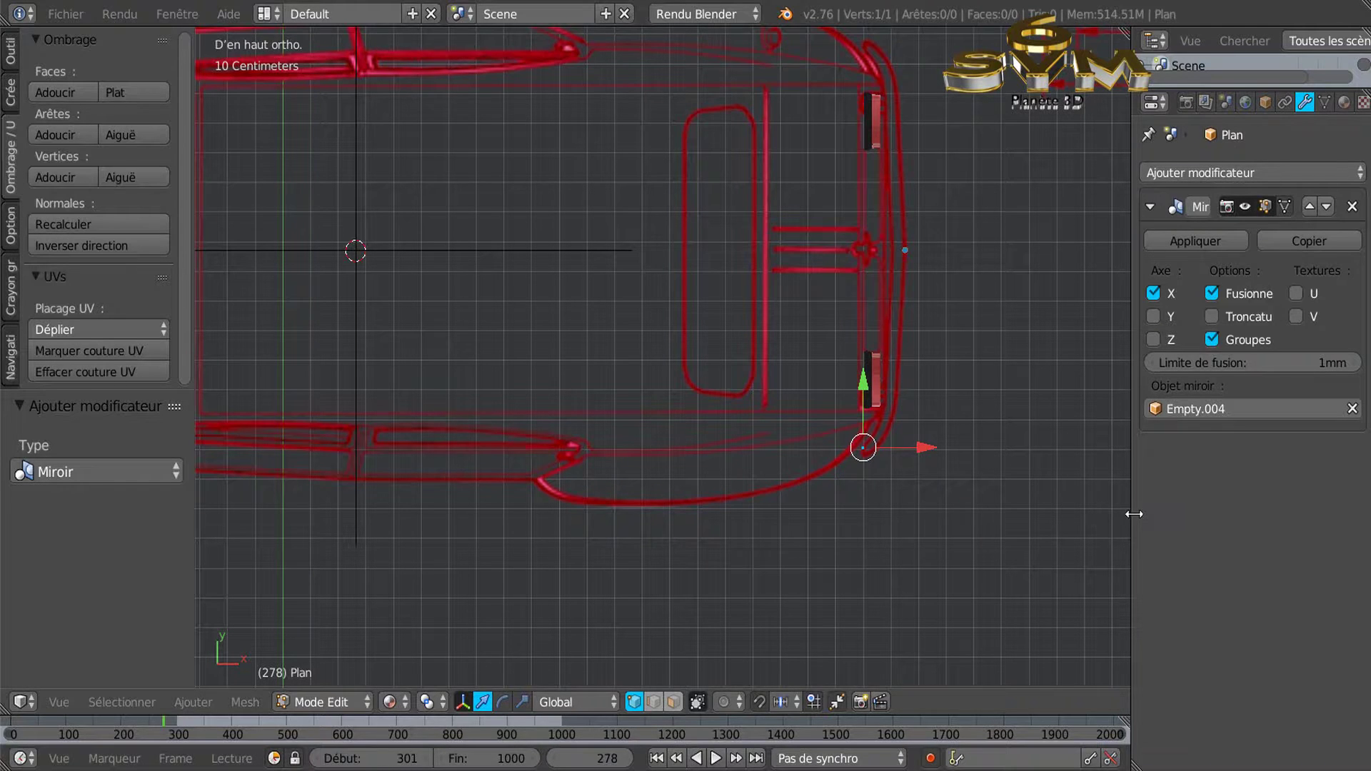
left_click_drag(1149, 514, 1166, 515)
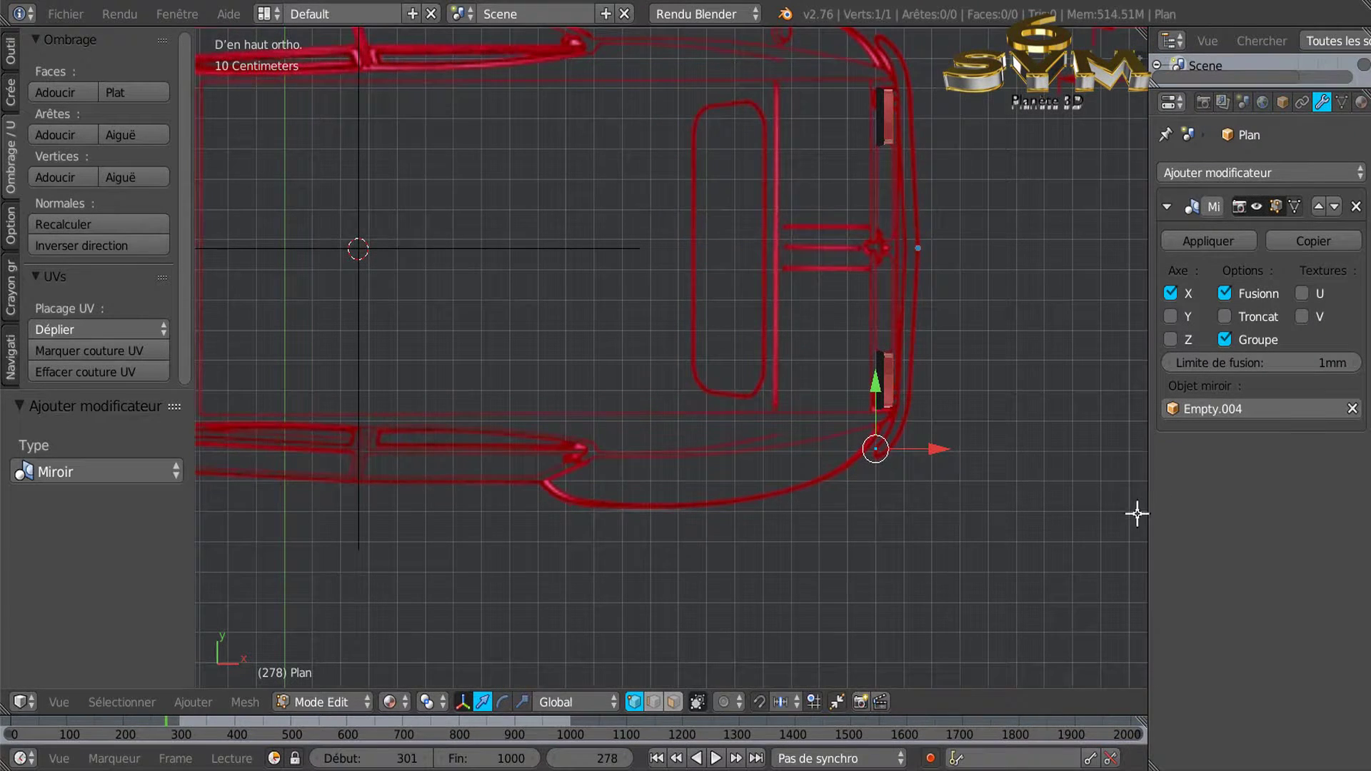
scroll(872, 474, "up", 4)
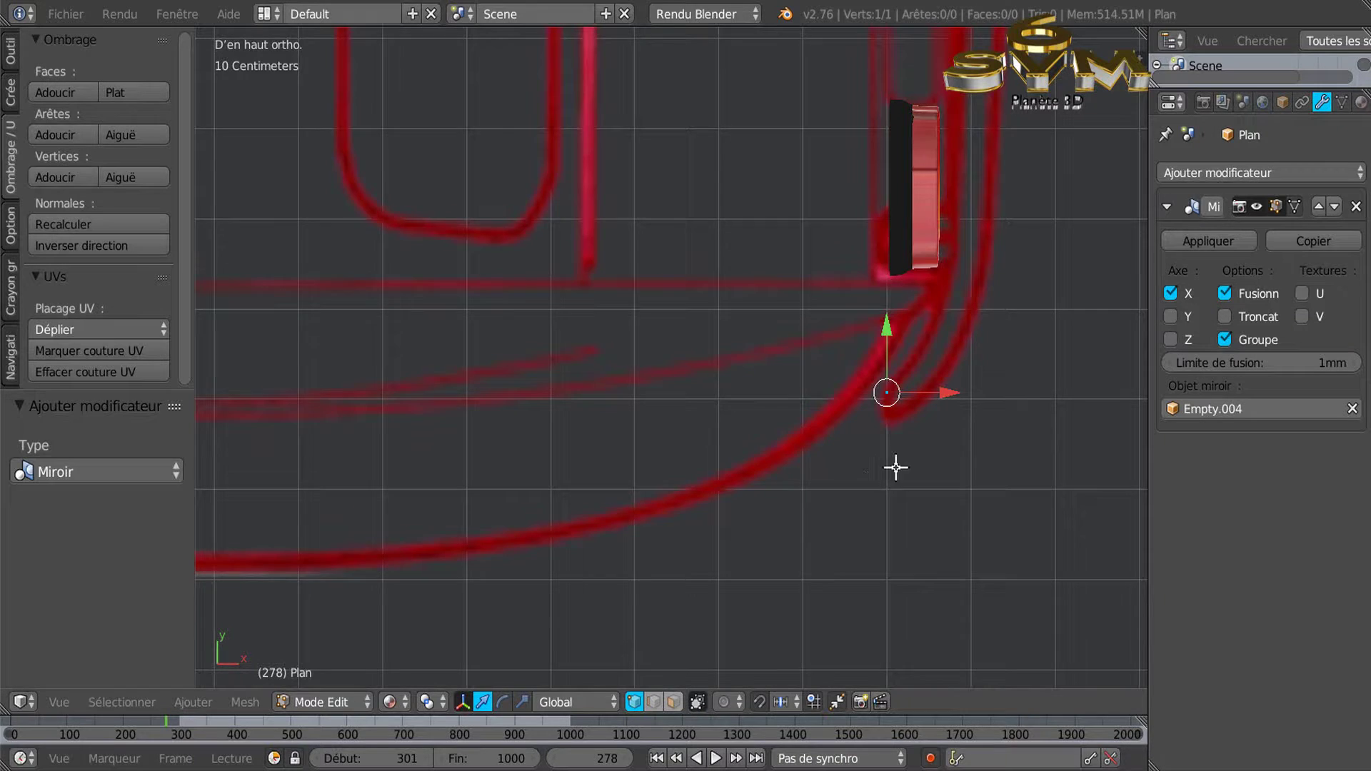
scroll(877, 472, "up", 2)
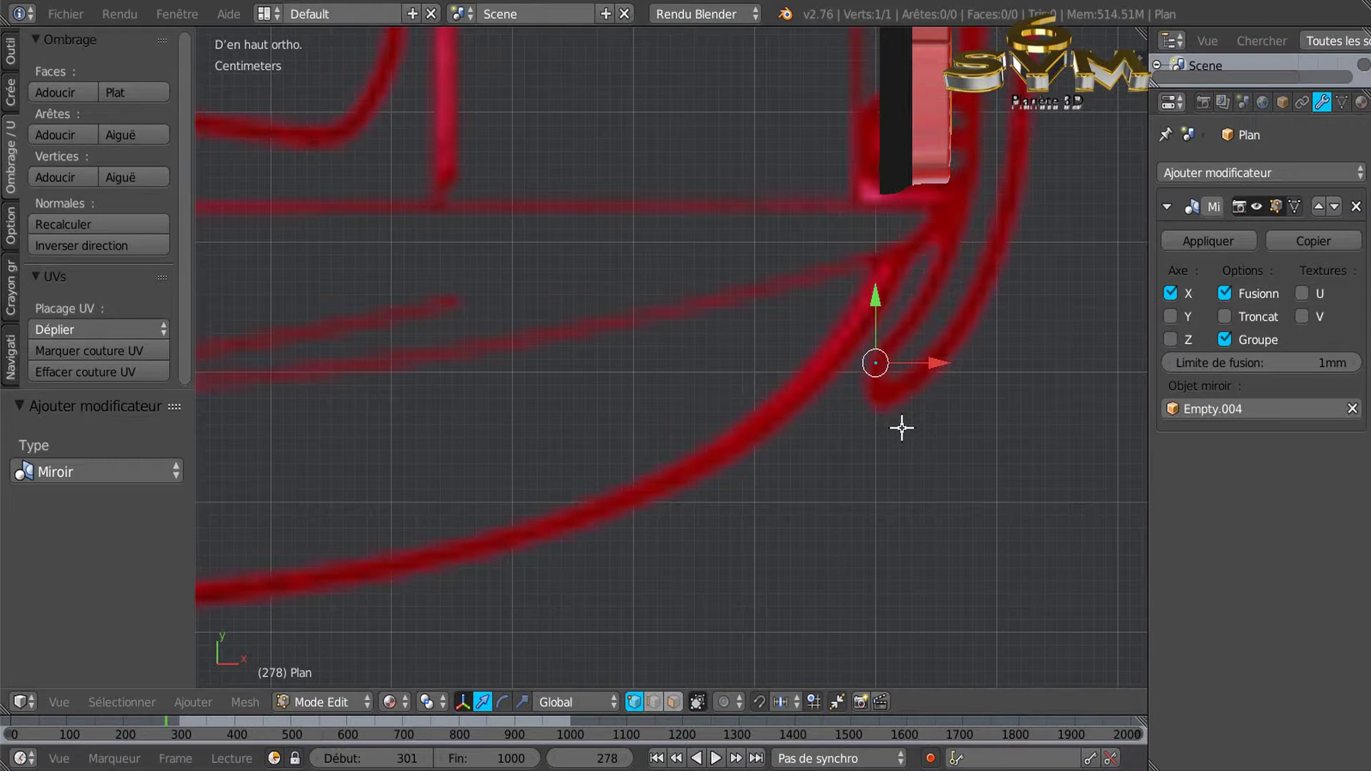
scroll(902, 428, "down", 5)
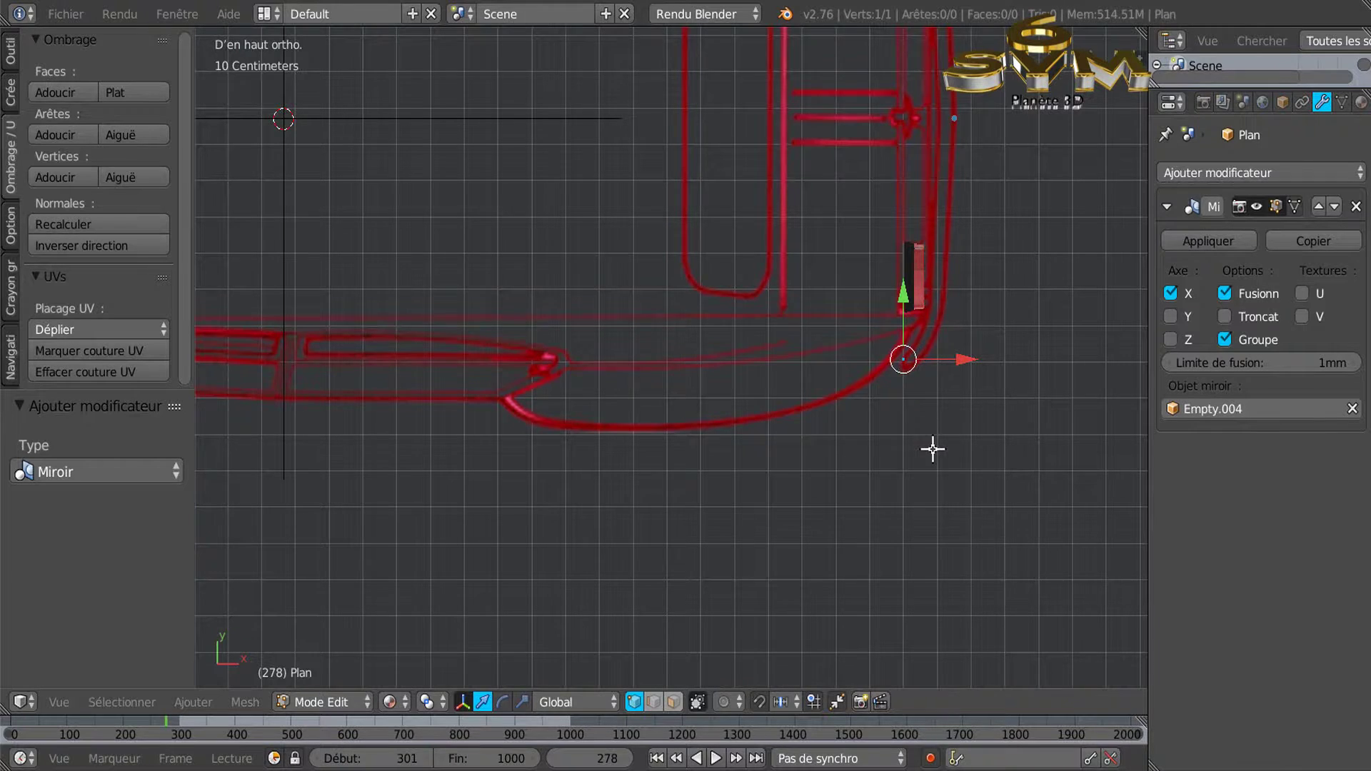
scroll(933, 439, "up", 2)
scroll(950, 464, "up", 1)
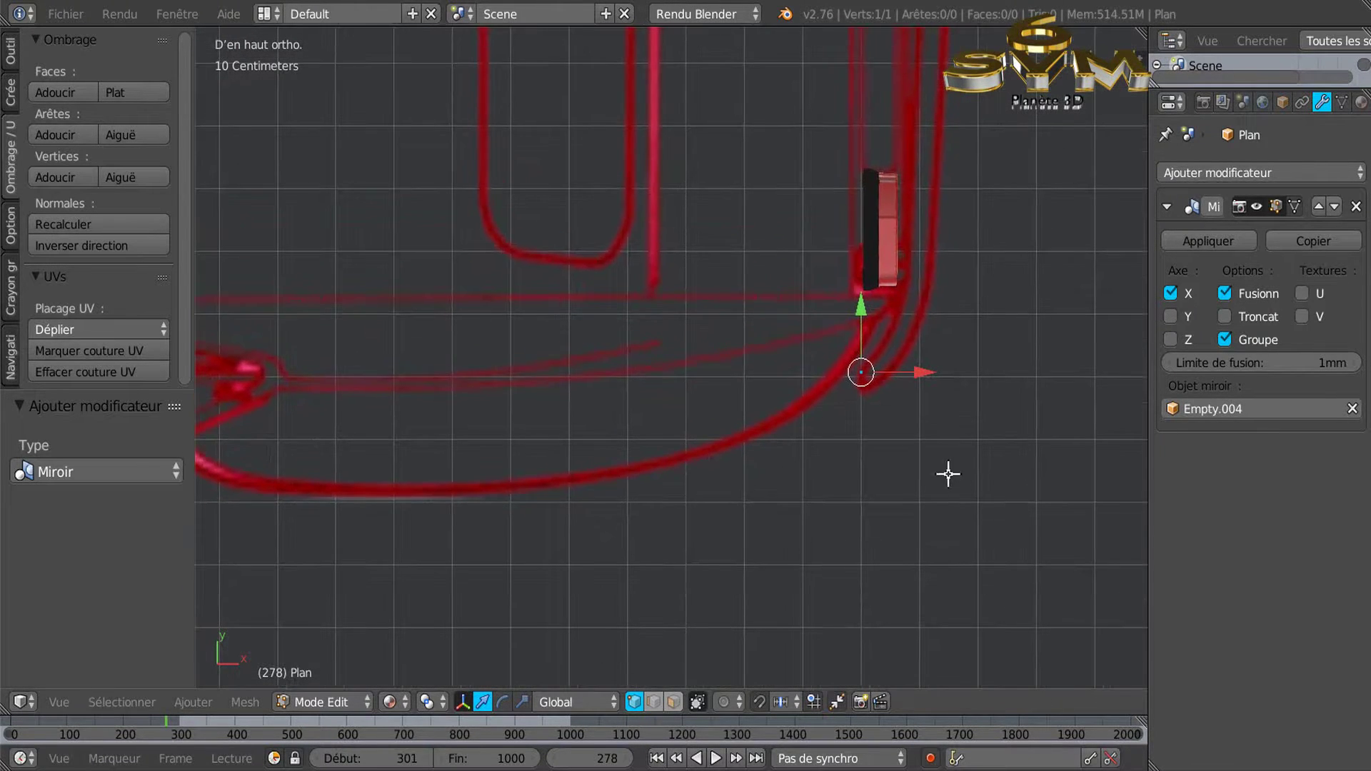
scroll(869, 389, "up", 1)
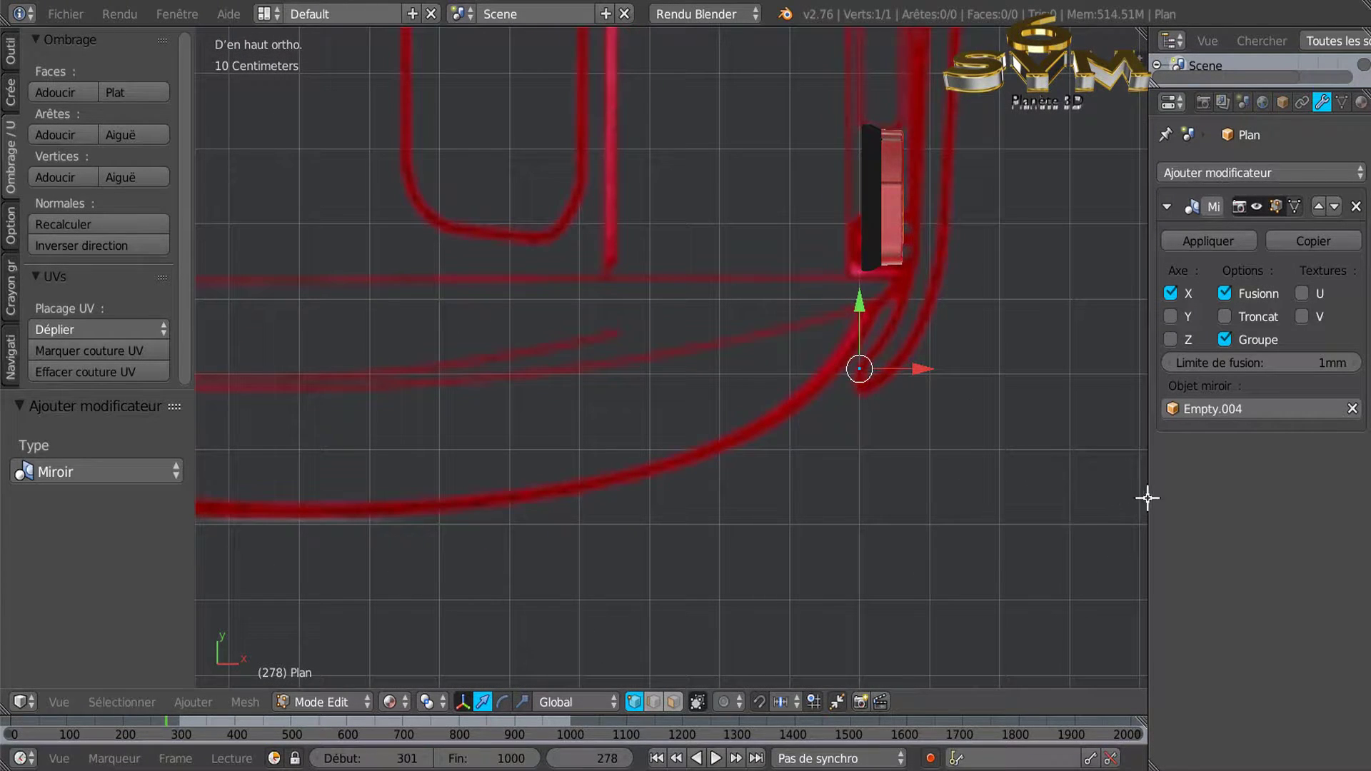
left_click_drag(1149, 494, 1160, 494)
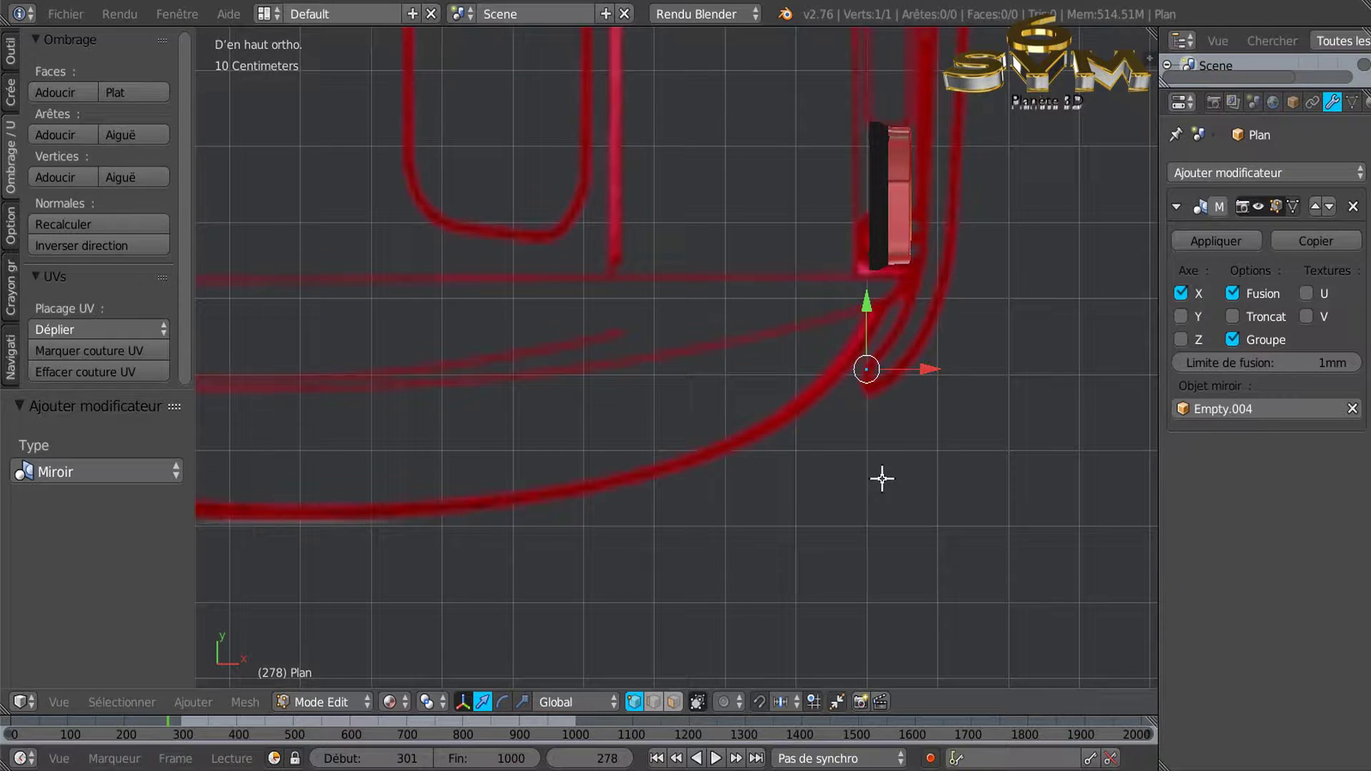
Enable the Y mirror axis and the clipping option (Troncature) in the Mirror modifier
left_click(1182, 319)
scroll(1050, 450, "down", 5)
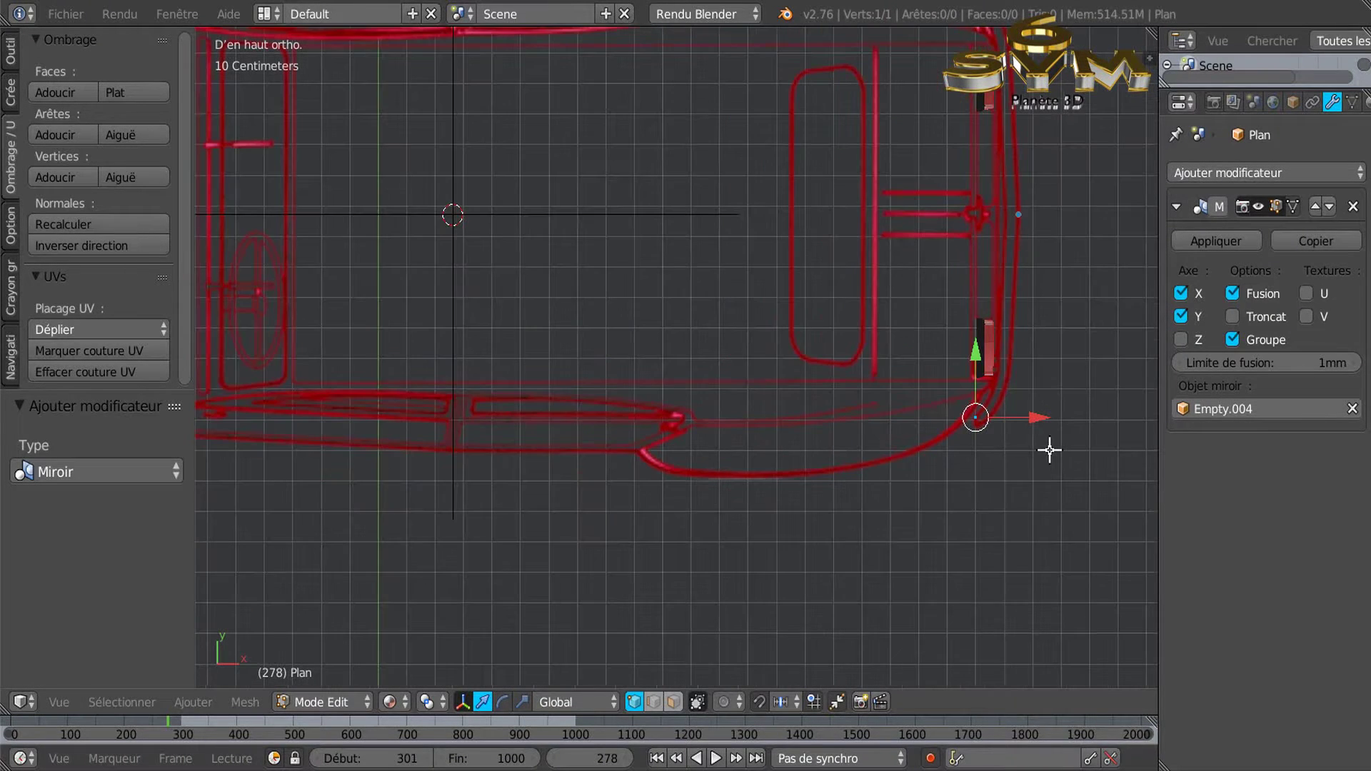
left_click(1233, 317)
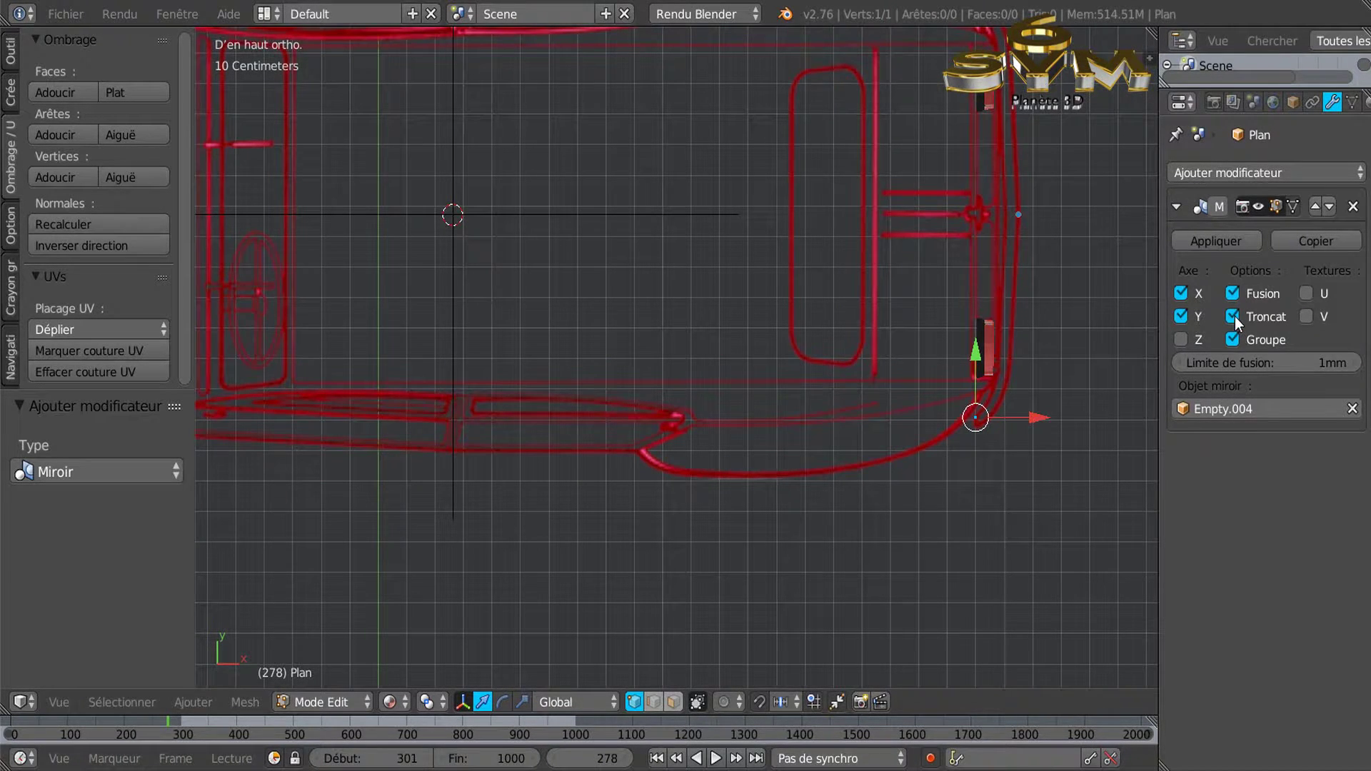
left_click_drag(1140, 451, 1163, 467)
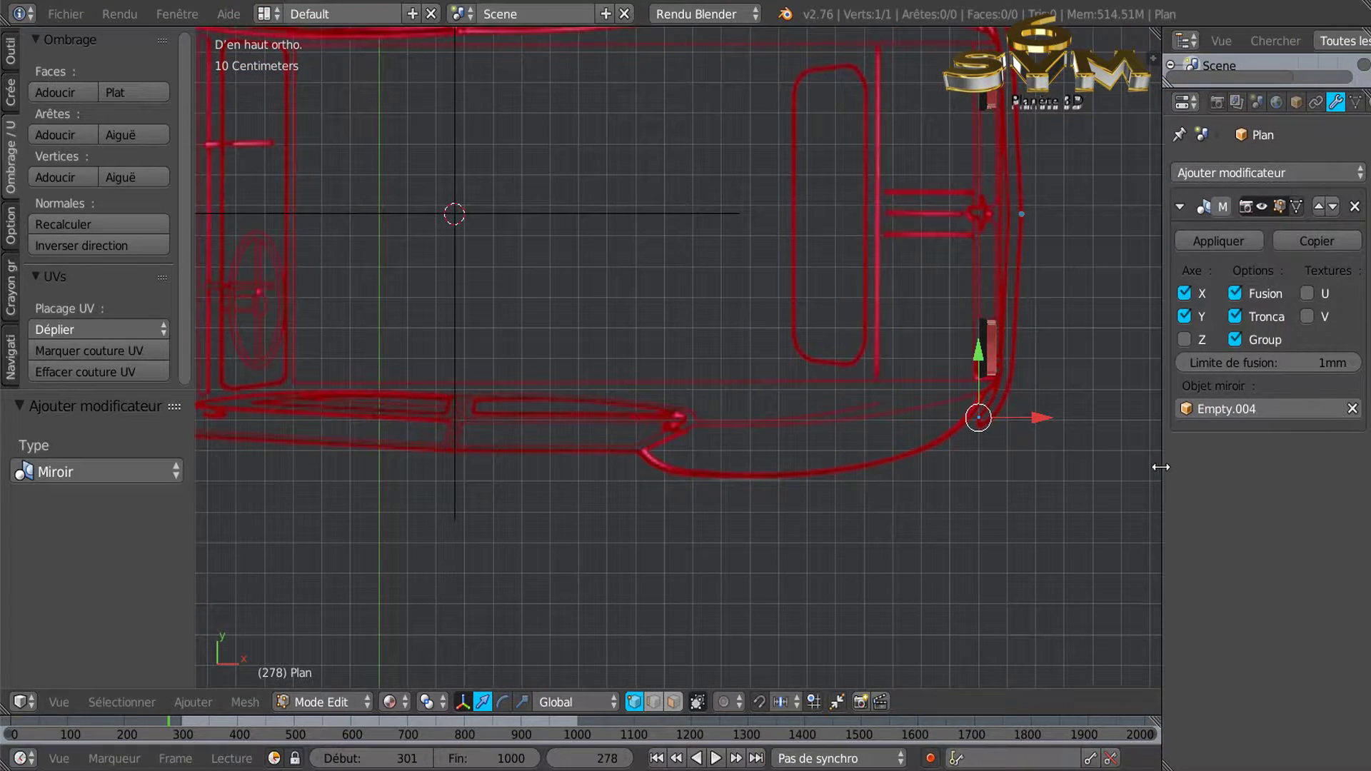
Extrude the vertex at the bumper's lower end and move the new vertex about -2.938 cm along Y
scroll(988, 467, "up", 4)
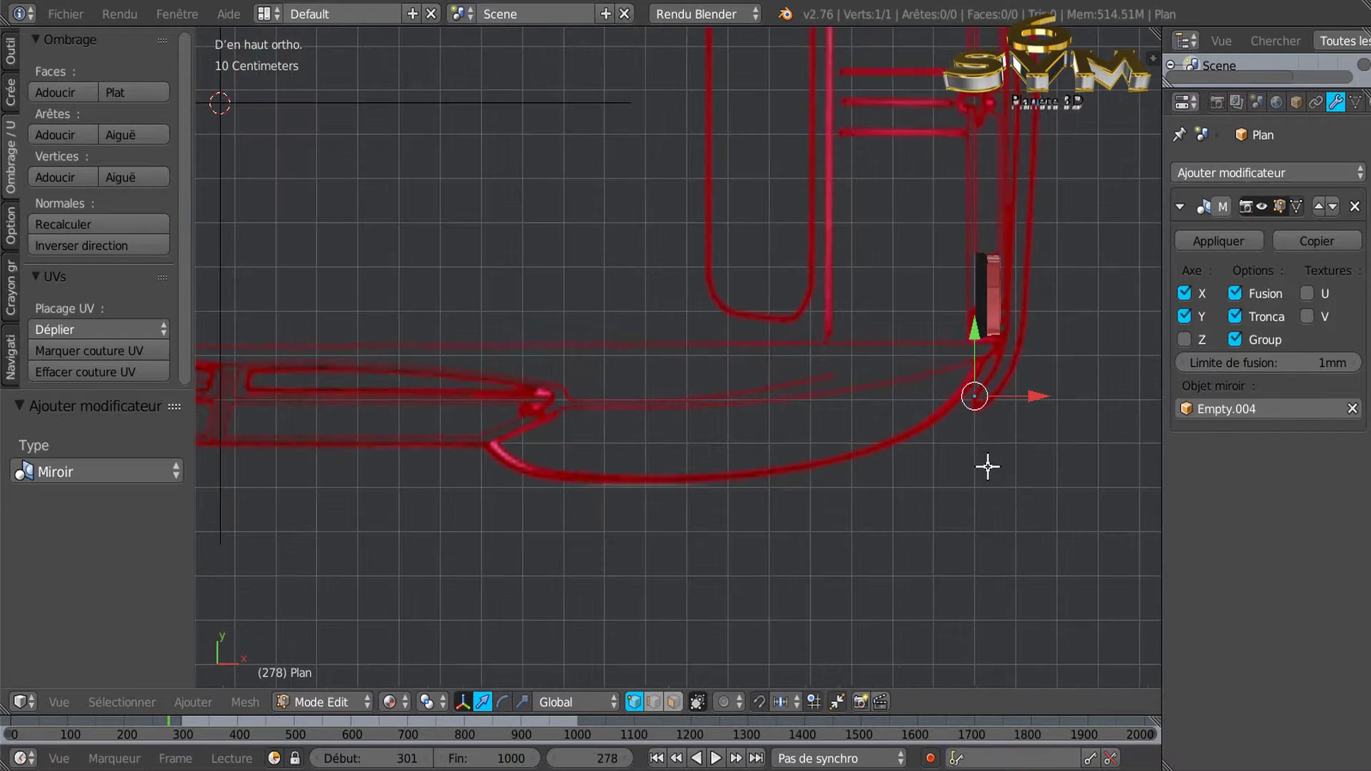
scroll(984, 446, "up", 4)
scroll(979, 418, "up", 3)
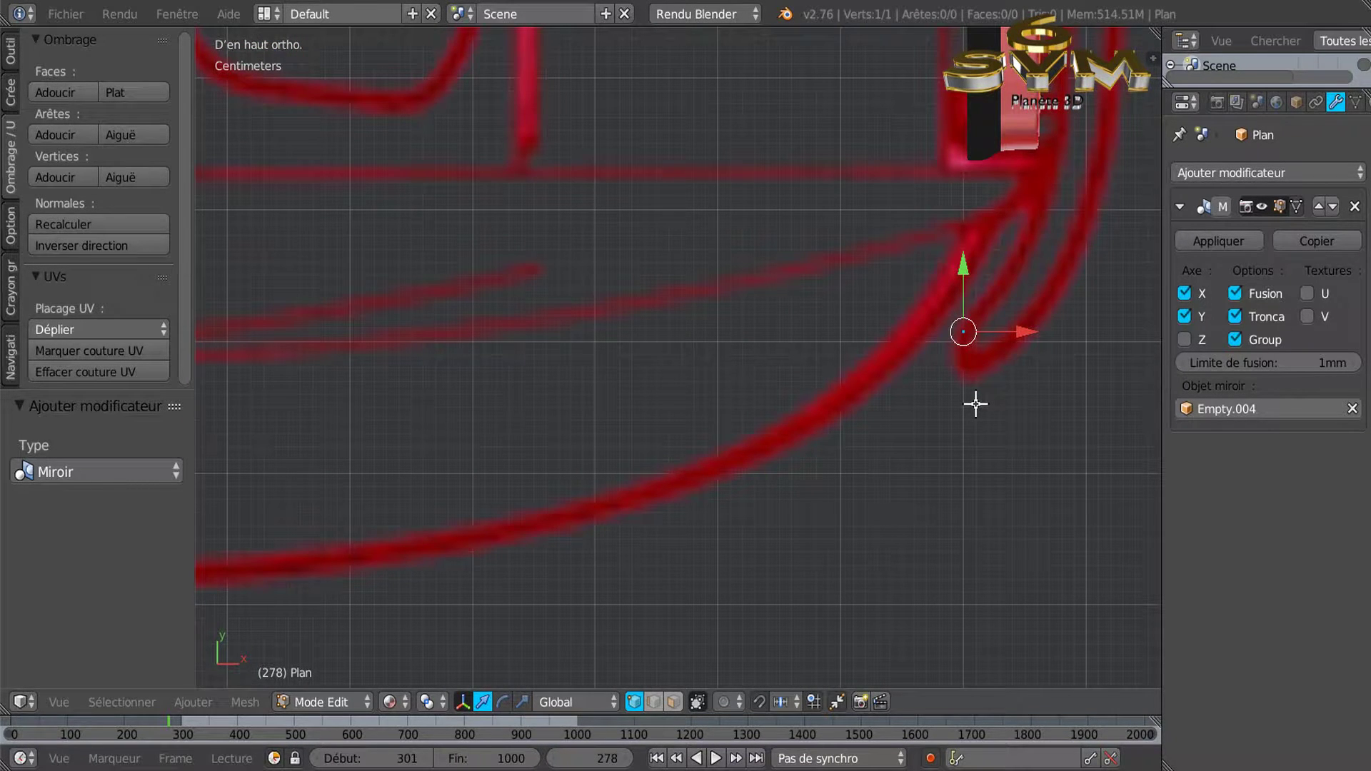
key("e")
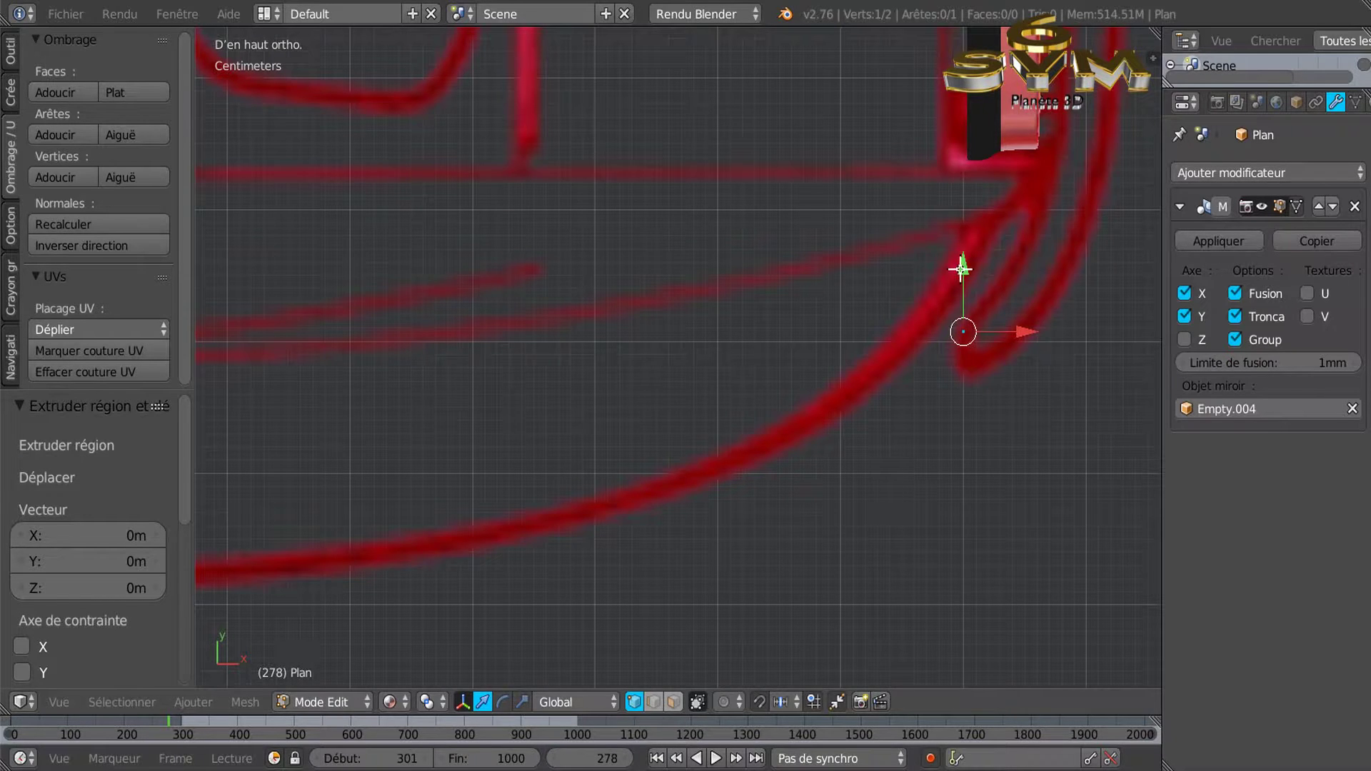
key("y")
left_click(969, 303)
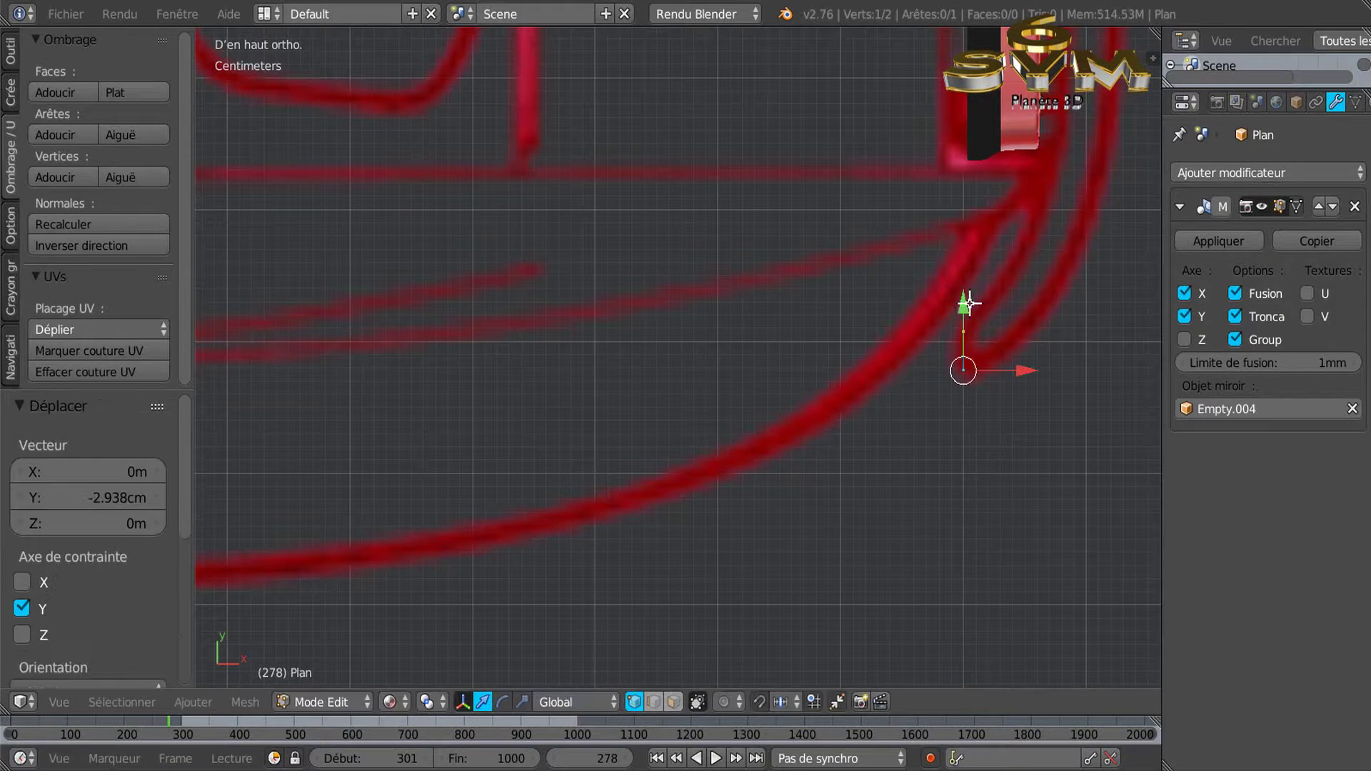
Set the Mirror modifier's mirror object to Empty.002
scroll(964, 400, "down", 6)
middle_click_drag(909, 426, 1087, 361)
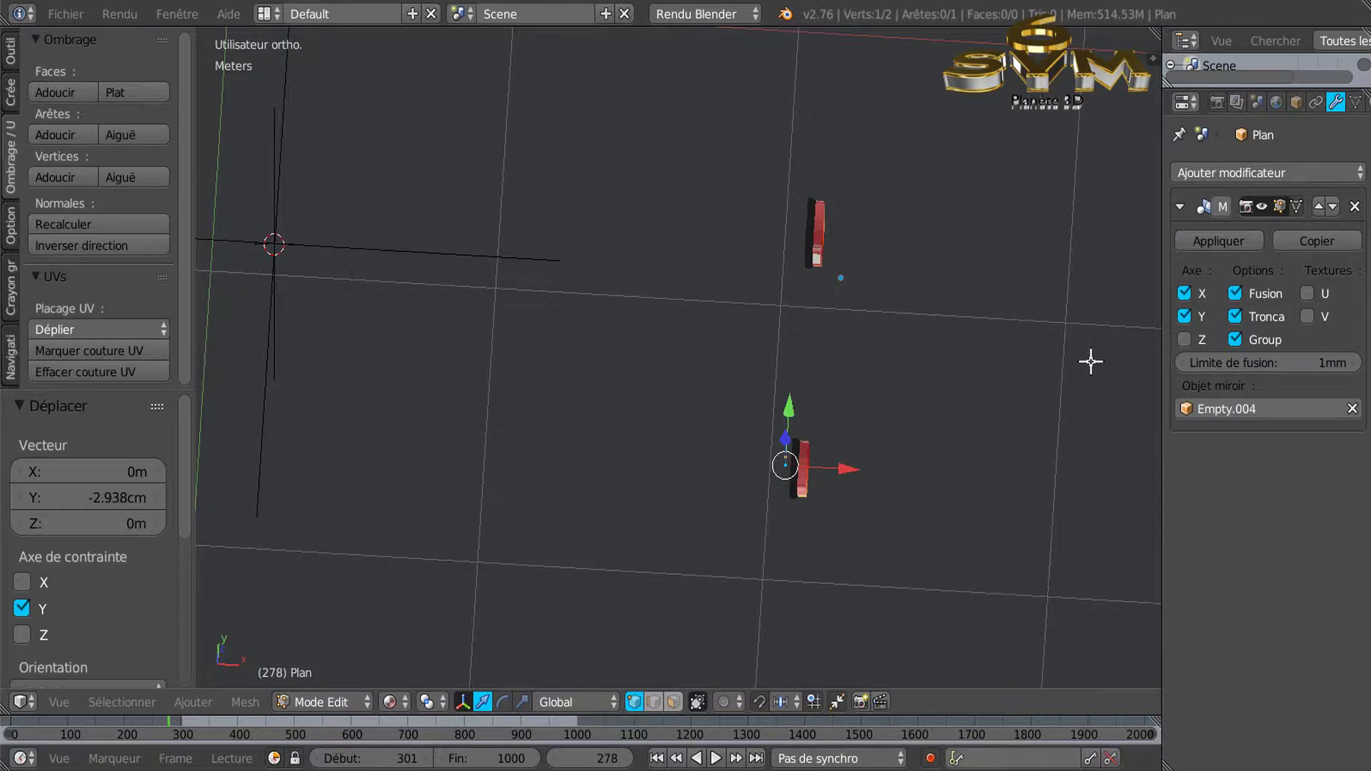
left_click(1266, 413)
scroll(1267, 545, "down", 11)
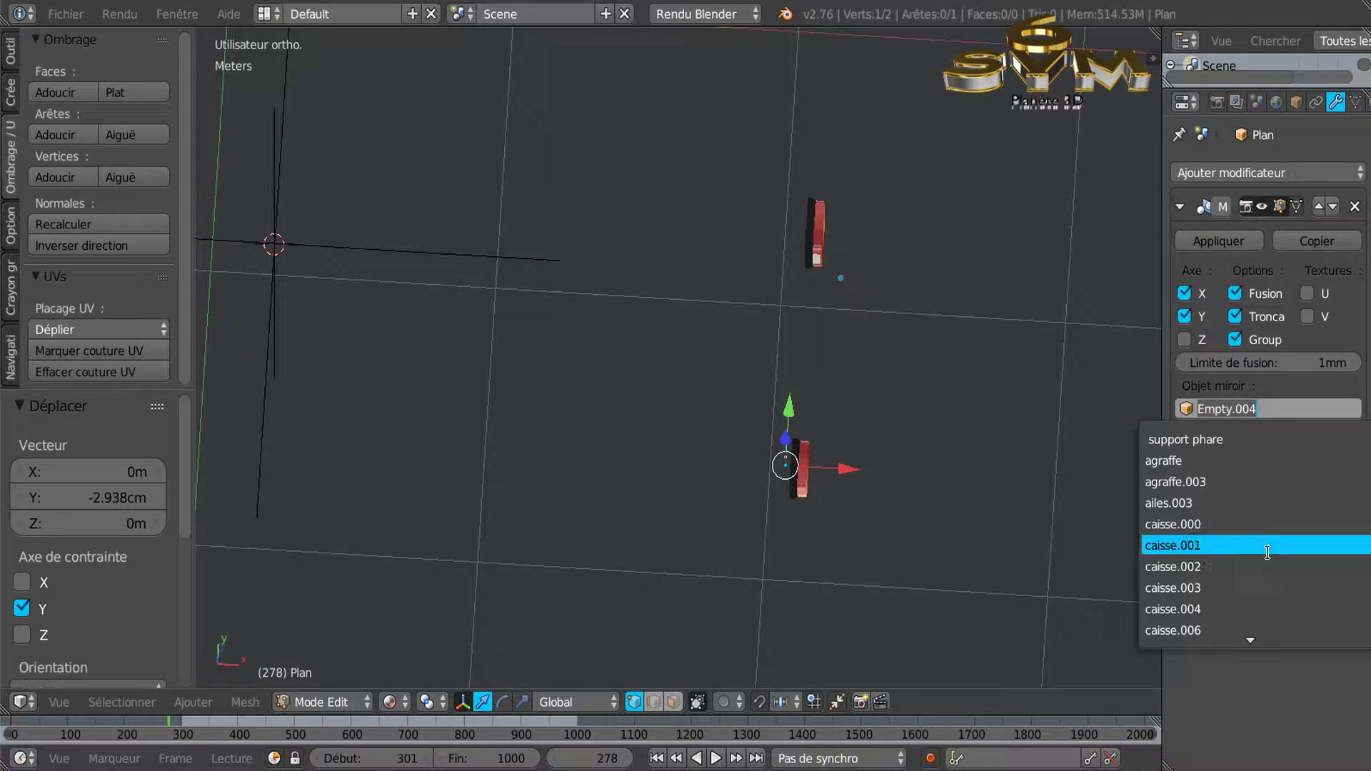
scroll(1271, 541, "down", 7)
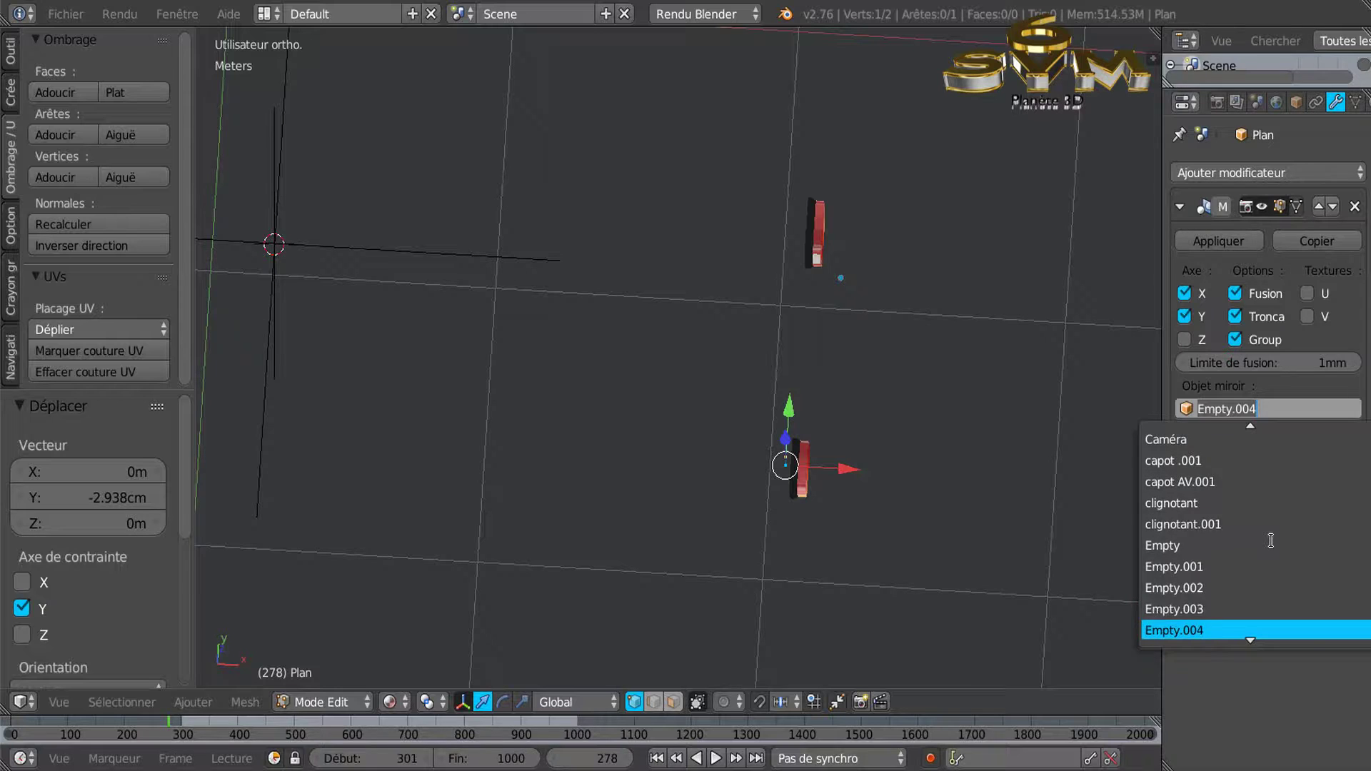
left_click(1257, 548)
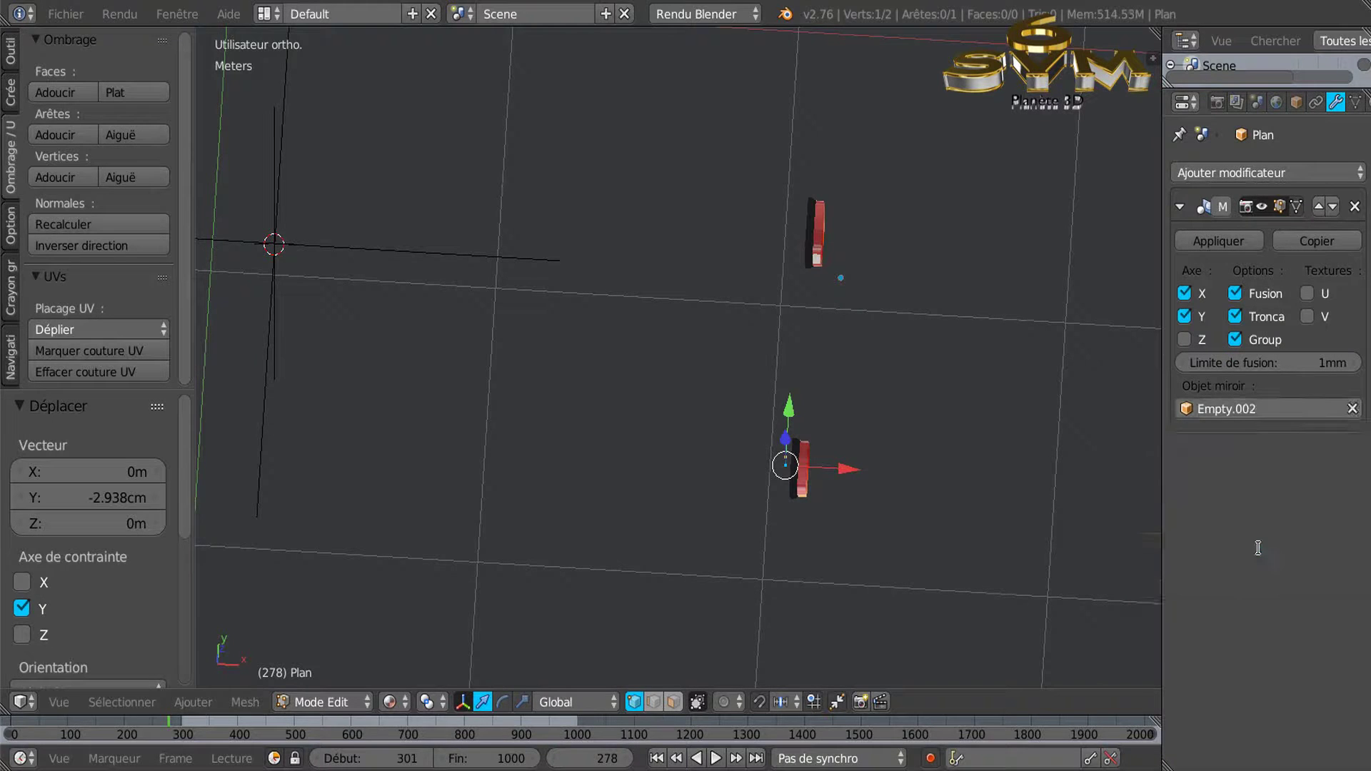
Change the Mirror modifier's mirror object to caisse.004
middle_click_drag(1068, 628, 803, 429)
middle_click_drag(943, 438, 833, 450, "shift")
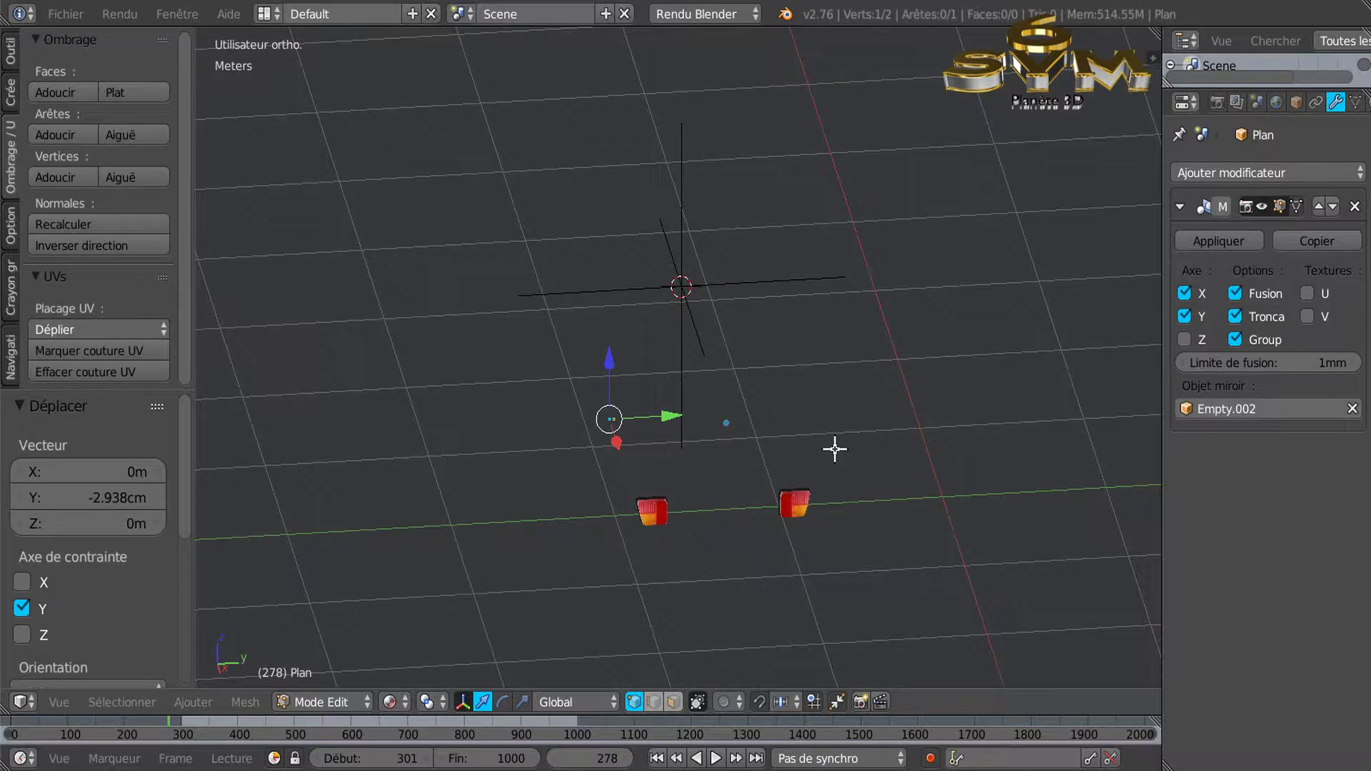
left_click(1239, 410)
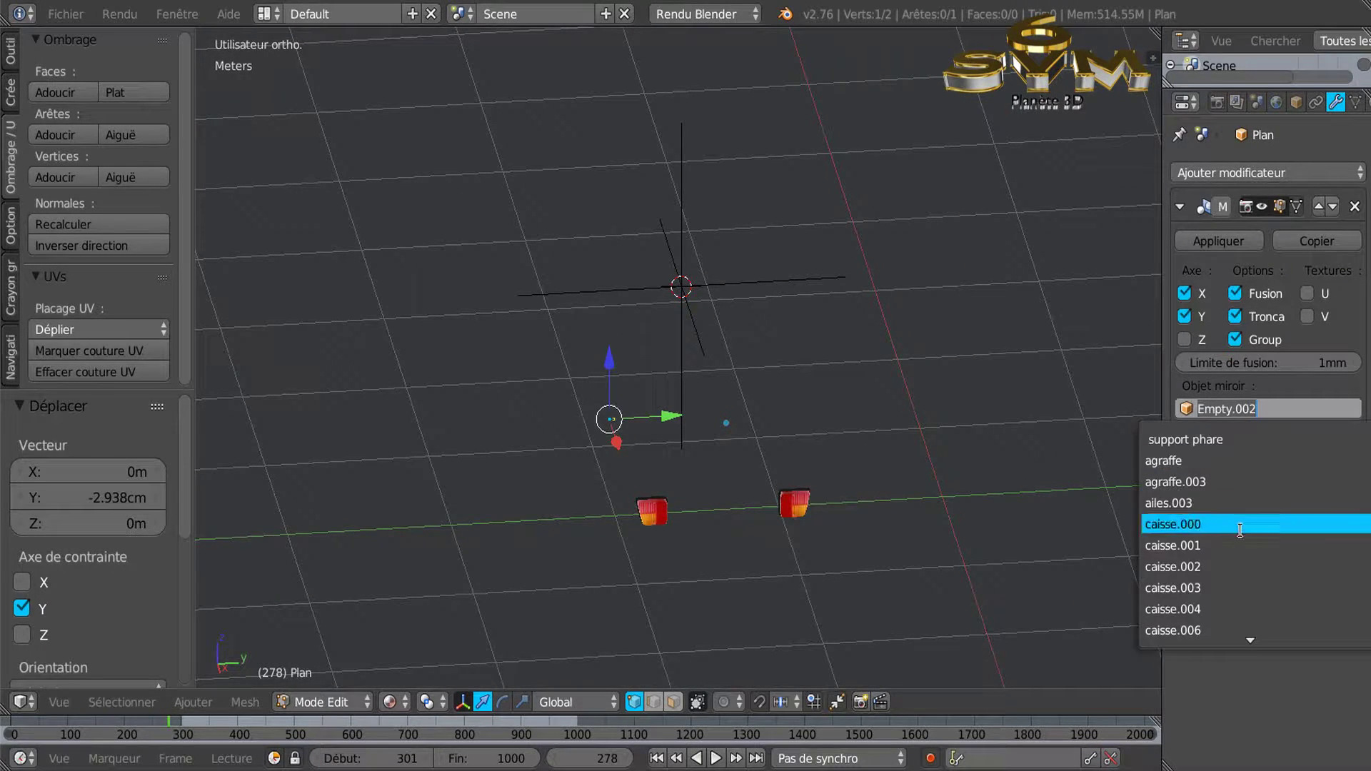
left_click(1245, 608)
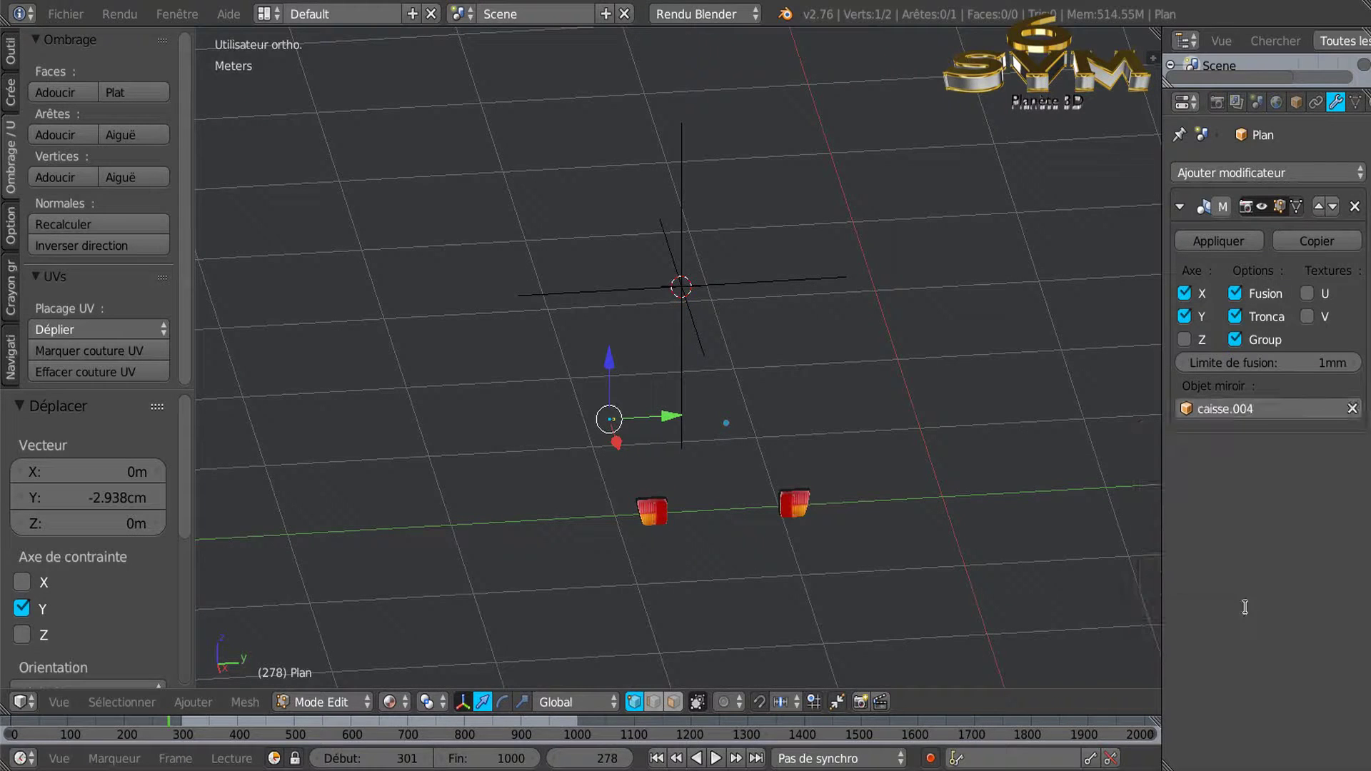
middle_click_drag(931, 521, 857, 560)
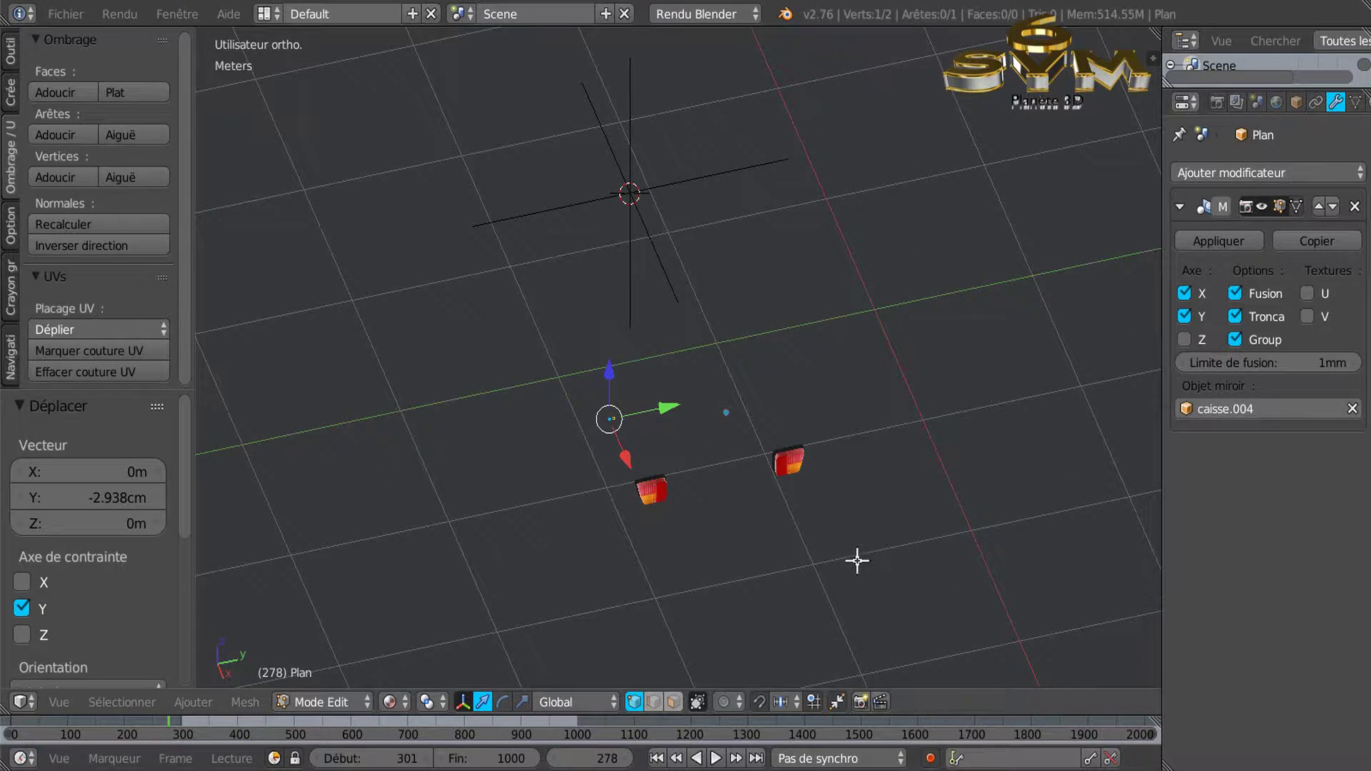
In top view, extrude the short edge at the bumper's lower end 1.749 cm along X and move it another 8.26 mm along X
key("KP_7")
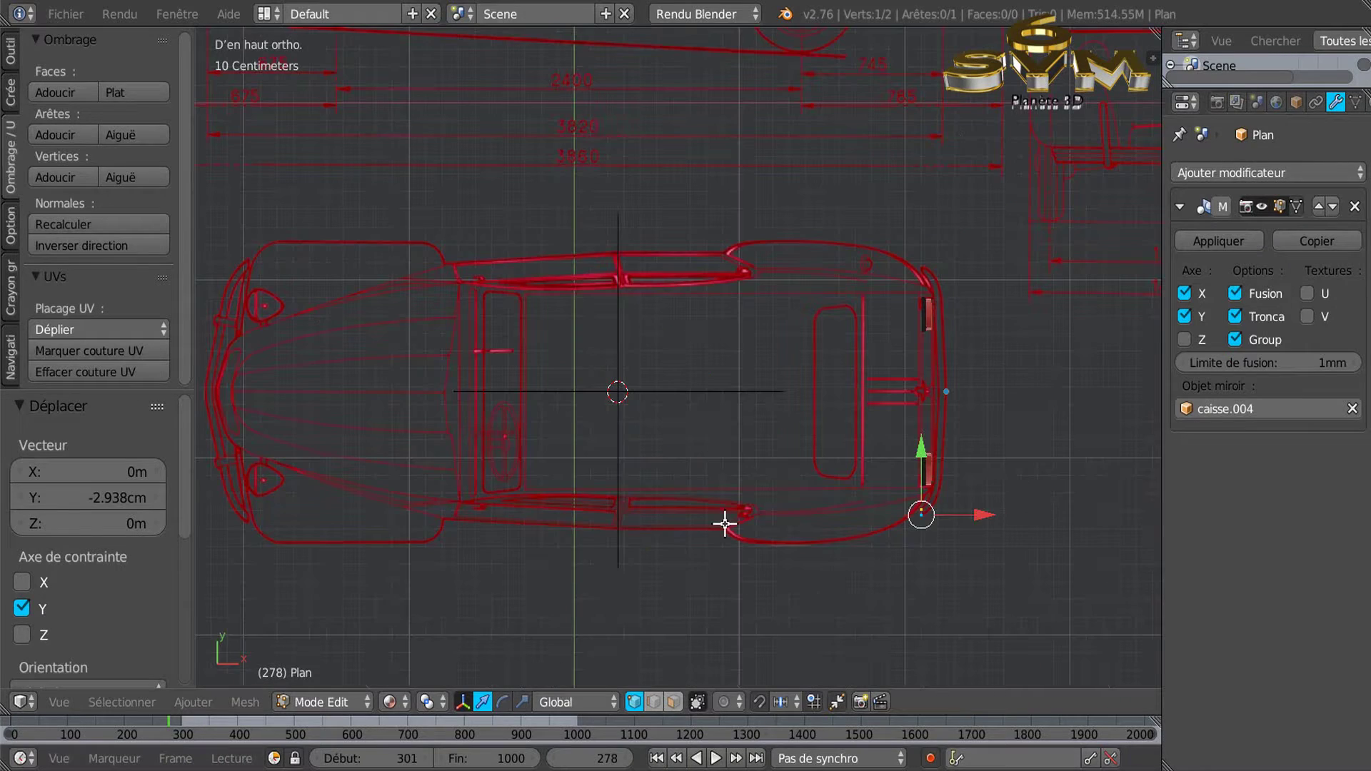
scroll(936, 550, "up", 6)
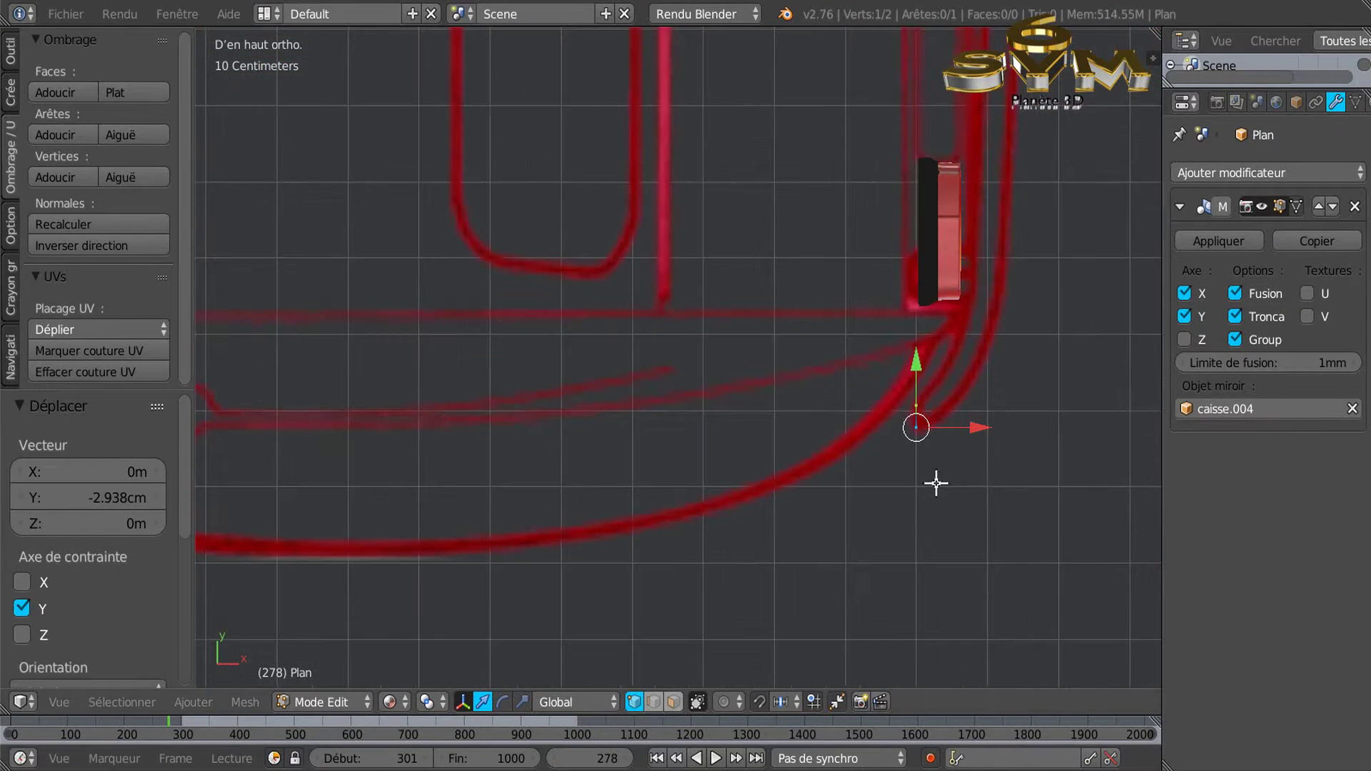
scroll(864, 557, "up", 5)
key("a")
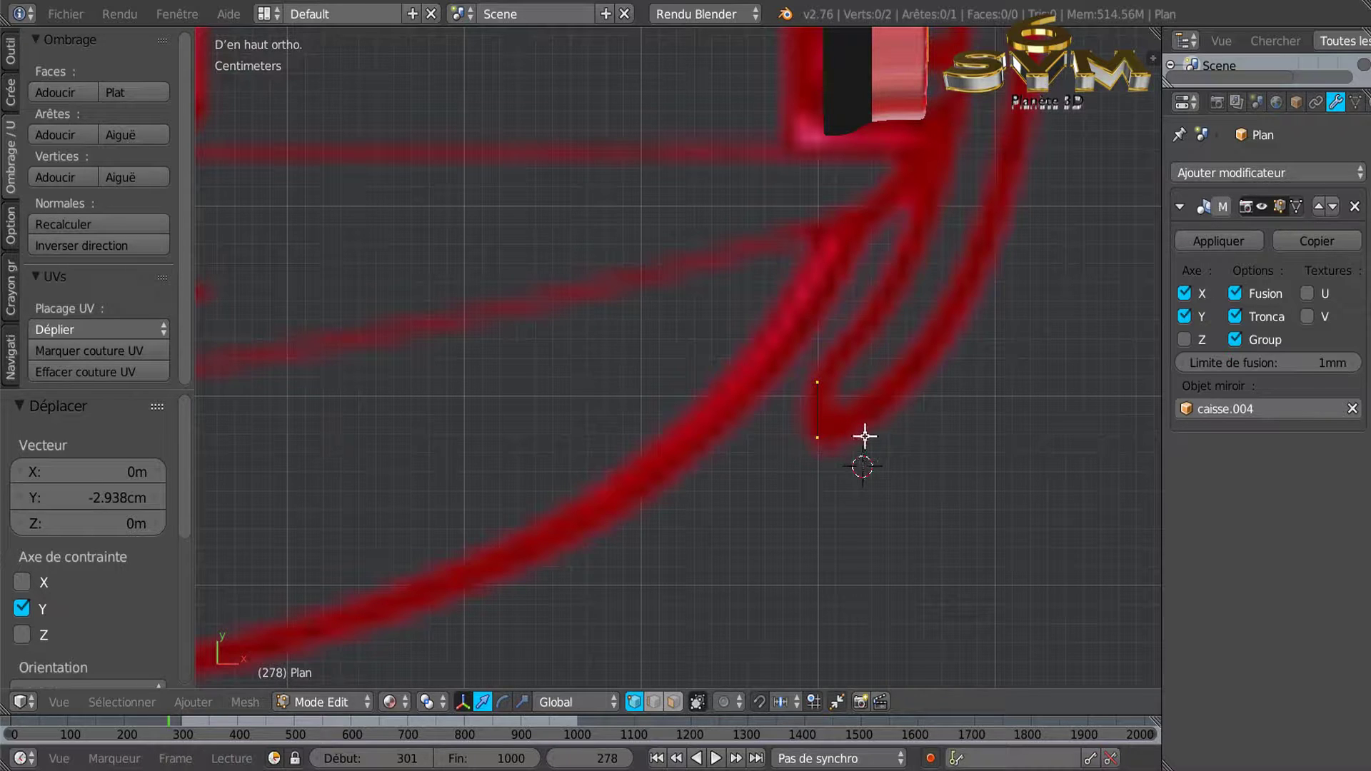
key("a")
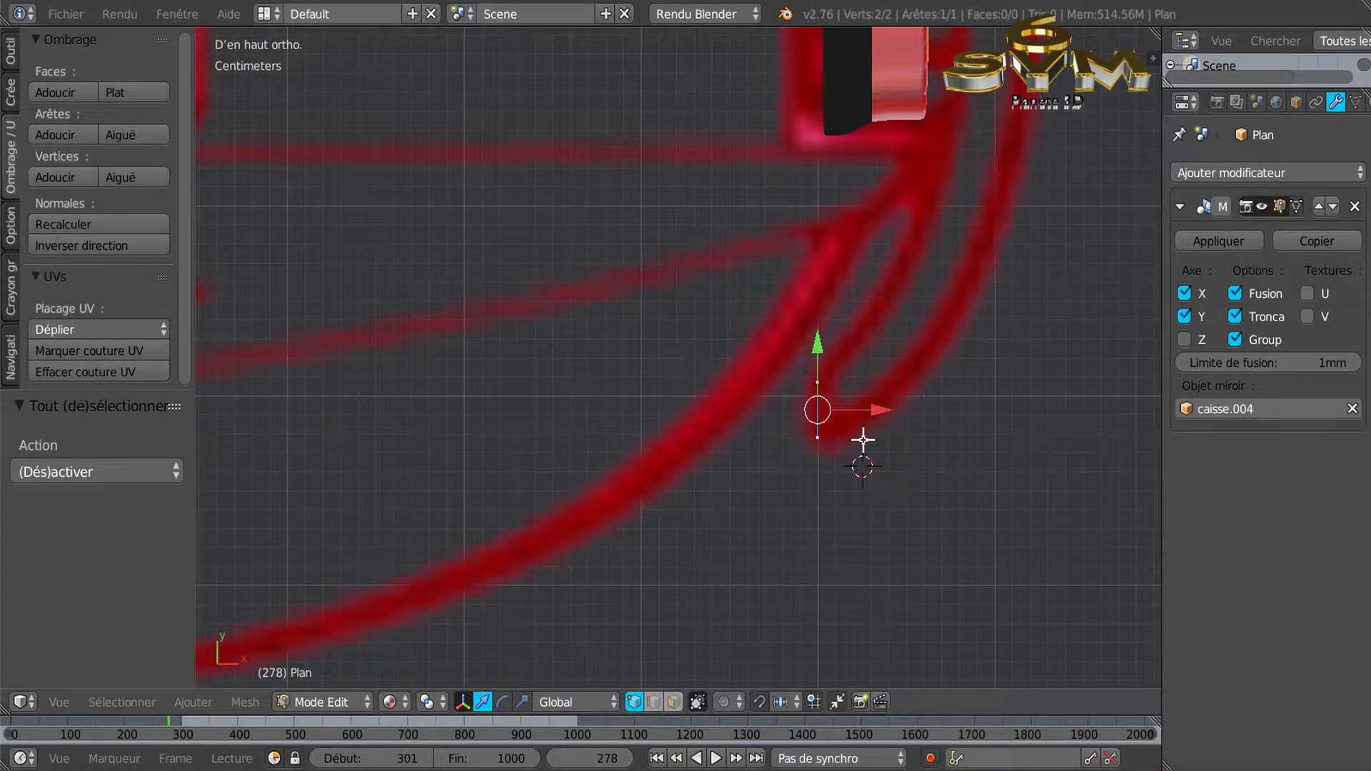
key("e")
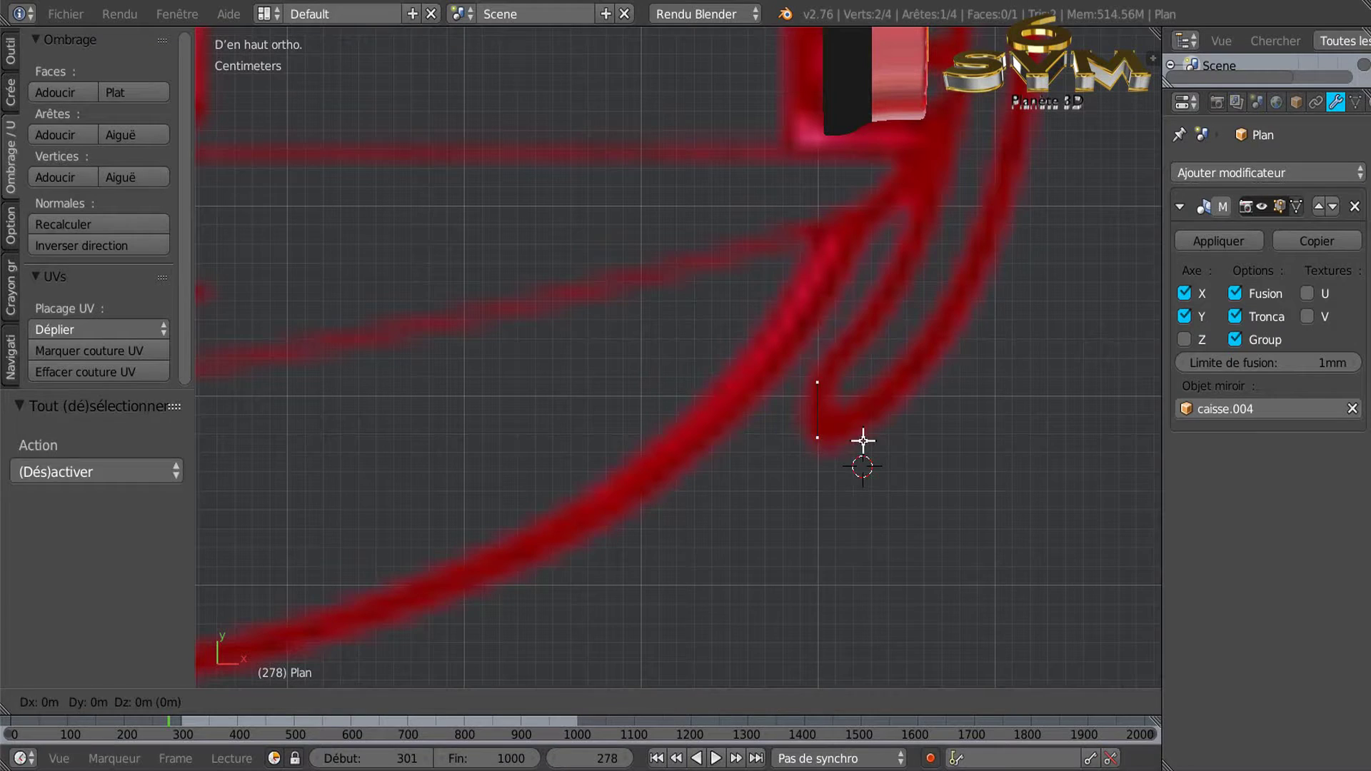
key("Escape")
key("g")
key("x")
left_click(912, 413)
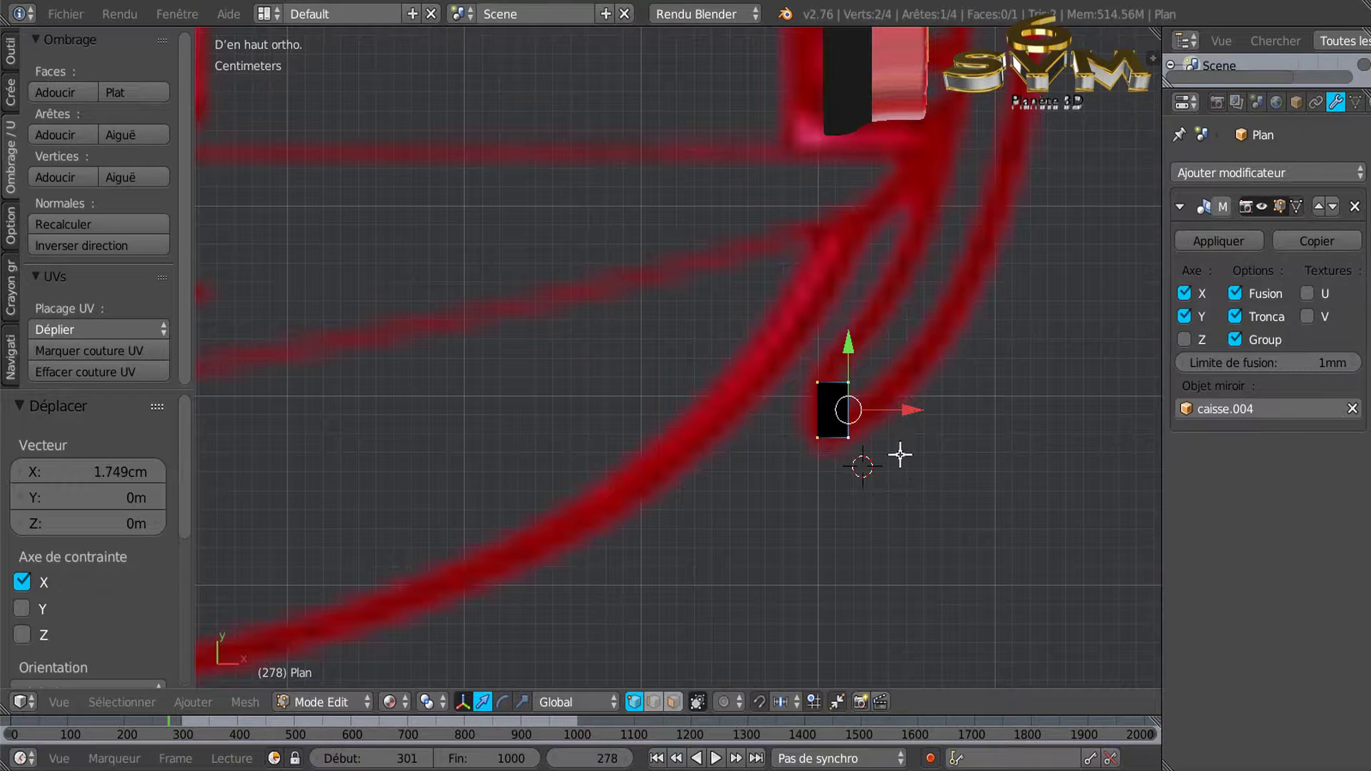
key("g")
key("x")
left_click(927, 412)
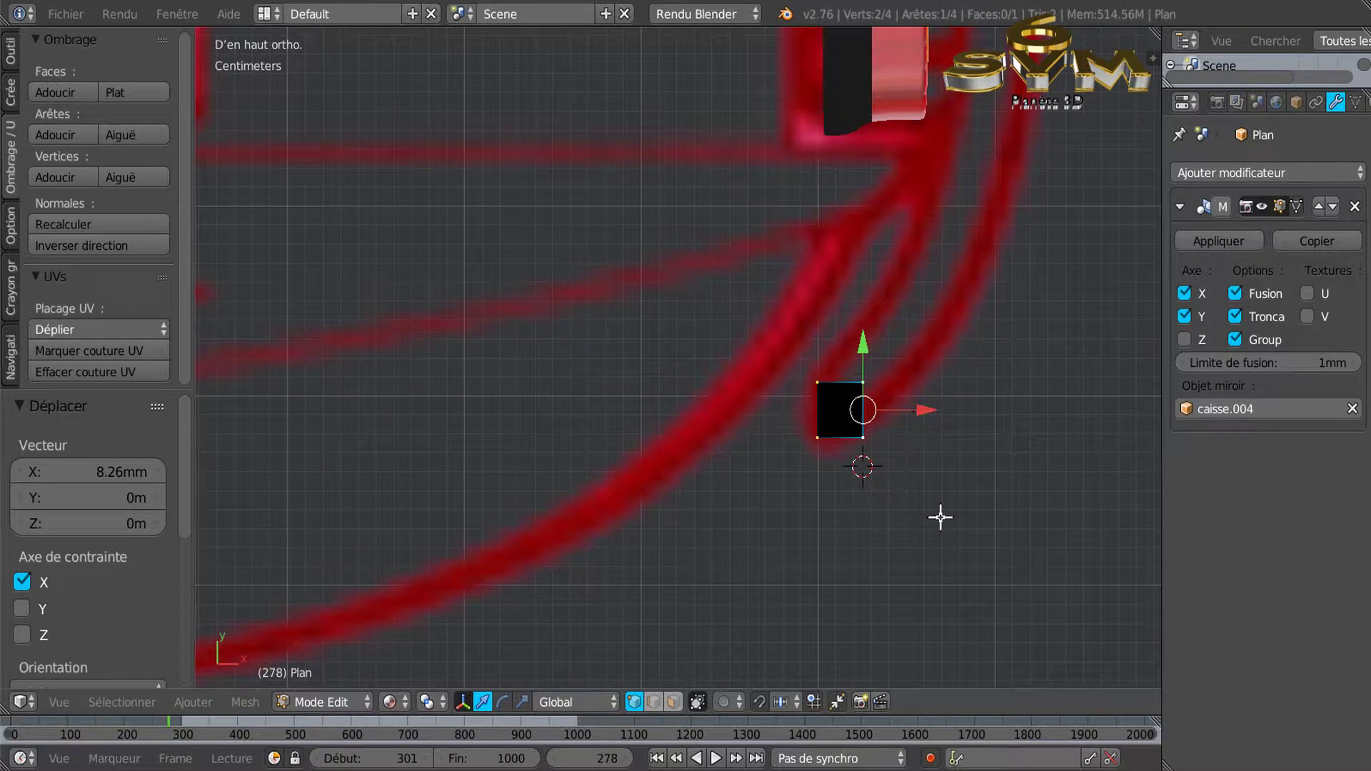
Fit the extruded edge to the bumper outline: rotate it about -24°, move it 1.749 cm along Y and scale it by 1.195
key("r")
left_click(995, 486)
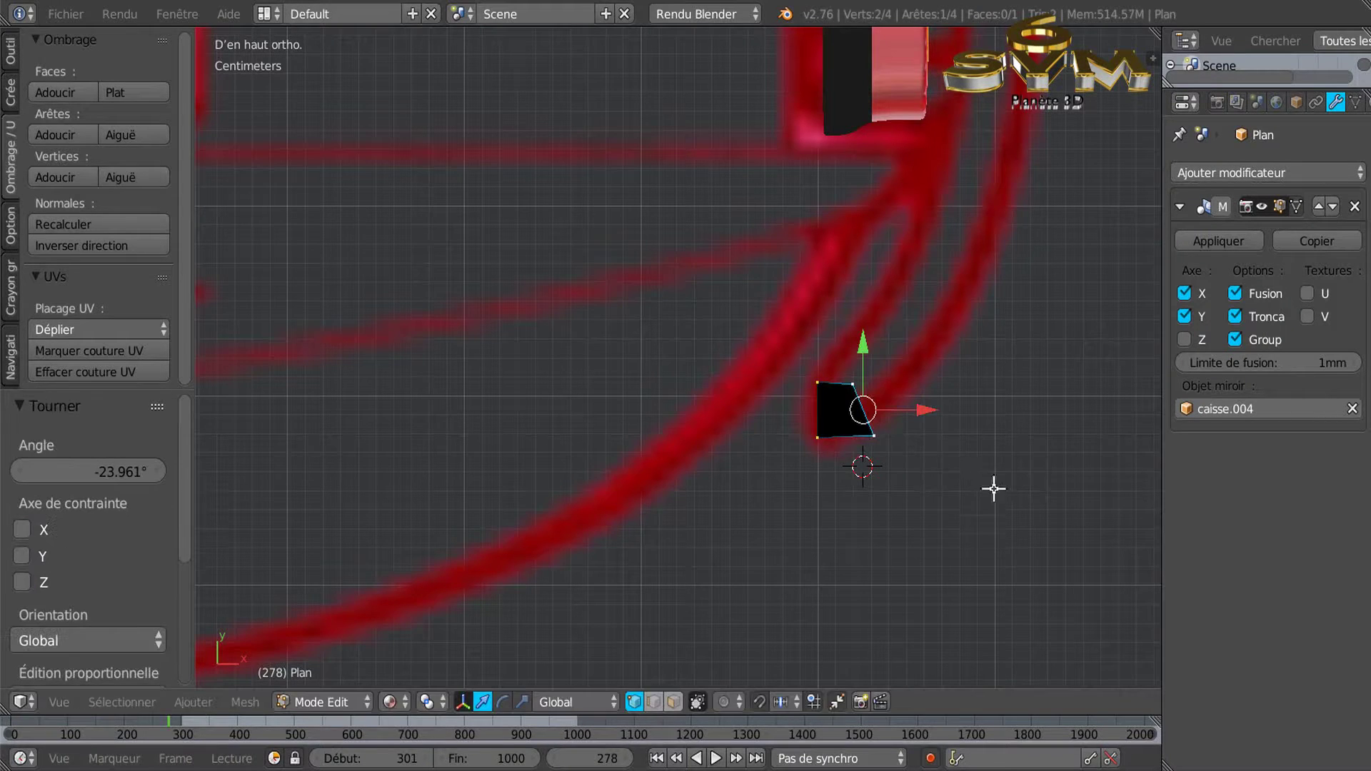
key("g")
key("y")
left_click(868, 315)
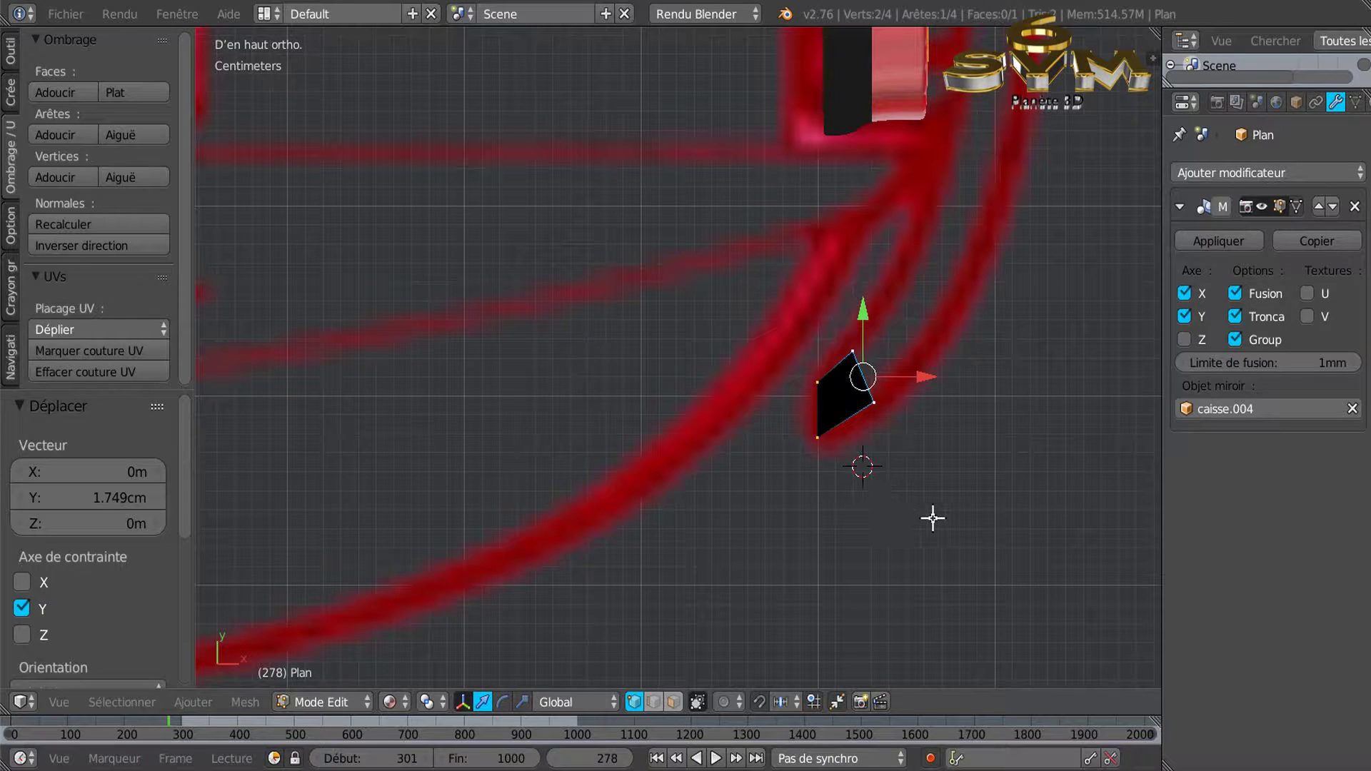
key("s")
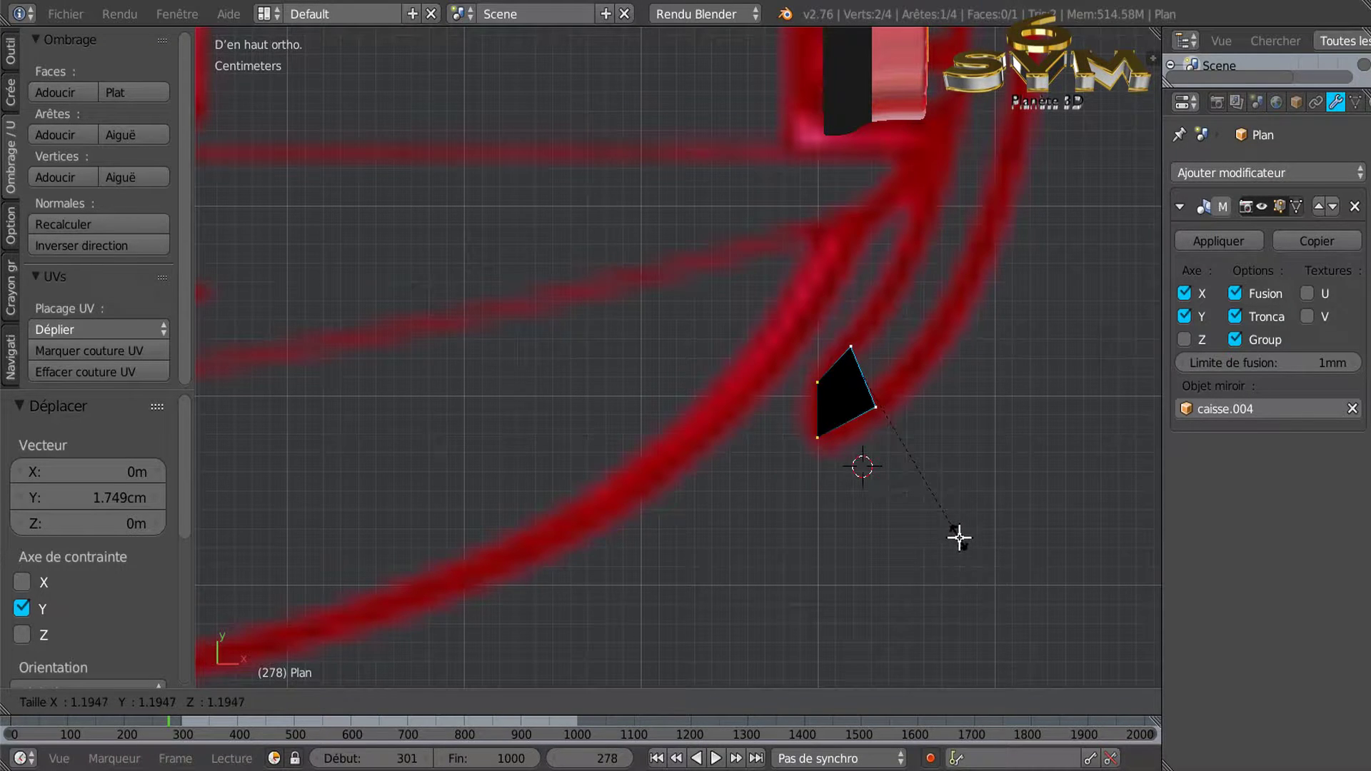
left_click(960, 537)
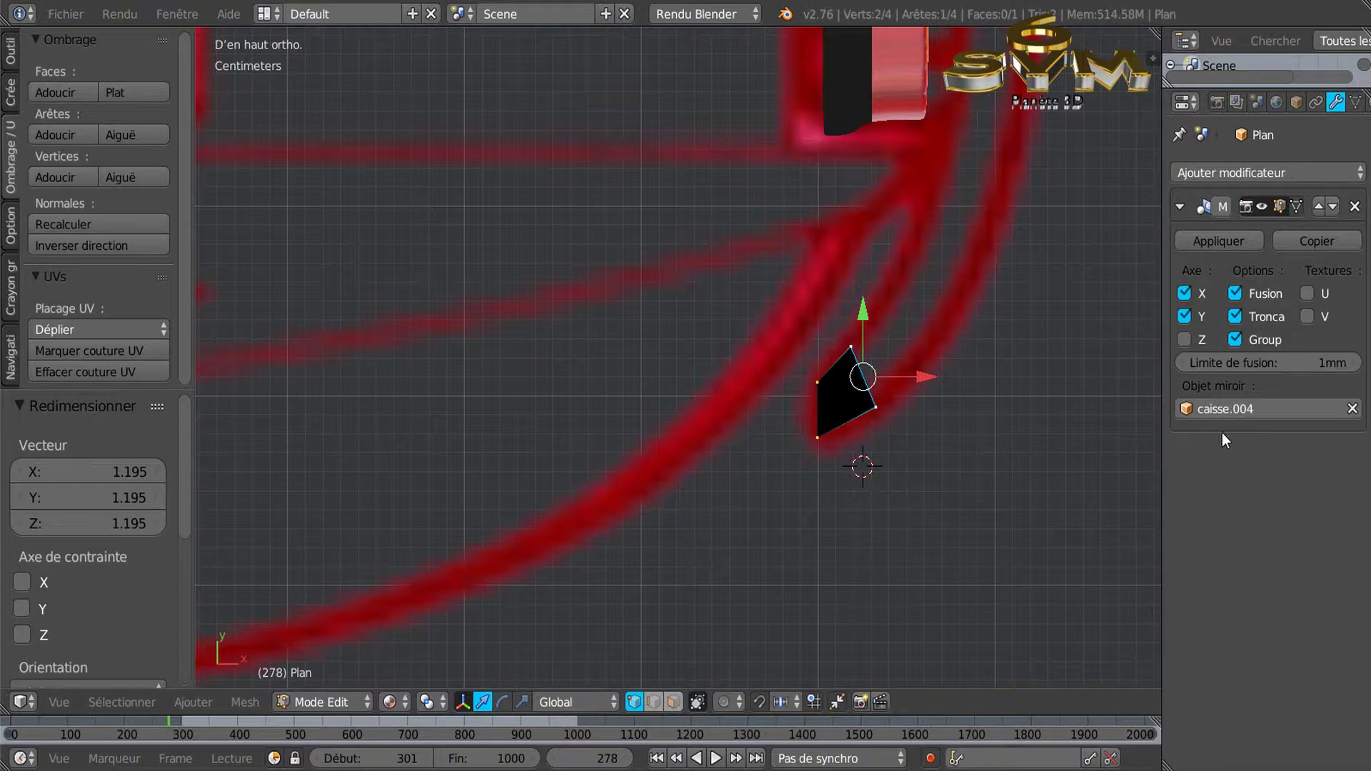
Leave Edit Mode and examine where the mirrored copy of the bumper piece falls relative to the rear lights
scroll(1050, 448, "down", 3)
scroll(1050, 448, "down", 4)
middle_click_drag(1041, 428, 959, 413)
middle_click_drag(1044, 312, 827, 389)
middle_click_drag(985, 425, 753, 439, "shift")
scroll(754, 440, "up", 1)
scroll(753, 439, "up", 5)
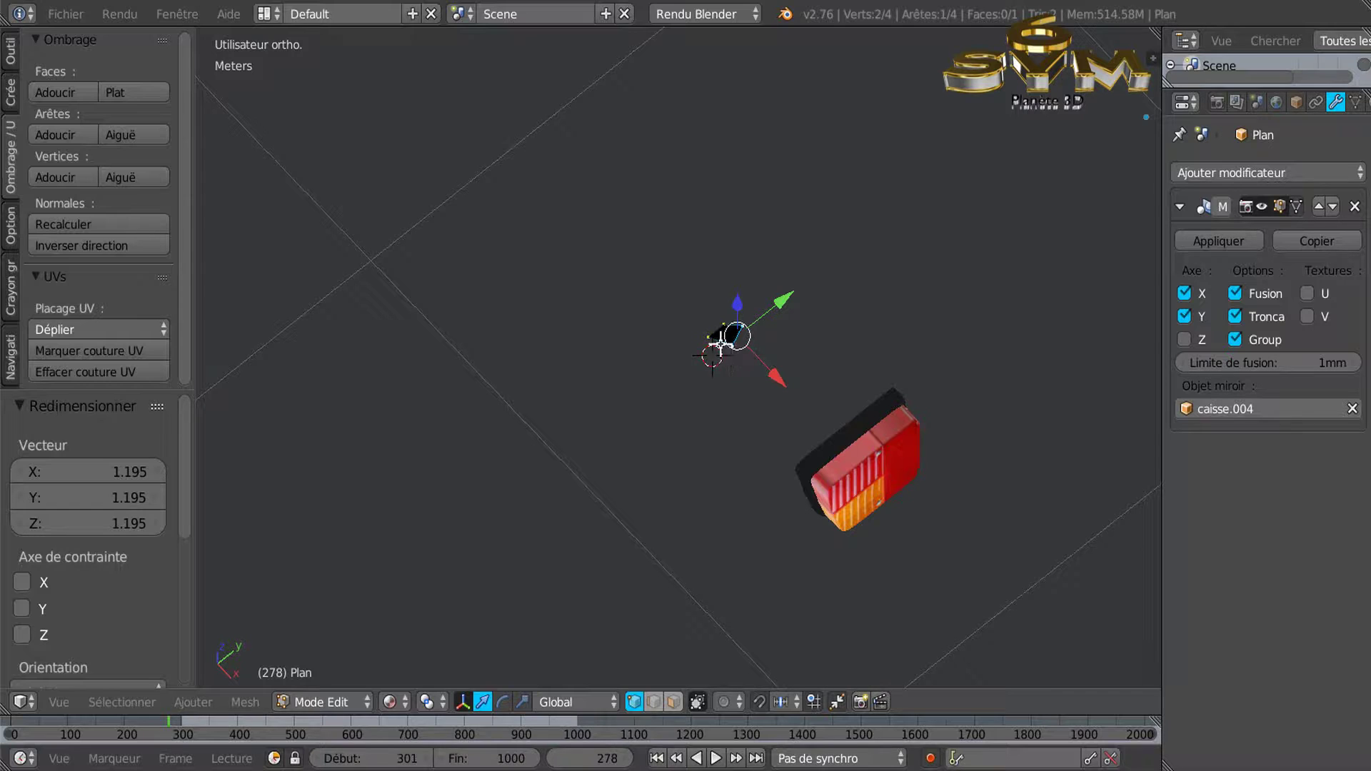
key("Tab")
scroll(763, 343, "down", 4)
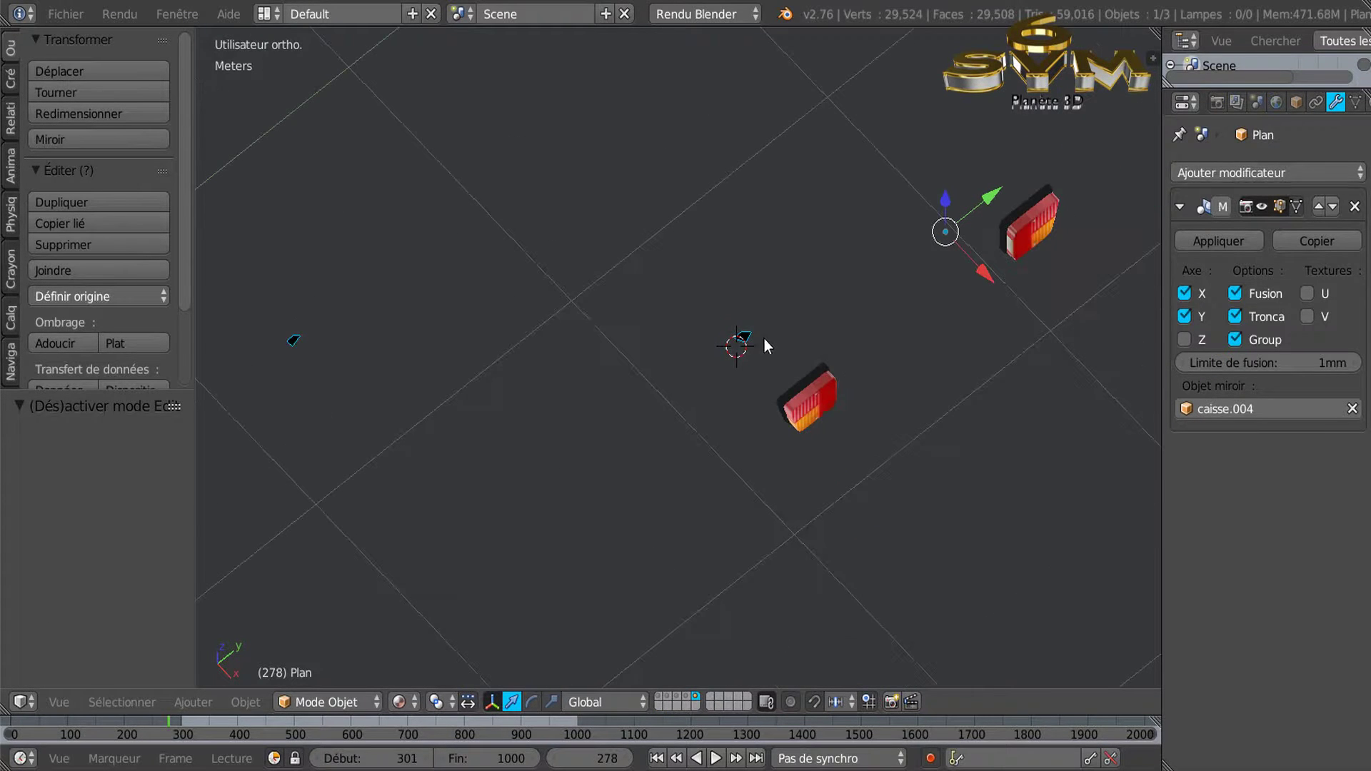
scroll(893, 303, "up", 1)
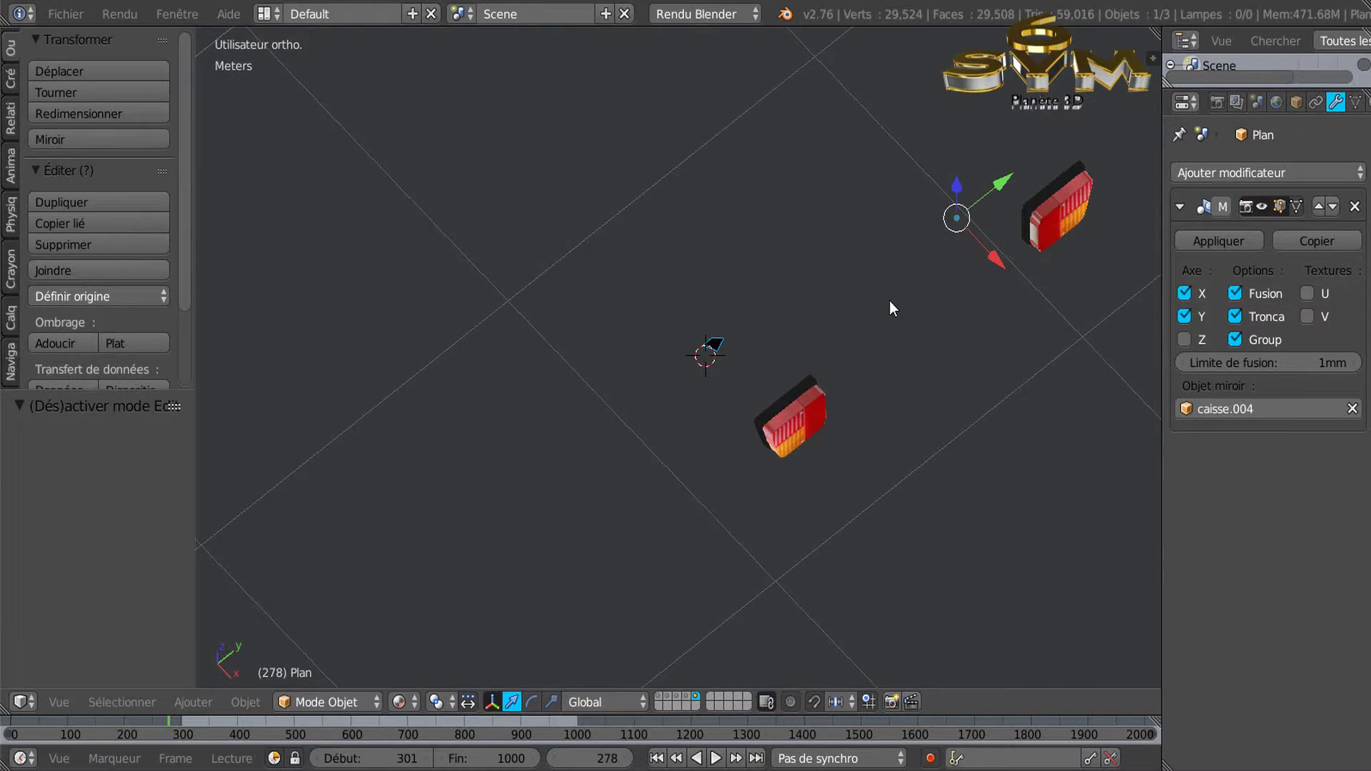
scroll(889, 302, "down", 2)
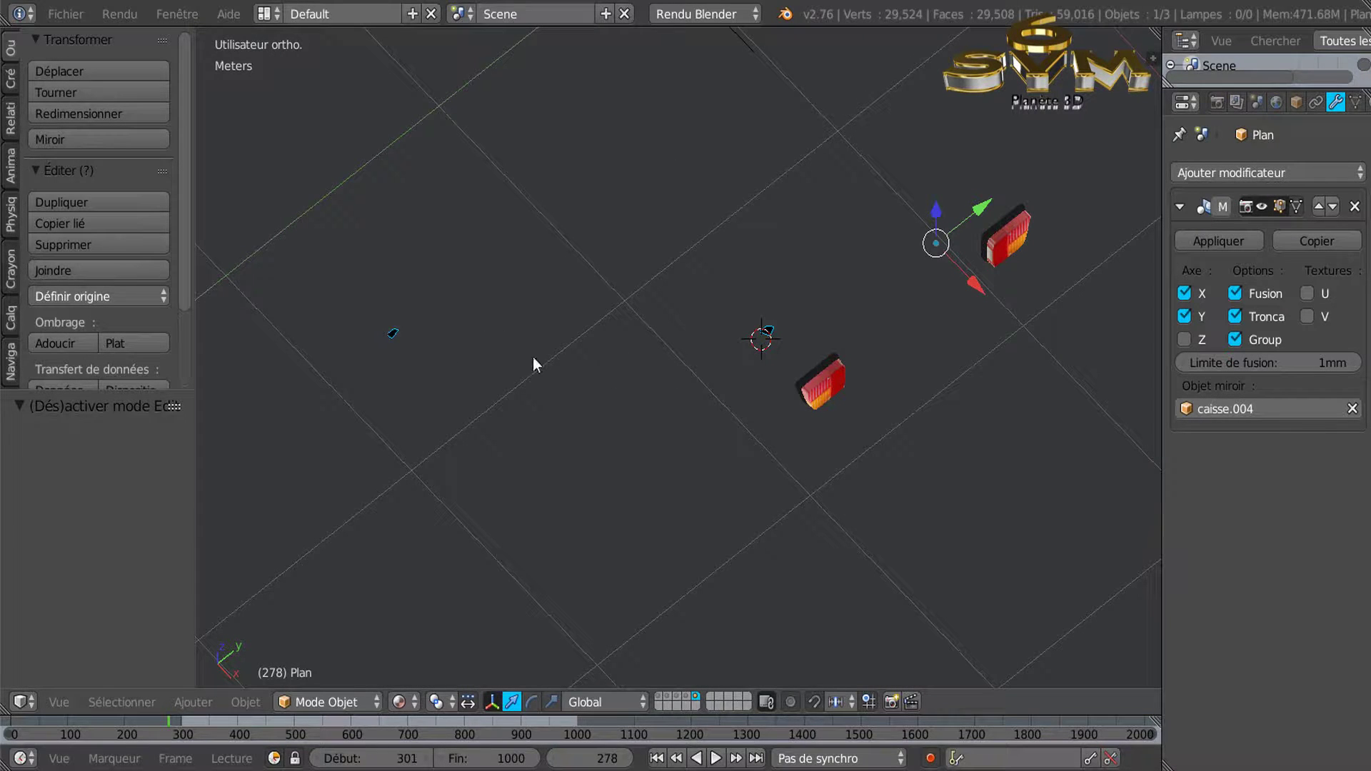
Disable the X axis of the Mirror modifier, keeping caisse.004 as the mirror object
left_click(1241, 410)
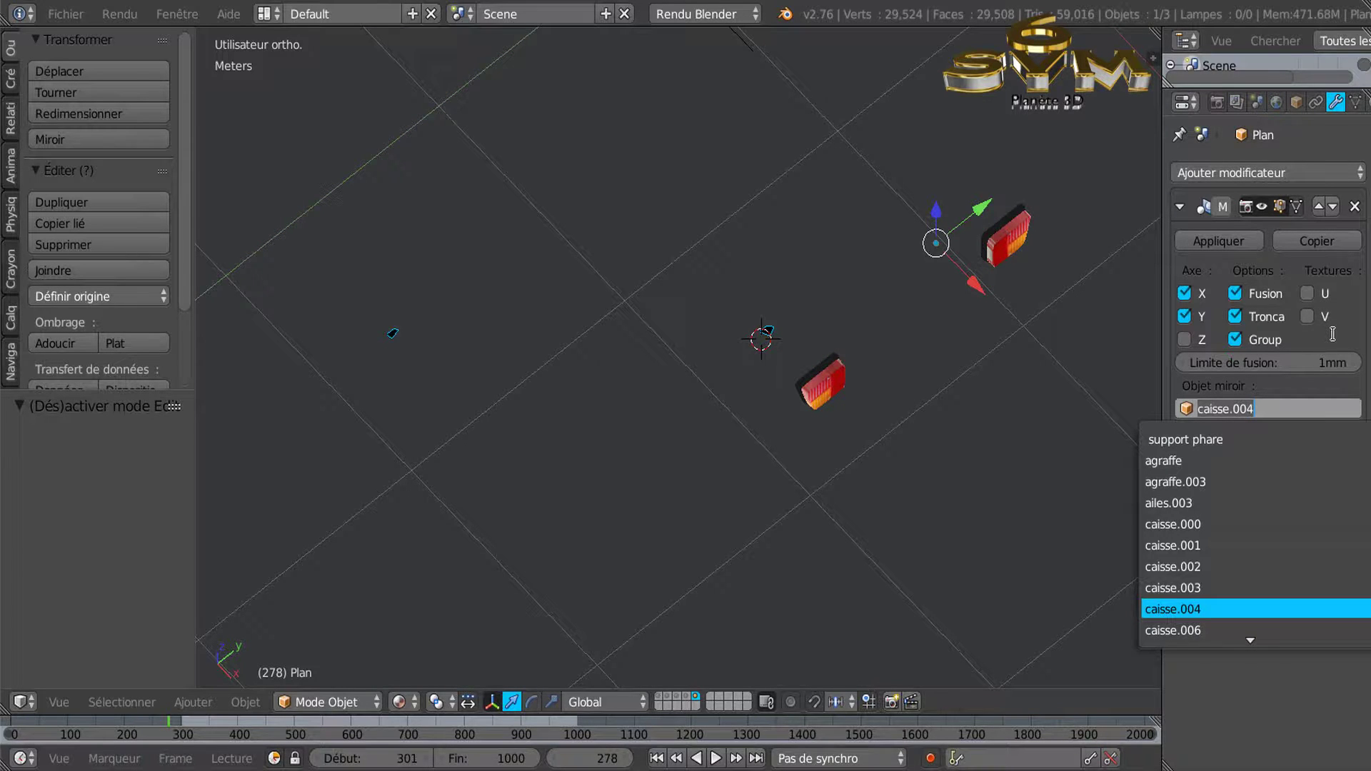
key("Return")
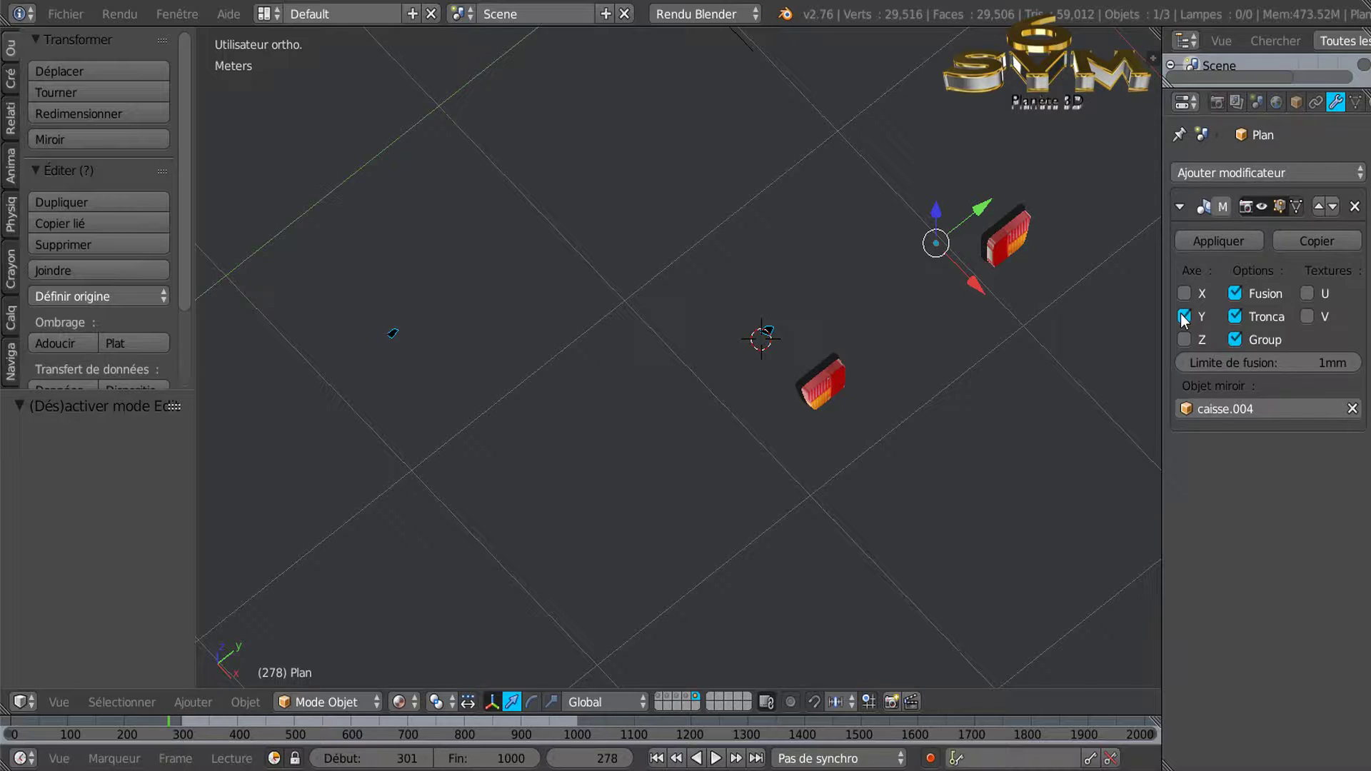
middle_click_drag(974, 400, 1014, 361)
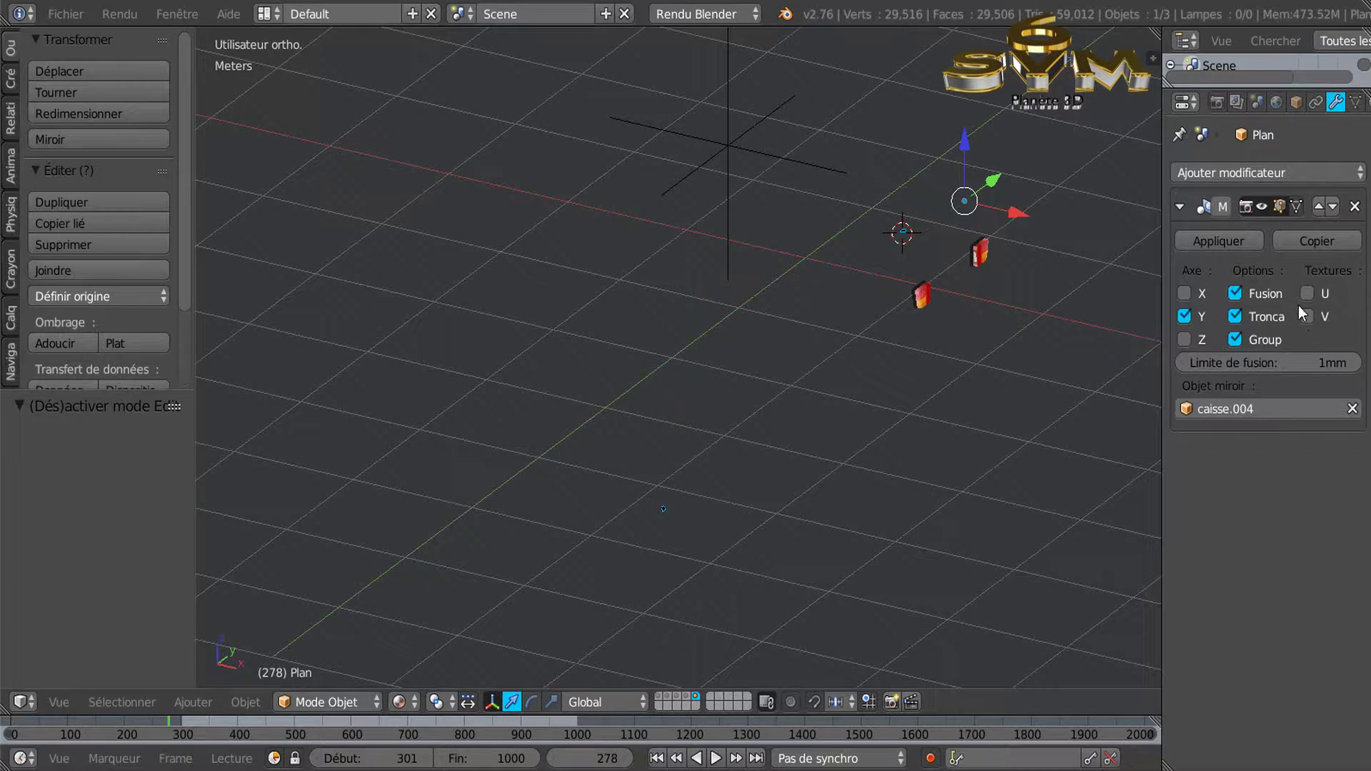
Replace the Mirror modifier with a new one that mirrors along Y only
left_click(1355, 207)
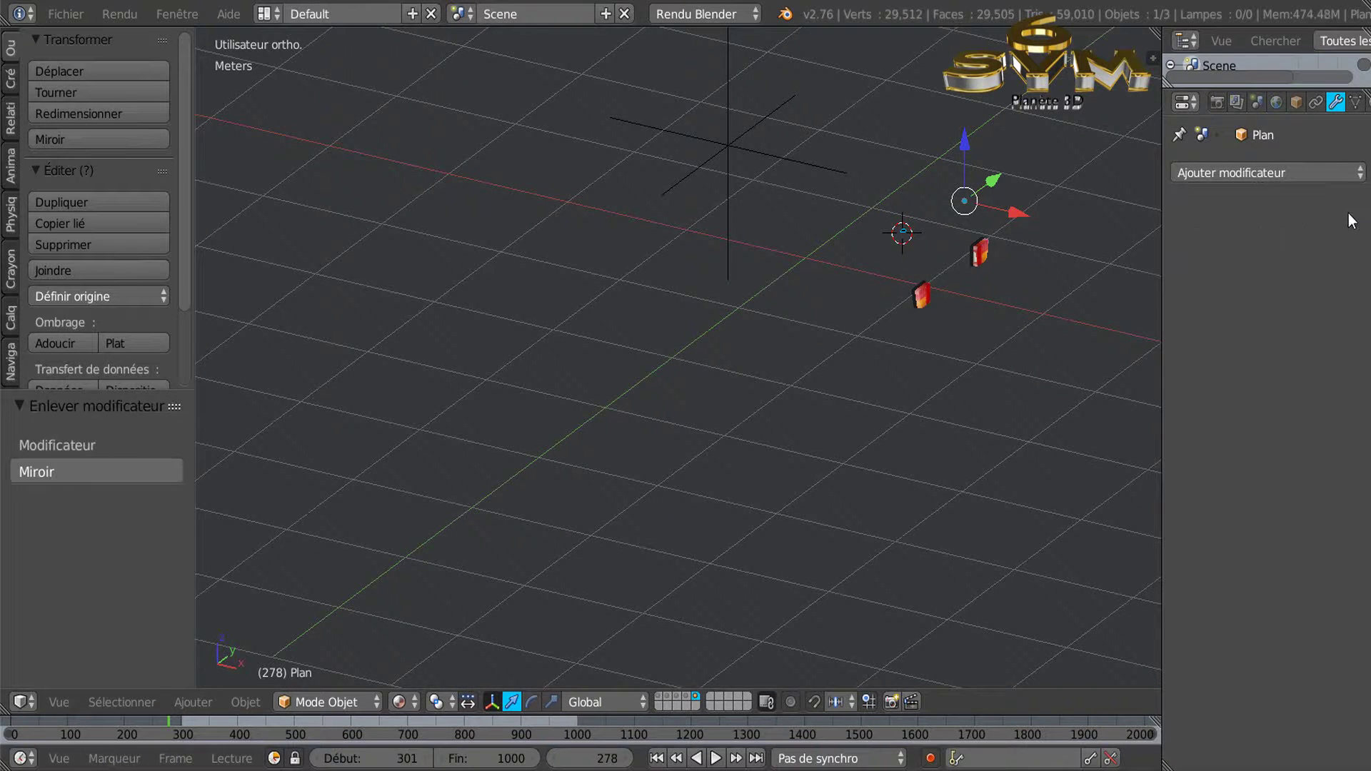
left_click(1261, 172)
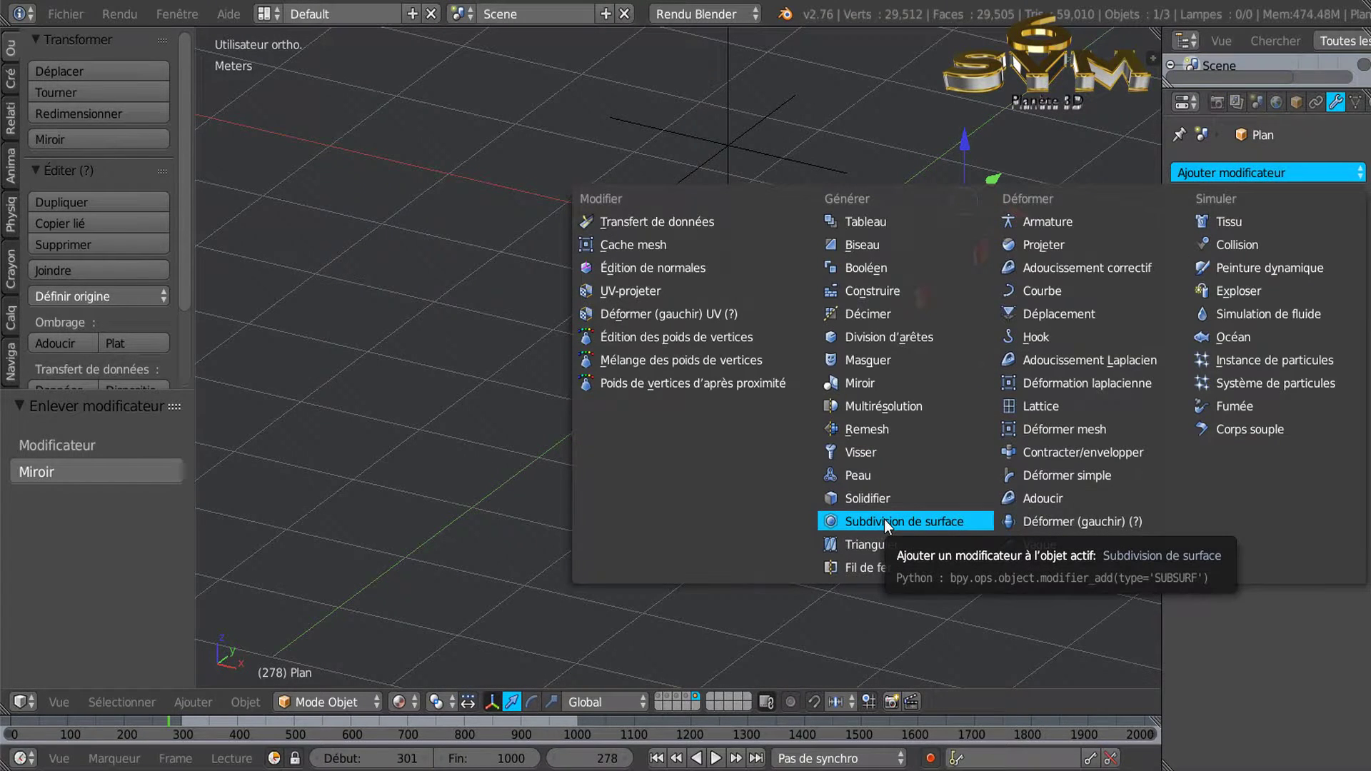
left_click(859, 382)
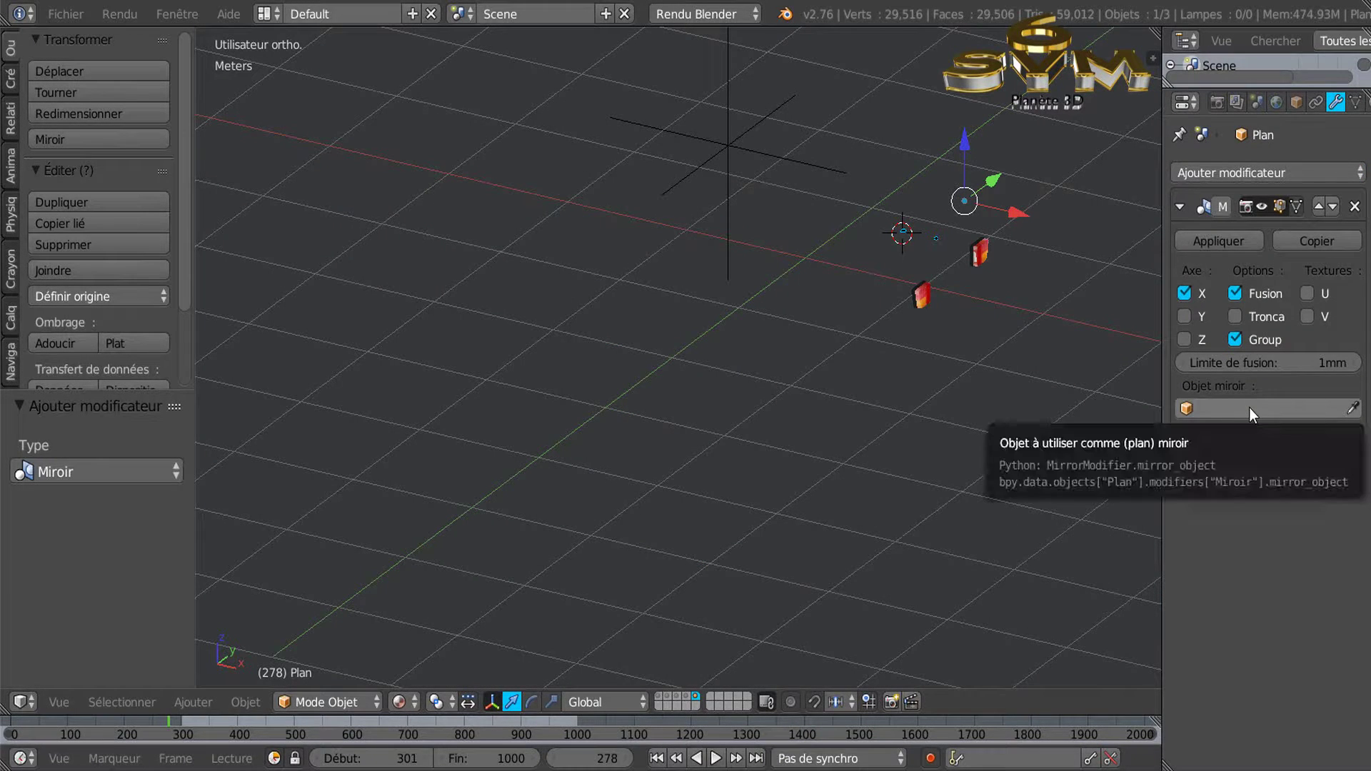
middle_click_drag(1000, 305, 974, 293)
middle_click_drag(979, 339, 847, 415)
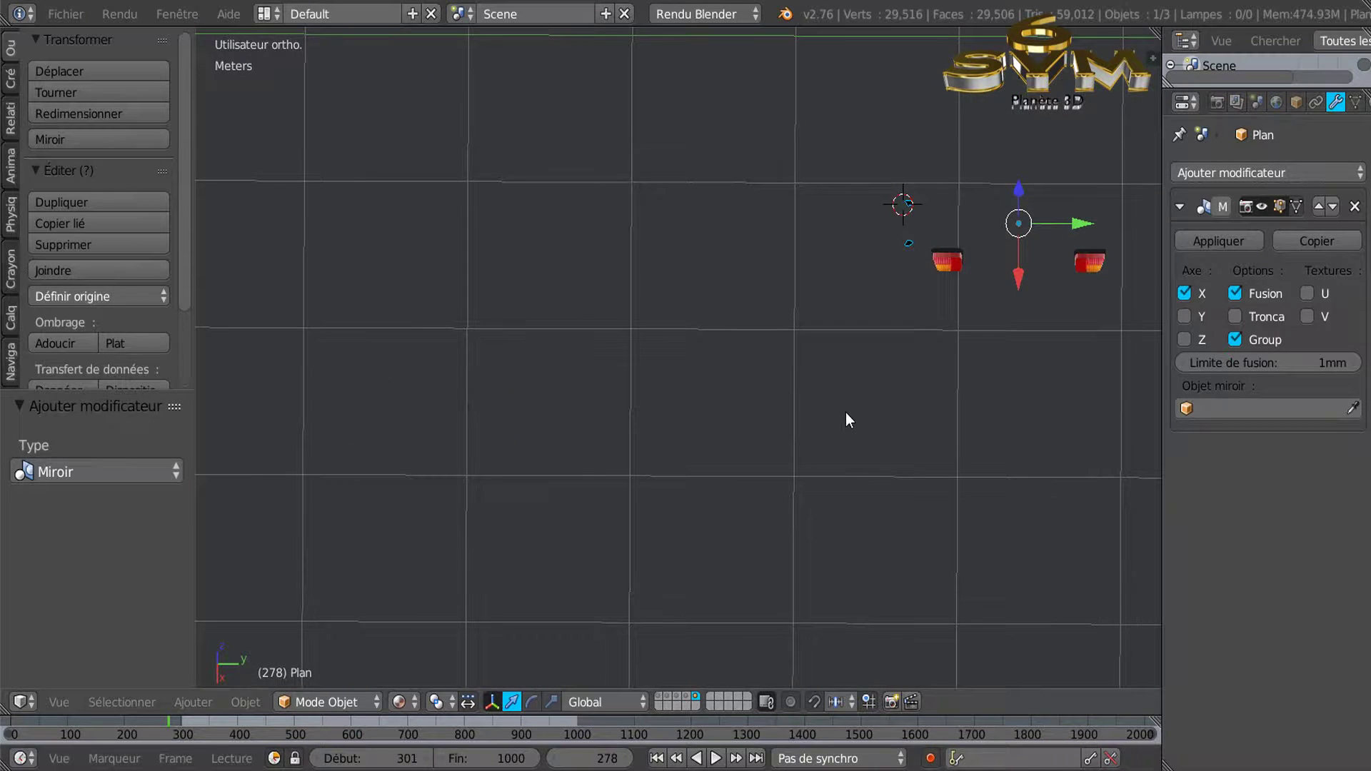
left_click(1183, 316)
Examine the mirrored bumper piece's position from the rear and against the blueprint in front and right views
scroll(1114, 341, "down", 2)
middle_click_drag(1049, 352, 1022, 290)
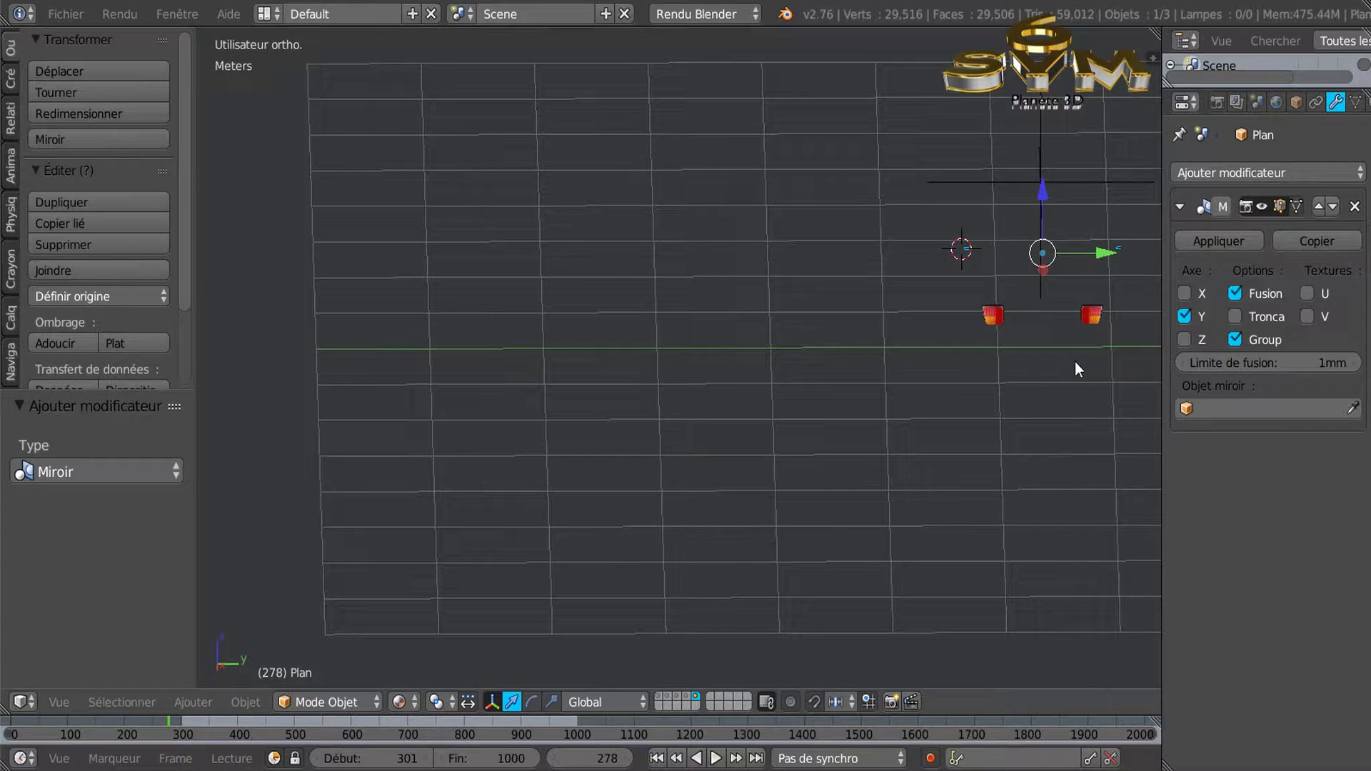
middle_click_drag(1100, 393, 1007, 410, "shift")
scroll(1005, 411, "up", 1)
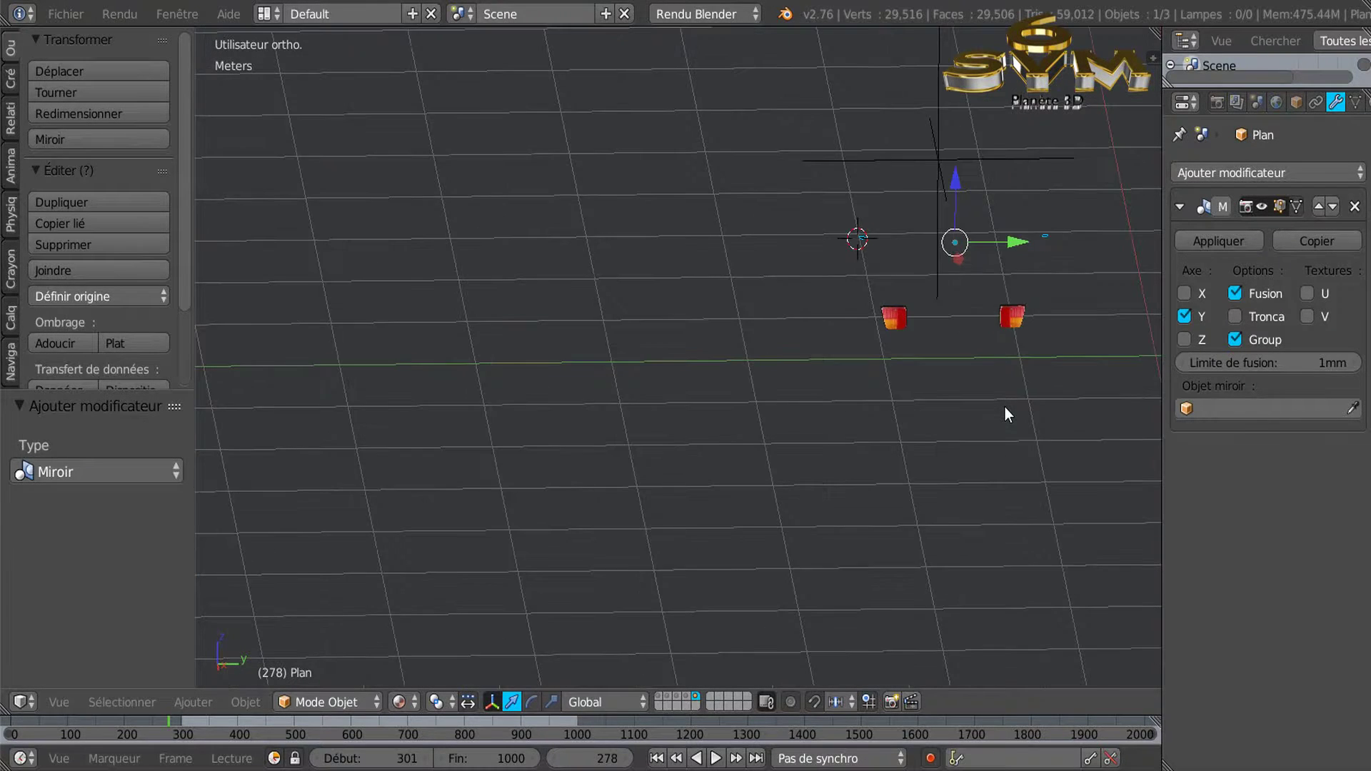
key("KP_1")
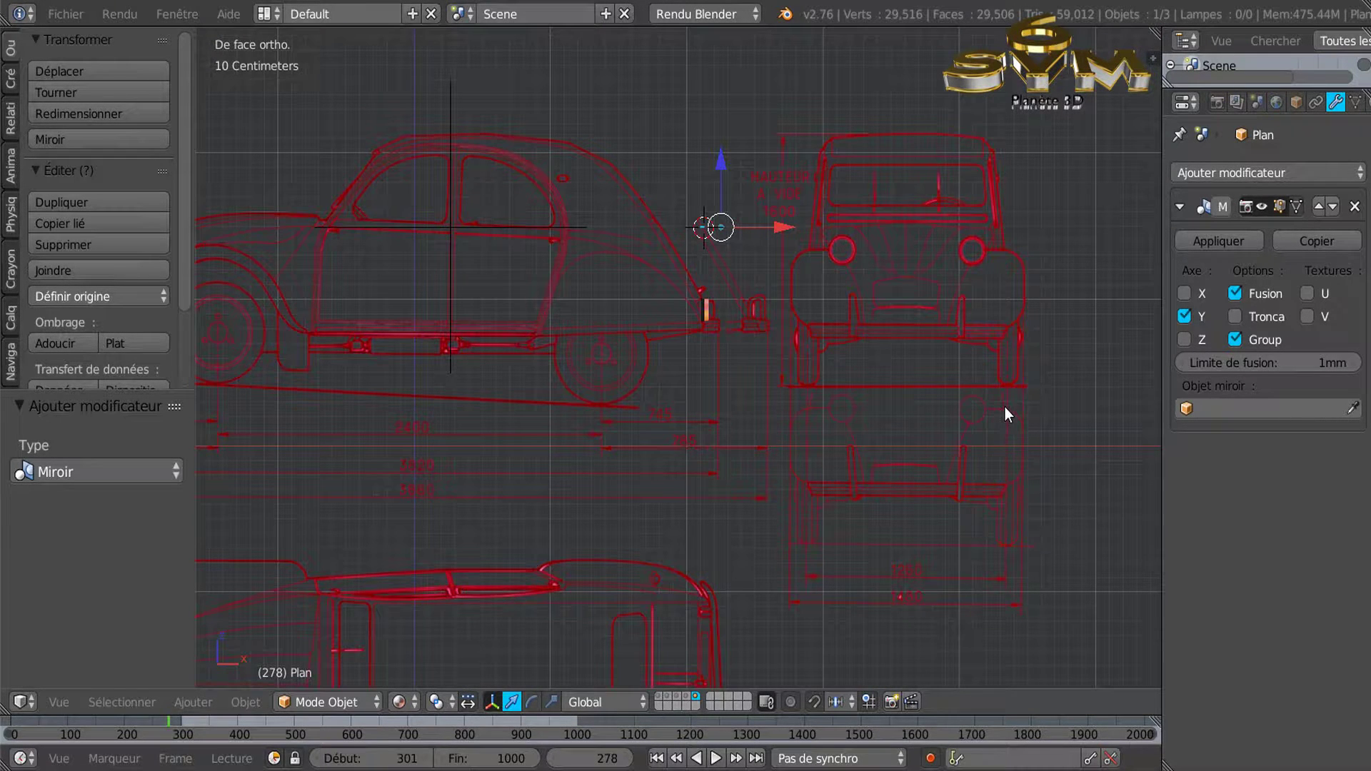
key("KP_3")
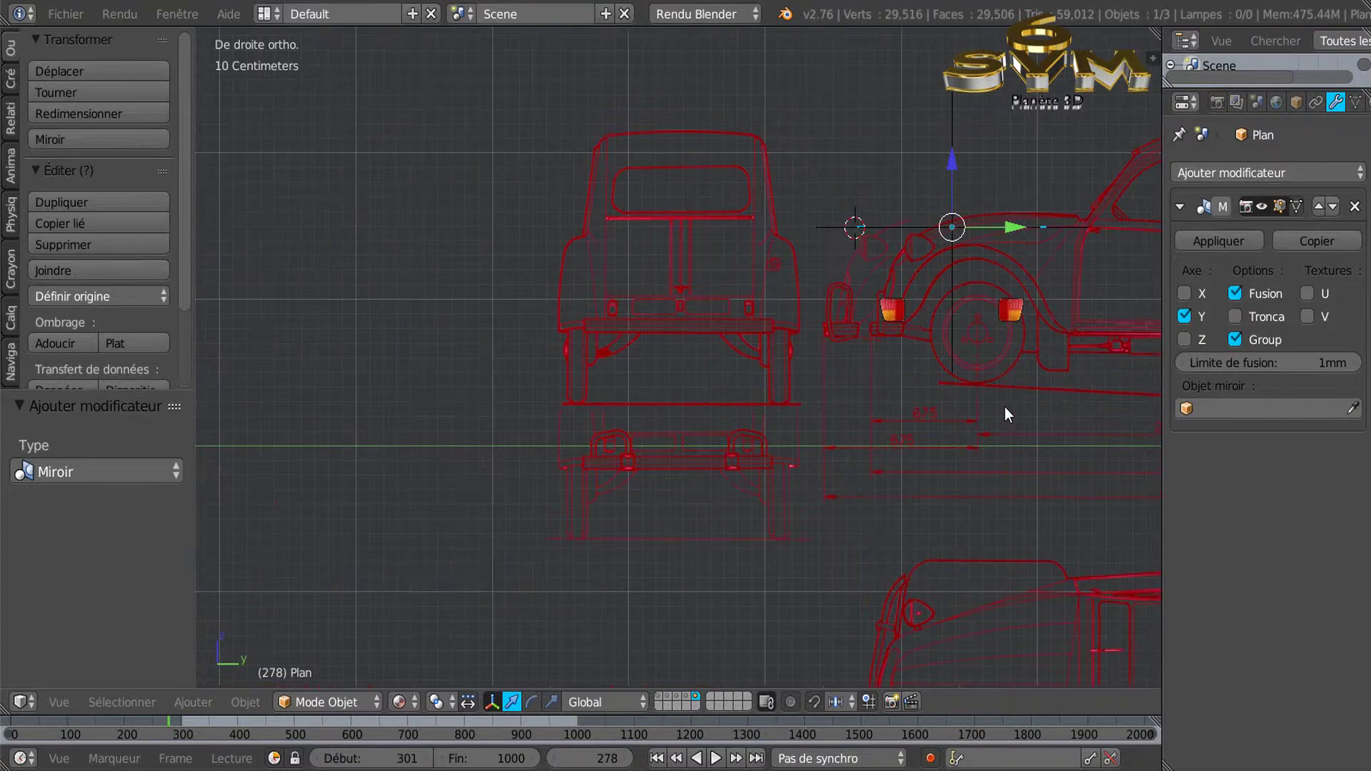
middle_click_drag(999, 288, 864, 350, "shift")
scroll(861, 350, "up", 4)
key("KP_7")
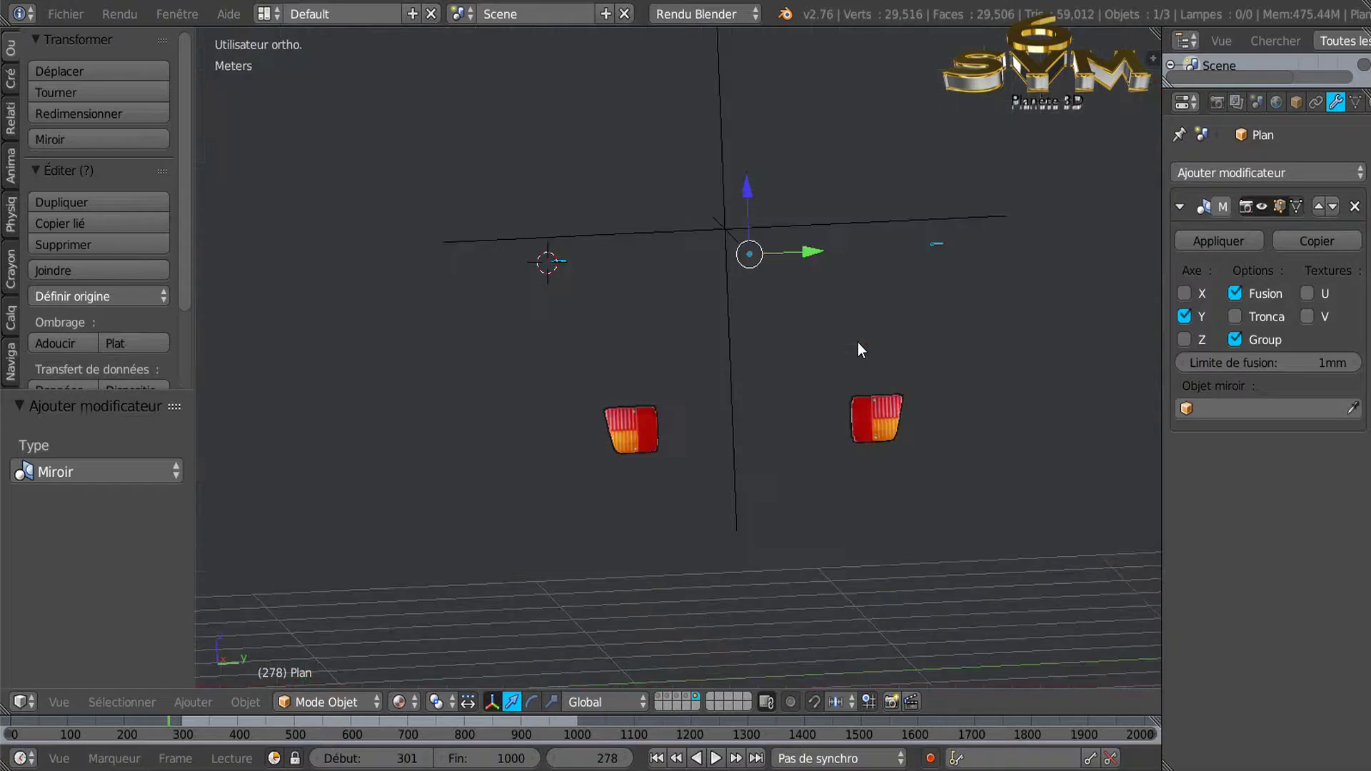
Edit the bumper piece in top view, extrude its open end edge and position the new segment along the blueprint curve
scroll(714, 488, "up", 10)
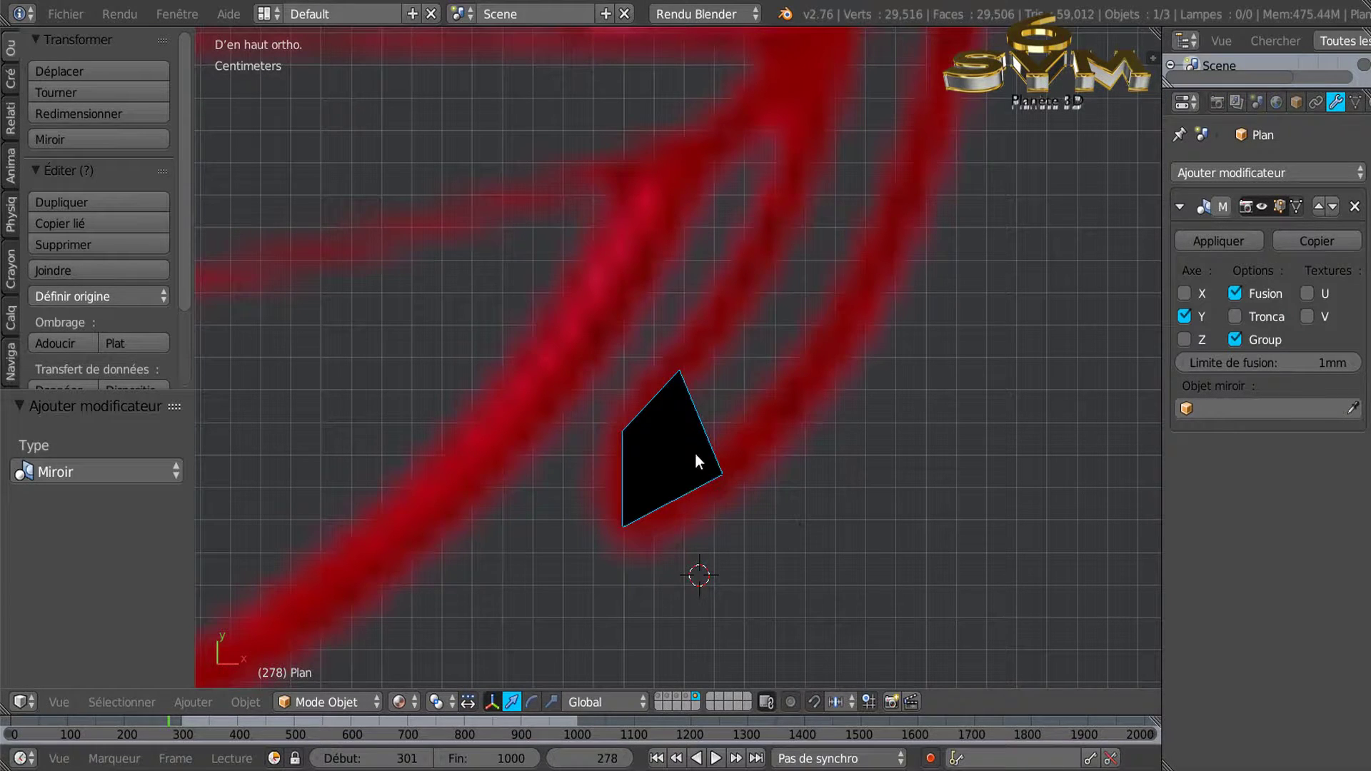
key("Tab")
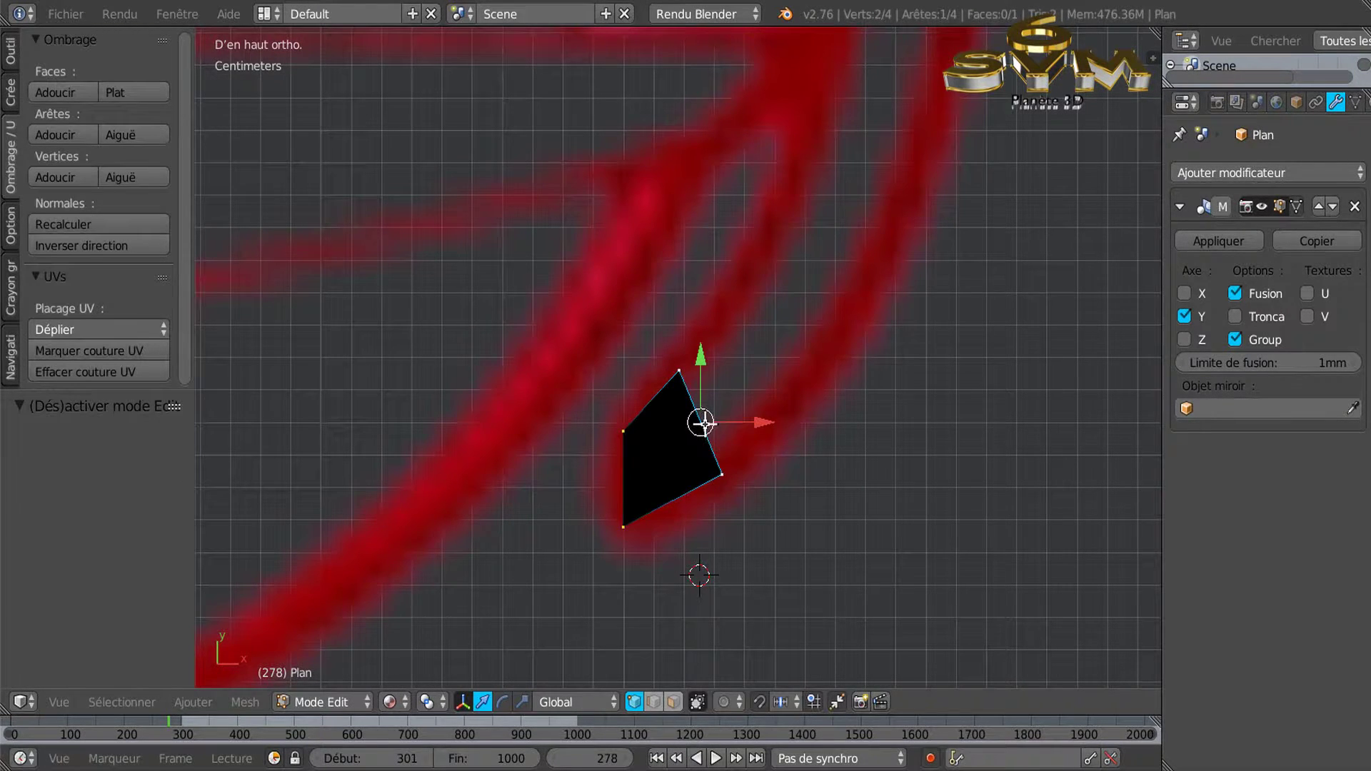
key("e")
key("Escape")
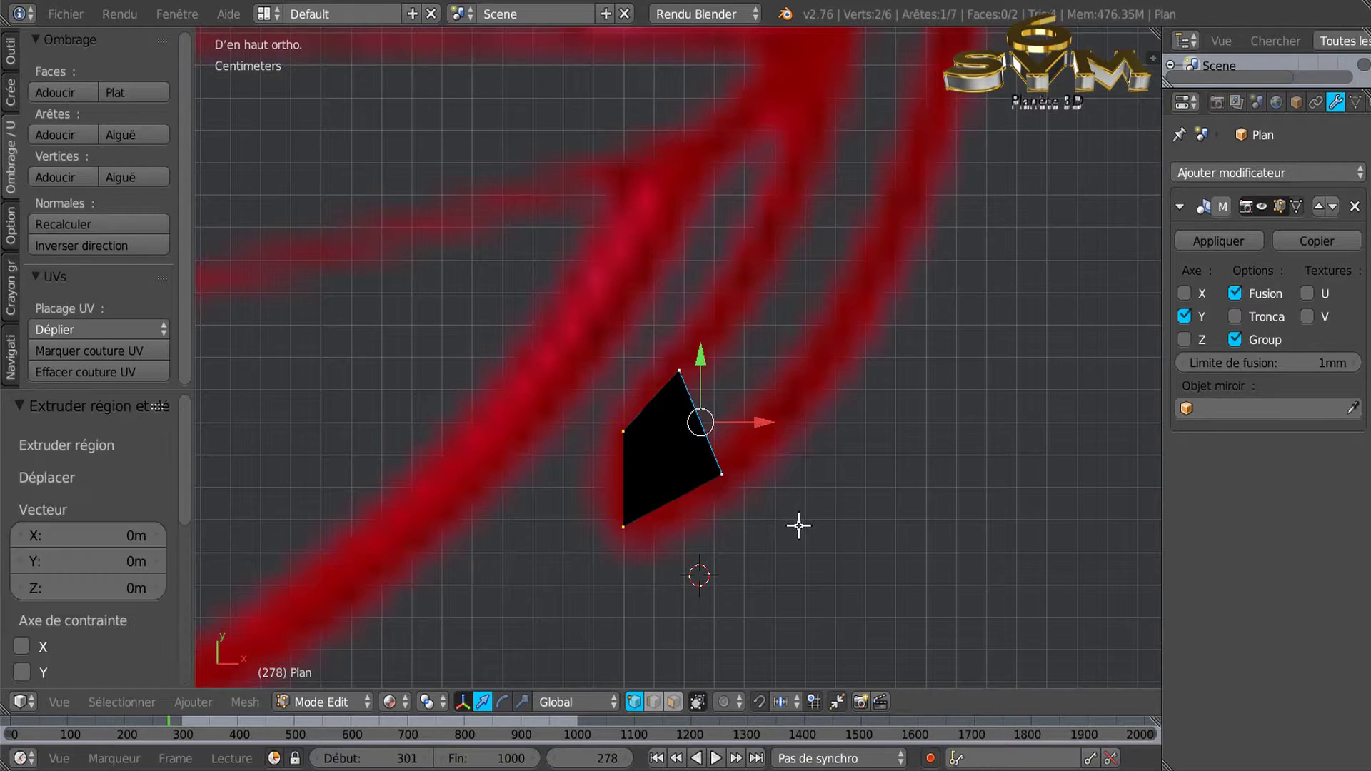
left_click_drag(769, 433, 867, 411)
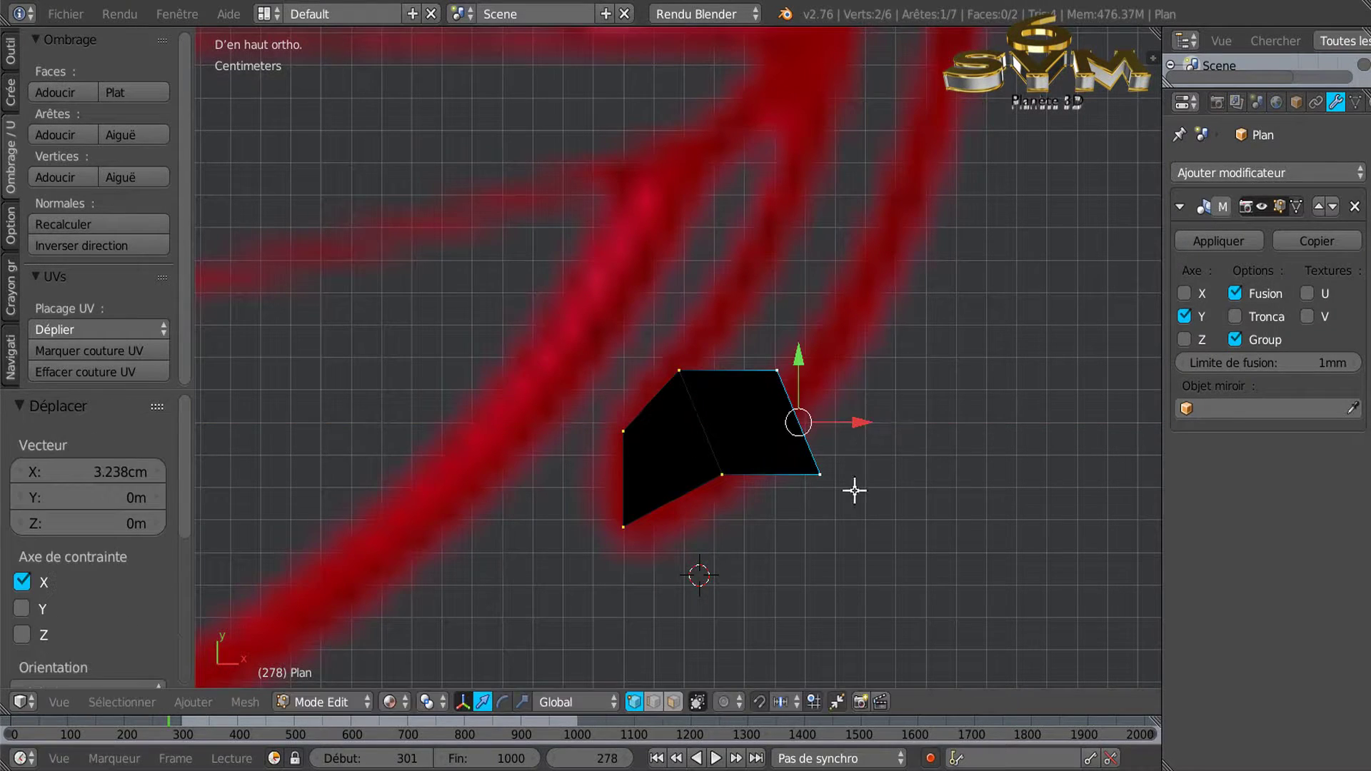
left_click_drag(807, 363, 800, 279)
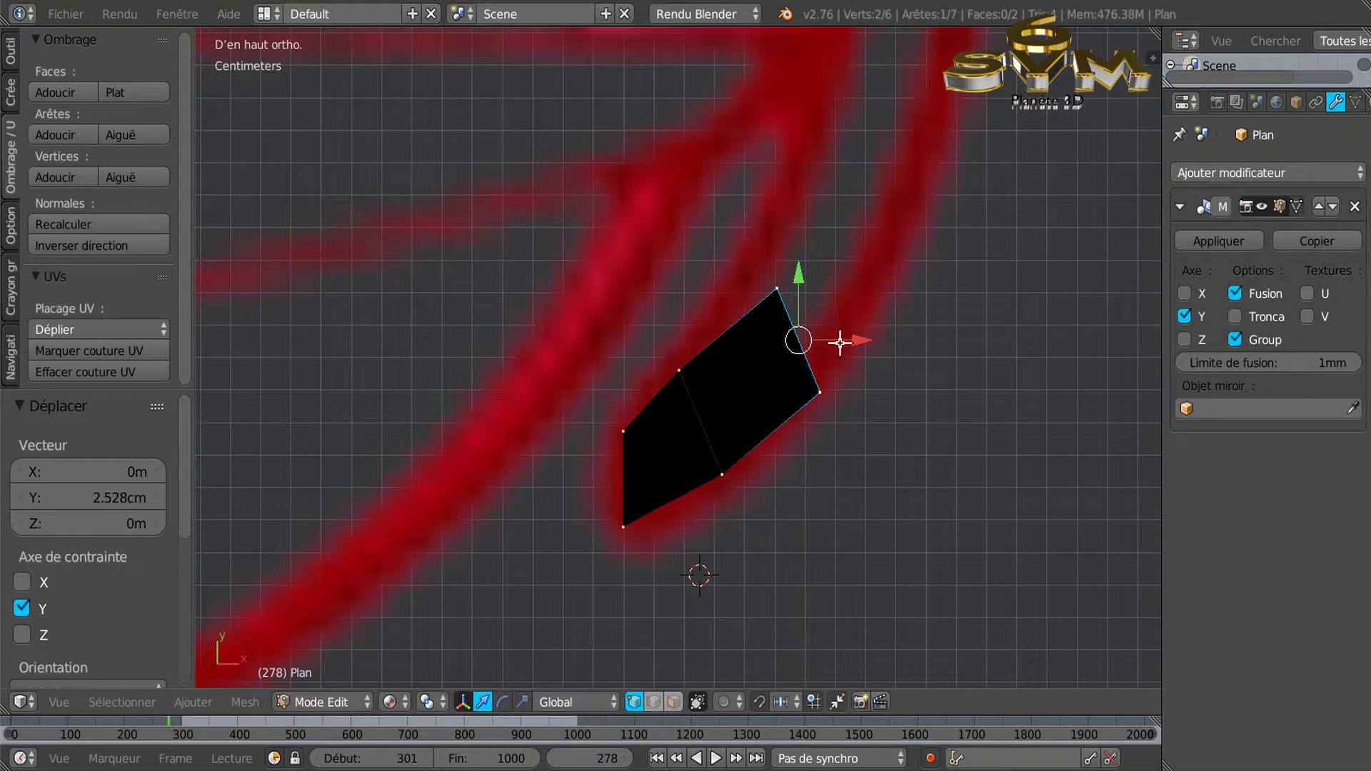
left_click_drag(853, 343, 842, 336)
left_click_drag(787, 276, 798, 312)
left_click_drag(842, 358, 833, 358)
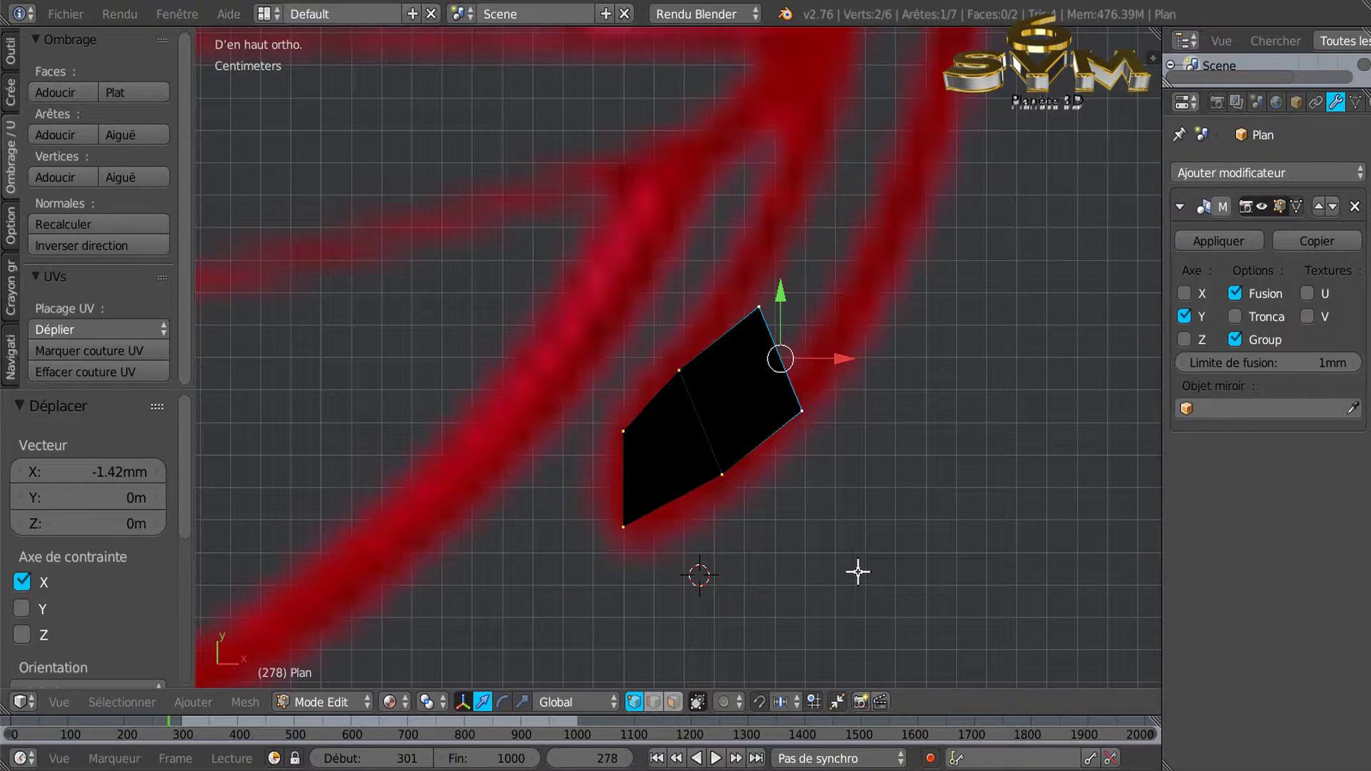
Rotate the extruded end edge about -32° and shift it along X and Y to fit the blueprint's bumper outline
key("r")
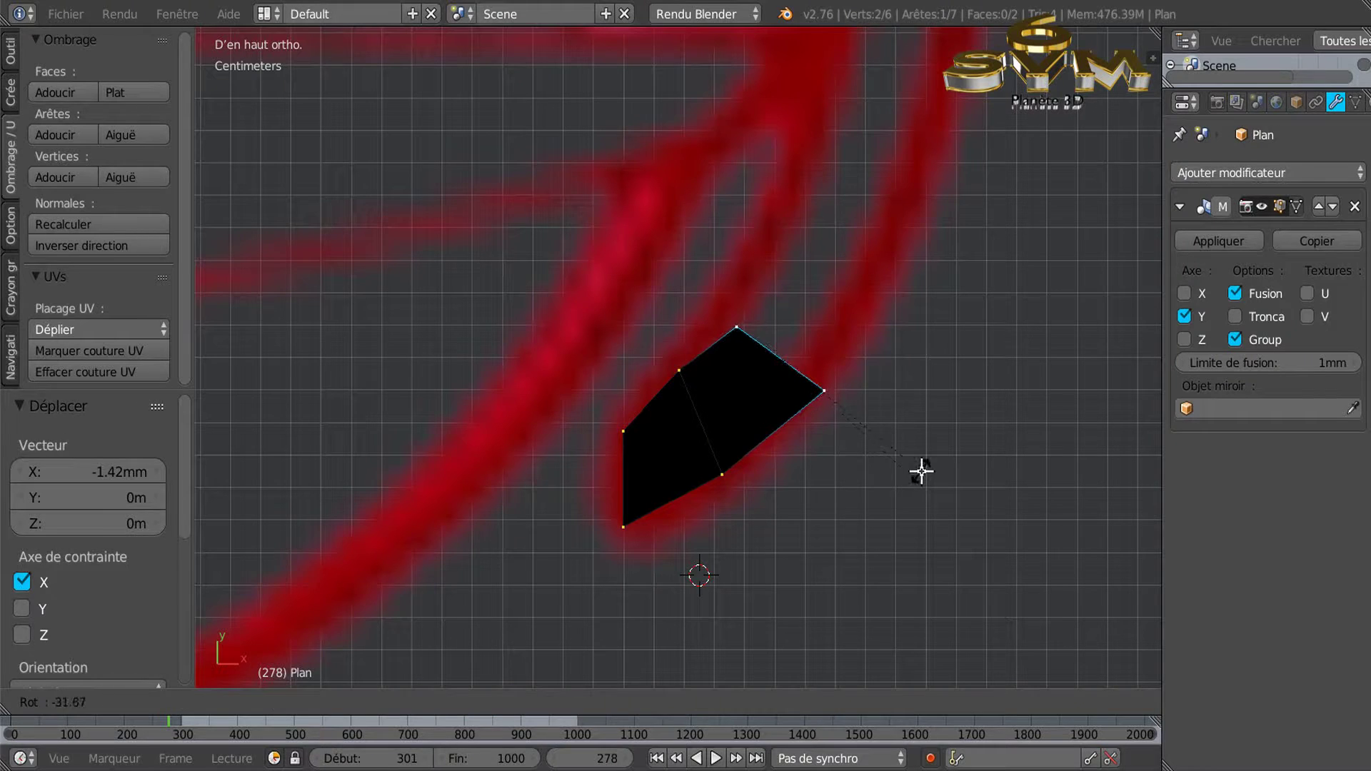
left_click(919, 468)
left_click(775, 295)
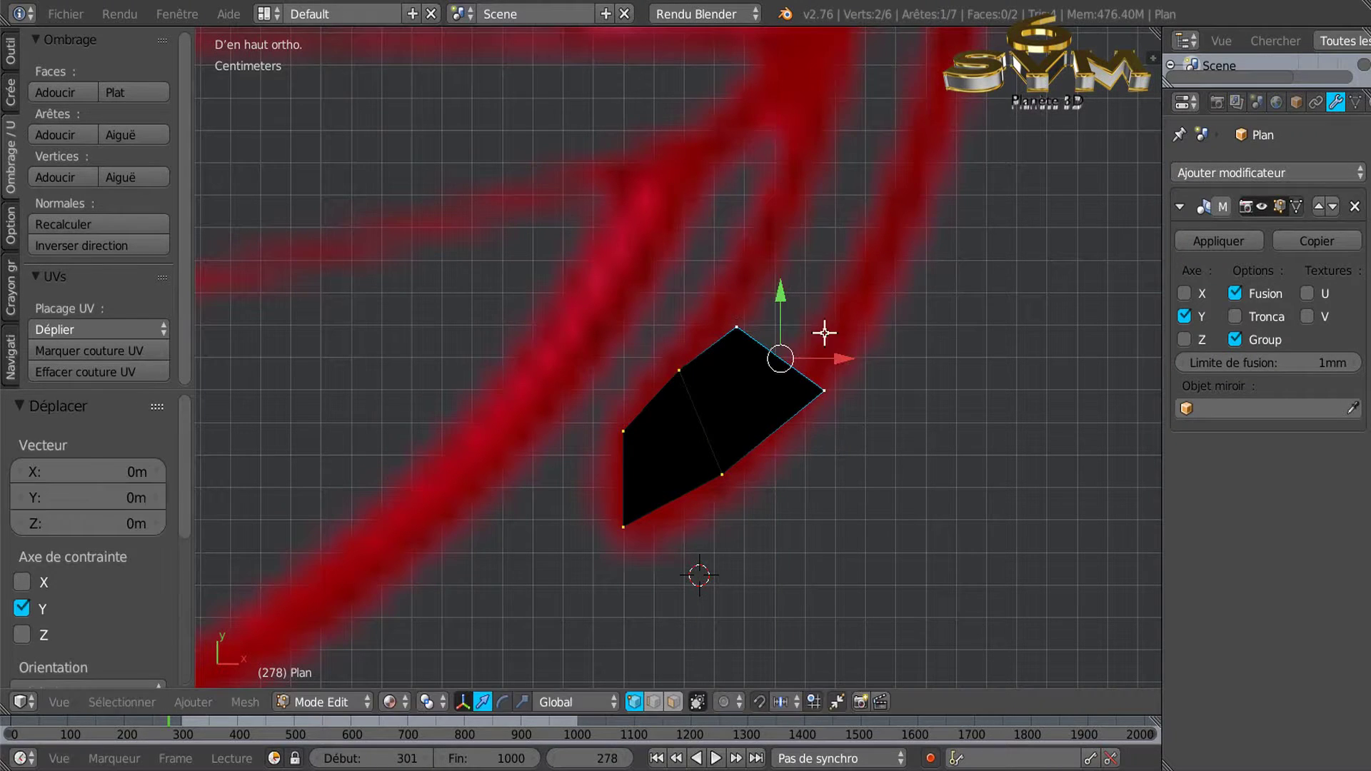
left_click_drag(838, 357, 826, 353)
left_click_drag(770, 291, 772, 287)
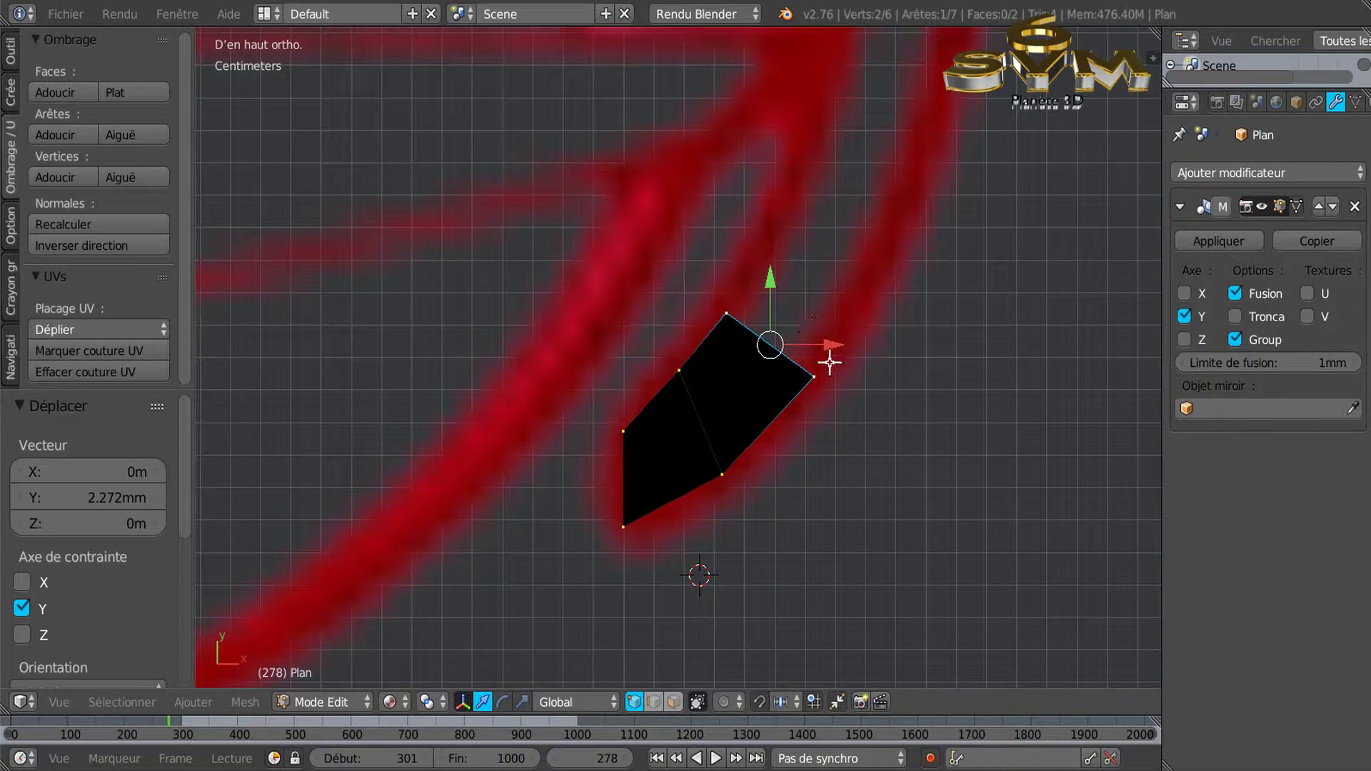
Extrude a third segment along the blueprint curve, offset about 1.9 cm in X, and rotate its end edge about -16.2°
scroll(868, 478, "down", 5)
scroll(868, 481, "up", 3)
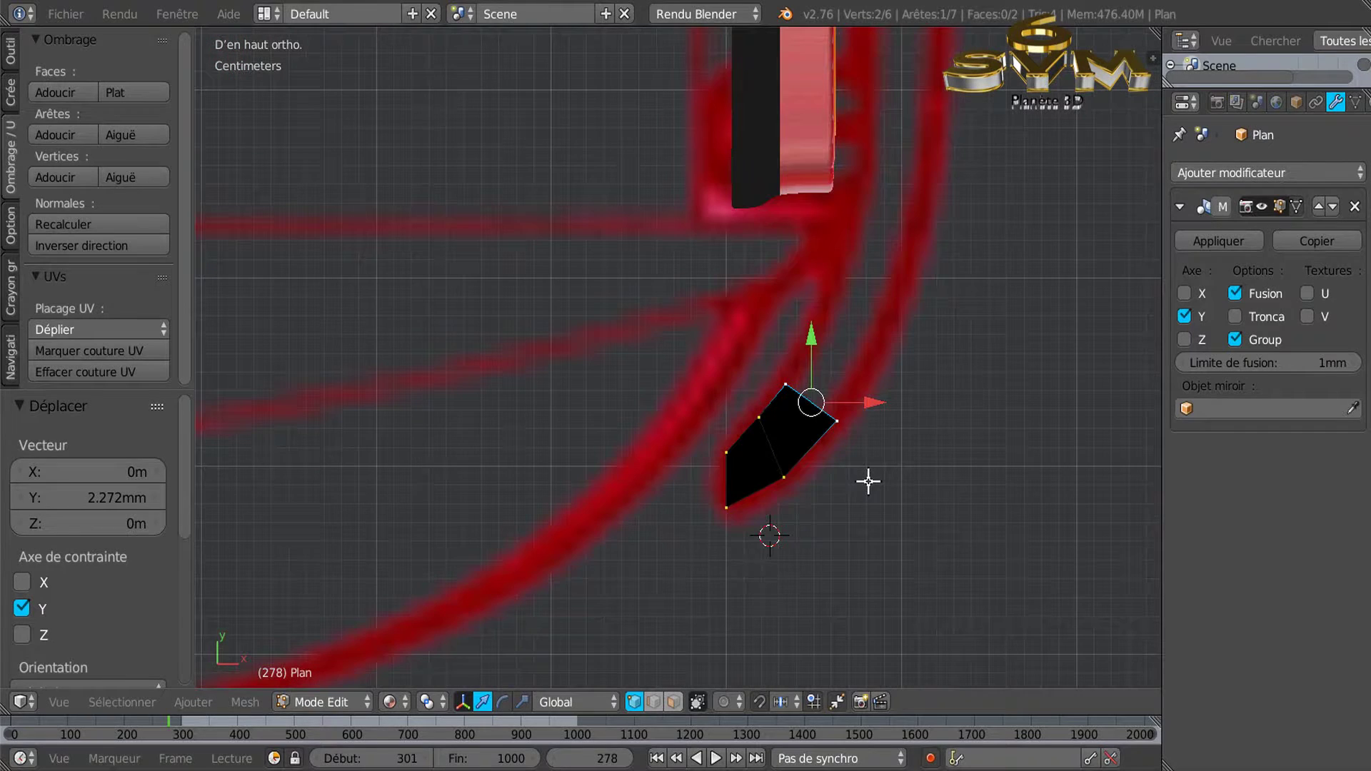
key("e")
right_click(866, 487)
left_click_drag(809, 348, 821, 294)
left_click_drag(879, 344, 908, 328)
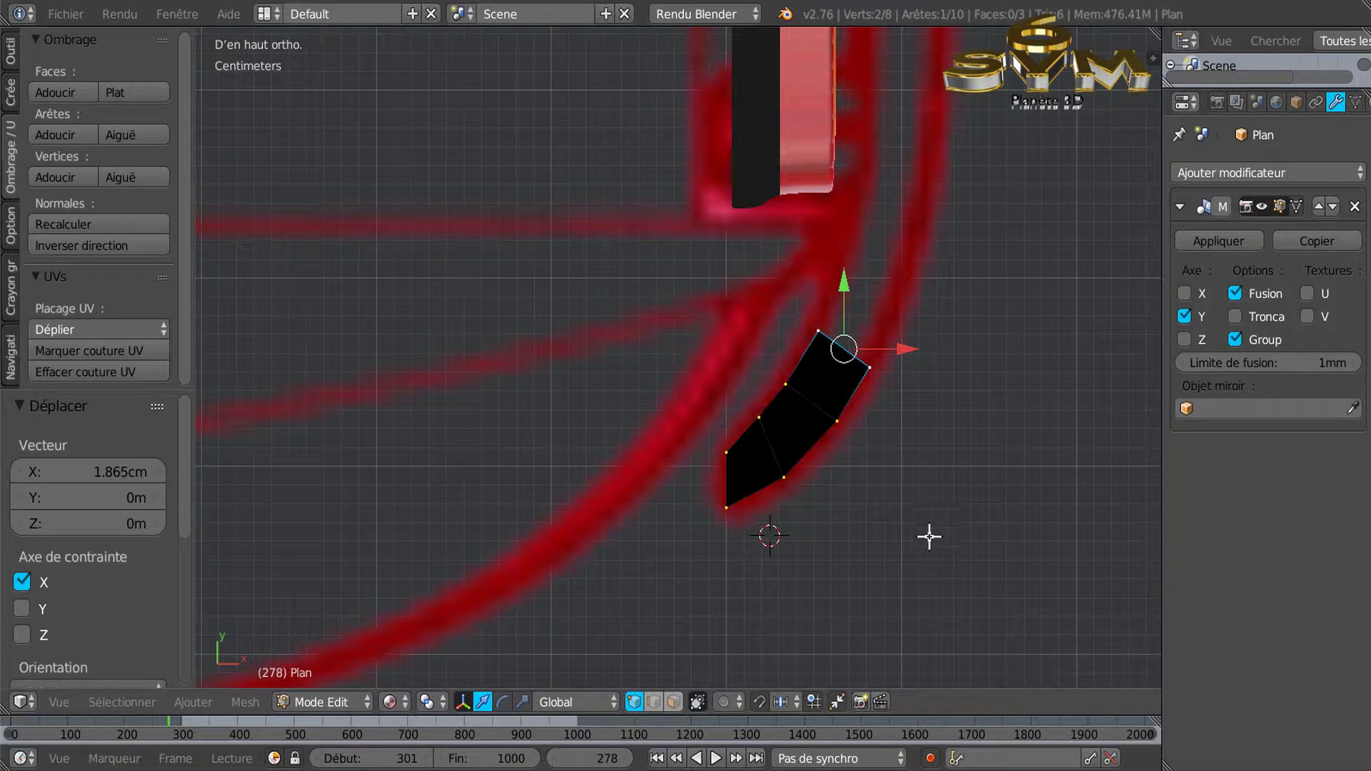
key("r")
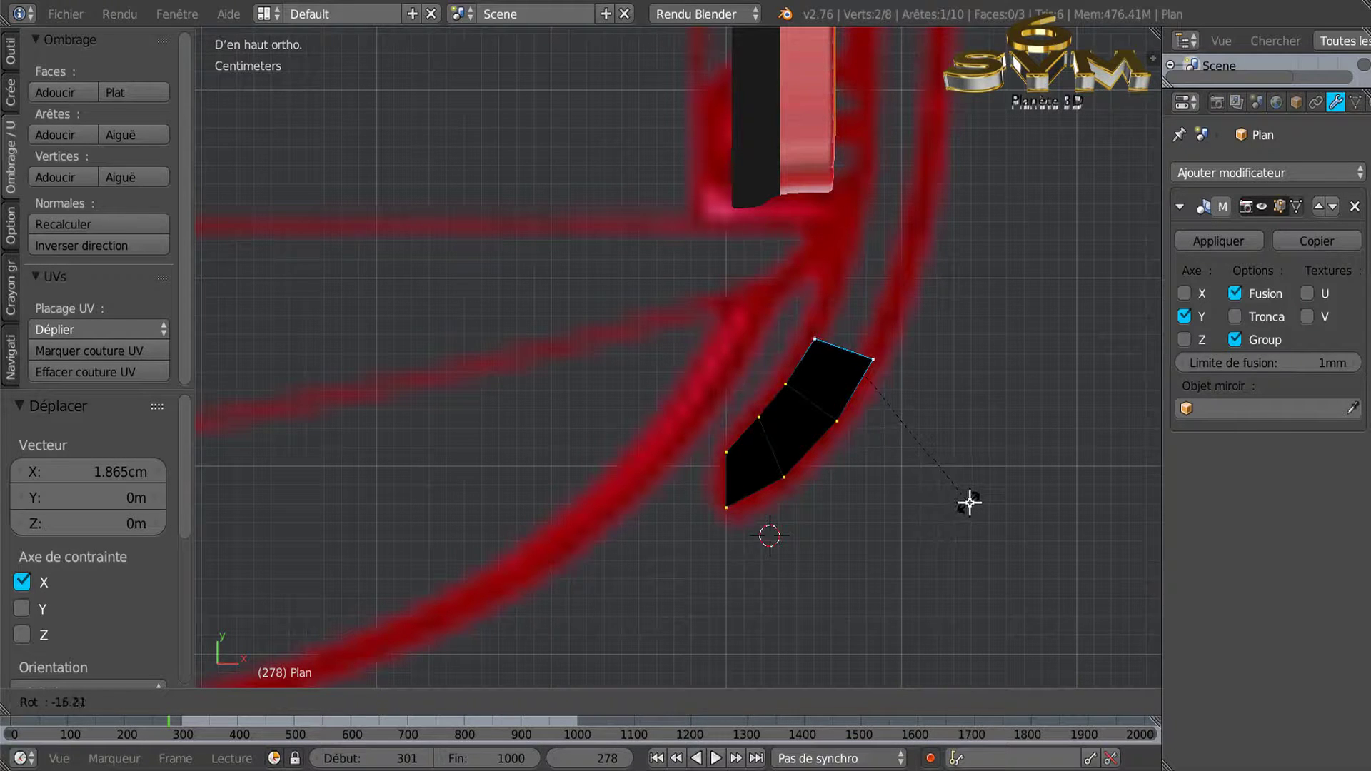
left_click(969, 503)
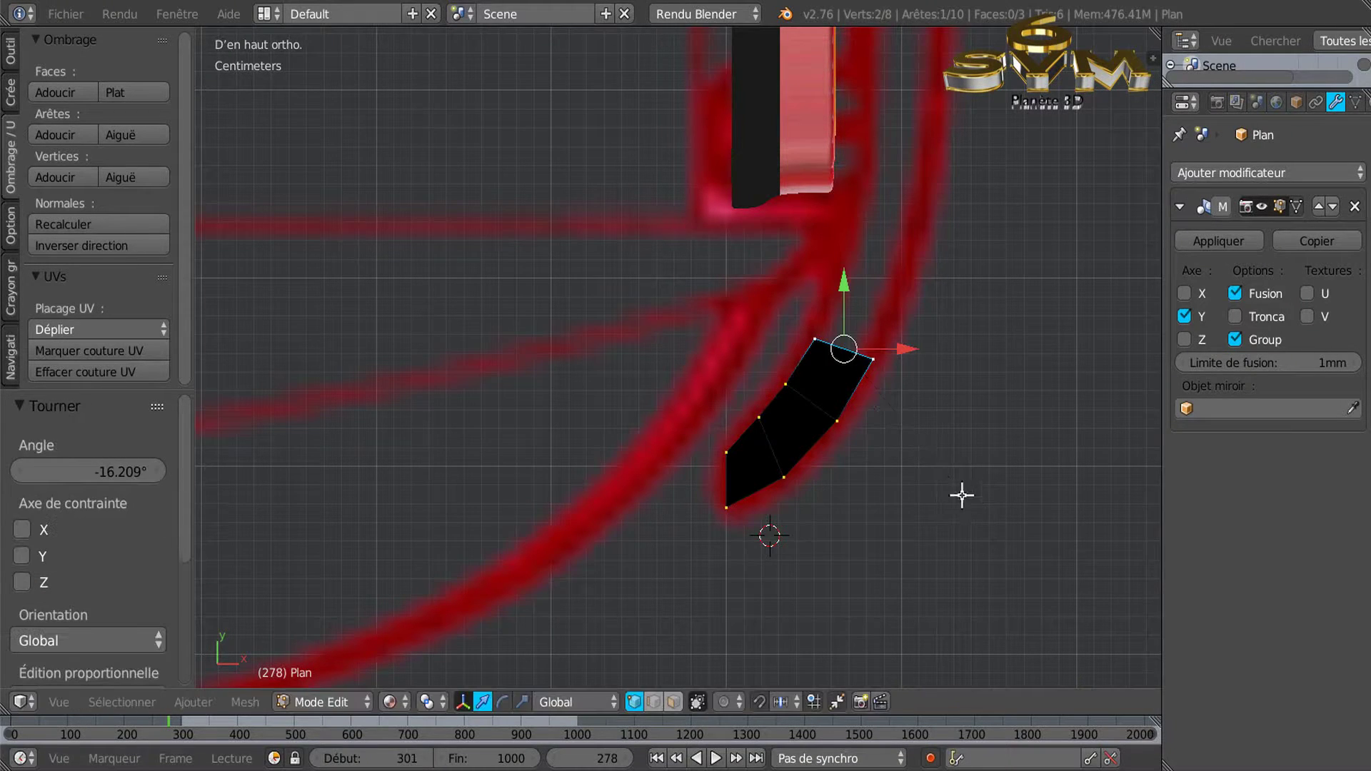
Extrude a fourth segment along the blueprint curve and rotate its end edge about -7.3°
key("e")
right_click(882, 429)
left_click_drag(845, 325, 952, 274)
left_click_drag(886, 213, 885, 237)
left_click_drag(931, 297, 919, 298)
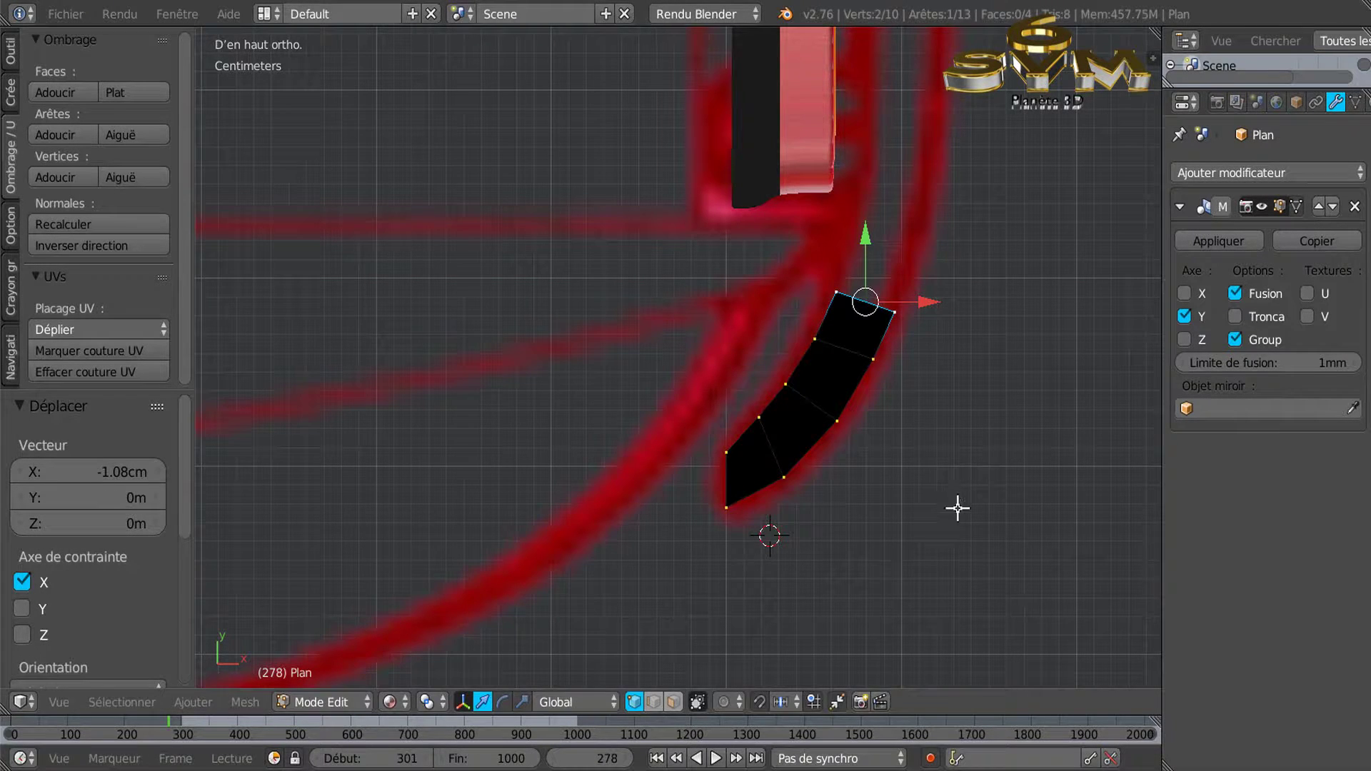
key("r")
left_click(983, 497)
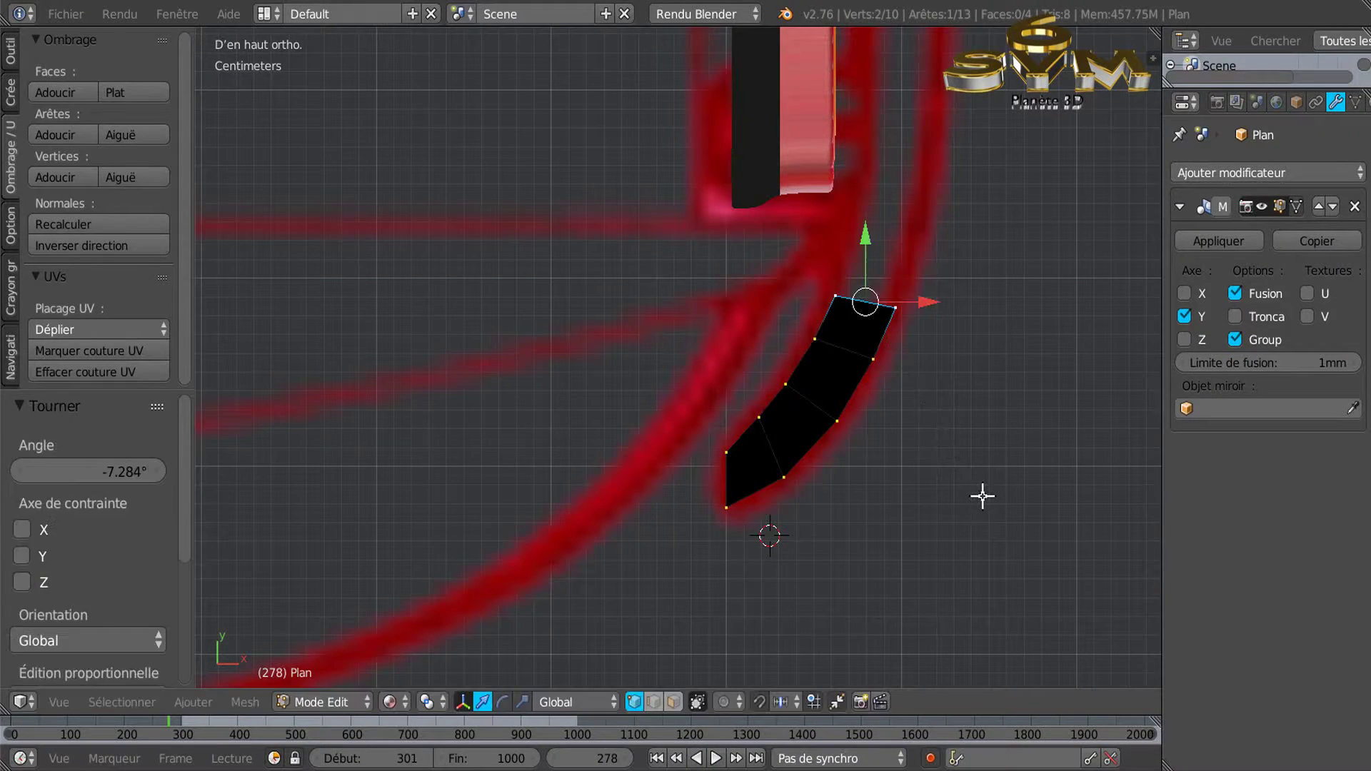
Extrude a fifth segment, move its end edge about 3.6 cm in Y and 1.3 cm in X, and rotate it about -12.6°
key("e")
left_click(940, 447)
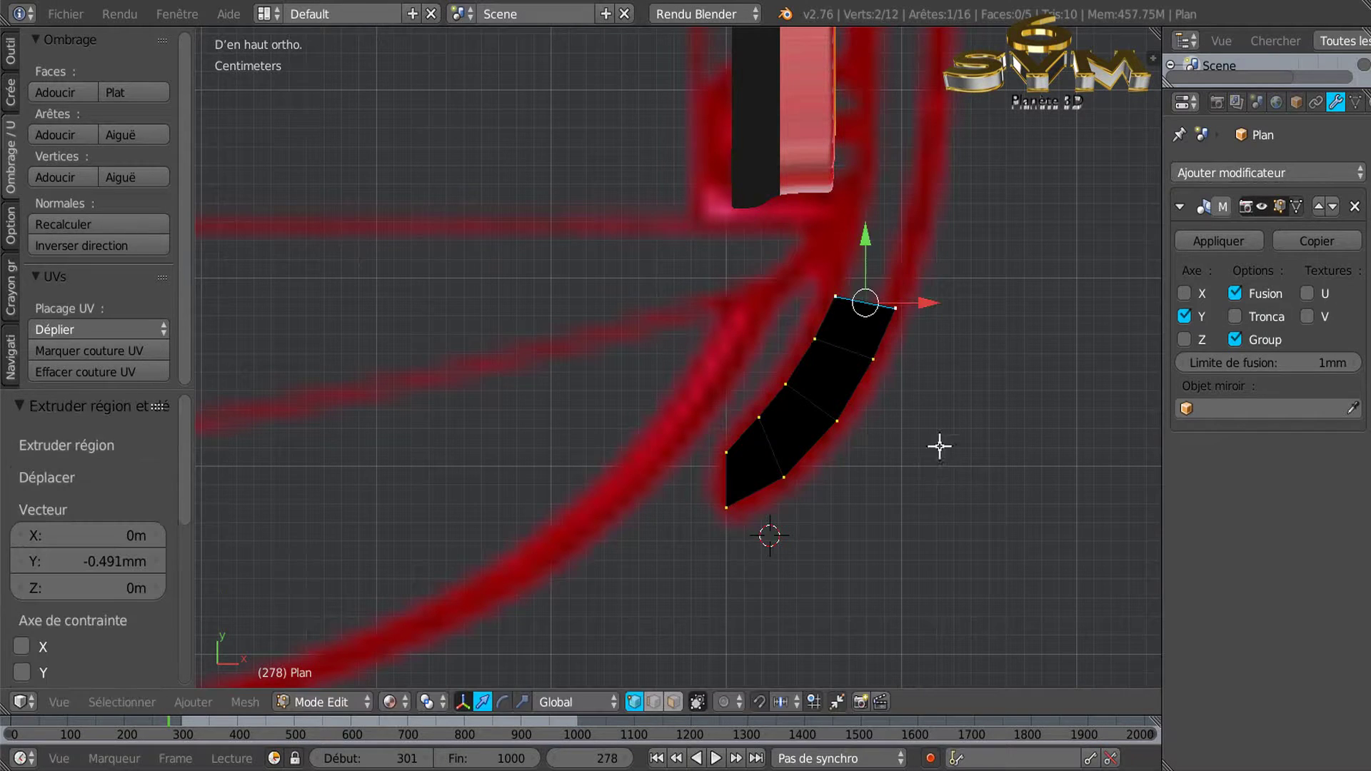
left_click_drag(865, 235, 884, 168)
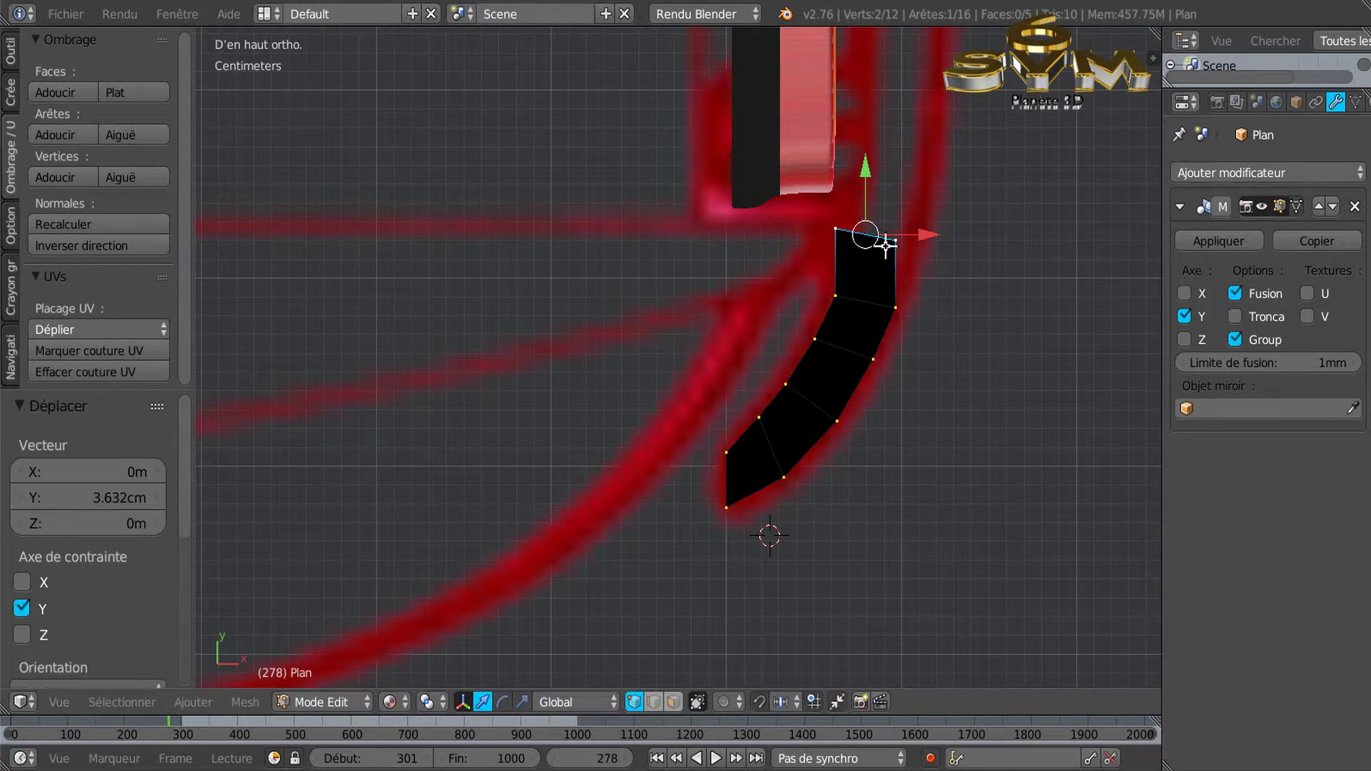
left_click_drag(924, 230, 955, 237)
key("r")
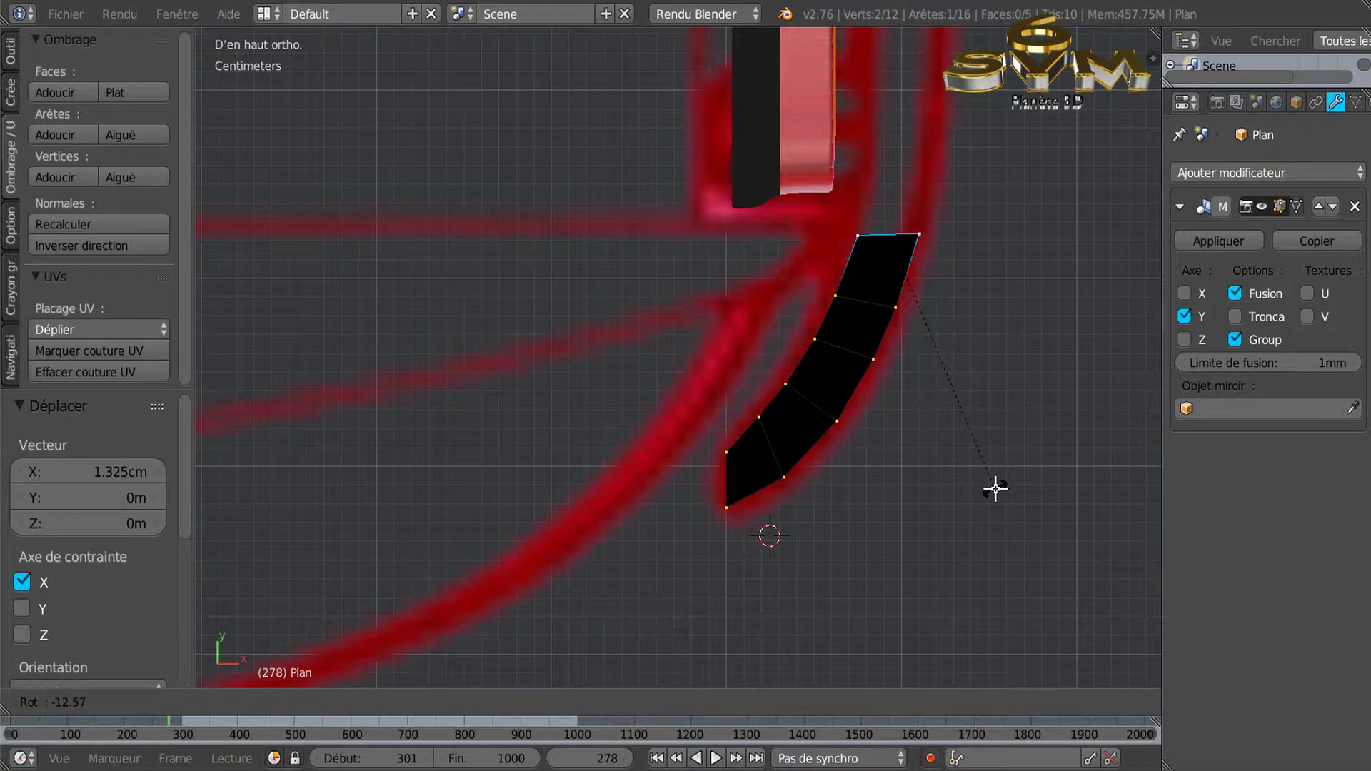
left_click(995, 490)
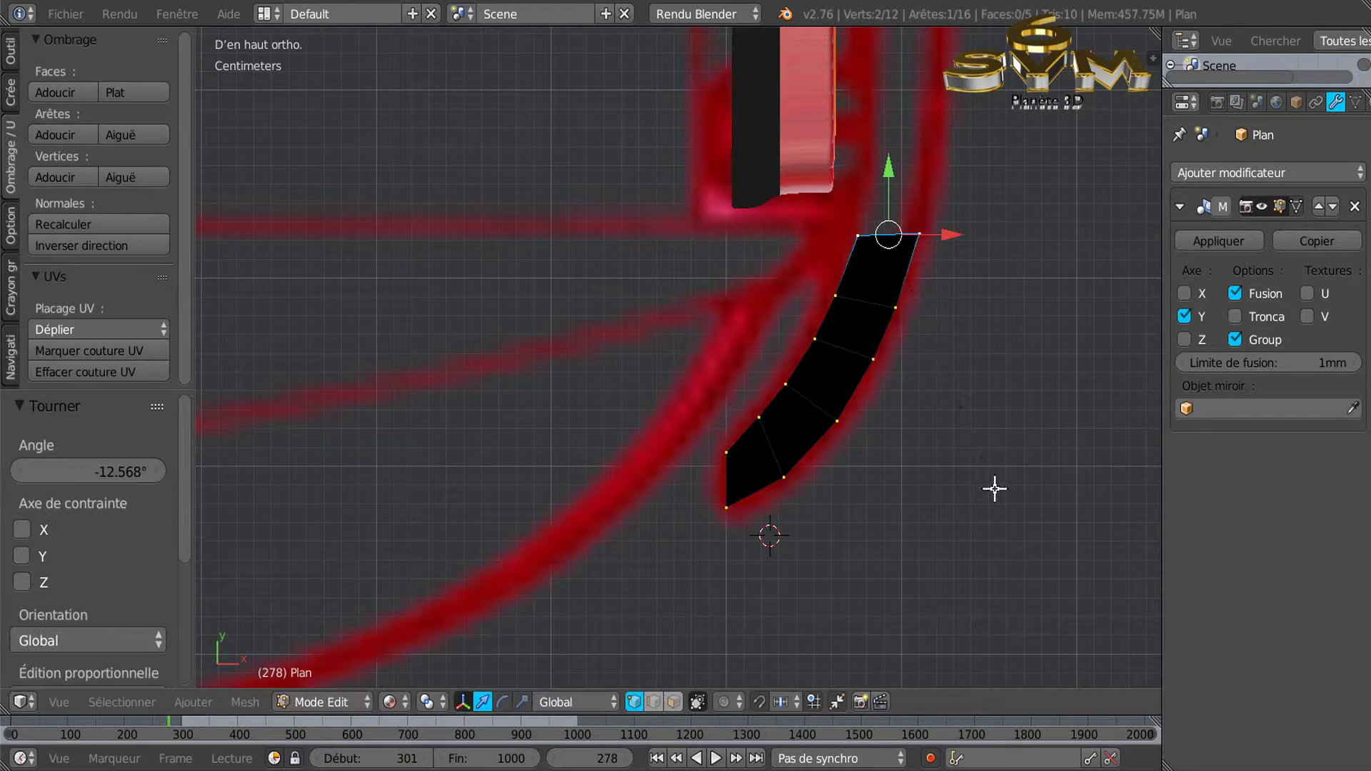
Select the six vertices along the bumper's outer edge and smooth them with LoopTools Relax
right_click(734, 519)
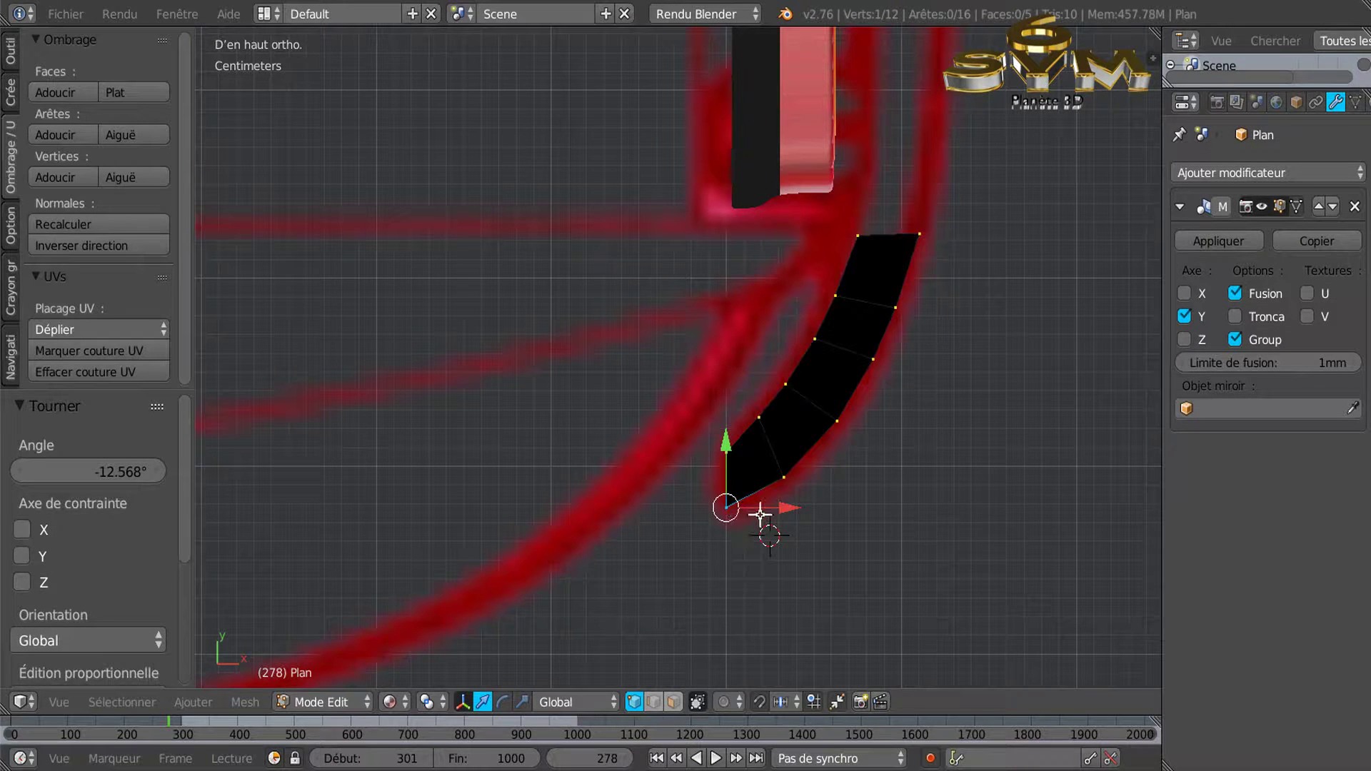
right_click(791, 475, "shift")
right_click(842, 427, "shift")
right_click(878, 363, "shift")
right_click(903, 309, "shift")
right_click(919, 234, "shift")
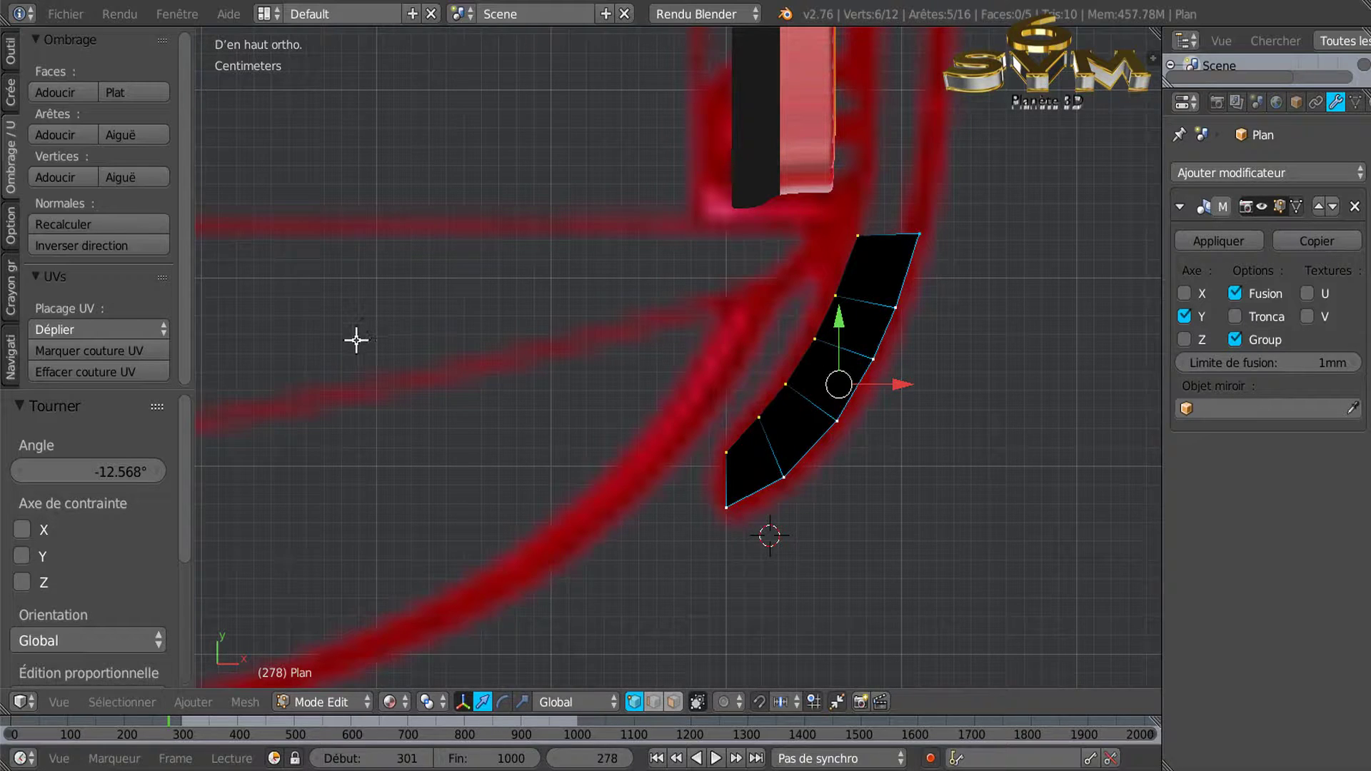
key("w")
mouse_move(312, 218)
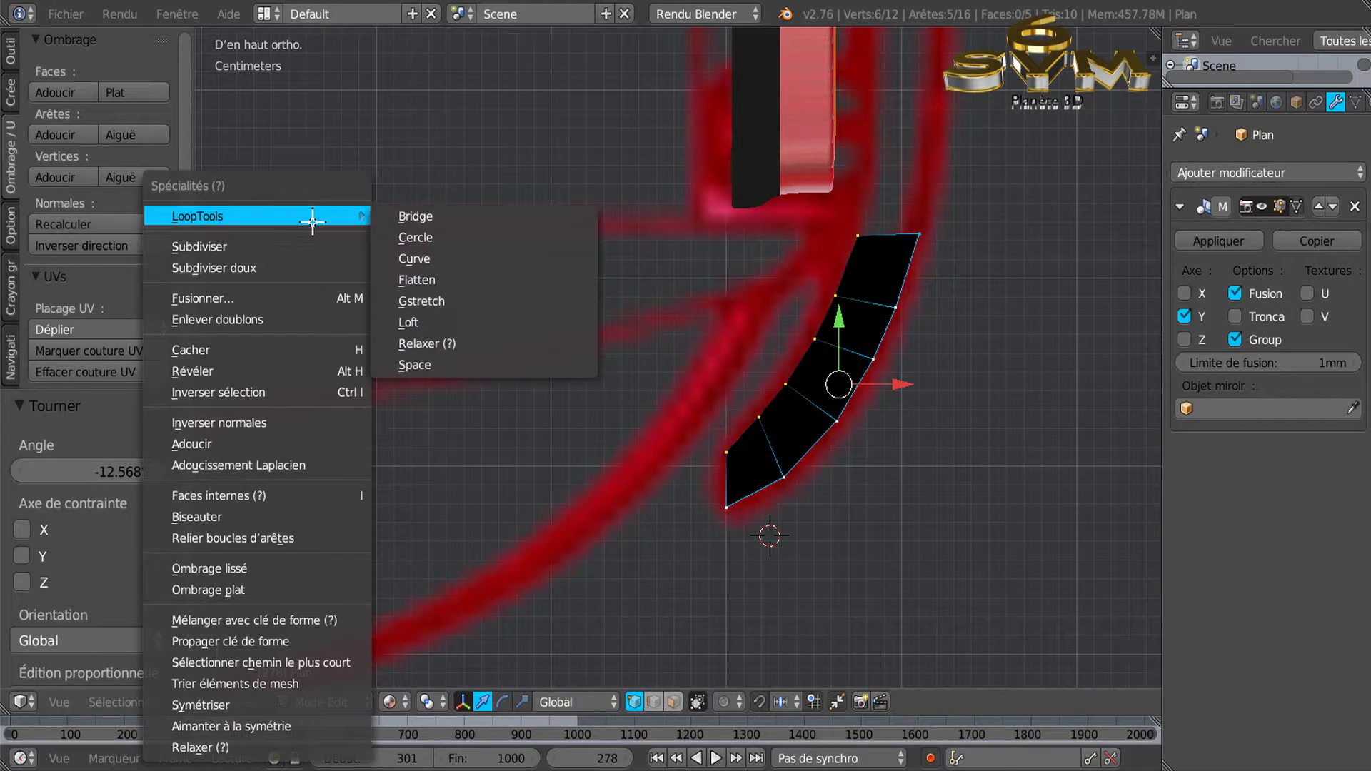
left_click(404, 344)
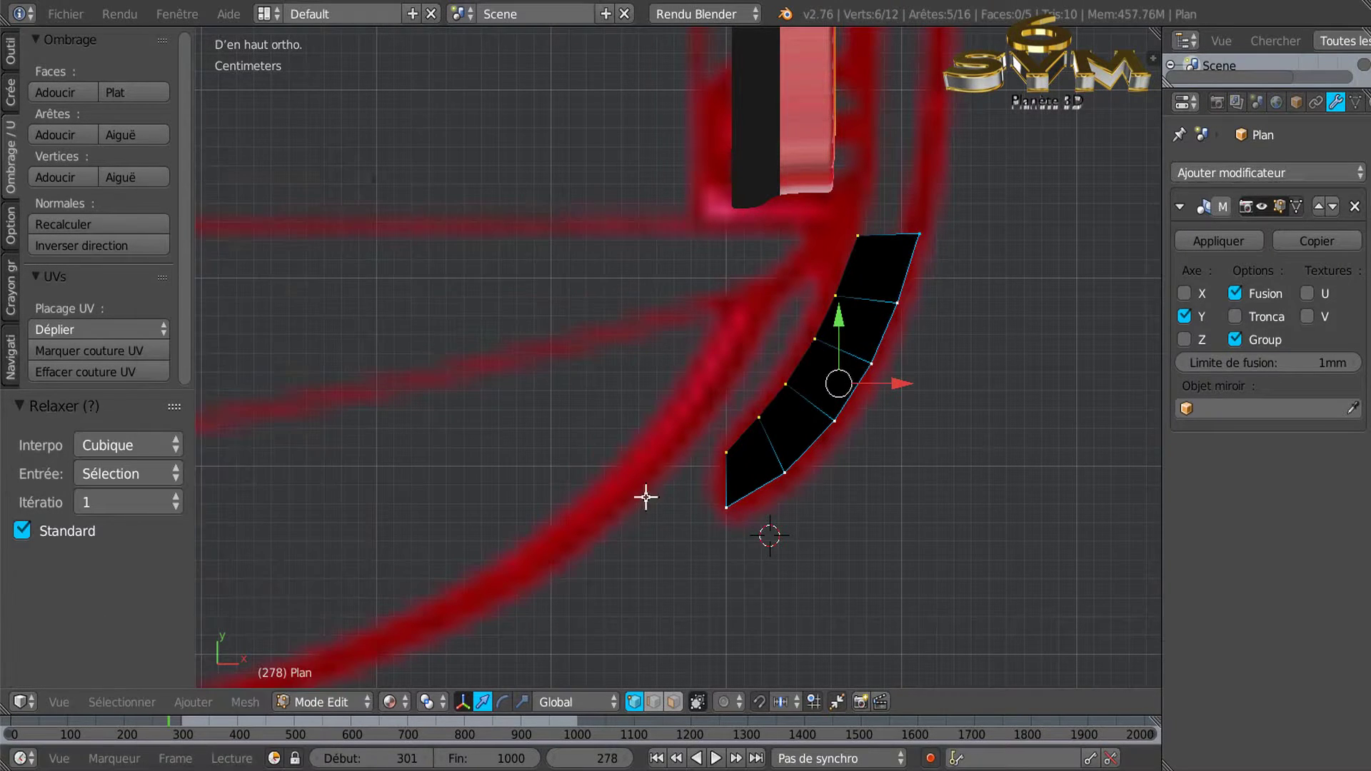
Select the six vertices along the bumper's inner edge and smooth them with LoopTools Relax
right_click(727, 452)
right_click(759, 417, "shift")
right_click(785, 385, "shift")
right_click(815, 339, "shift")
right_click(836, 295, "shift")
right_click(858, 235, "shift")
key("w")
mouse_move(328, 166)
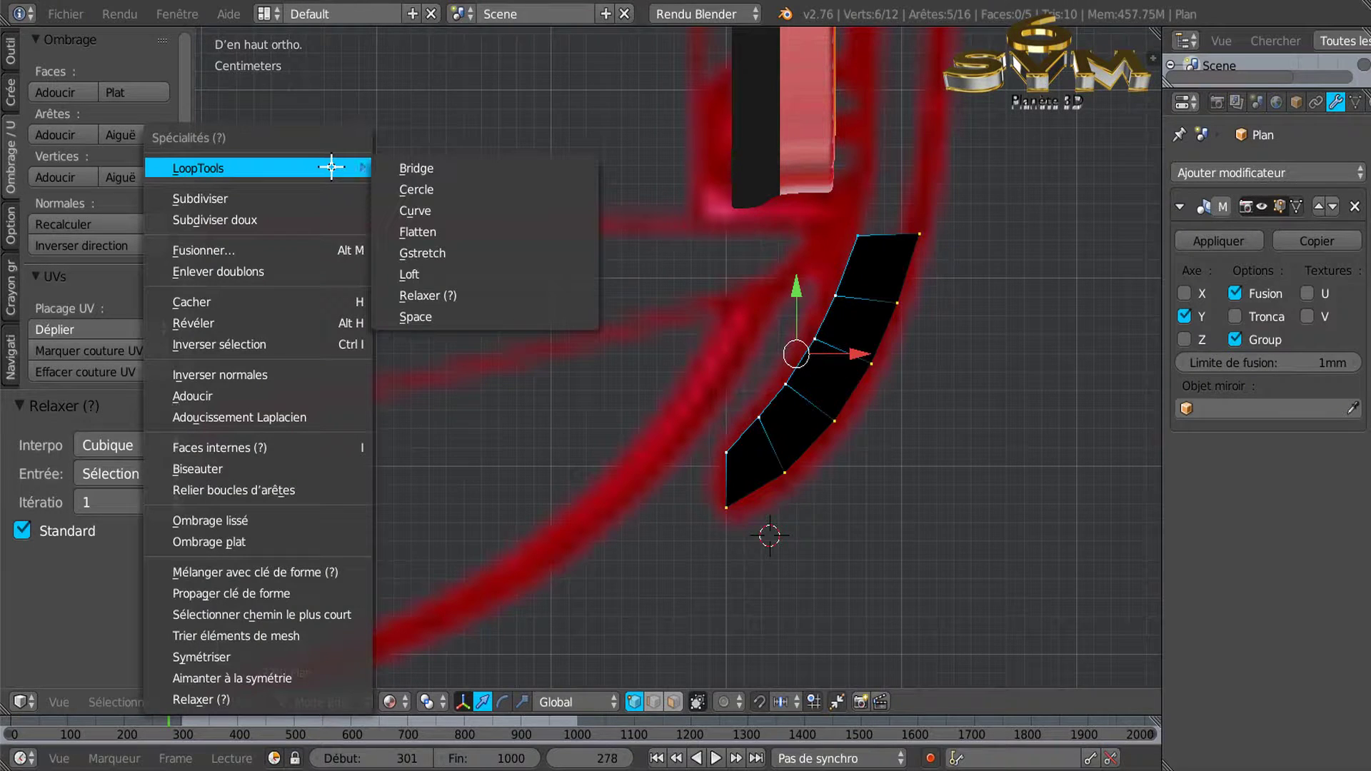
left_click(441, 296)
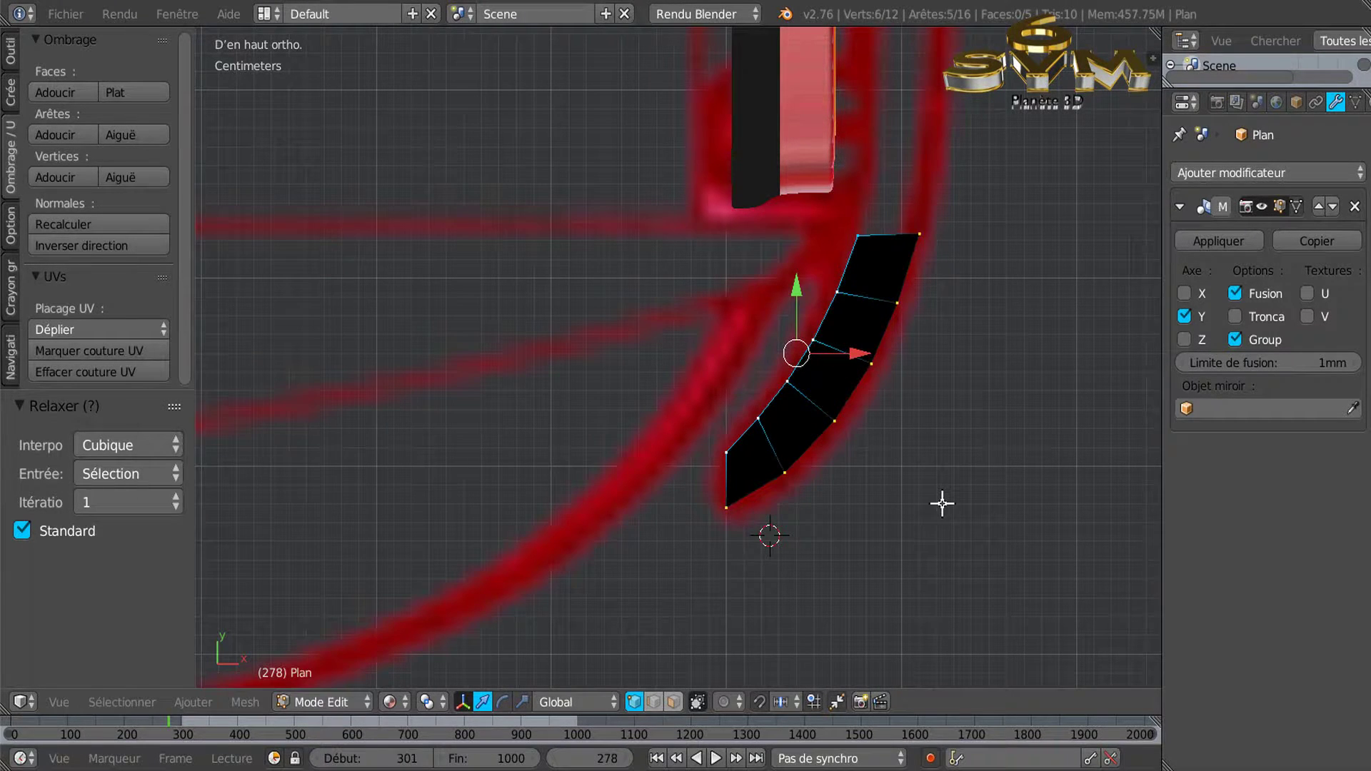
Extrude the bumper's end edge along Y to the mirror centreline, with clipping enabled in the Mirror modifier
right_click(859, 235)
right_click(920, 234, "shift")
scroll(938, 339, "down", 5)
middle_click_drag(987, 413, 864, 477, "shift")
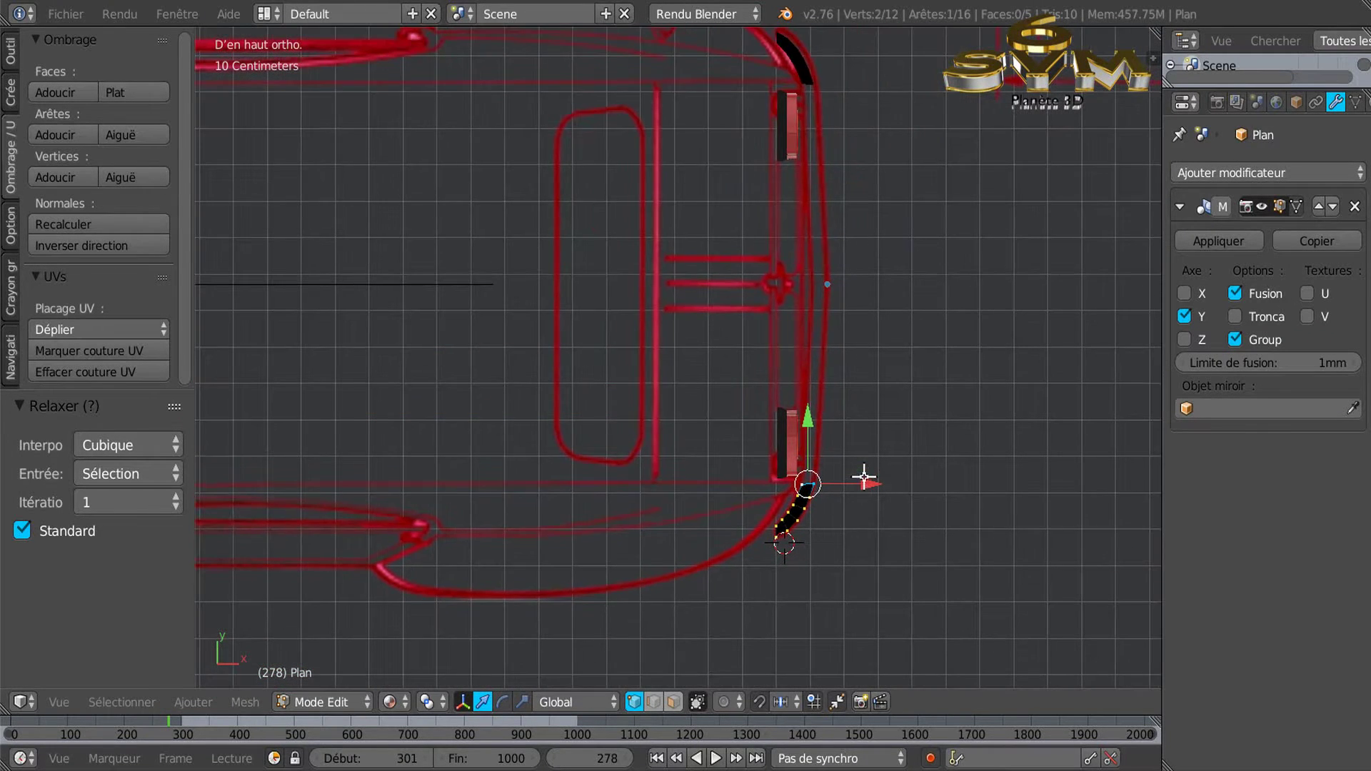
key("e")
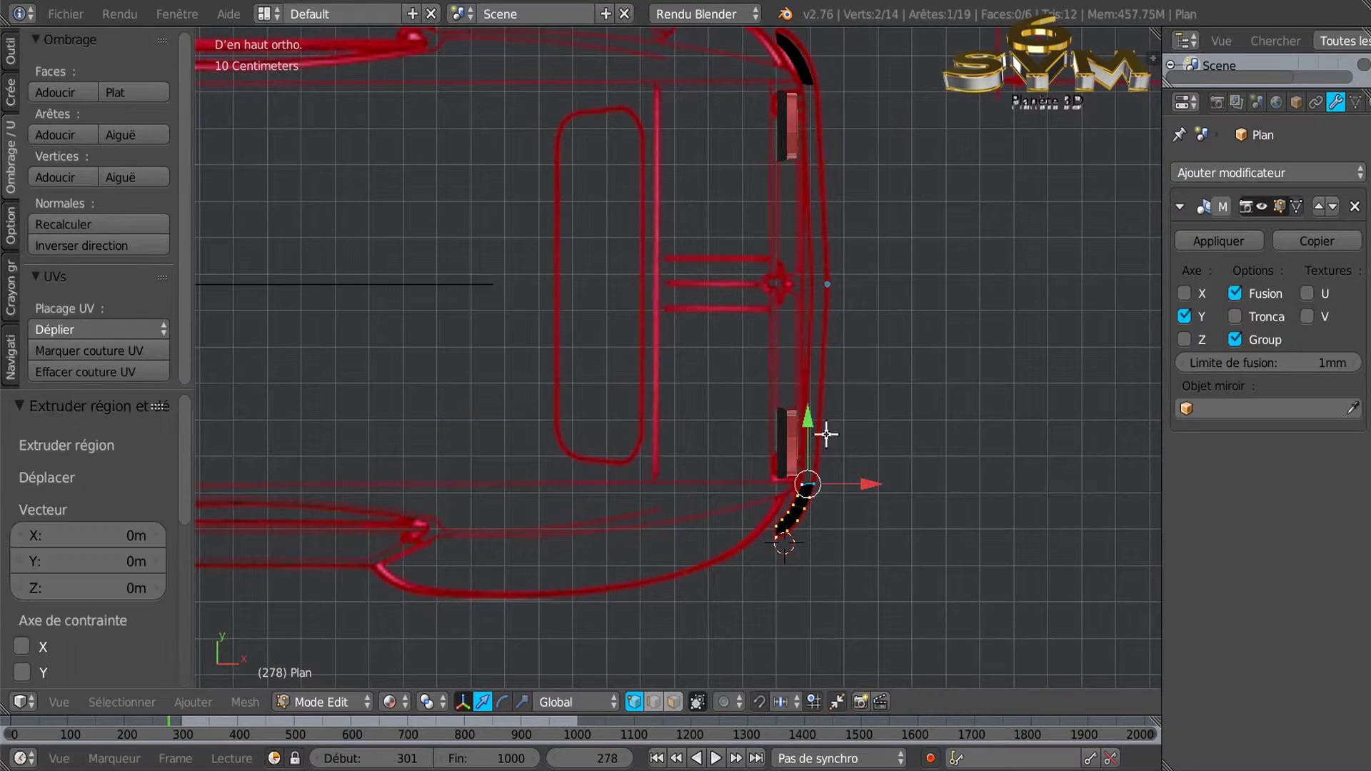
key("g")
key("y")
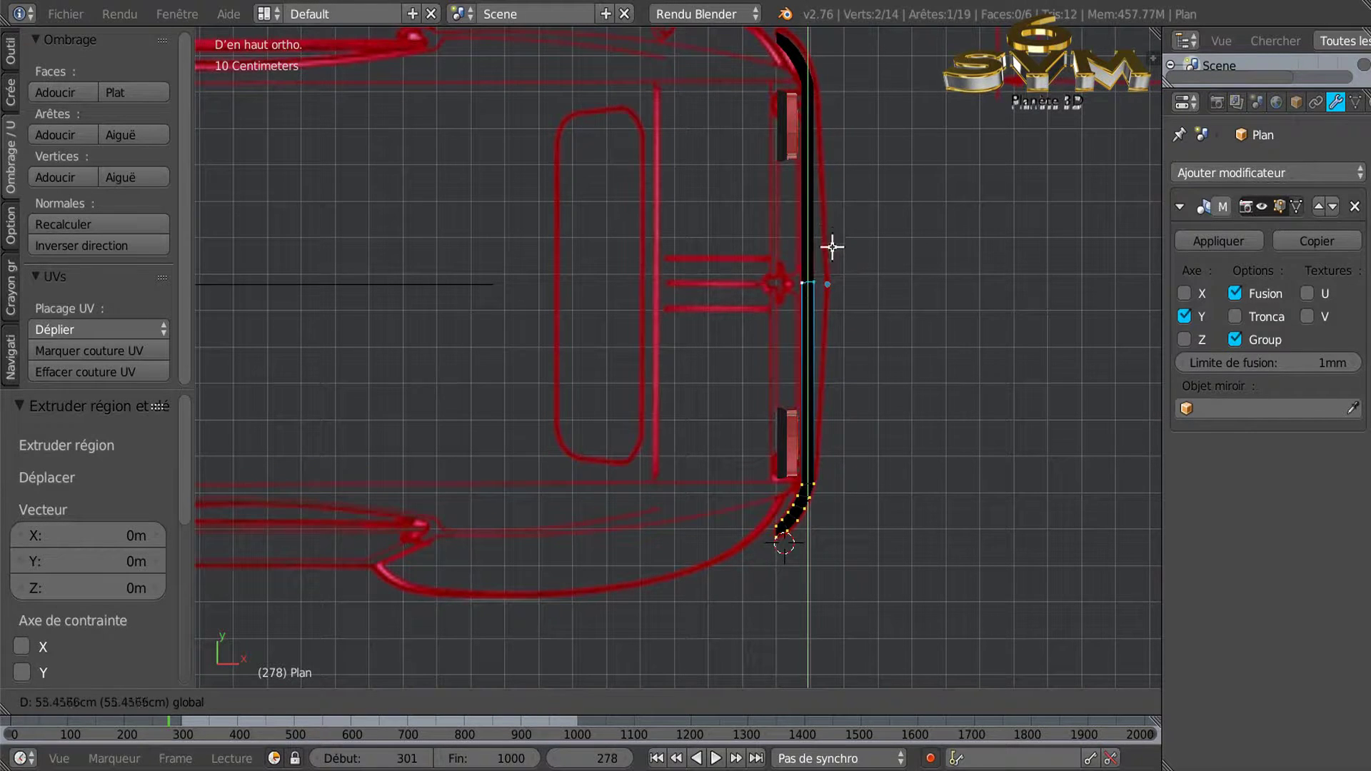
left_click(834, 227)
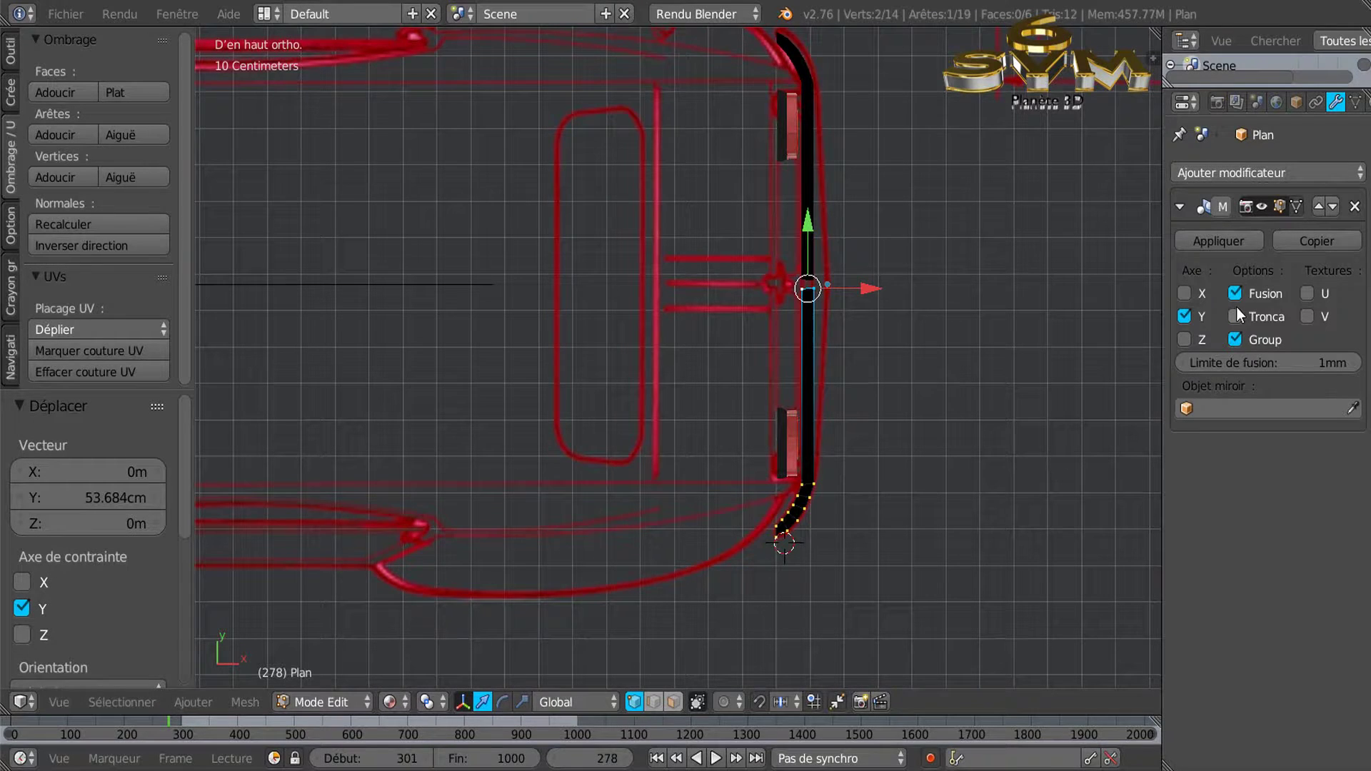
mouse_move(808, 227)
left_mouse_down()
mouse_move(823, 193)
mouse_move(823, 215)
left_mouse_up()
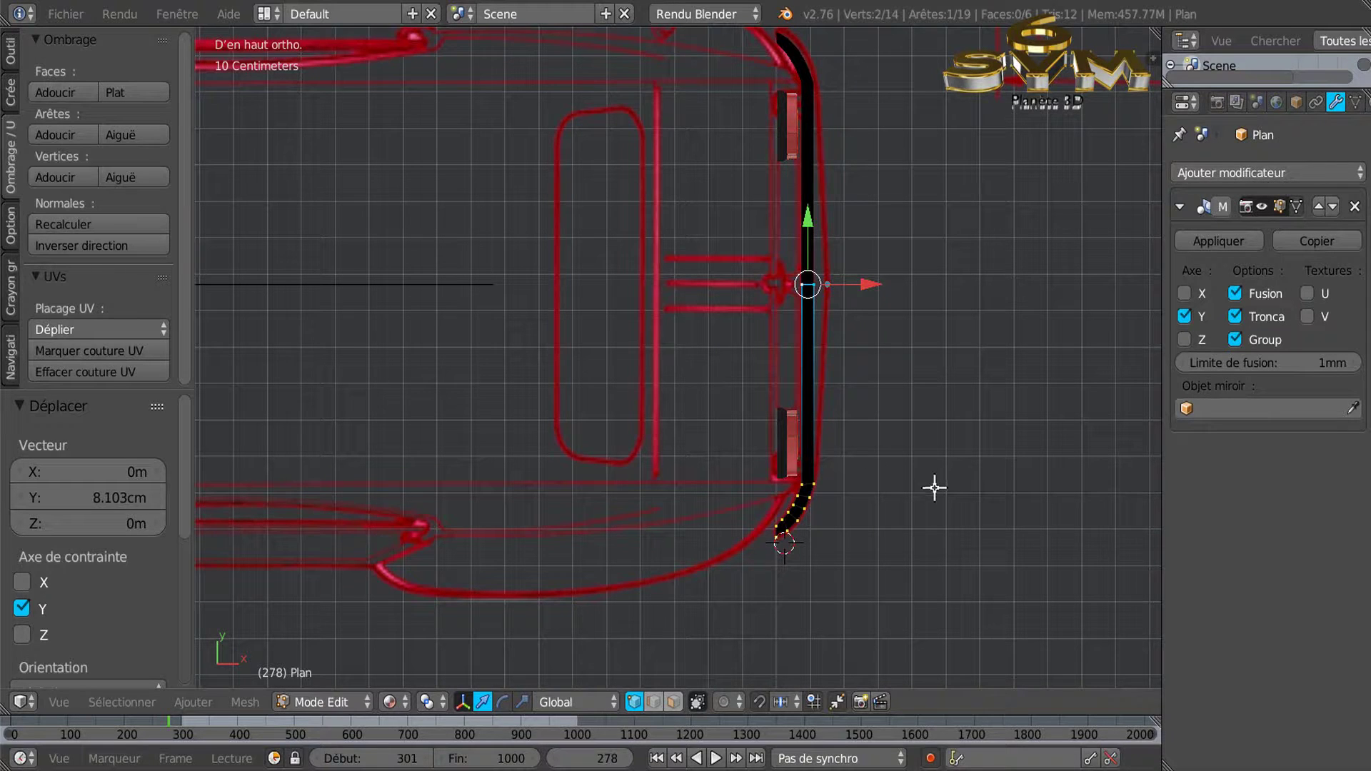
Duplicate the whole bumper strip and move the copy about 6.5 cm down along Z
middle_click_drag(936, 508, 813, 372)
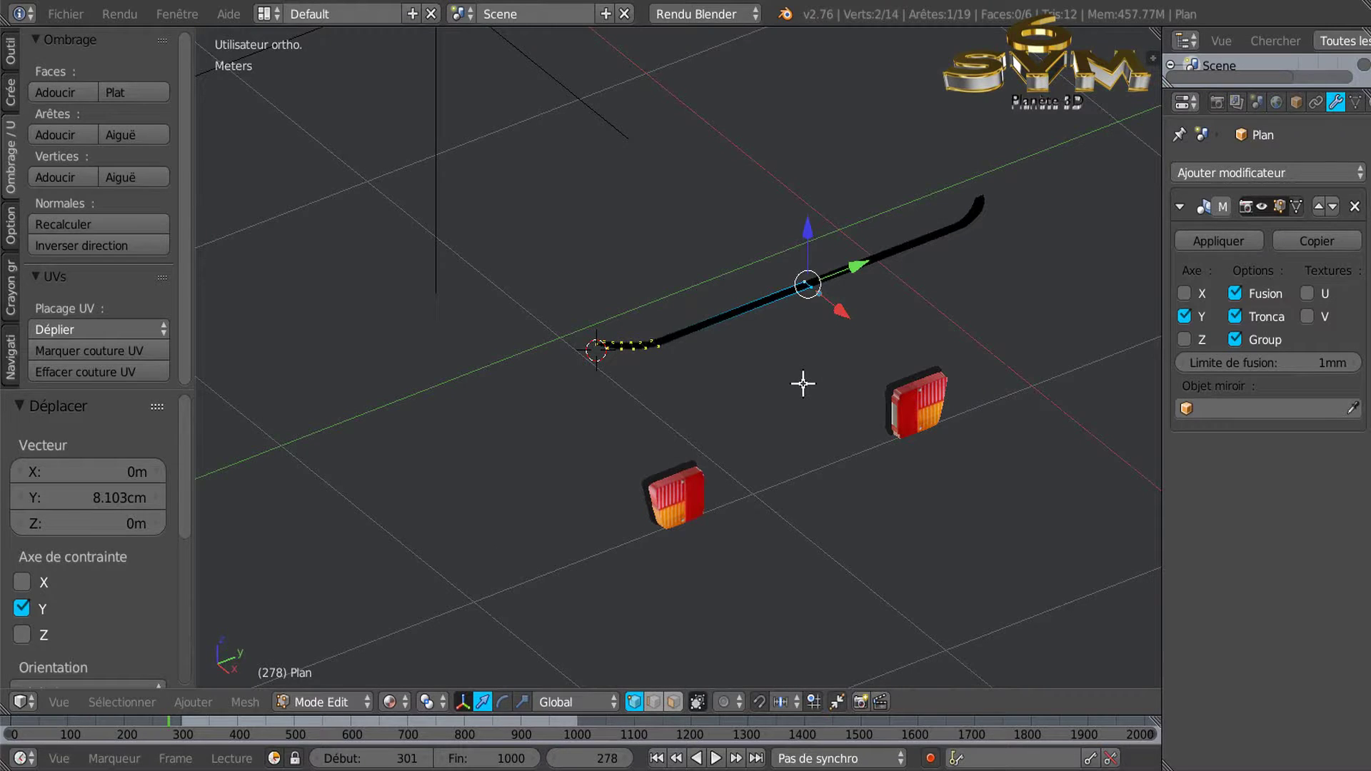
key("a")
key("a")
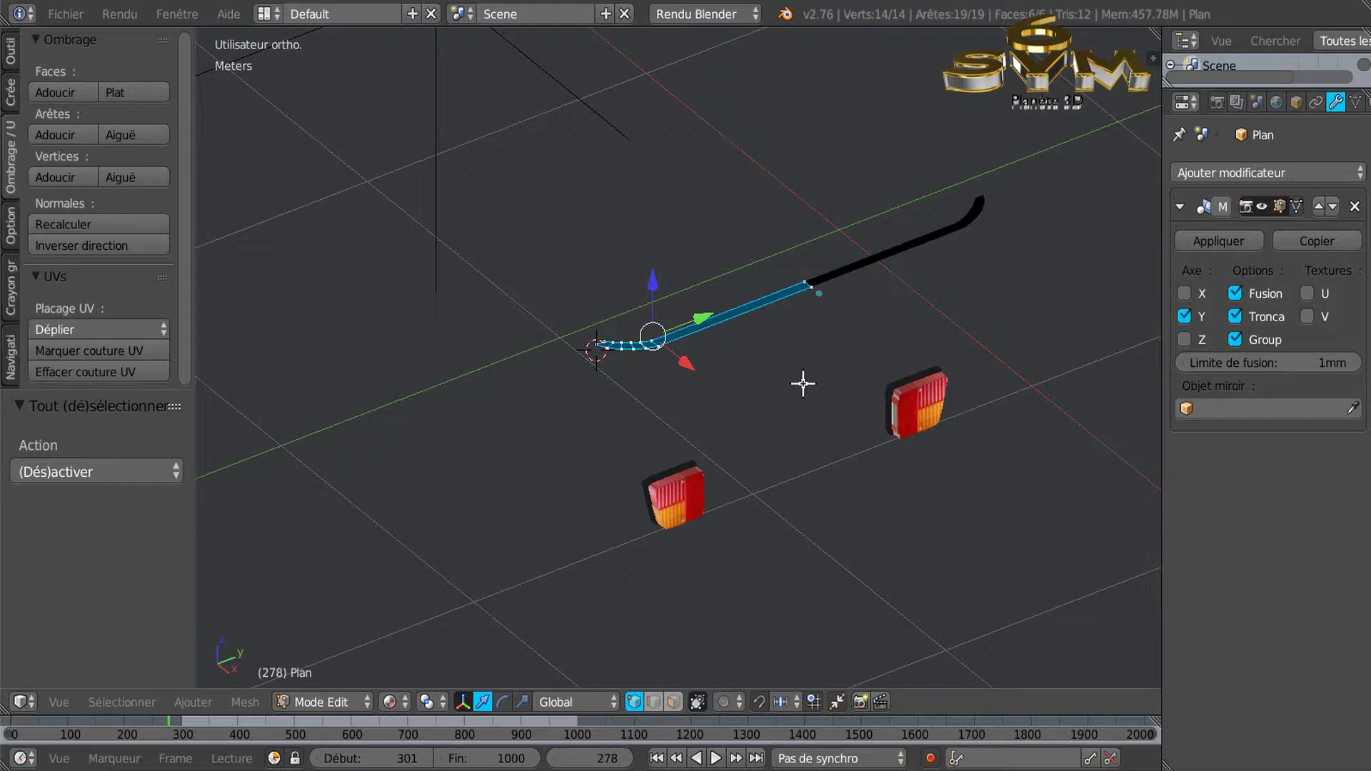
key("shift+d")
left_click(803, 384)
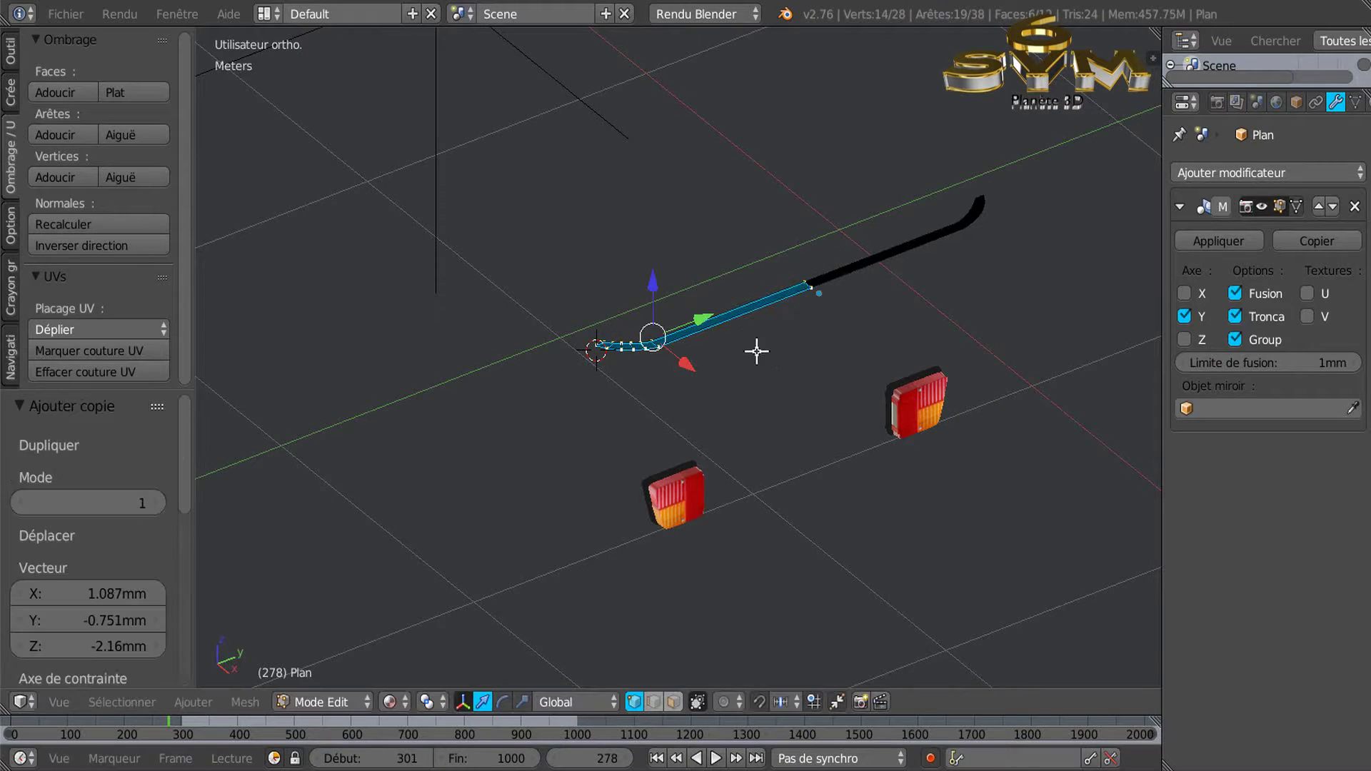
key("g")
key("z")
left_click(658, 307)
middle_click_drag(761, 452, 713, 437)
middle_click_drag(986, 393, 724, 492)
scroll(658, 388, "up", 2)
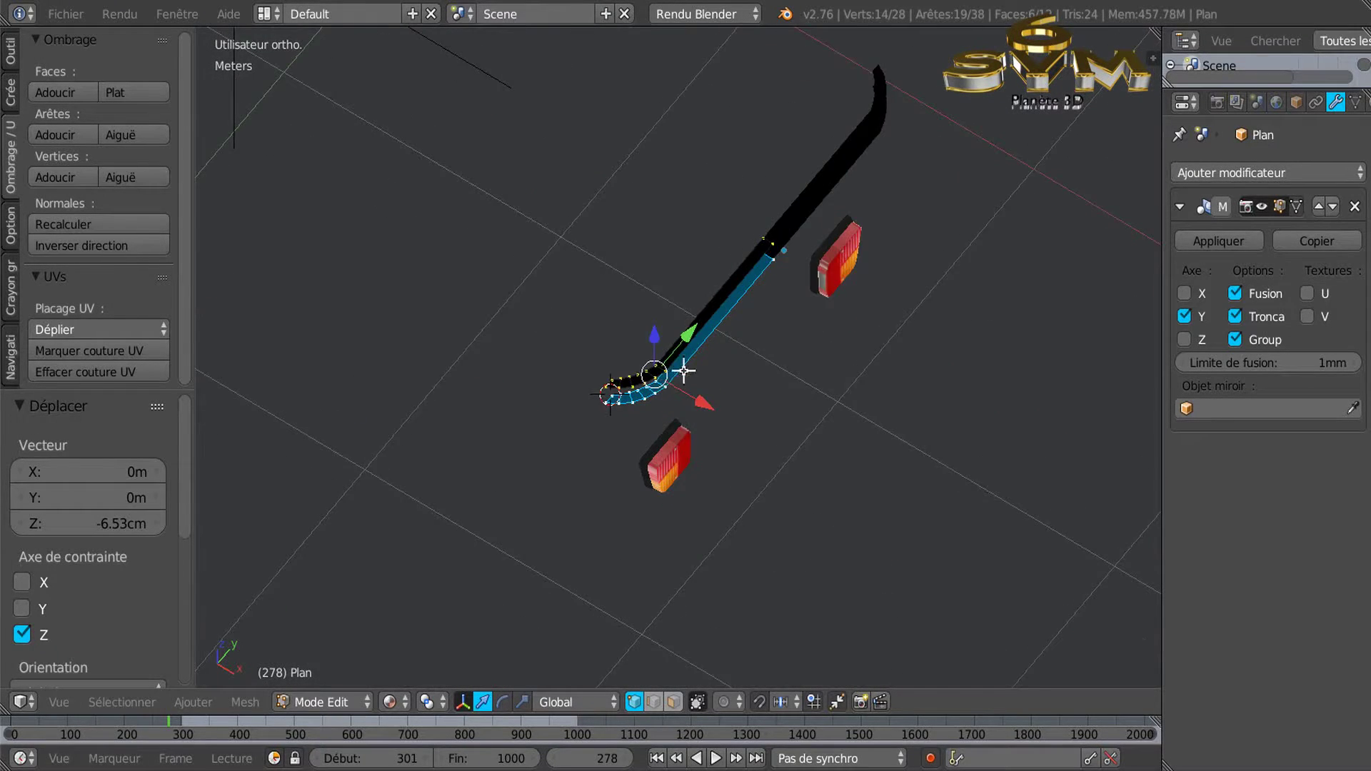
scroll(686, 368, "up", 2)
middle_click_drag(717, 350, 671, 395)
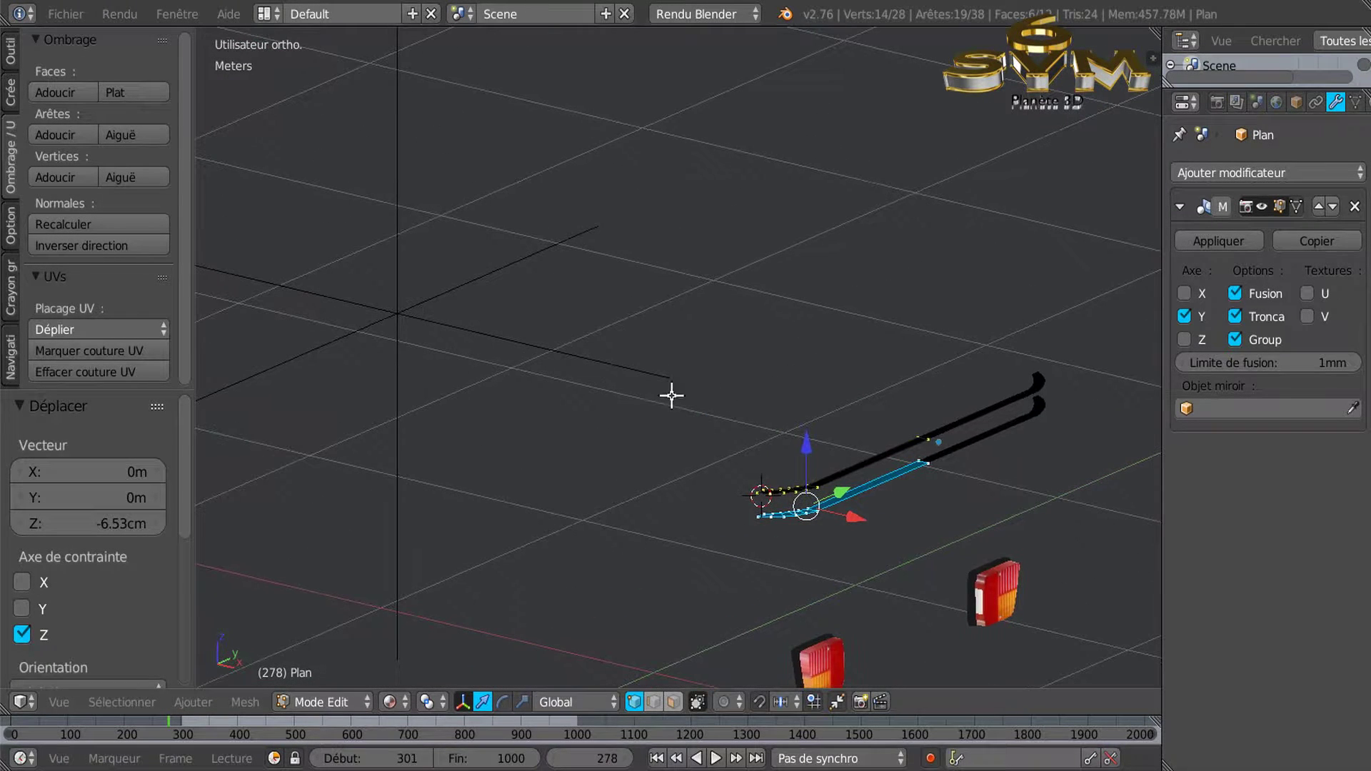
Leave edit mode and apply the Mirror modifier on the bumper object
key("Tab")
right_click(471, 331)
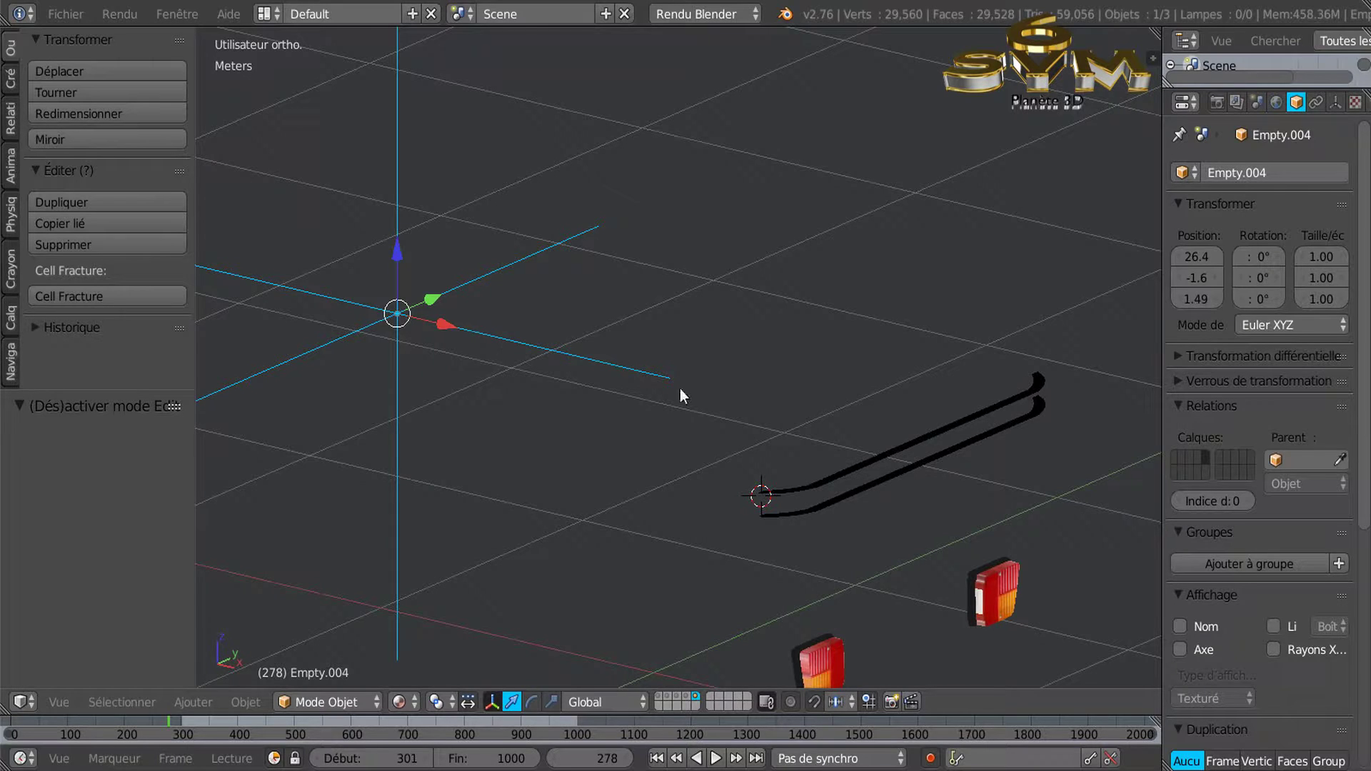
right_click(850, 471)
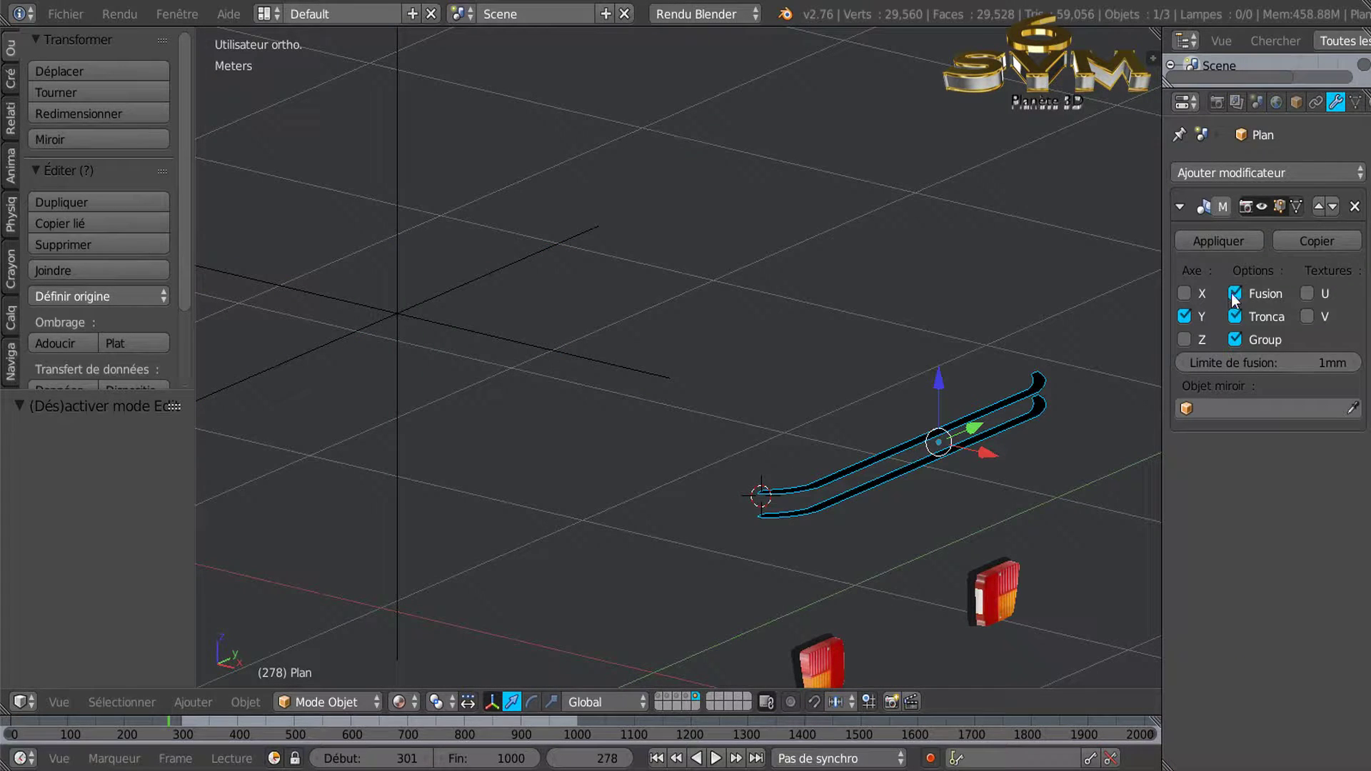
left_click(1227, 242)
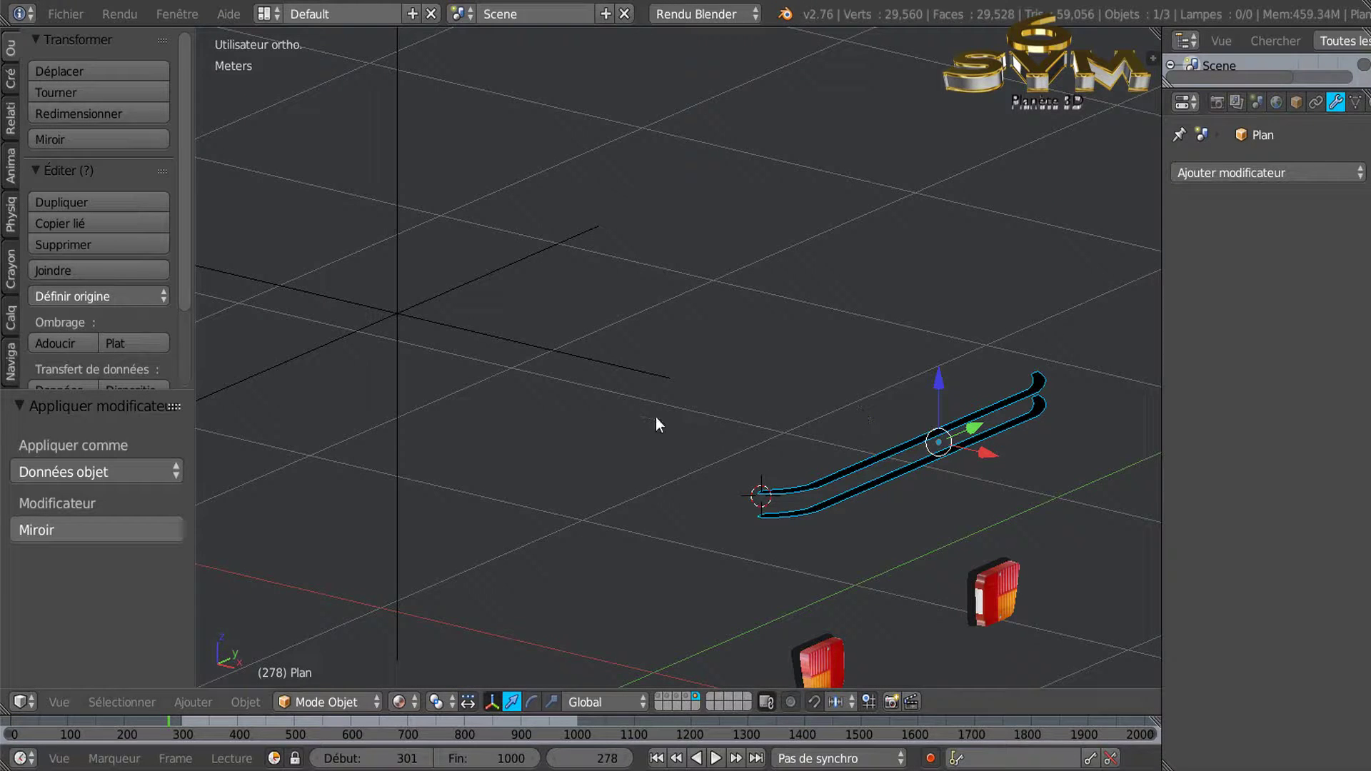
Delete the large empty beside the bumper
right_click(582, 365)
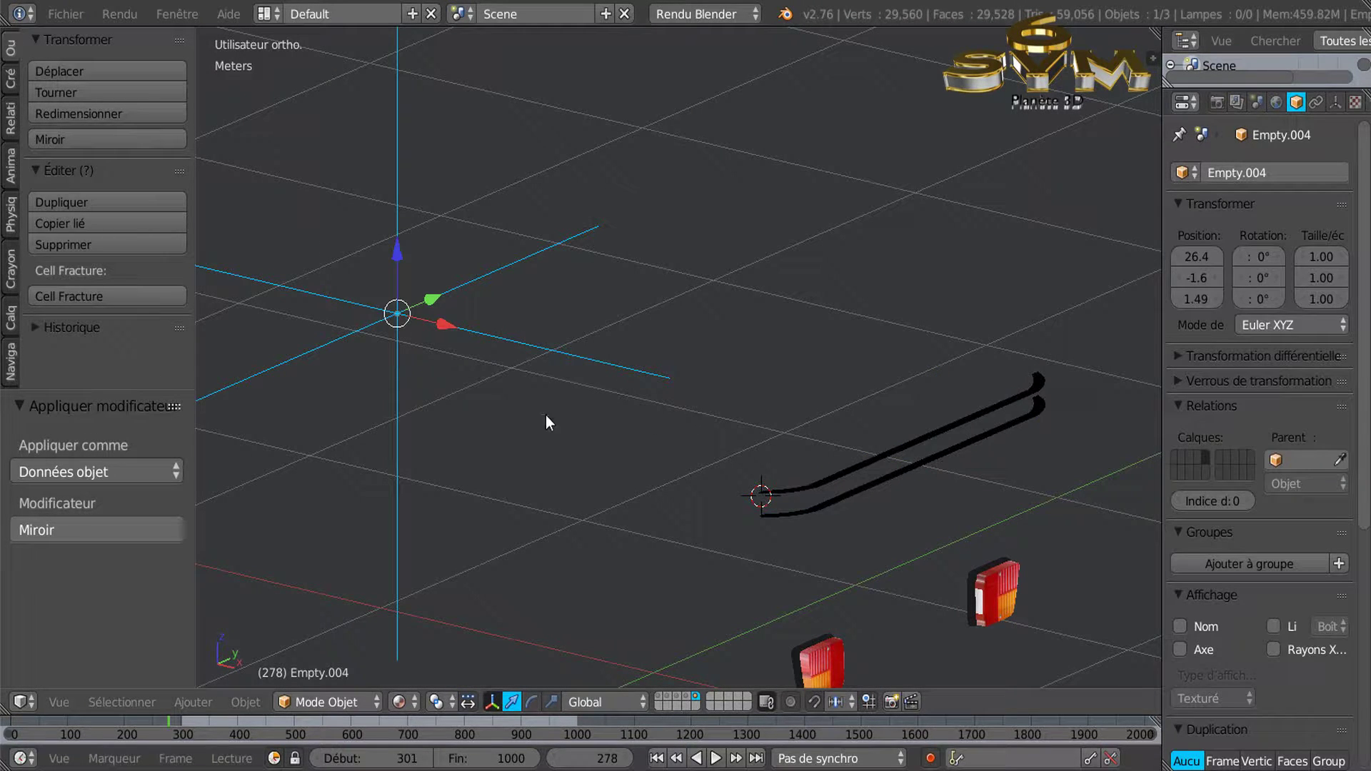
key("x")
left_click(570, 427)
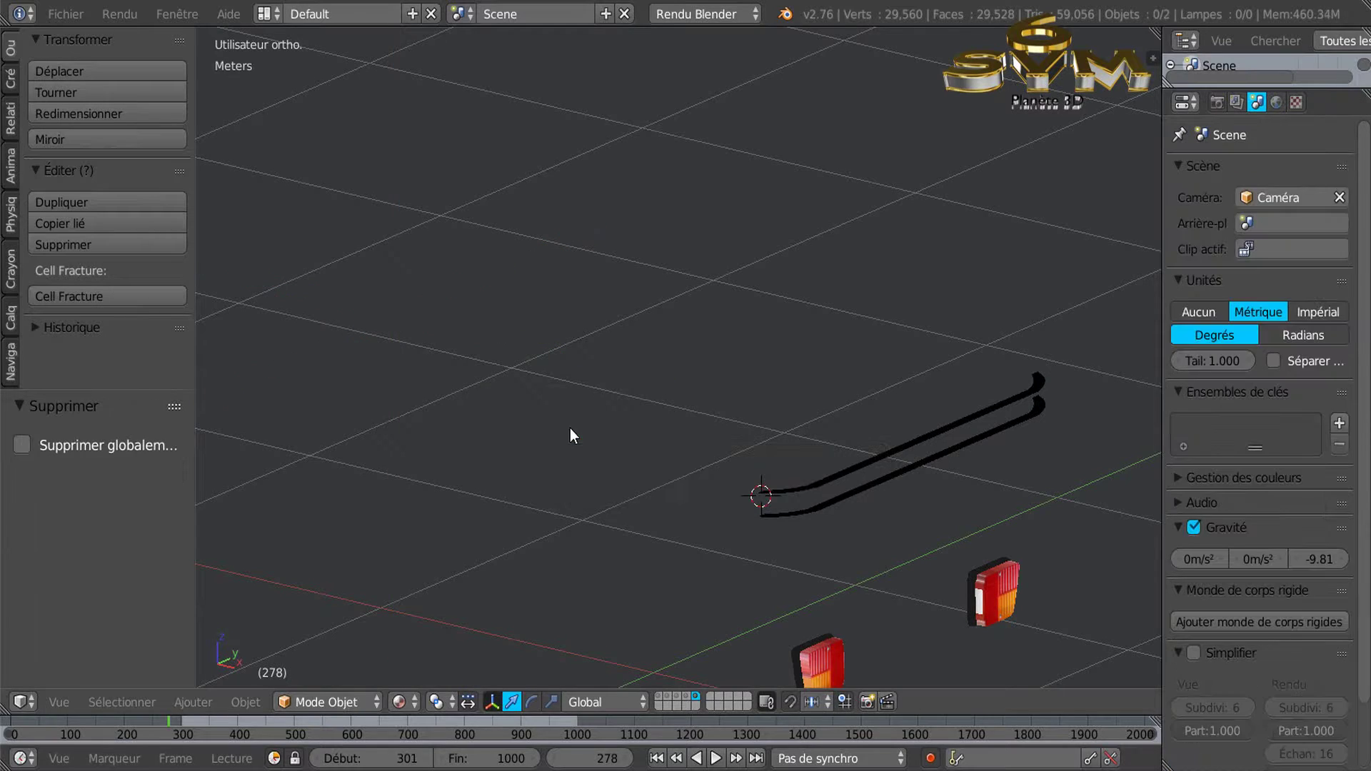
In the bumper's mesh, move the lower strip another 5.25 cm or so down along Z against the right-view blueprint
right_click(893, 465)
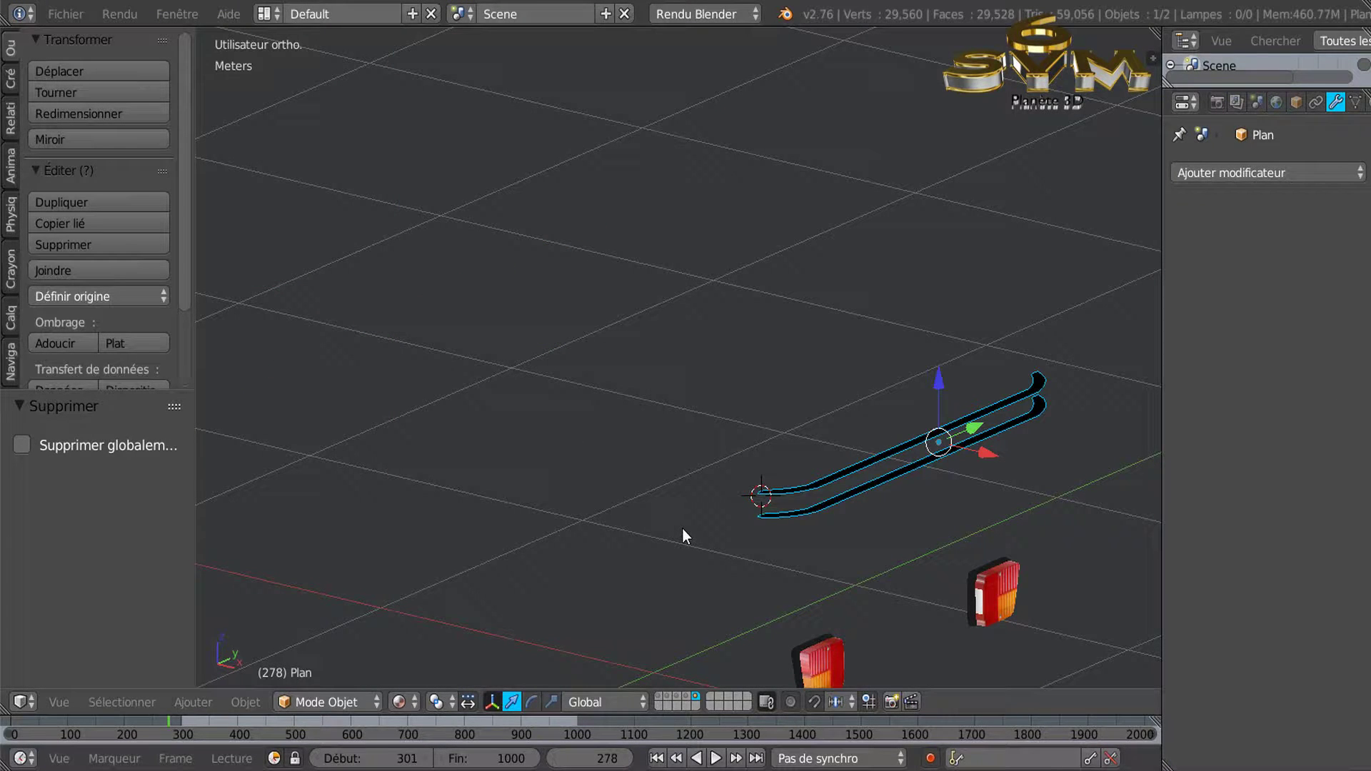
key("Tab")
key("KP_4")
key("KP_4")
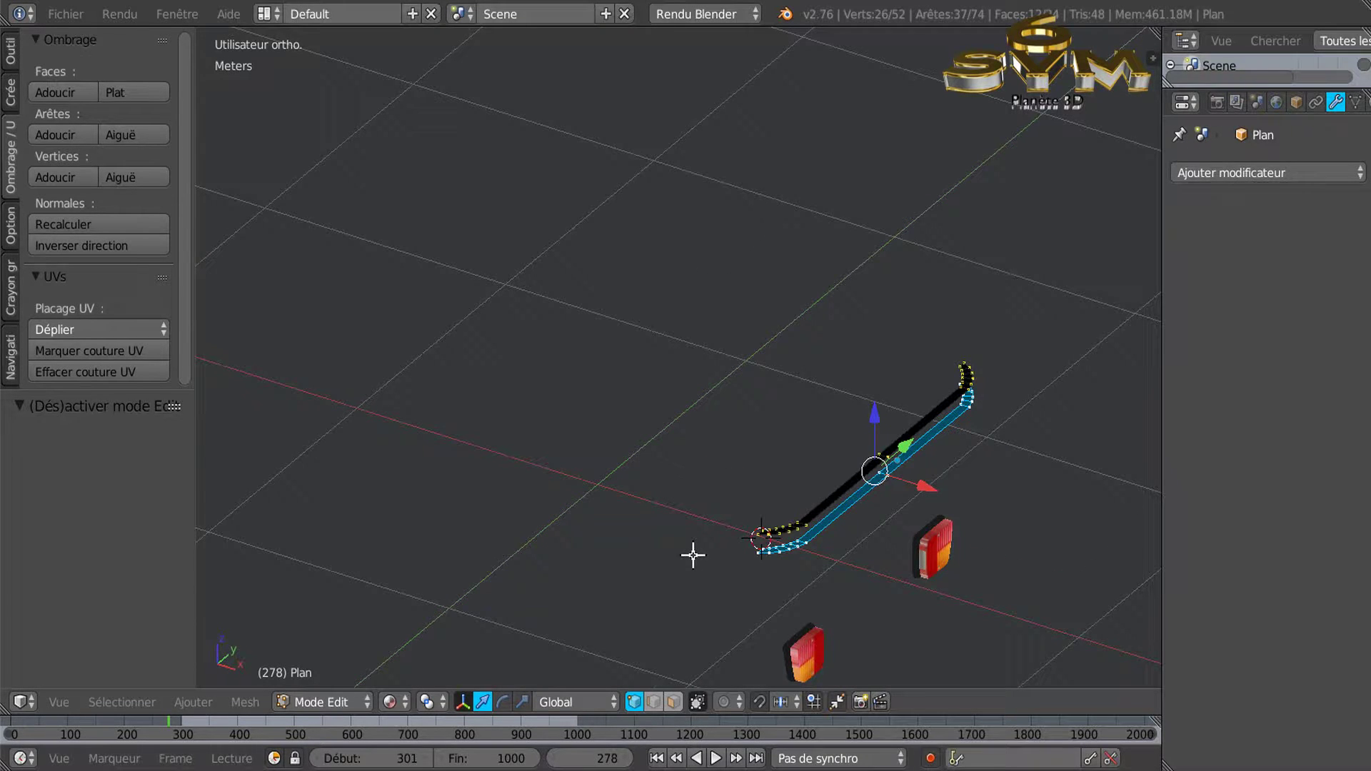
key("KP_7")
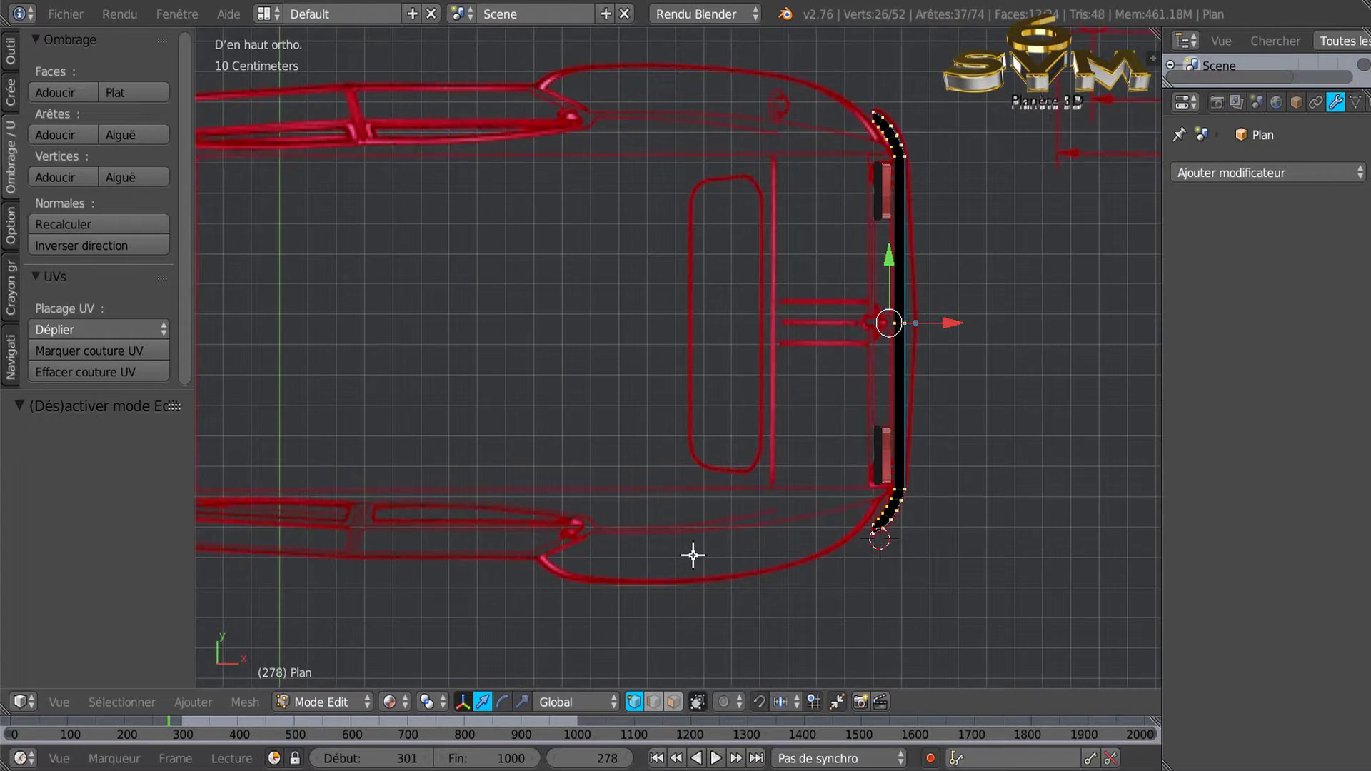
key("KP_3")
scroll(693, 554, "down", 3)
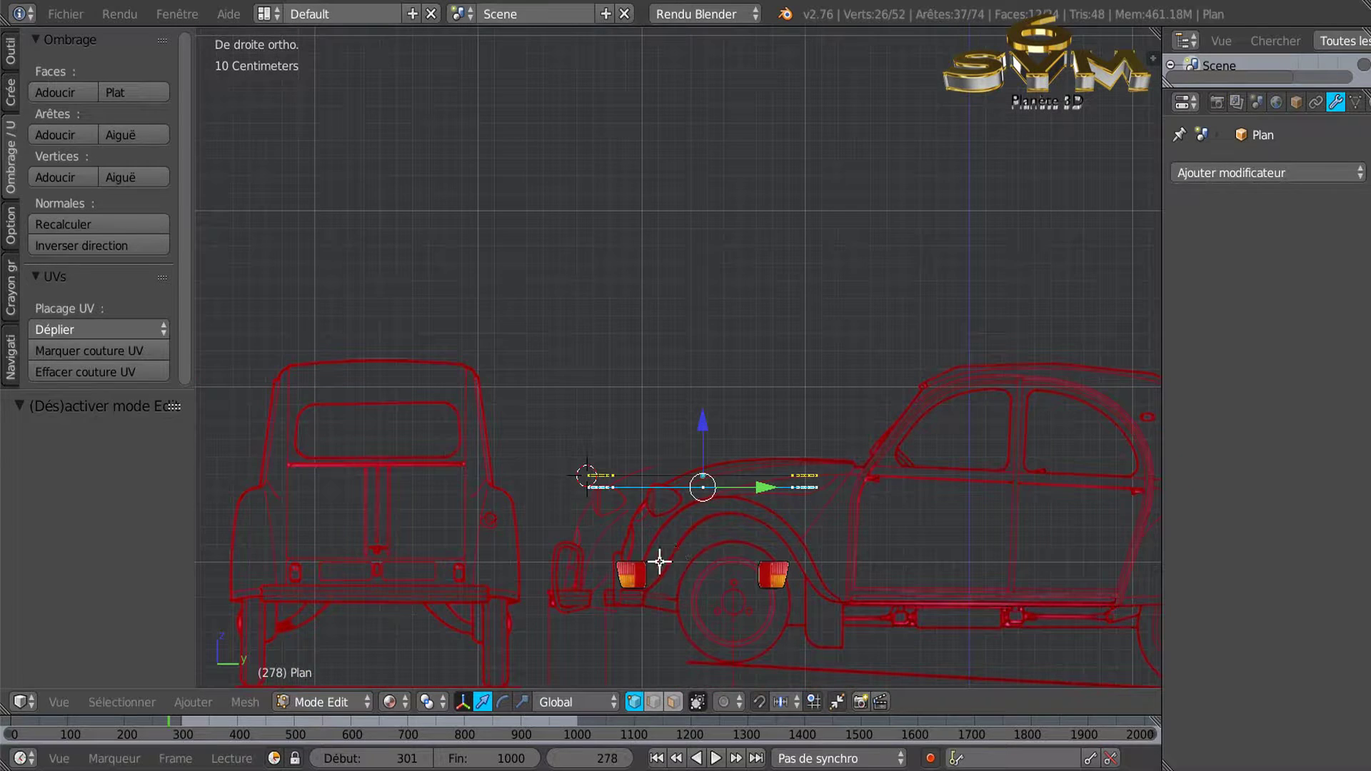
middle_click_drag(678, 547, 774, 520, "shift")
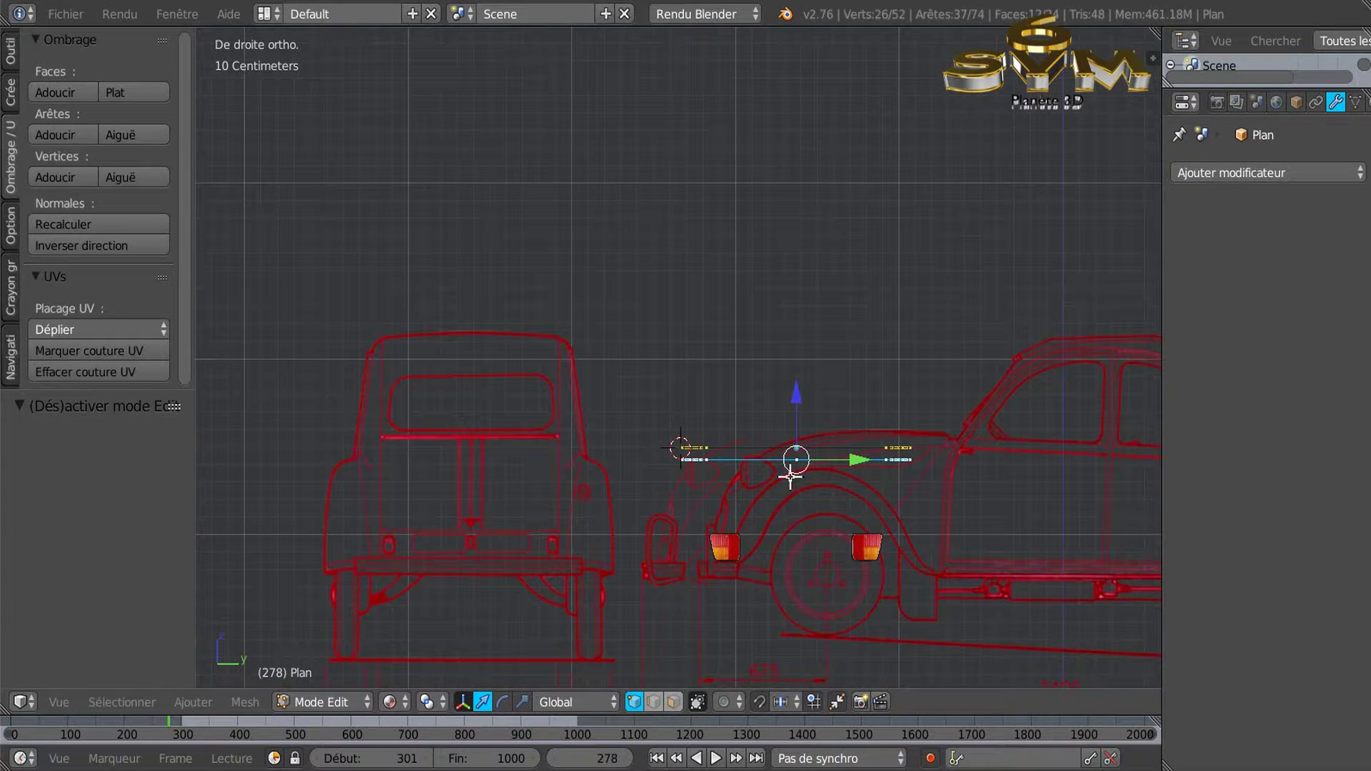
mouse_move(799, 405)
left_mouse_down()
mouse_move(799, 483)
mouse_move(814, 404)
left_mouse_up()
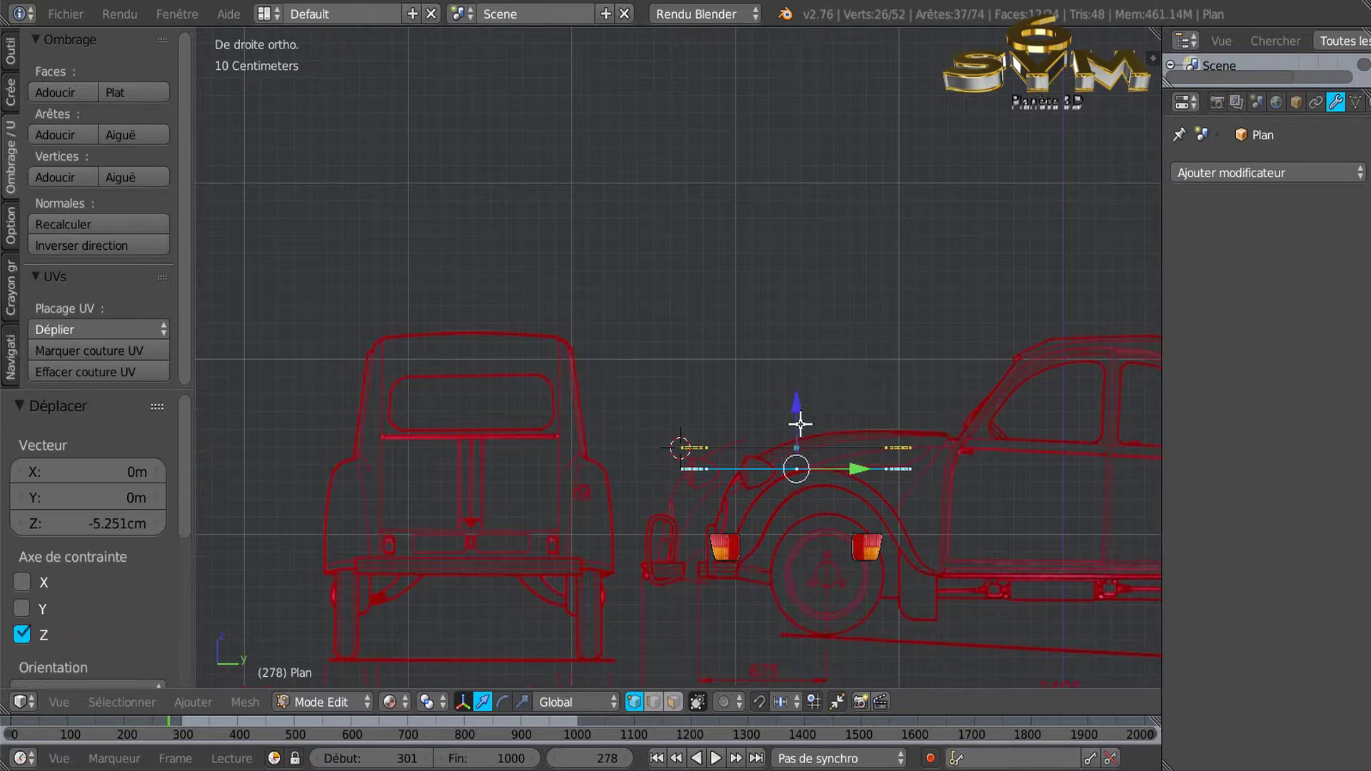
Select both strips and move them about 29.4 cm down along Z and -1.74 m along Y, onto the car's rear-view drawing
scroll(801, 425, "up", 4)
left_click_drag(794, 453, 796, 536)
key("a")
key("a")
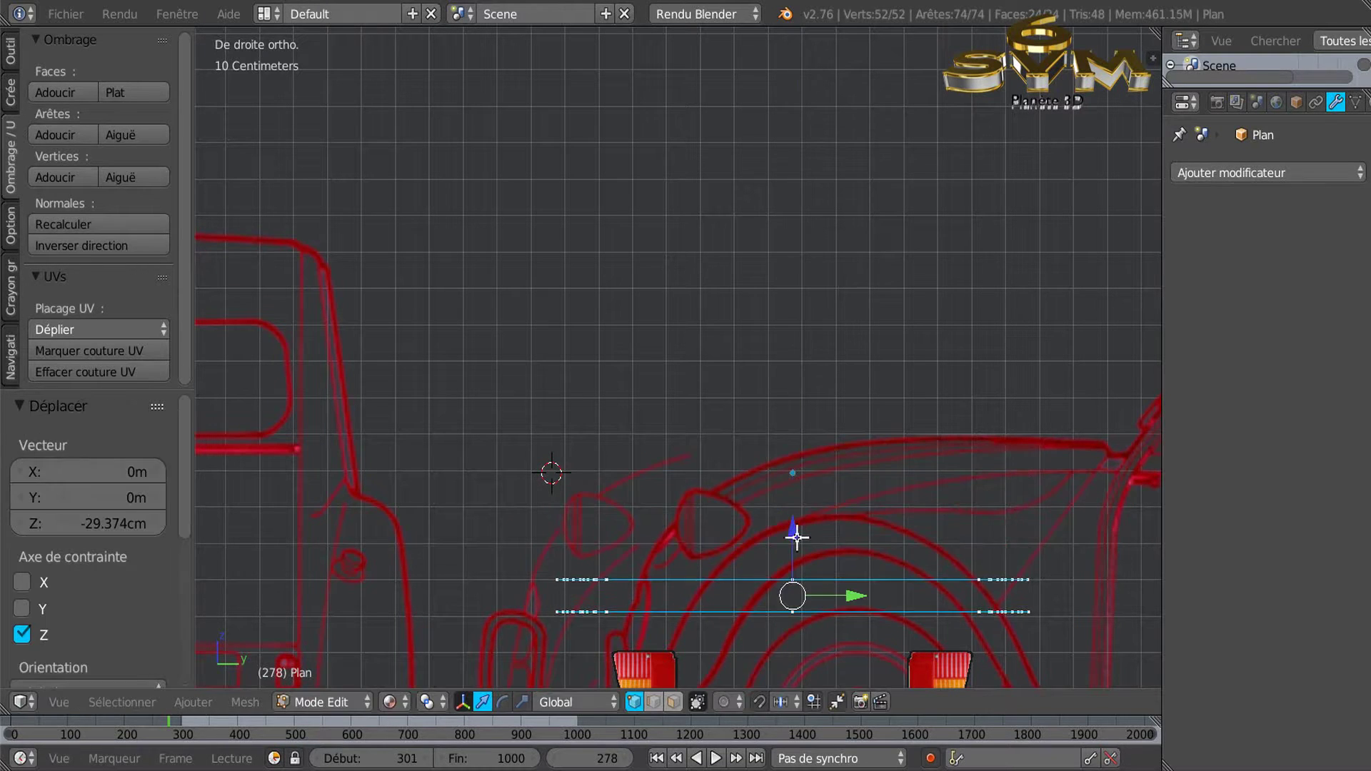
scroll(796, 535, "down", 1)
middle_click_drag(822, 556, 929, 361, "shift")
left_click_drag(929, 363, 445, 418)
middle_click_drag(567, 453, 793, 434, "shift")
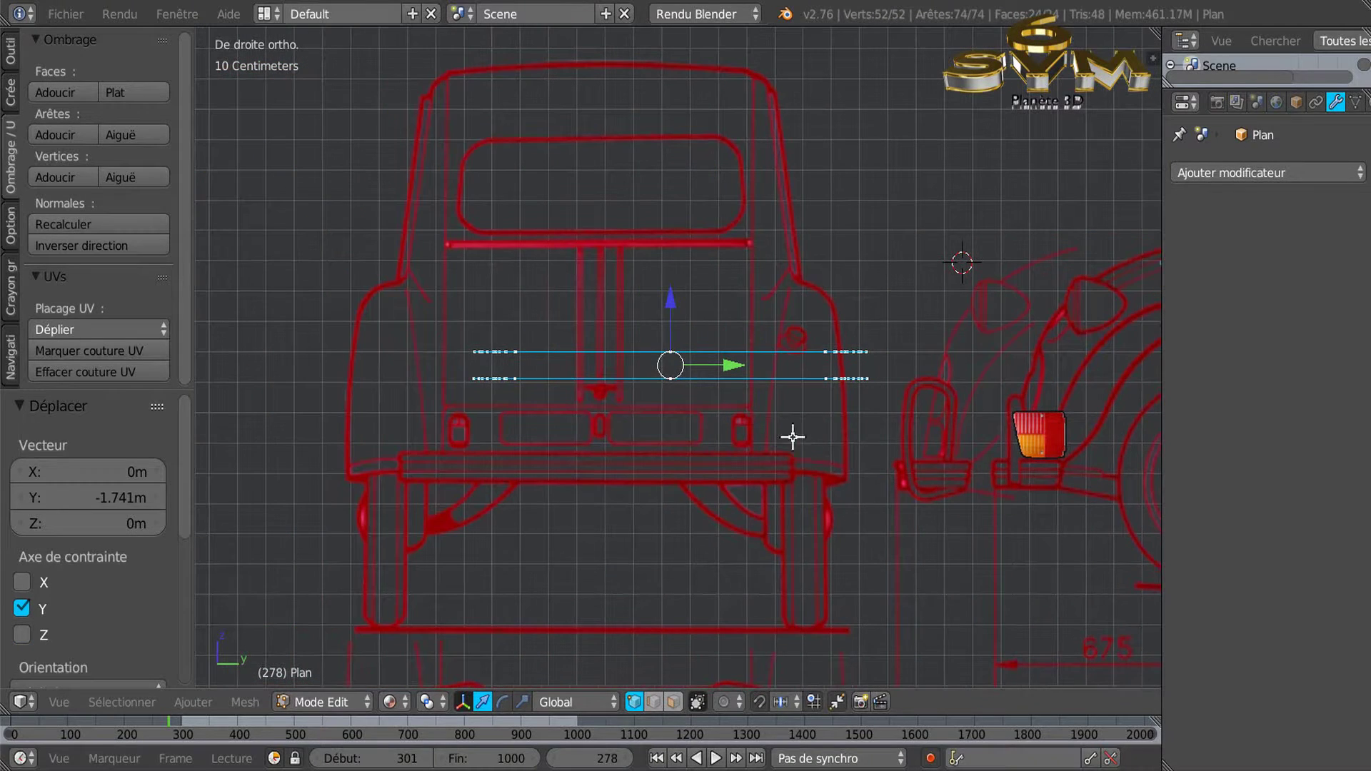
Lower both strips onto the bumper in the rear-view drawing and shift them about -25.5 cm along Y to centre them
left_click_drag(667, 311, 671, 408)
left_click_drag(729, 467, 655, 468)
scroll(567, 536, "up", 4)
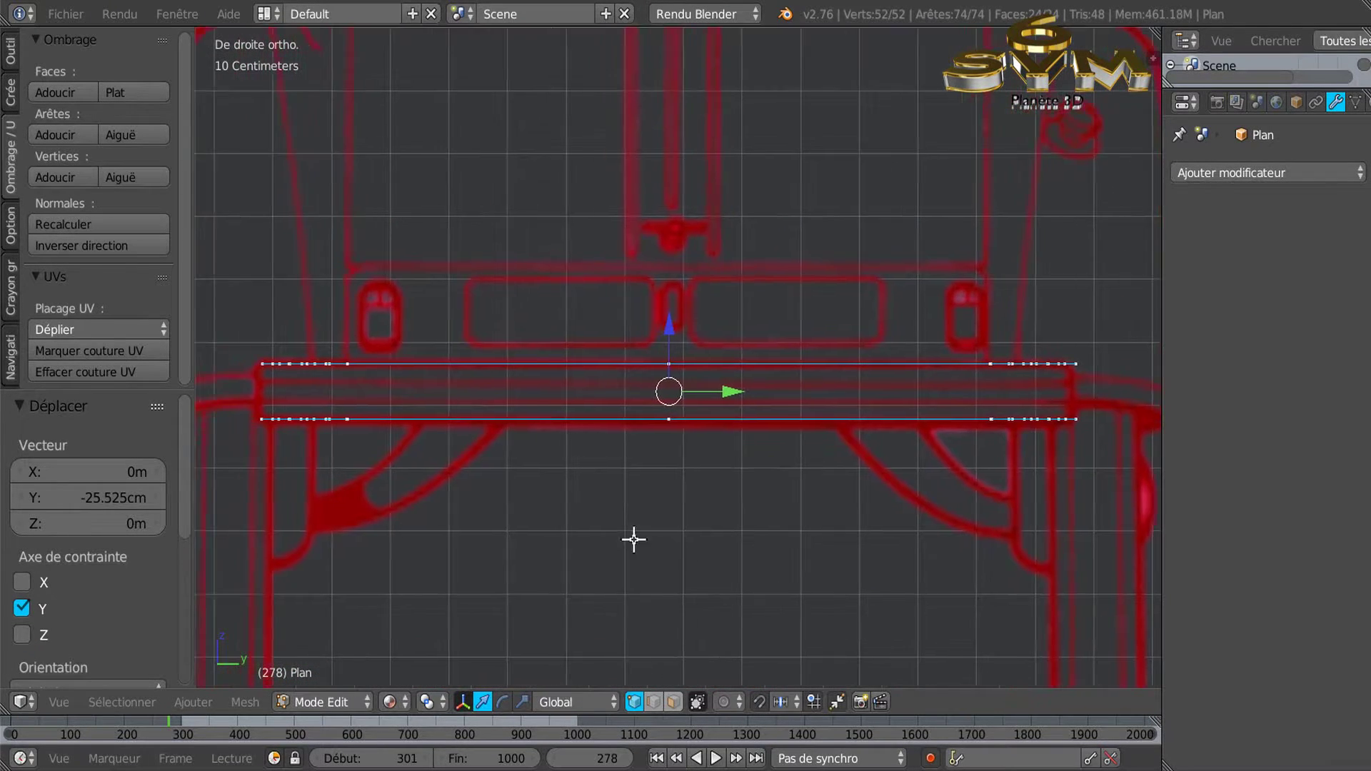
scroll(666, 541, "down", 1)
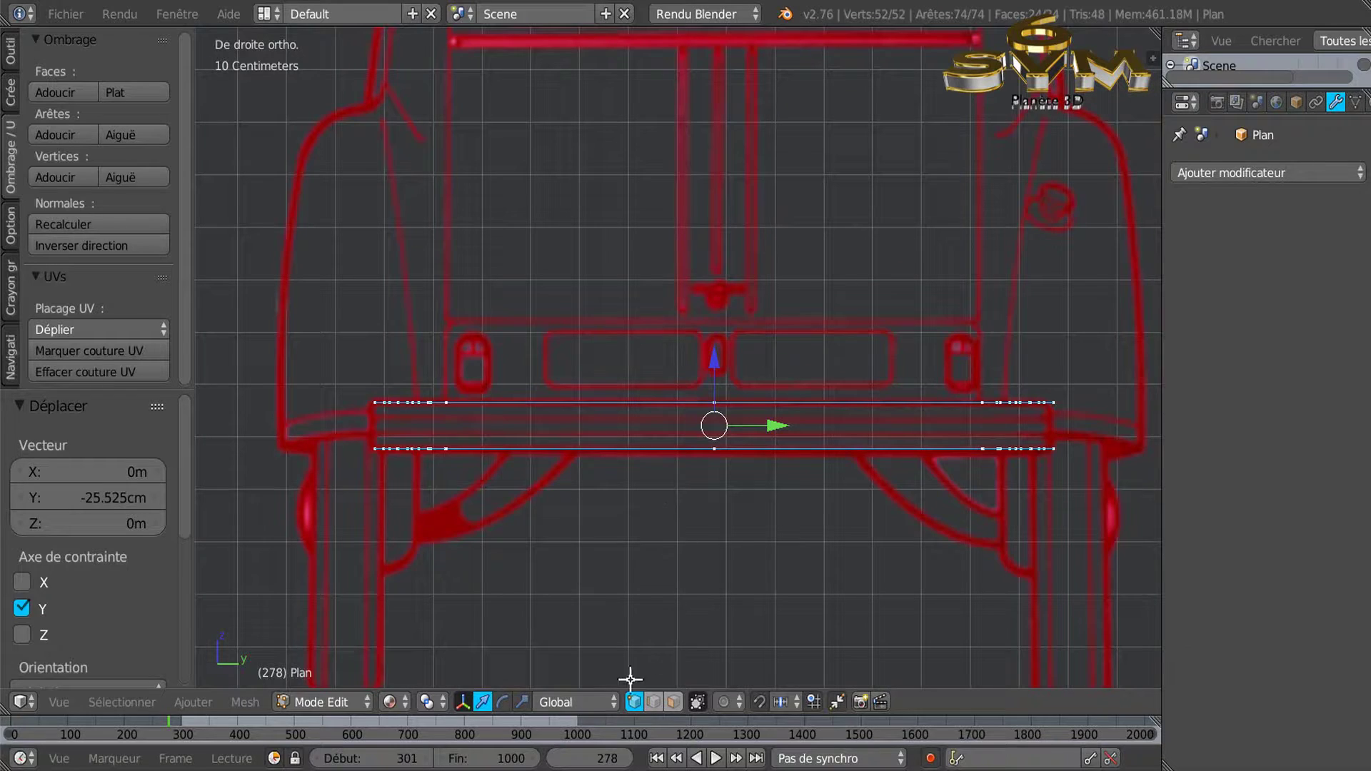
Scale both strips by about 1.056 along Z and move them about 1.8 mm down to match the drawn bumper's height
left_click(521, 701)
left_click_drag(714, 357, 714, 360)
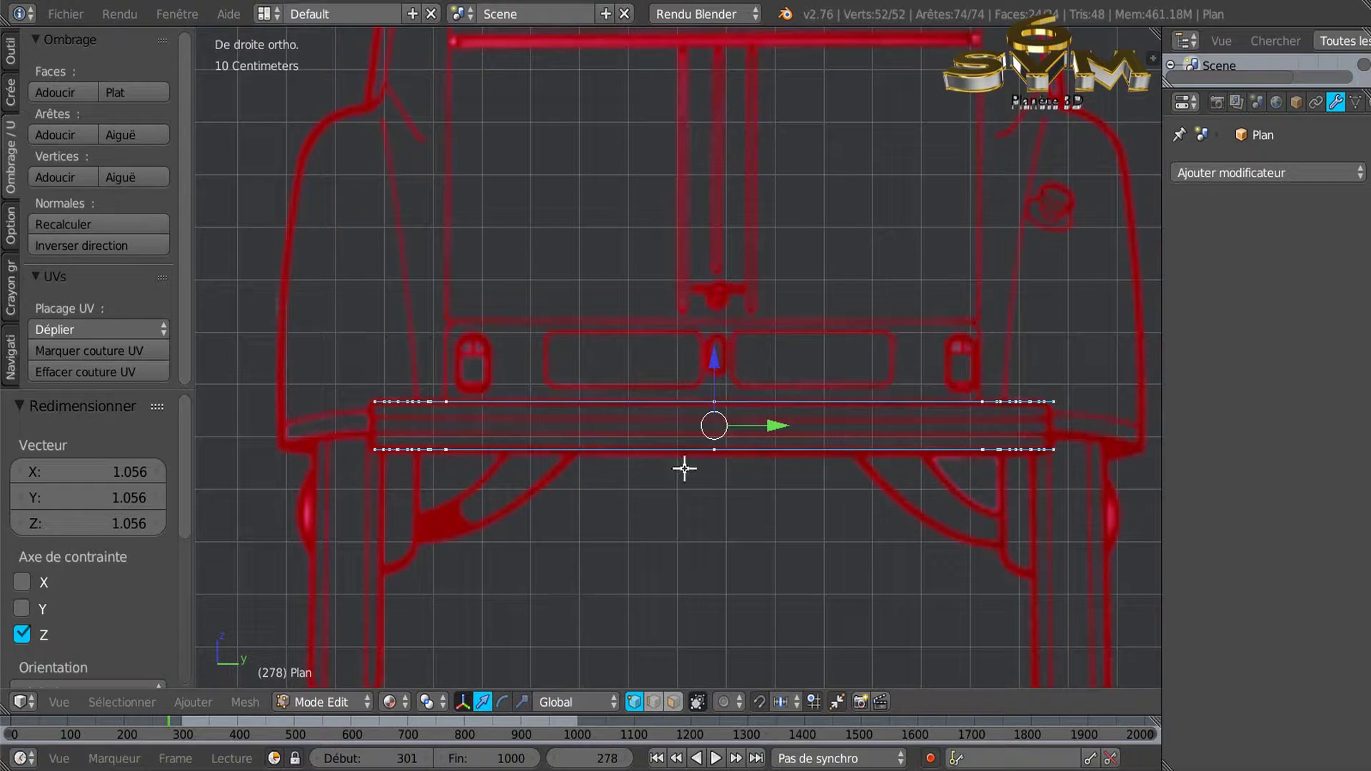
key("g")
key("z")
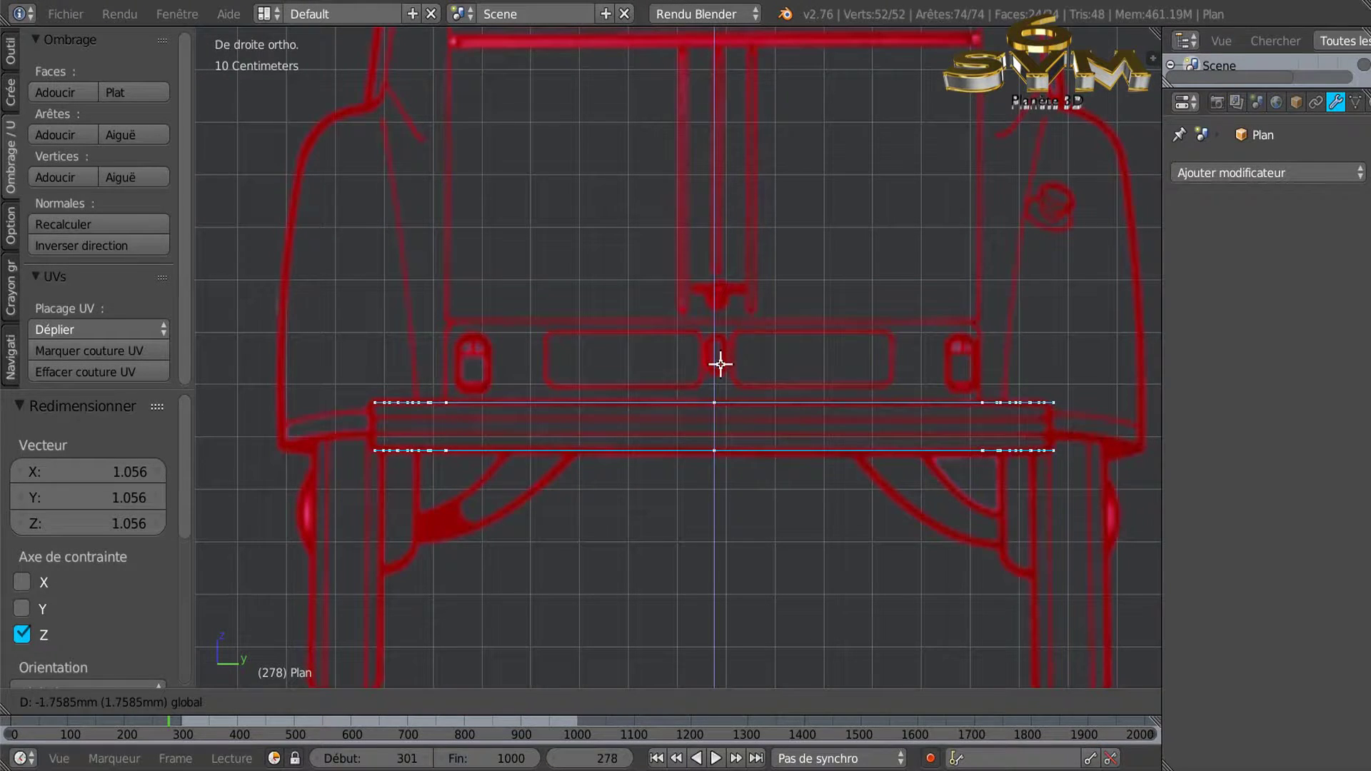
left_click(721, 364)
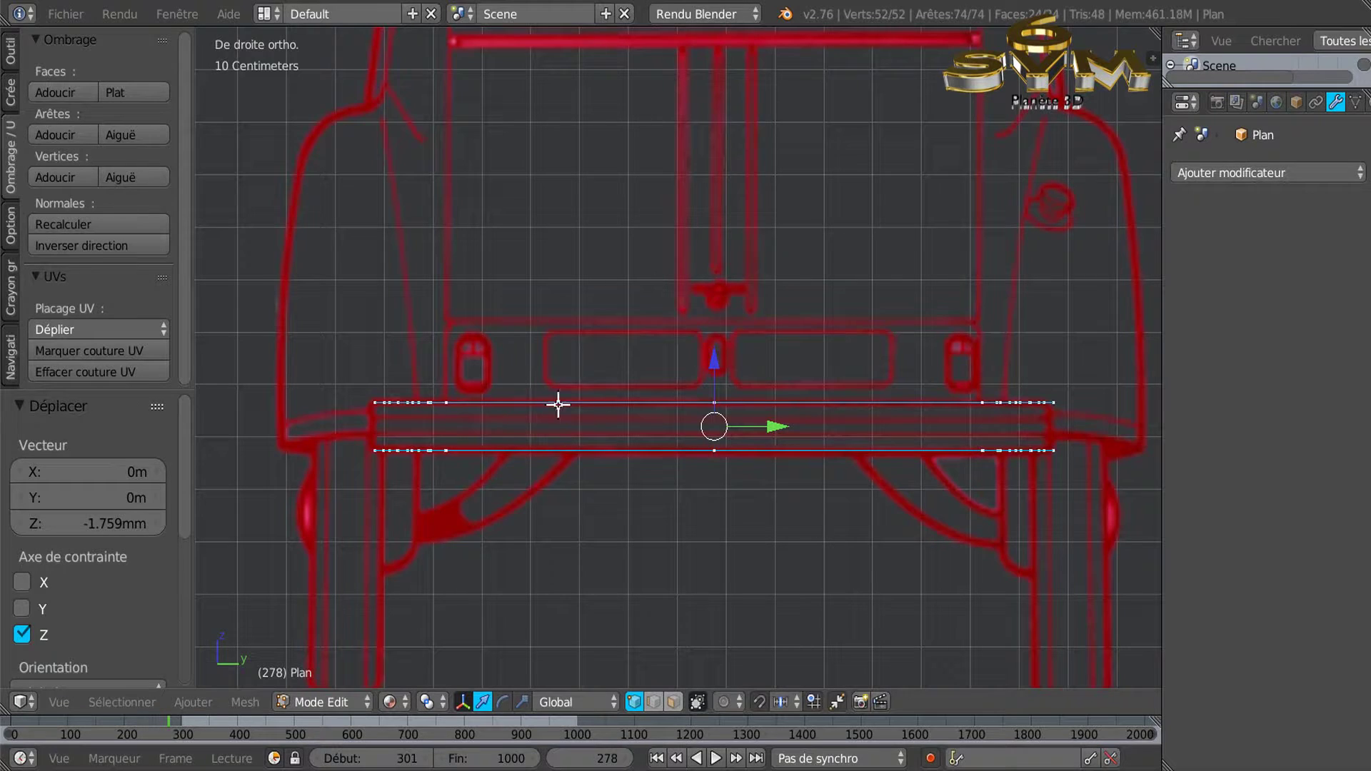
Select the outer edge loops of the upper and lower strips and join them with LoopTools Bridge
scroll(737, 439, "down", 1)
mouse_move(692, 582)
middle_mouse_down()
mouse_move(836, 550)
mouse_move(786, 560)
mouse_move(802, 539)
middle_mouse_up()
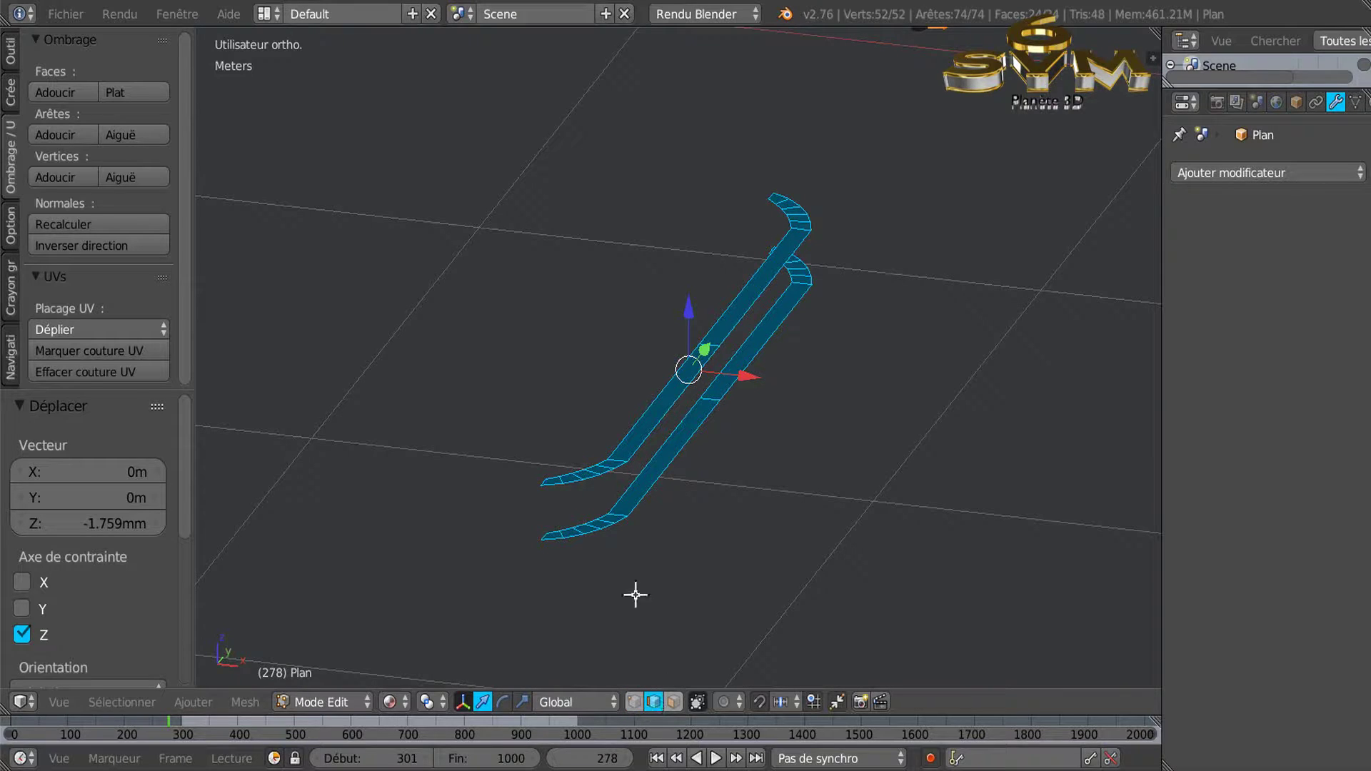
middle_click_drag(673, 602, 692, 554)
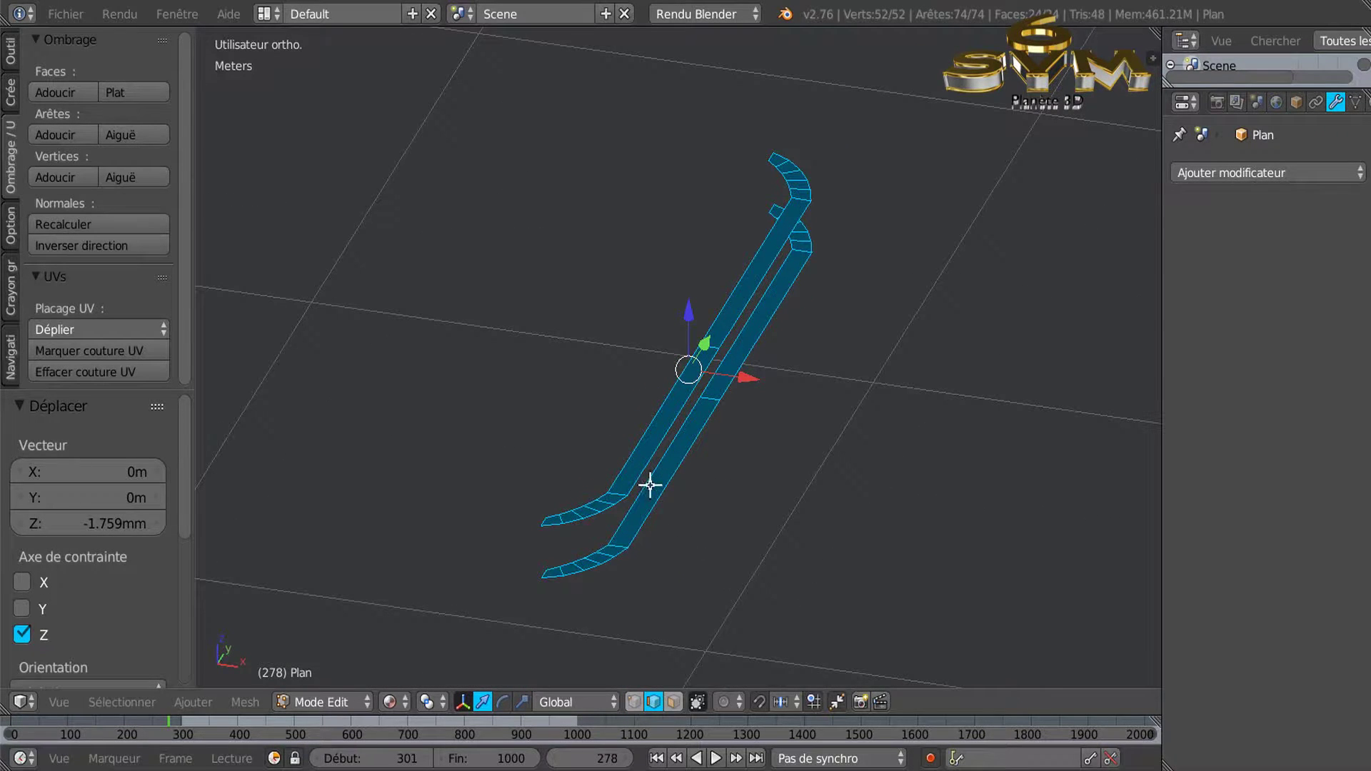
key("a")
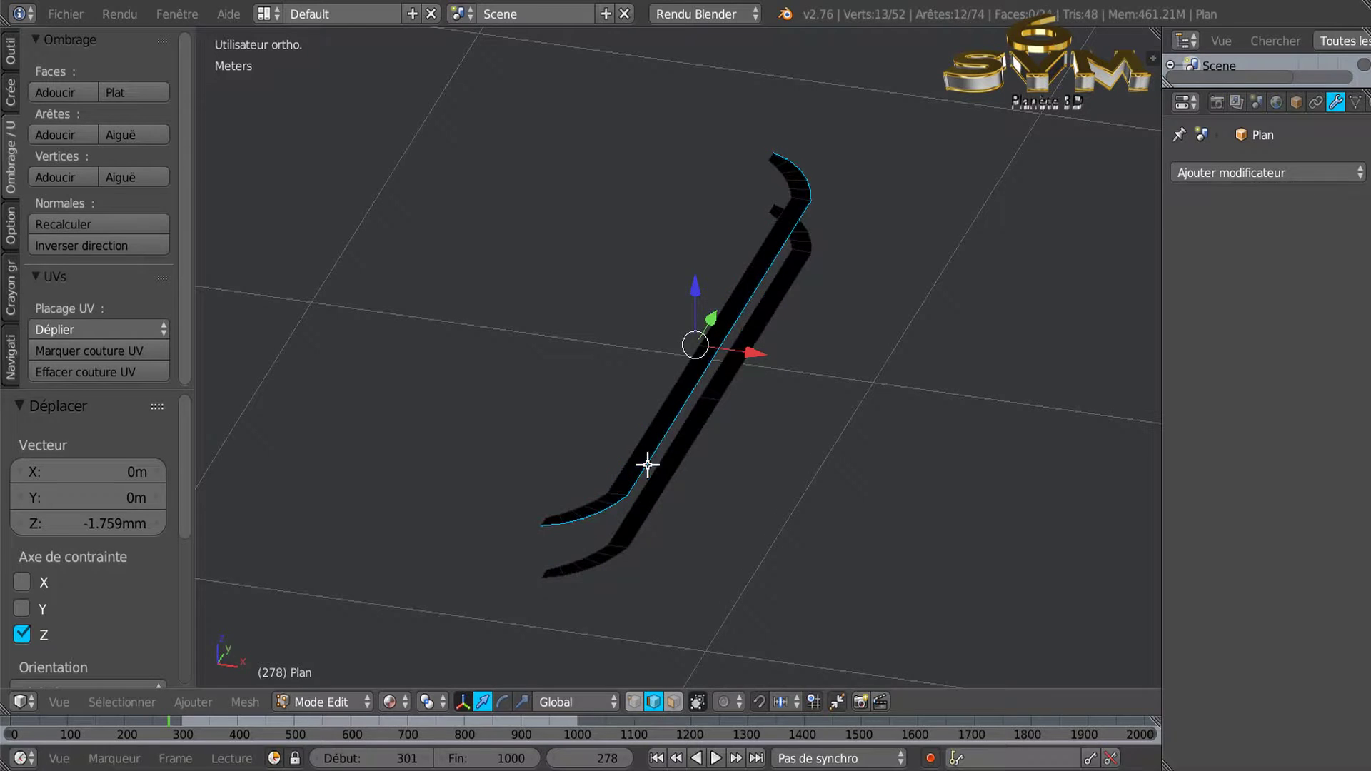
right_click(675, 483, "alt")
middle_click_drag(738, 498, 722, 456)
middle_click_drag(722, 514, 667, 468)
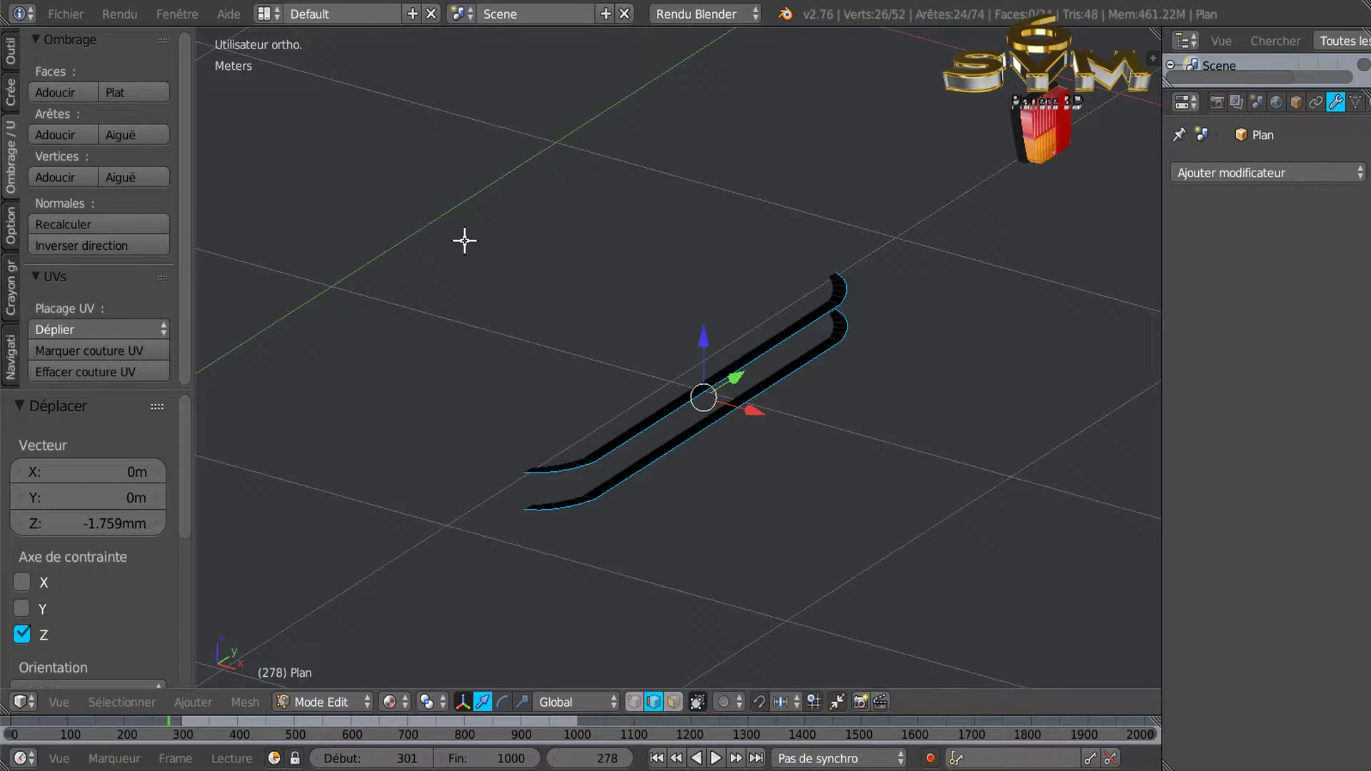
key("w")
mouse_move(367, 190)
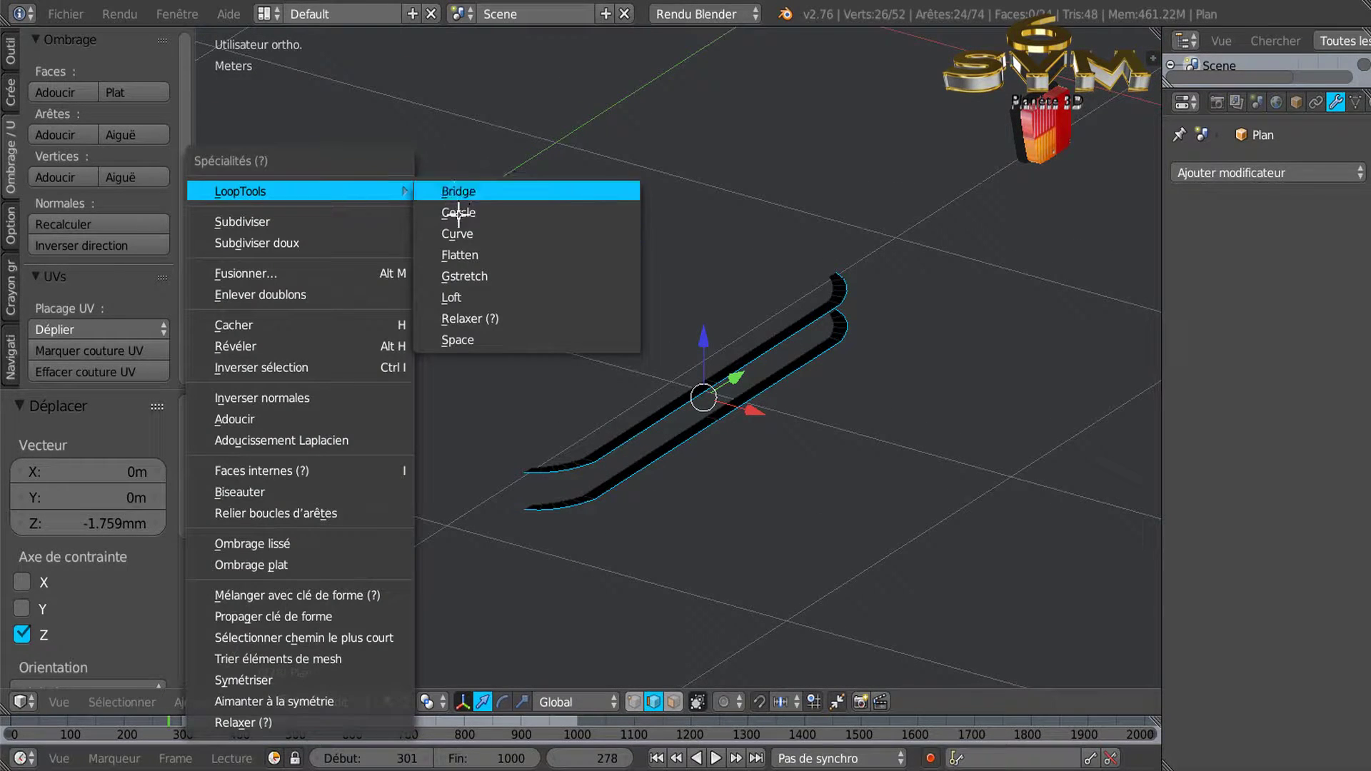
left_click(458, 191)
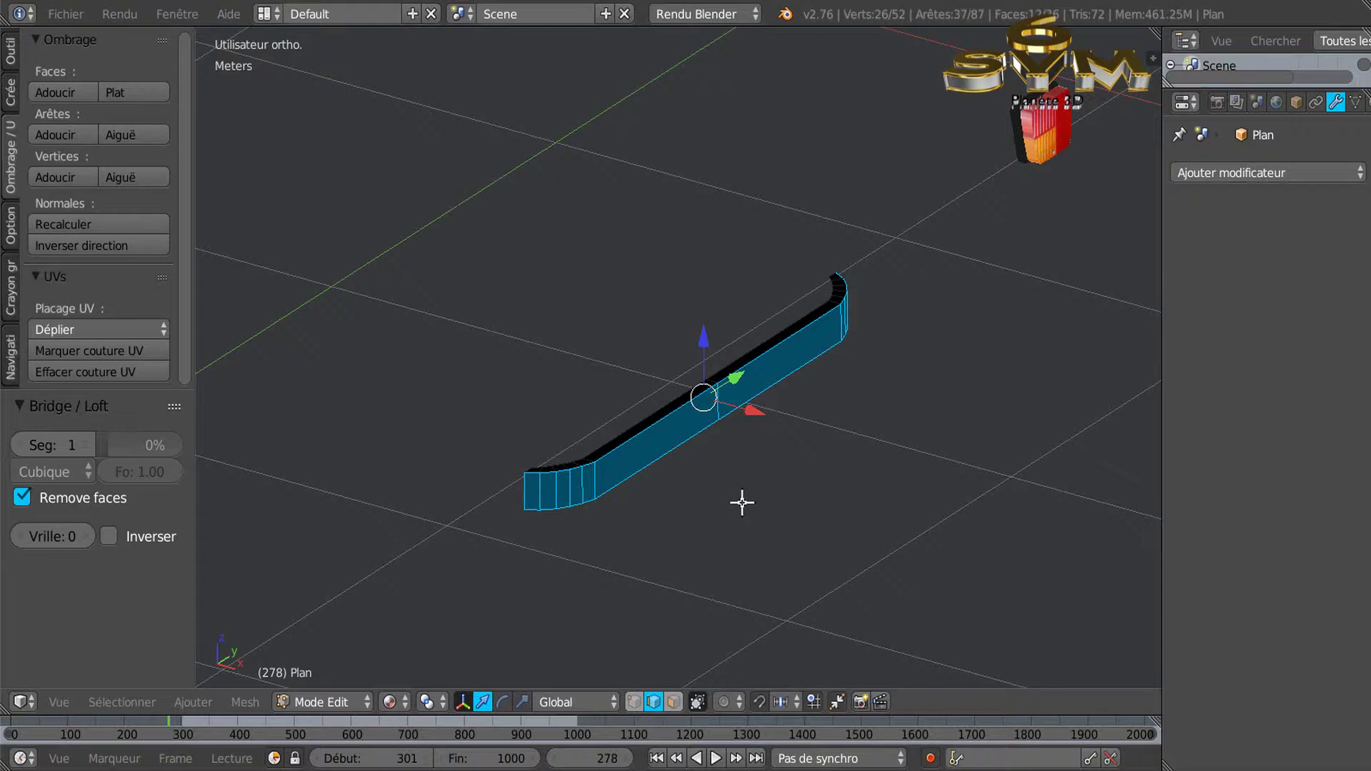
Set the viewport shading to Solid and view the bumper from an angle
middle_click_drag(742, 502, 630, 536)
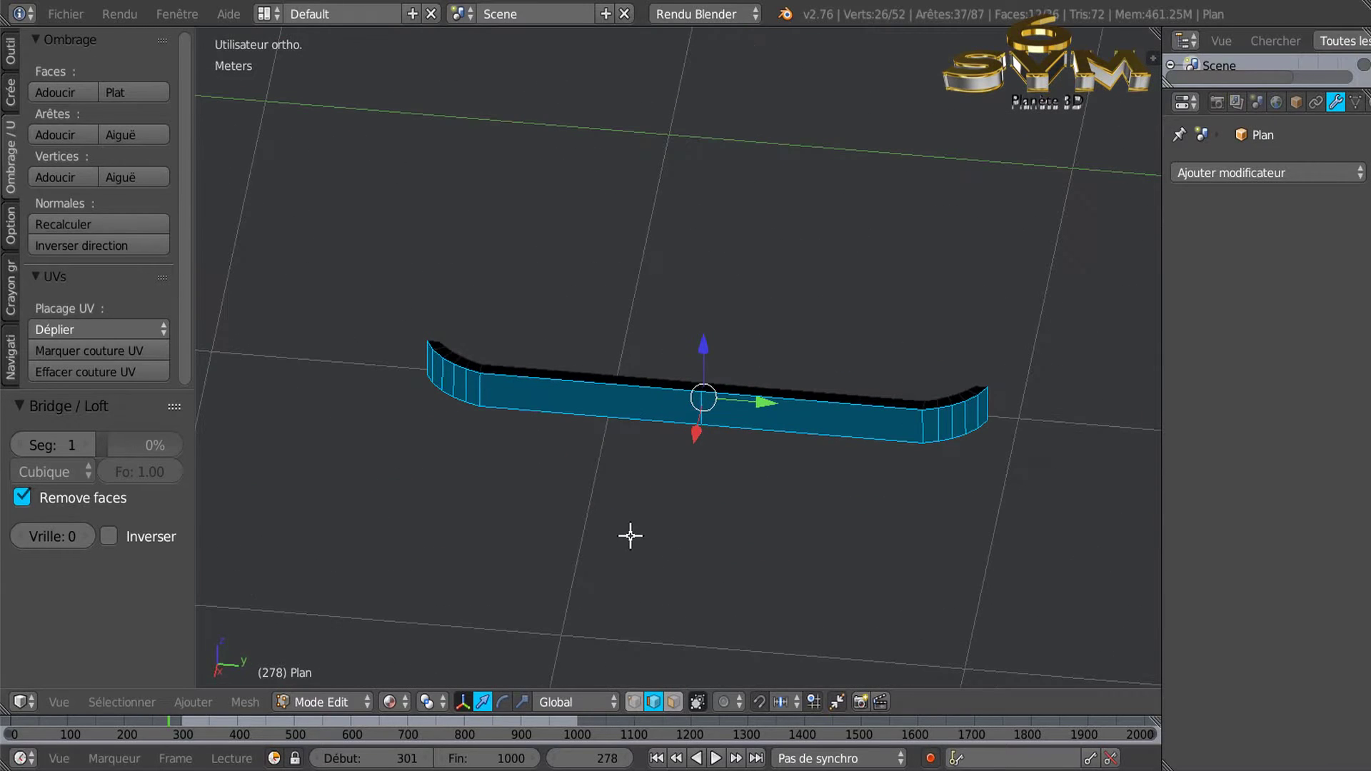
left_click(390, 702)
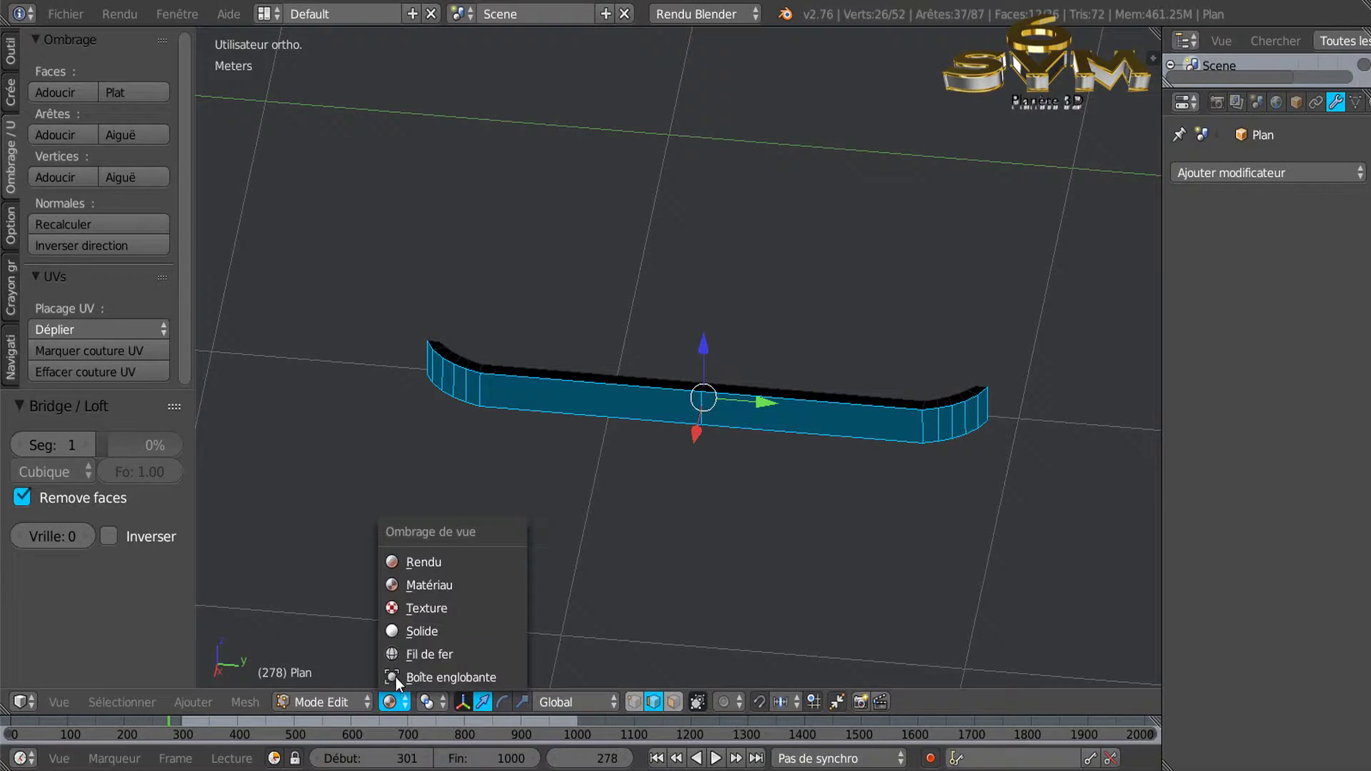
left_click(410, 631)
mouse_move(600, 564)
middle_mouse_down()
mouse_move(689, 566)
mouse_move(747, 535)
middle_mouse_up()
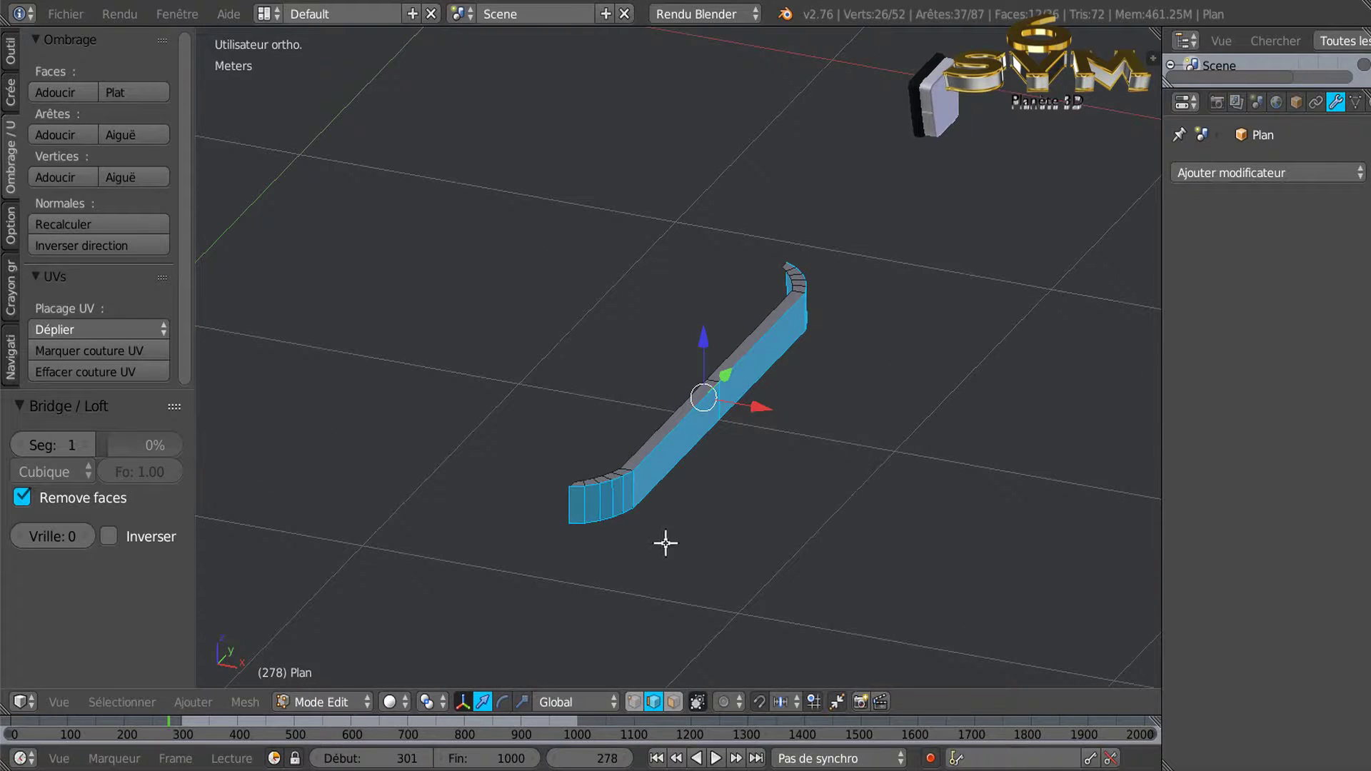
Add a loop cut with two evenly spaced cuts running lengthwise along the bumper's outer face
scroll(658, 529, "up", 5)
middle_click_drag(658, 530, 560, 527)
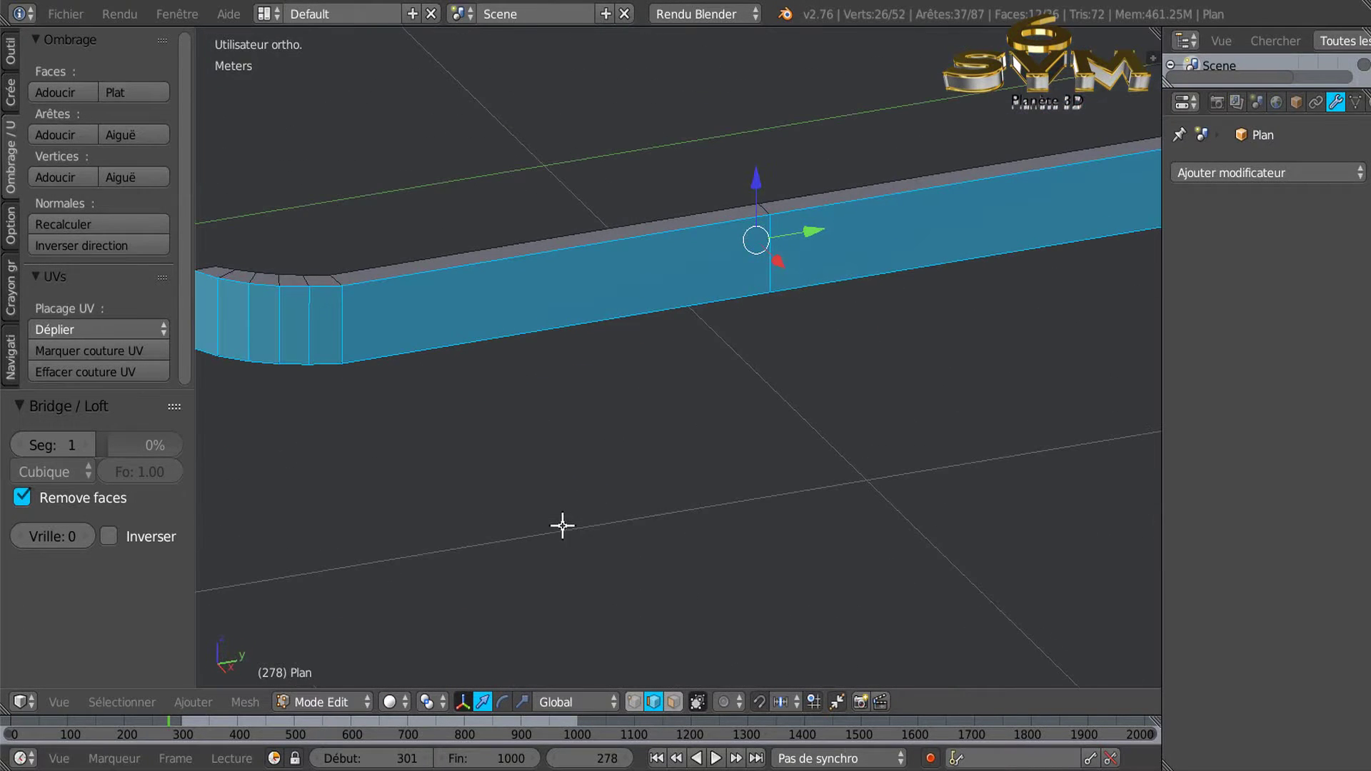
middle_click_drag(679, 511, 709, 521)
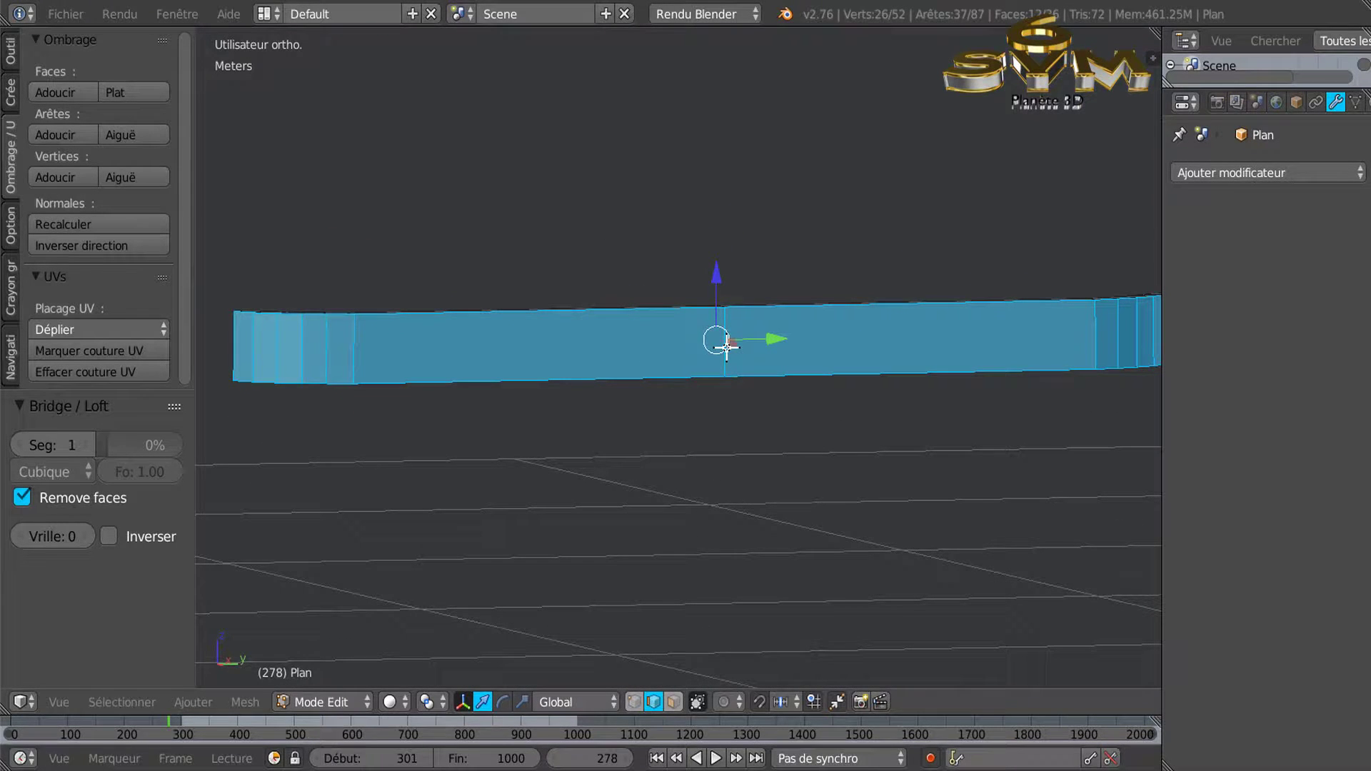
key("ctrl+r")
scroll(726, 346, "up", 1)
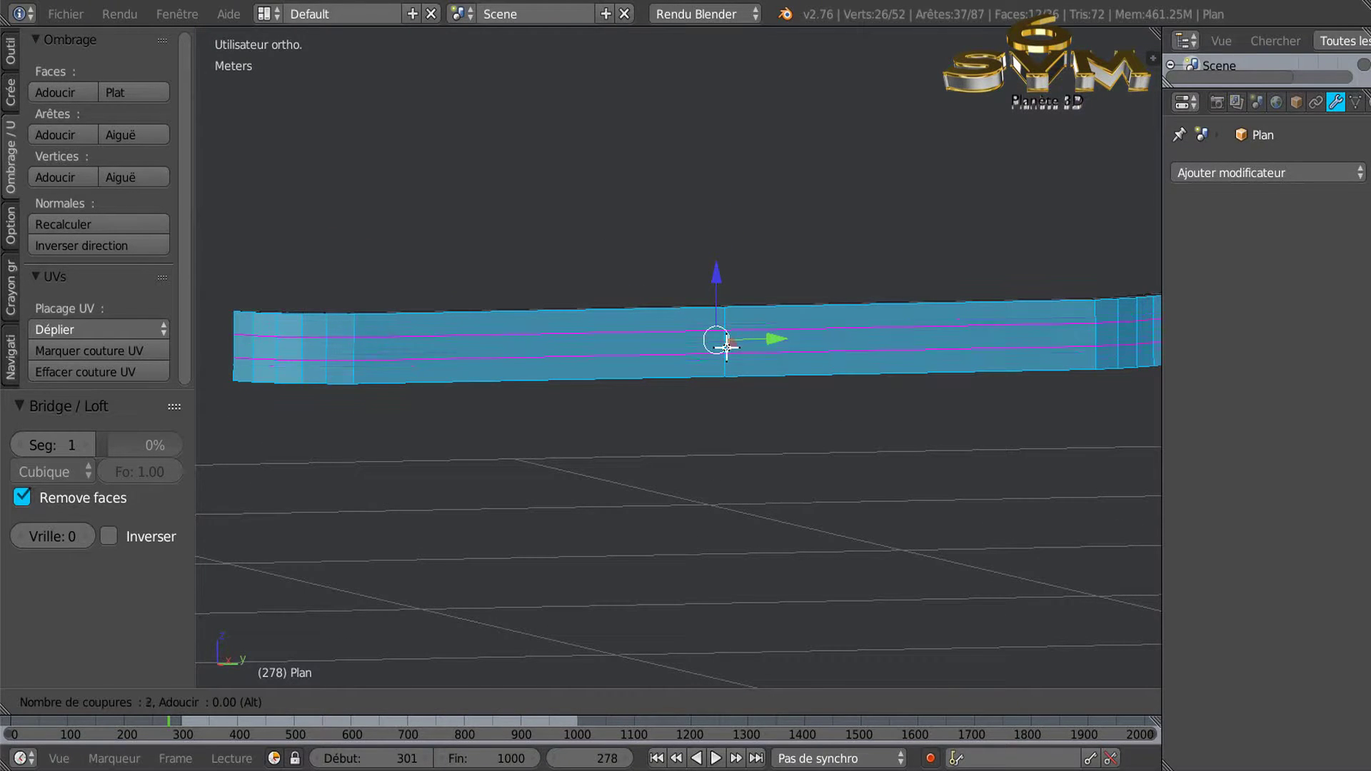
left_click(726, 346)
right_click(727, 347)
Spread the two new edge loops apart by scaling them about 1.63 along Z
middle_click_drag(786, 458, 722, 459)
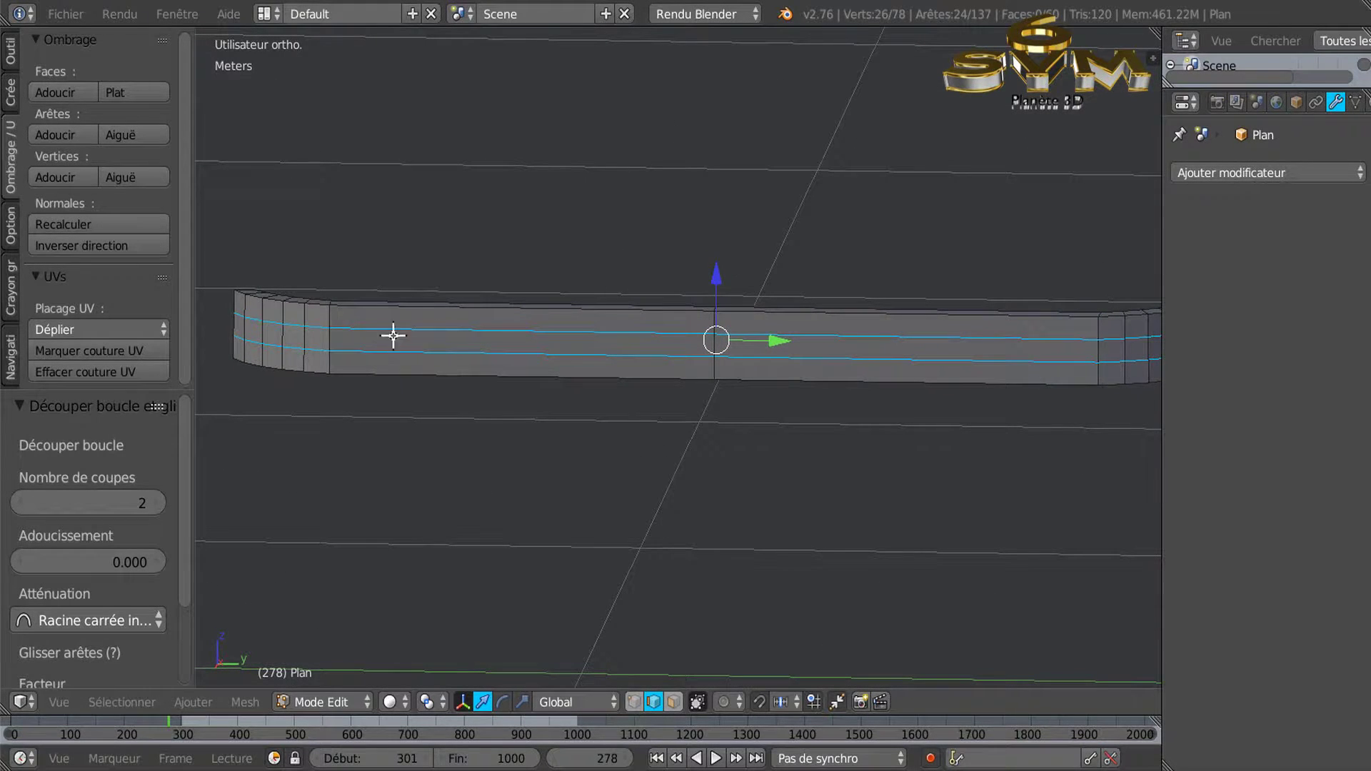
scroll(839, 472, "down", 3)
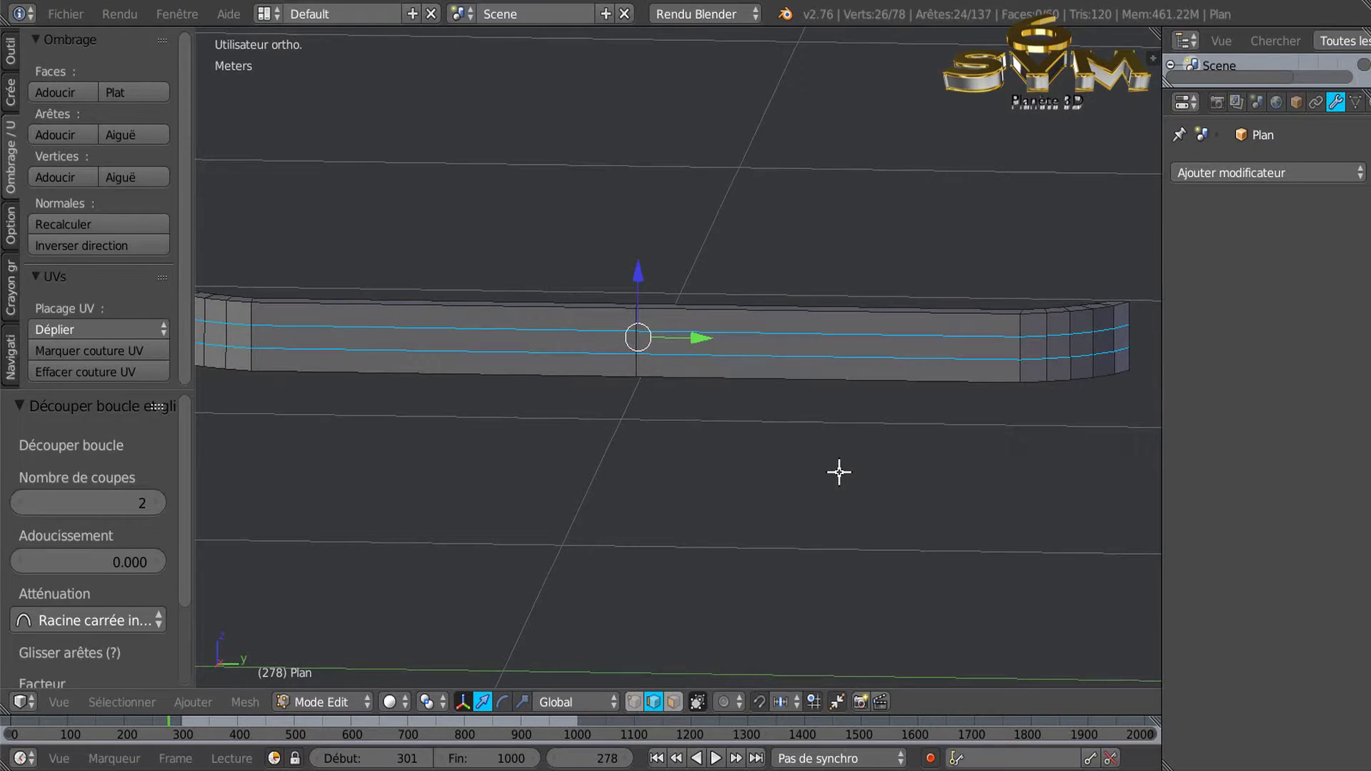
scroll(842, 469, "up", 2)
scroll(732, 391, "up", 2)
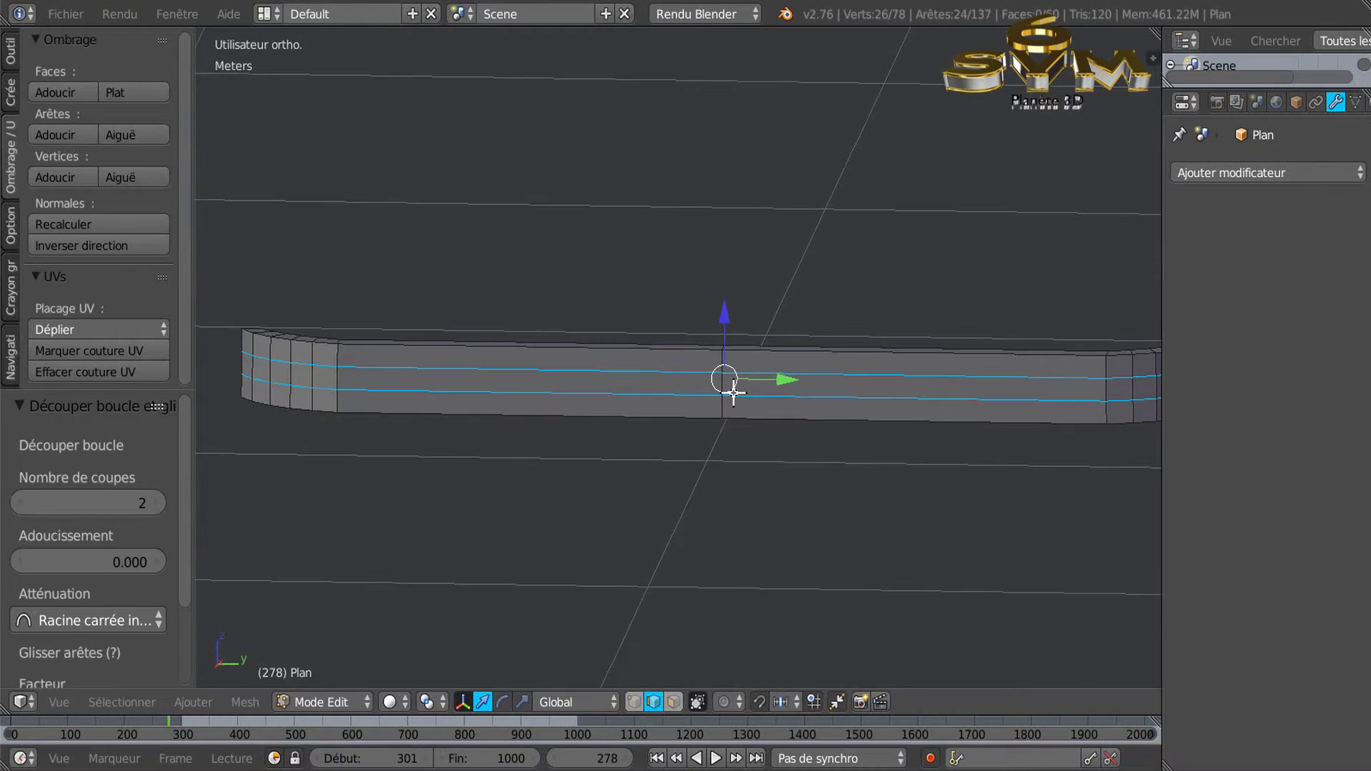
left_click(524, 700)
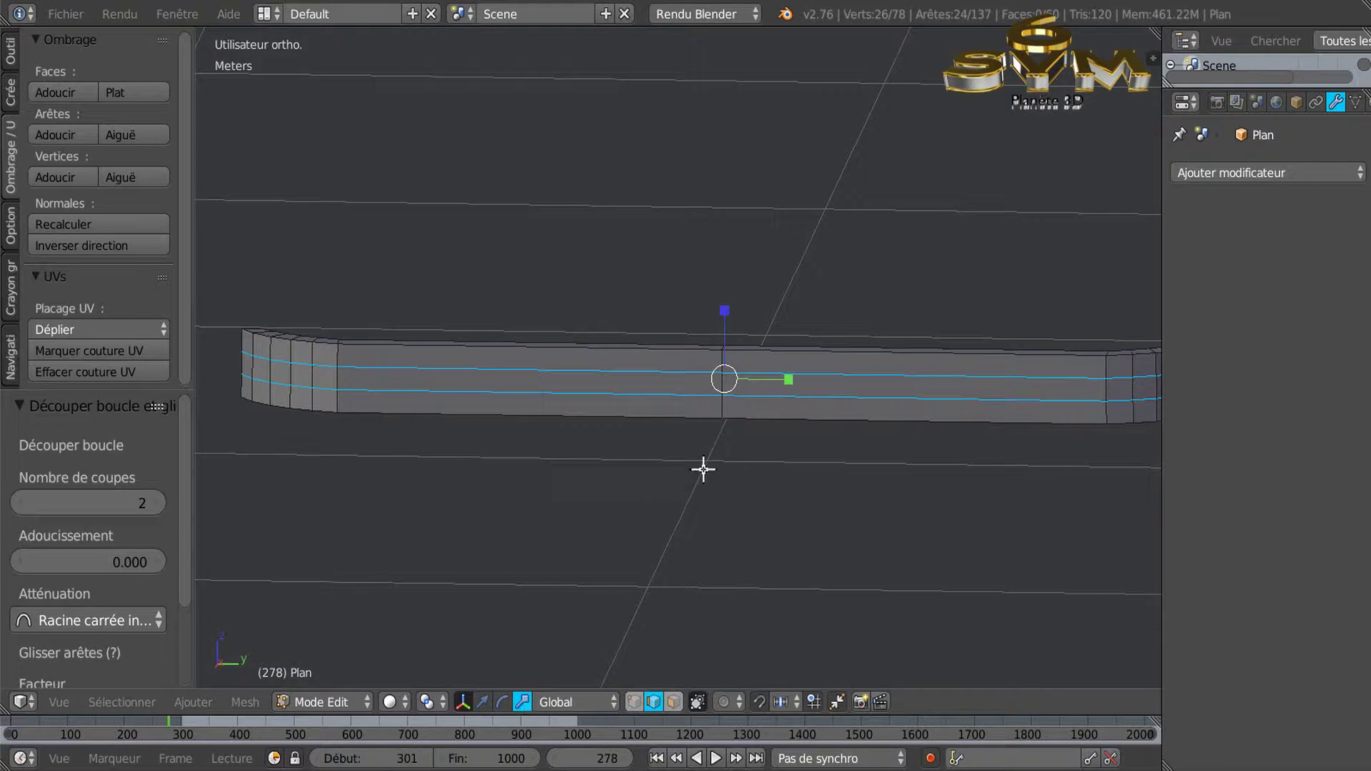
left_click_drag(726, 312, 738, 271)
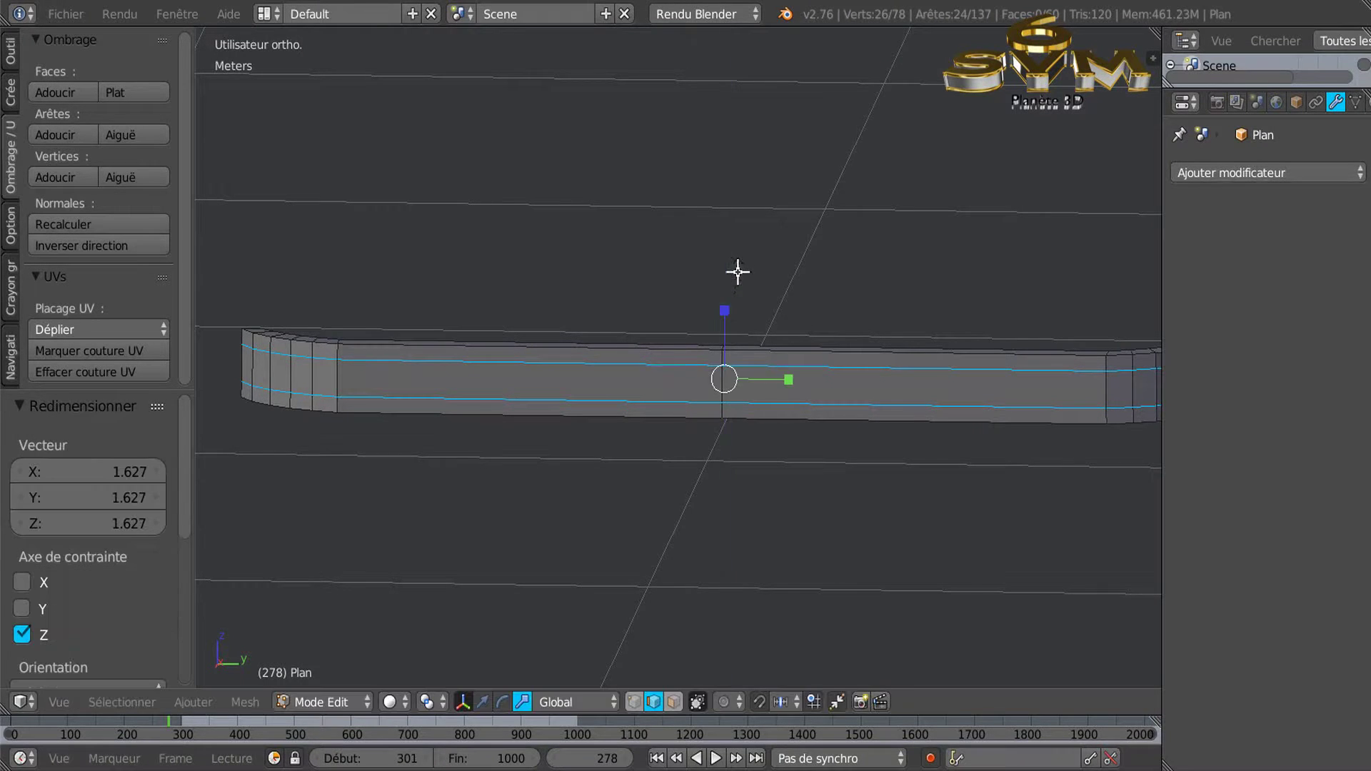
Select the middle face loop along the bumper's outer face and extrude it in place without any offset
scroll(656, 438, "down", 2)
middle_click_drag(566, 468, 683, 465)
scroll(617, 463, "up", 3)
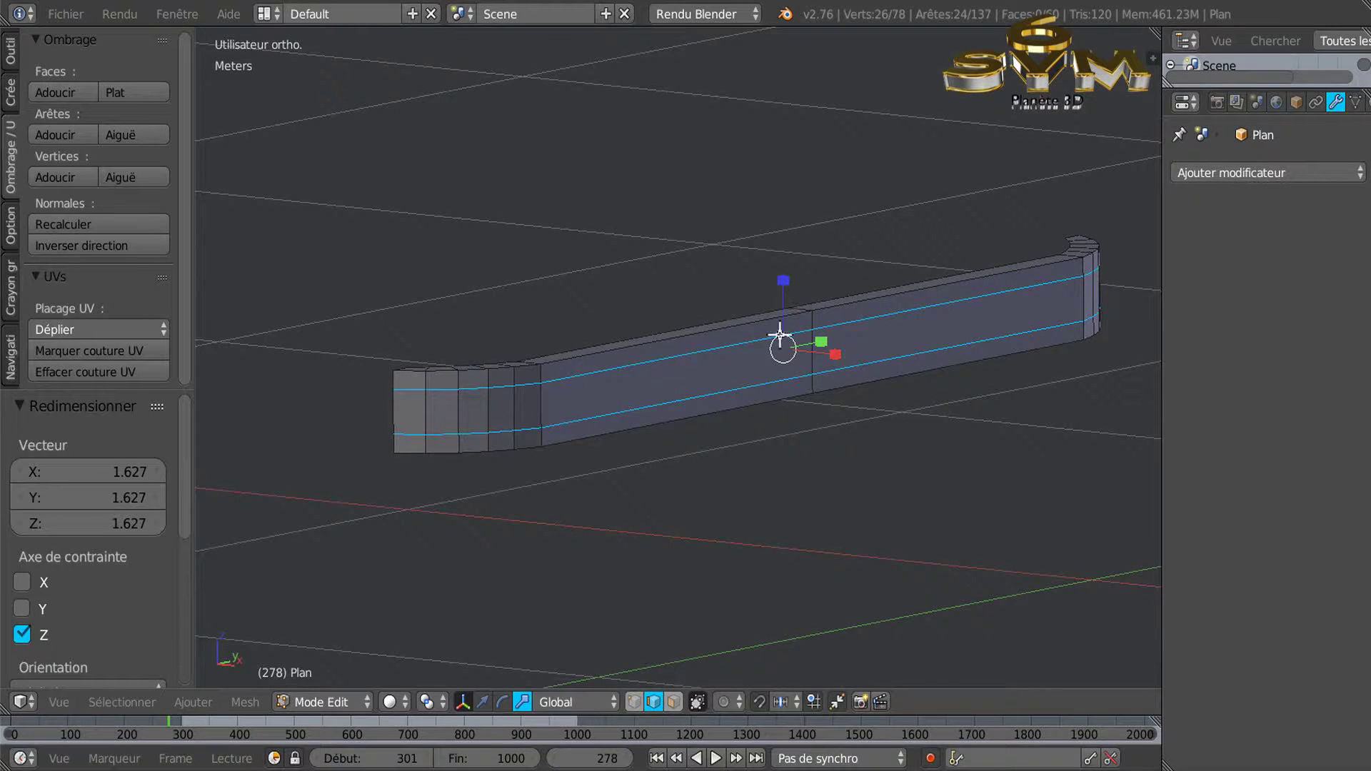
mouse_move(660, 478)
middle_mouse_down()
mouse_move(701, 473)
mouse_move(678, 491)
middle_mouse_up()
left_click(672, 703)
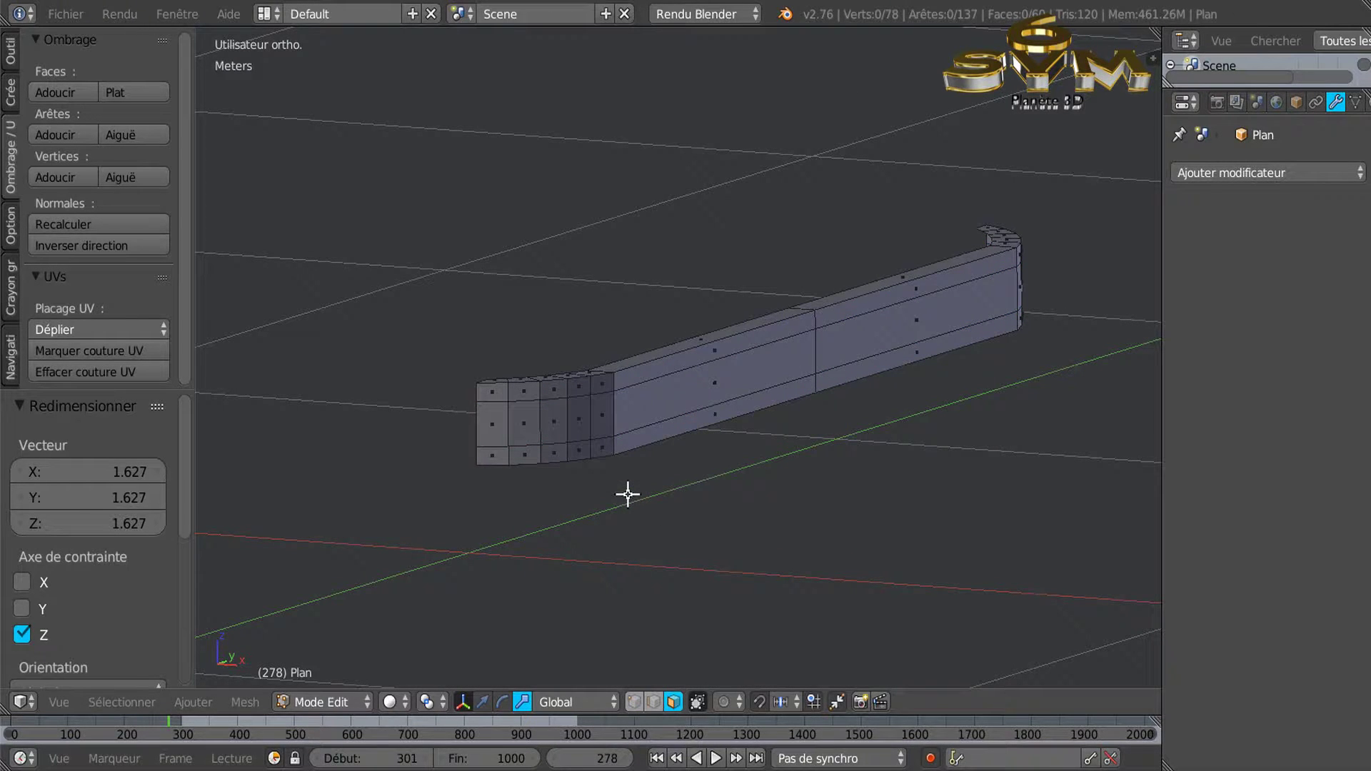
right_click(614, 411, "alt")
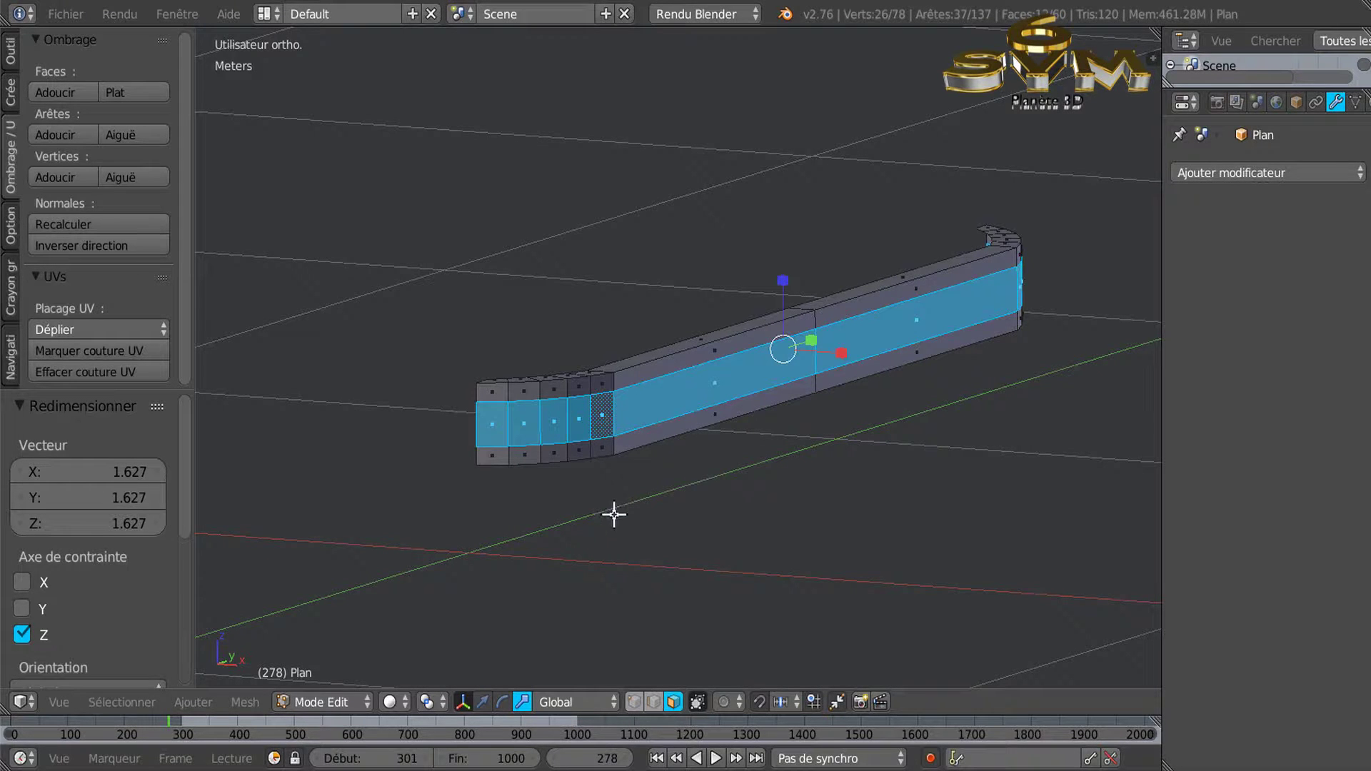
middle_click_drag(652, 508, 714, 554)
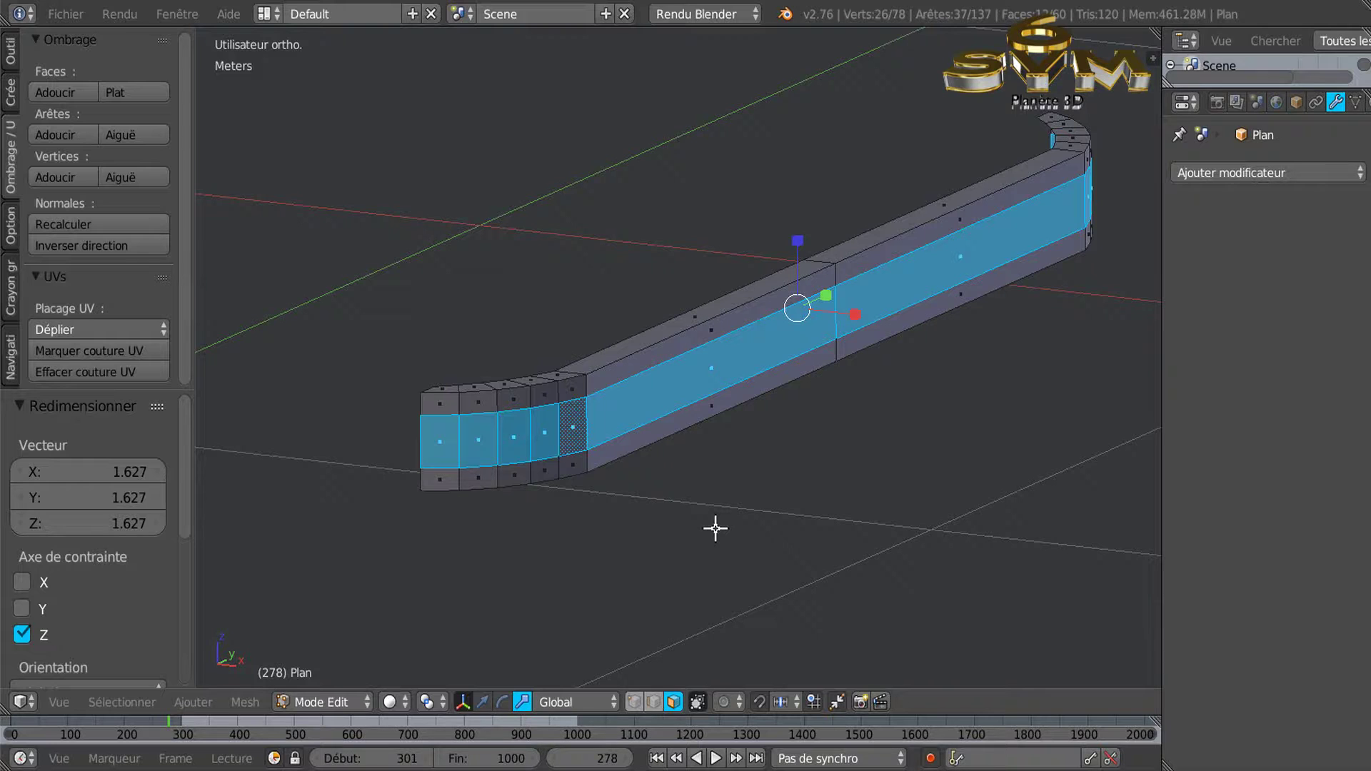
key("e")
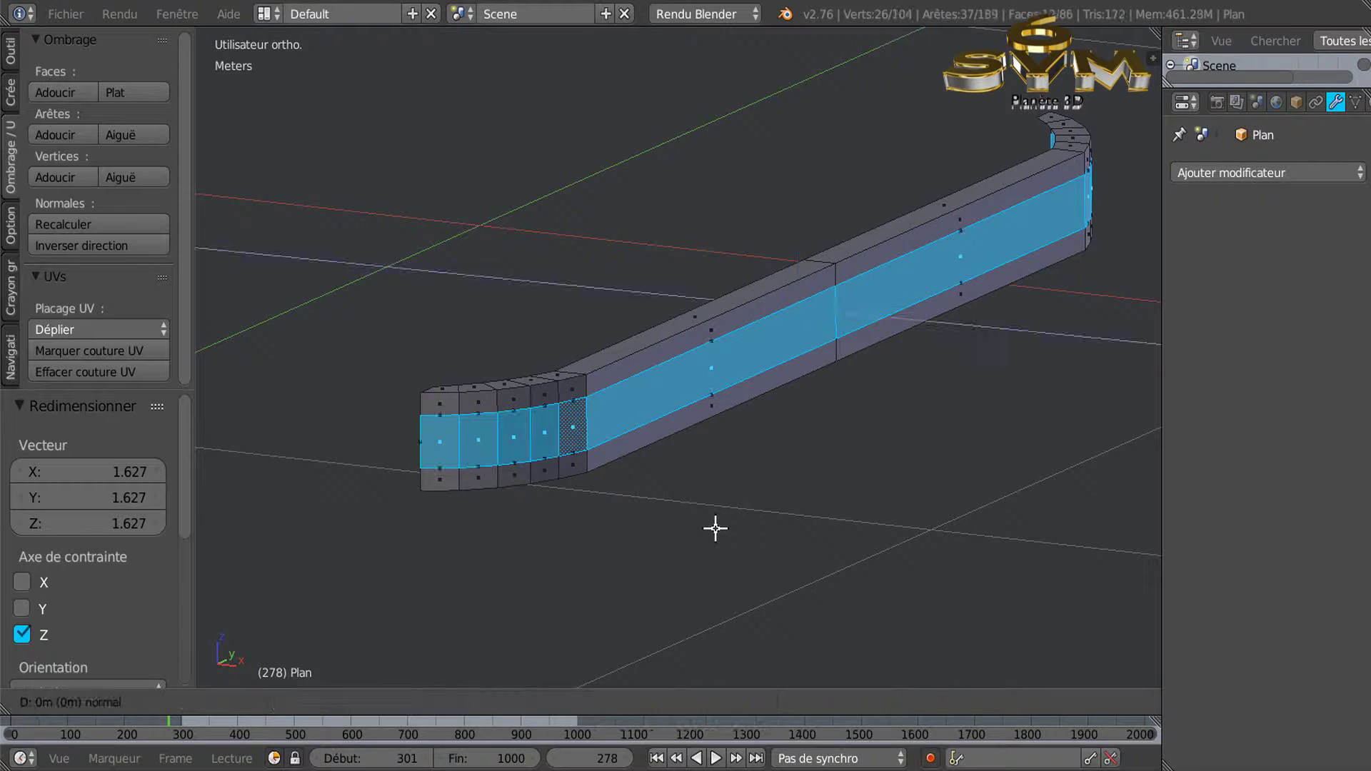
key("s")
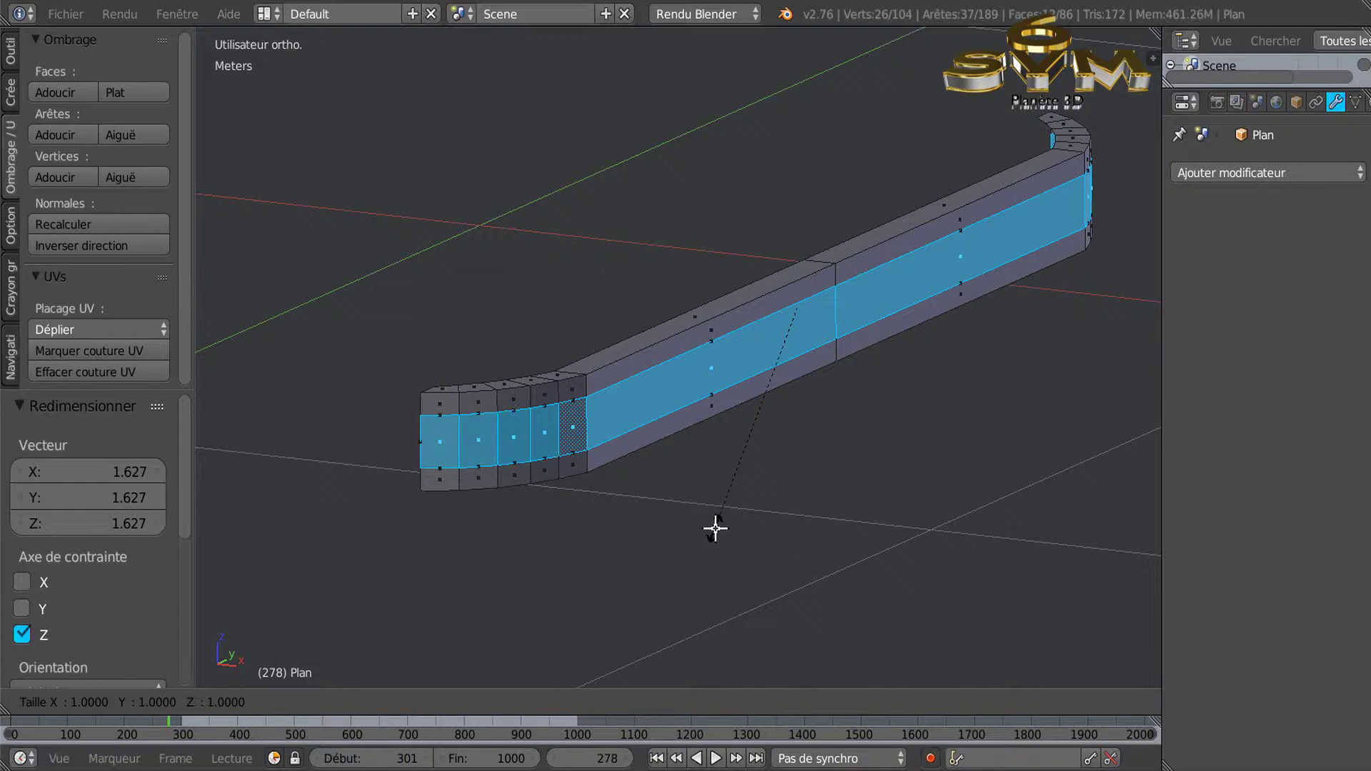
key("Escape")
middle_click_drag(757, 493, 725, 500)
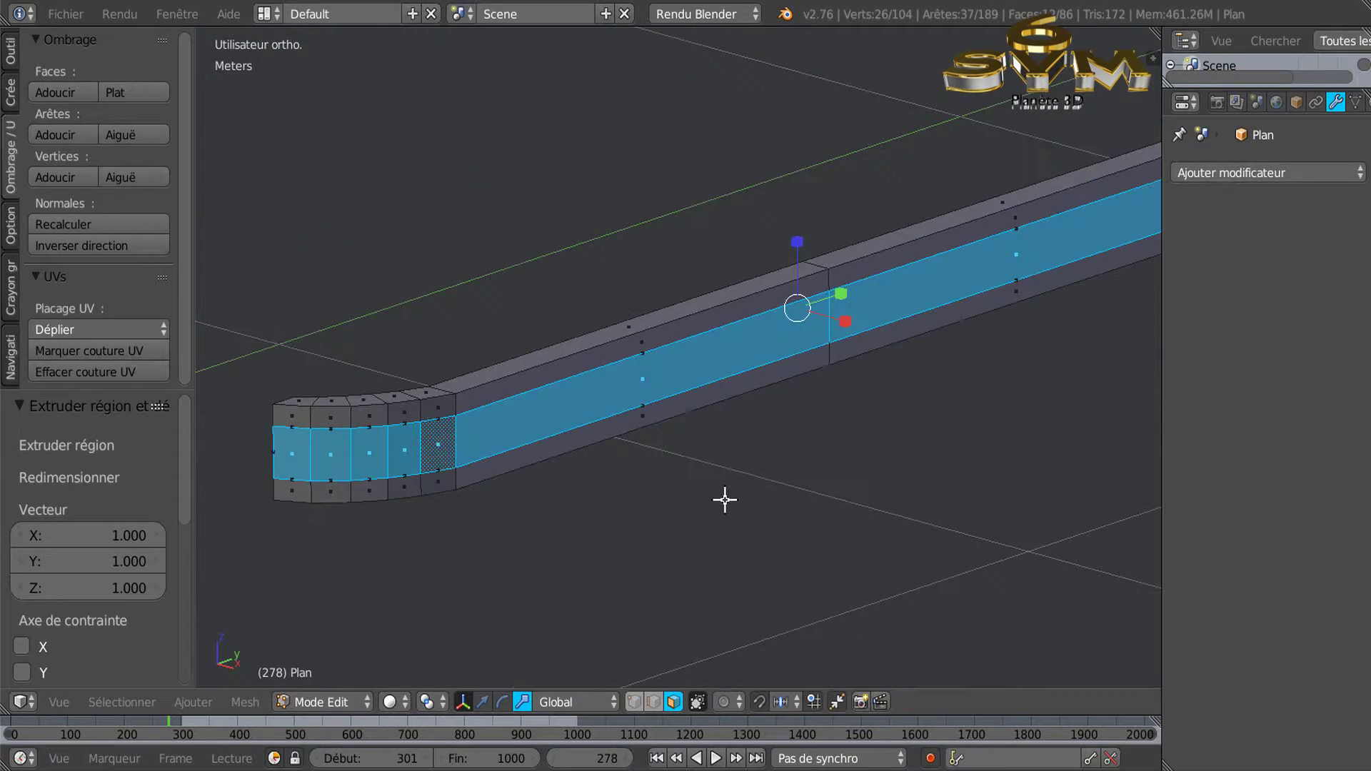
Try scaling the extruded middle strip by about 0.94 along Y, and undo that scaling
middle_click_drag(830, 399, 790, 407)
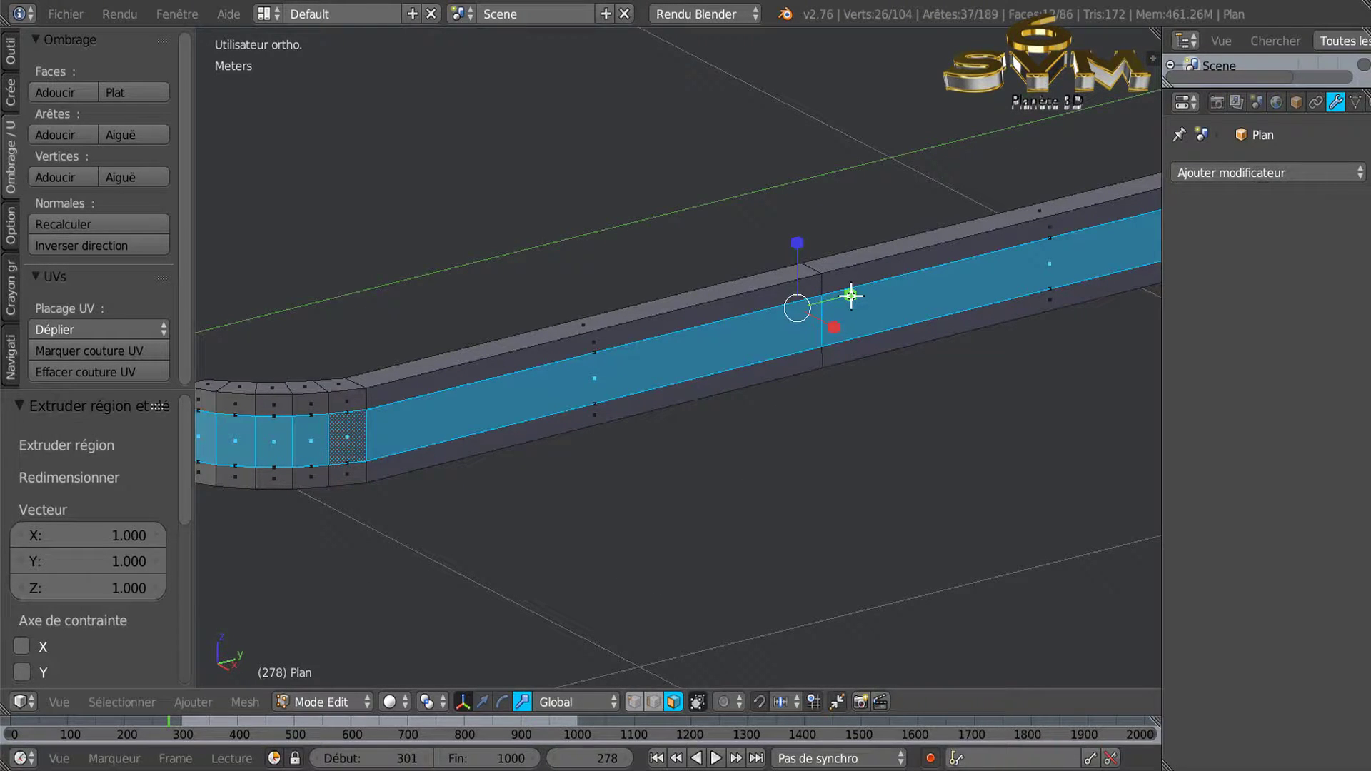
left_click_drag(851, 295, 852, 297)
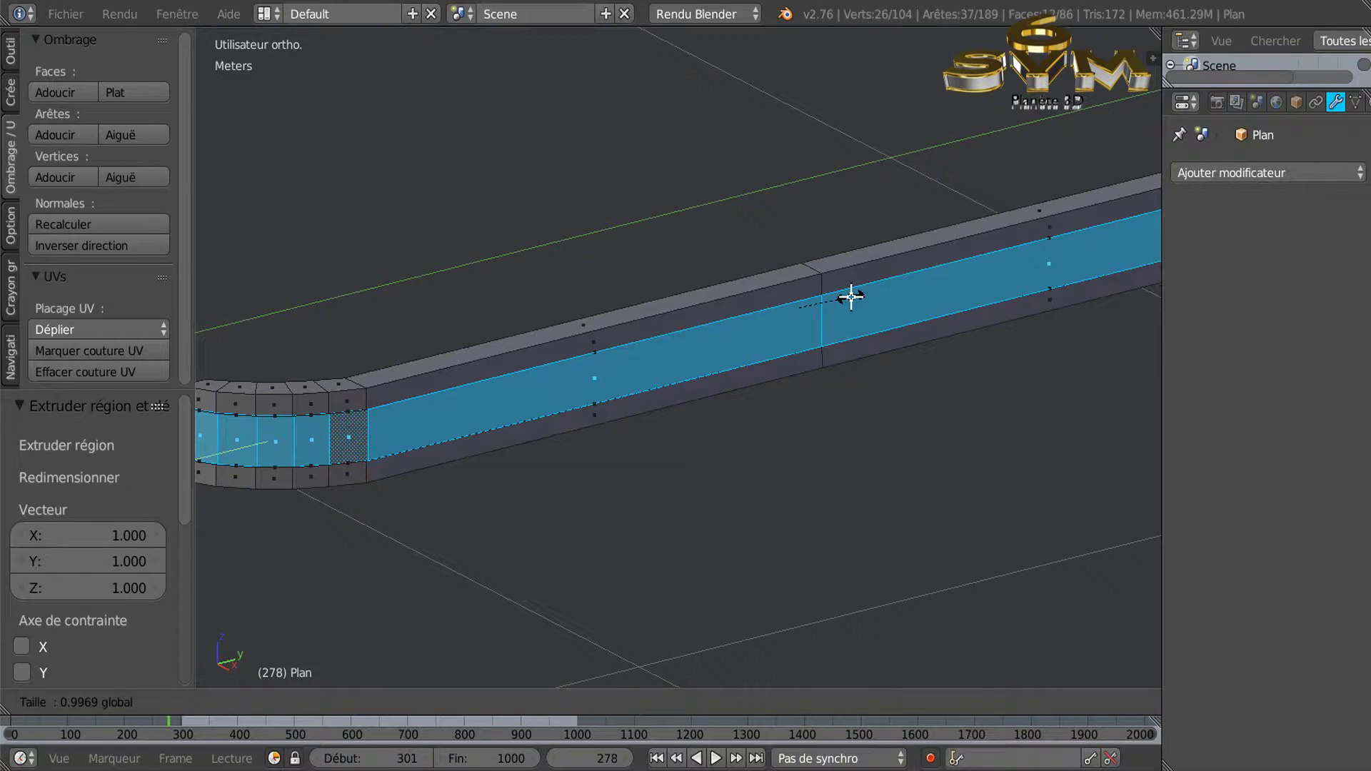
left_click_drag(851, 297, 821, 318)
middle_click_drag(769, 450, 781, 453)
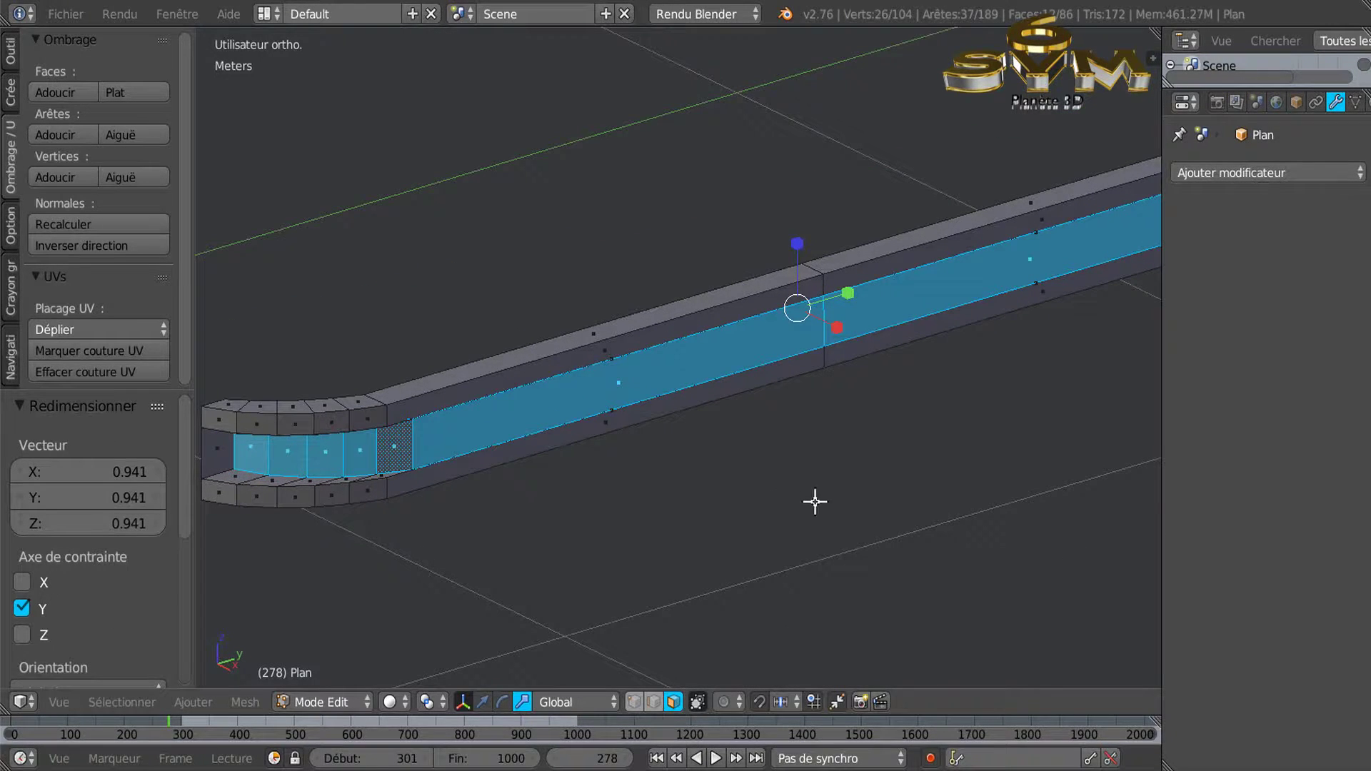
key("s")
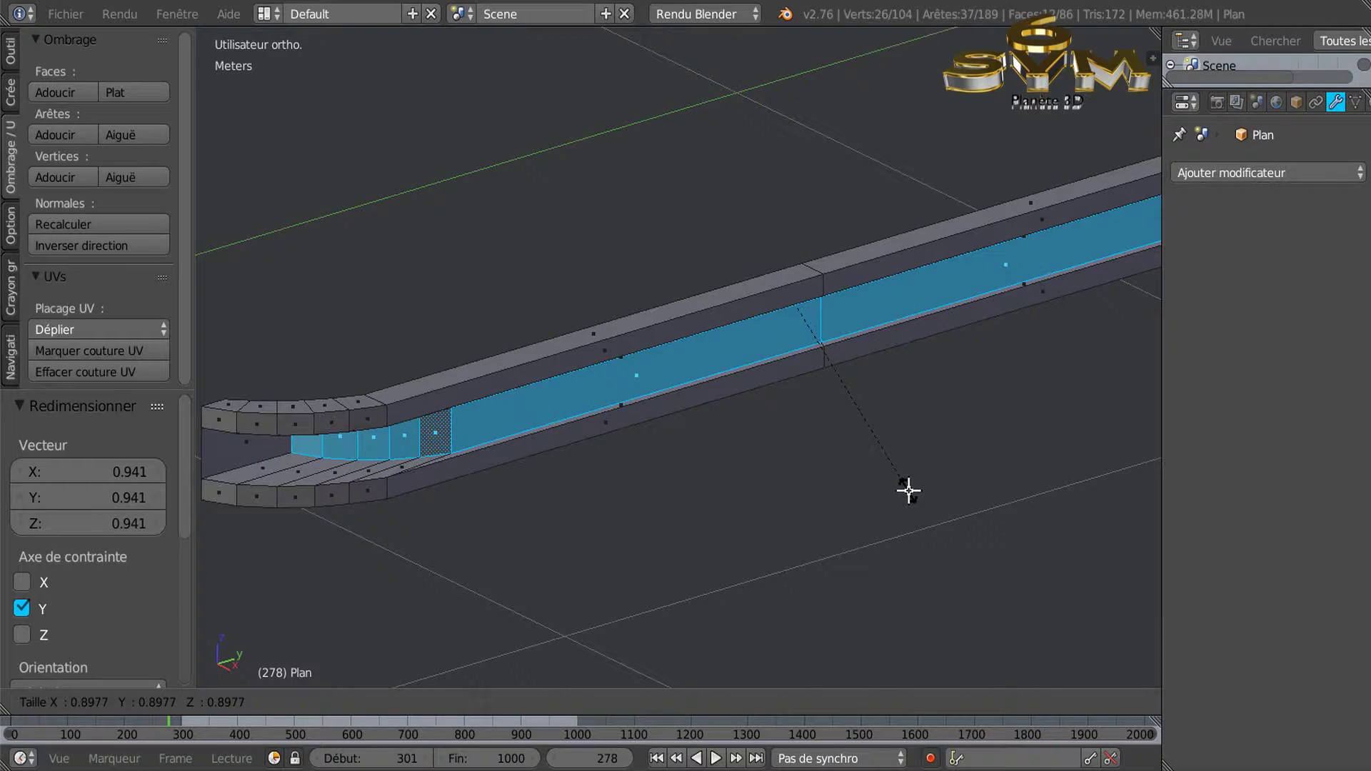
left_click_drag(917, 504, 892, 466)
right_click(890, 468)
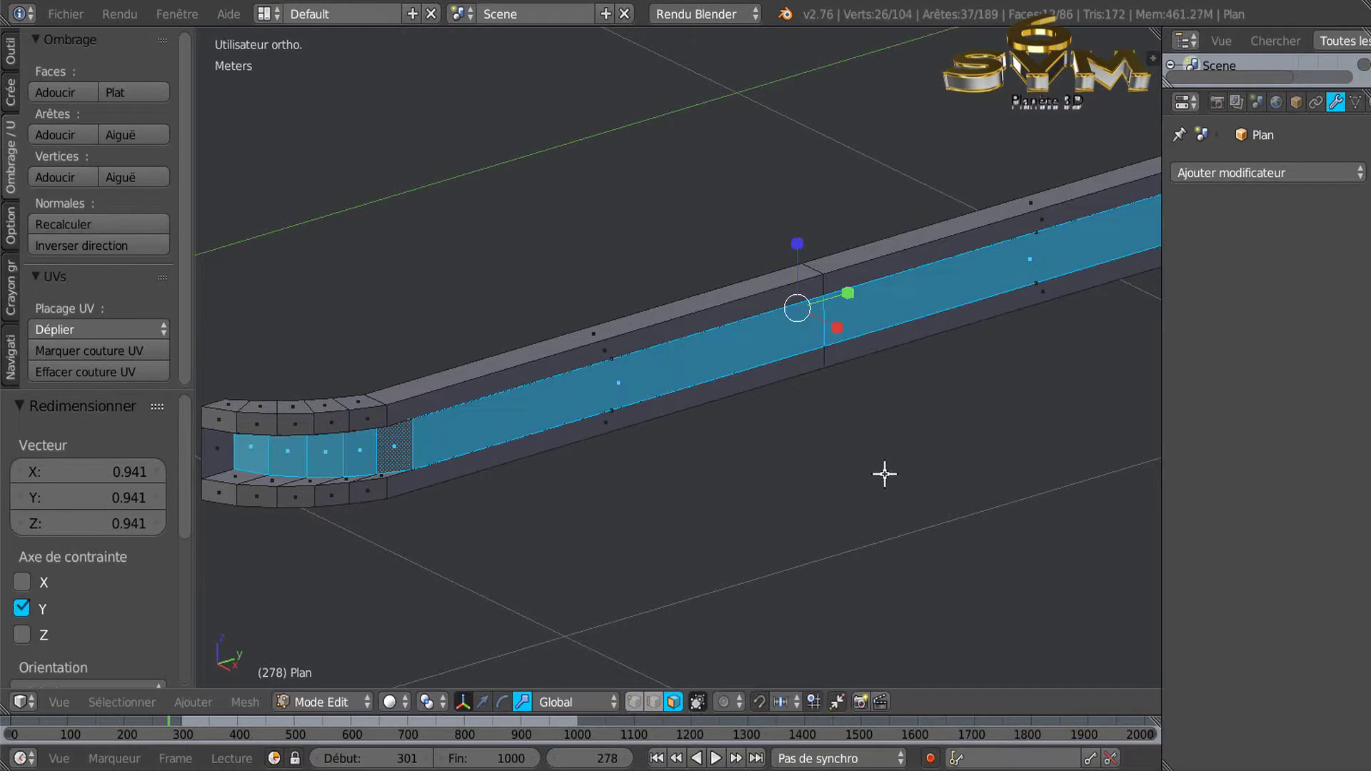
key("ctrl+z")
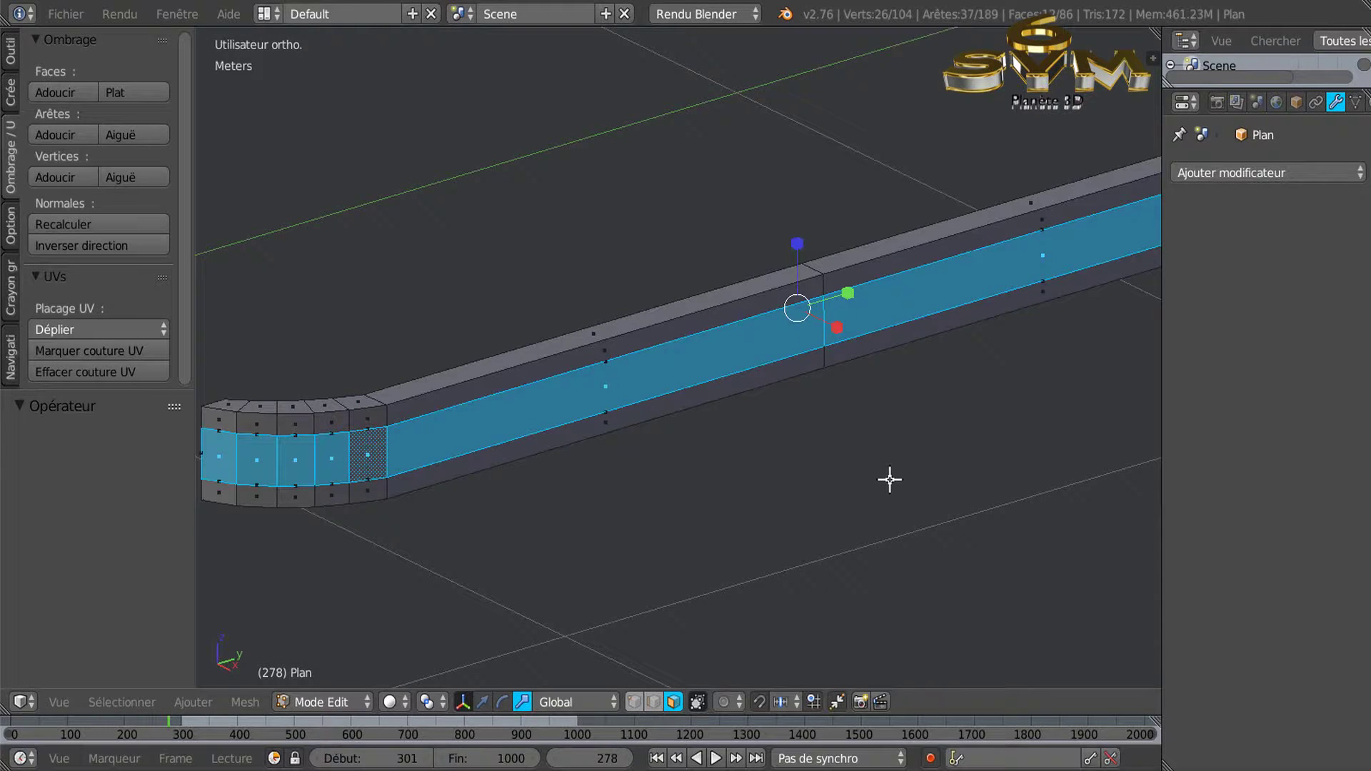
Scale the extruded middle strip uniformly to about 0.764 to recess it into the bumper
key("s")
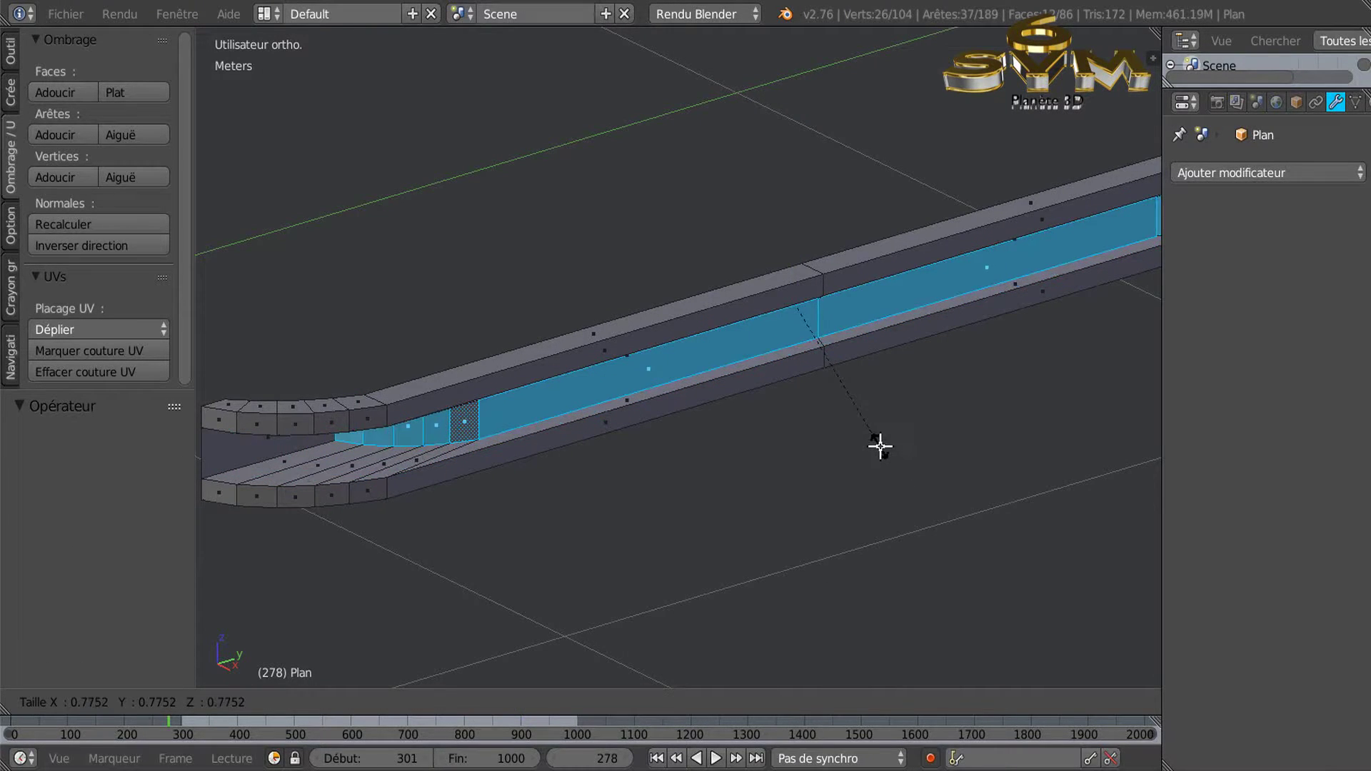
left_click(880, 444)
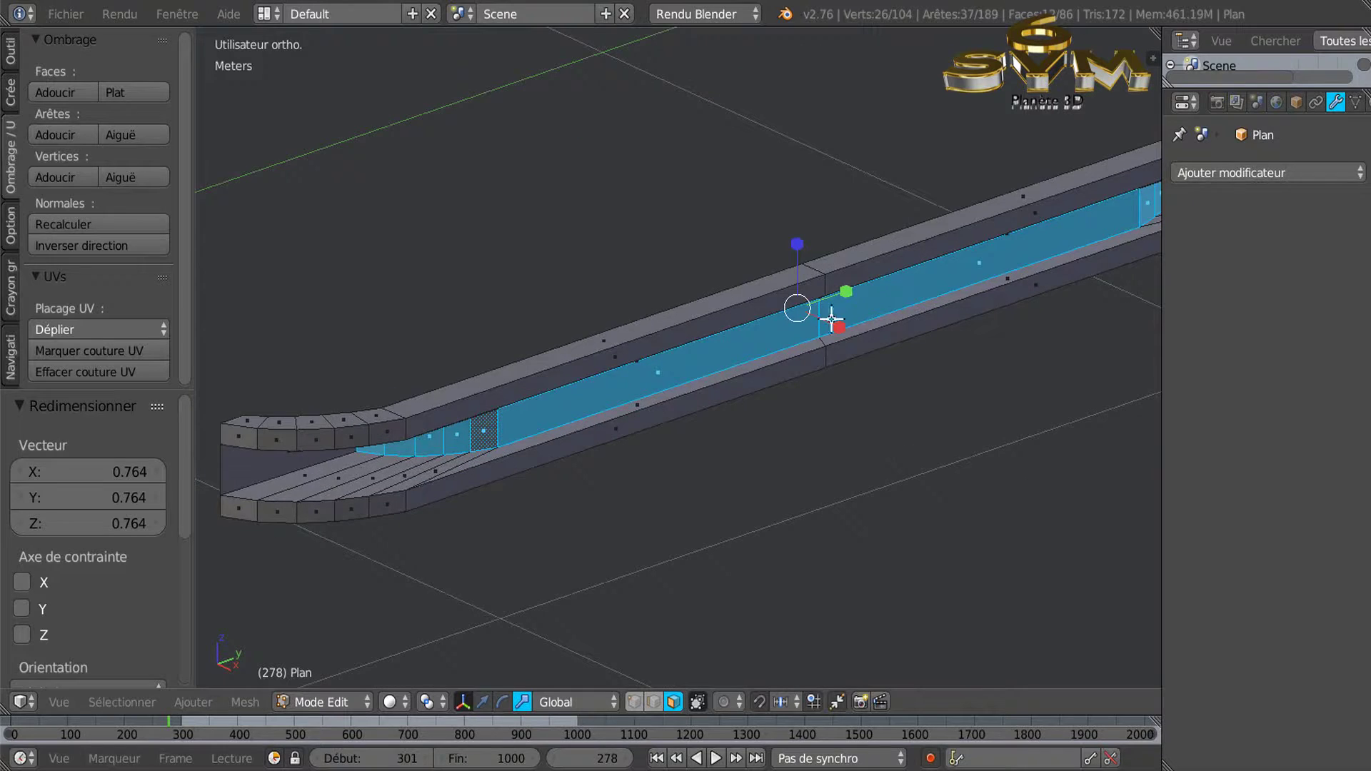
middle_click_drag(828, 319, 895, 355)
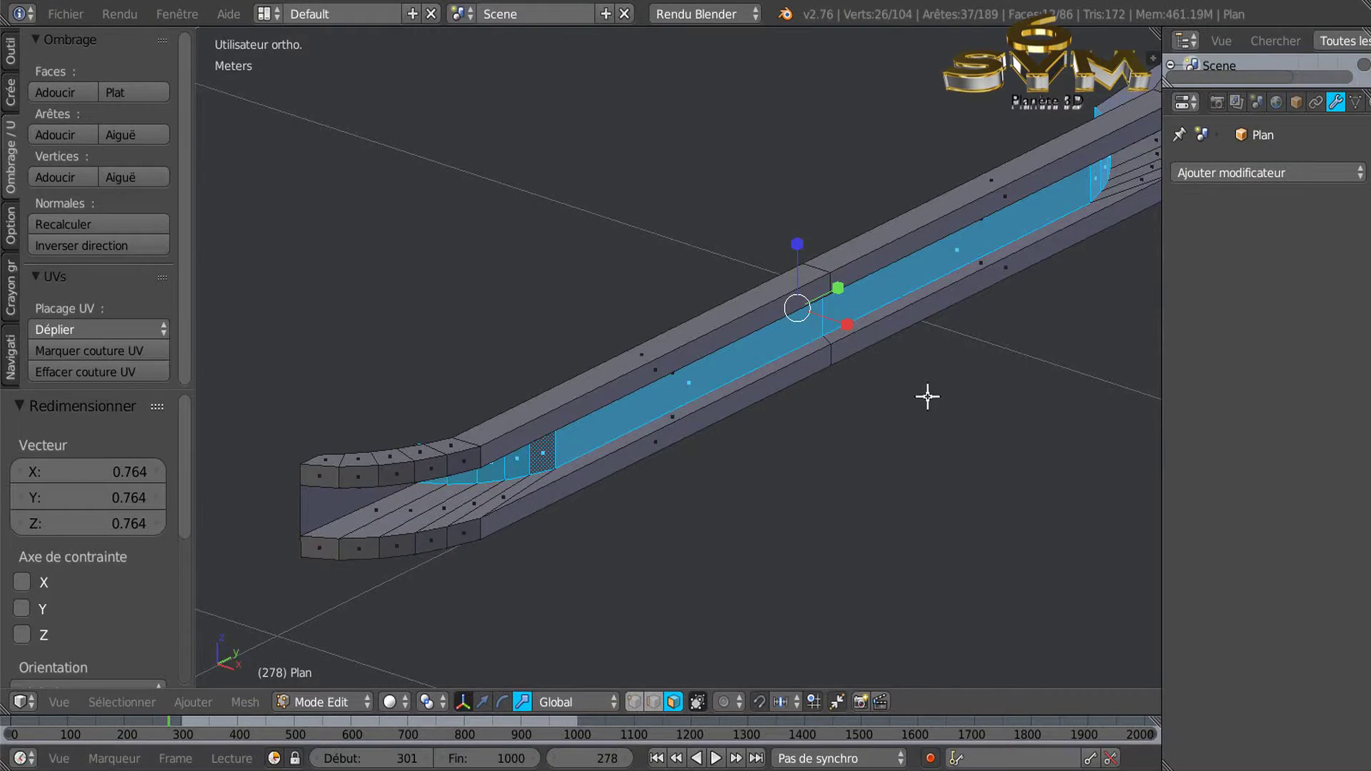
Widen the recessed middle strip by scaling it about 1.285 along Y
middle_click_drag(924, 392, 872, 331)
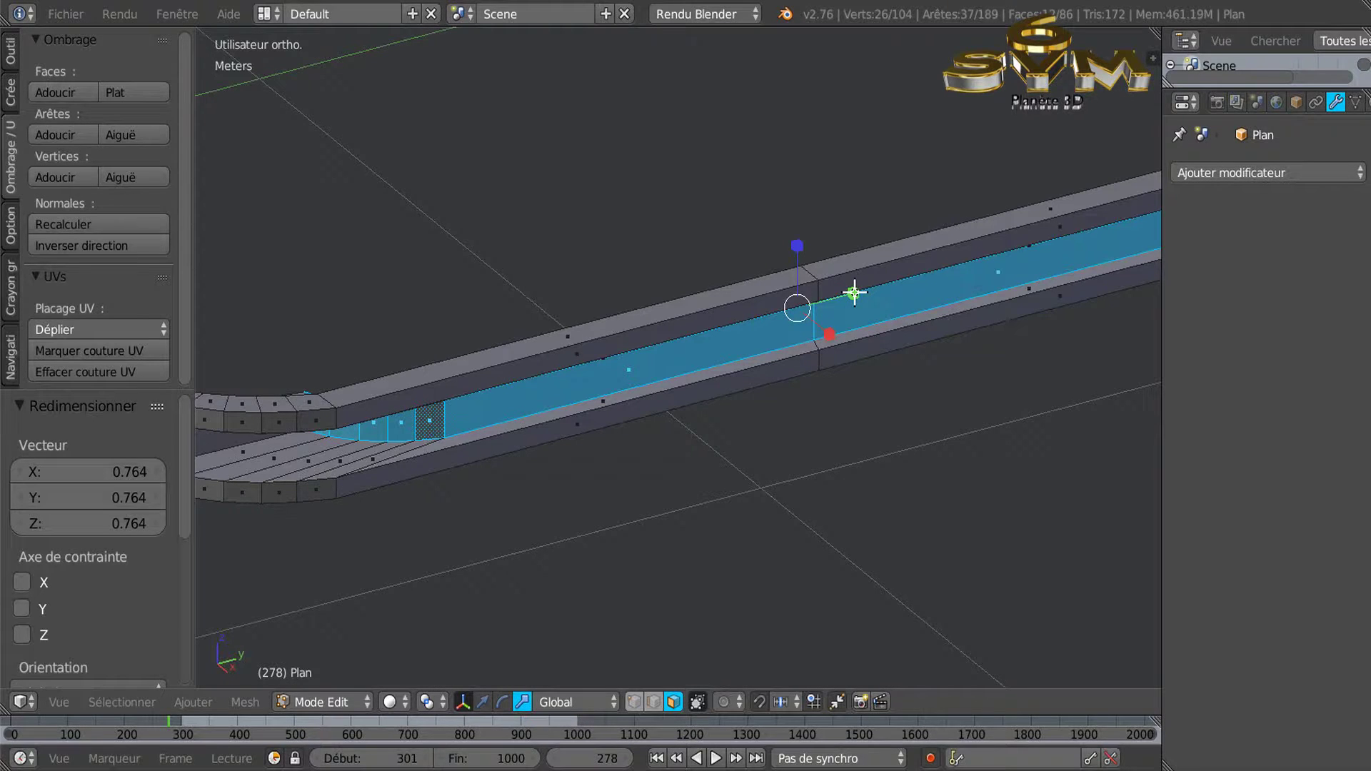
key("s")
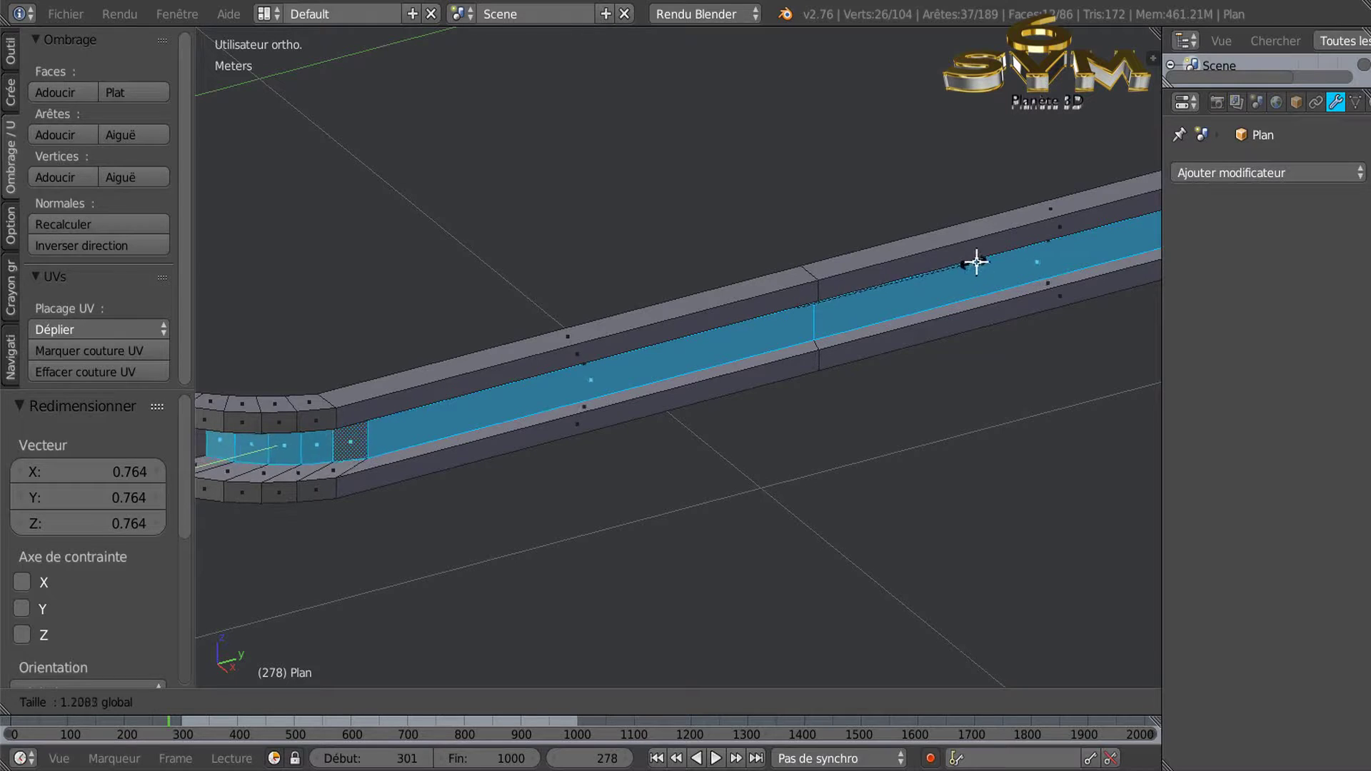
left_click(1018, 251)
scroll(671, 435, "down", 3)
middle_click_drag(671, 435, 724, 447)
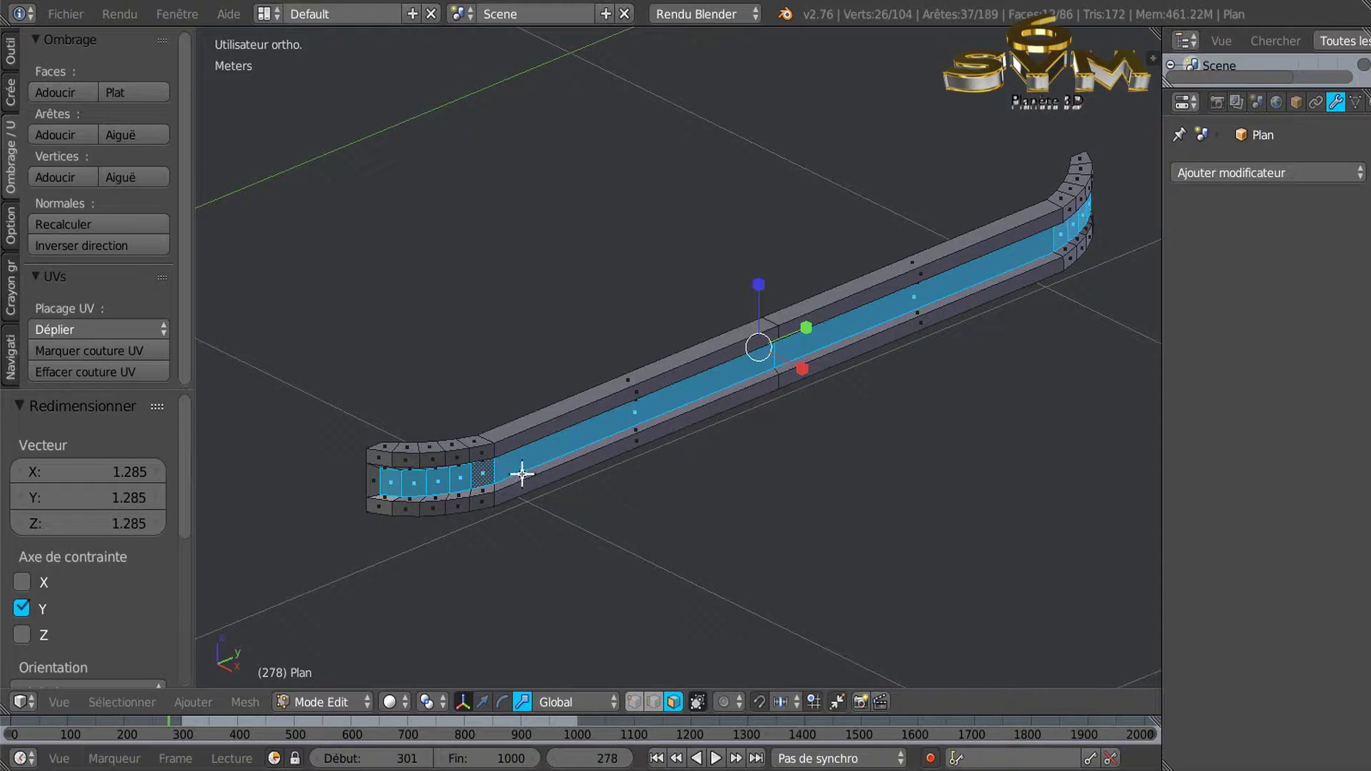
middle_click_drag(635, 463, 670, 452)
scroll(529, 515, "up", 4)
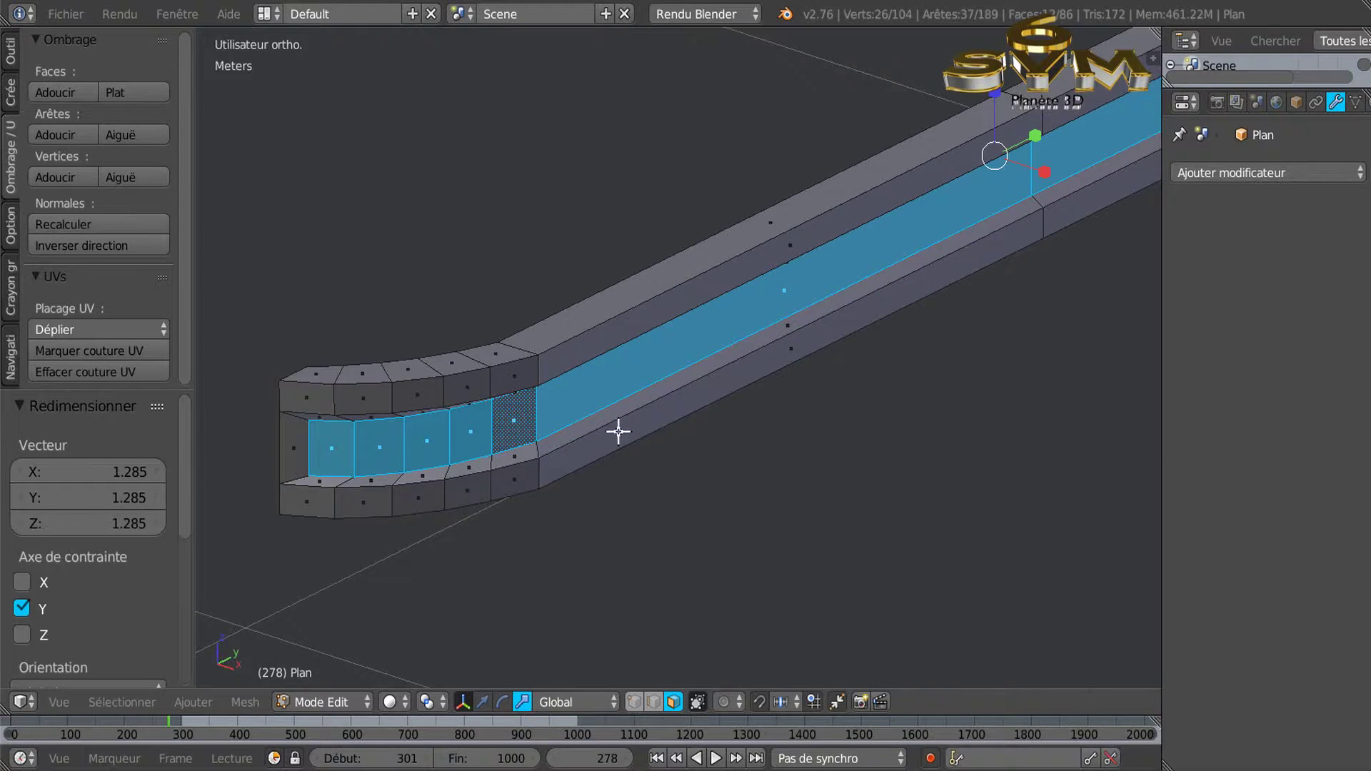
scroll(877, 285, "down", 3)
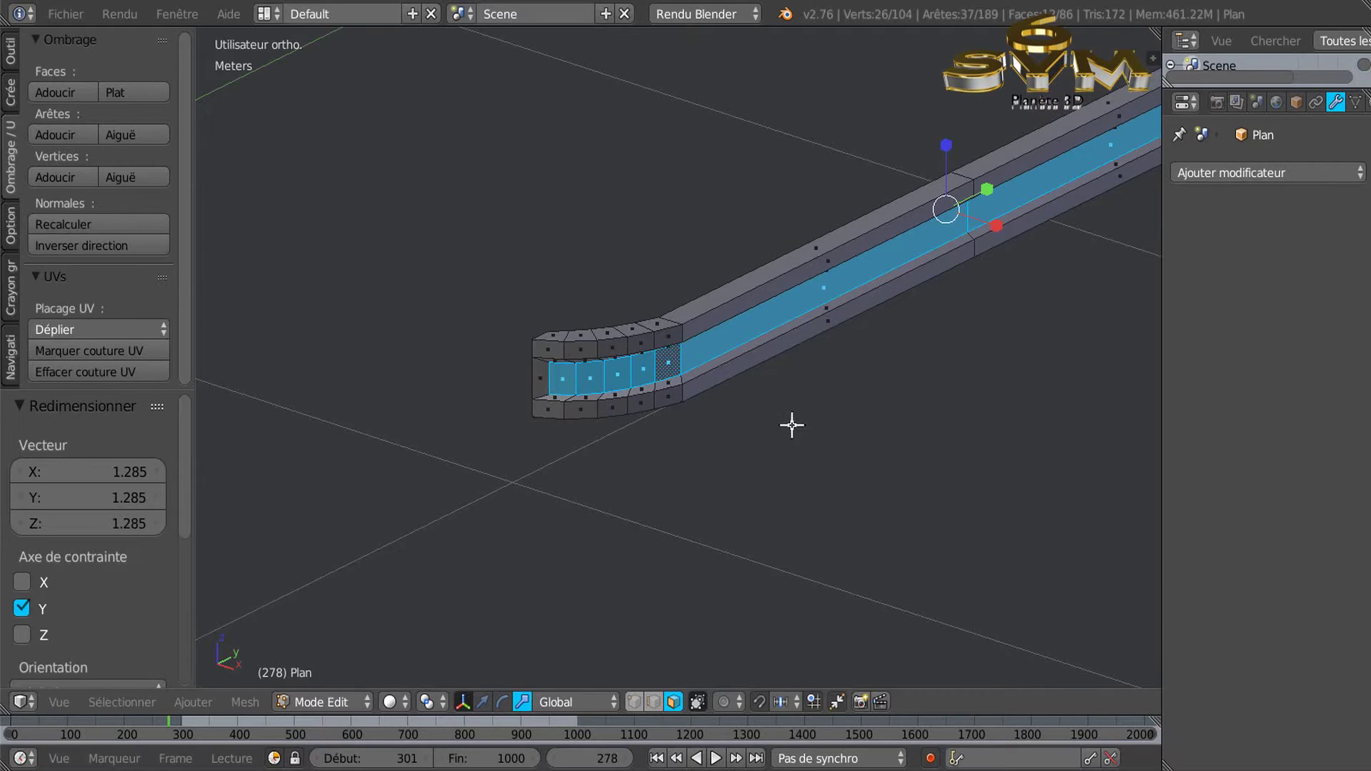
Delete the two small faces that close the recess at both ends of the bumper
scroll(792, 422, "down", 1)
scroll(513, 437, "up", 2)
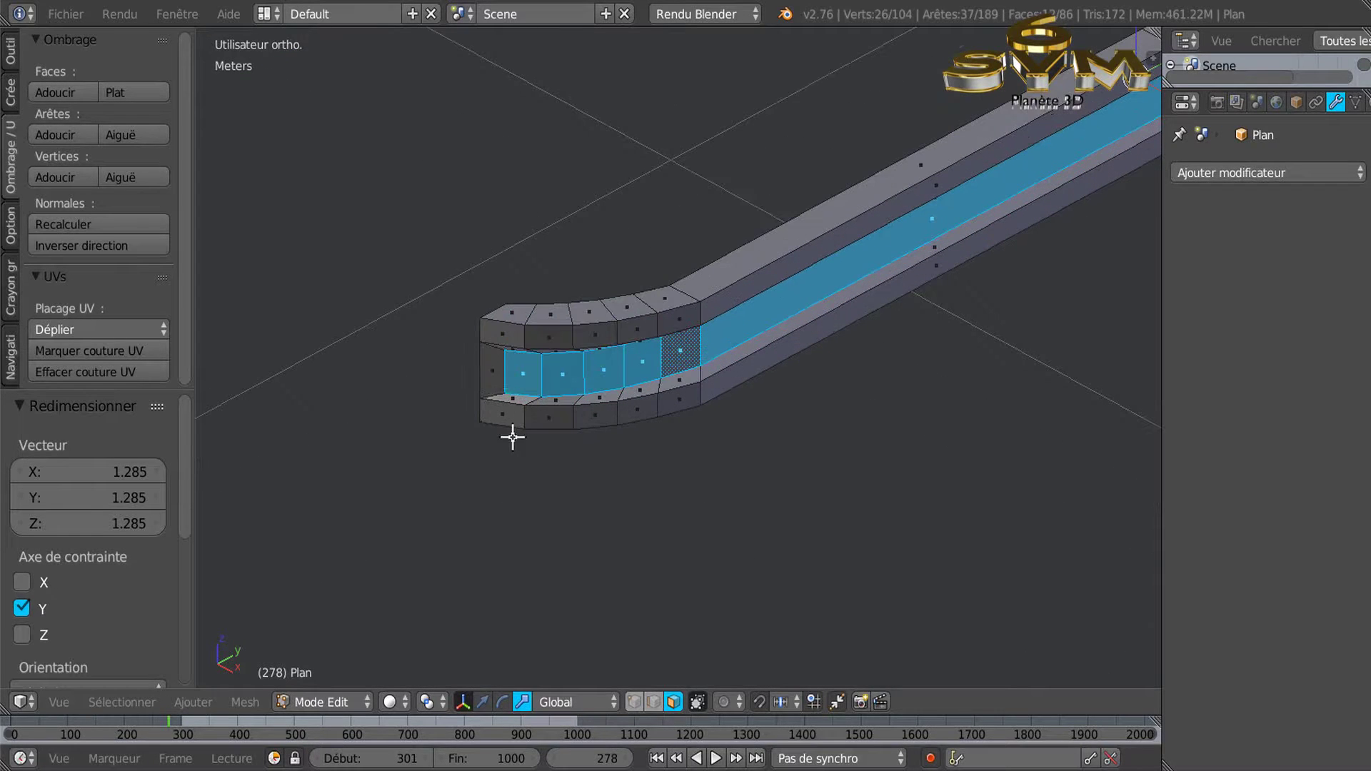
right_click(490, 372)
scroll(464, 400, "down", 2)
scroll(606, 484, "down", 1)
scroll(686, 554, "down", 1)
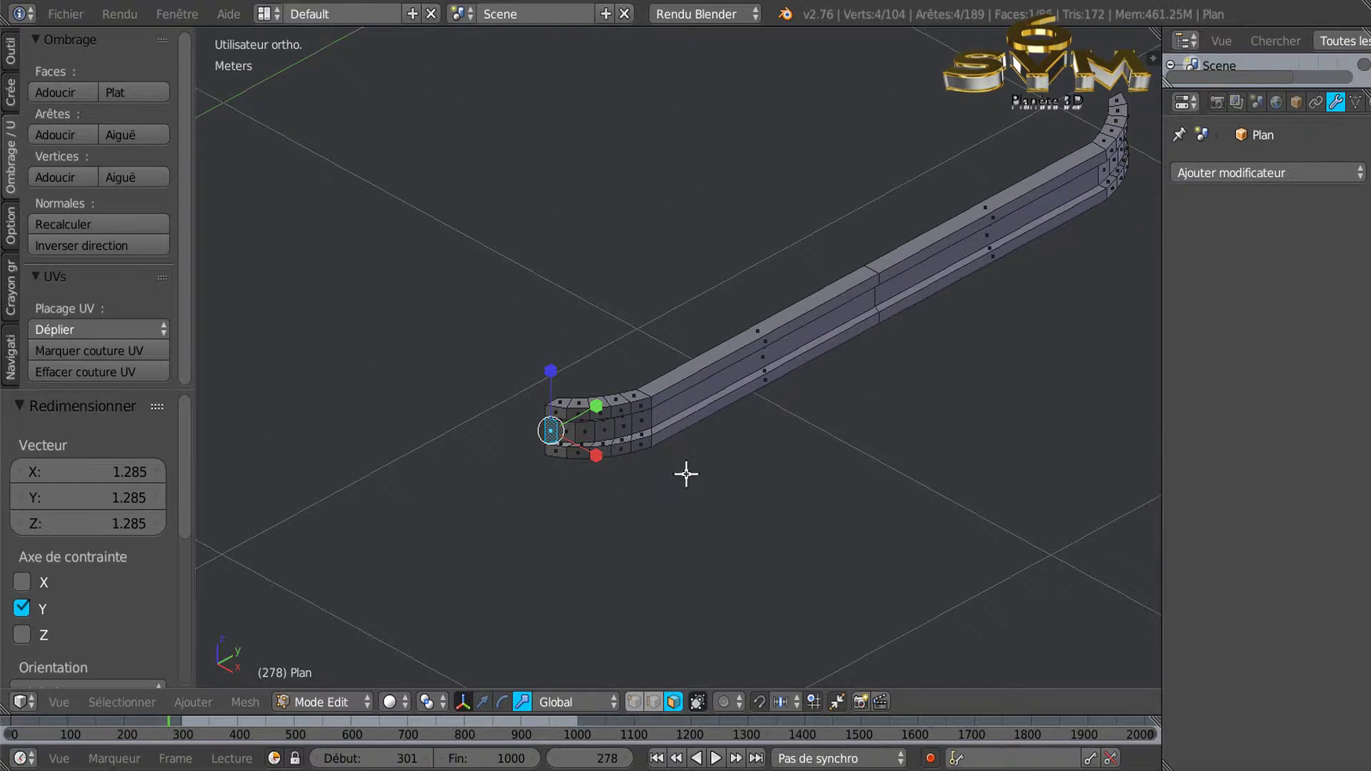
scroll(782, 480, "up", 2)
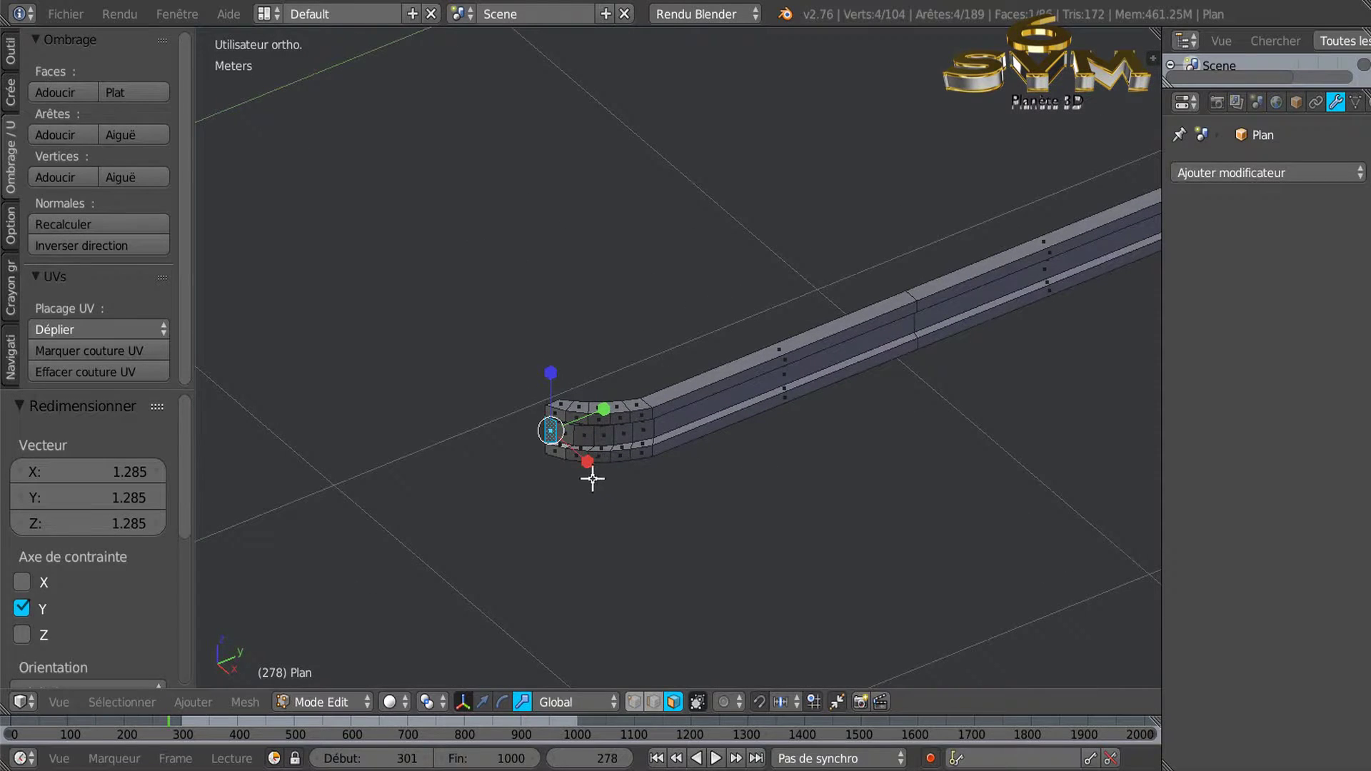
scroll(591, 472, "up", 2)
middle_click_drag(529, 384, 603, 400)
middle_click_drag(1057, 386, 982, 358)
right_click(985, 261, "shift")
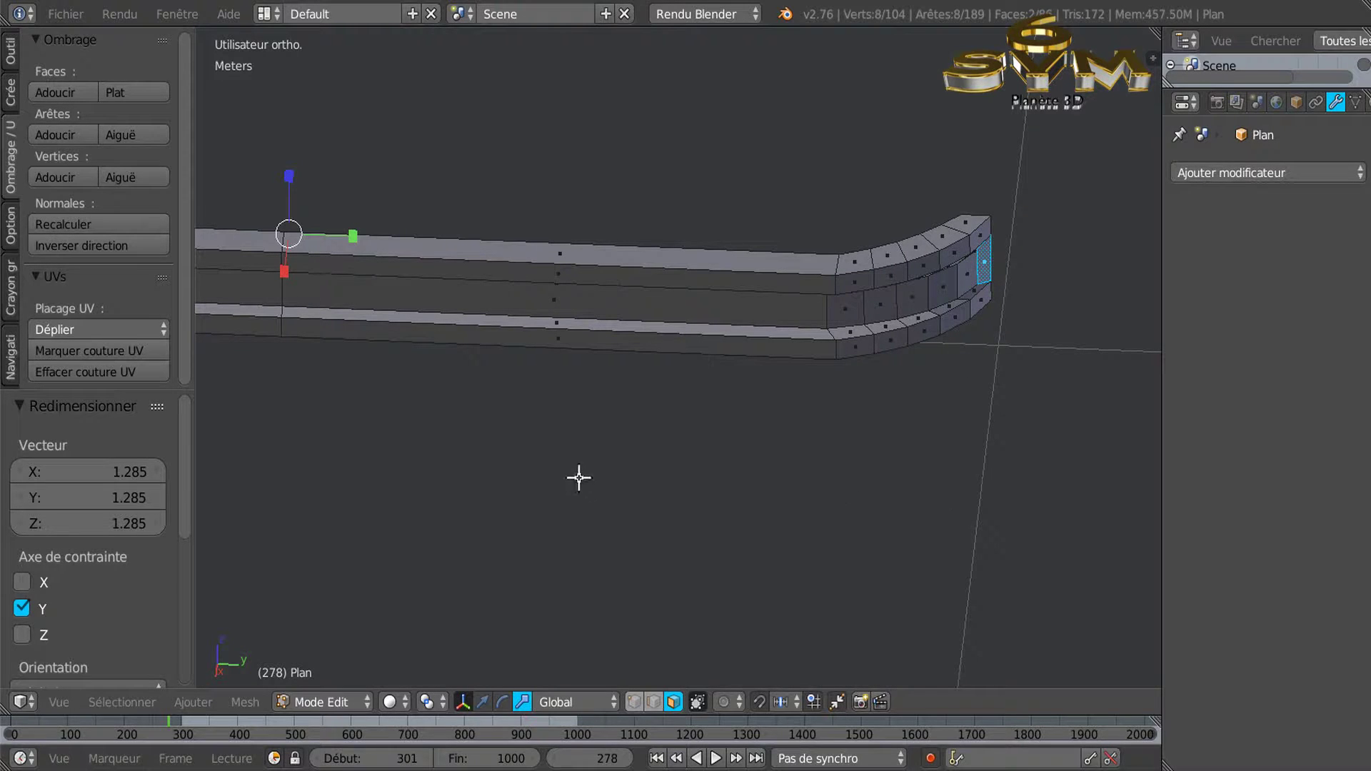
key("x")
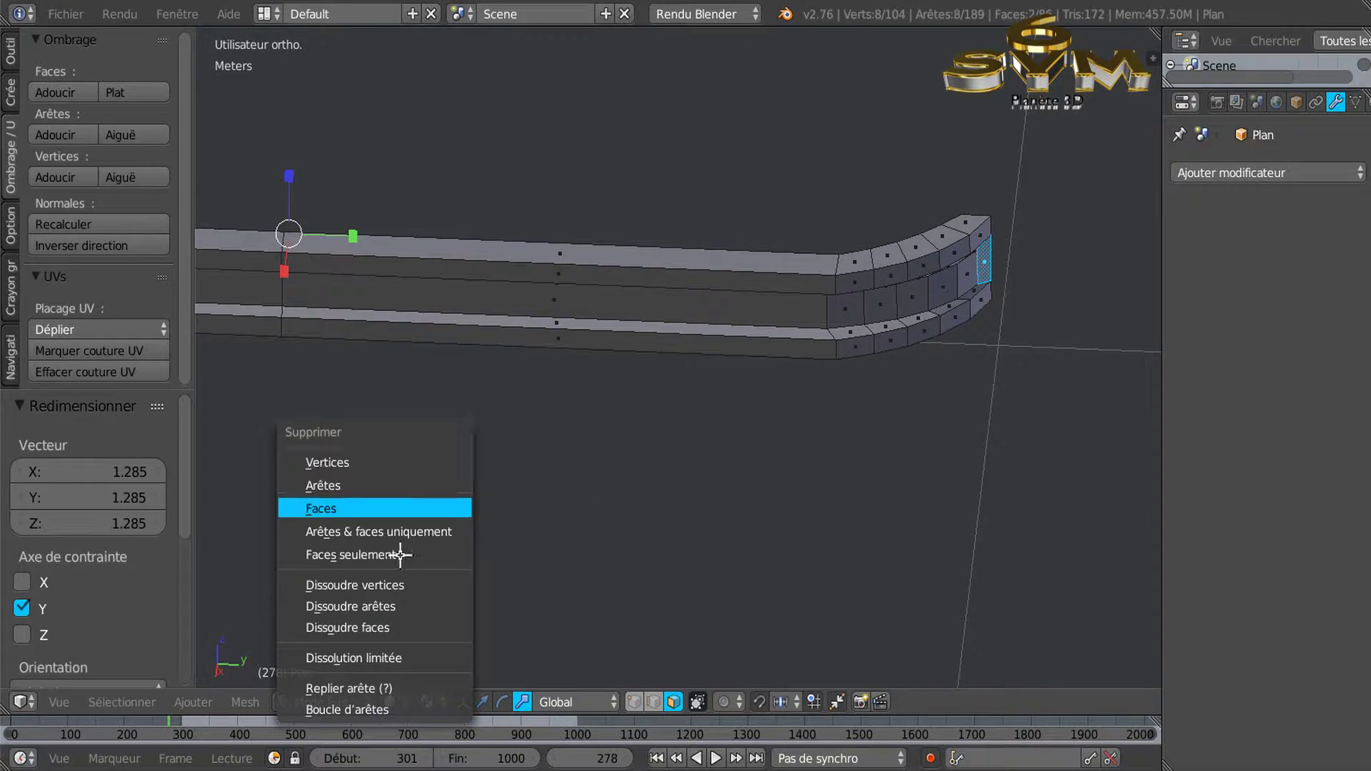
left_click(375, 508)
Select the recessed middle face loop and examine it along the bumper
middle_click_drag(386, 505, 858, 532)
middle_click_drag(525, 492, 589, 463)
scroll(587, 502, "up", 3)
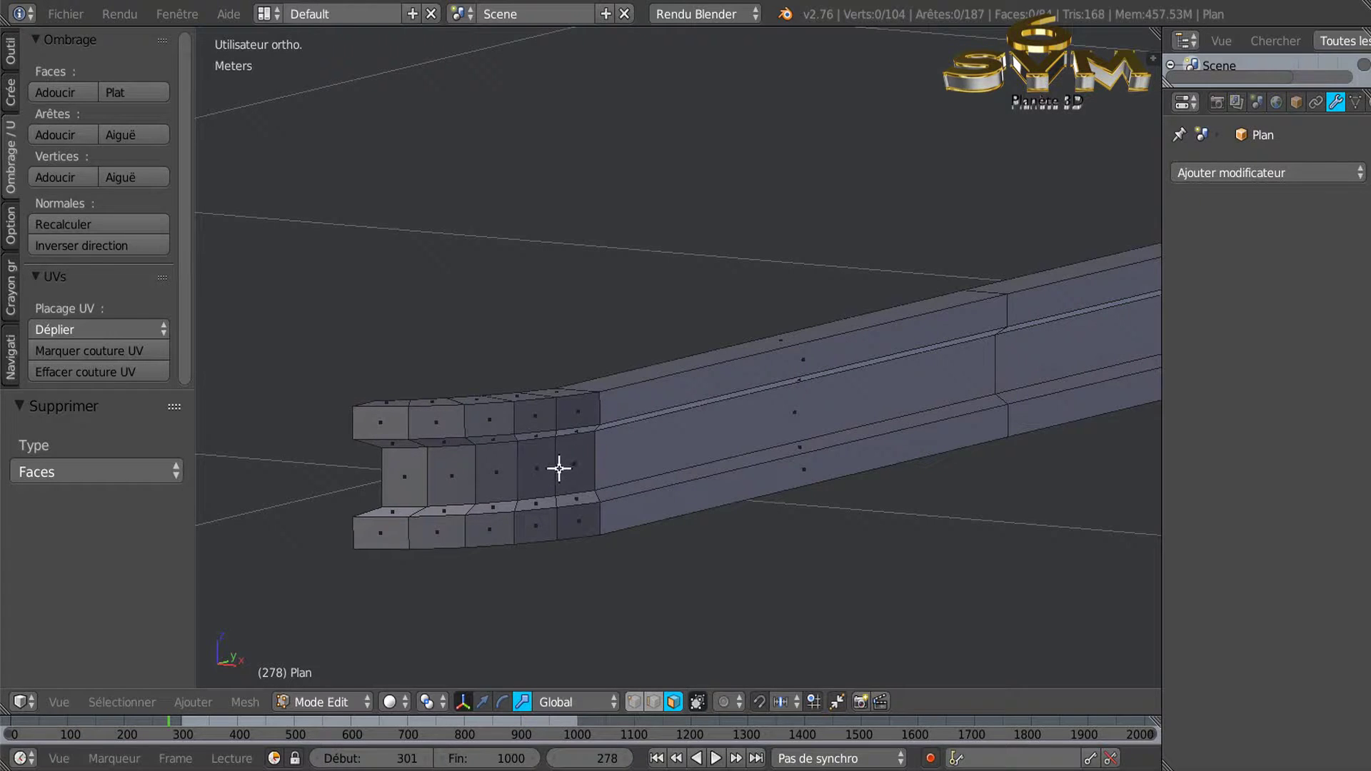
right_click(560, 468, "alt")
scroll(559, 468, "down", 4)
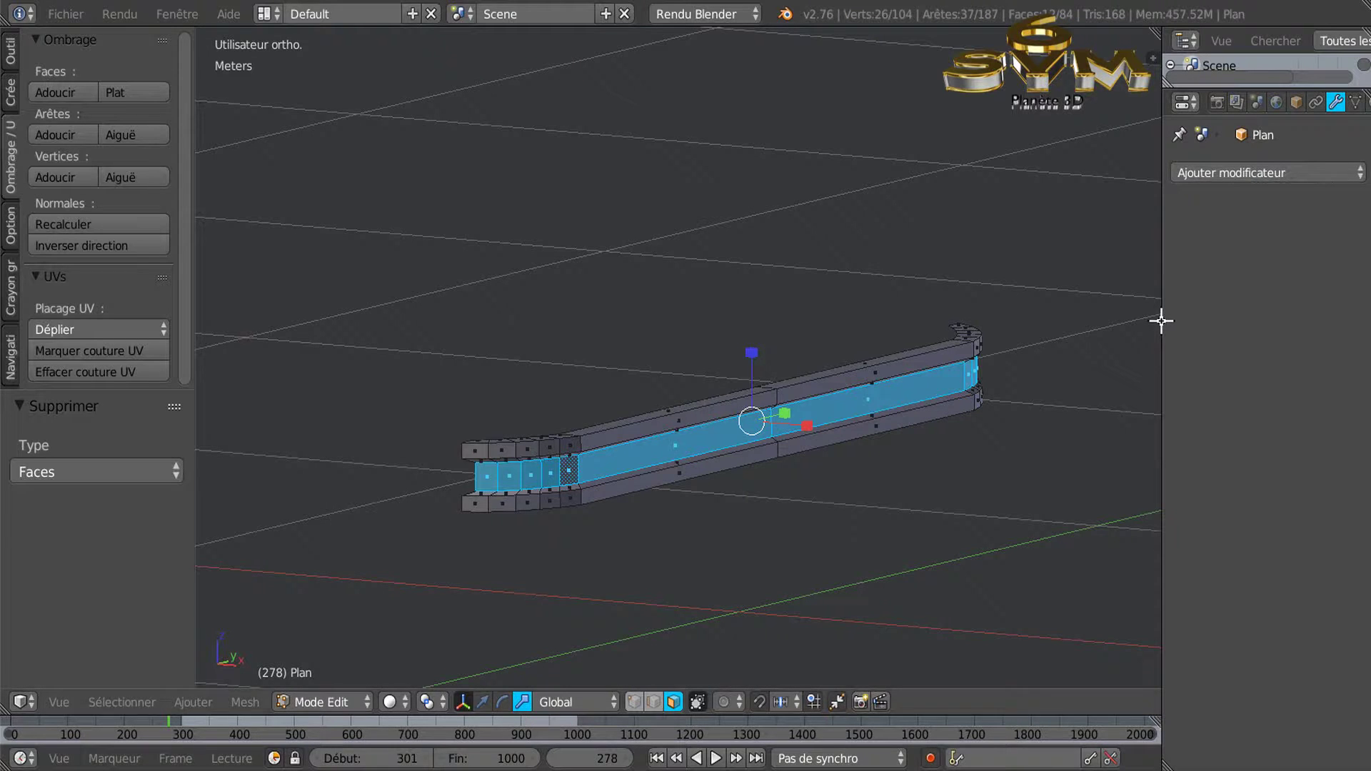
middle_click_drag(729, 535, 773, 499)
Select the vertical edge loop at the bumper's centre in edge mode and dissolve its edges
scroll(772, 499, "up", 3)
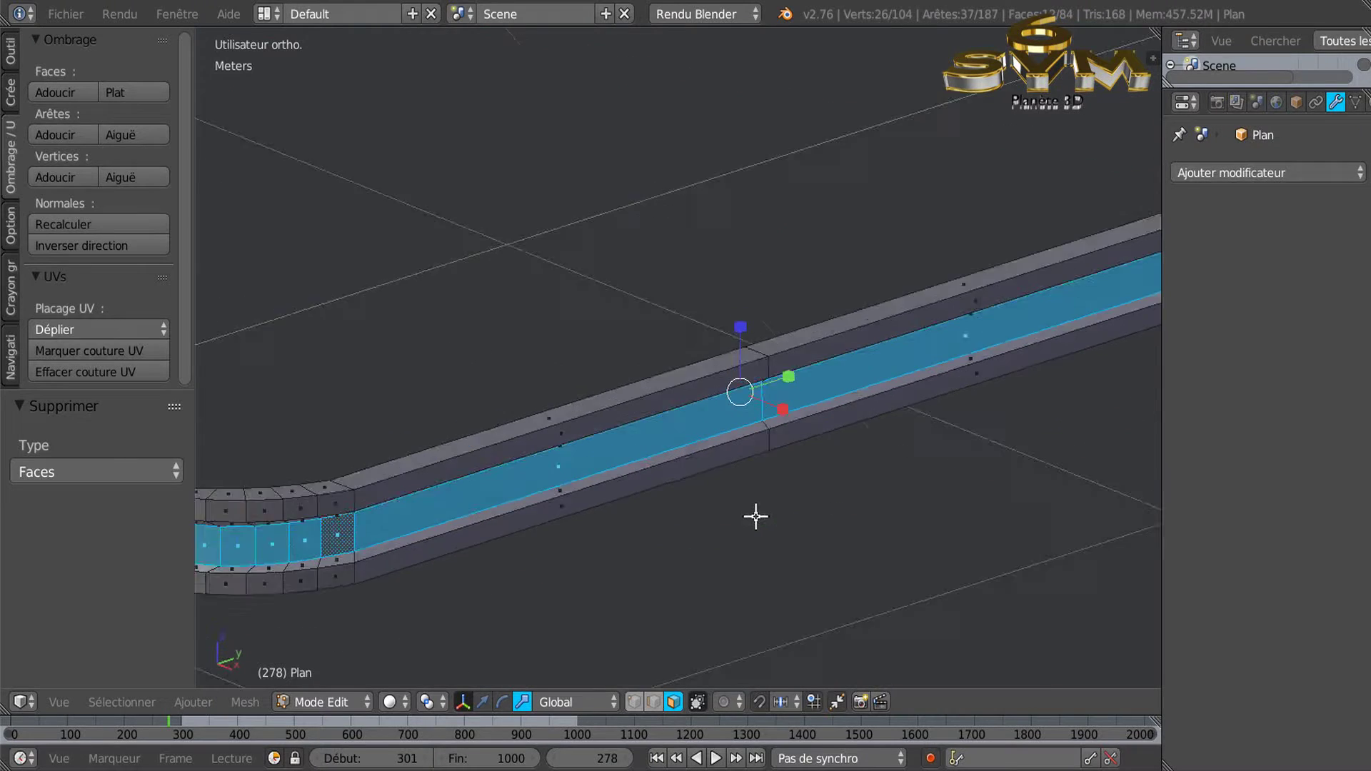
scroll(721, 531, "up", 3)
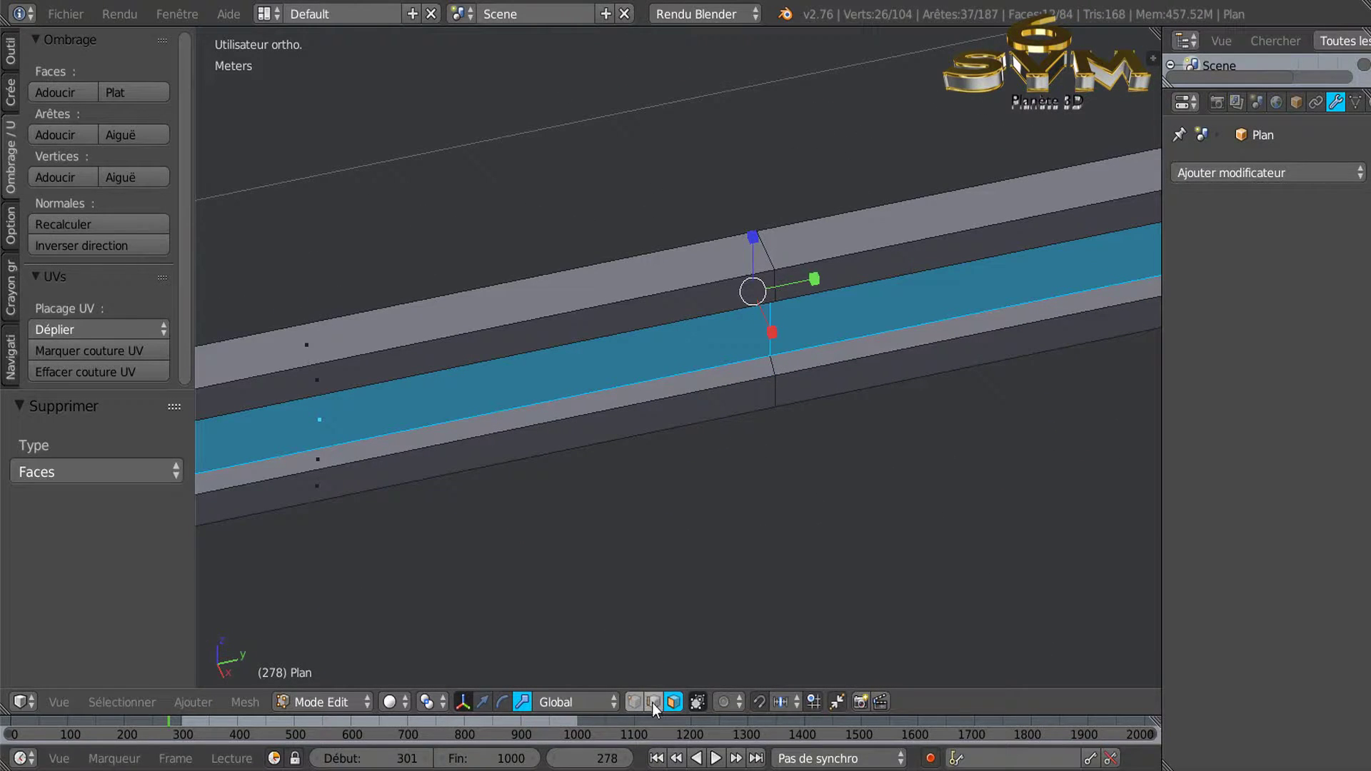
right_click(768, 253)
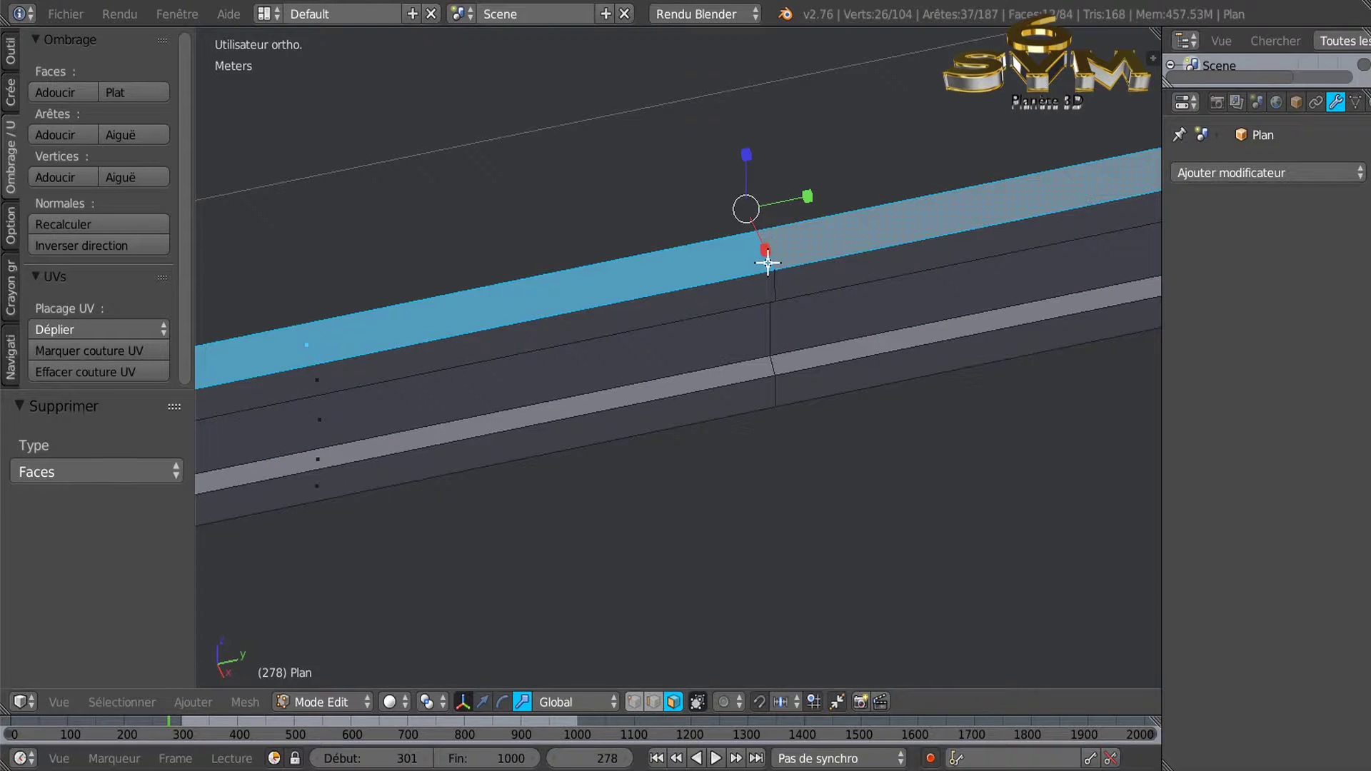
right_click(776, 291, "alt")
scroll(750, 399, "down", 4)
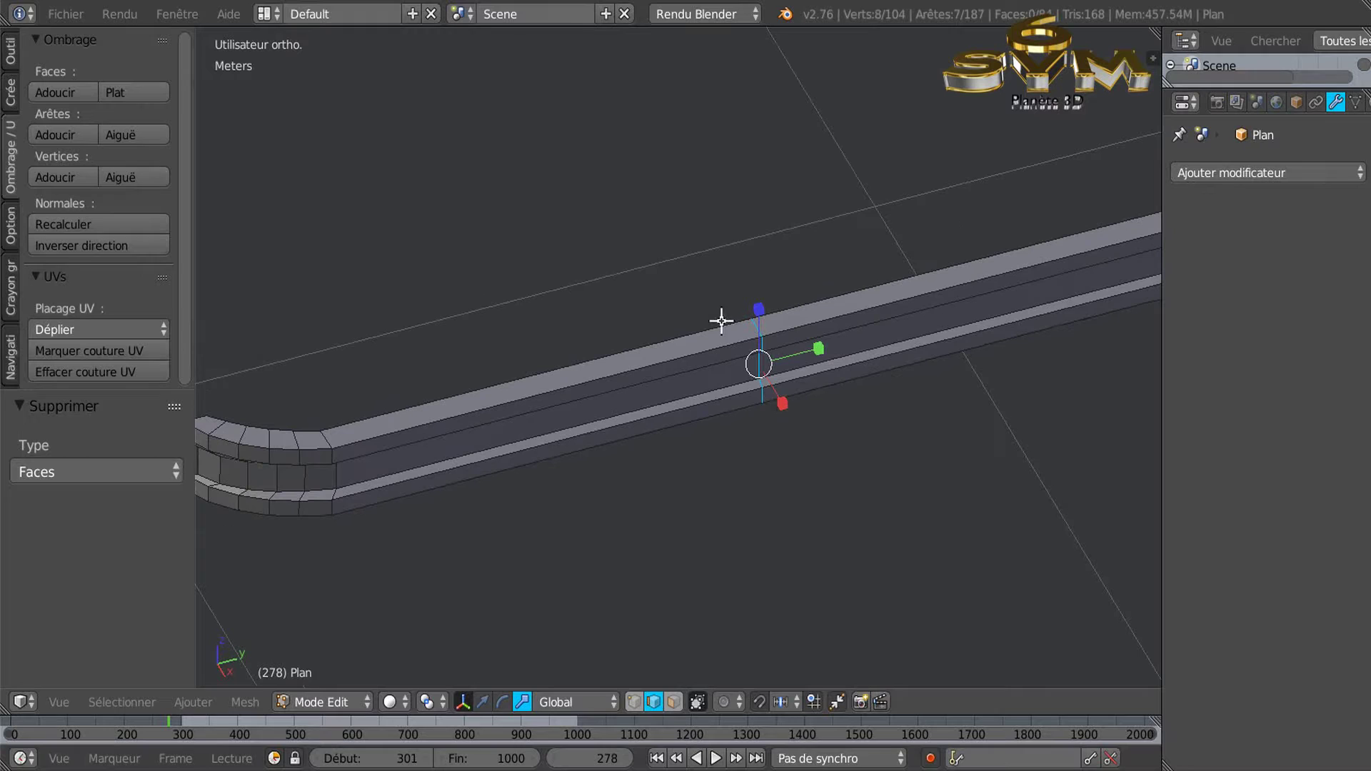
key("x")
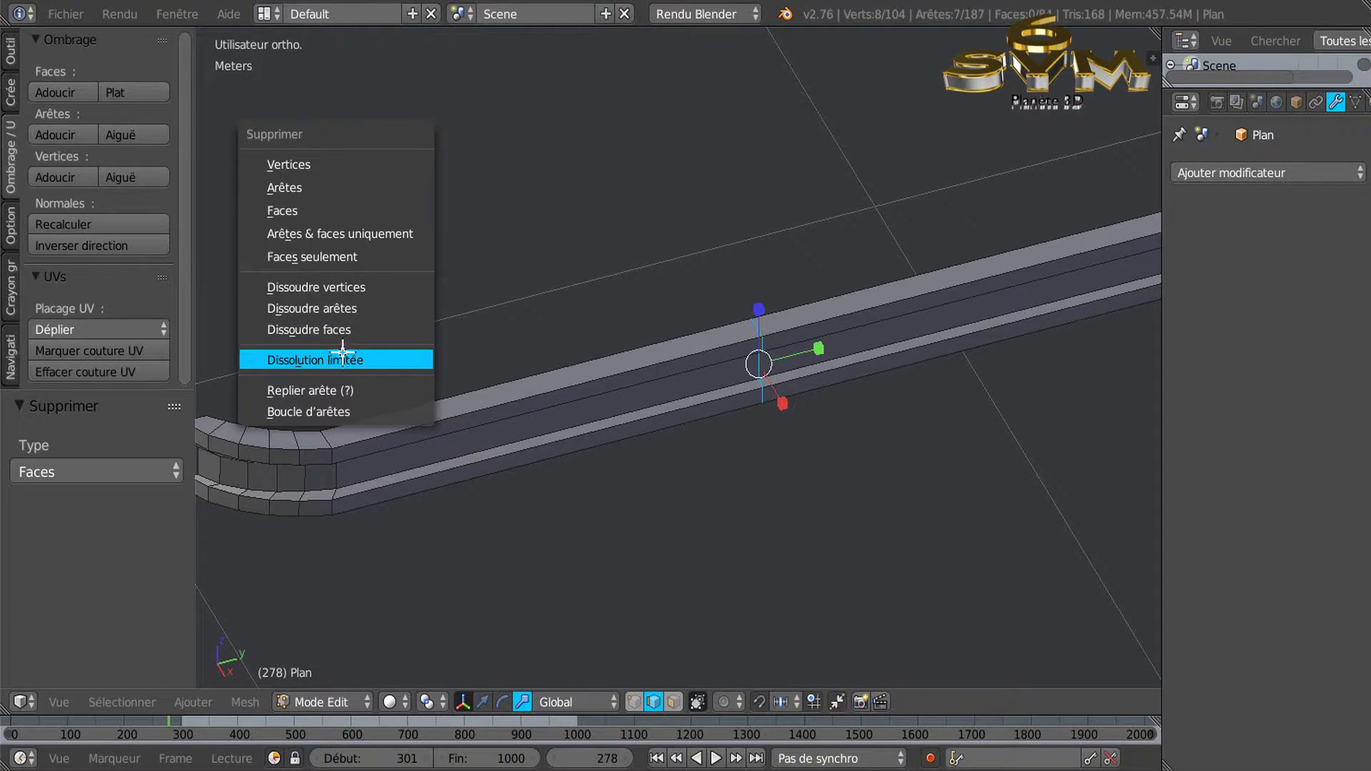
left_click(333, 308)
Select the entire bumper mesh and view it from one end
scroll(428, 343, "down", 3)
middle_click_drag(428, 343, 535, 326)
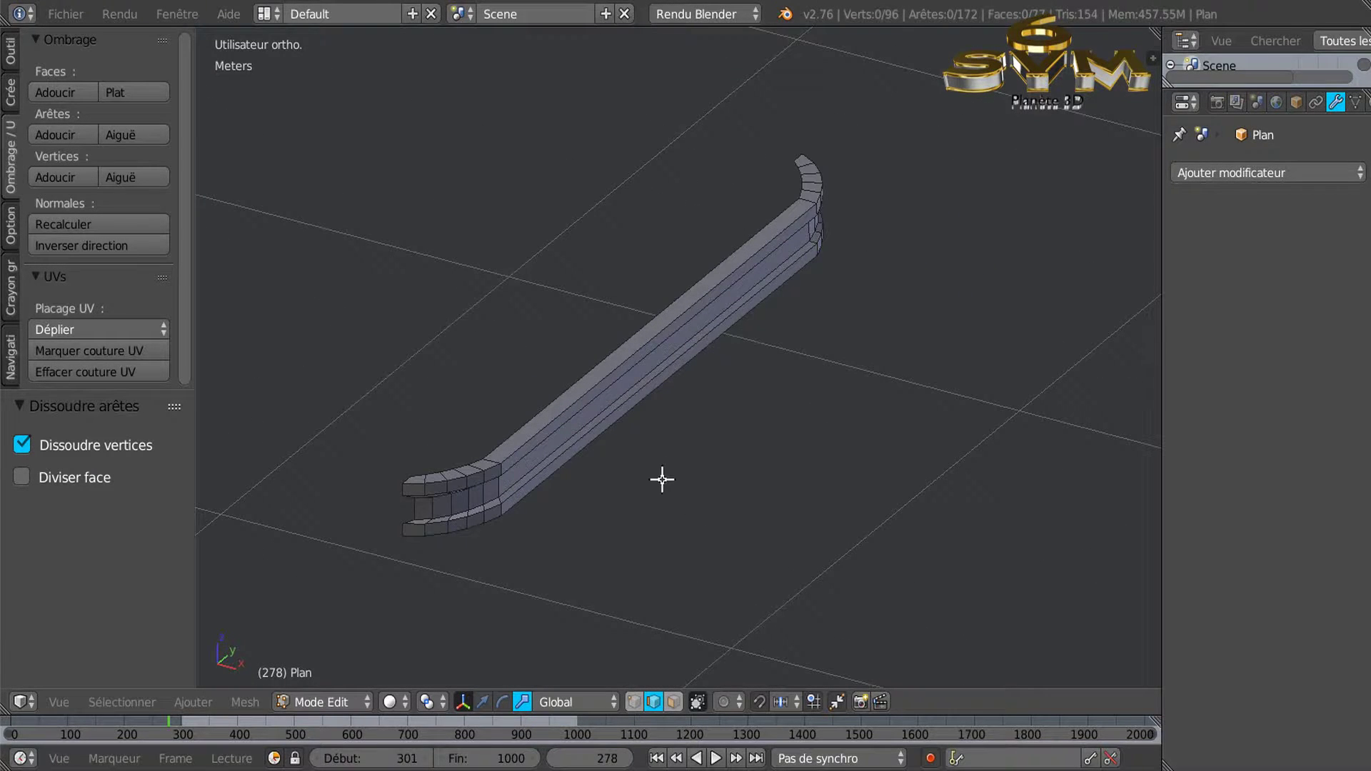
key("a")
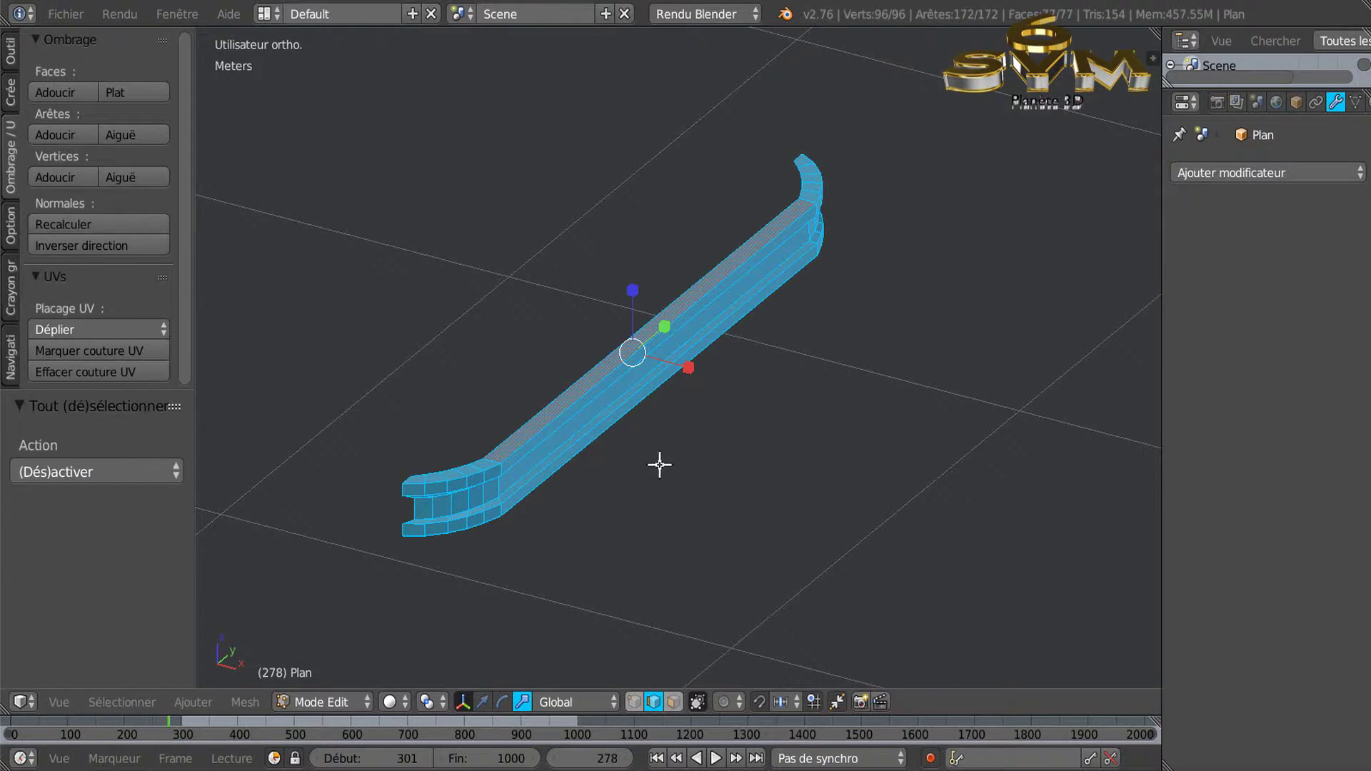
middle_click_drag(657, 465, 676, 465)
scroll(497, 499, "up", 1)
middle_click_drag(497, 500, 547, 469)
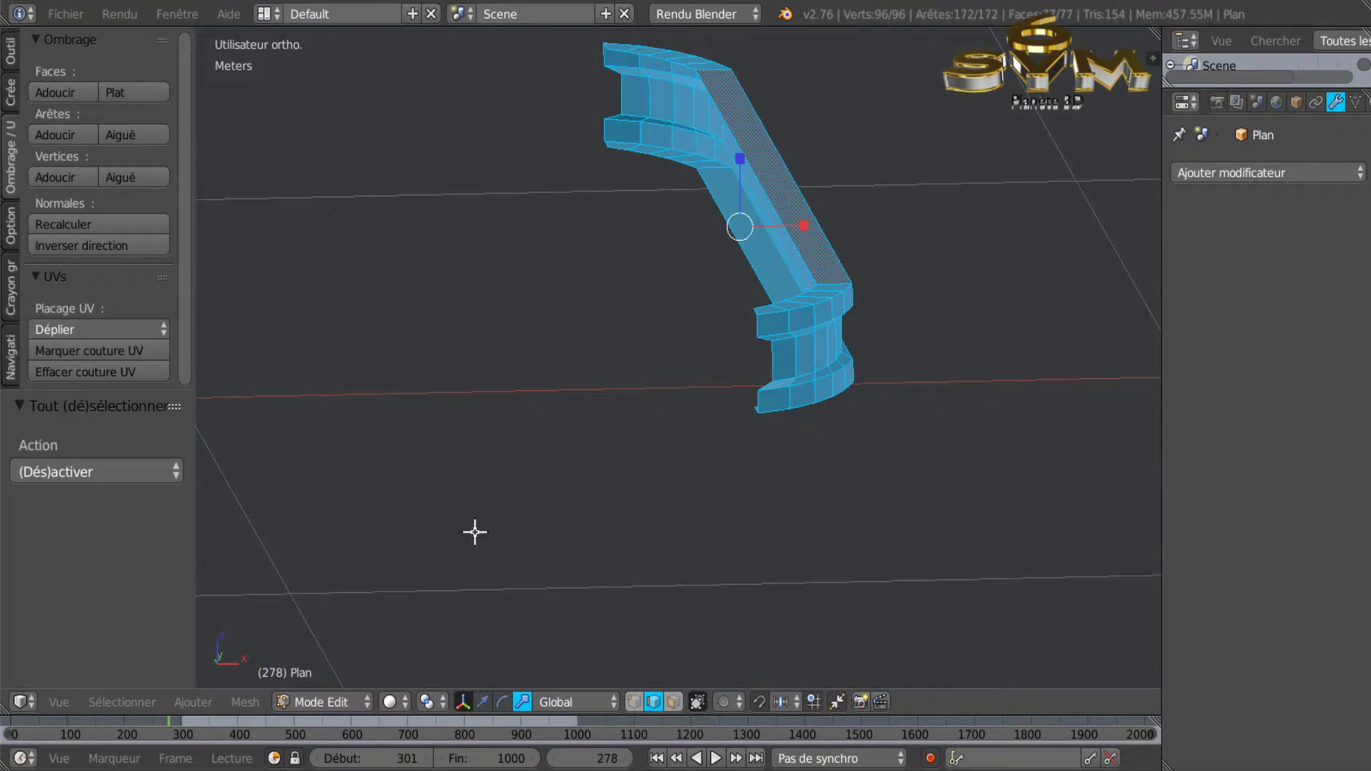
Solidify all the selected faces of the curved profile mesh with a thickness of 0.01
left_click(238, 706)
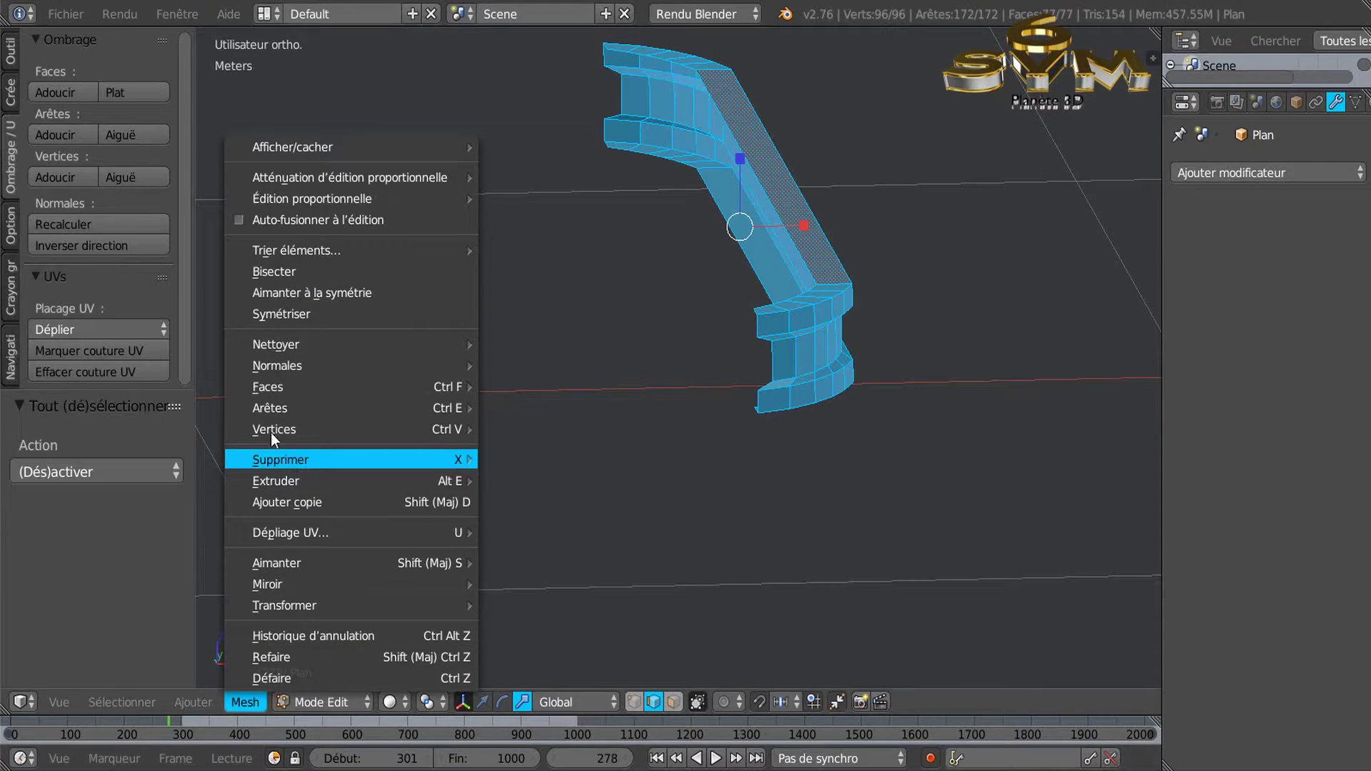
mouse_move(276, 408)
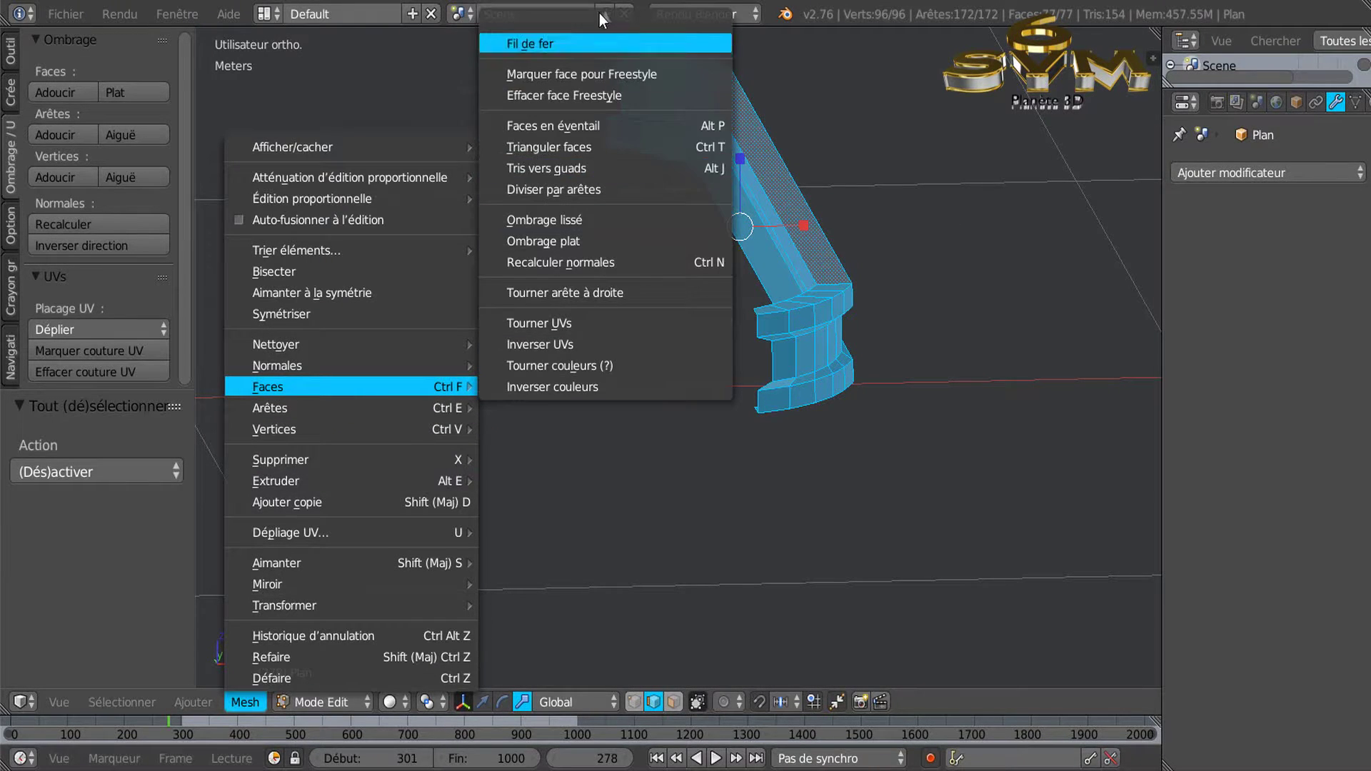
mouse_move(599, 9)
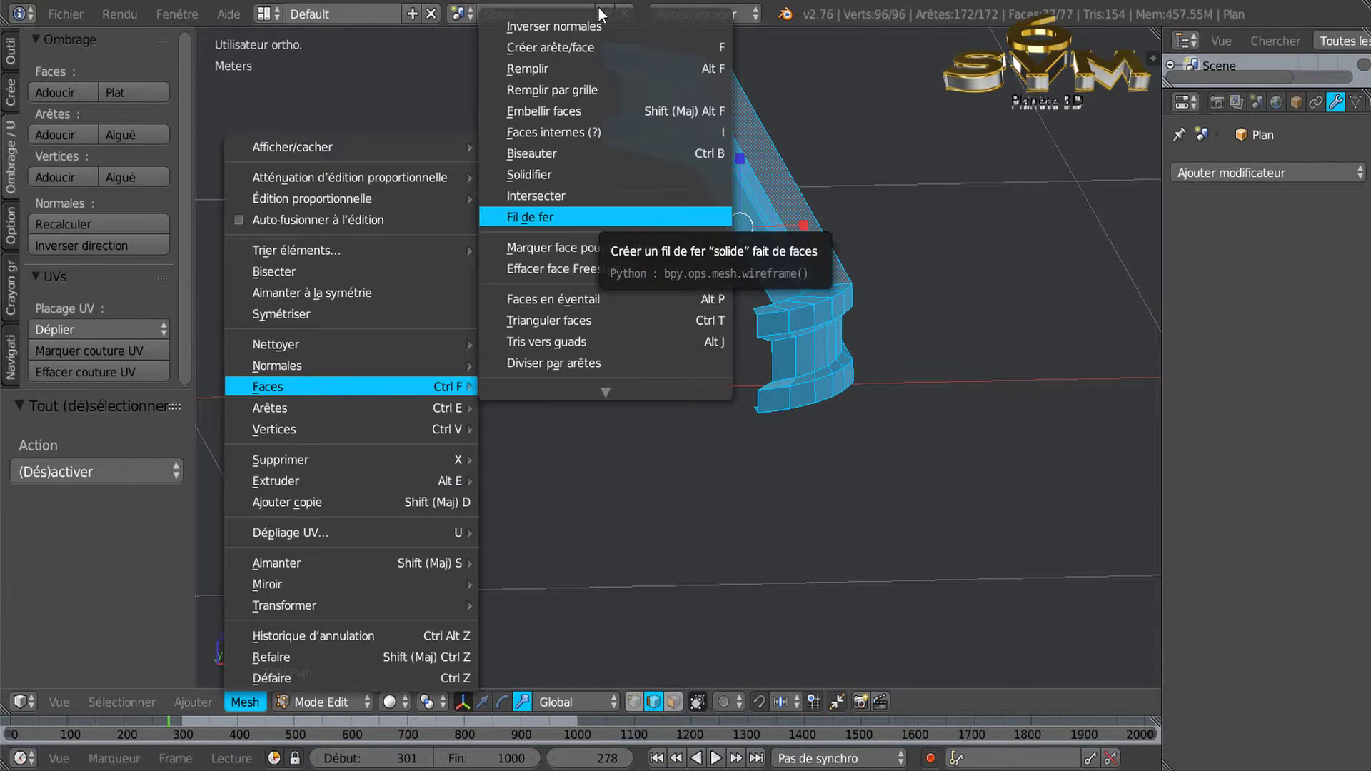
left_click(559, 174)
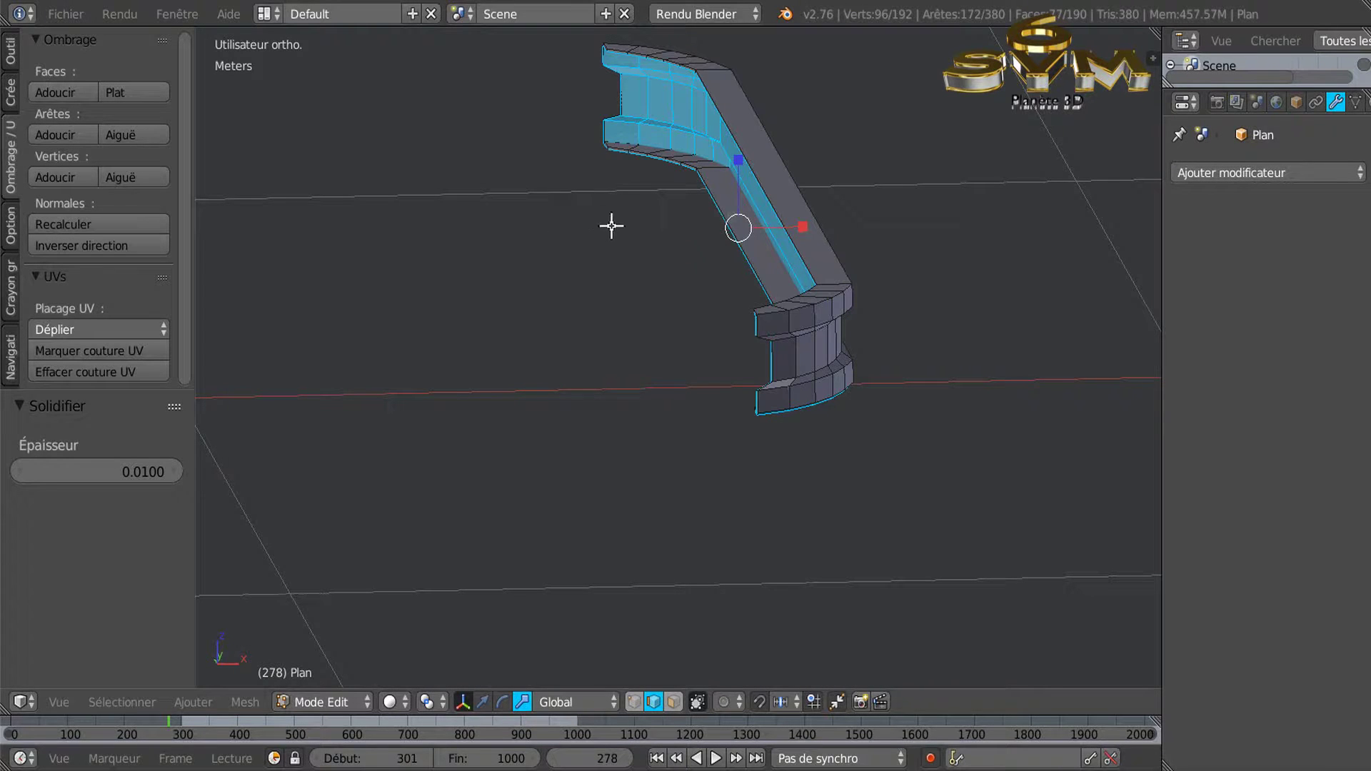
scroll(650, 279, "up", 2)
middle_click_drag(650, 287, 460, 288)
scroll(543, 357, "up", 4)
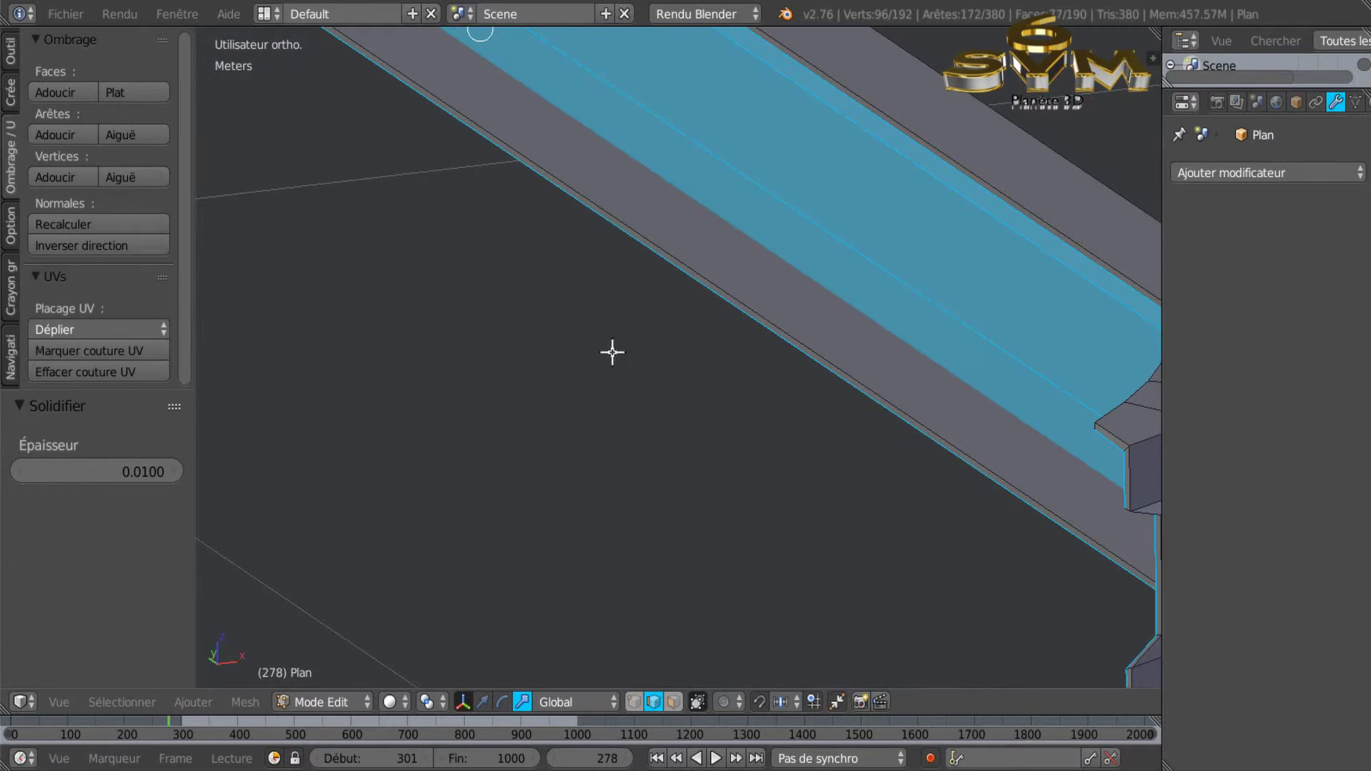
scroll(612, 352, "down", 3)
scroll(519, 303, "up", 2)
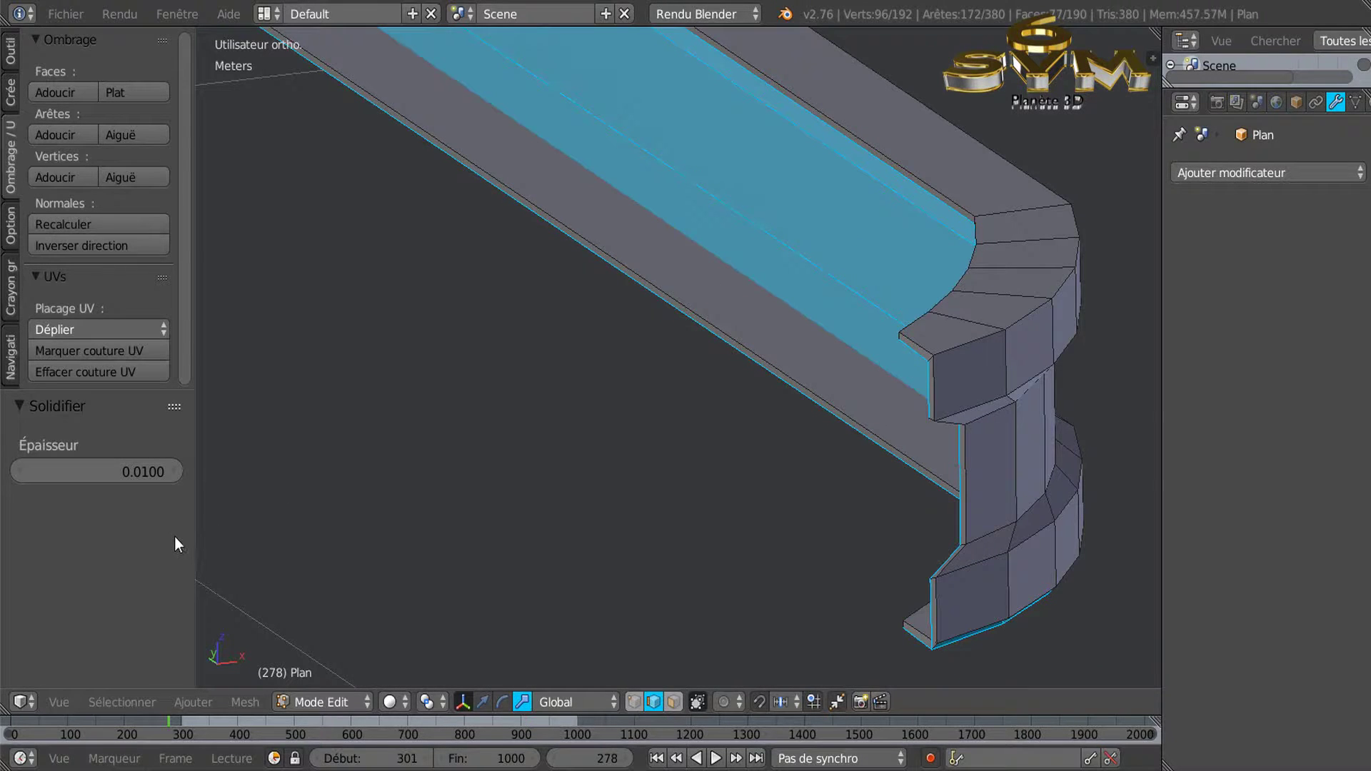
scroll(459, 514, "down", 2)
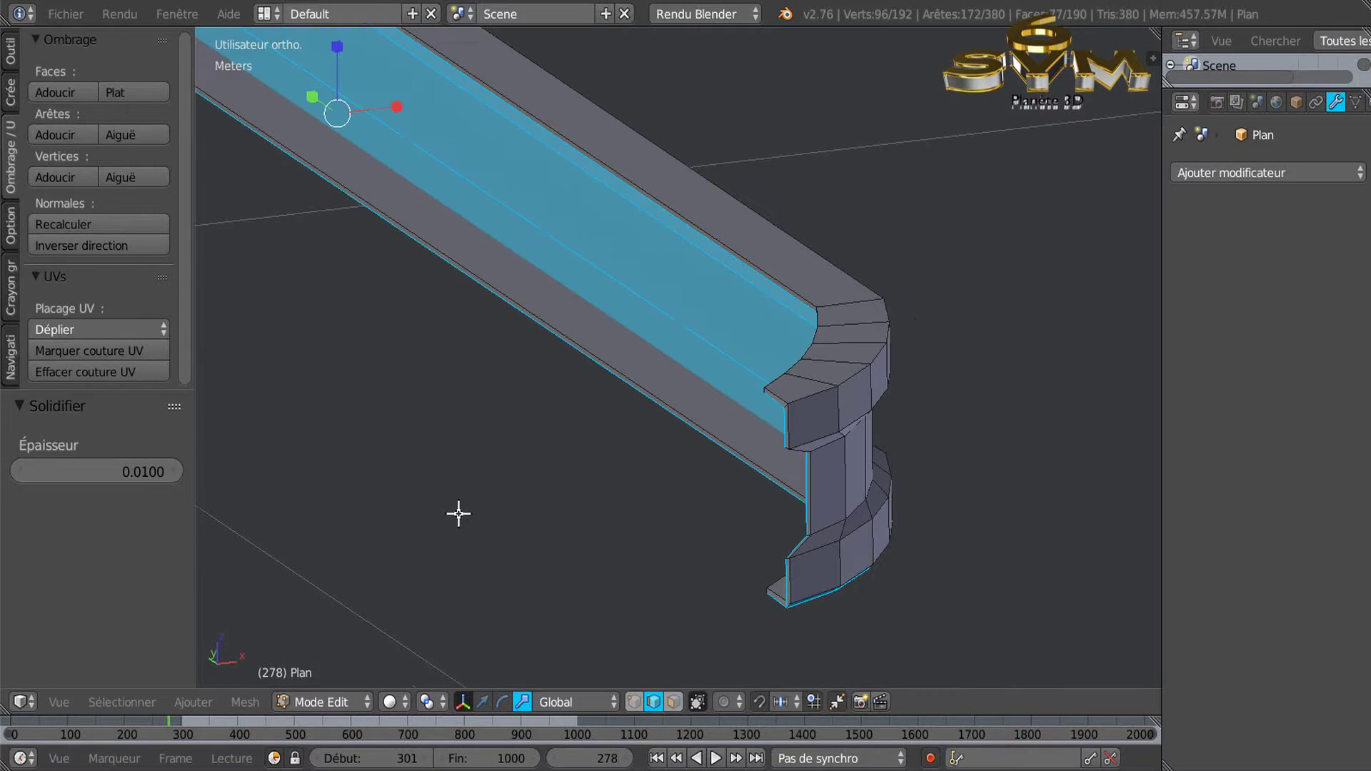
Switch to face selection and select the face loop of the recessed middle band along the profile
scroll(576, 490, "down", 2)
middle_click_drag(576, 490, 667, 469)
right_click(630, 305, "alt")
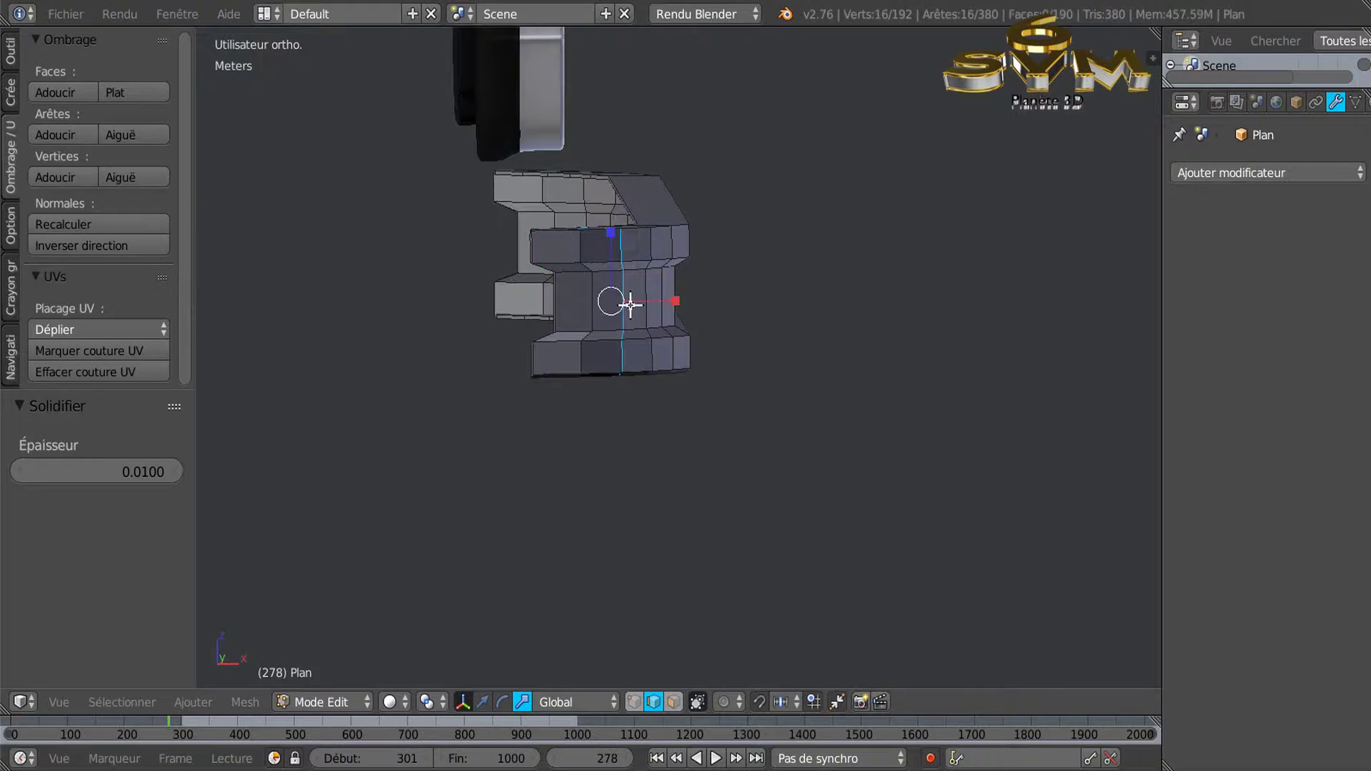
left_click(675, 703)
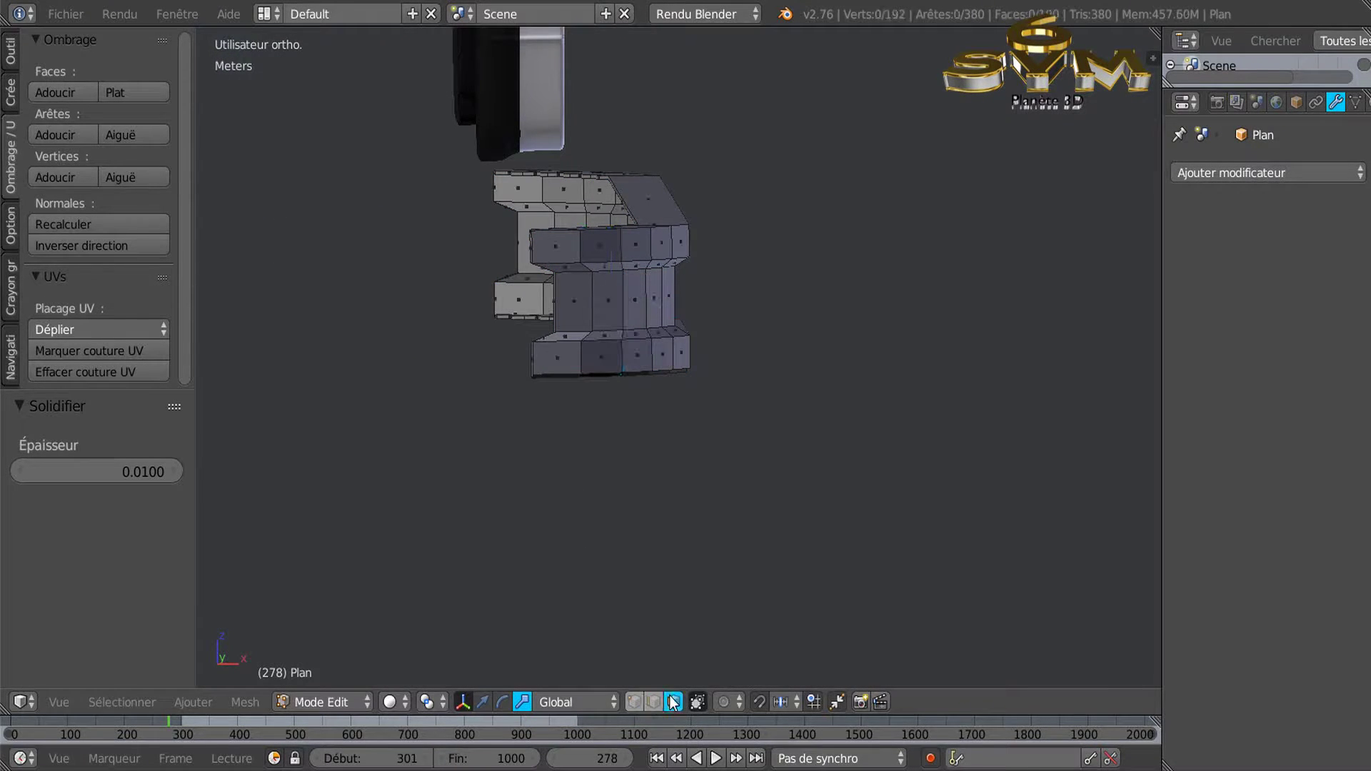
right_click(625, 305, "alt")
middle_click_drag(699, 321, 665, 343)
scroll(664, 395, "down", 2)
key("KP_5")
key("KP_5")
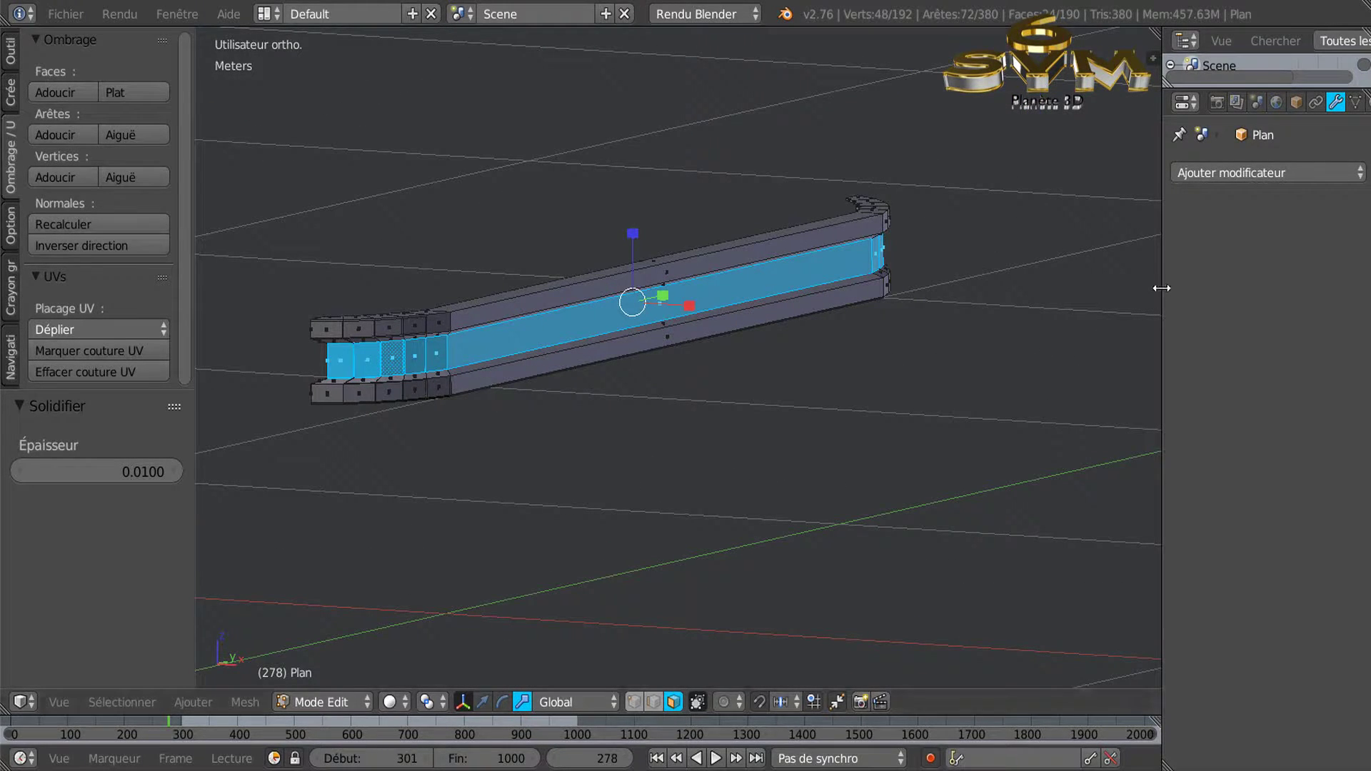
Create a new material for the mesh and make it shadeless (Sans ombrage)
left_click_drag(1140, 292, 1096, 295)
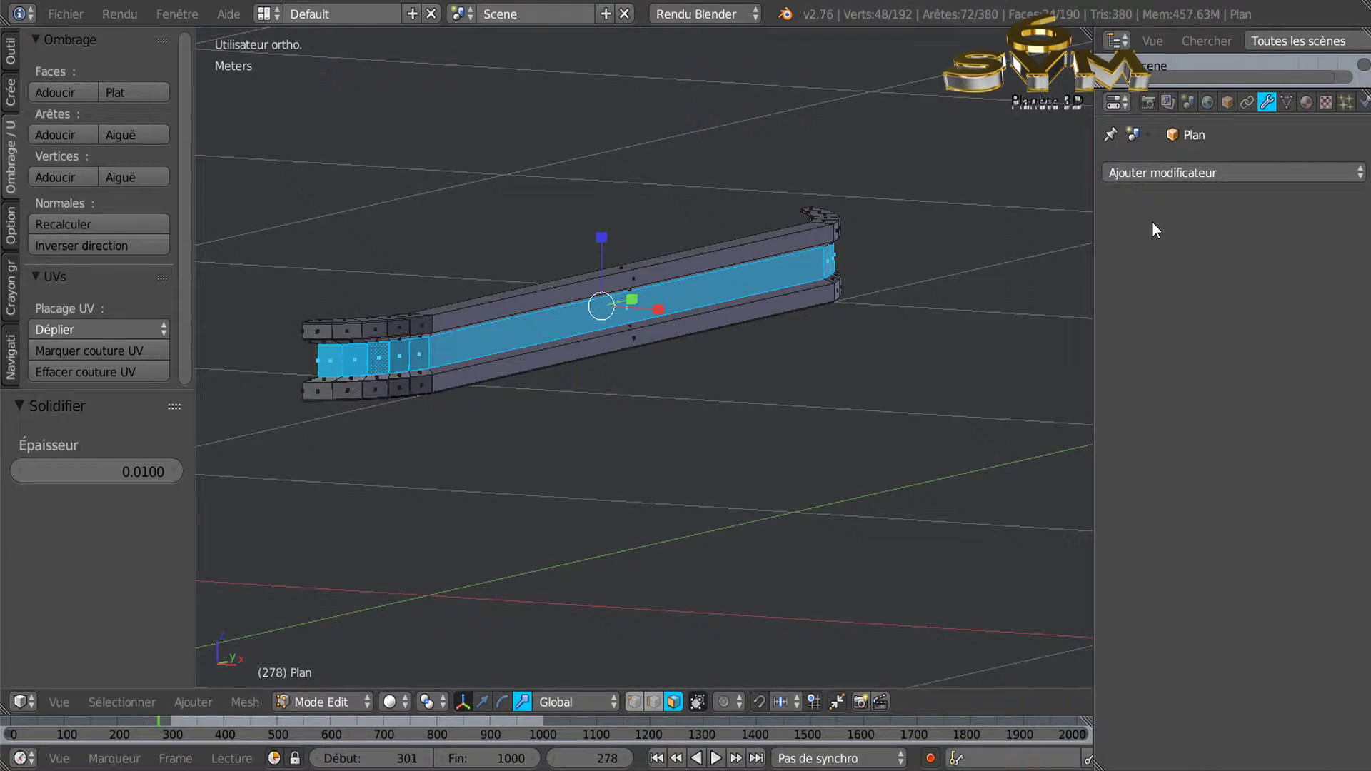
left_click(1307, 102)
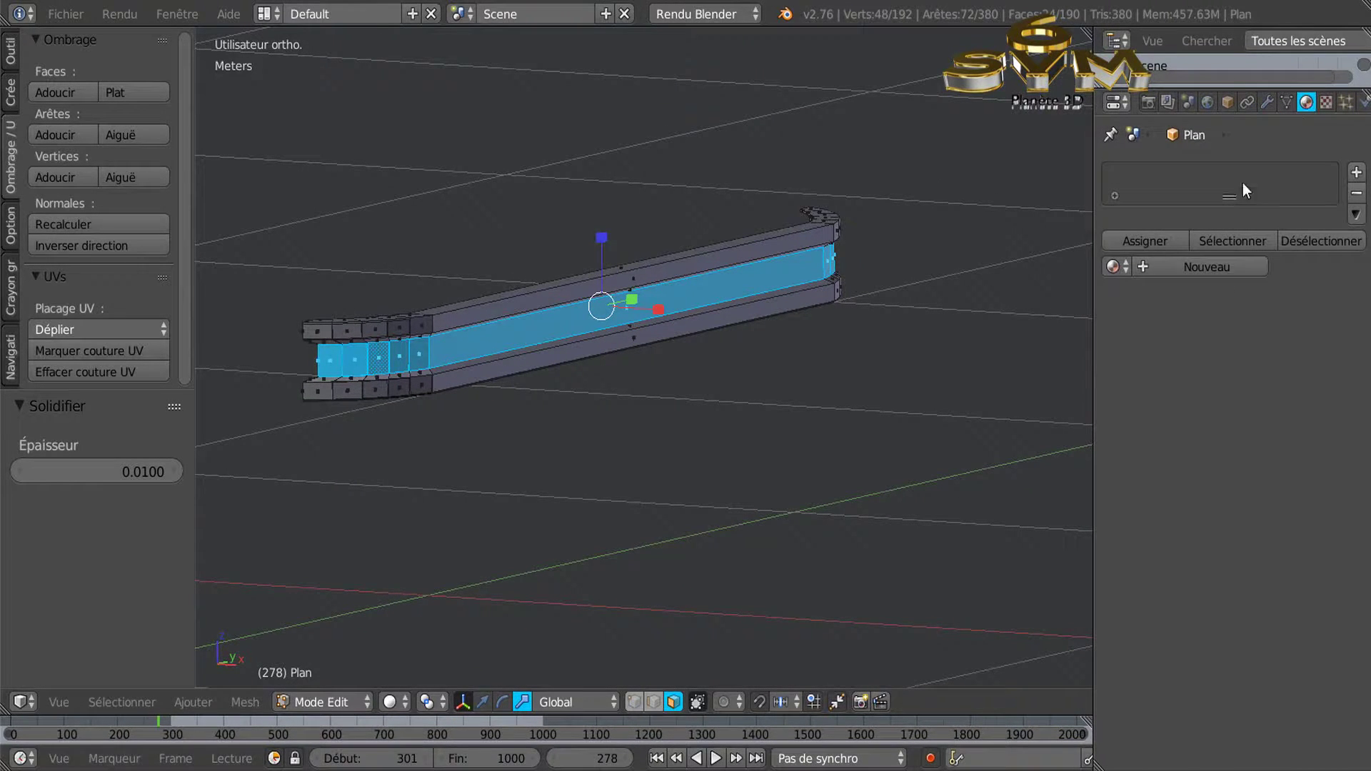
left_click(1189, 269)
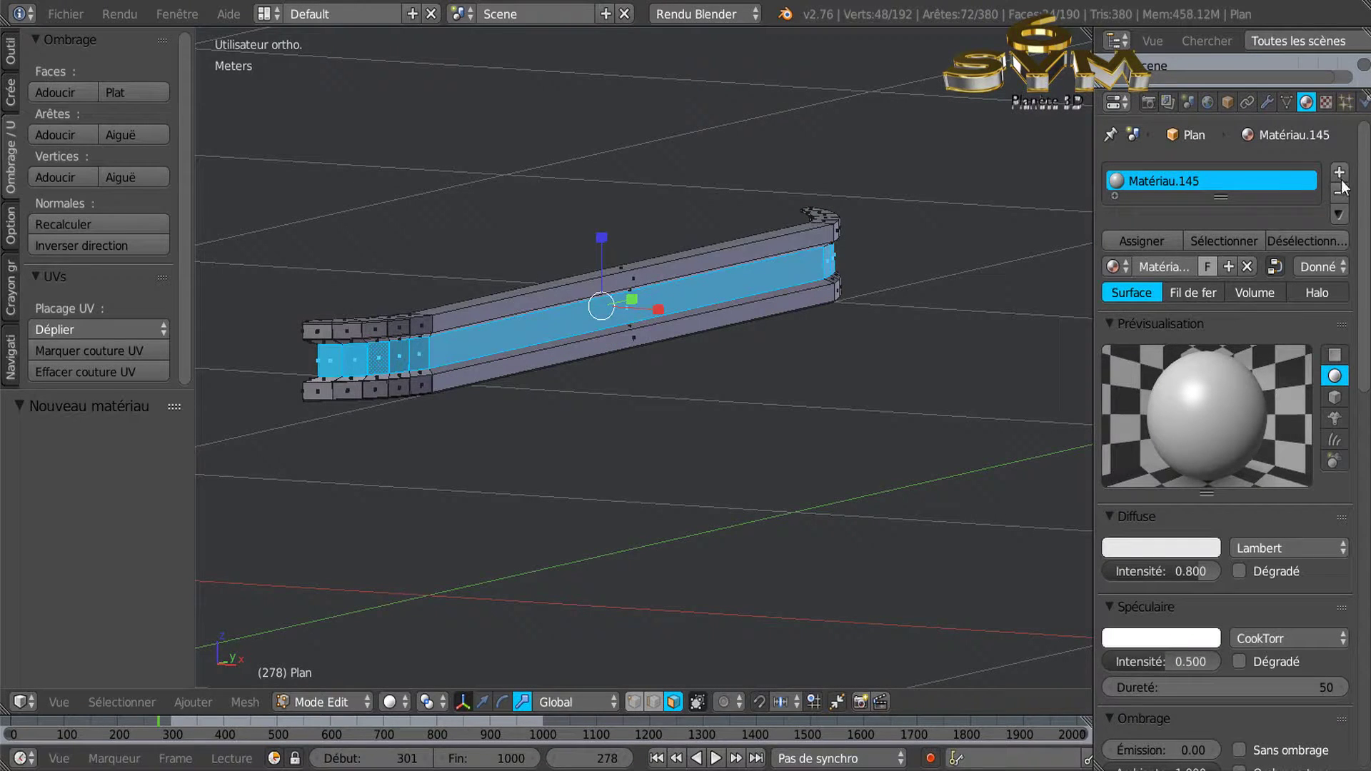
scroll(1214, 464, "down", 8)
left_click(1241, 509)
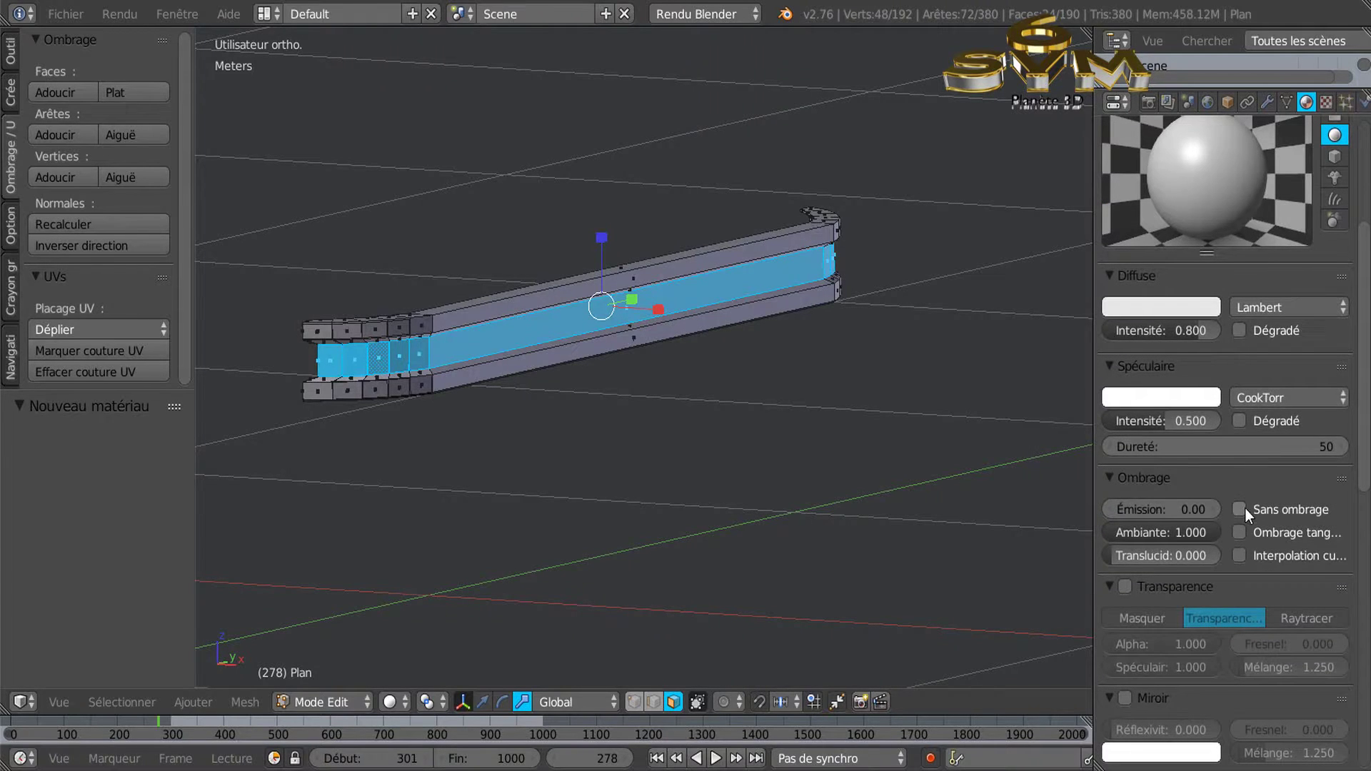
Add a texture to the new material and replace it with the existing Texture.017
left_click(1325, 104)
left_click(1247, 330)
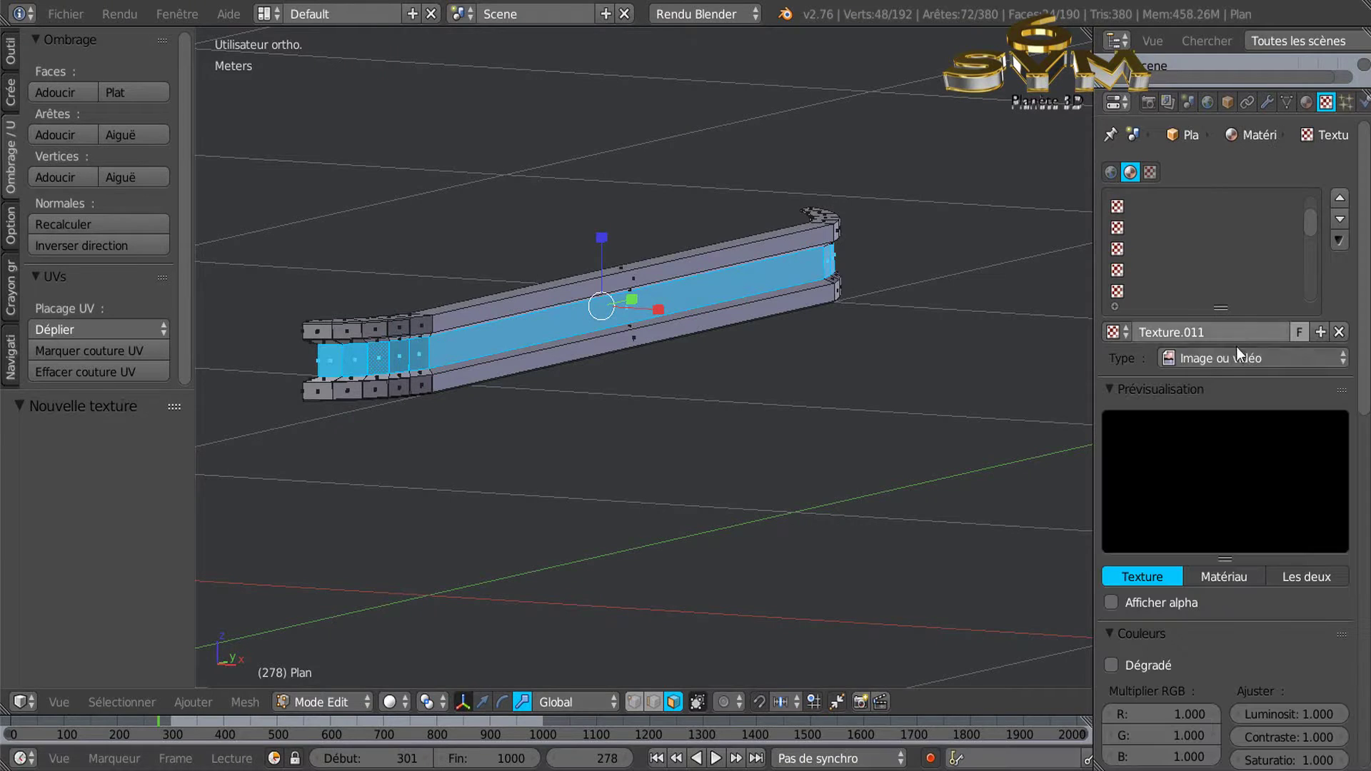
left_click(1114, 333)
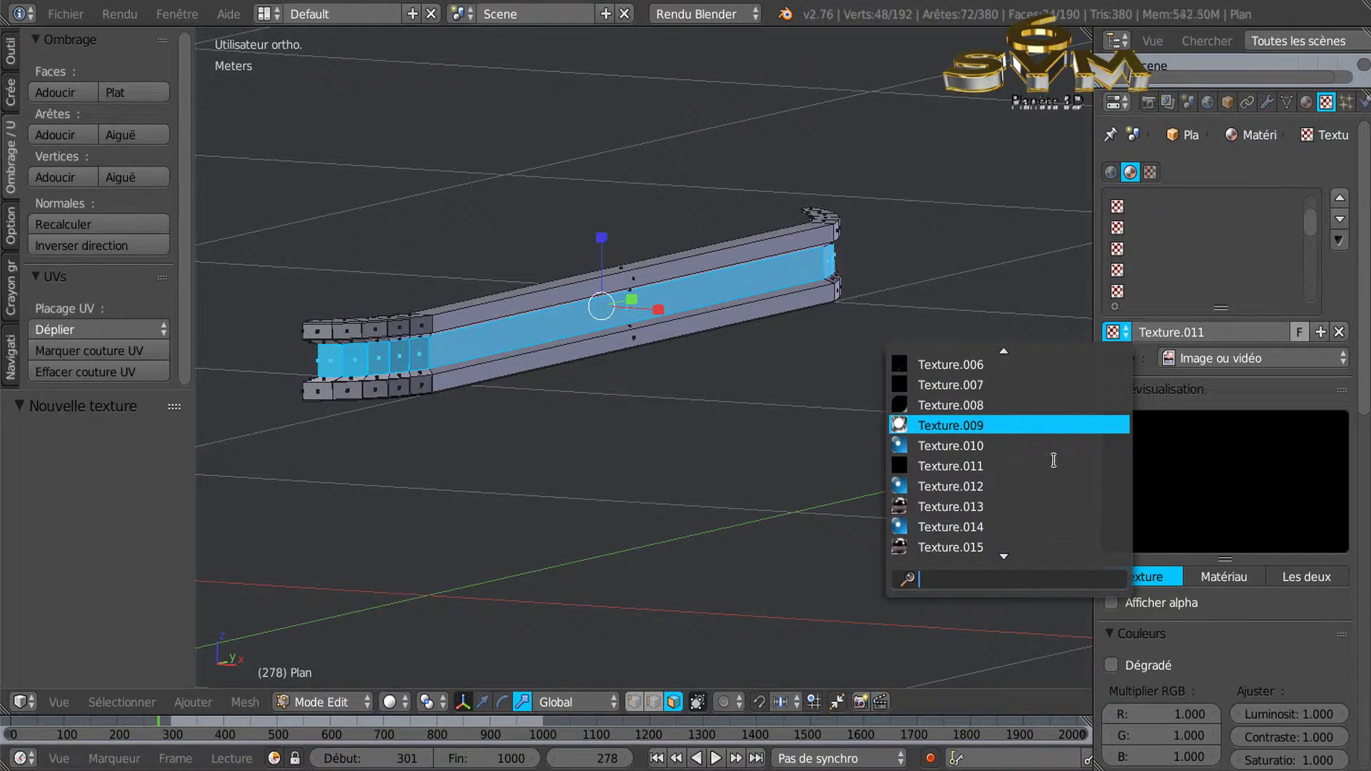
scroll(1054, 460, "down", 5)
scroll(1053, 460, "down", 4)
scroll(1053, 460, "down", 1)
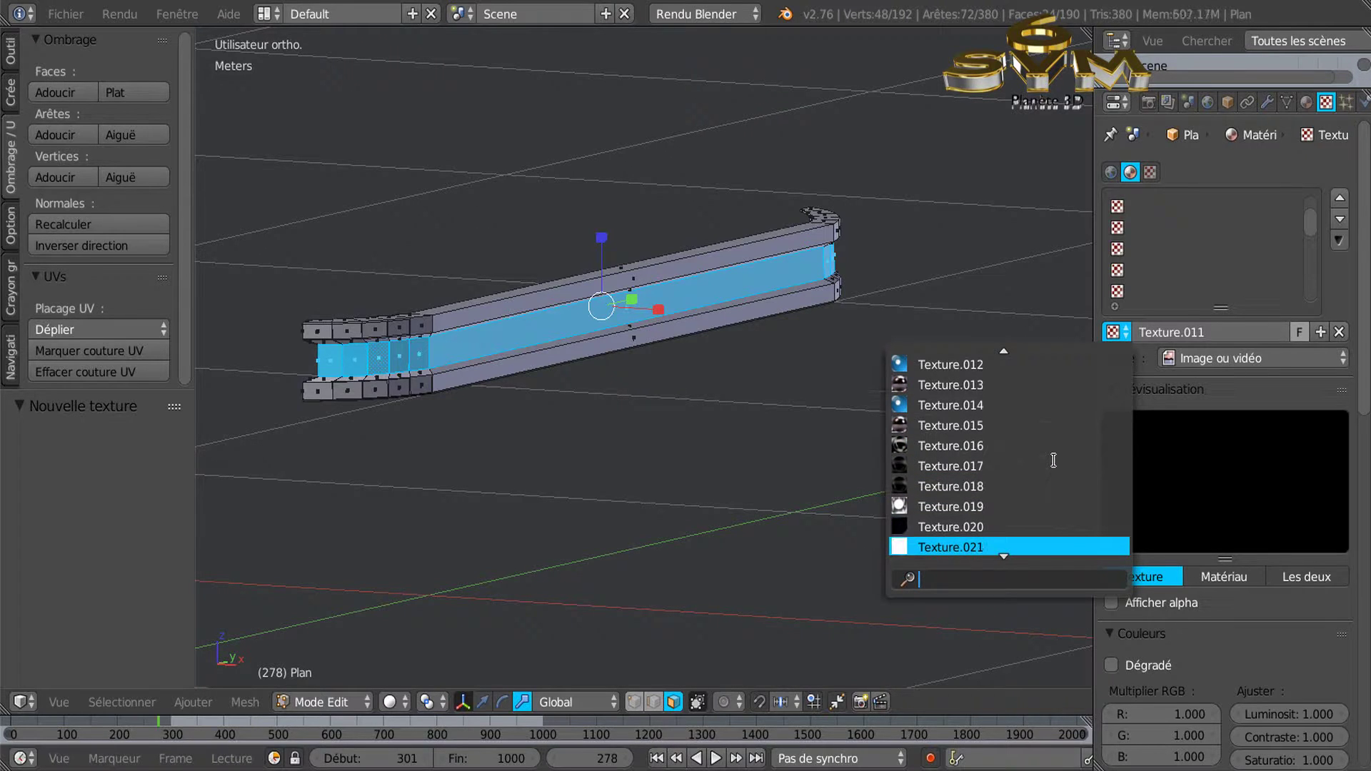
left_click(941, 466)
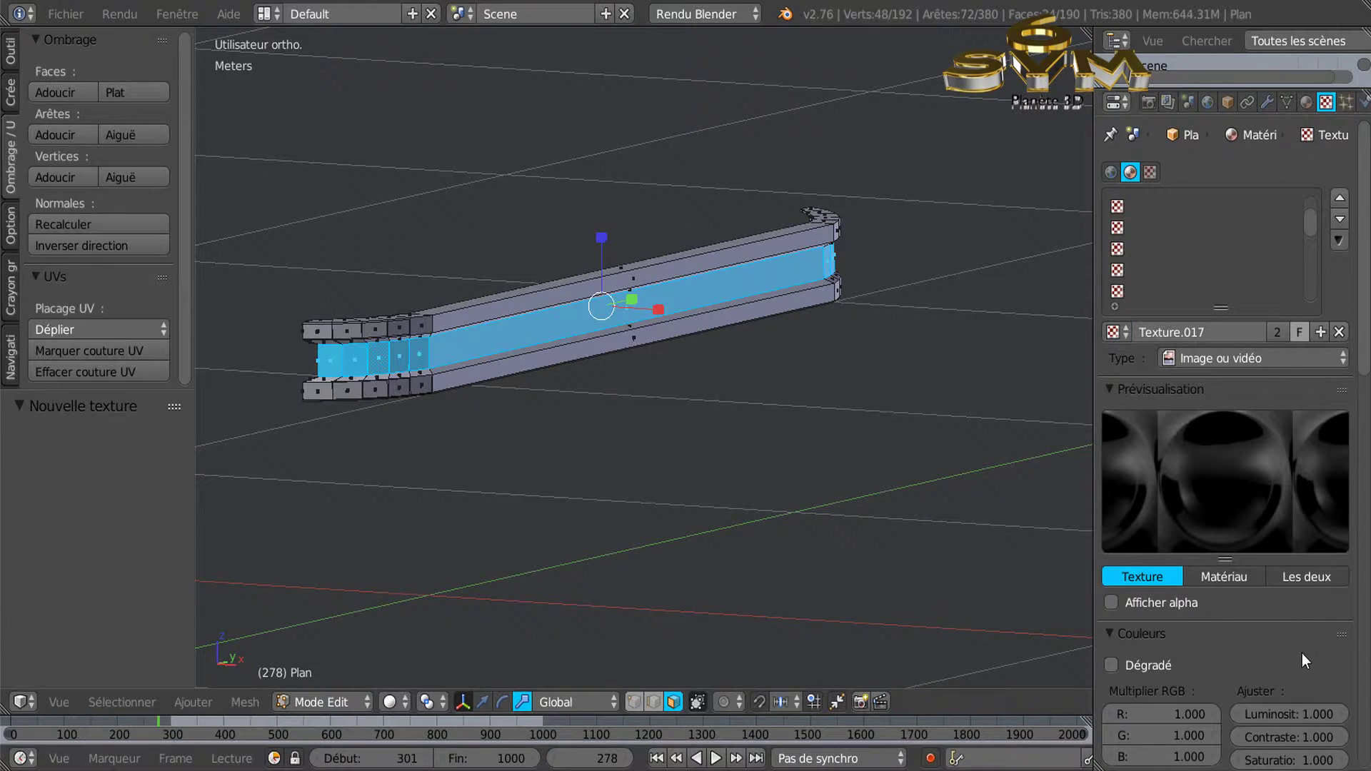
Set the rubber texture's mapping coordinates to Réflexion
scroll(1301, 653, "down", 6)
scroll(1301, 654, "down", 6)
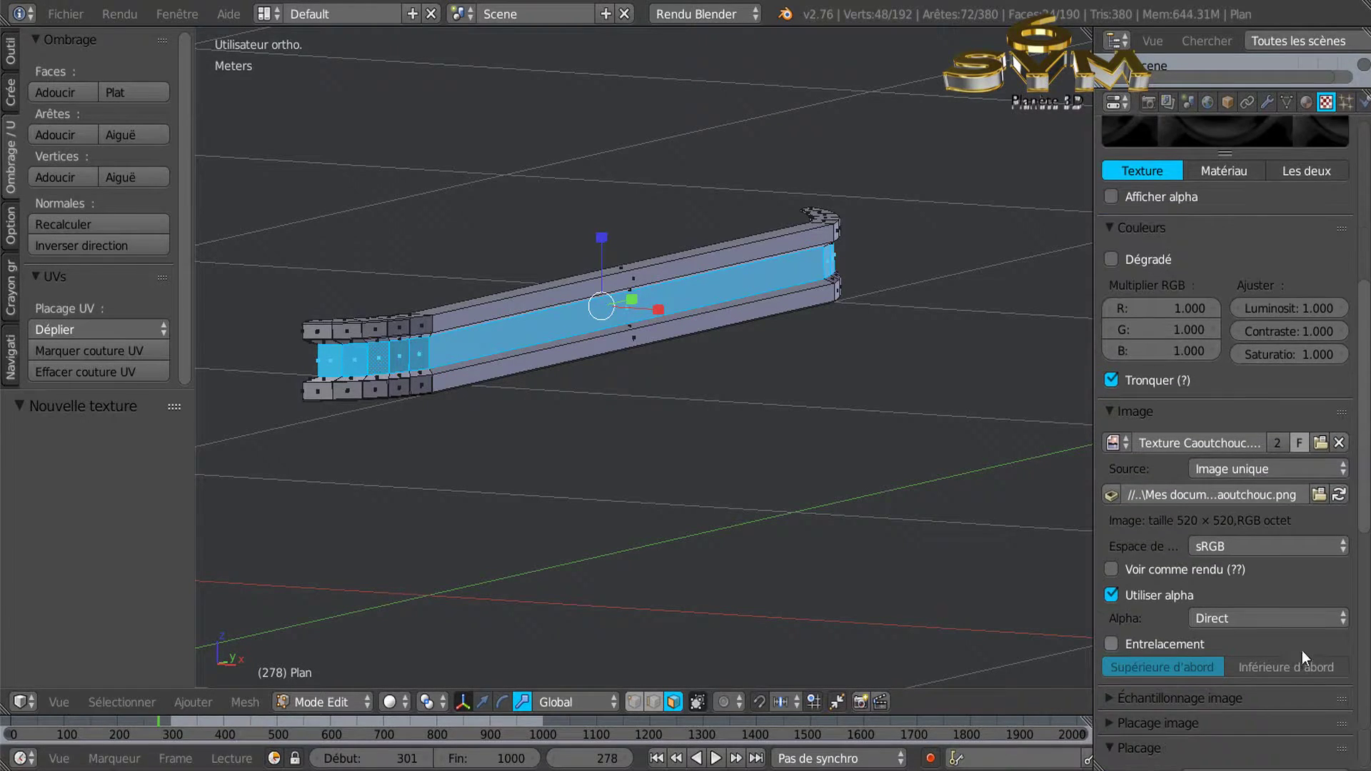
scroll(1278, 637, "up", 2)
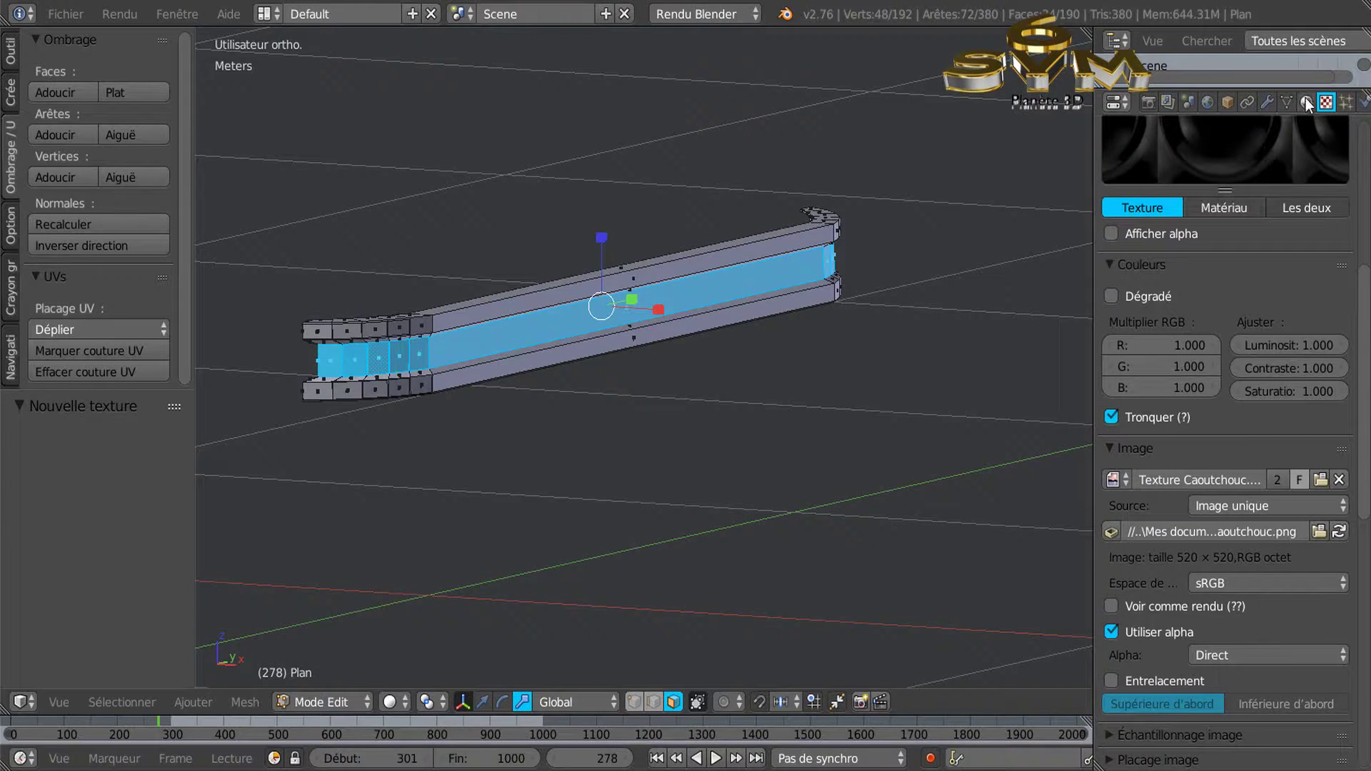
scroll(1251, 563, "down", 2)
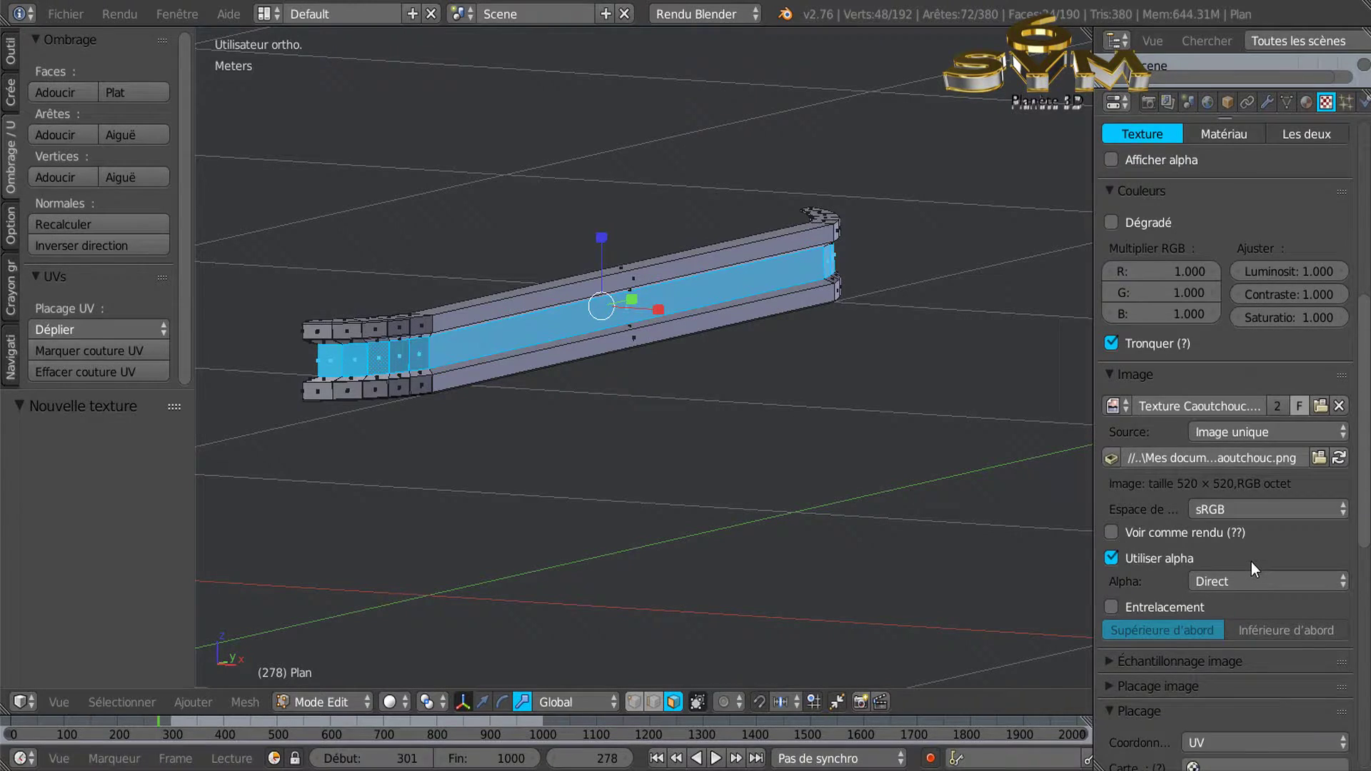
scroll(1257, 580, "down", 3)
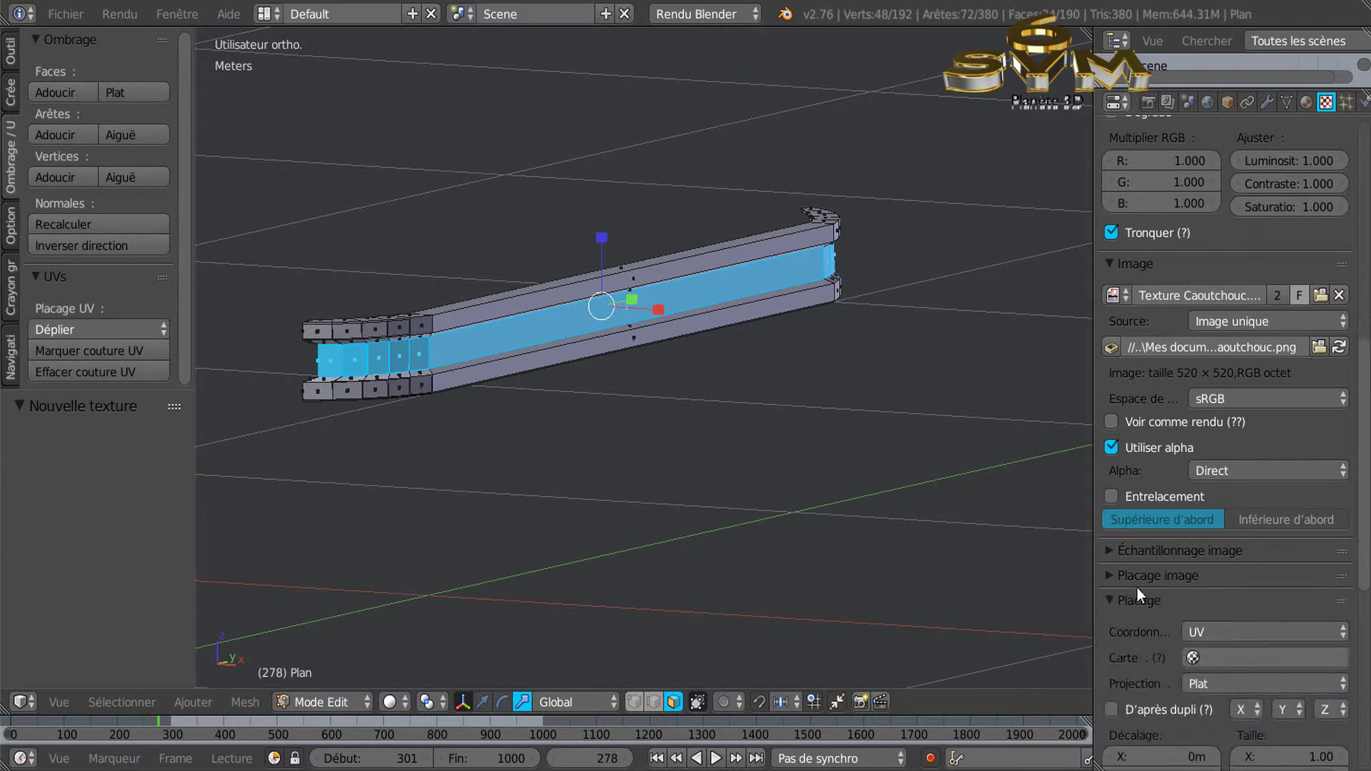
scroll(1137, 588, "down", 3)
left_click(1227, 525)
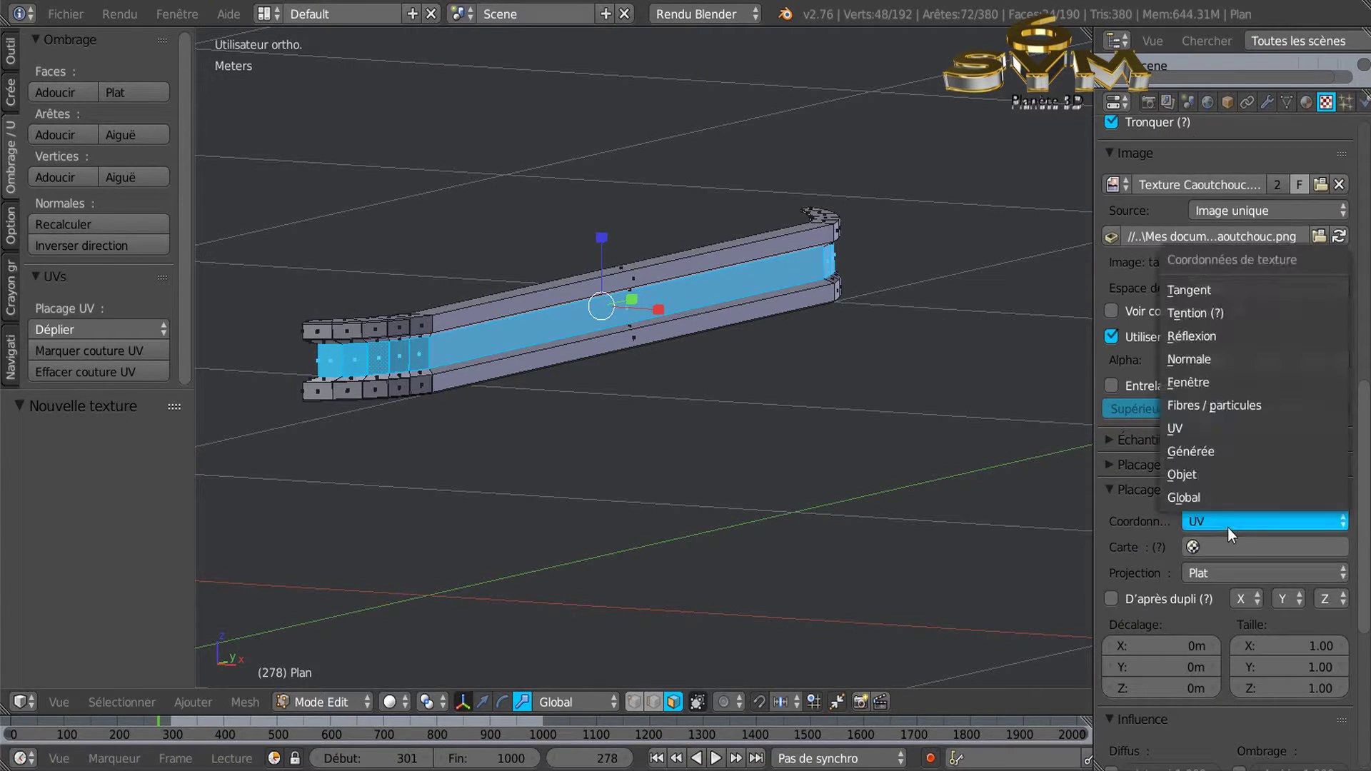
left_click(1241, 332)
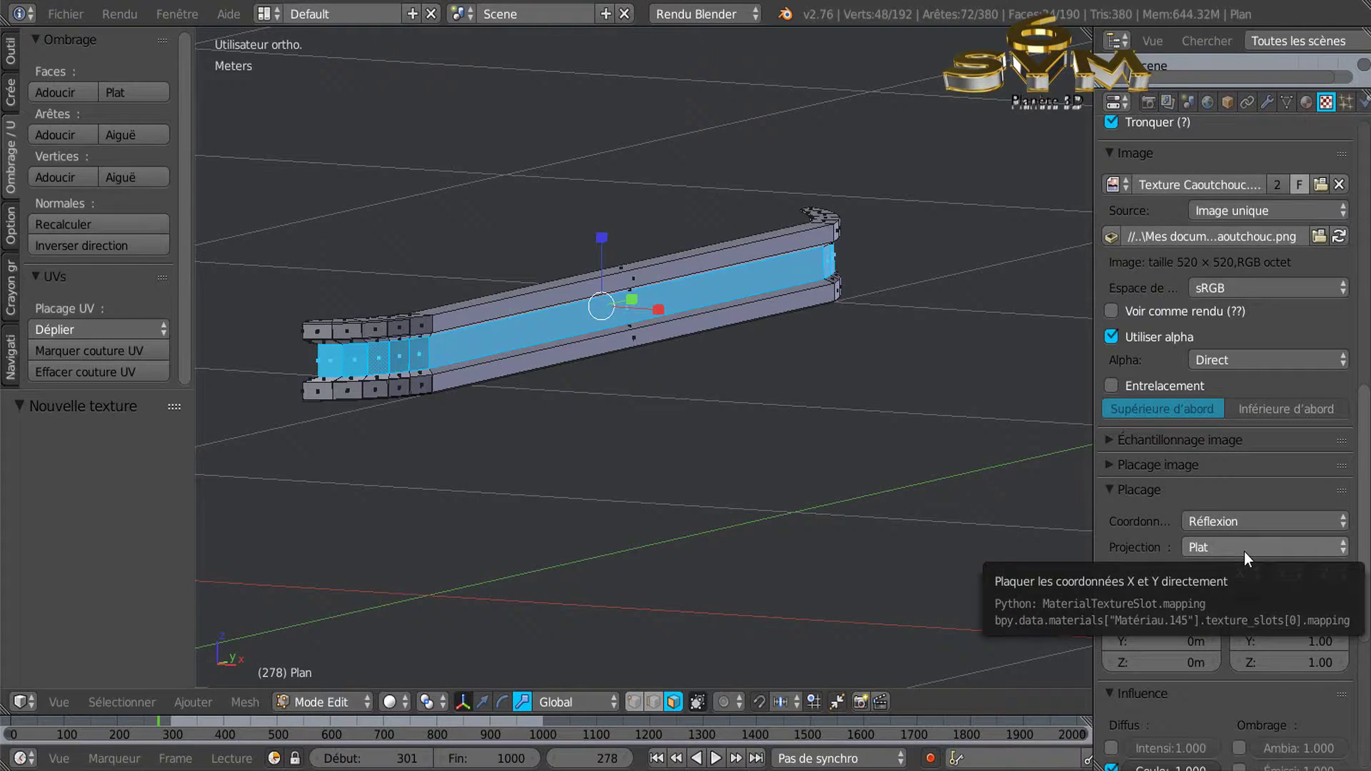
Assign the black material to the selected middle band faces and set the viewport shading to Matériau
scroll(1247, 385, "up", 7)
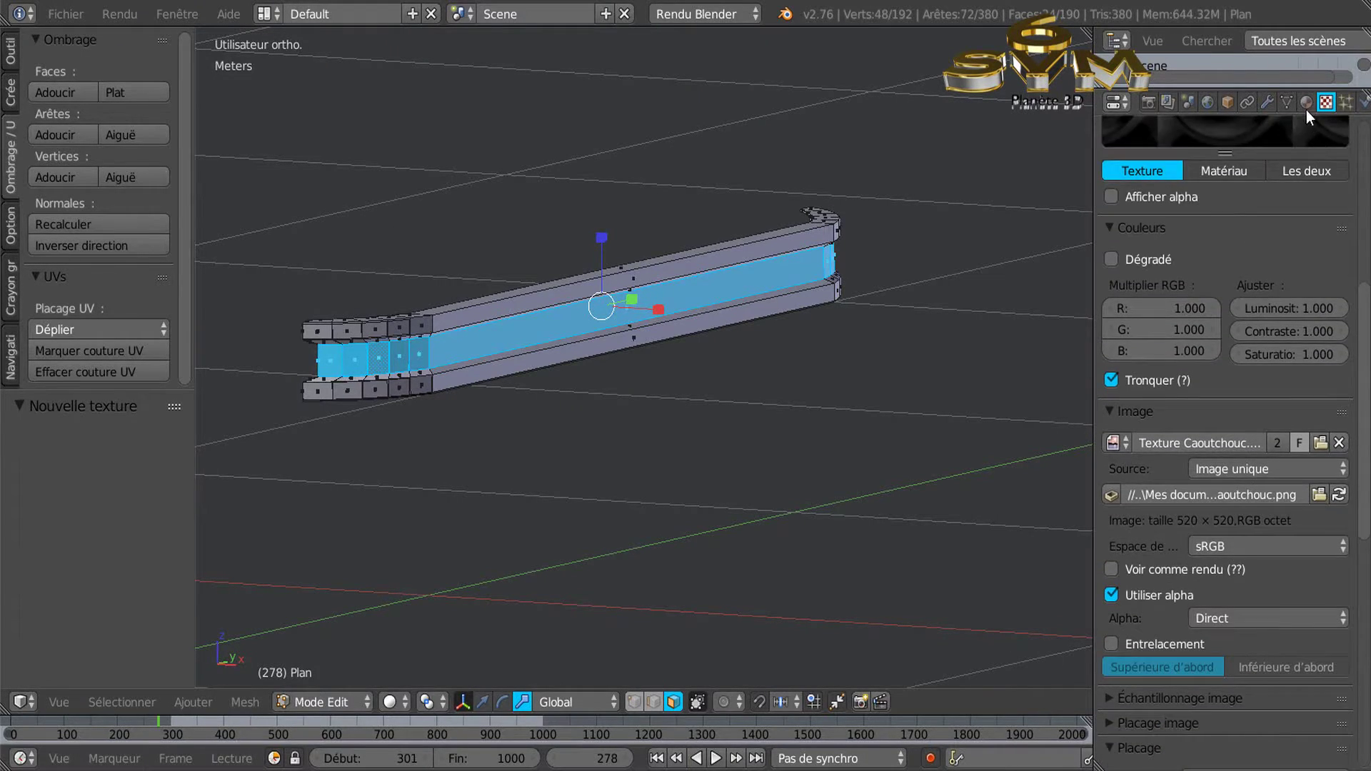
left_click(1307, 102)
scroll(1135, 337, "up", 8)
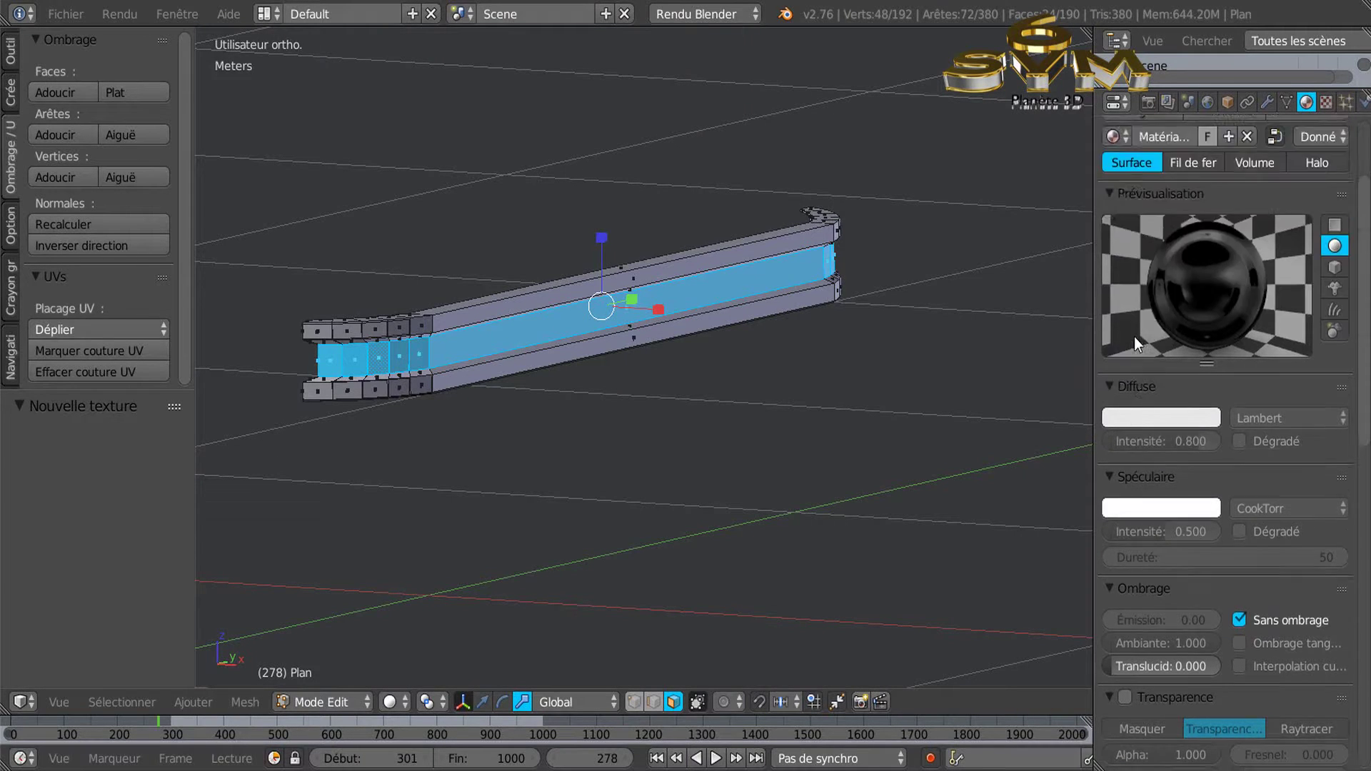
left_click(1141, 241)
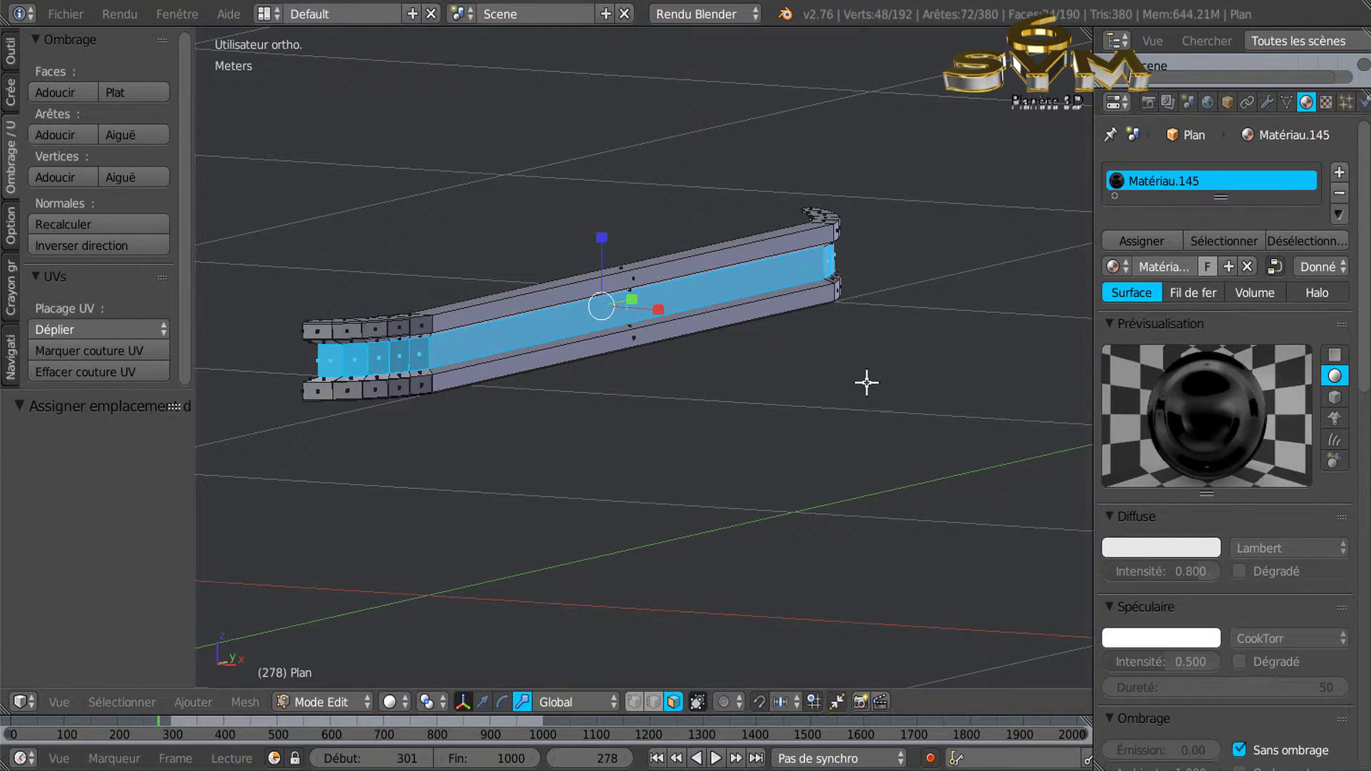
left_click(388, 703)
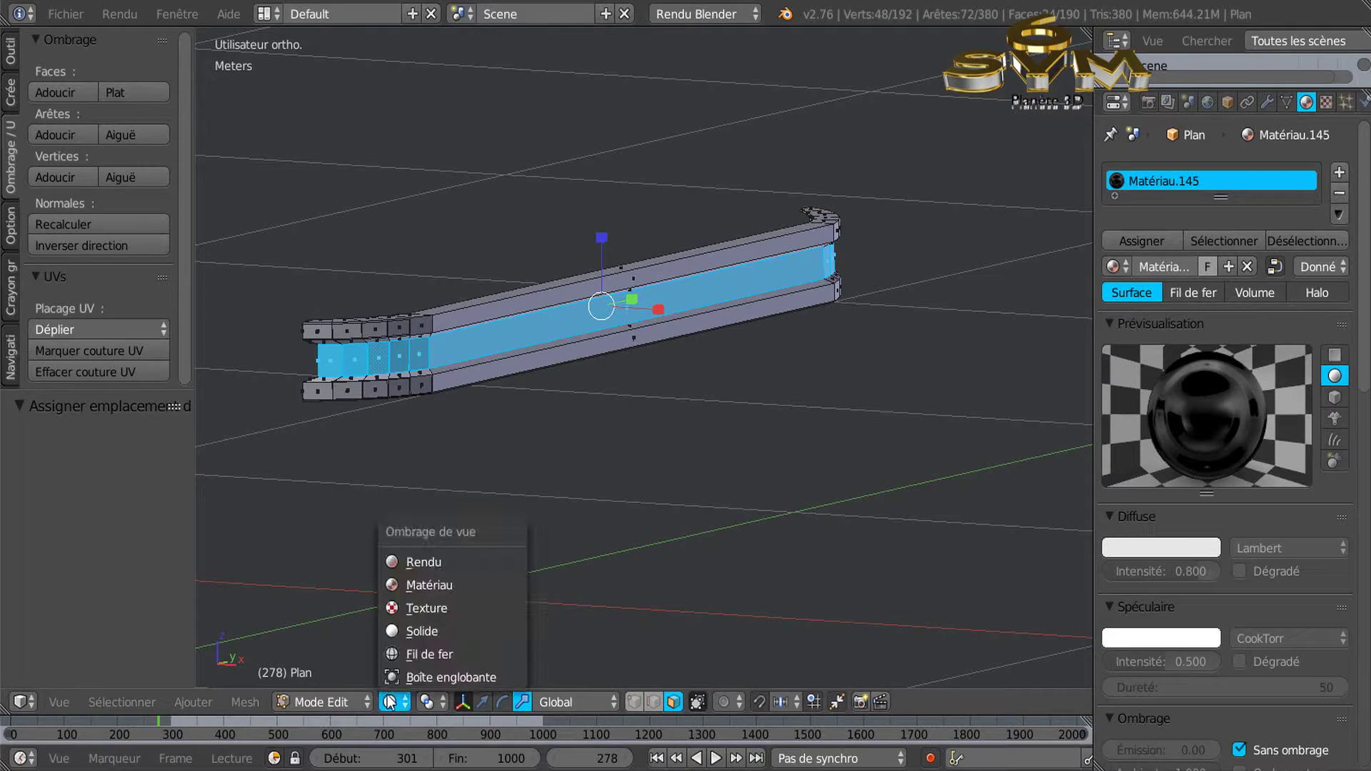
left_click(421, 585)
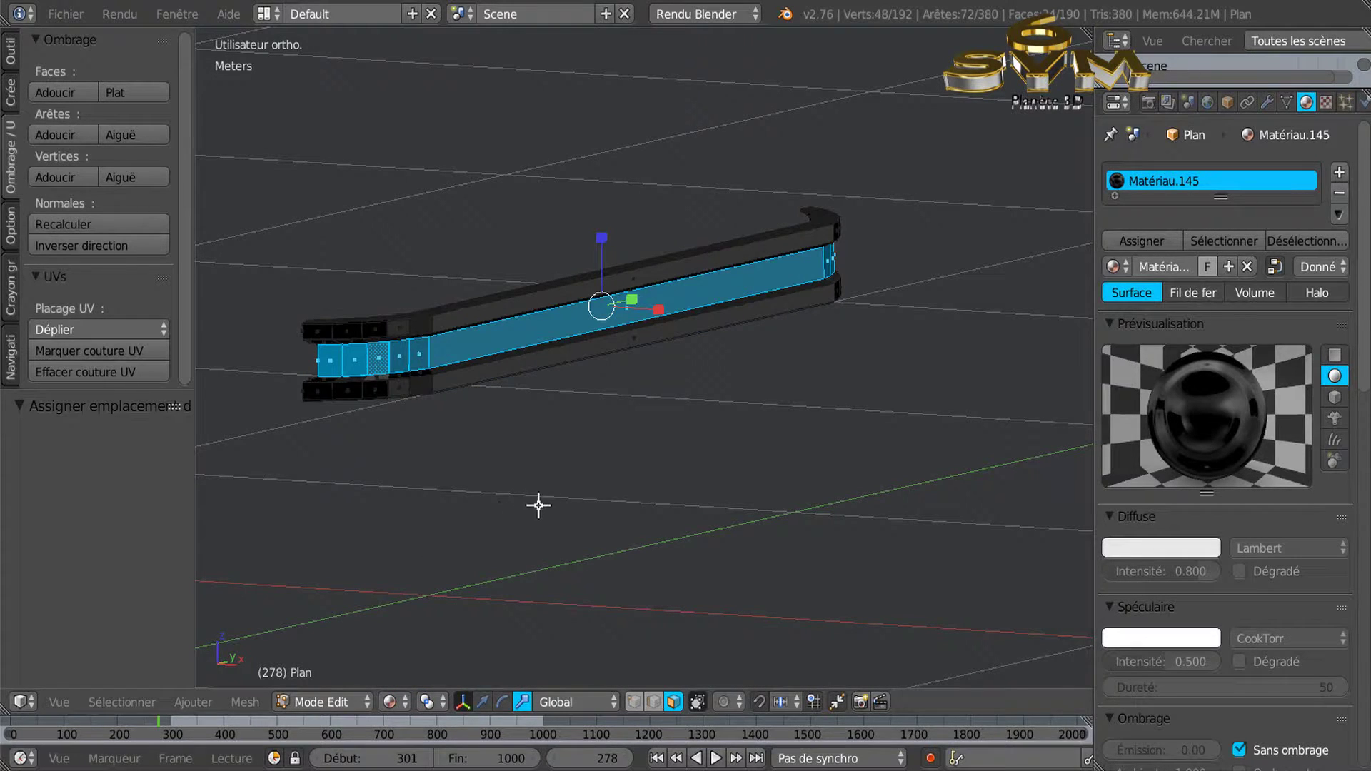
Invert the face selection to the upper and lower strips and add a second material slot with a new material
left_click(182, 705)
key("ctrl+i")
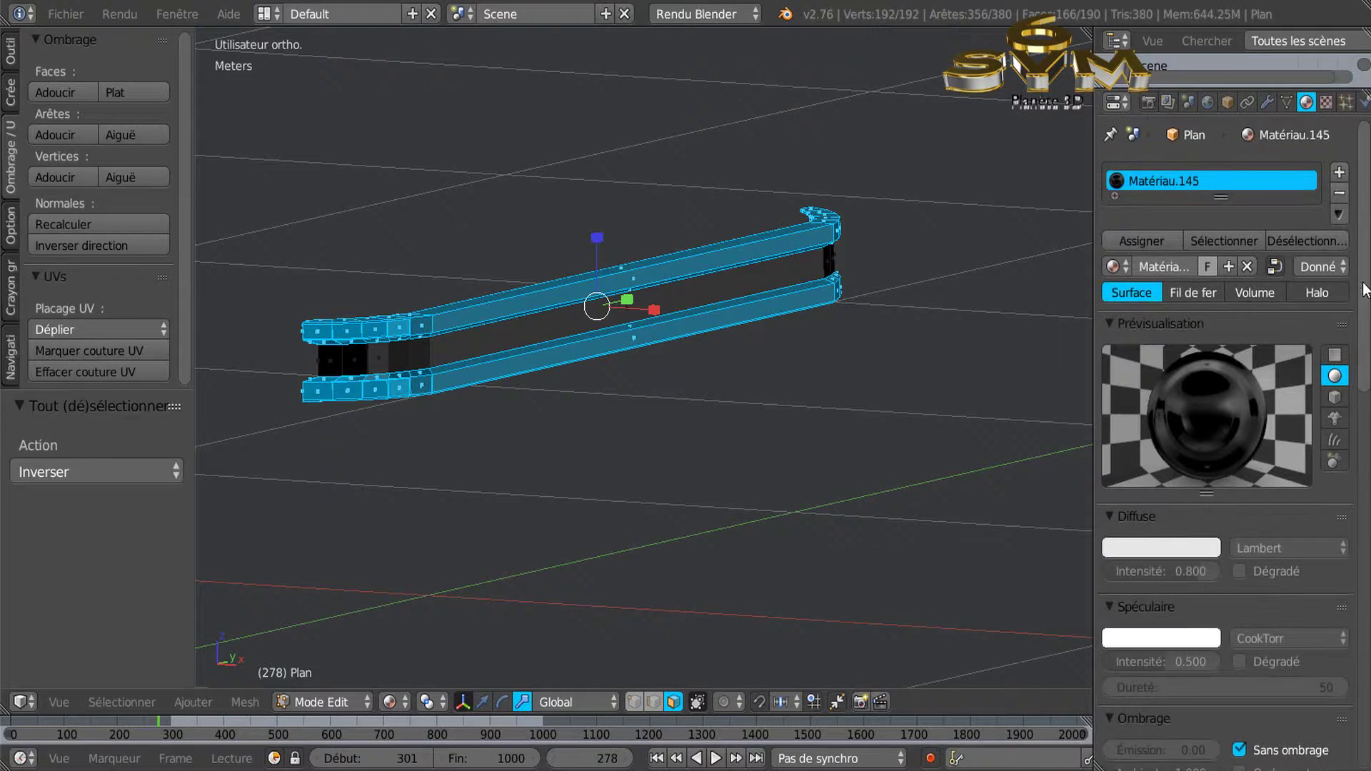
left_click(1340, 173)
left_click(1193, 317)
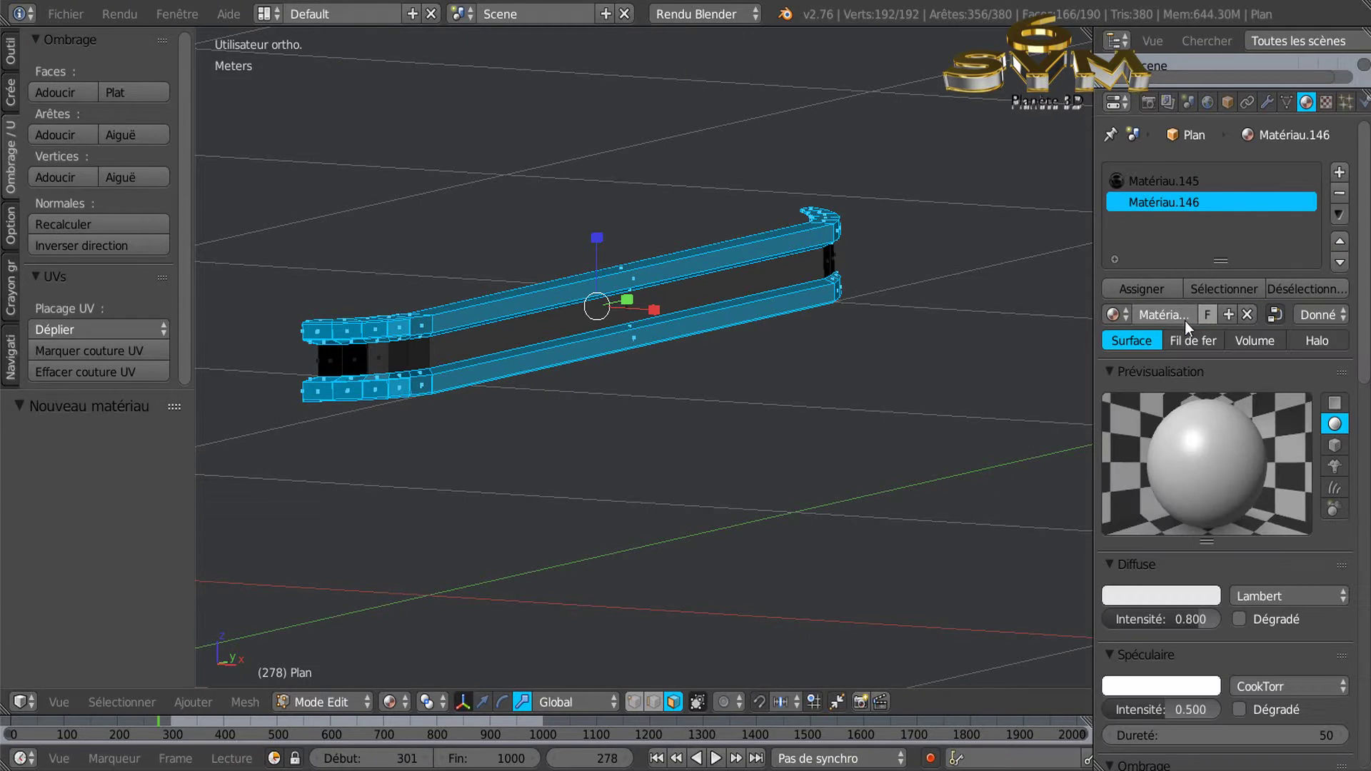
Replace the new material in the second slot with the existing Matériau.036
left_click(1117, 314)
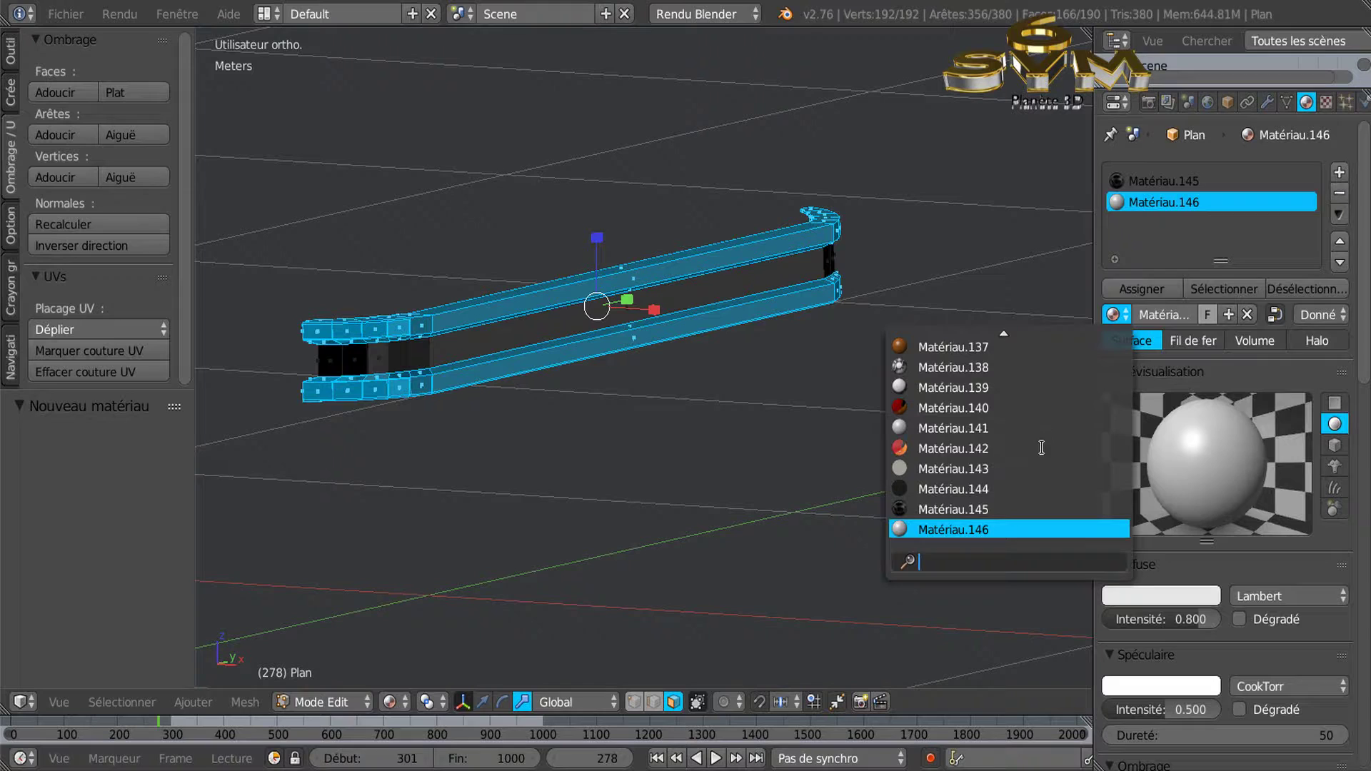
scroll(959, 373, "up", 5)
scroll(959, 373, "up", 14)
scroll(958, 382, "up", 5)
scroll(958, 384, "up", 10)
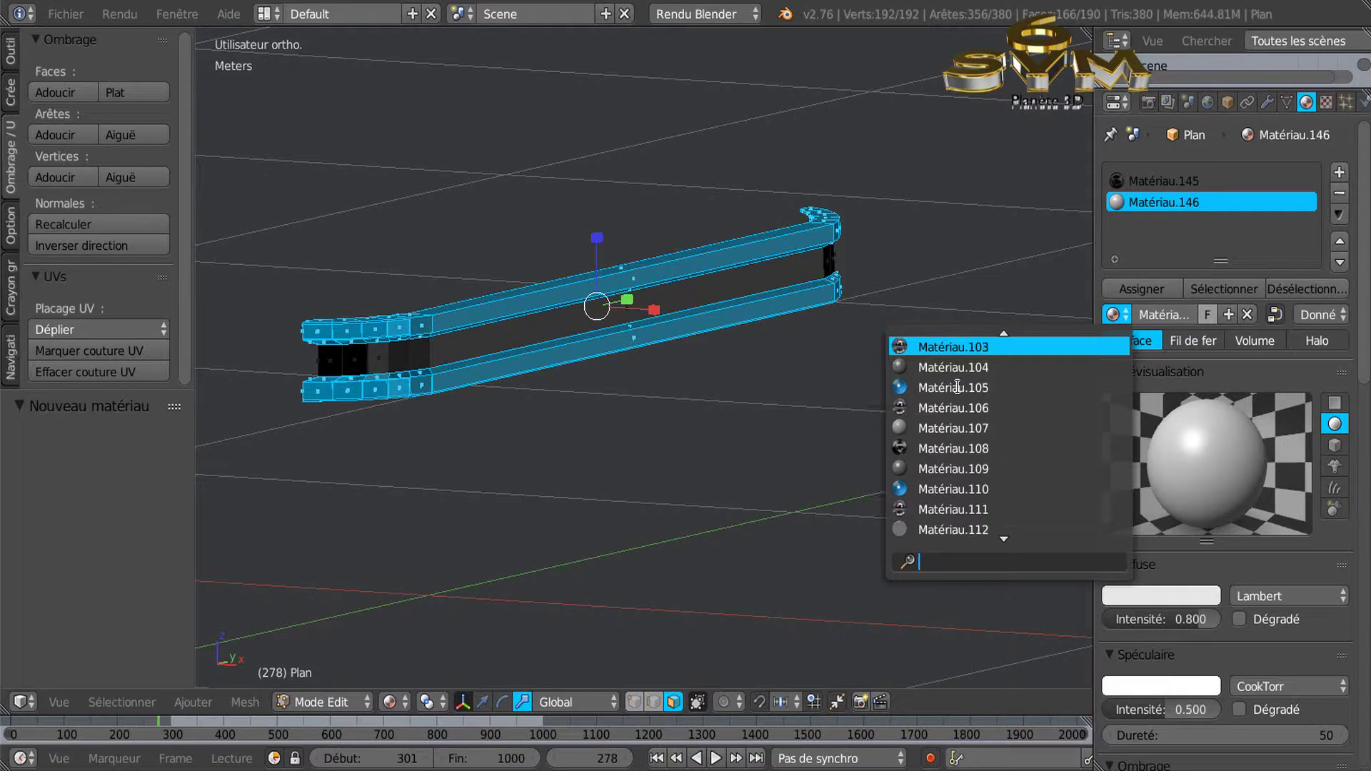
scroll(957, 394, "up", 11)
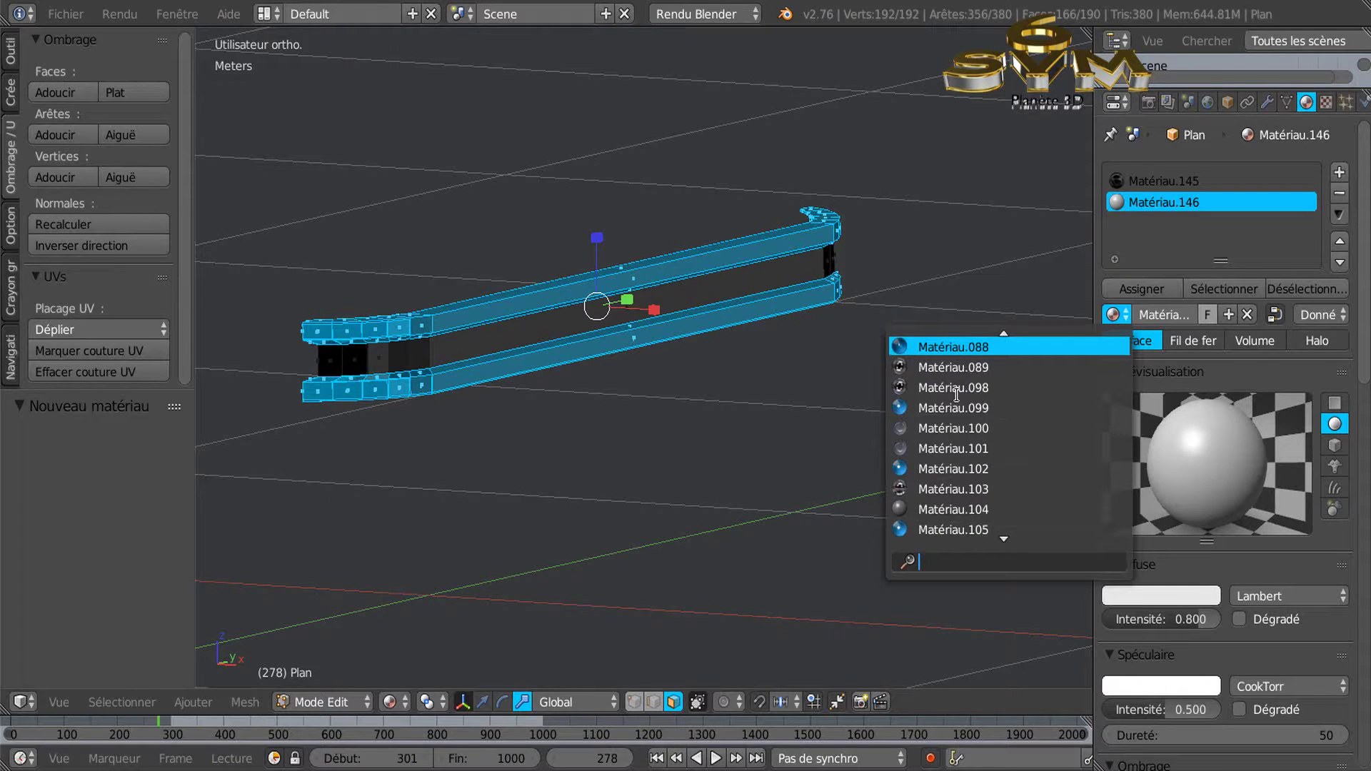
scroll(957, 395, "up", 7)
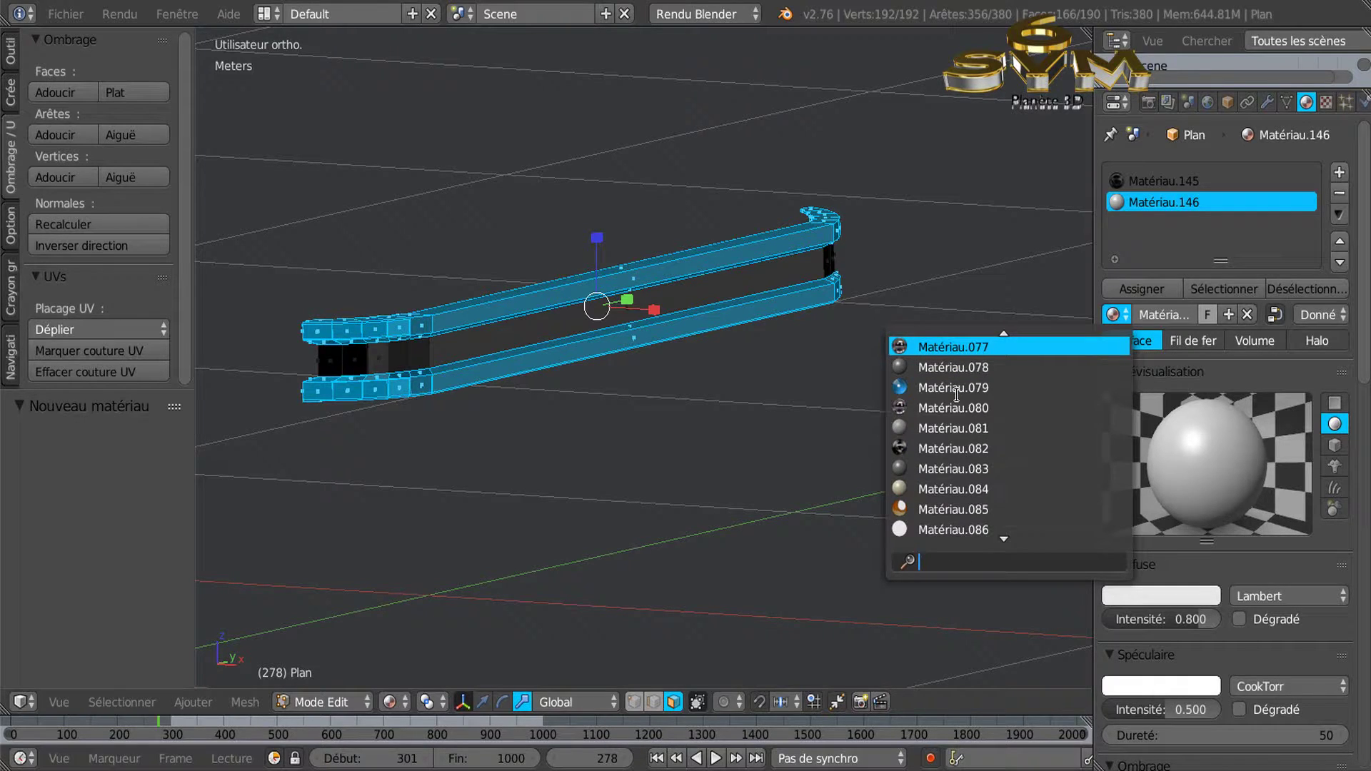
scroll(957, 395, "up", 3)
scroll(956, 399, "up", 3)
scroll(956, 398, "up", 11)
scroll(956, 398, "up", 11)
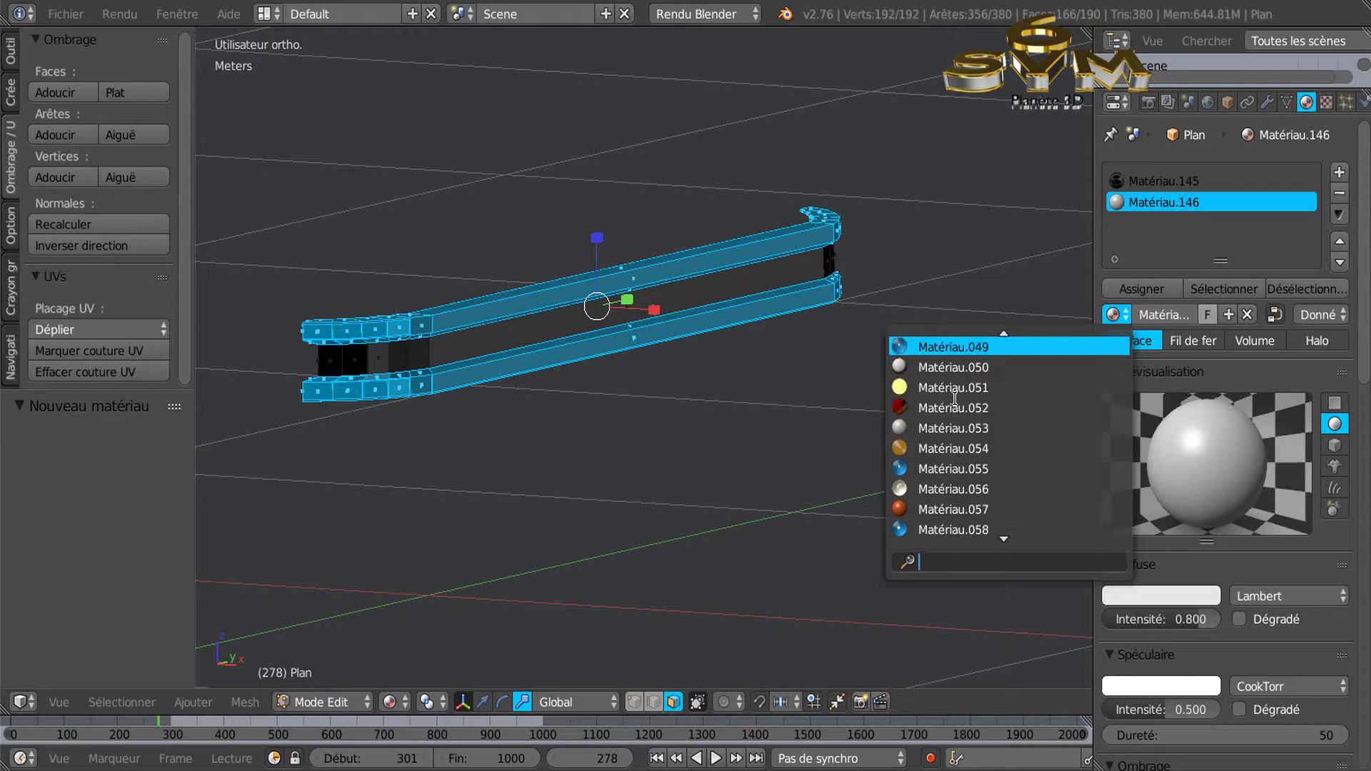
scroll(956, 398, "up", 3)
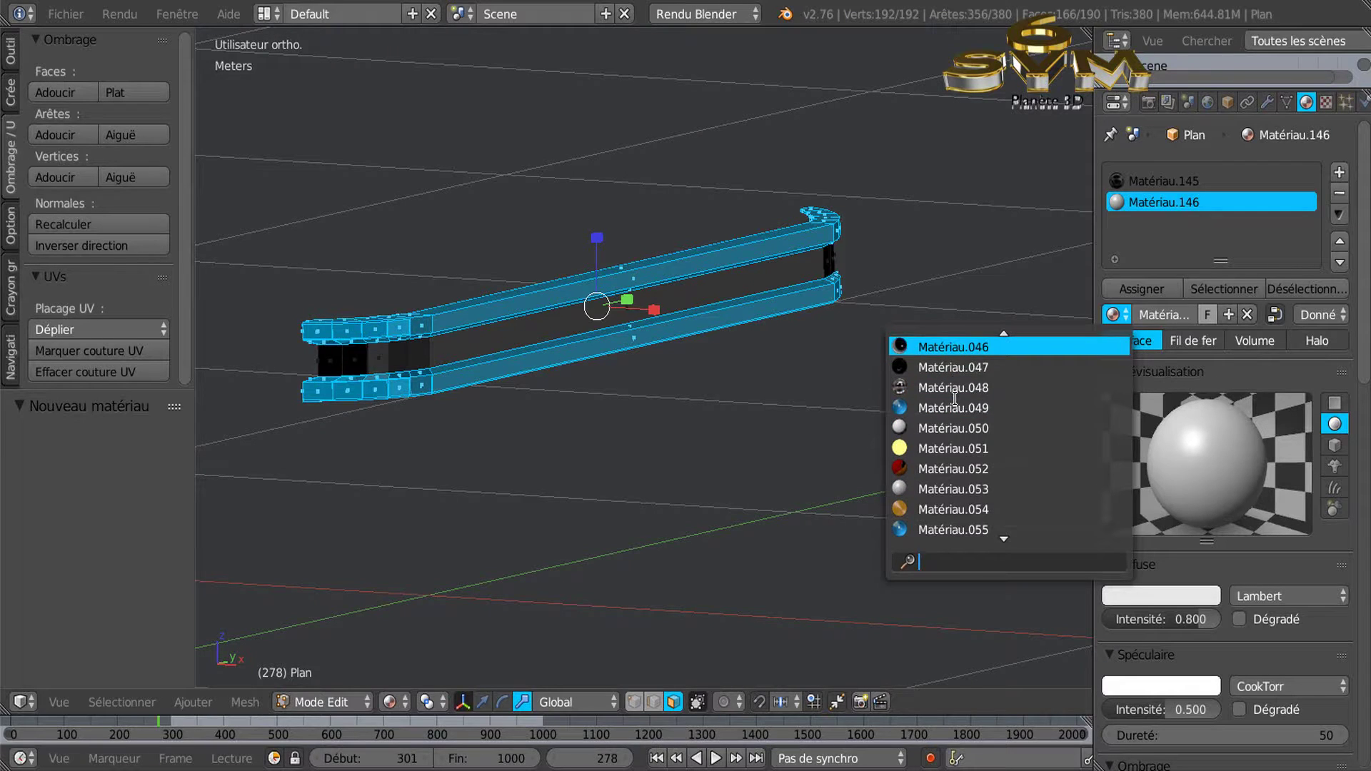
scroll(956, 399, "up", 8)
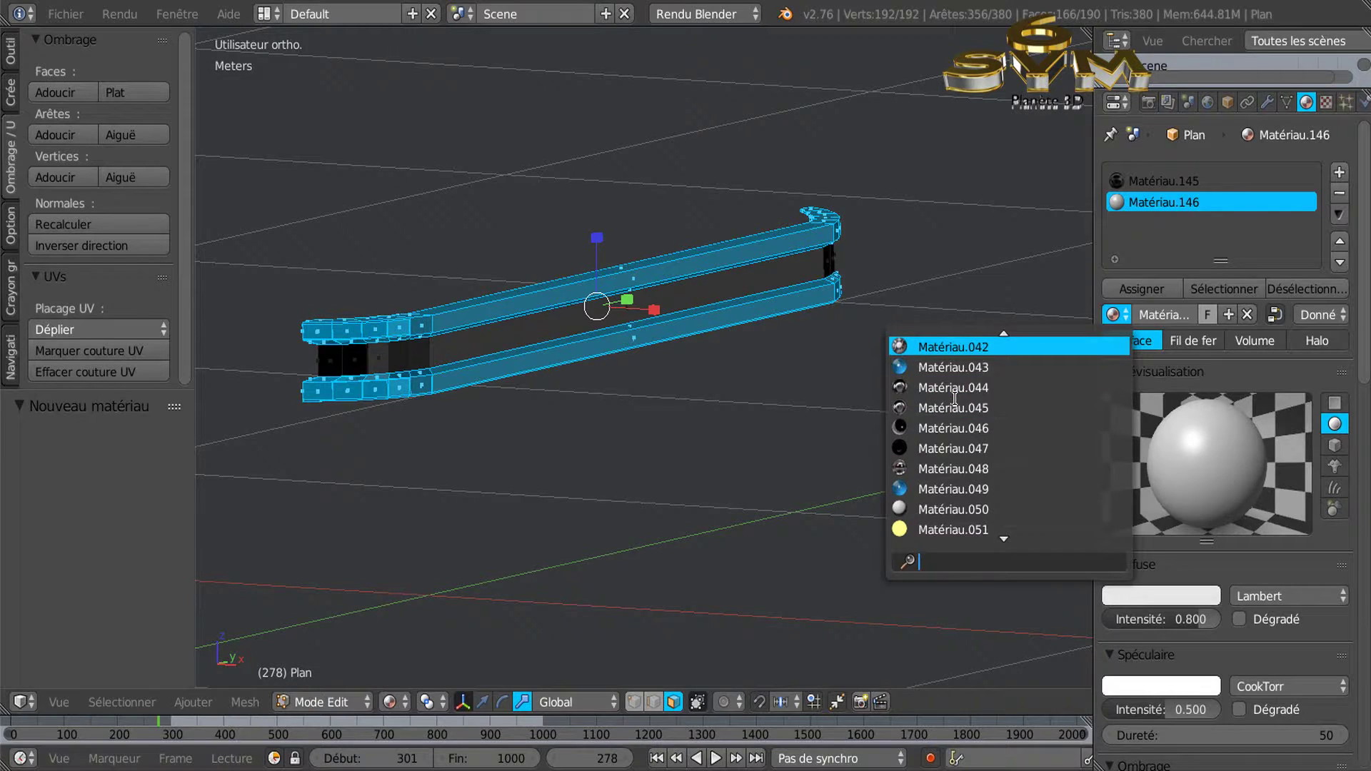
scroll(955, 398, "up", 7)
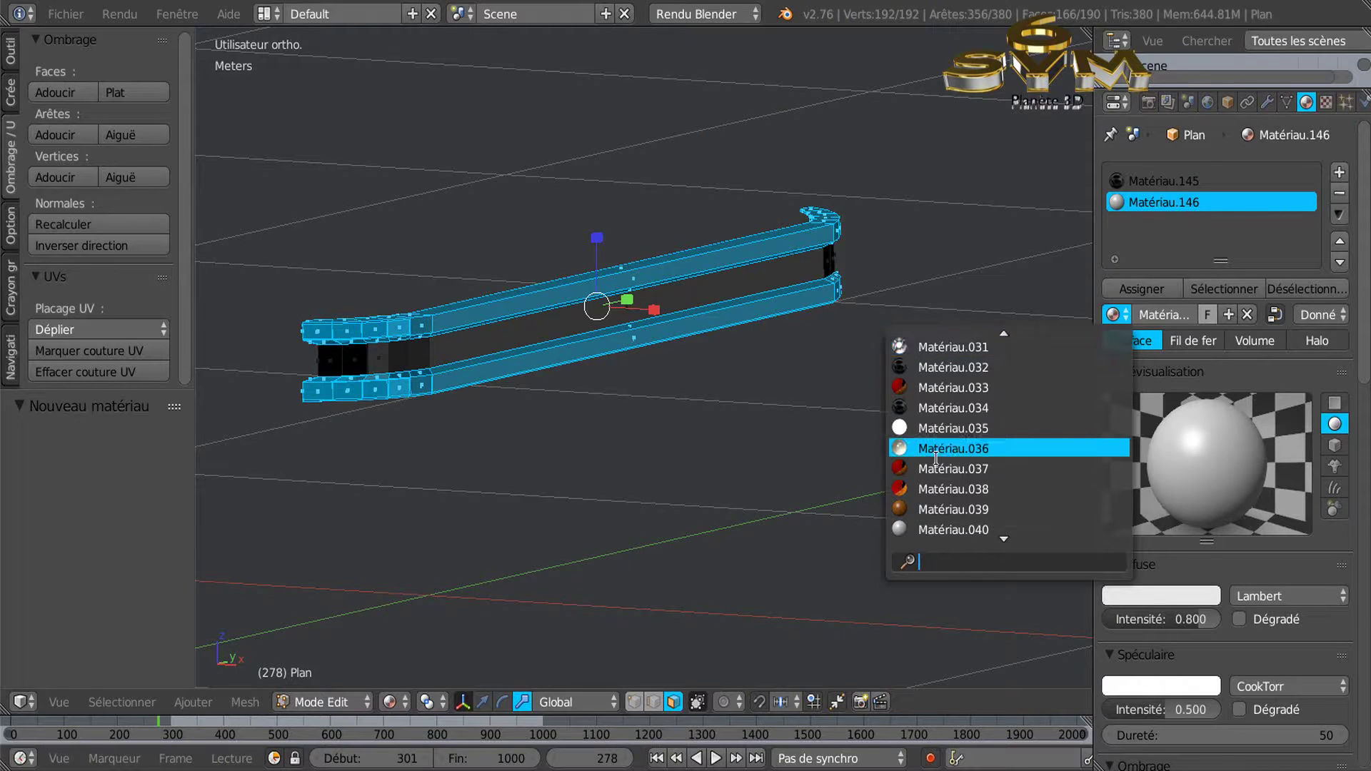
left_click(934, 448)
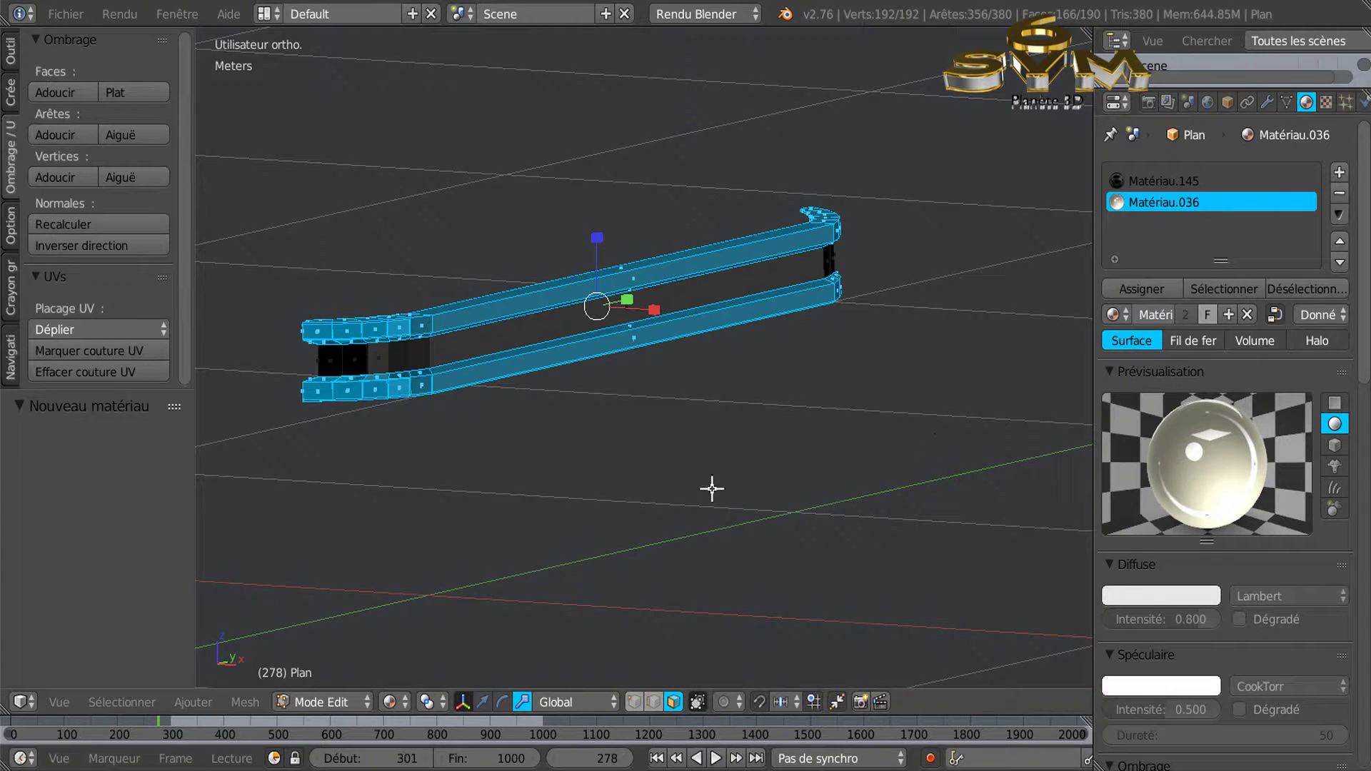
Assign Matériau.036 to the selected upper and lower strip faces and check the result in object mode
left_click(1143, 289)
scroll(692, 507, "down", 3)
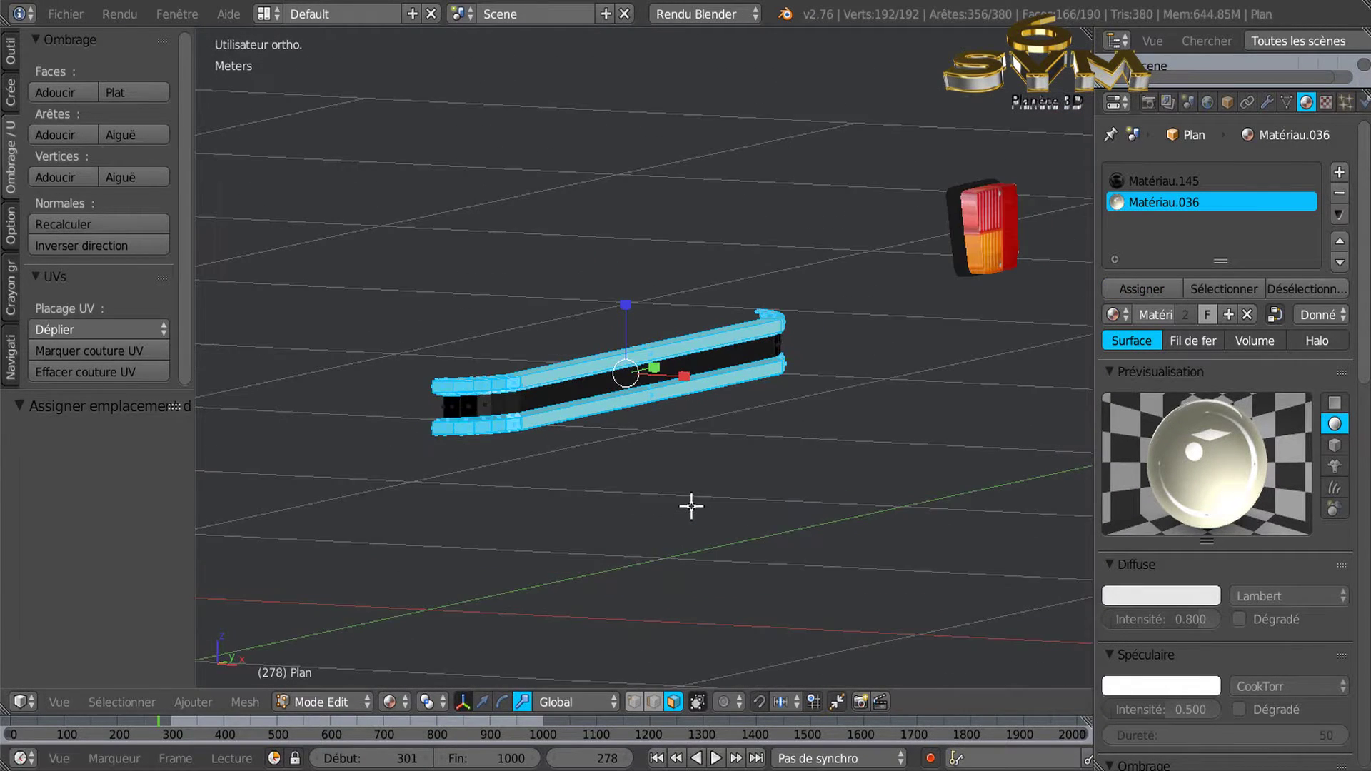
middle_click_drag(691, 506, 714, 510)
scroll(636, 472, "up", 2)
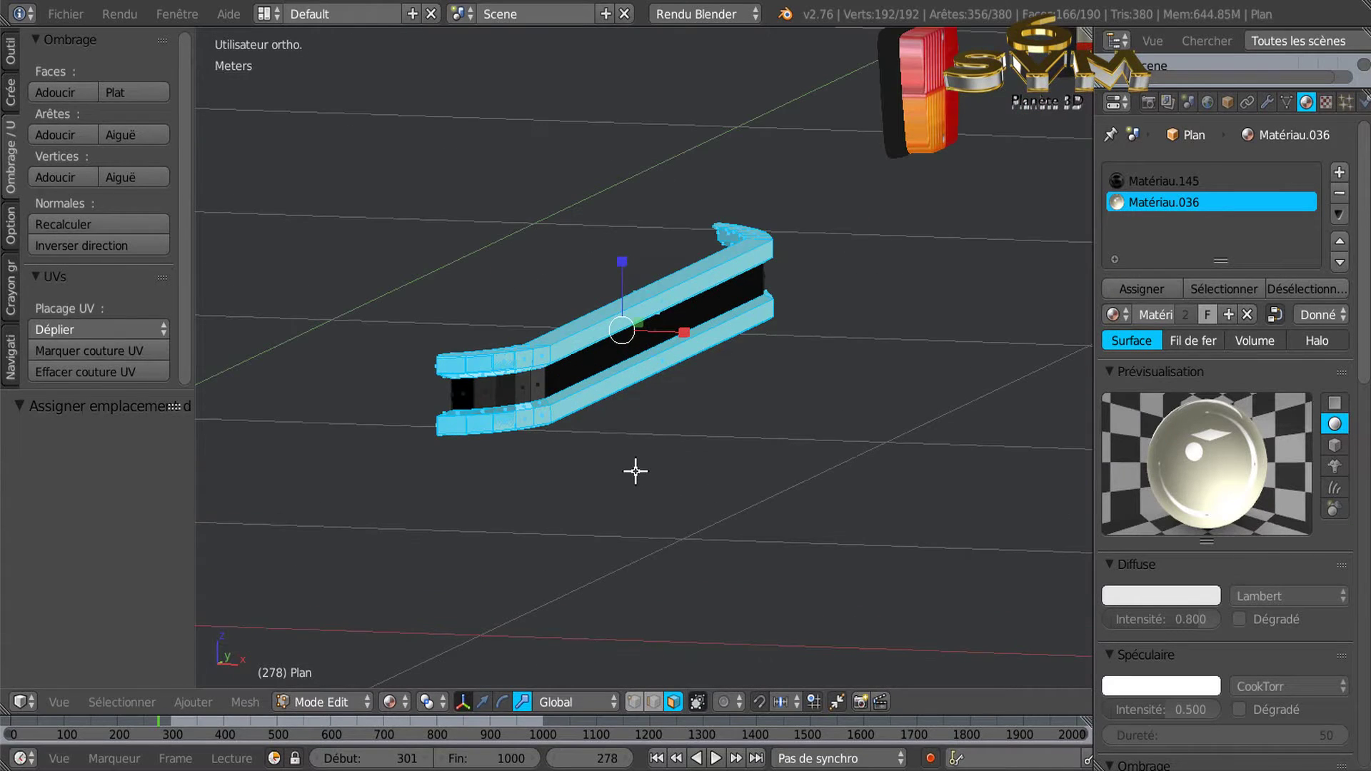
key("Tab")
middle_click_drag(615, 462, 607, 504)
key("Tab")
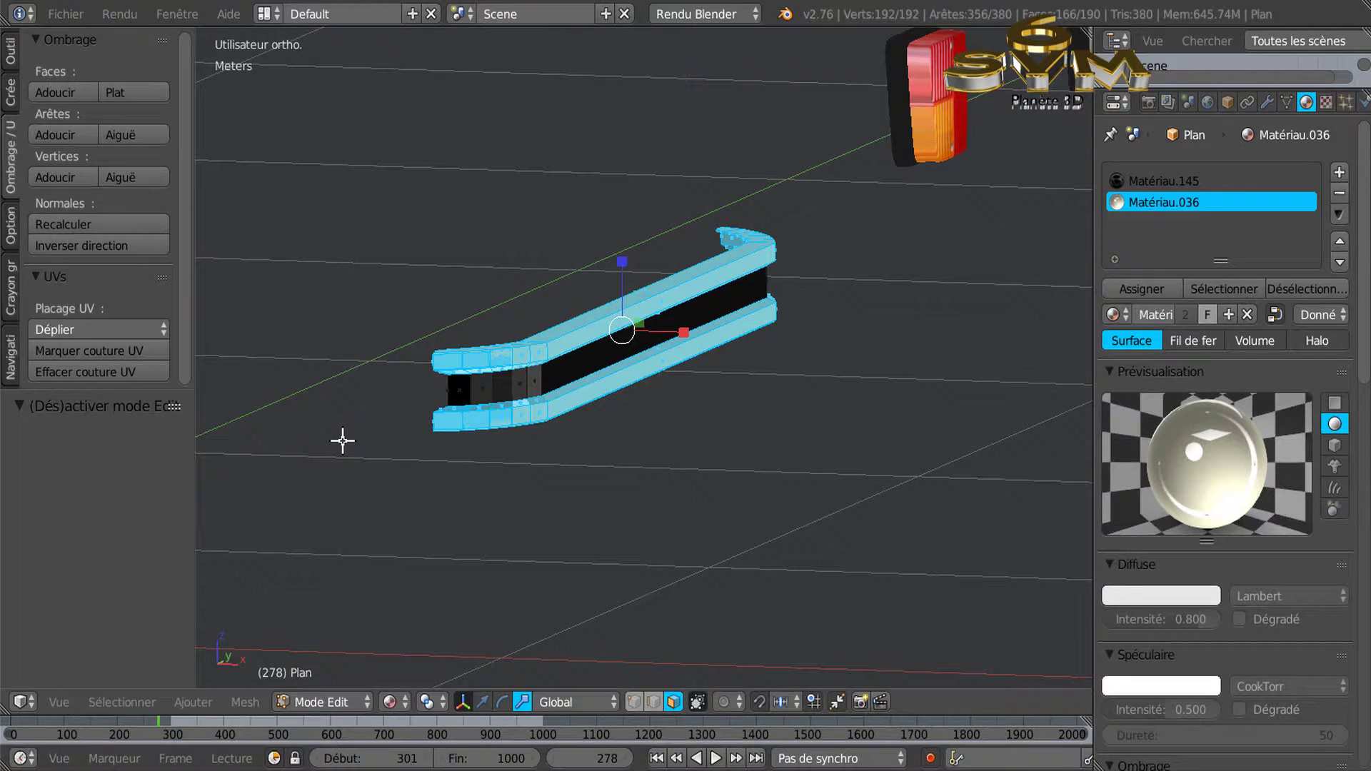
Select all faces of the profile, give them smooth shading, and return to object mode
key("a")
key("a")
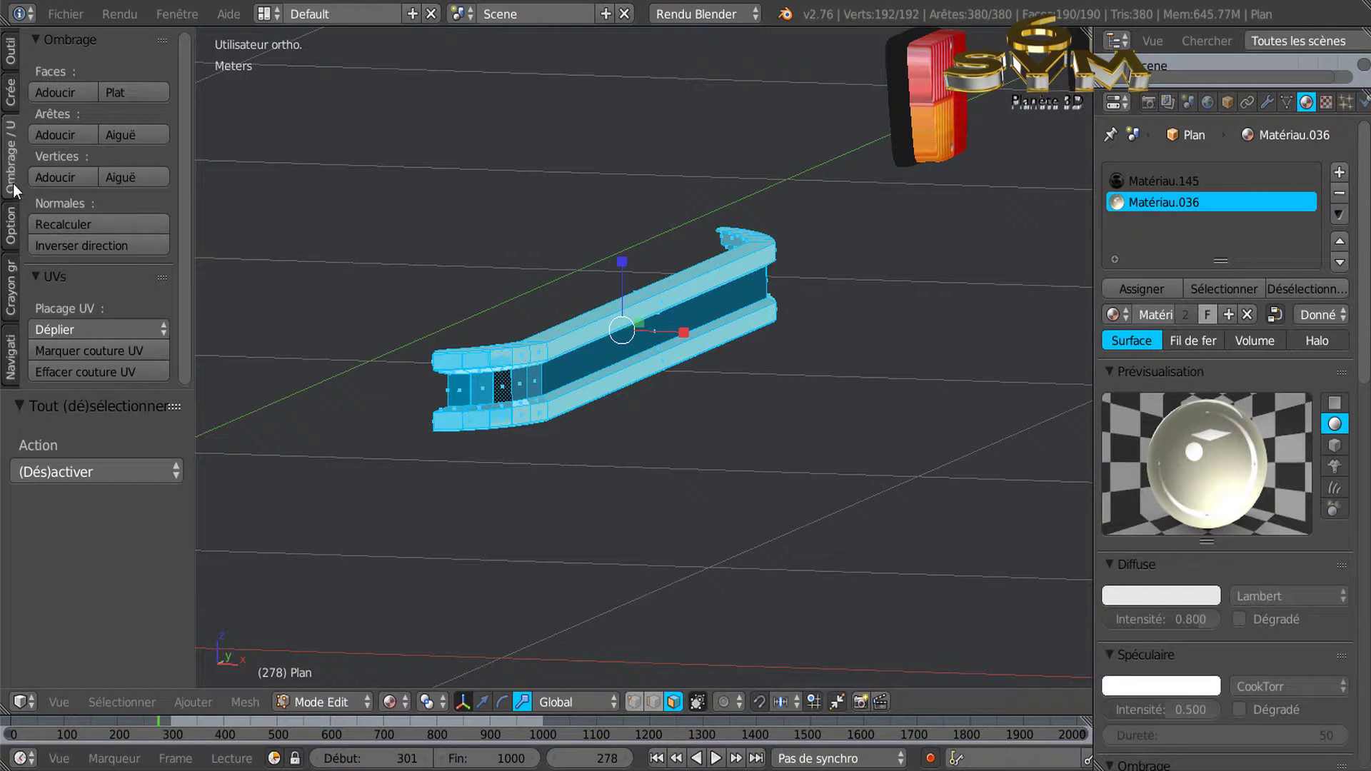
left_click(55, 92)
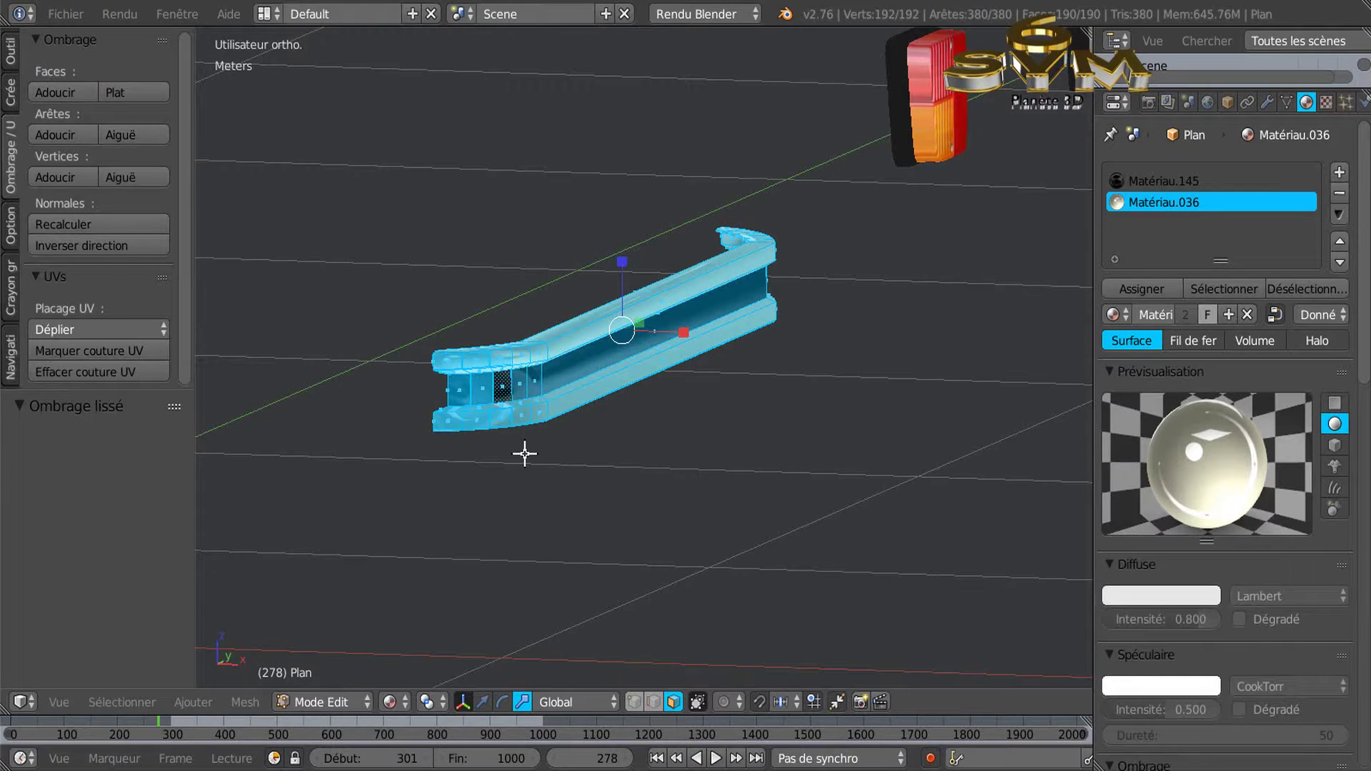
scroll(525, 454, "up", 2)
mouse_move(565, 472)
middle_mouse_down()
mouse_move(567, 514)
mouse_move(551, 490)
mouse_move(584, 481)
mouse_move(592, 492)
mouse_move(530, 495)
mouse_move(494, 452)
mouse_move(563, 448)
mouse_move(572, 492)
middle_mouse_up()
key("Tab")
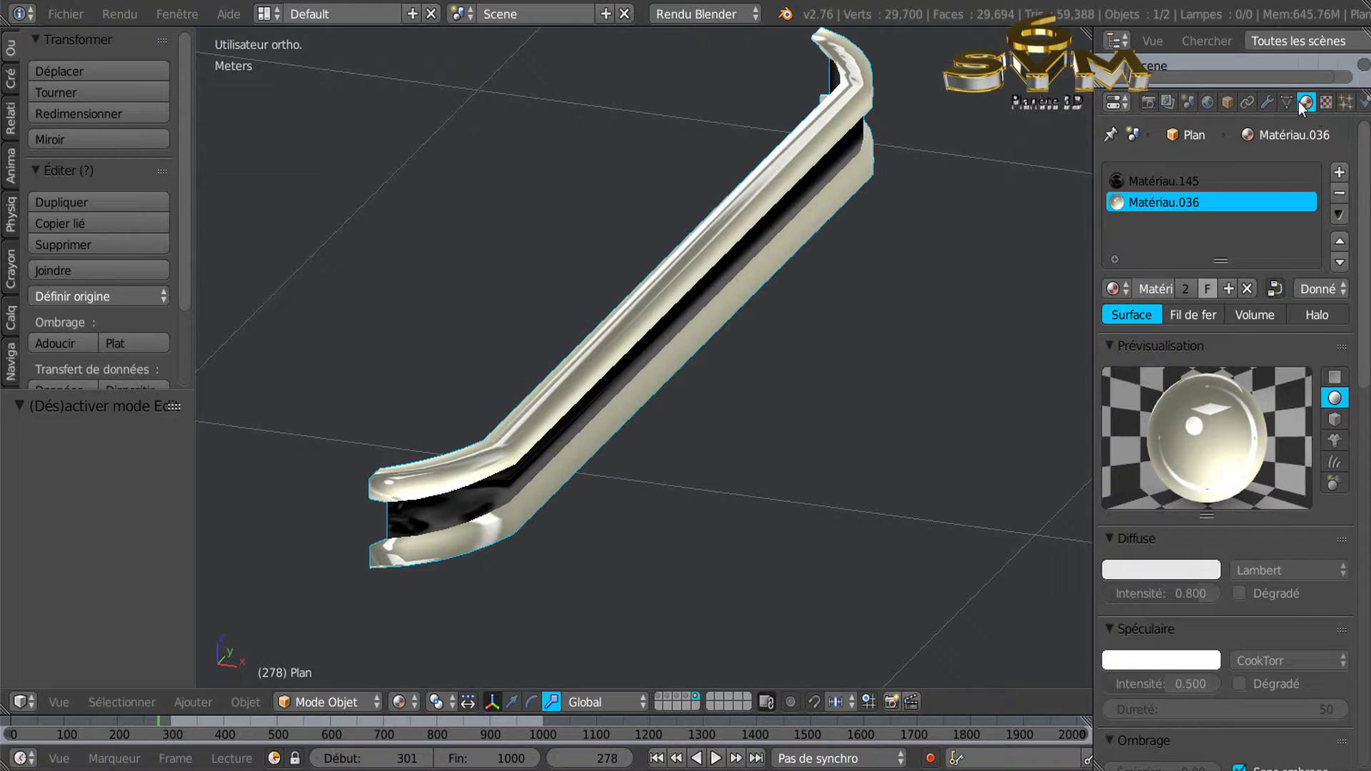
Add a Subdivision de surface modifier to the profile with a view subdivision level of 3
left_click(1270, 101)
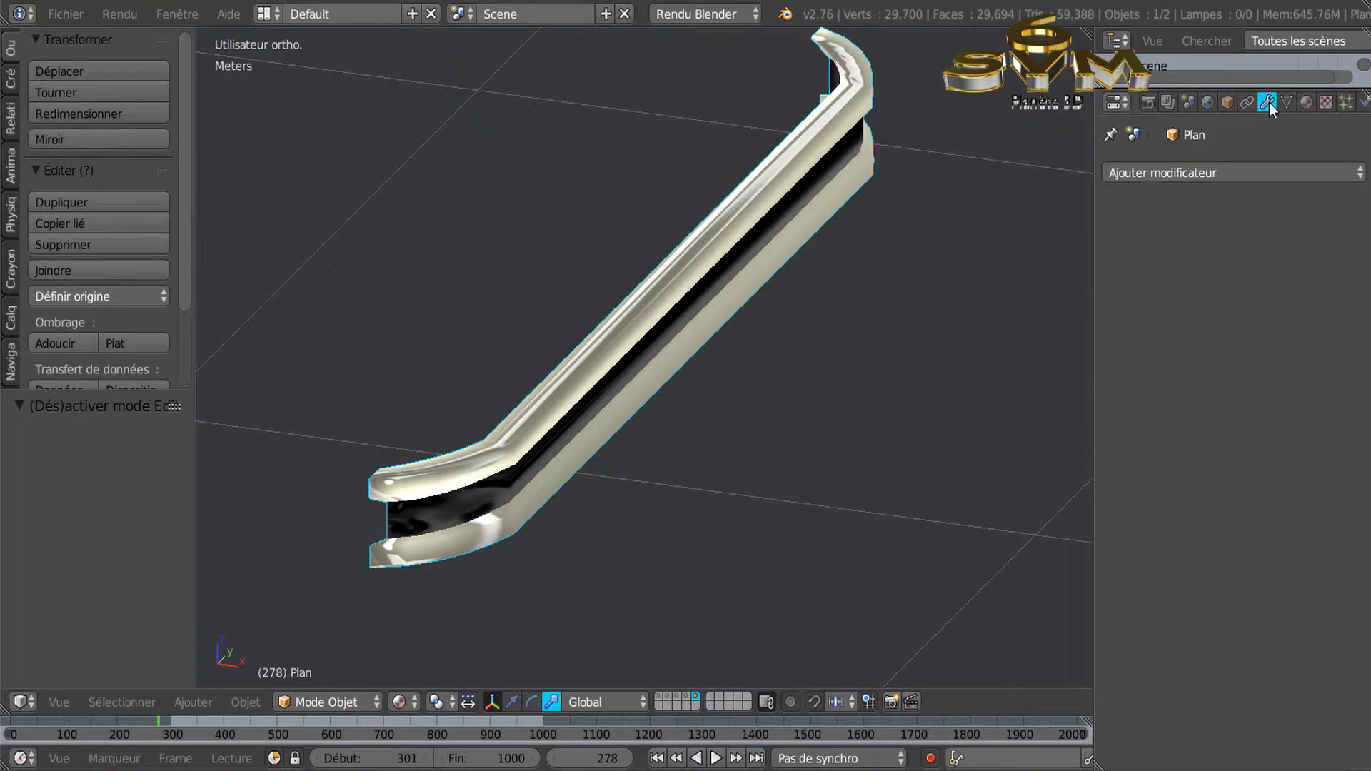
left_click(1222, 174)
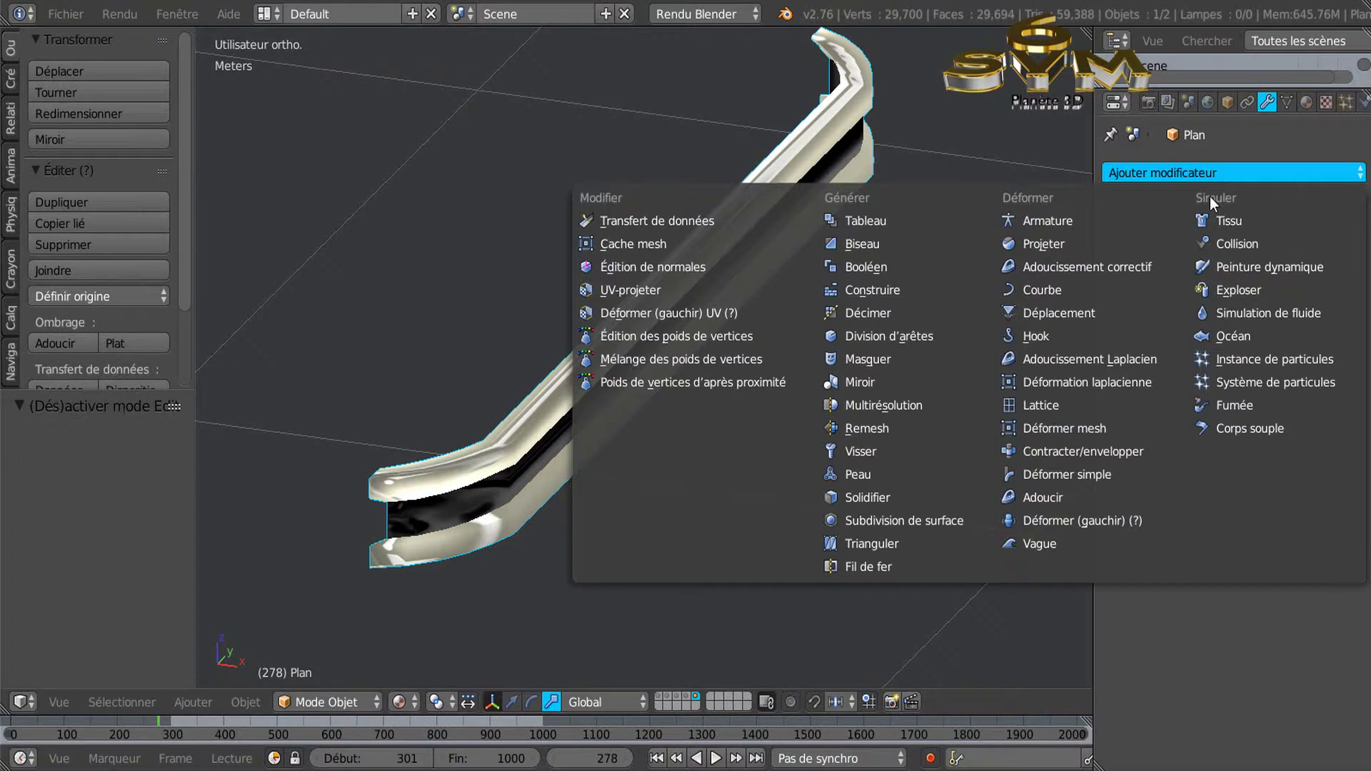
left_click(893, 517)
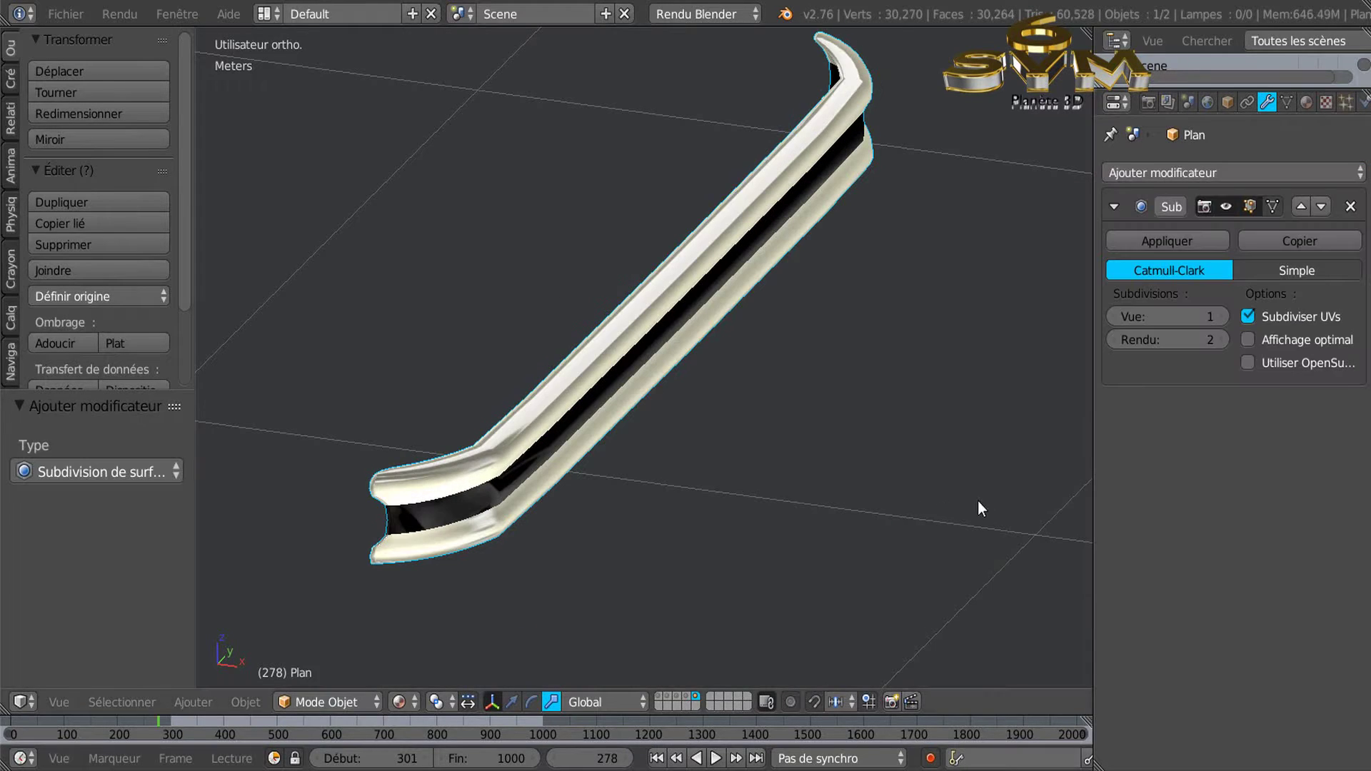
left_click(1223, 317)
middle_click_drag(773, 469, 697, 392)
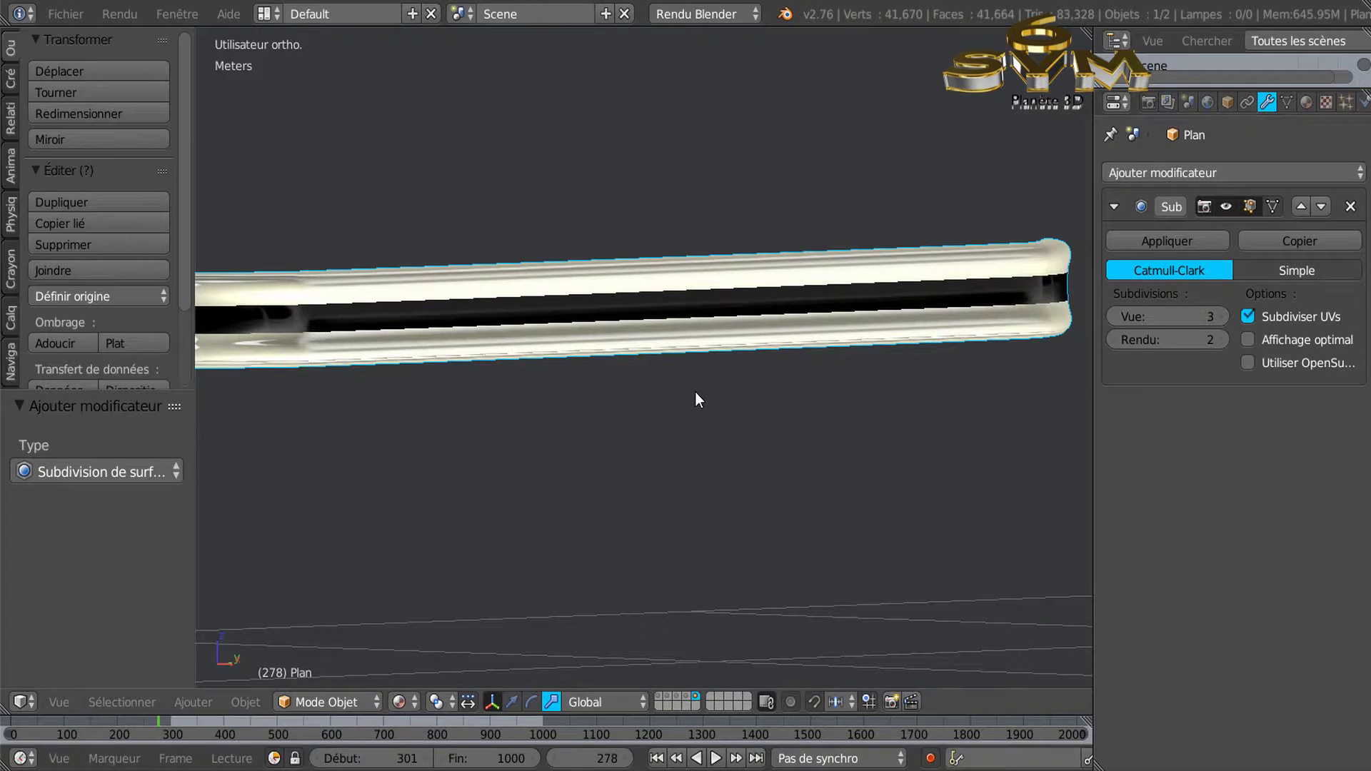
Add a lengthwise loop cut on the black middle band and slide it close to the upper strip
key("Tab")
middle_click_drag(708, 424, 658, 490)
scroll(551, 450, "up", 4)
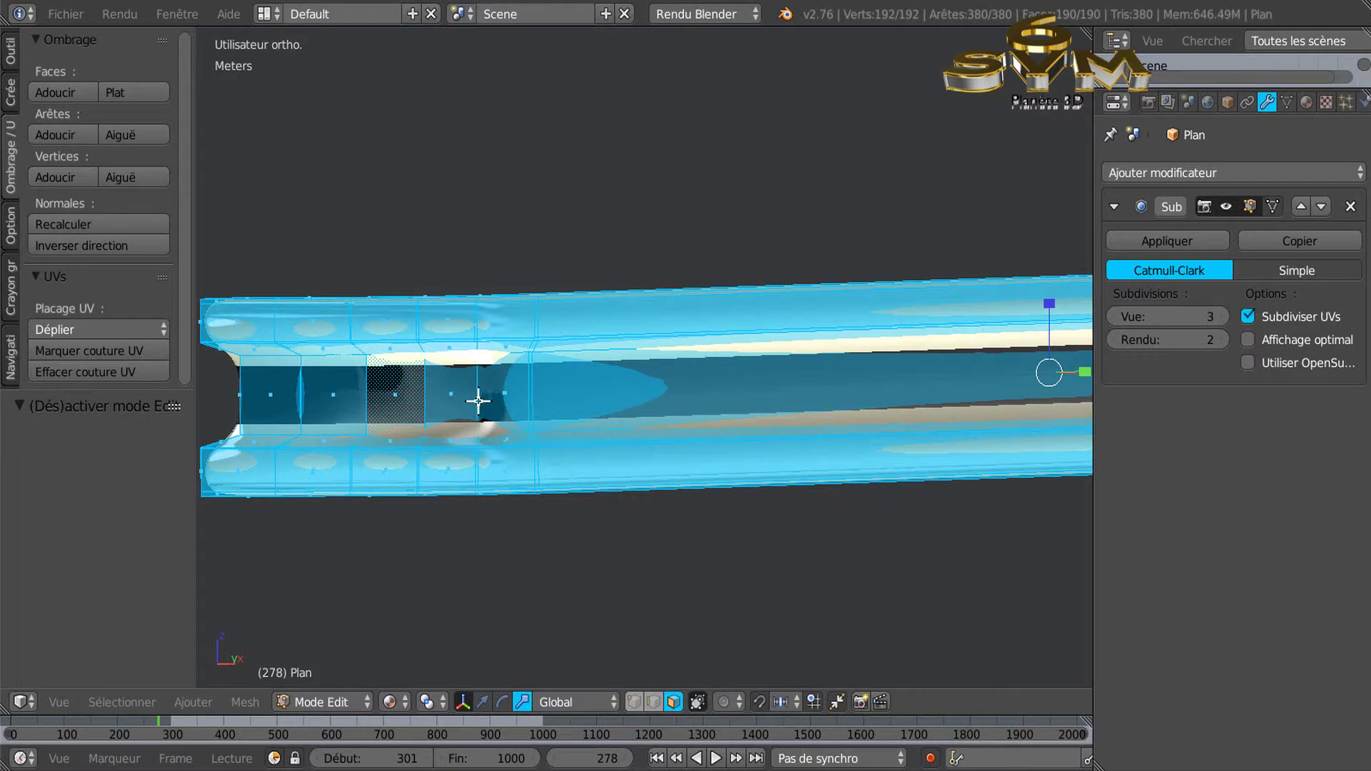
key("ctrl+r")
left_click(478, 399)
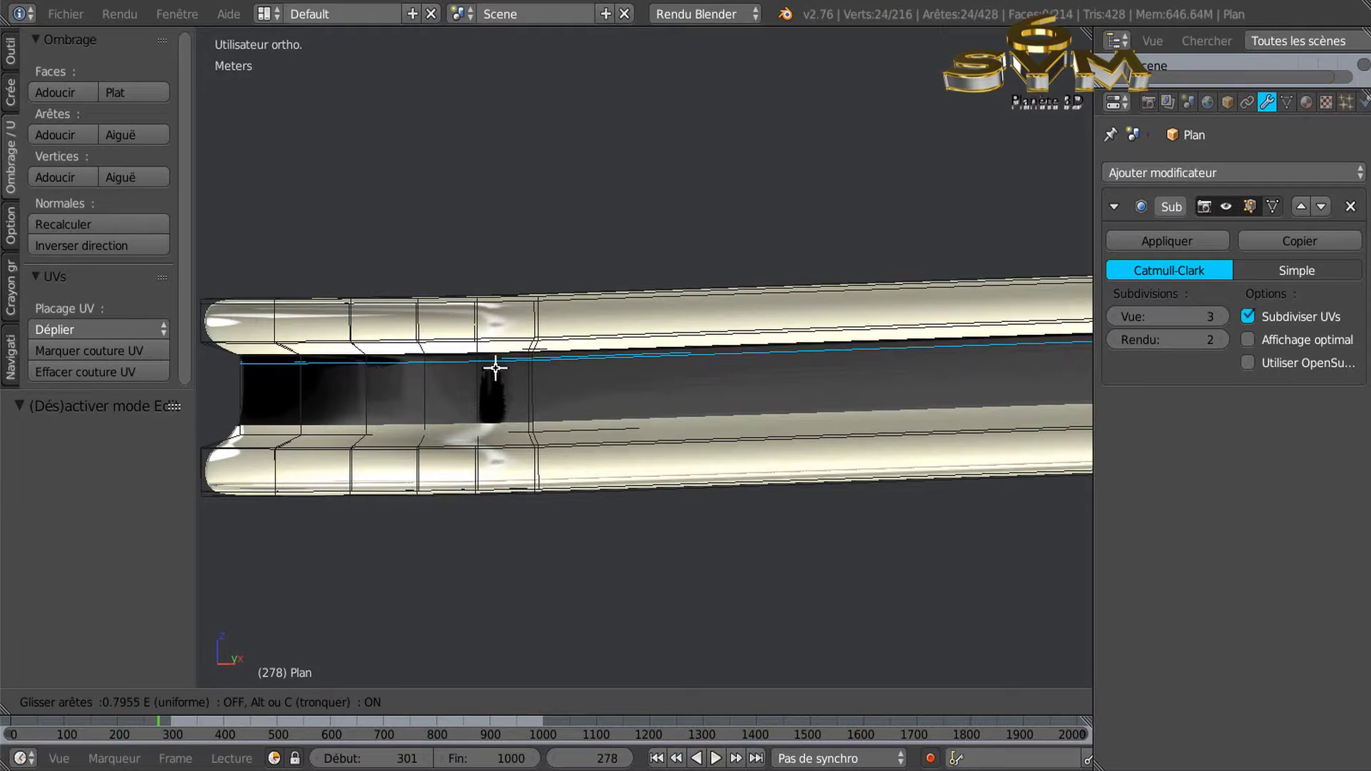
left_click(498, 365)
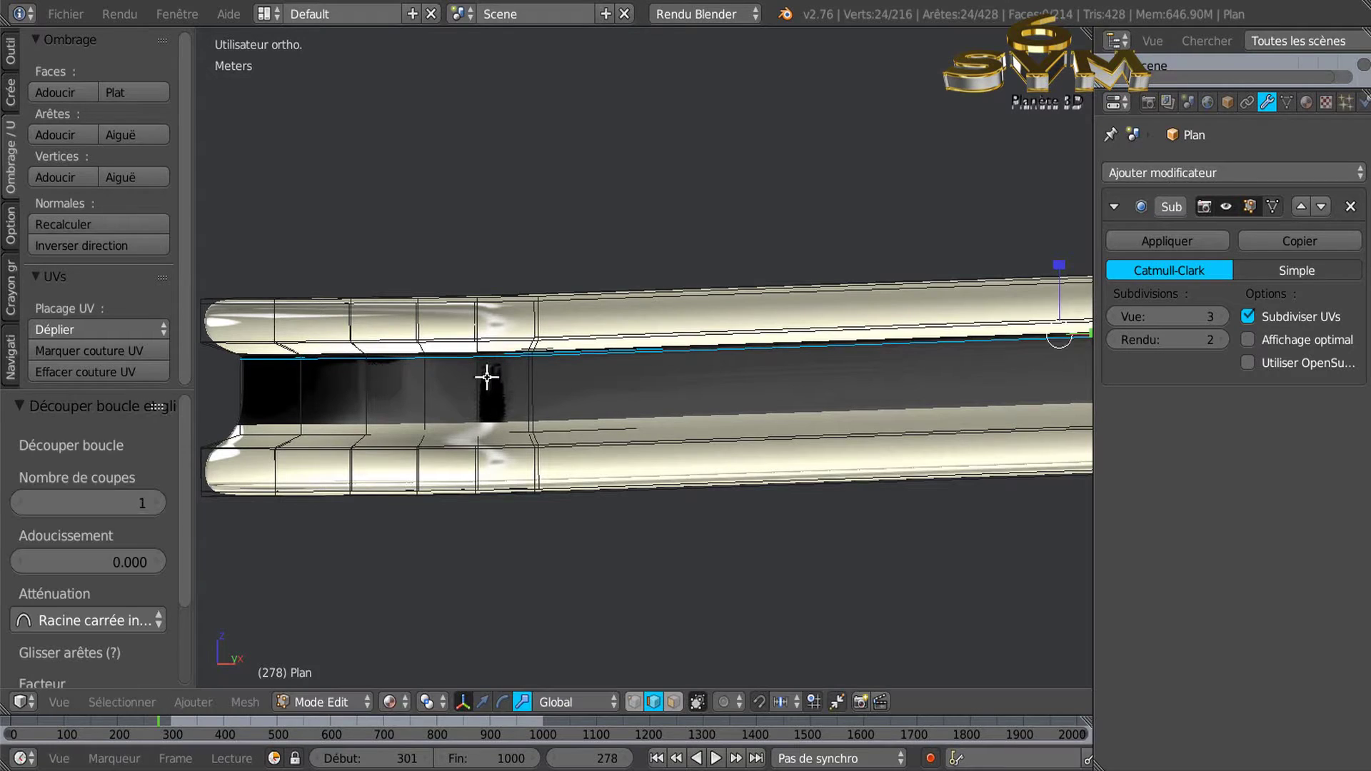
Add a second lengthwise loop cut on the black middle band close to the lower strip and inspect the profile in object mode
key("ctrl+r")
left_click(484, 386)
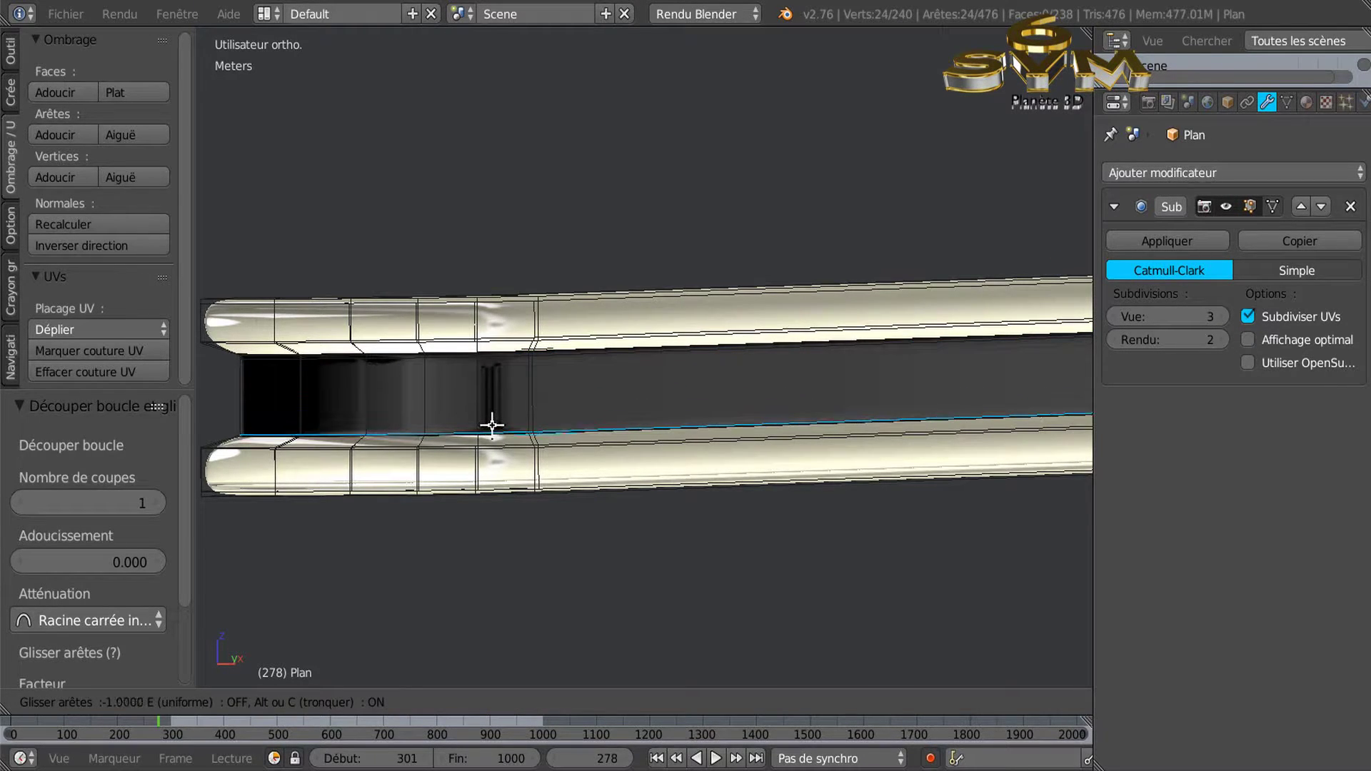
left_click(492, 425)
key("Tab")
scroll(533, 453, "down", 3)
middle_click_drag(546, 453, 684, 512)
scroll(643, 511, "up", 4)
middle_click_drag(596, 509, 596, 578)
scroll(599, 550, "down", 5)
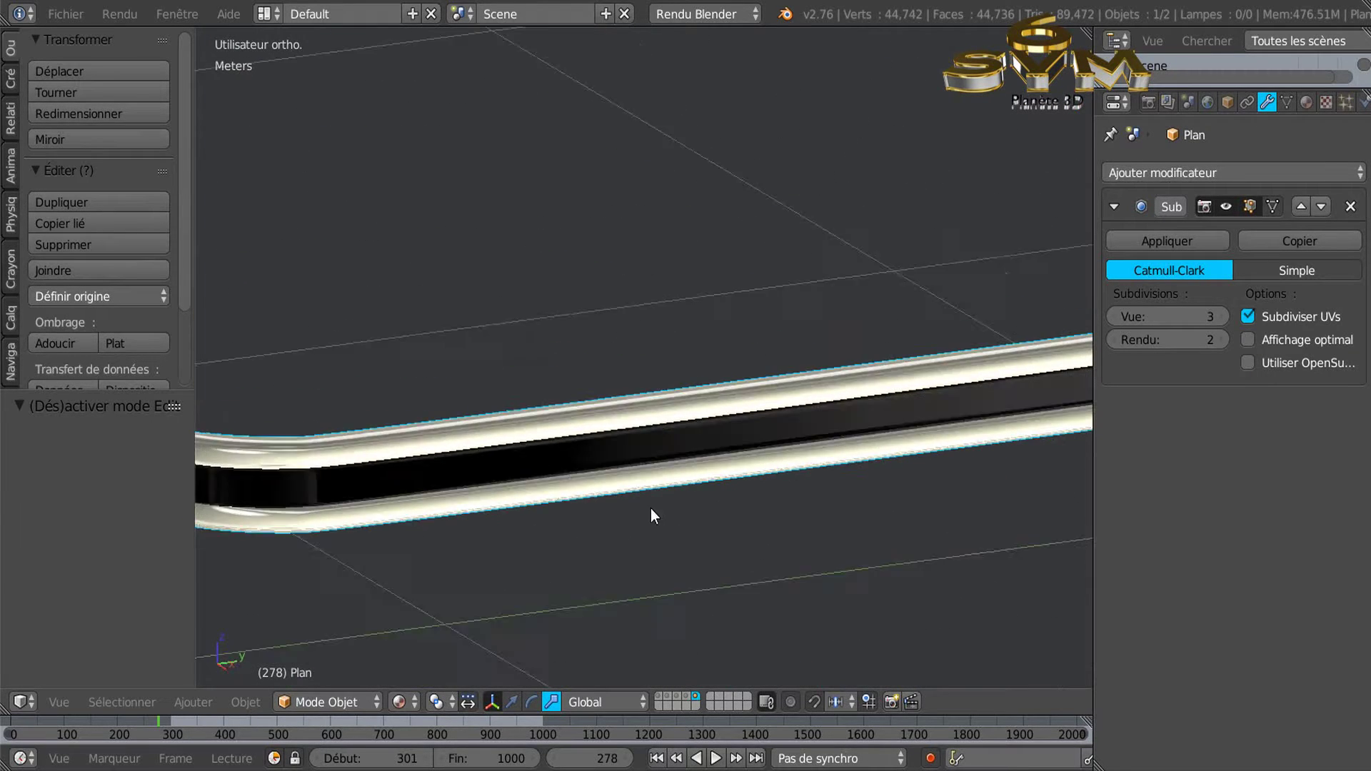
scroll(689, 487, "up", 2)
middle_click_drag(616, 525, 613, 557)
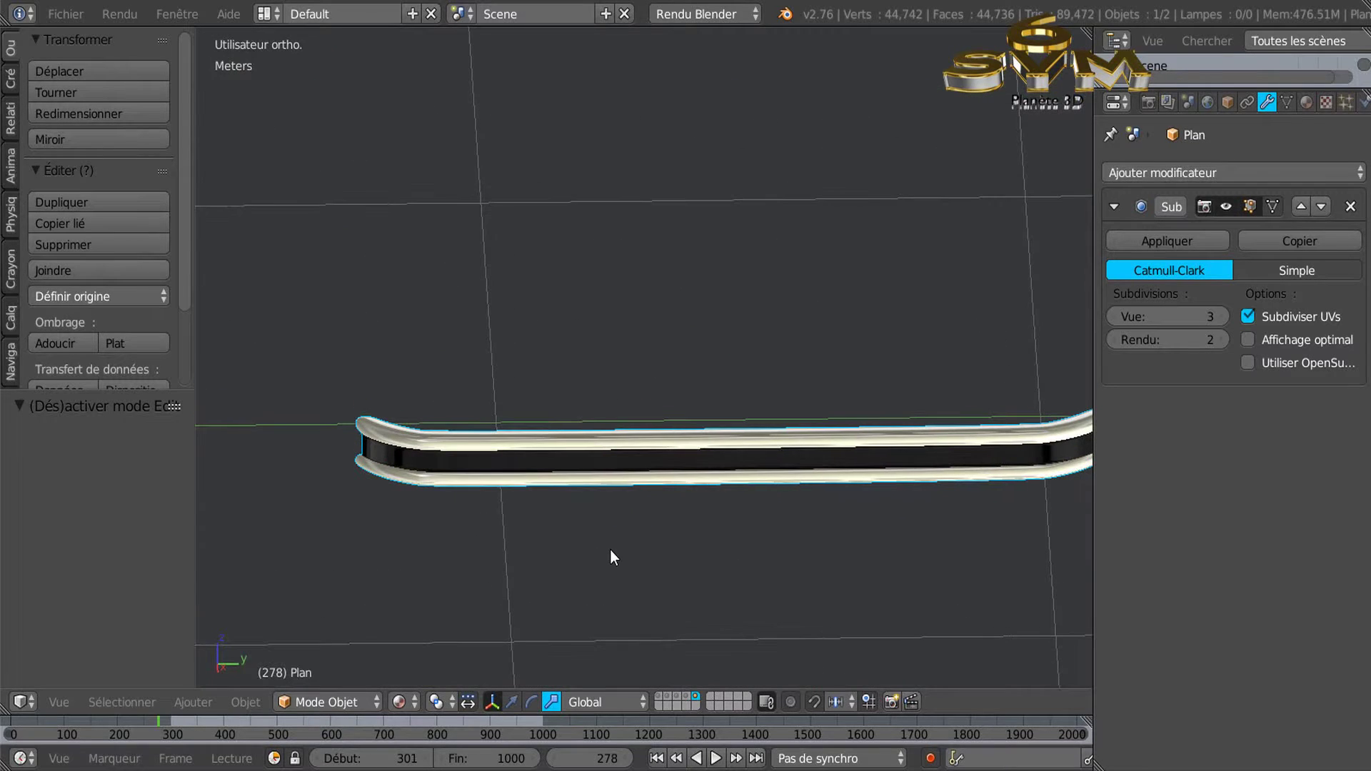
Move the profile's origin to its geometry
key("KP_7")
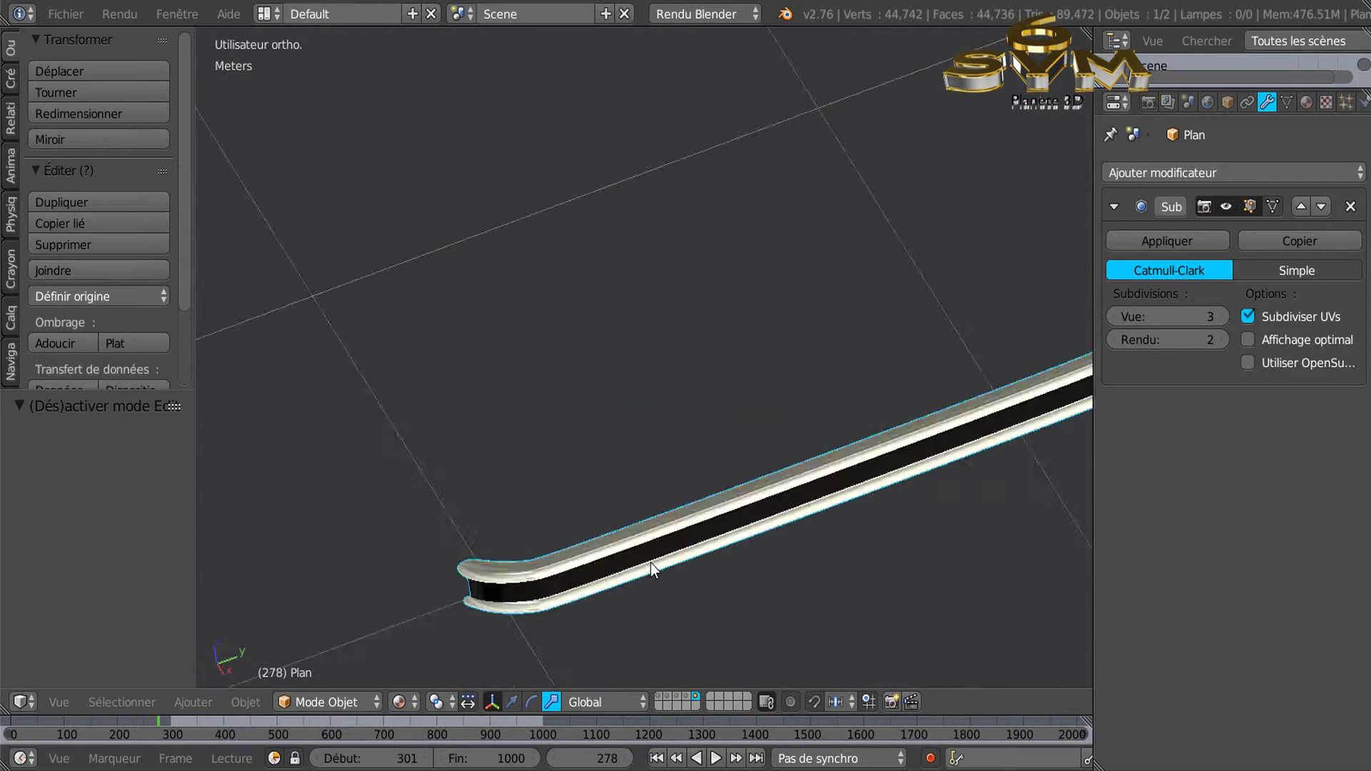
scroll(650, 568, "down", 4)
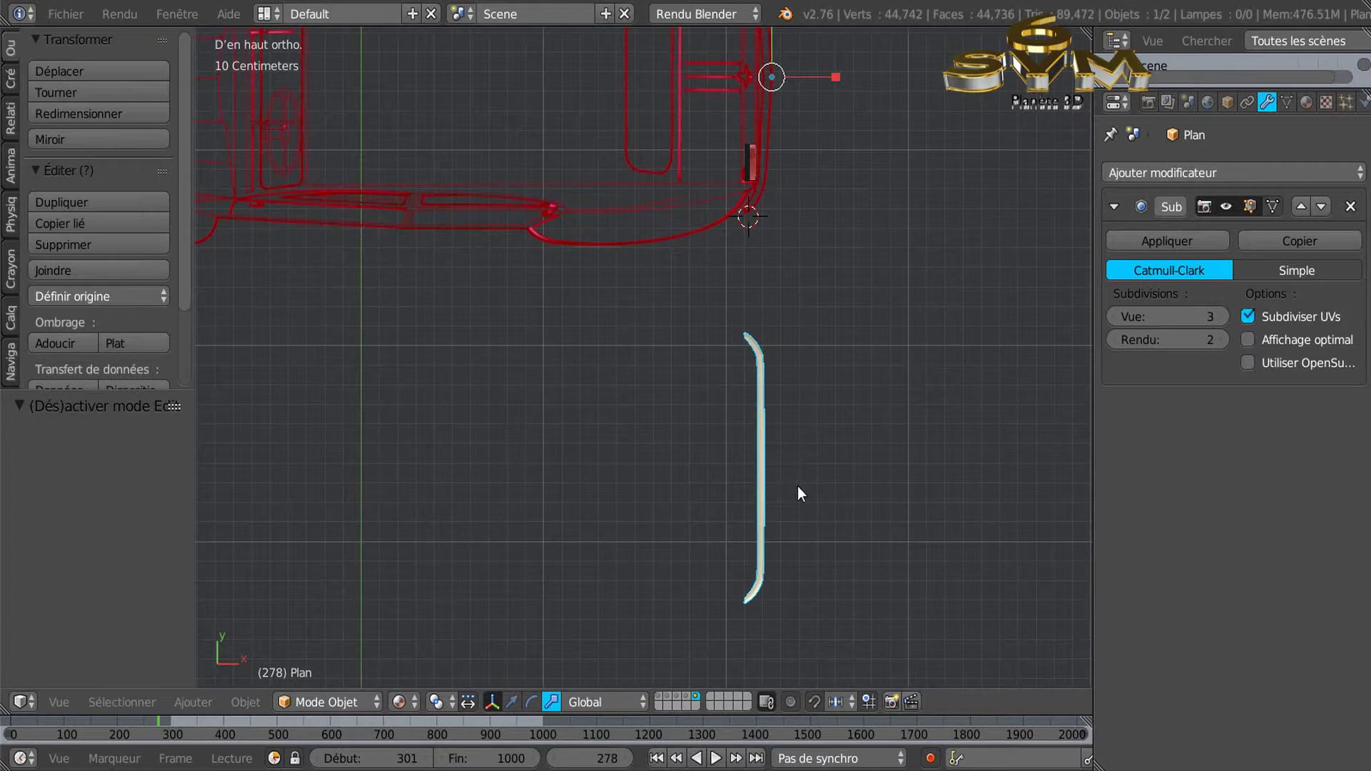
middle_click_drag(798, 487, 775, 522, "shift")
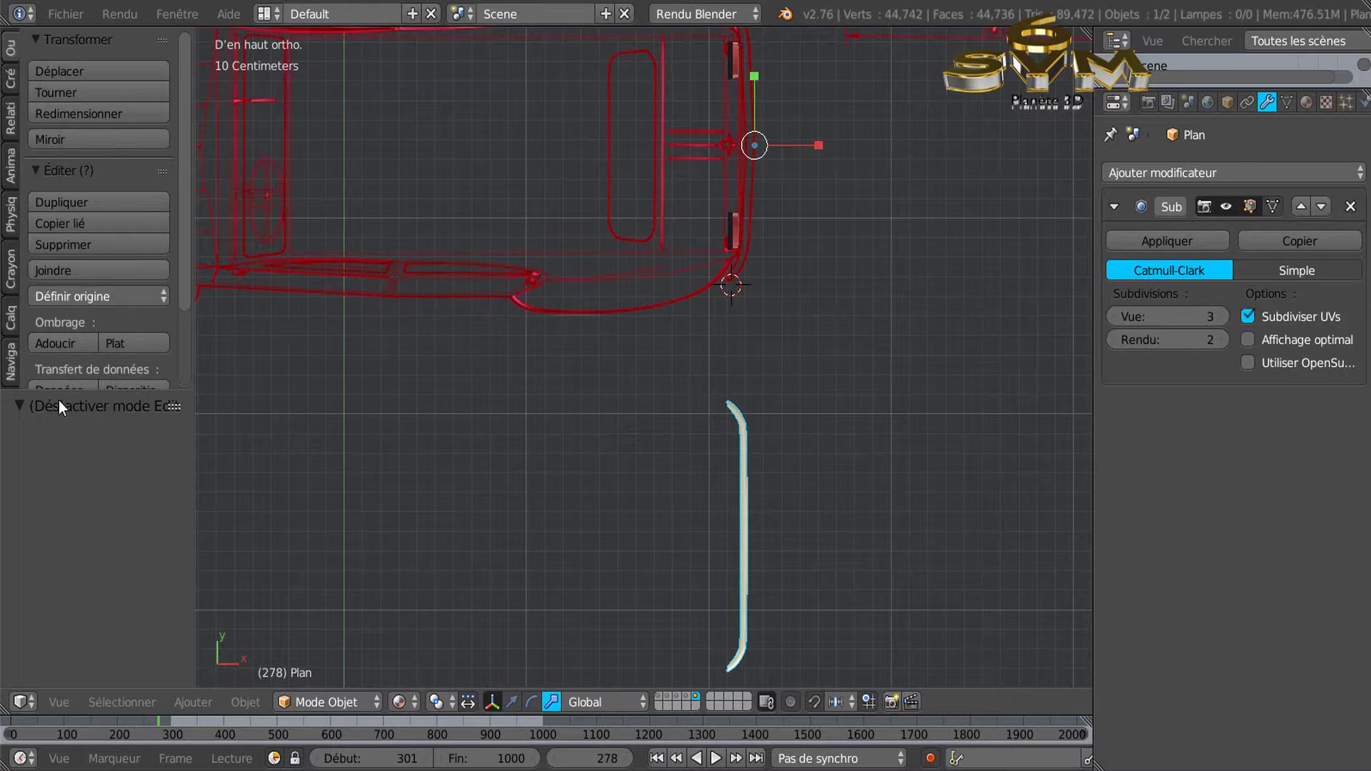
scroll(83, 301, "down", 4)
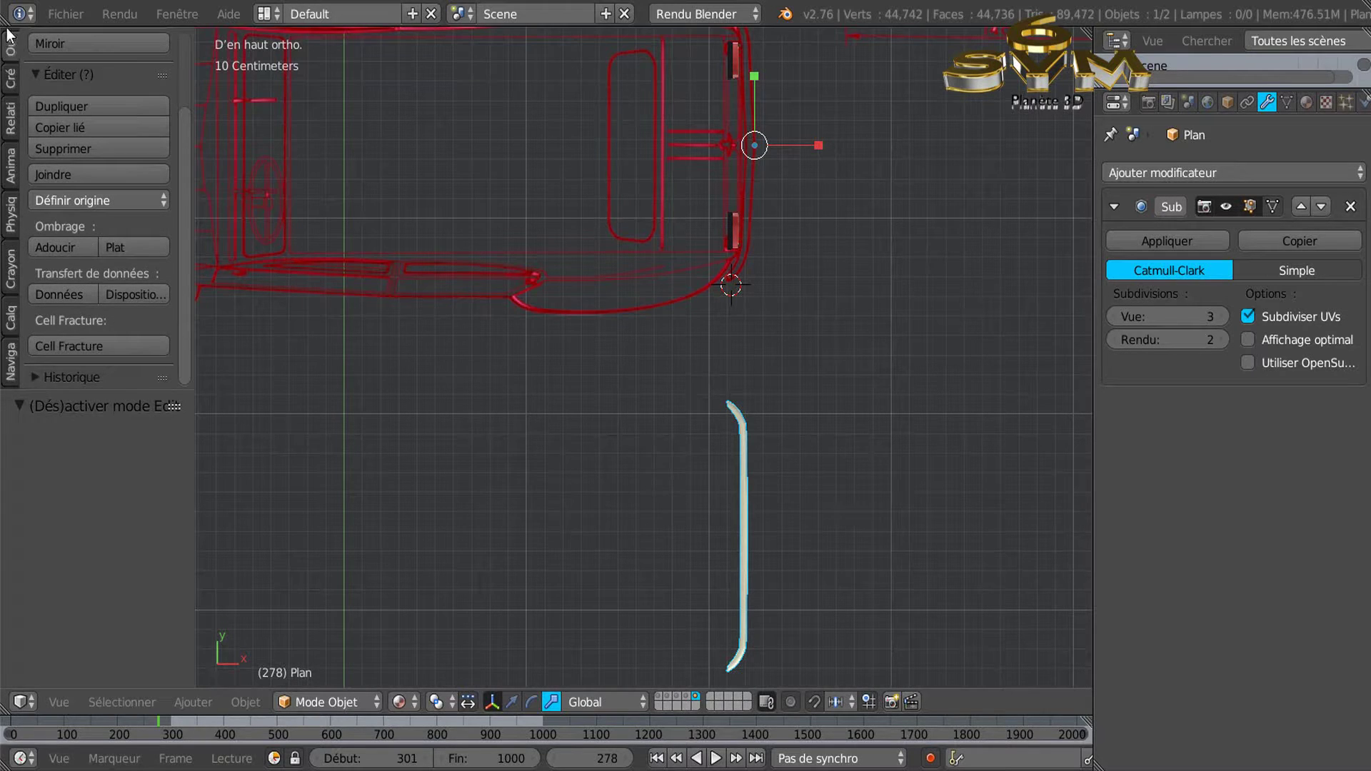
scroll(13, 52, "up", 4)
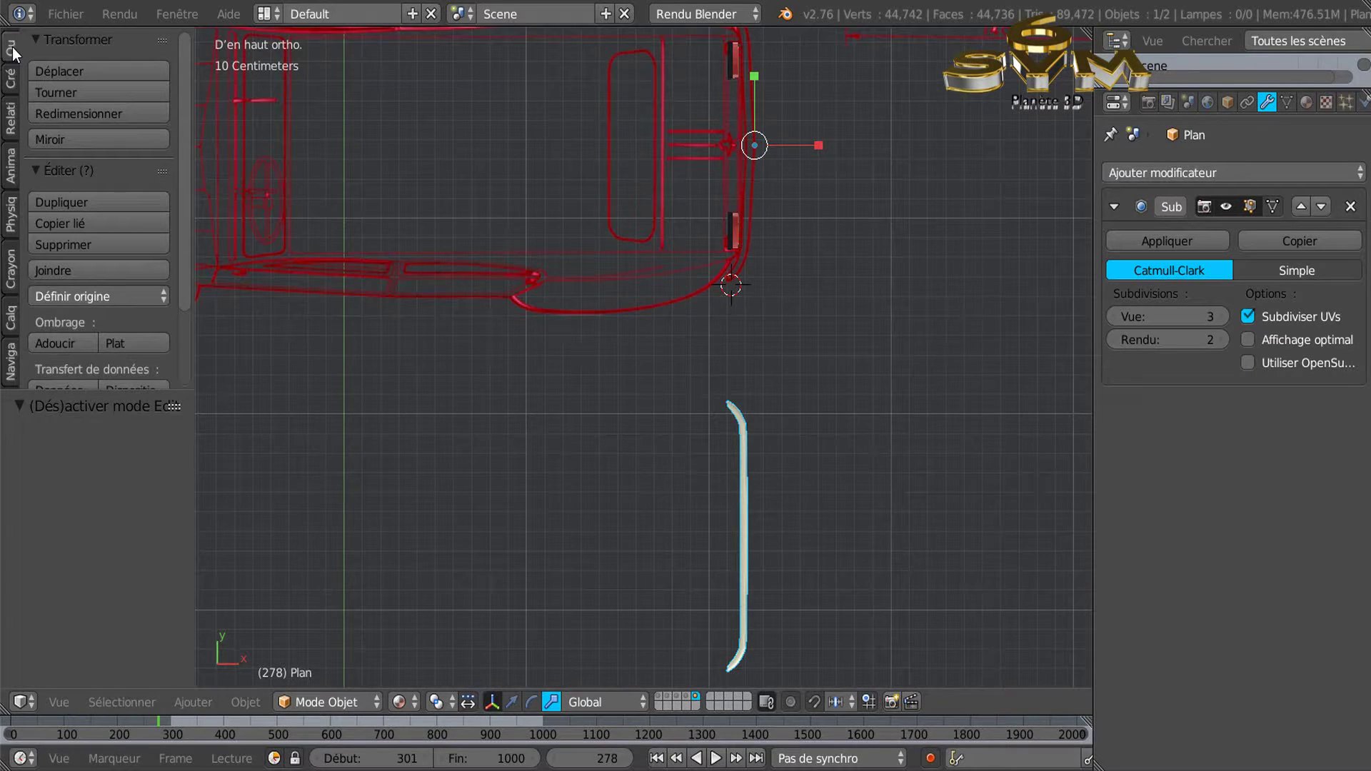
left_click(93, 295)
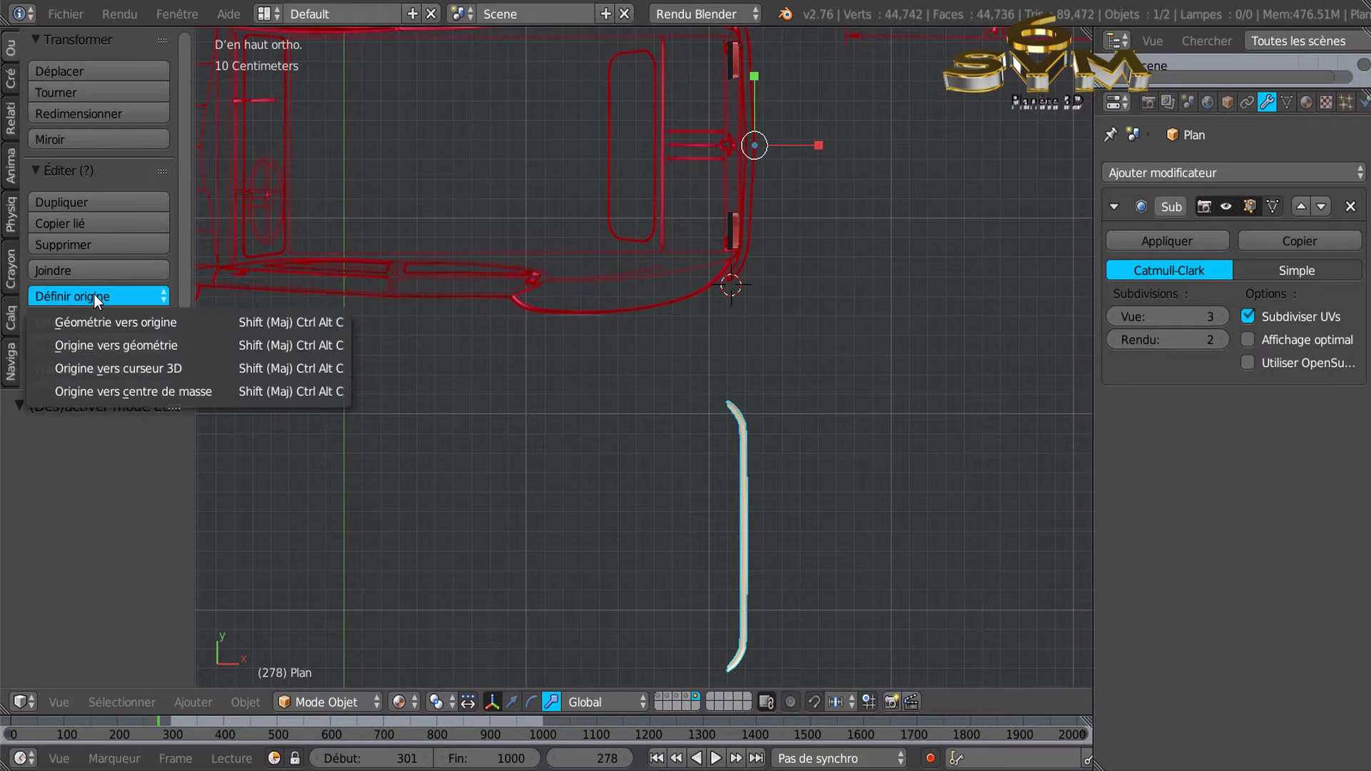
left_click(108, 345)
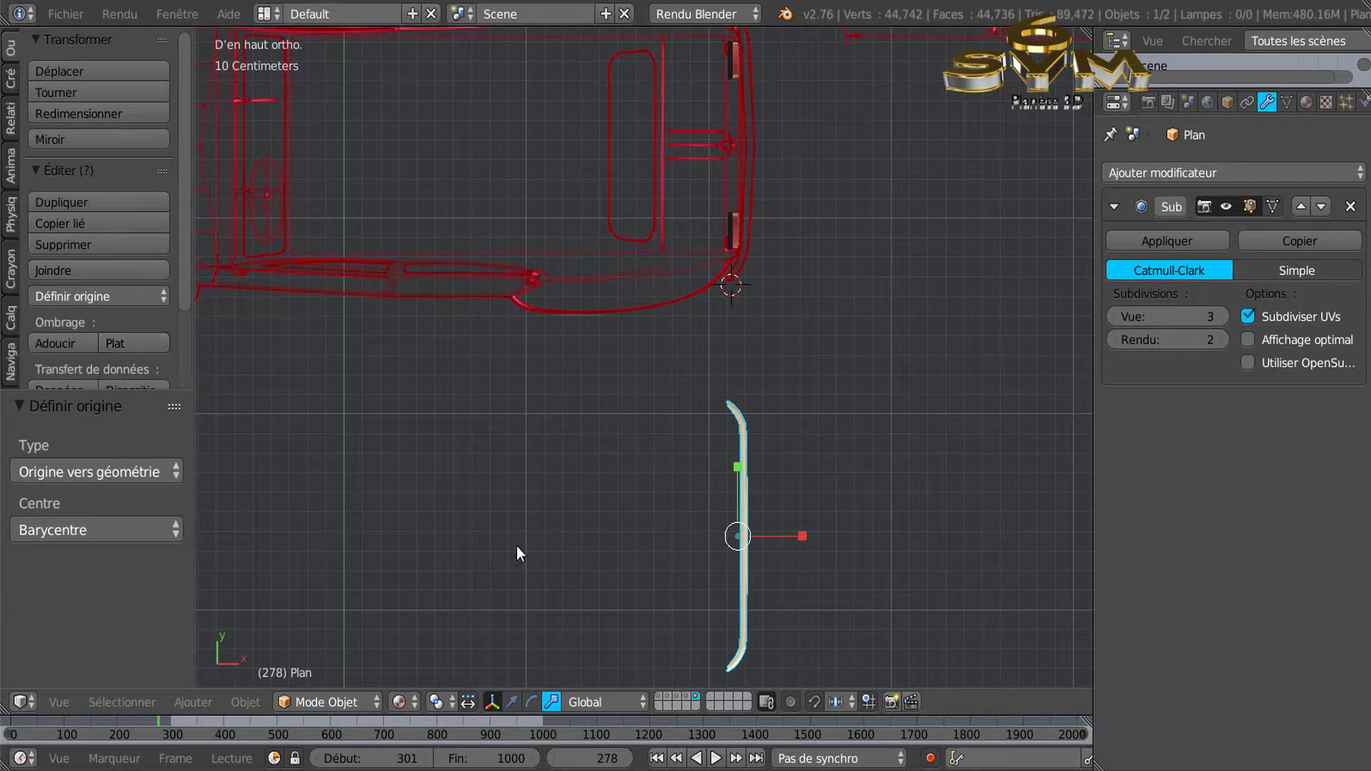
Move the profile along Y onto the car's rear outline, centring it behind the tail lights with final shifts of about 23.6 cm and -1.1 cm
left_click(511, 703)
left_click_drag(739, 470, 794, 124)
middle_click_drag(794, 124, 725, 330, "shift")
left_click_drag(710, 366, 723, 315)
scroll(702, 405, "up", 7)
scroll(609, 415, "down", 2)
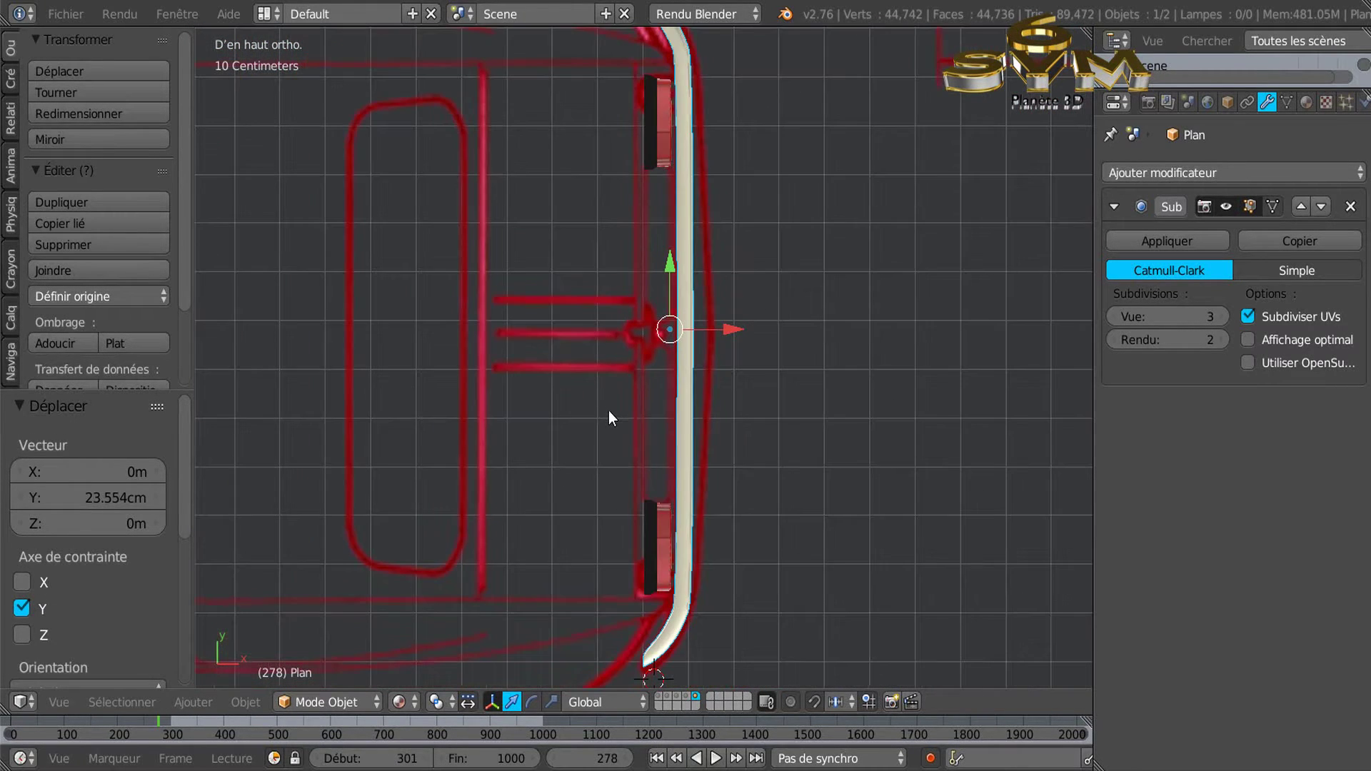
left_click_drag(671, 260, 671, 265)
Show the car body's layer together with the profile's layer and view the car from behind
scroll(786, 392, "down", 1)
scroll(785, 392, "down", 4)
middle_click_drag(832, 489, 624, 663)
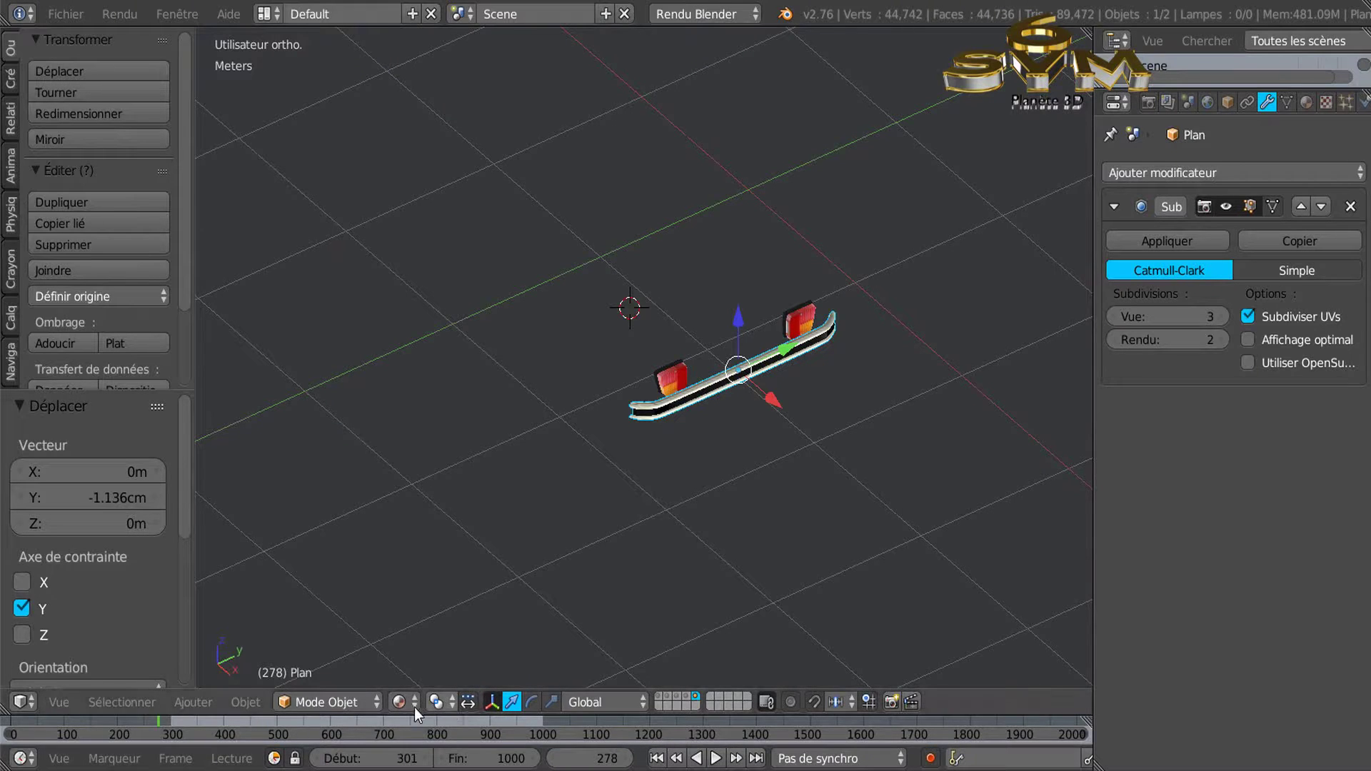
left_click(685, 697, "shift")
middle_click_drag(713, 554, 670, 486)
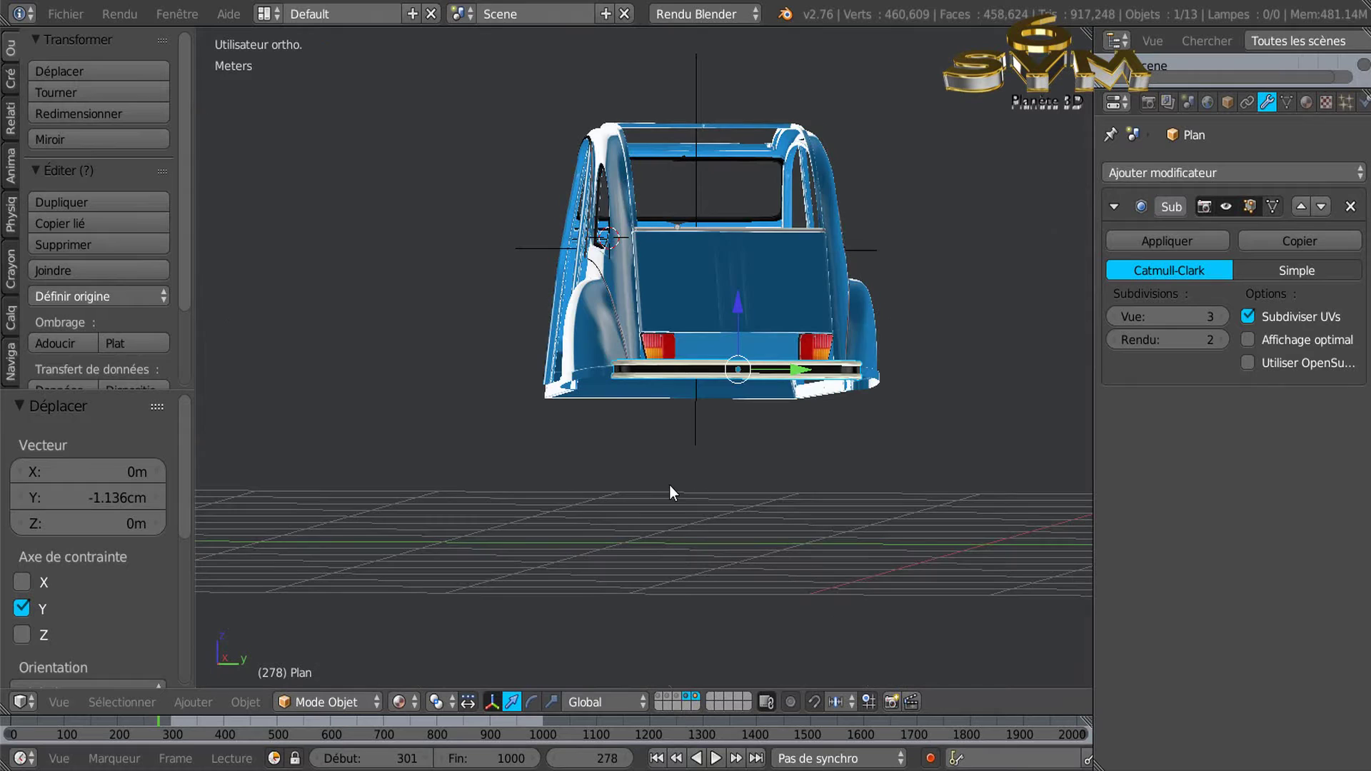
Lower the bumper about 2.5 cm along Z below the tail lights and check it against the body's rear corner
scroll(768, 443, "up", 3)
middle_click_drag(766, 430, 763, 544)
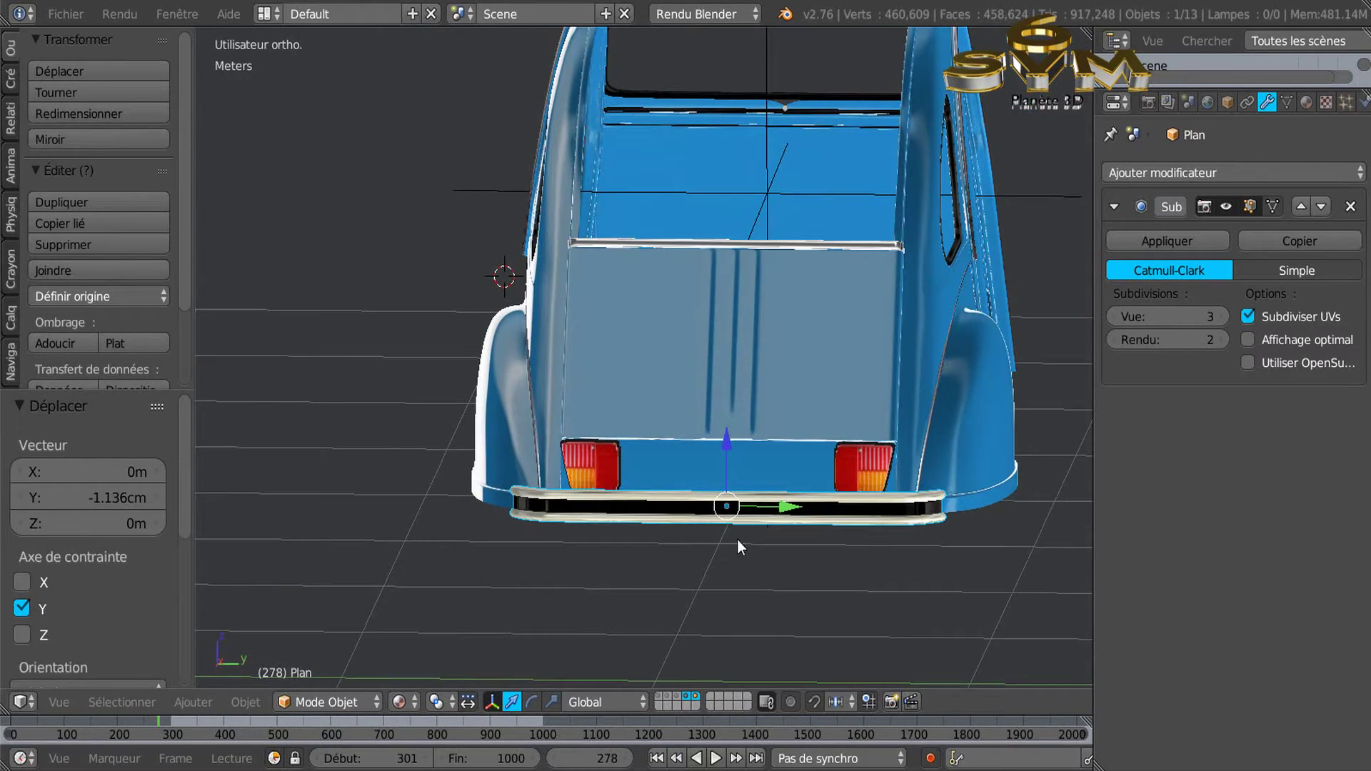
scroll(737, 539, "up", 3)
left_click_drag(721, 422, 722, 435)
middle_click_drag(671, 597, 668, 551)
scroll(777, 594, "down", 2)
scroll(636, 524, "up", 3)
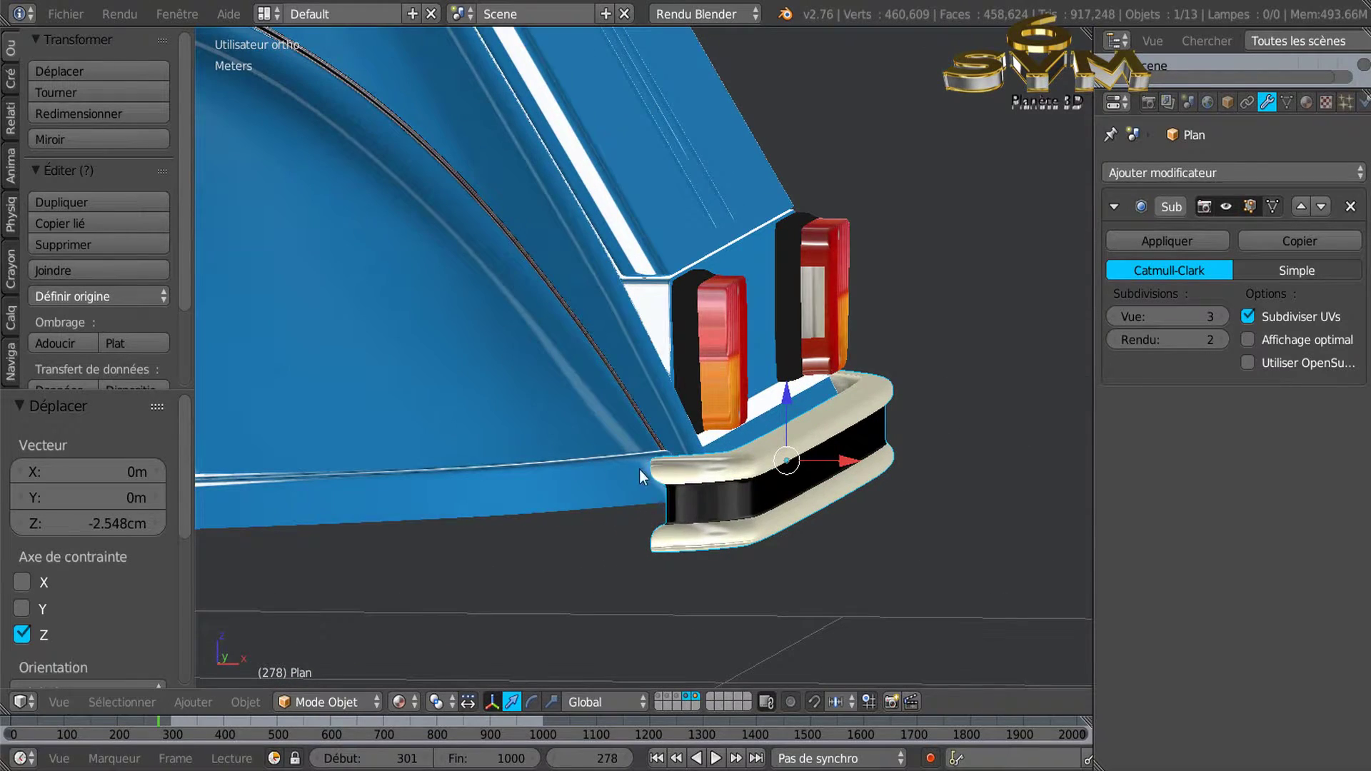
Lower the bumper about another 2.3 mm along Z and inspect its fit around the car's rear corners
middle_click_drag(828, 498, 671, 592)
scroll(659, 554, "down", 6)
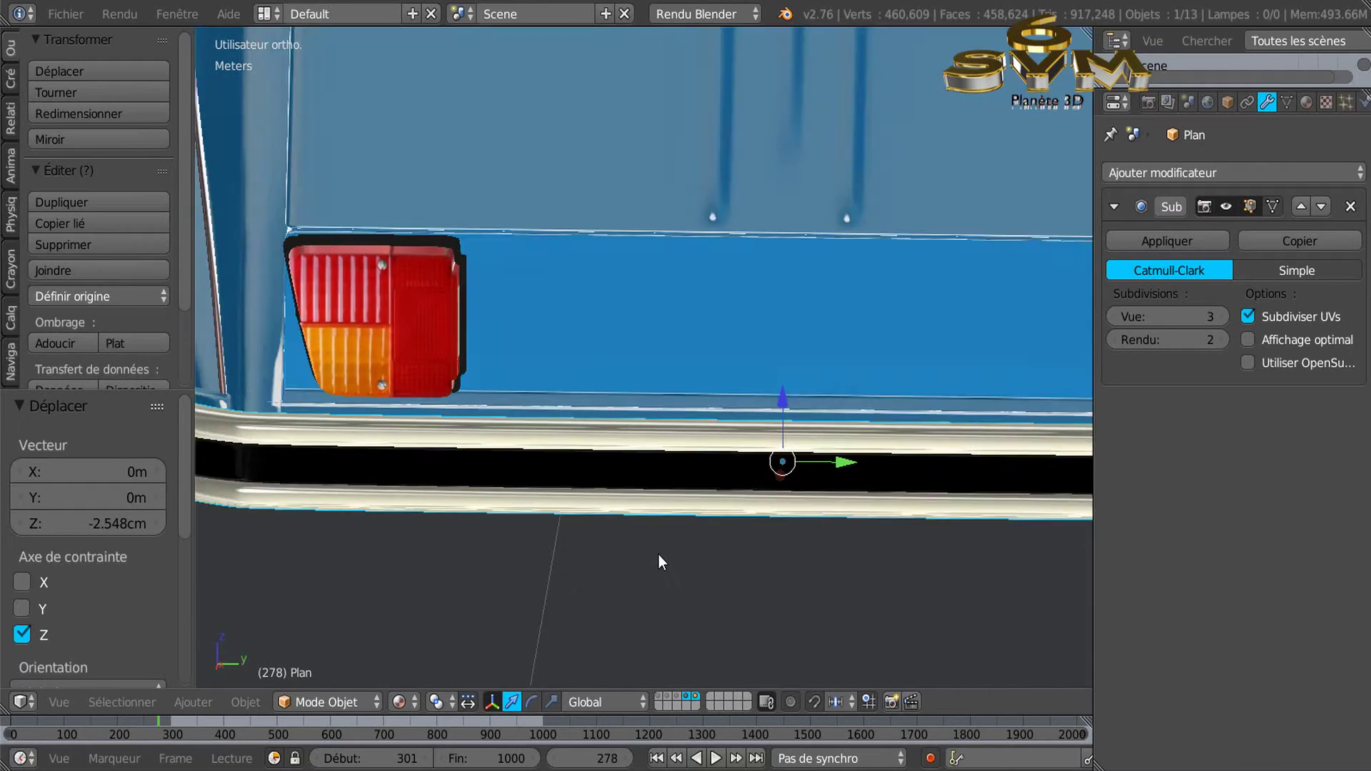
middle_click_drag(803, 557, 731, 558)
scroll(782, 547, "down", 5)
scroll(732, 557, "up", 1)
scroll(684, 567, "up", 1)
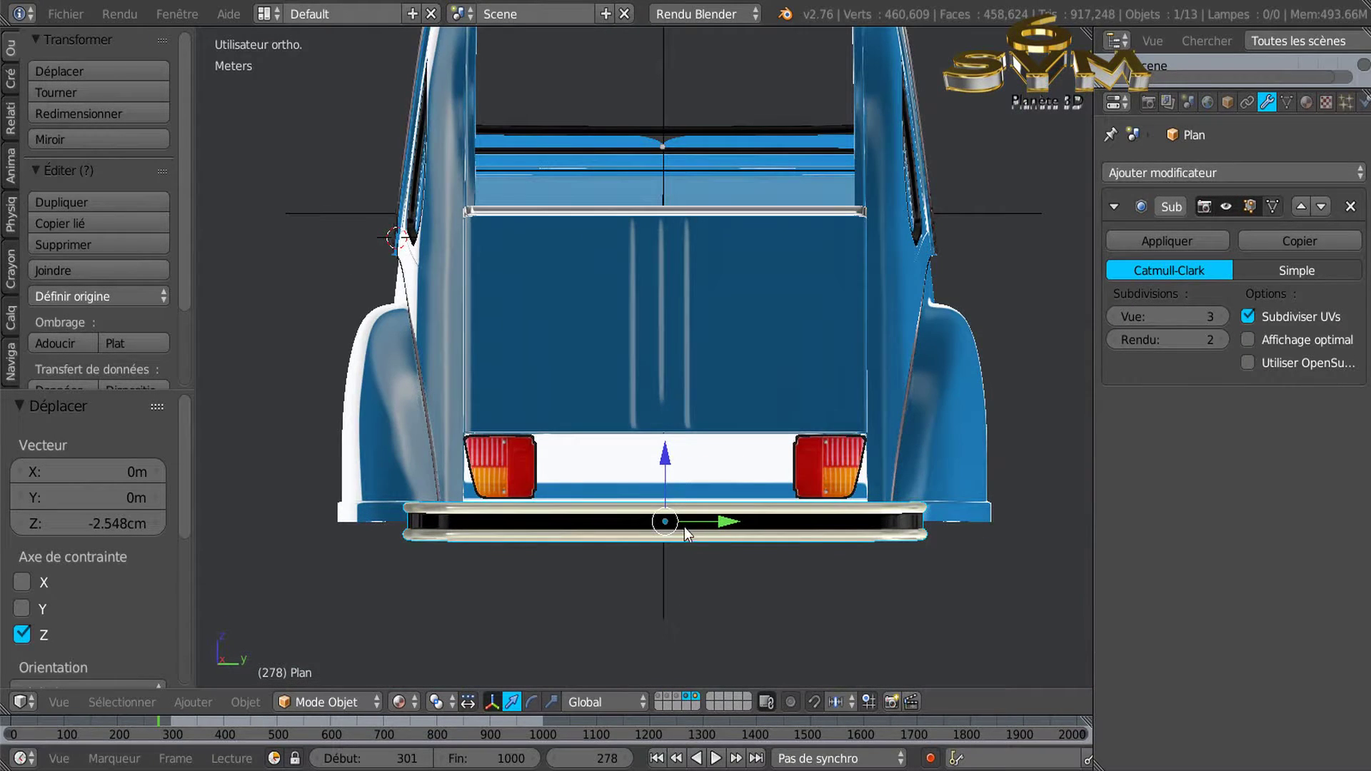
left_click_drag(664, 460, 666, 469)
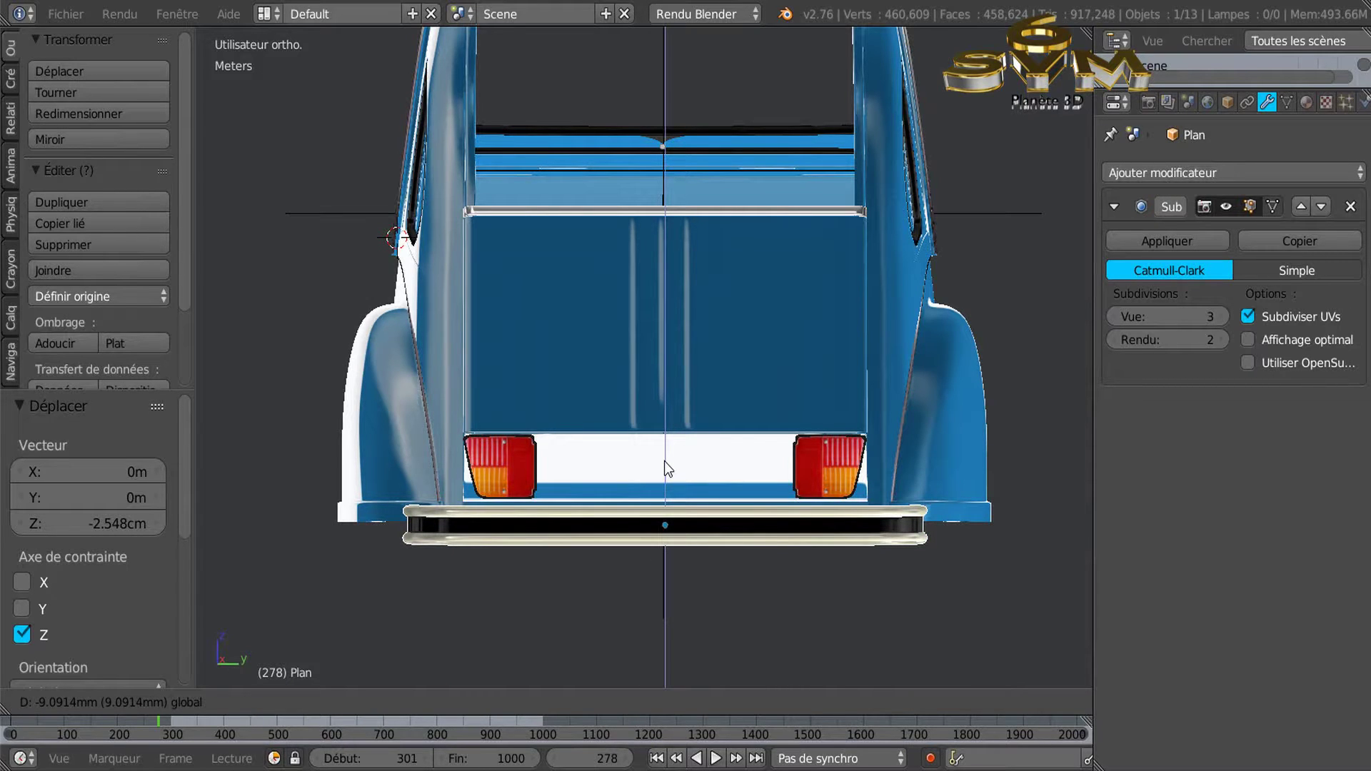
left_click_drag(666, 468, 668, 459)
middle_click_drag(668, 459, 653, 623)
scroll(653, 623, "up", 6)
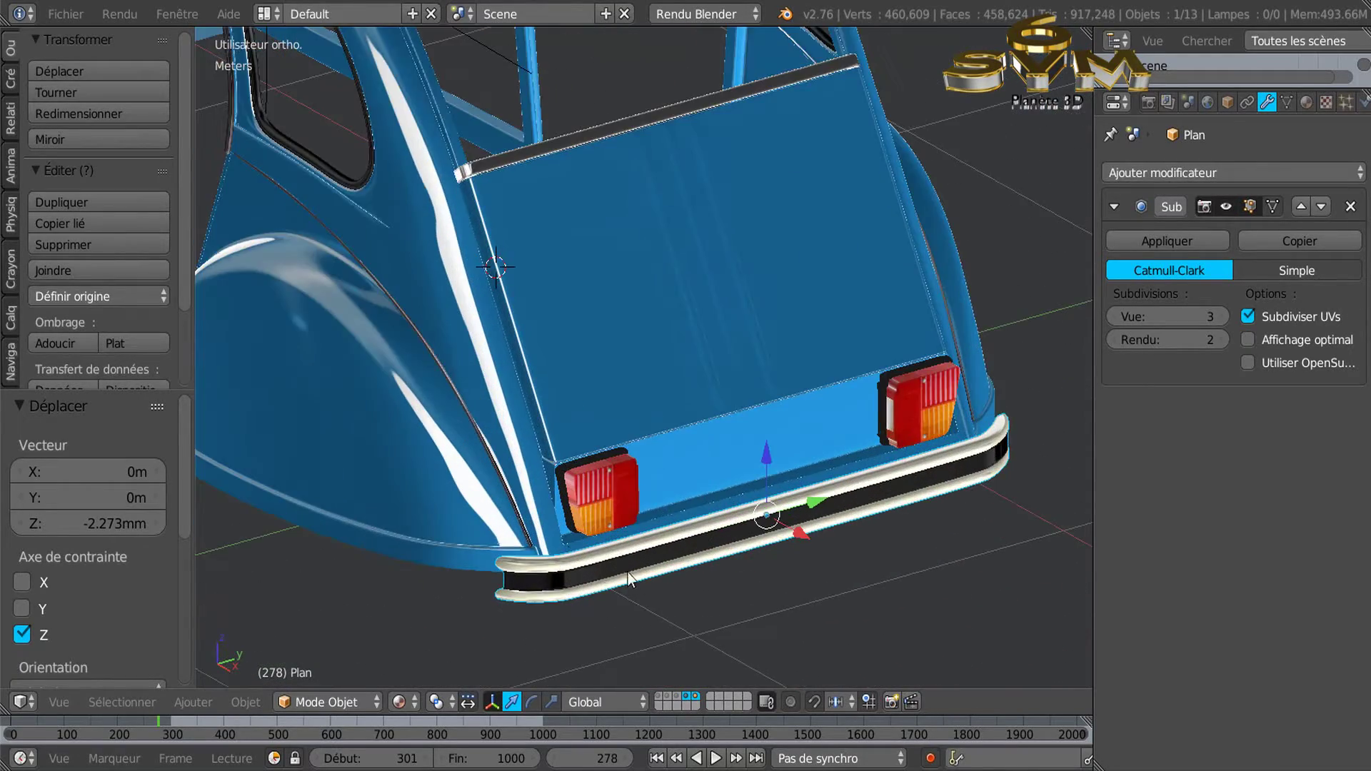
middle_click_drag(615, 545, 712, 544)
scroll(774, 516, "down", 5)
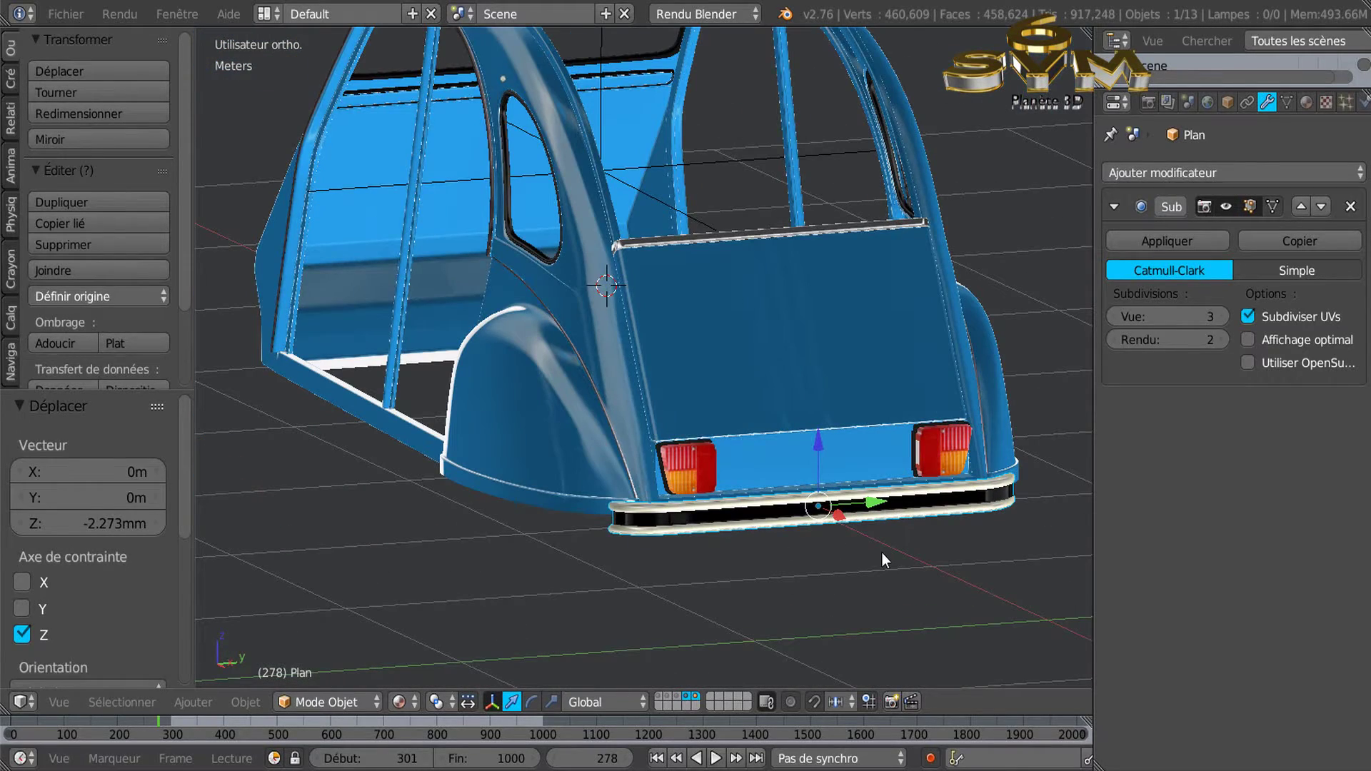
mouse_move(970, 568)
middle_mouse_down()
mouse_move(853, 563)
mouse_move(864, 584)
mouse_move(907, 589)
middle_mouse_up()
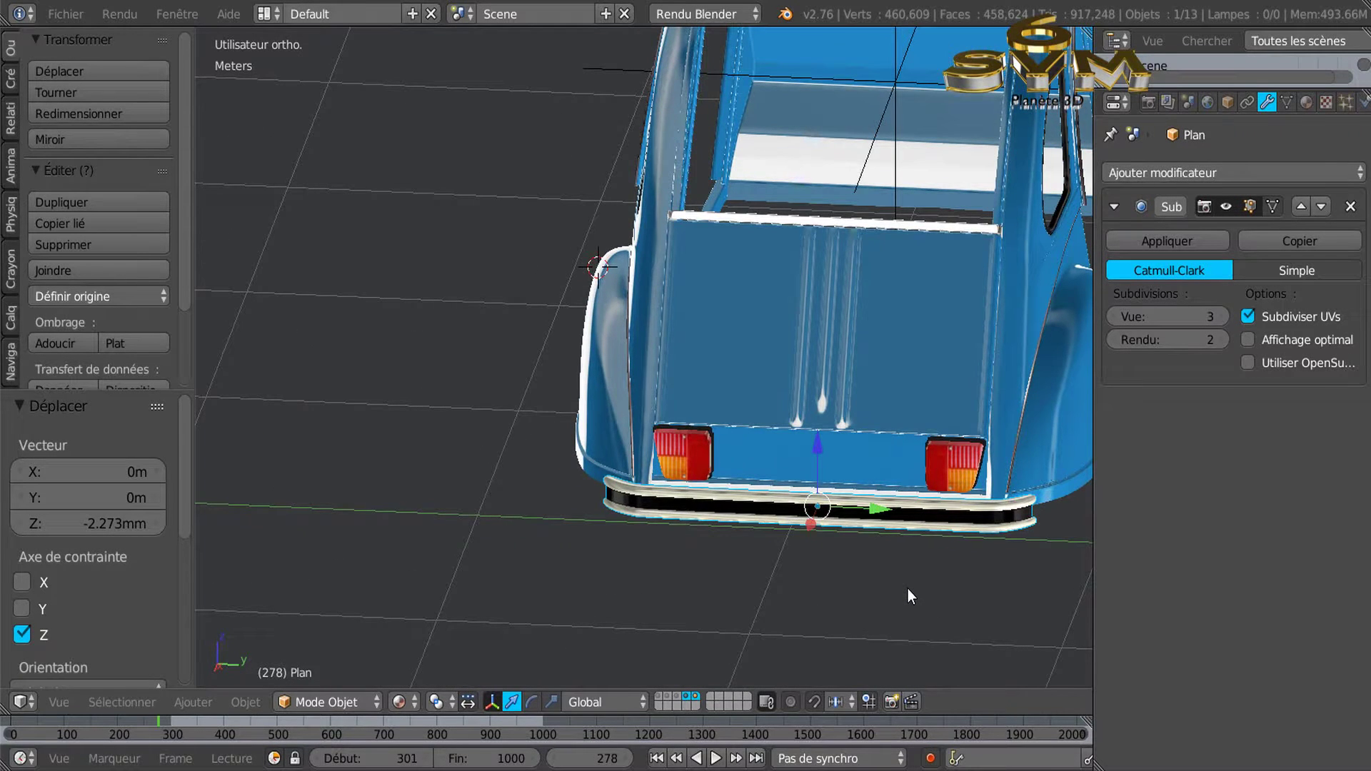
Switch to the right orthographic view and widen the 3D viewport, framing the car's rear over the blueprint
key("KP_3")
middle_click_drag(957, 568, 793, 559, "shift")
scroll(792, 560, "down", 1)
scroll(792, 560, "down", 2)
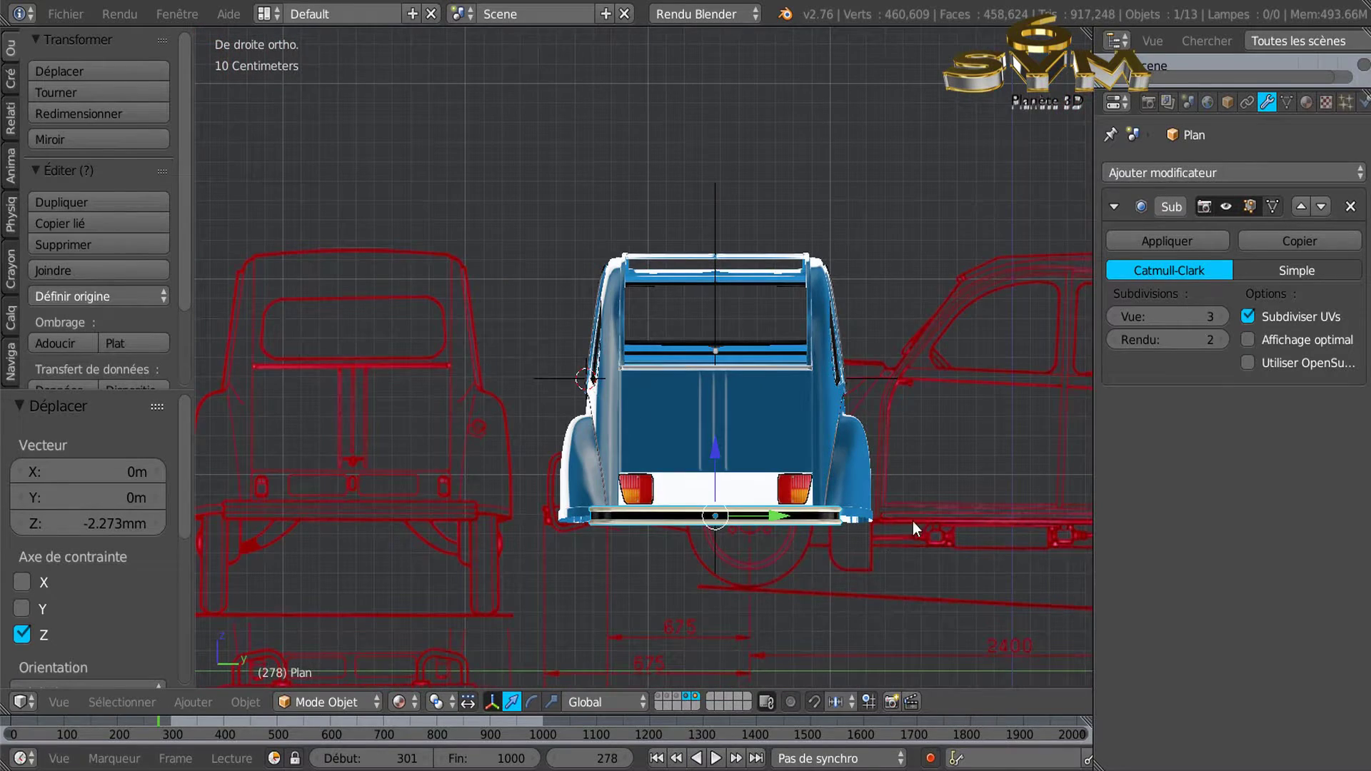
left_click_drag(1091, 453, 1200, 453)
middle_click_drag(1018, 504, 957, 479, "shift")
scroll(710, 500, "up", 4)
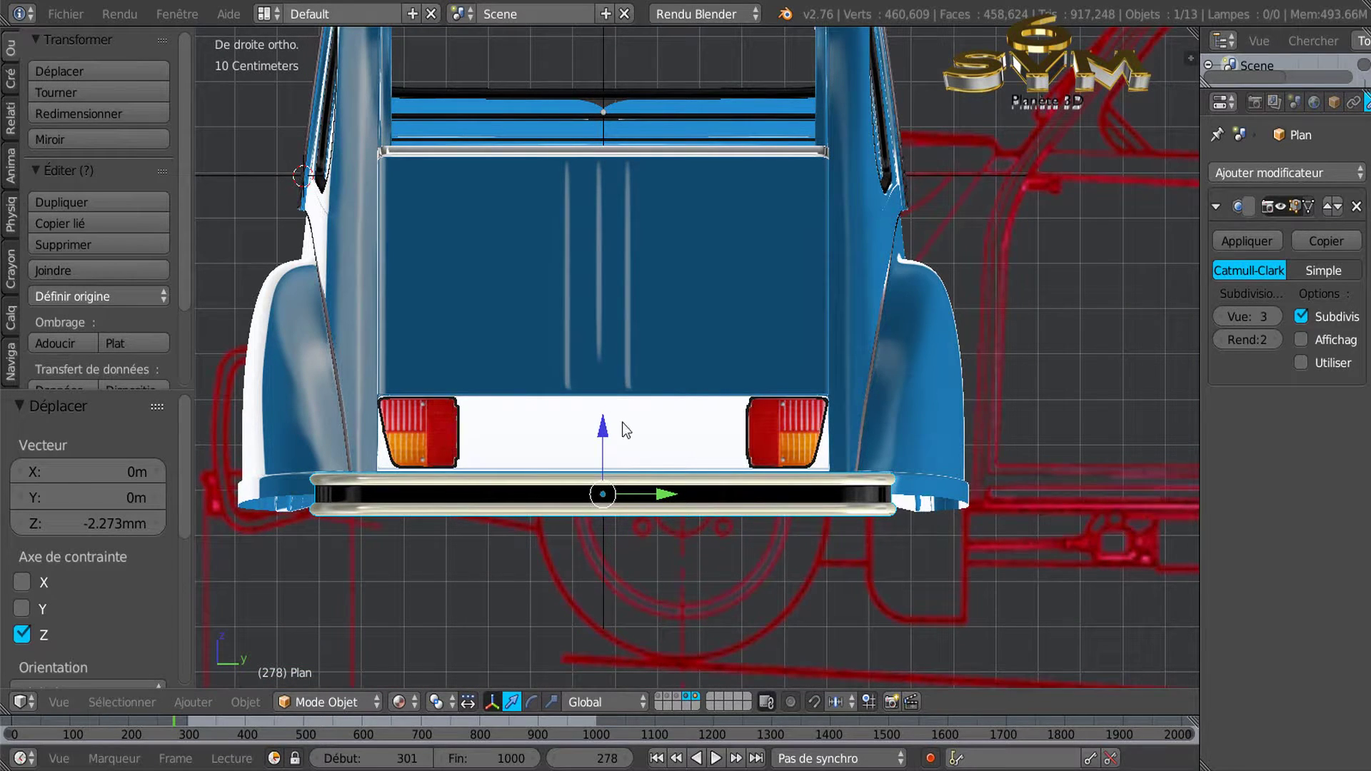
scroll(590, 477, "down", 3)
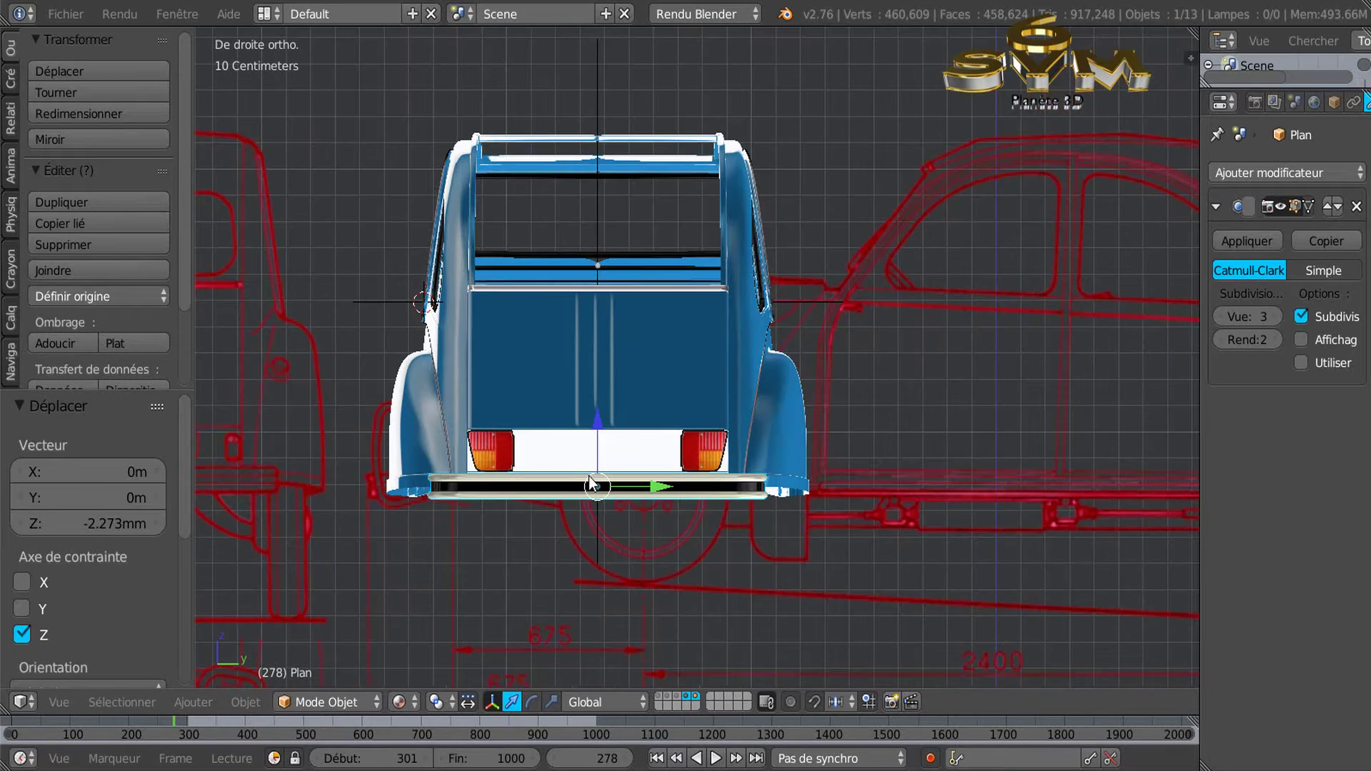
Add a 32-vertex mesh circle with a 1 m radius and move it about -60.6 cm along Y
left_click(203, 700)
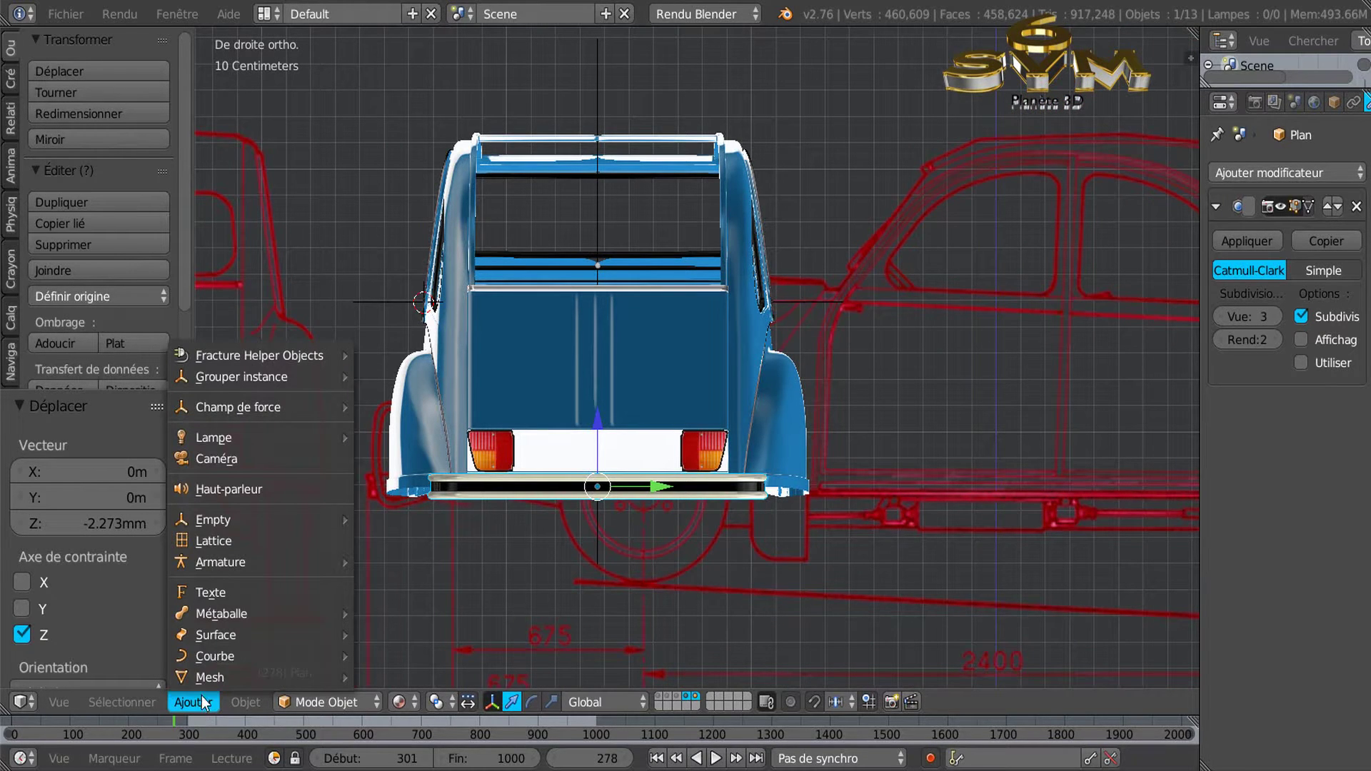
mouse_move(202, 680)
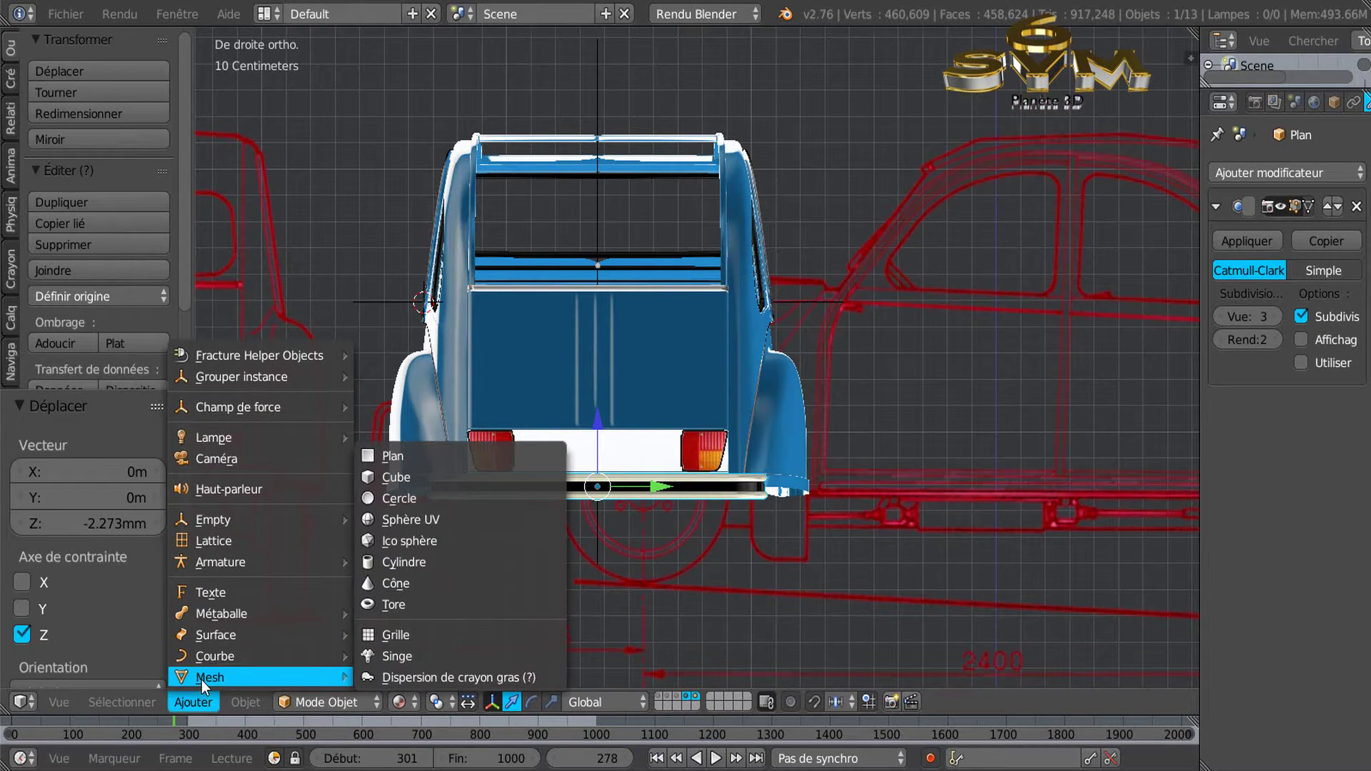
left_click(388, 495)
scroll(389, 495, "down", 3)
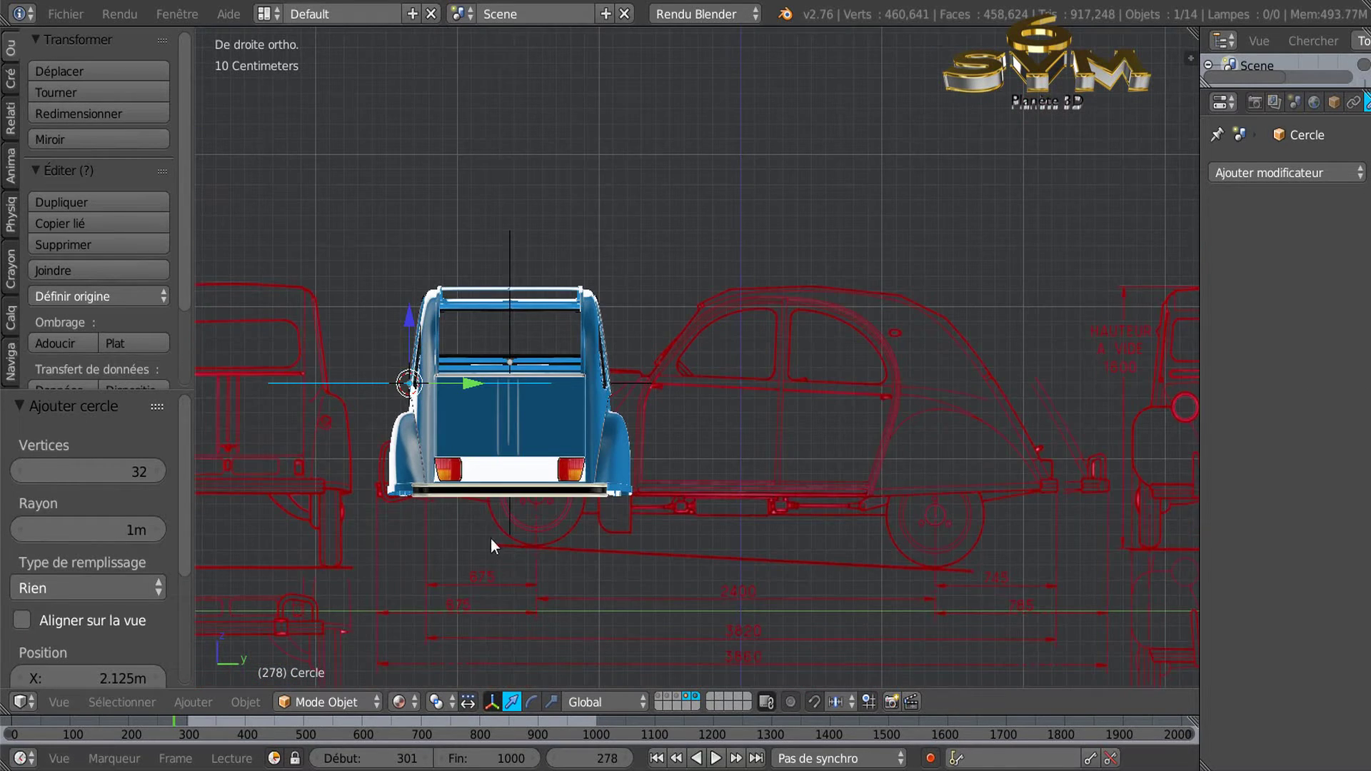
left_click_drag(571, 398, 480, 396)
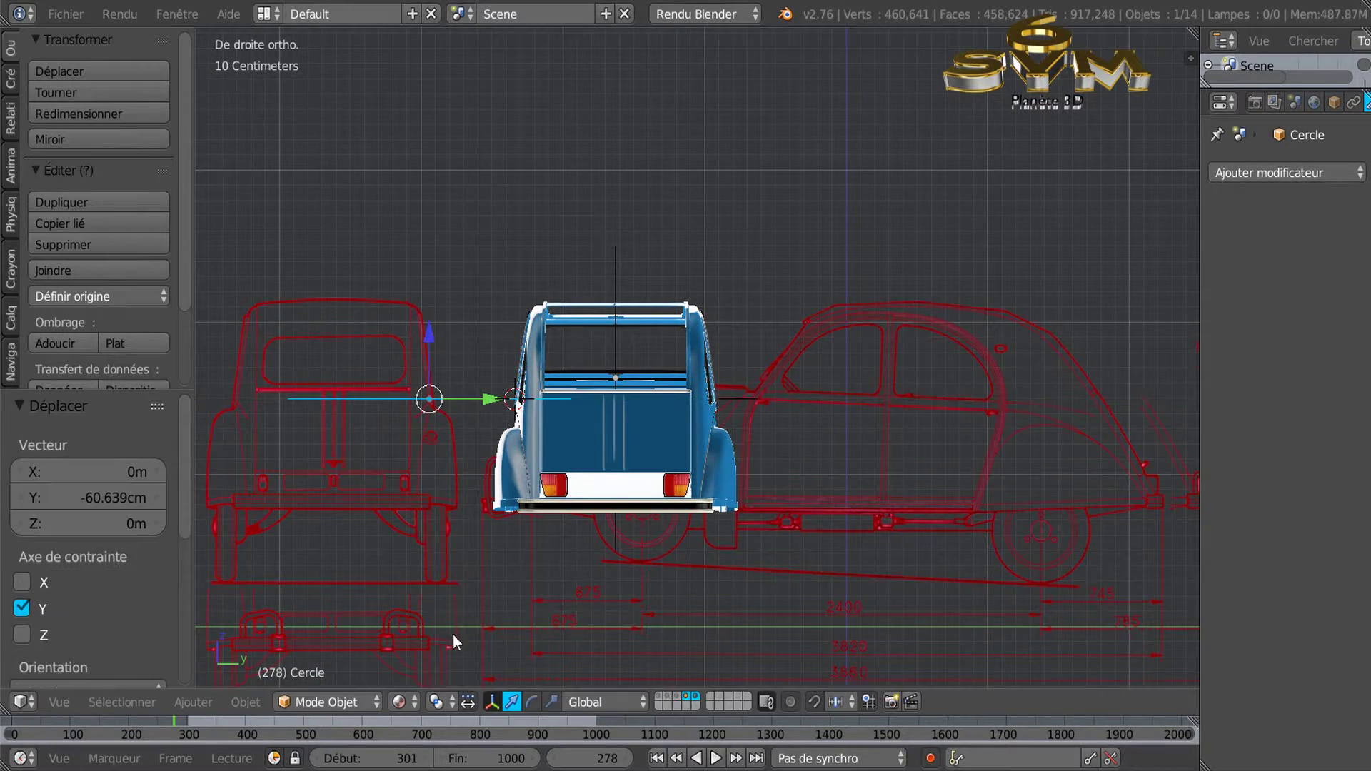
Rotate the circle 90° around the Y axis so it faces the right view
left_click(532, 702)
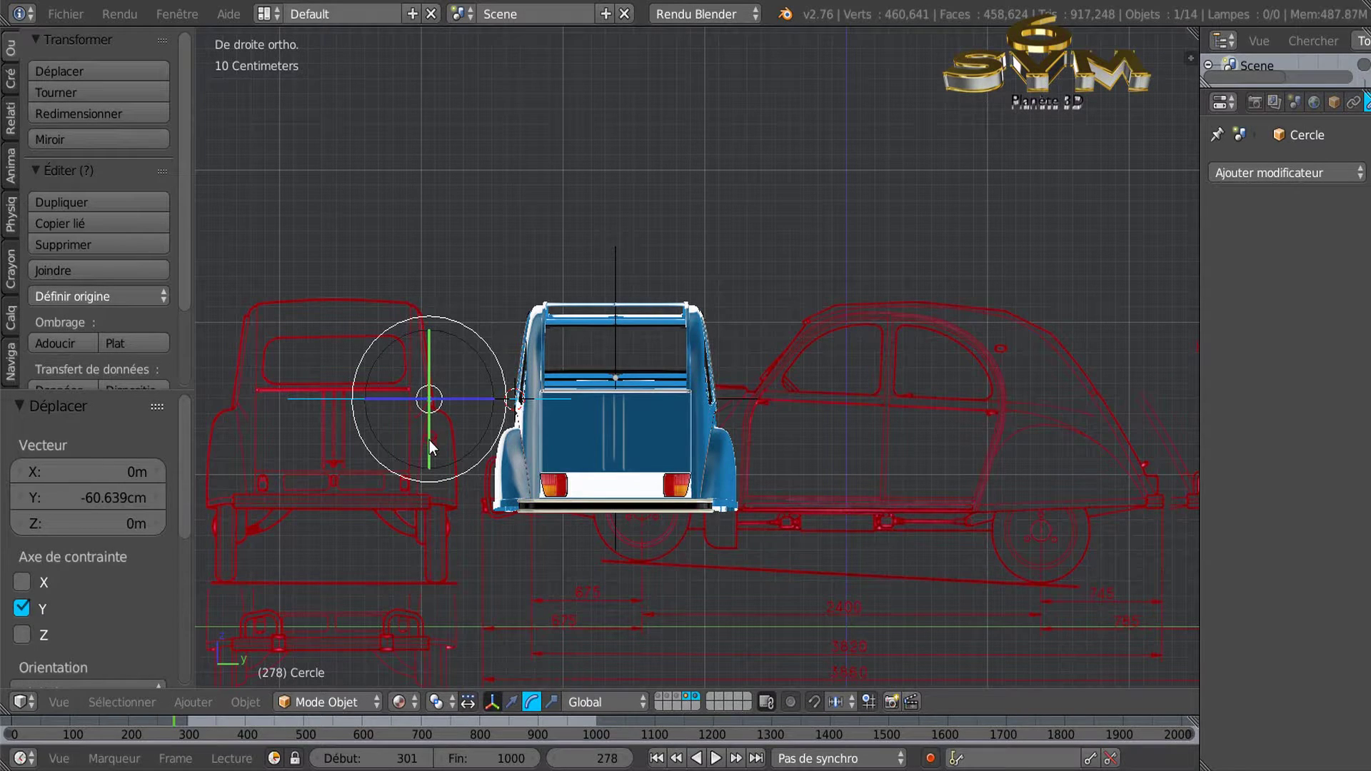
left_click(430, 440)
left_click(134, 475)
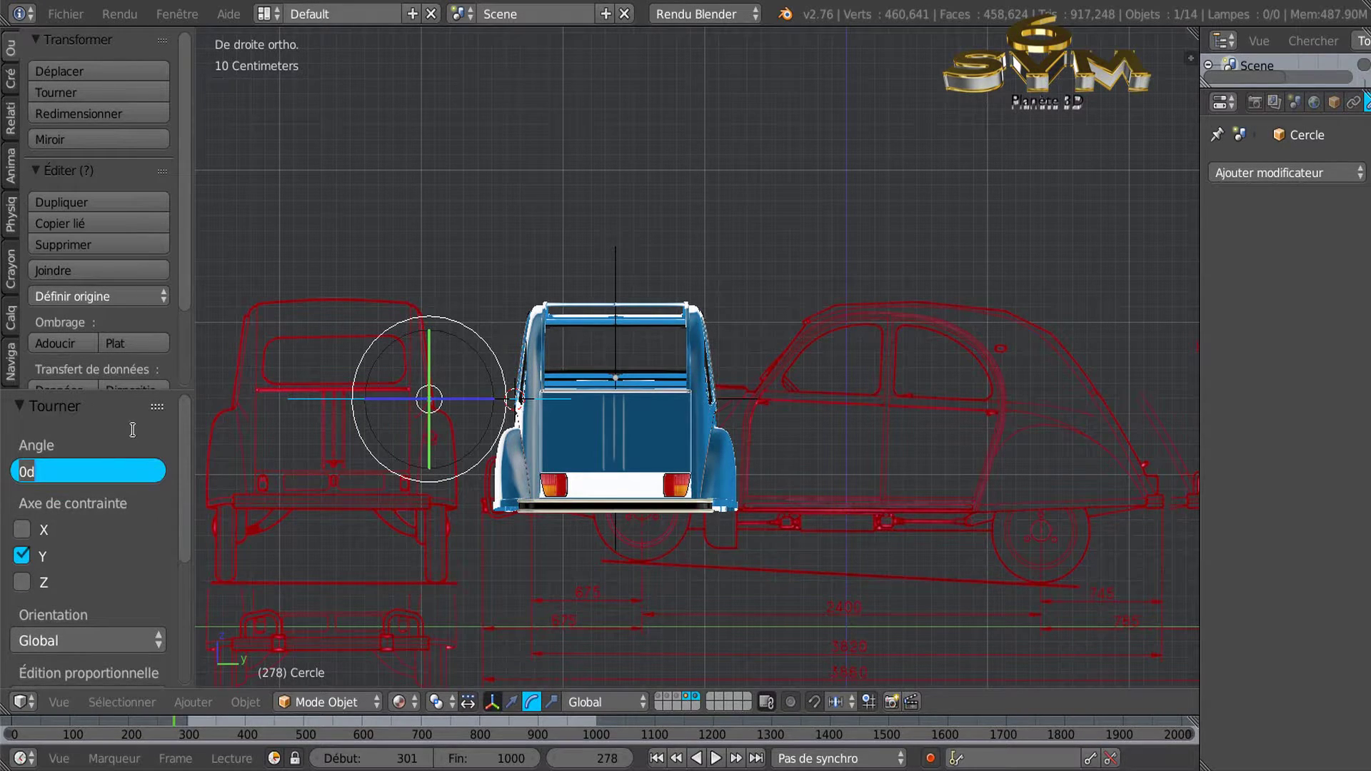
type("9")
key("Return")
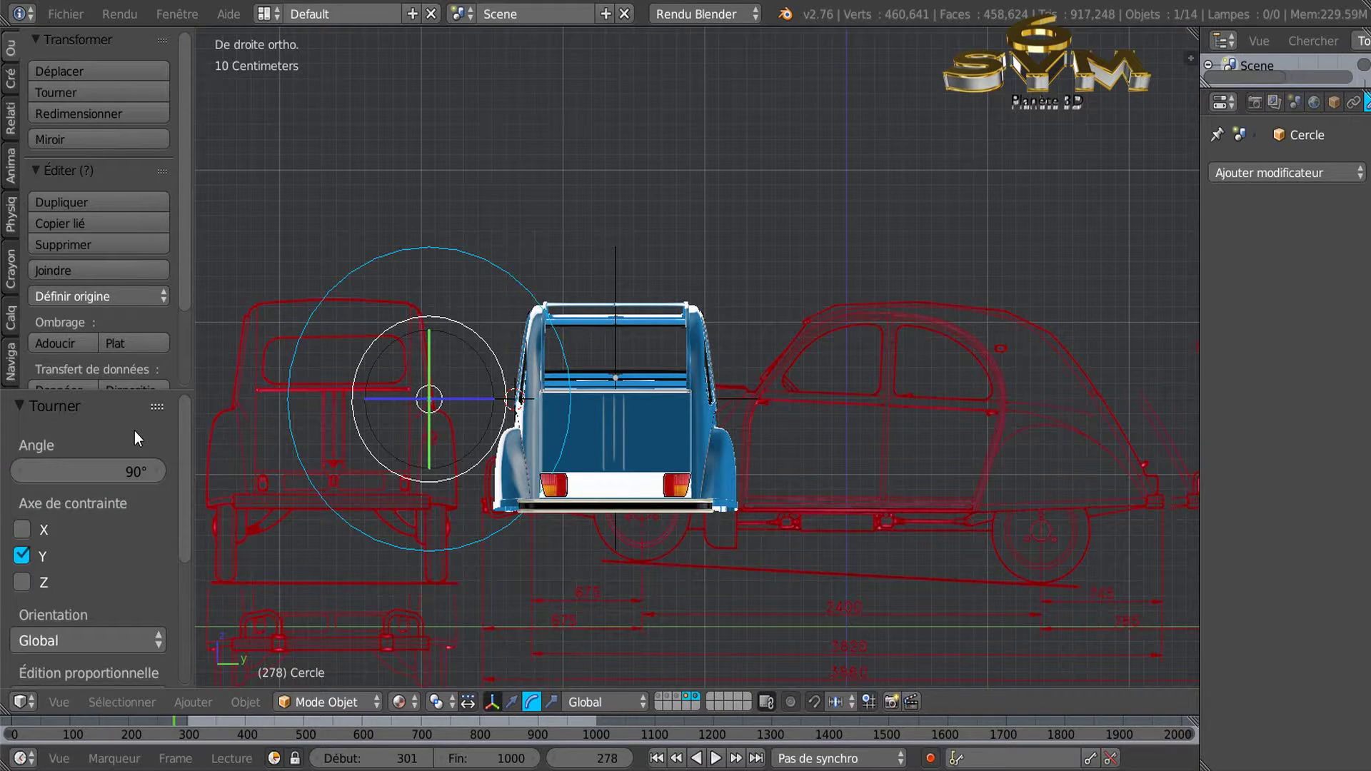
In edit mode, extrude the circle's edge inward, scaling the new inner ring to about 0.207
left_click(246, 702)
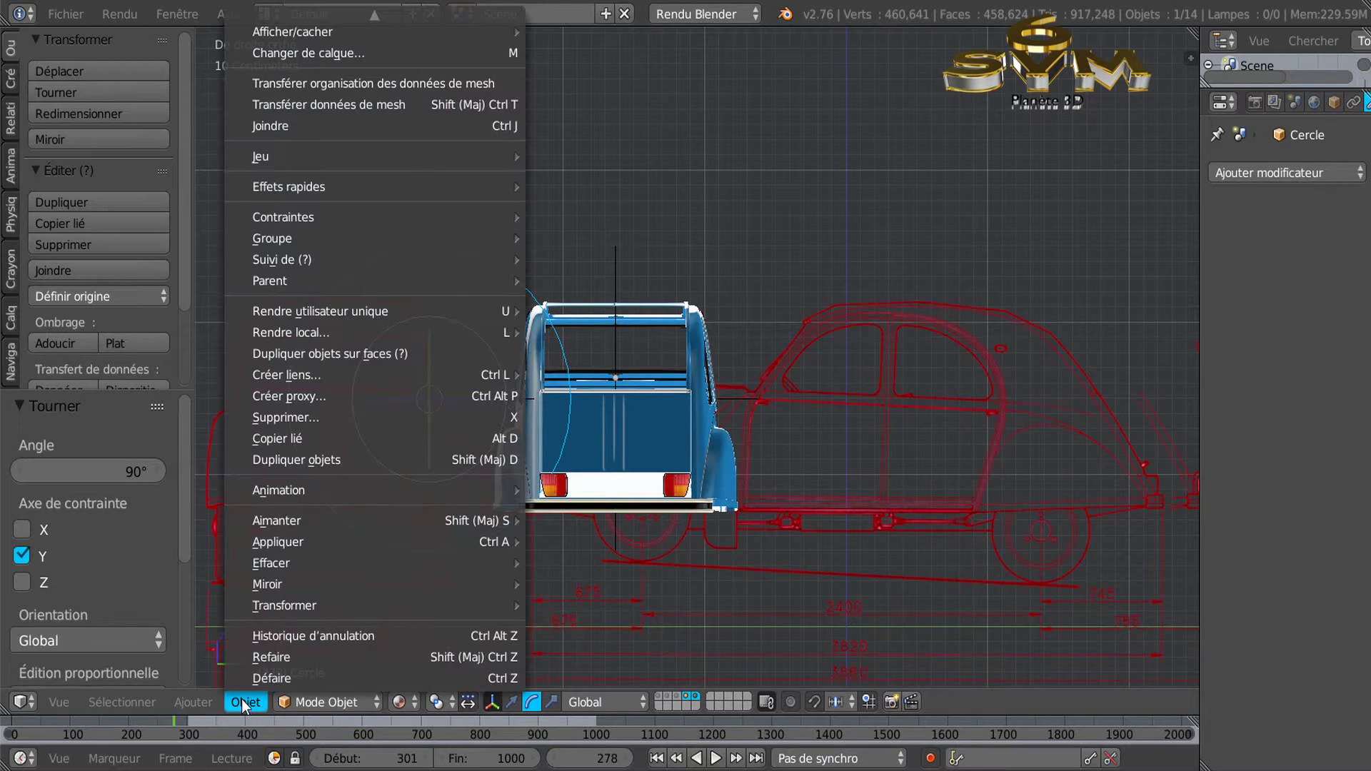
left_click(317, 703)
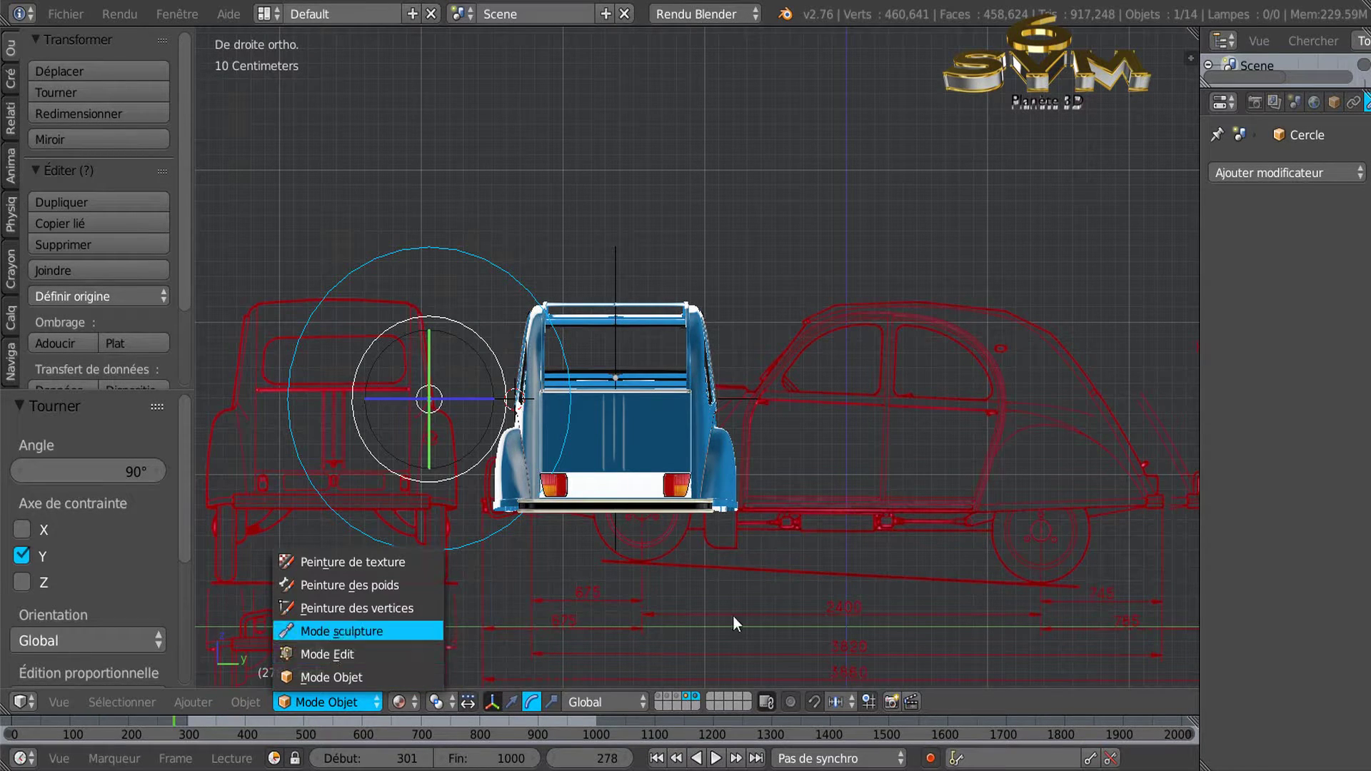
key("Tab")
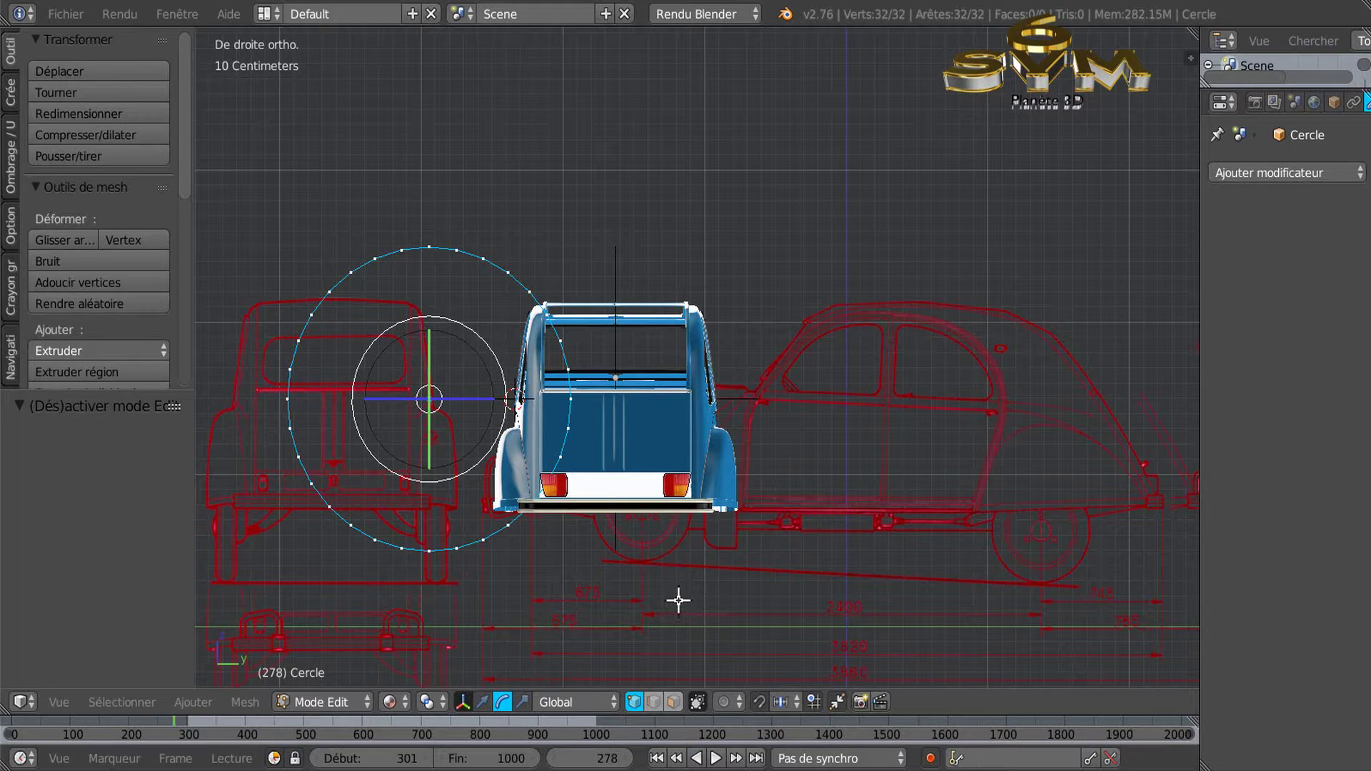
key("e")
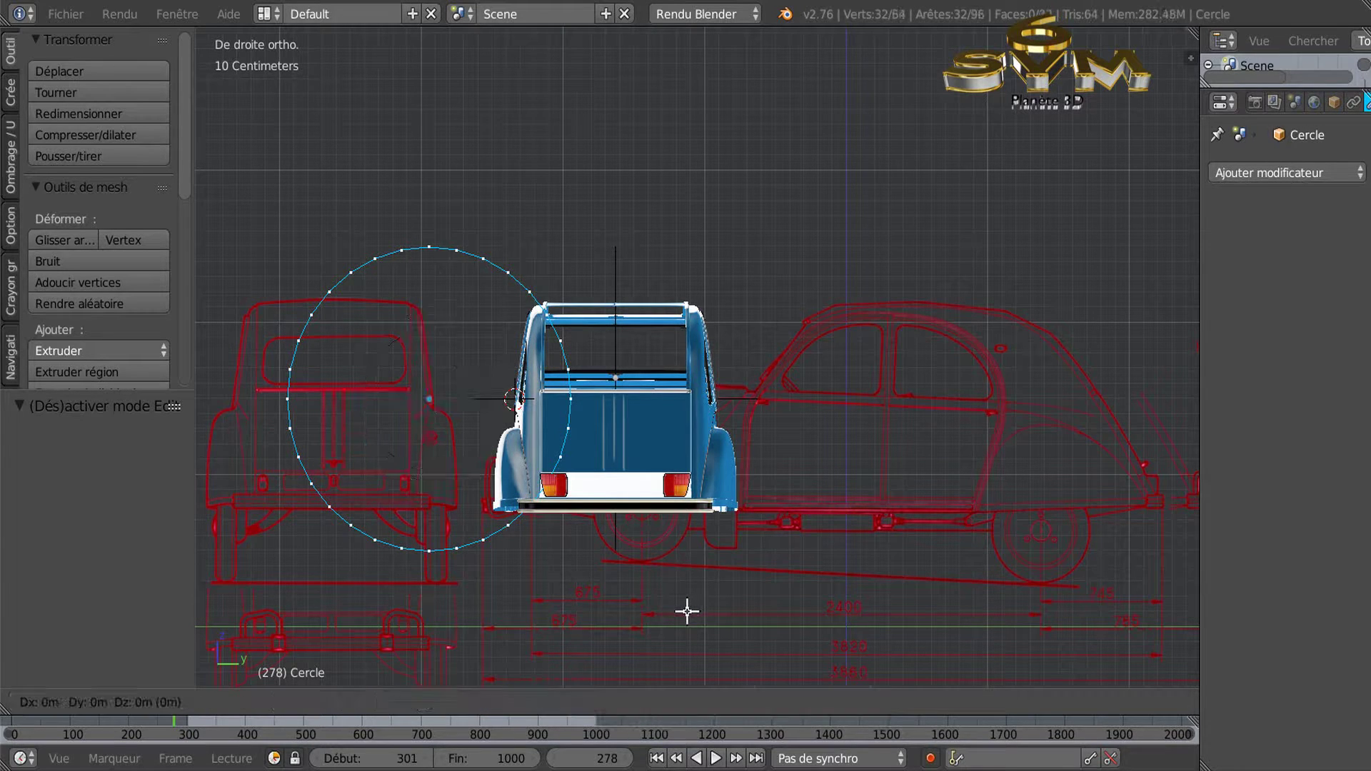
key("s")
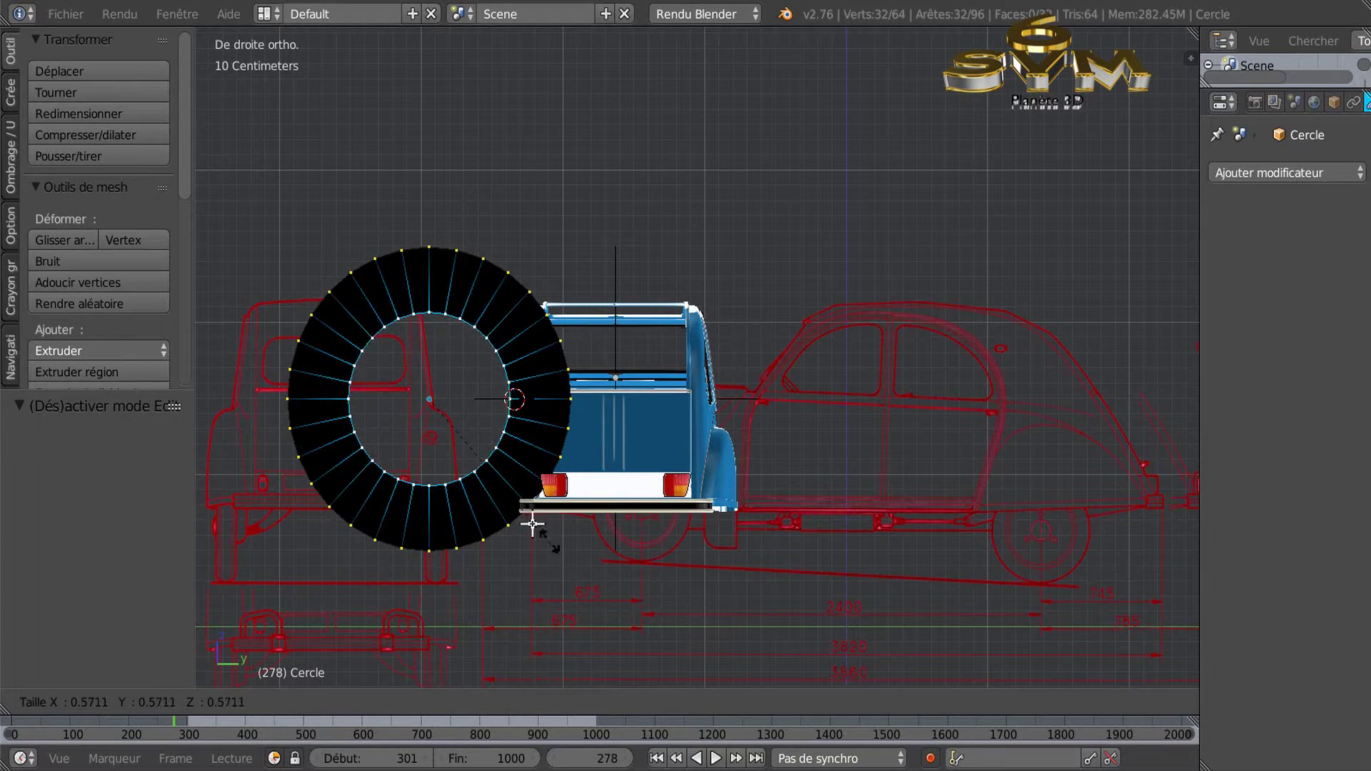
left_click(474, 460)
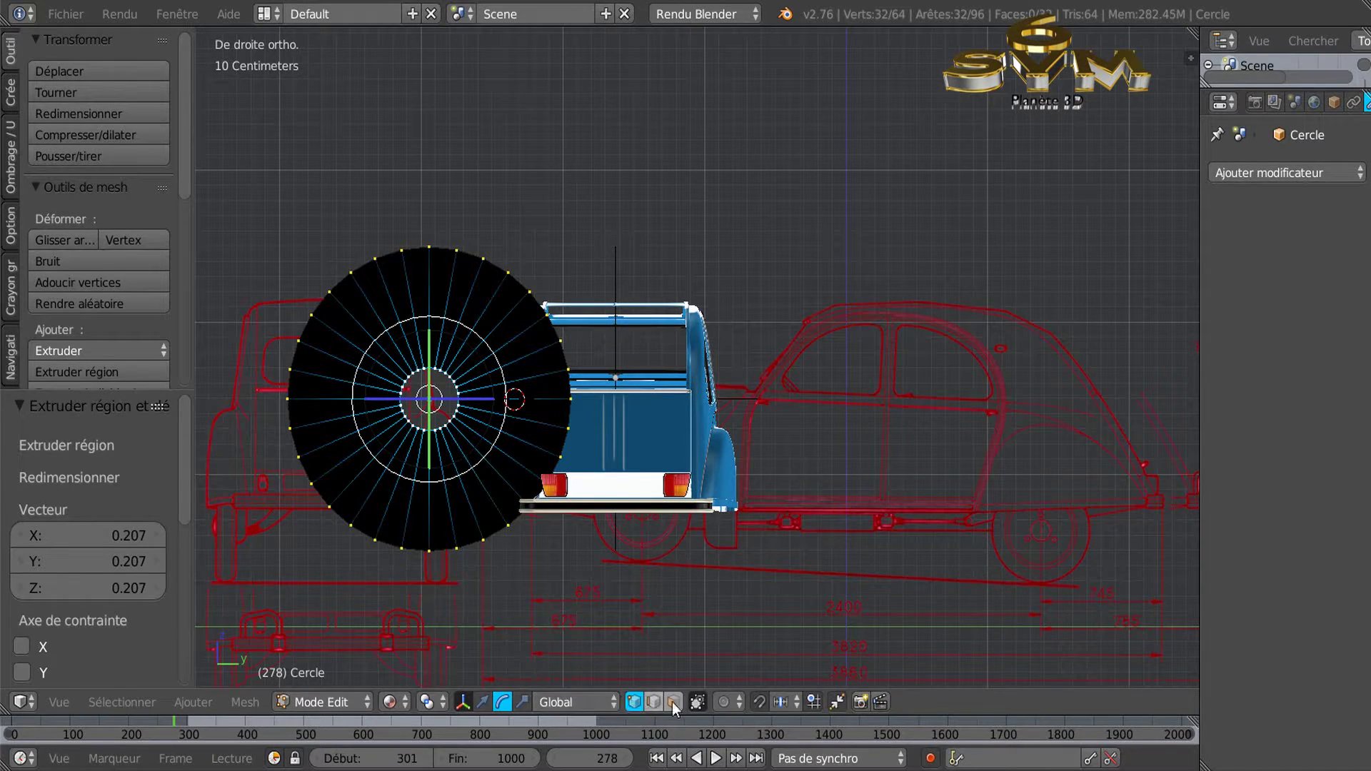
Move the inner ring outward along X by about 20.1 cm and then another 6.5 cm, forming a cone
left_click(483, 702)
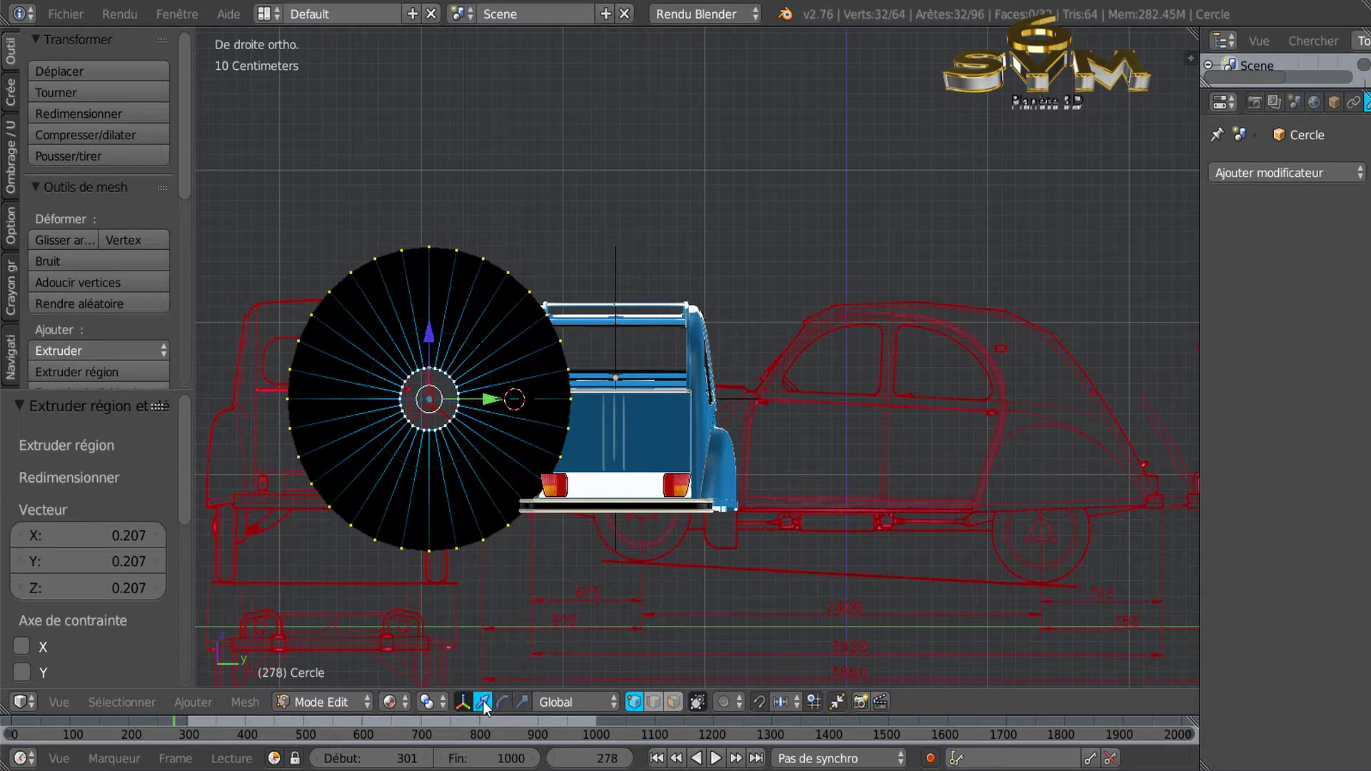
middle_click_drag(566, 567, 453, 474)
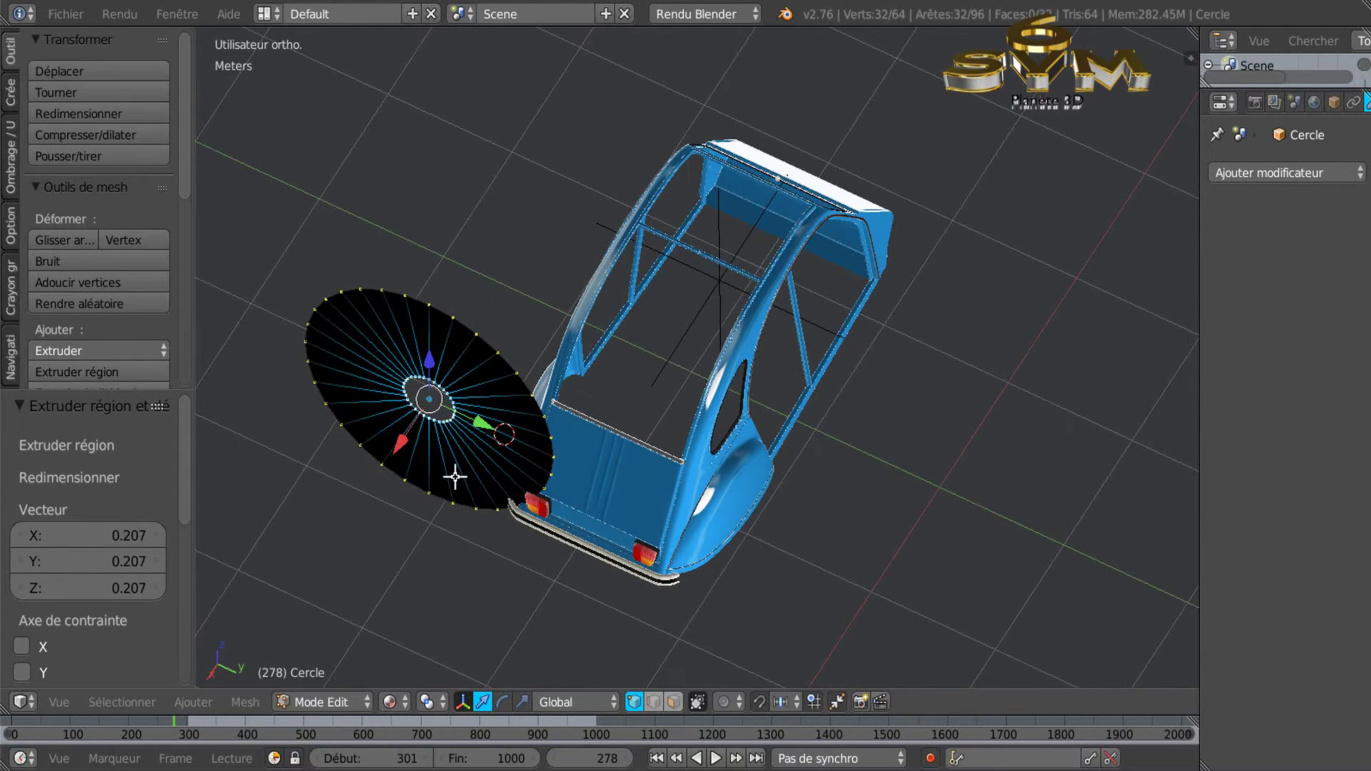
left_click_drag(394, 444, 383, 466)
middle_click_drag(384, 465, 428, 517)
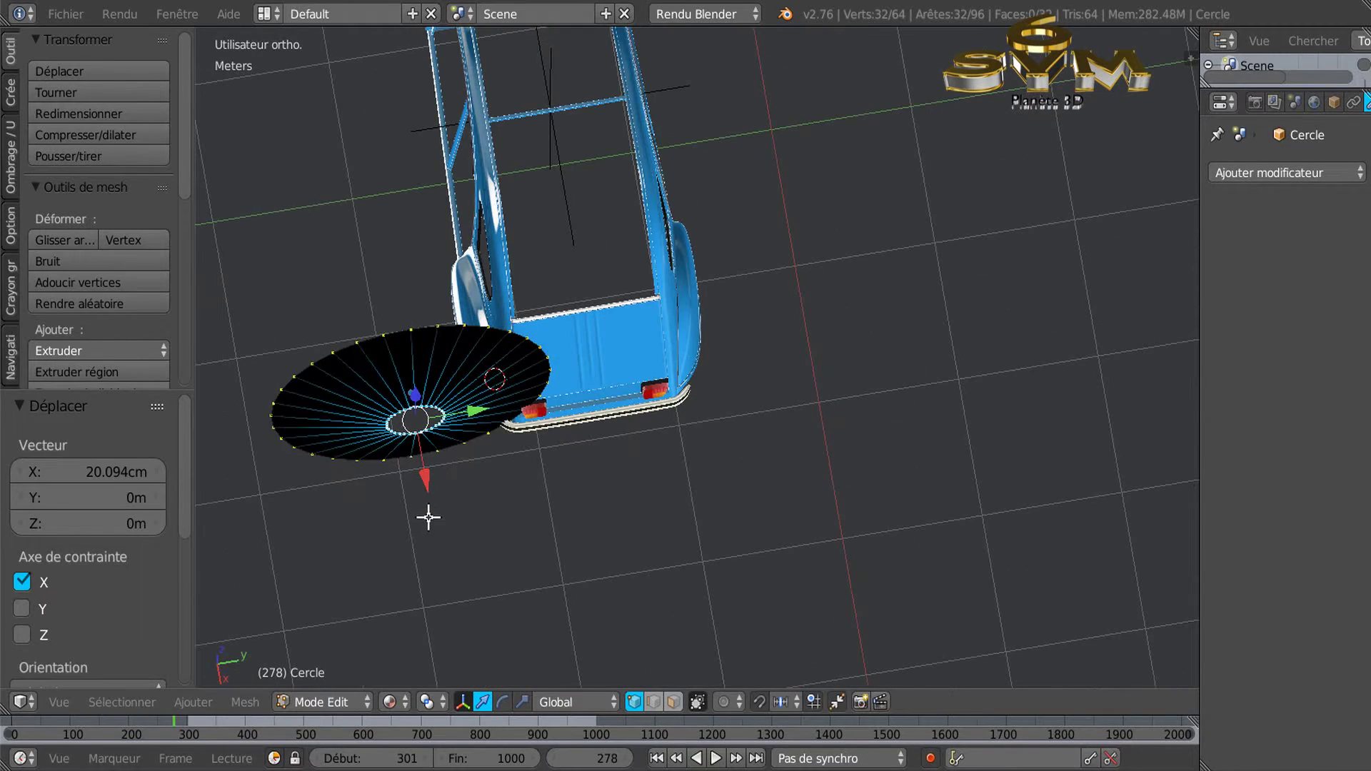
left_click_drag(430, 487, 431, 493)
middle_click_drag(506, 463, 410, 496)
scroll(492, 428, "up", 2)
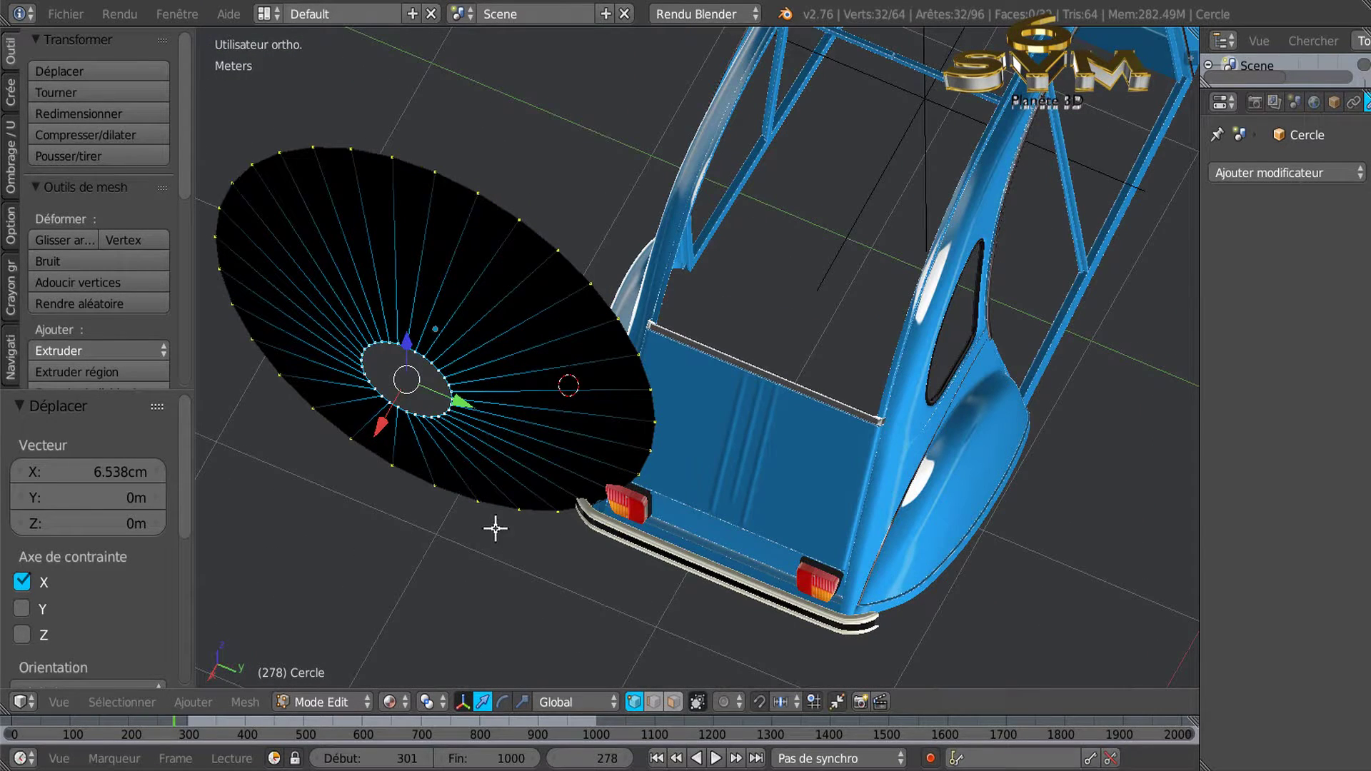
middle_click_drag(527, 554, 517, 593)
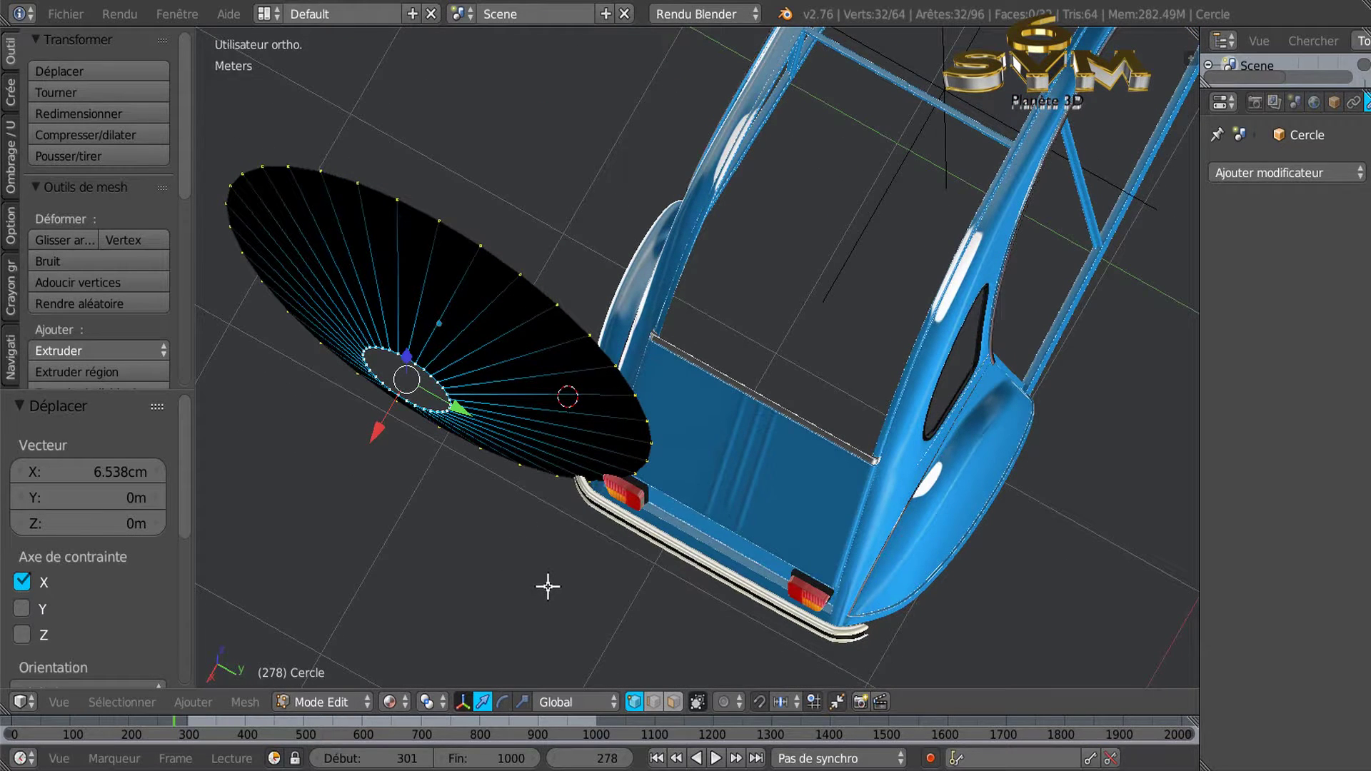
Extrude the inner ring inward at a scale of about 0.425 and move the new ring about 2.7 cm along X
key("e")
key("s")
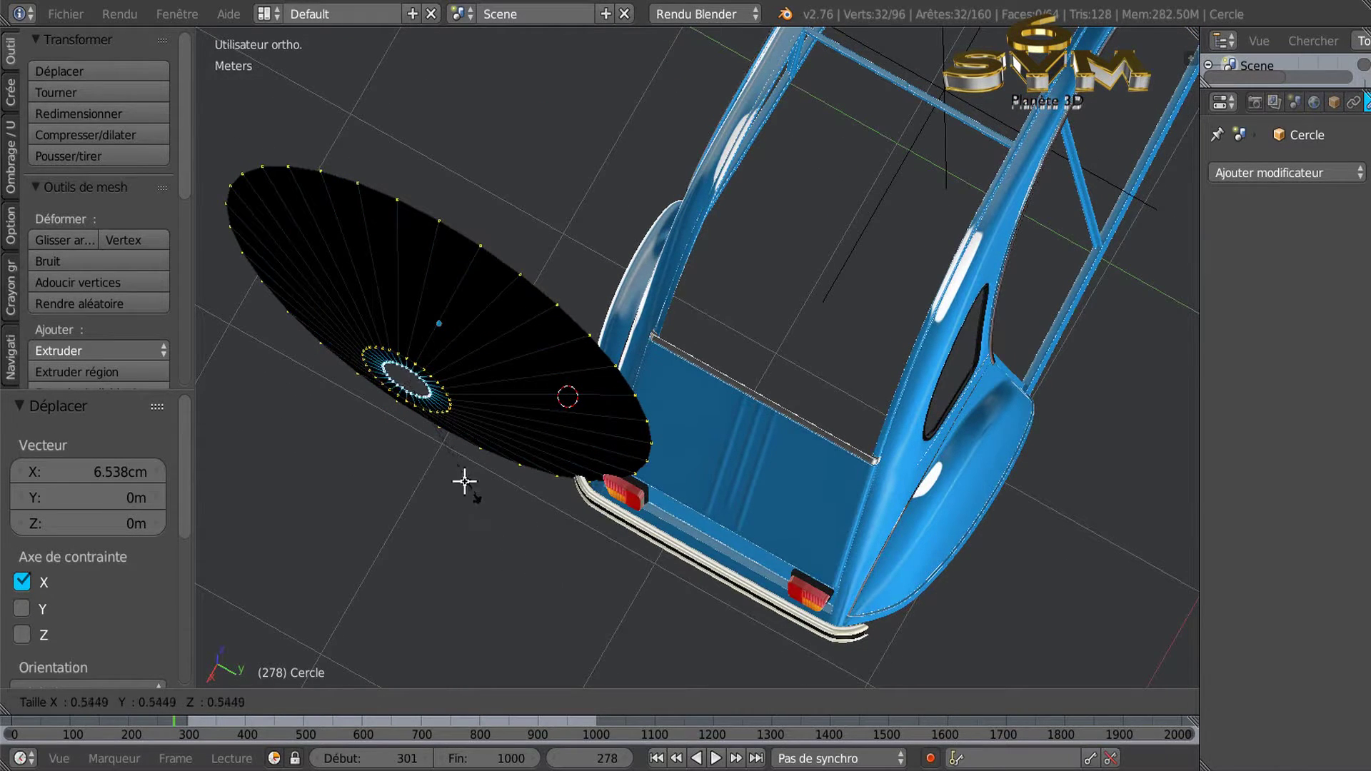
left_click(458, 473)
key("g")
key("x")
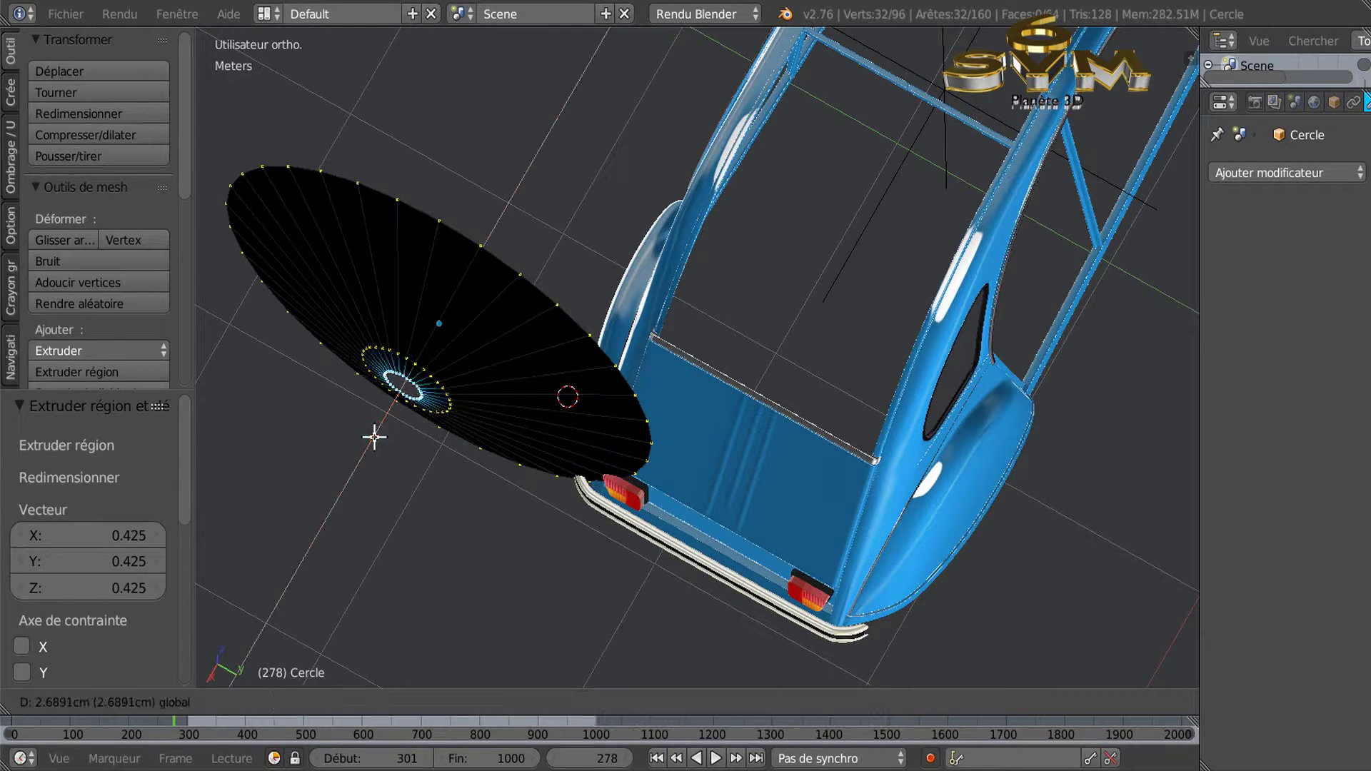
left_click(374, 438)
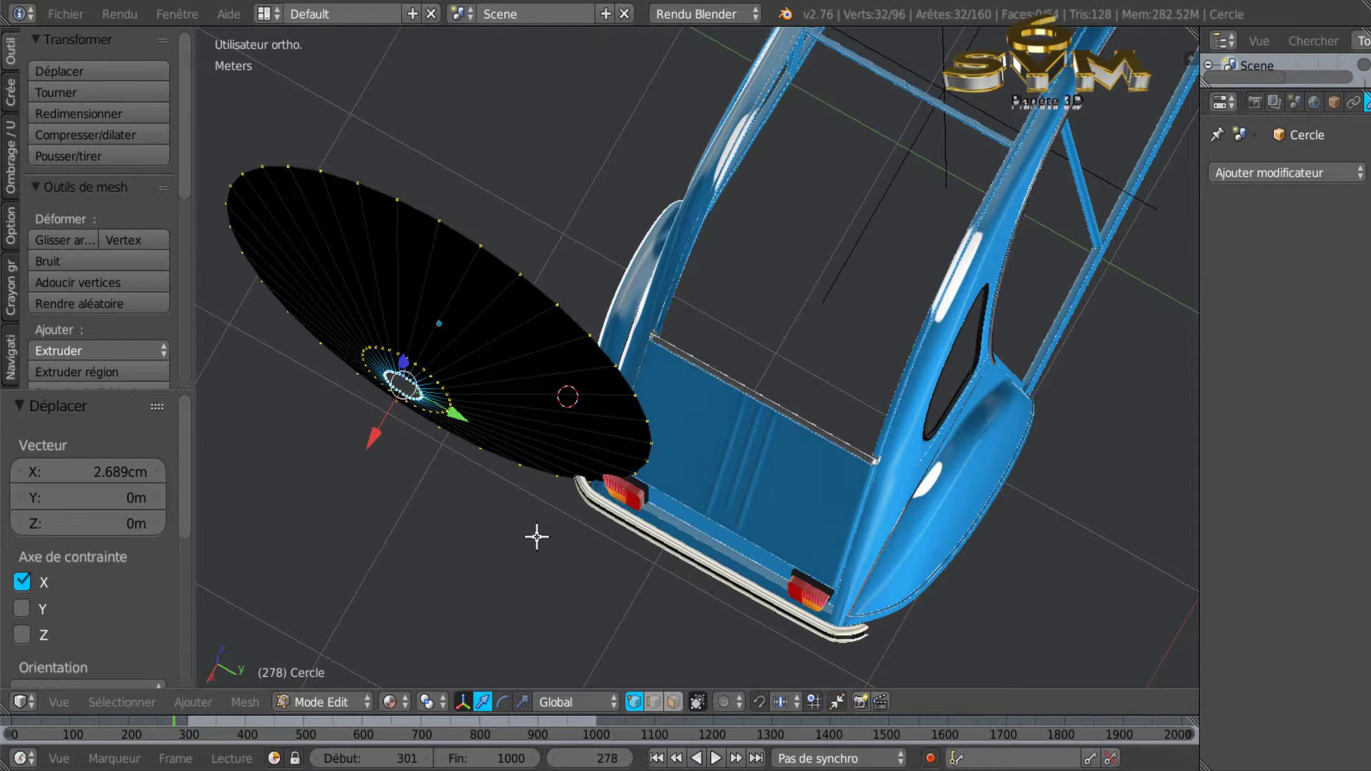
Extrude the innermost ring and scale it to 0 to close the centre of the cone
key("e")
key("s")
key("0")
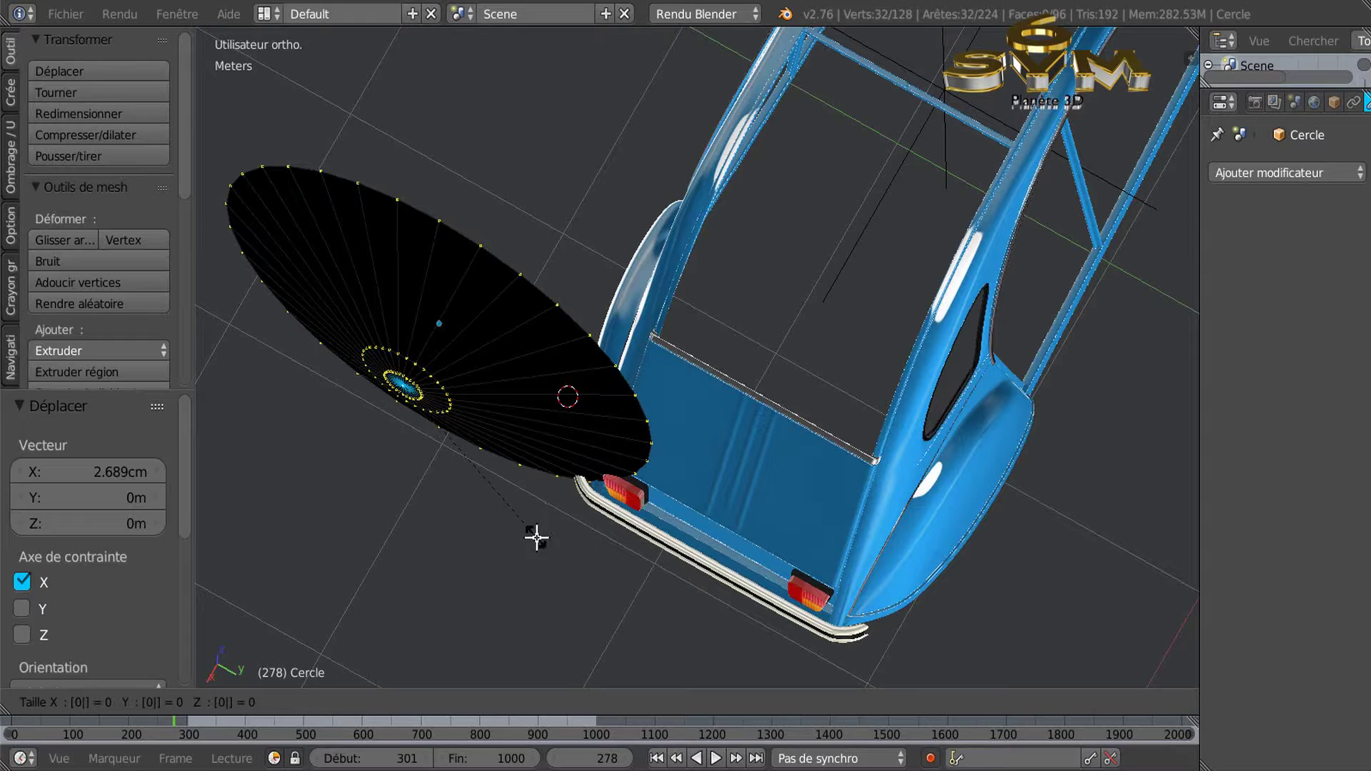
key("Escape")
Add one centred circular loop cut on the cone's wide outer band, without sliding it
key("ctrl+r")
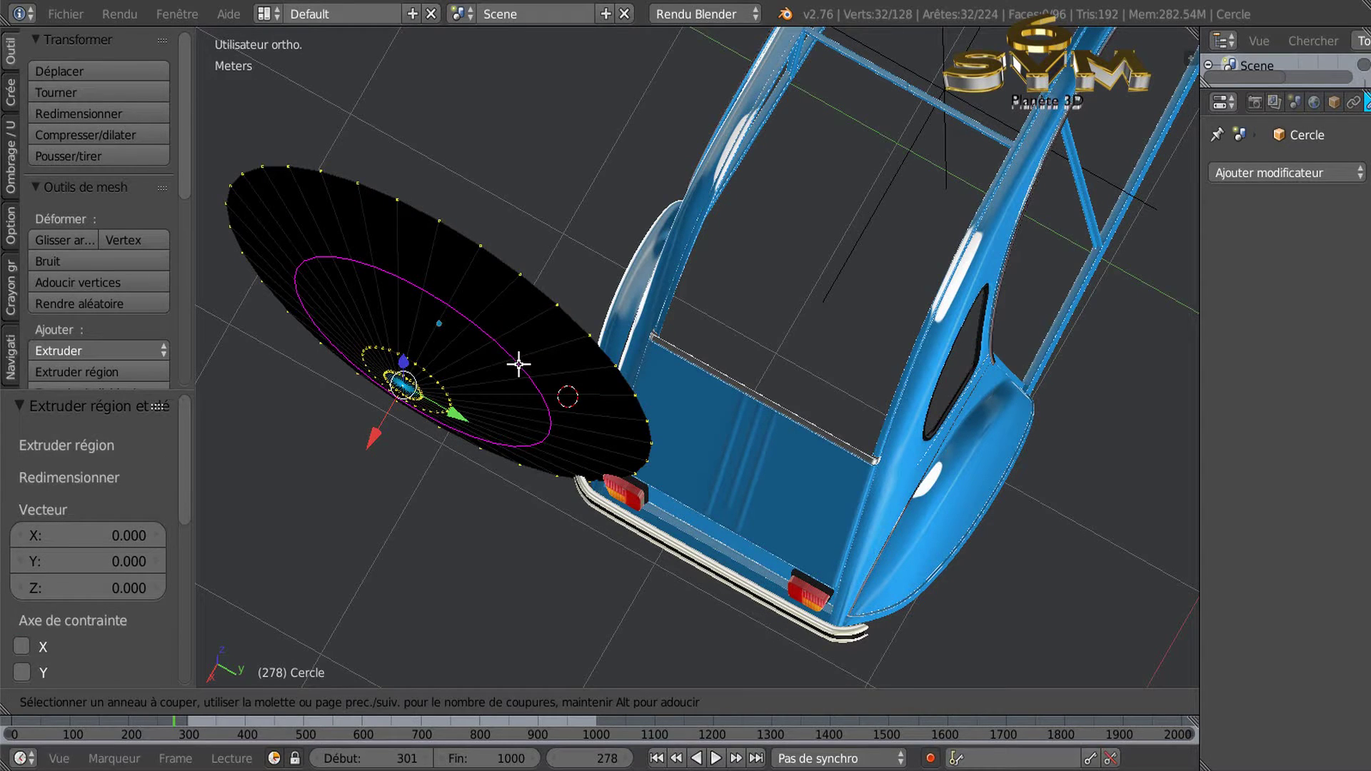
left_click(518, 363)
right_click(520, 364)
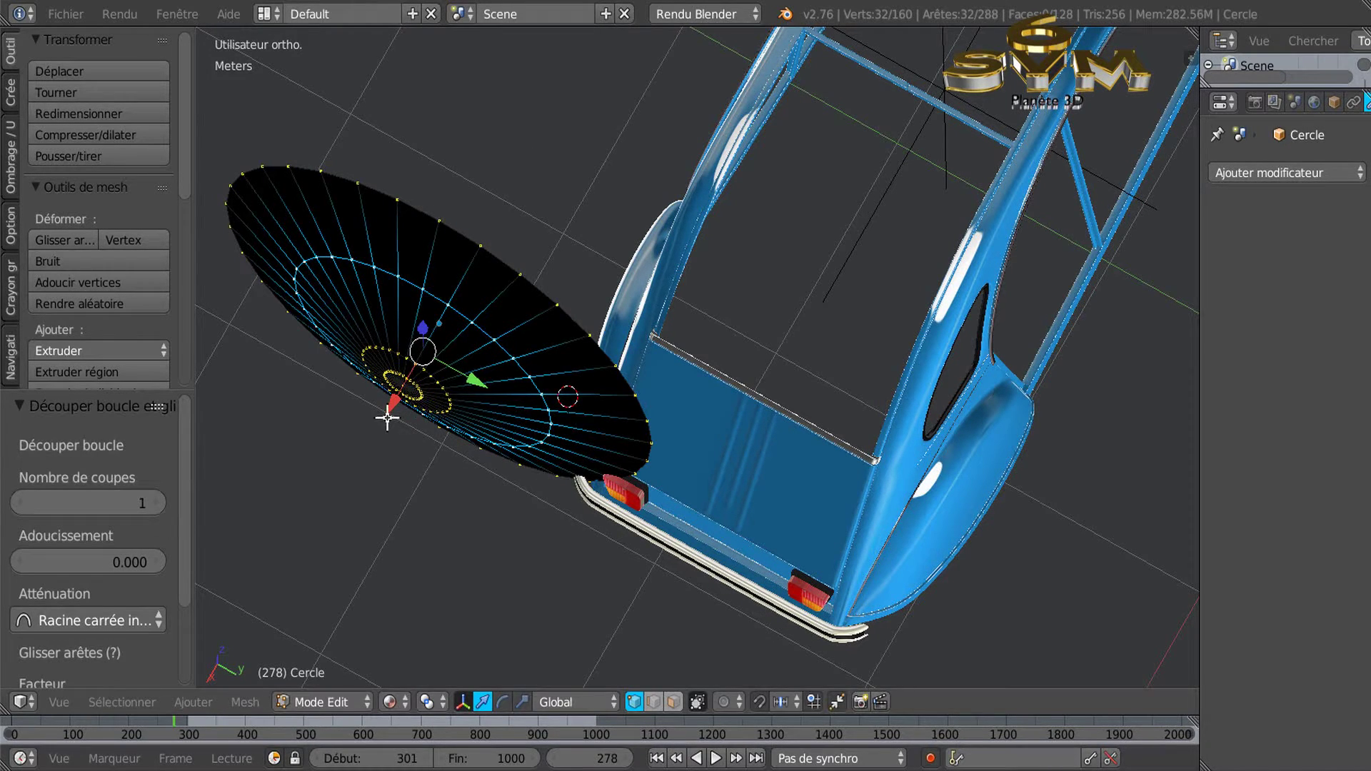
Move the newly cut ring outward along X by about 3.52 cm to round the cone's profile
key("g")
key("x")
left_click(385, 423)
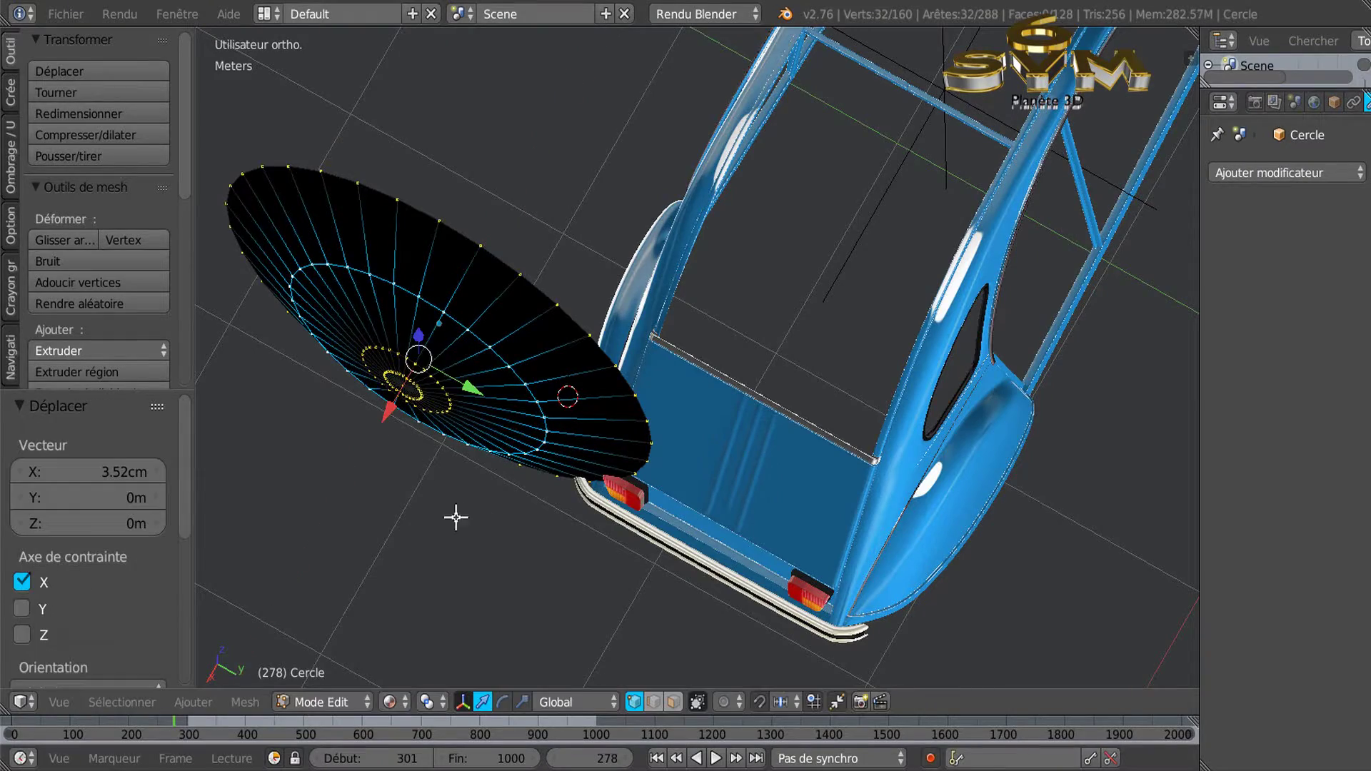
Extrude the cone's outer edge loop 9 cm backward along negative X to form a rim
middle_click_drag(487, 523, 533, 481)
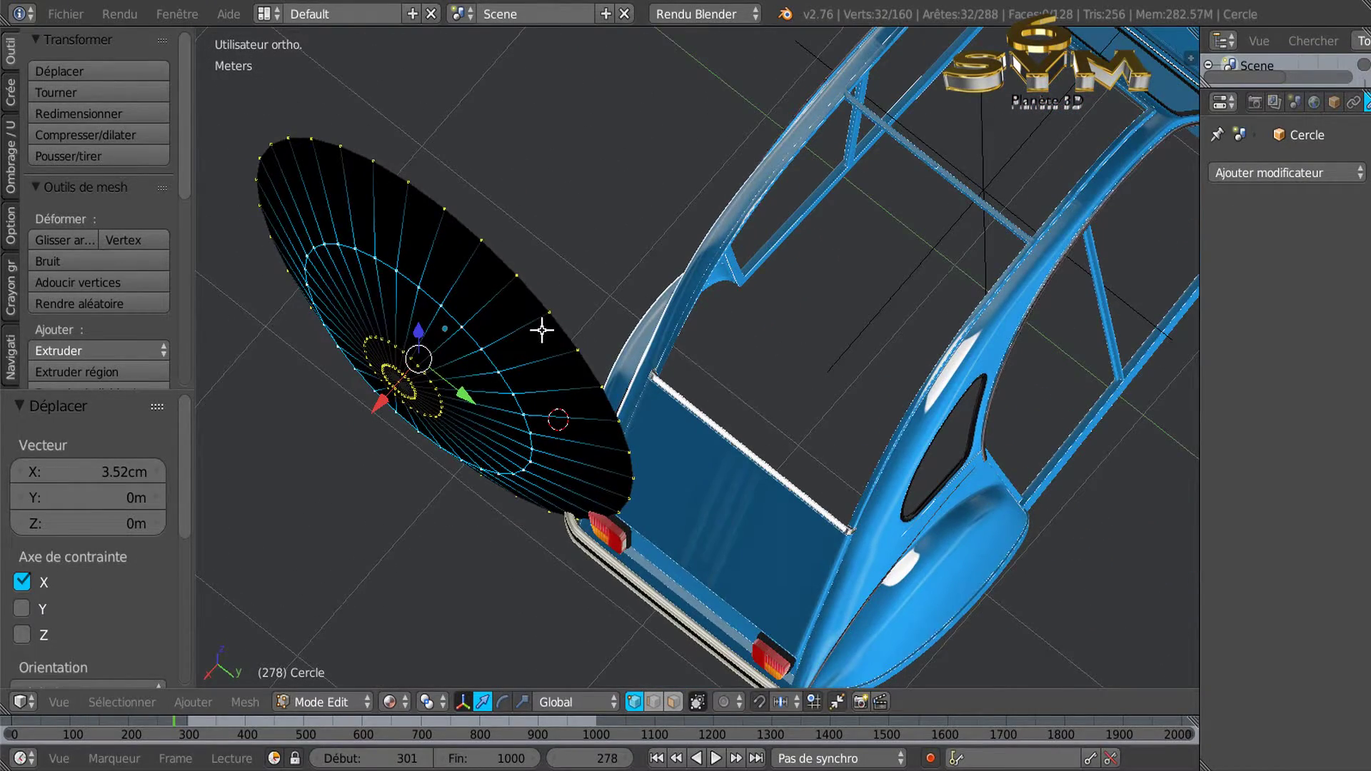
right_click(554, 349, "alt")
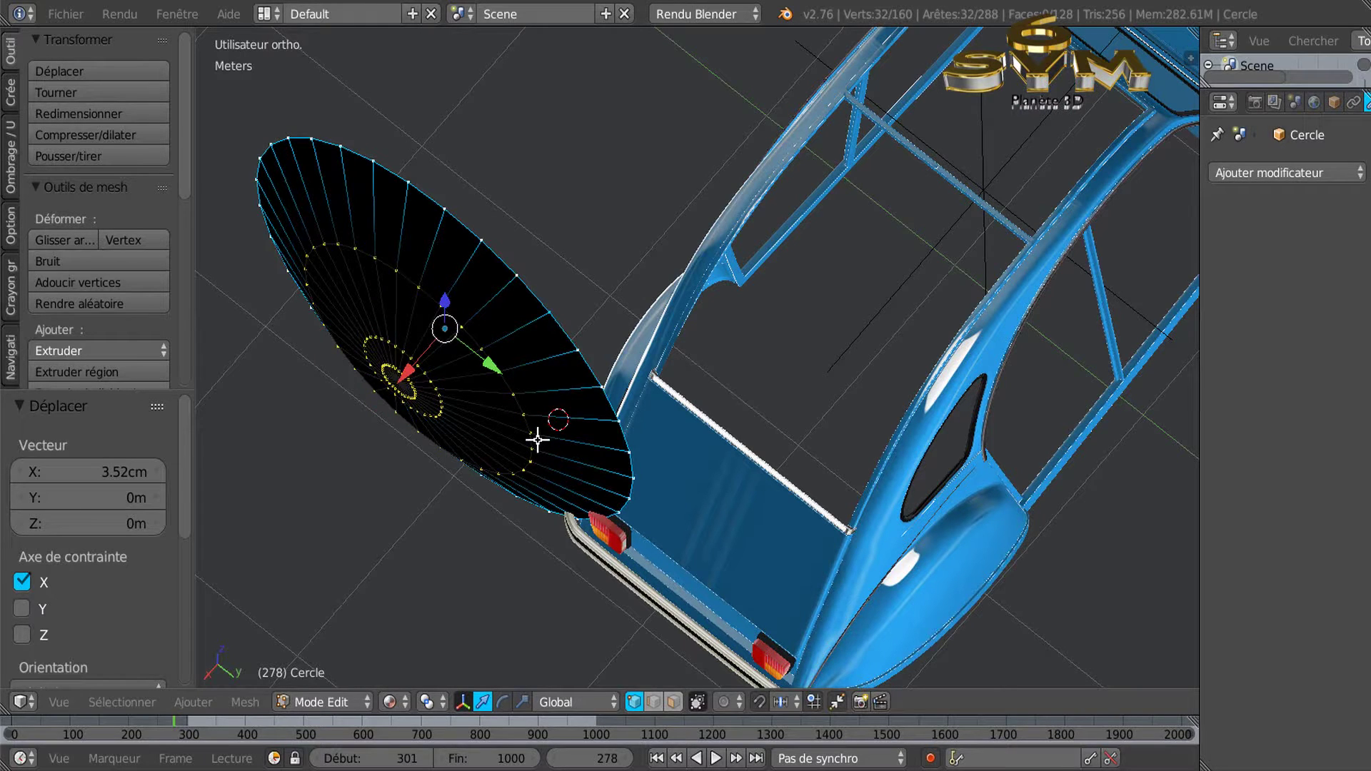
key("e")
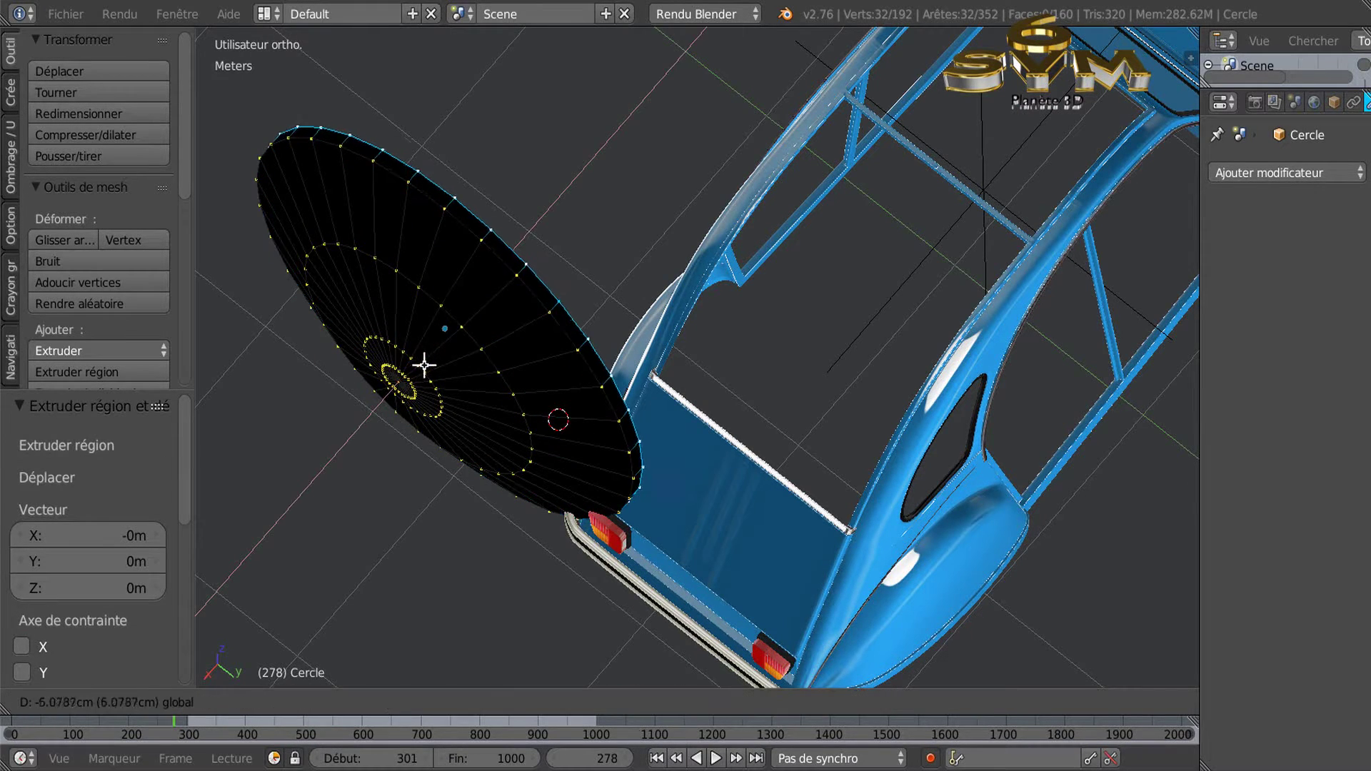
left_click(426, 362)
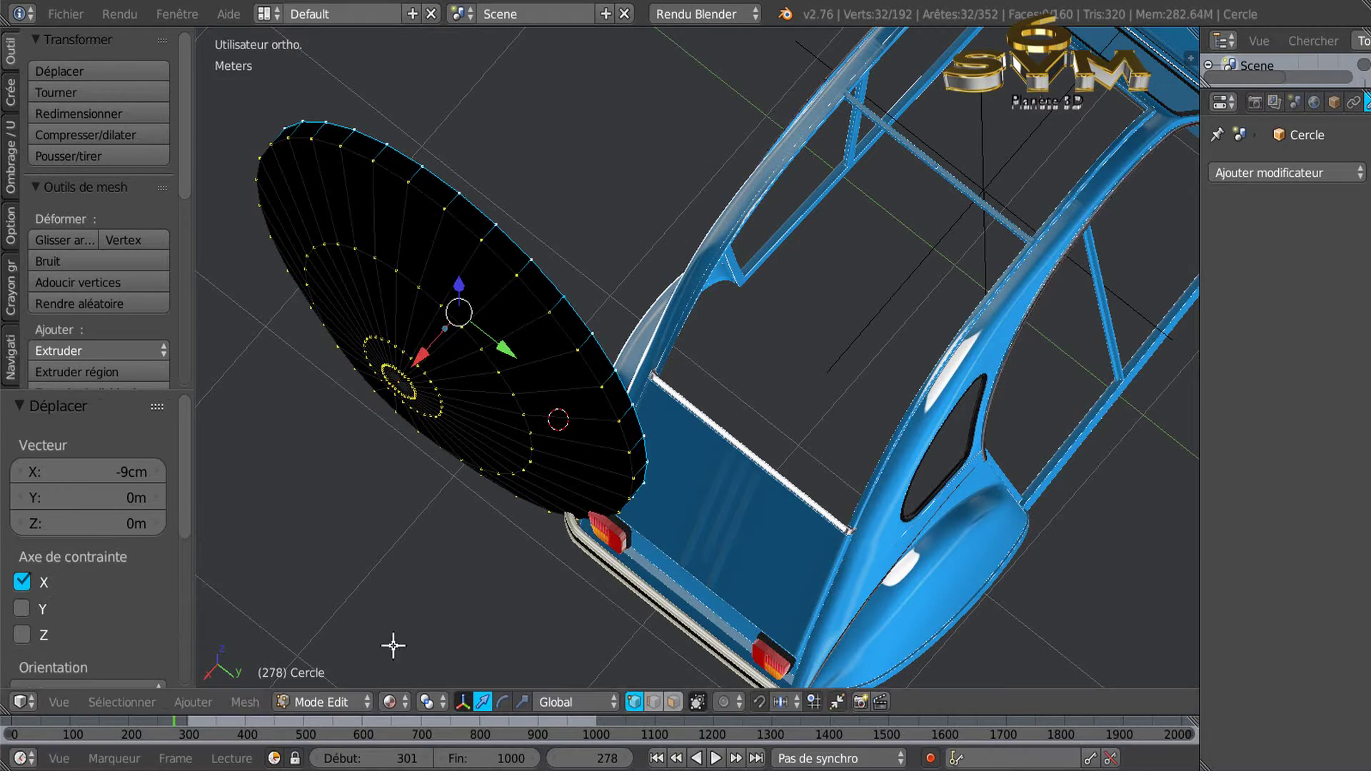
Set the viewport to Solid shading, and close the back of the part by extruding its rear edge loop and scaling it to 0
left_click(390, 703)
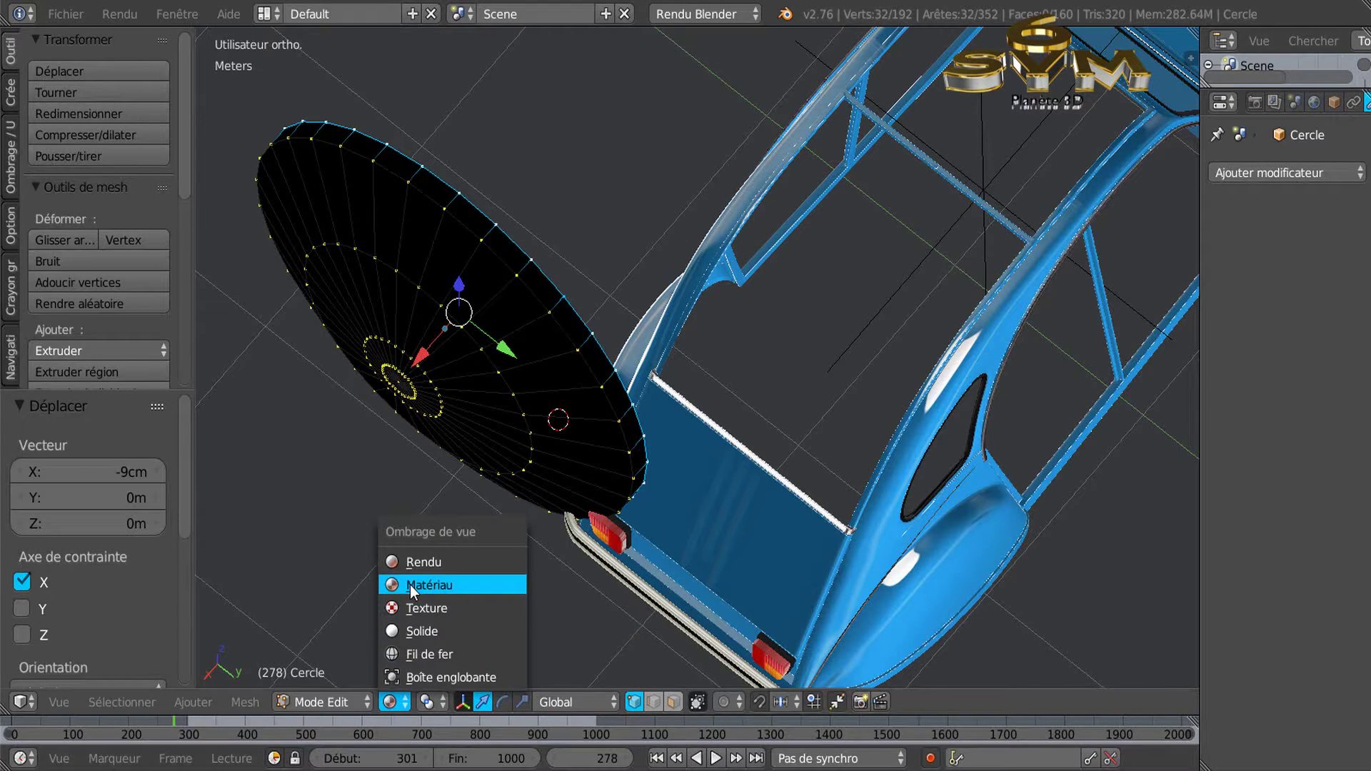
left_click(413, 630)
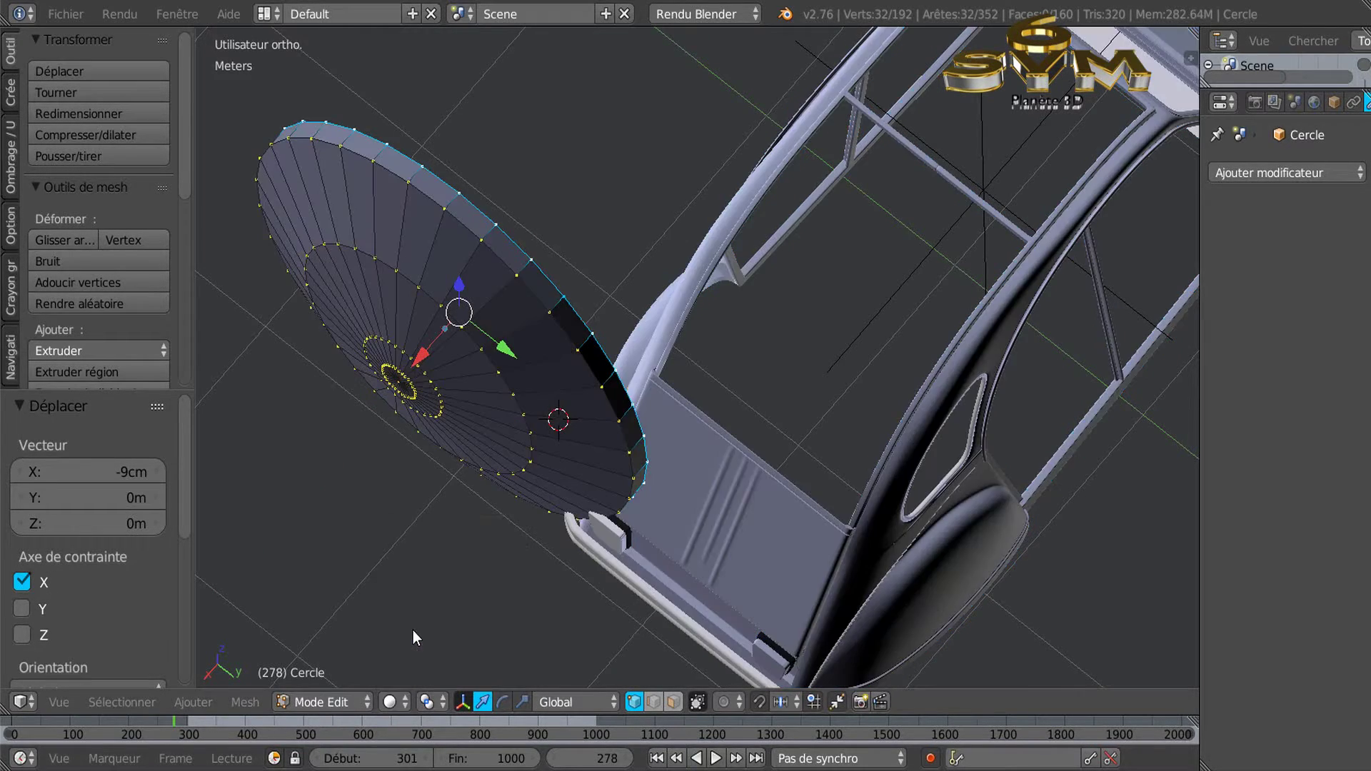
scroll(468, 580, "down", 5)
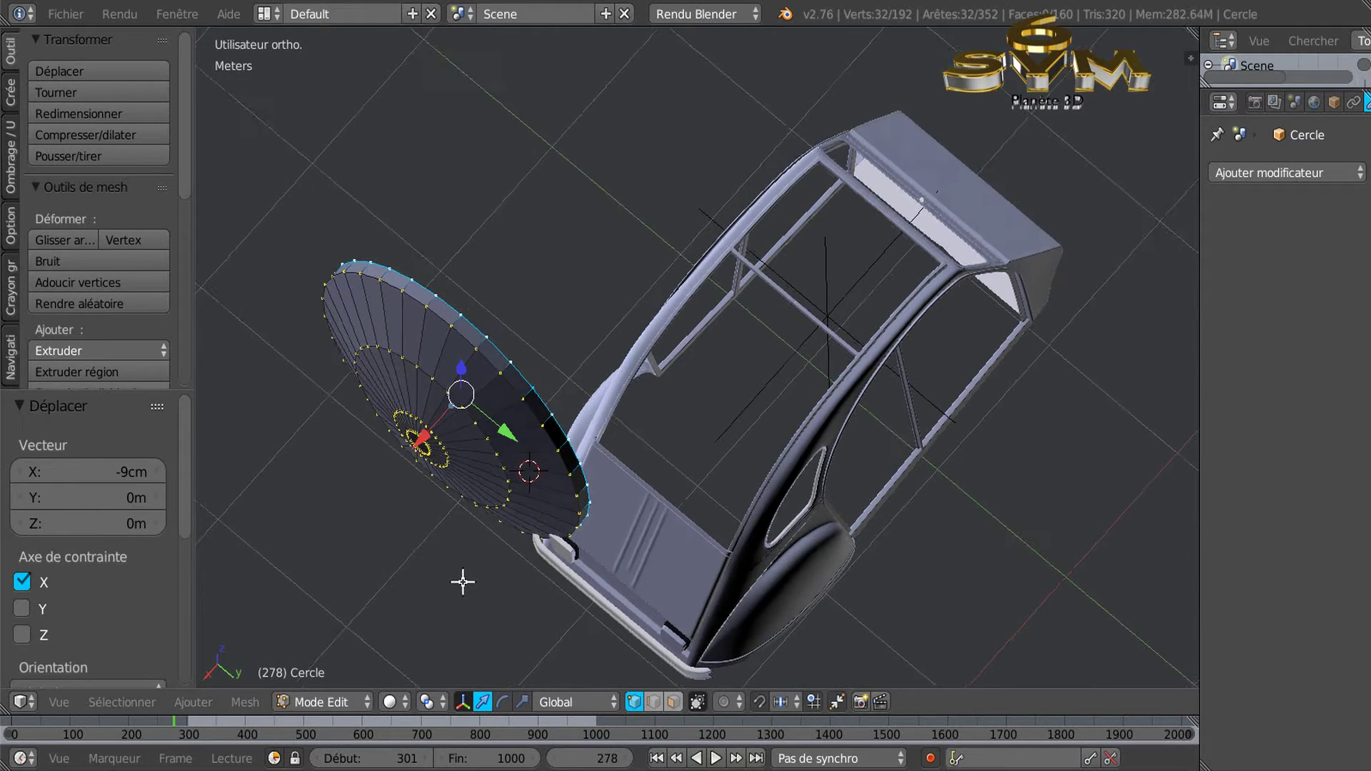
scroll(466, 559, "up", 2)
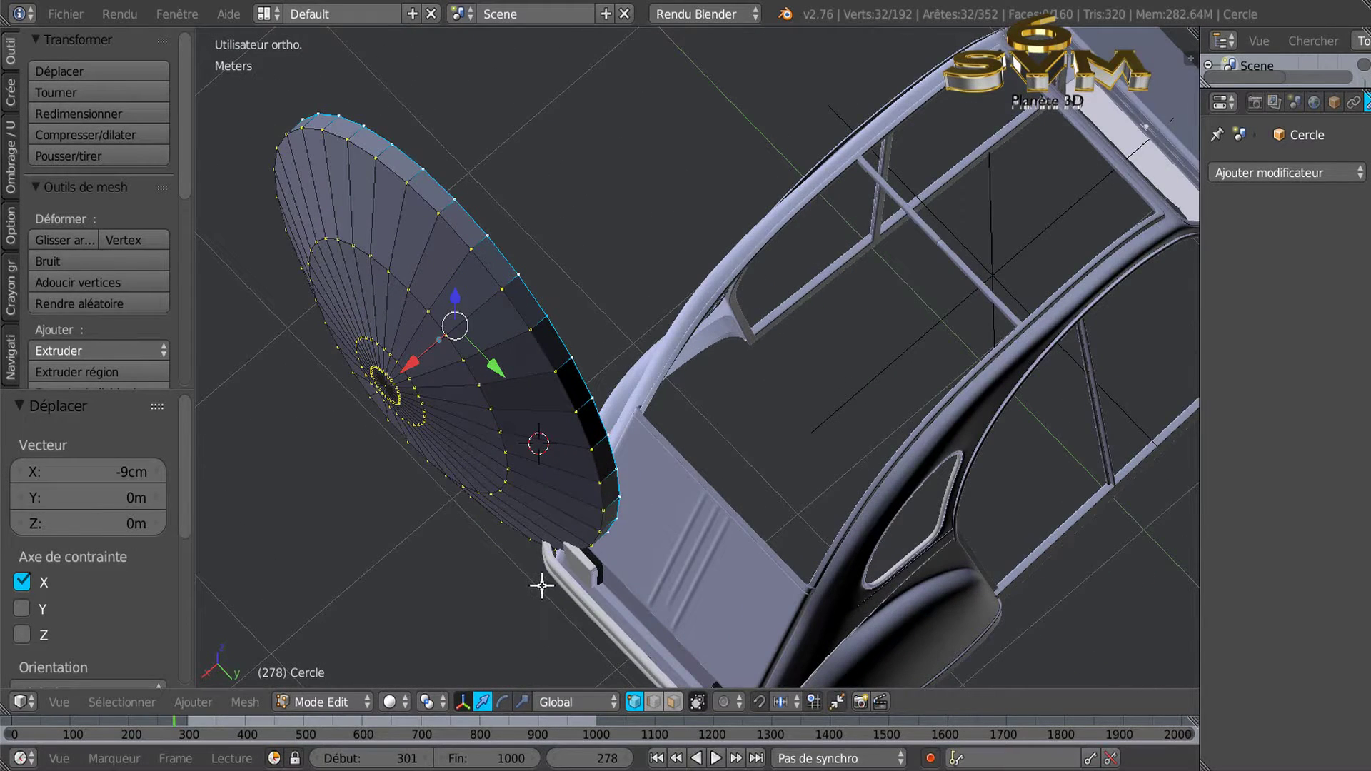
key("e")
key("s")
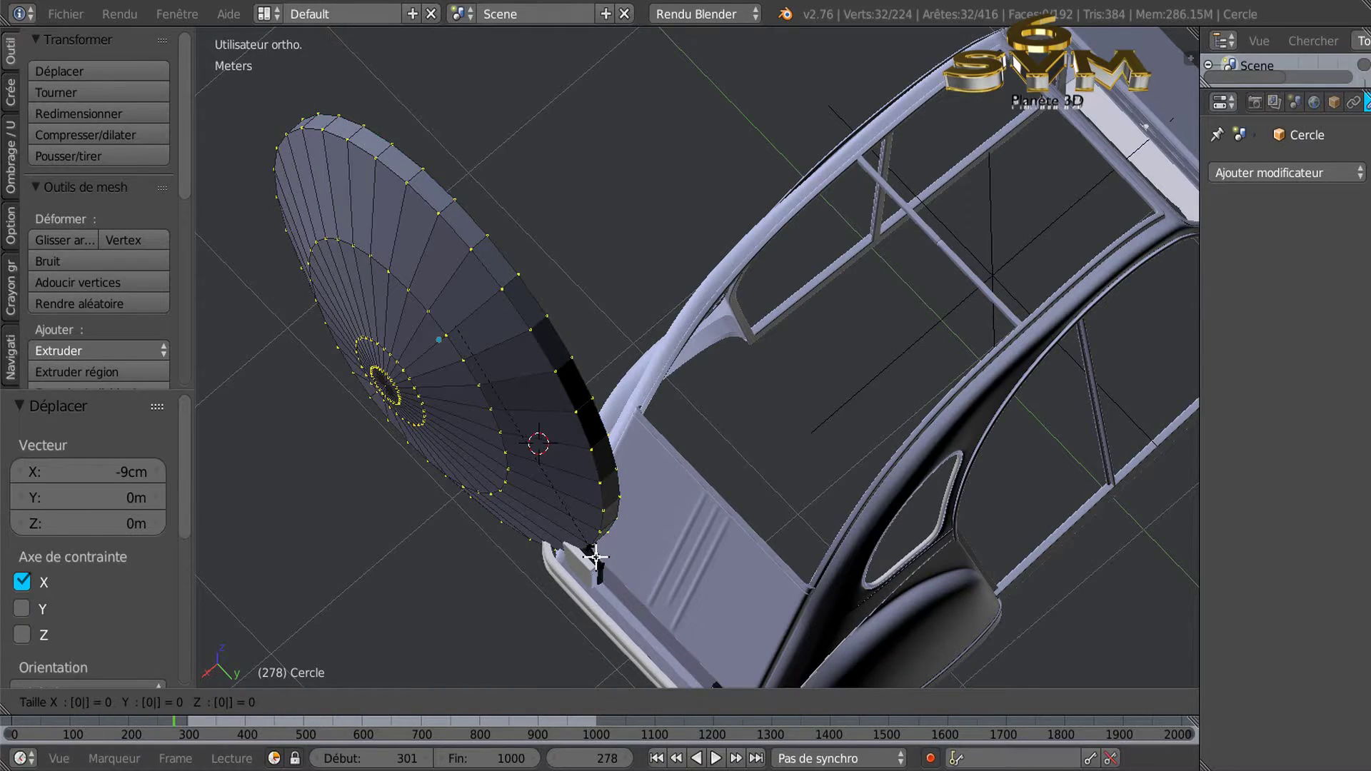
key("Return")
middle_click_drag(652, 524, 634, 489)
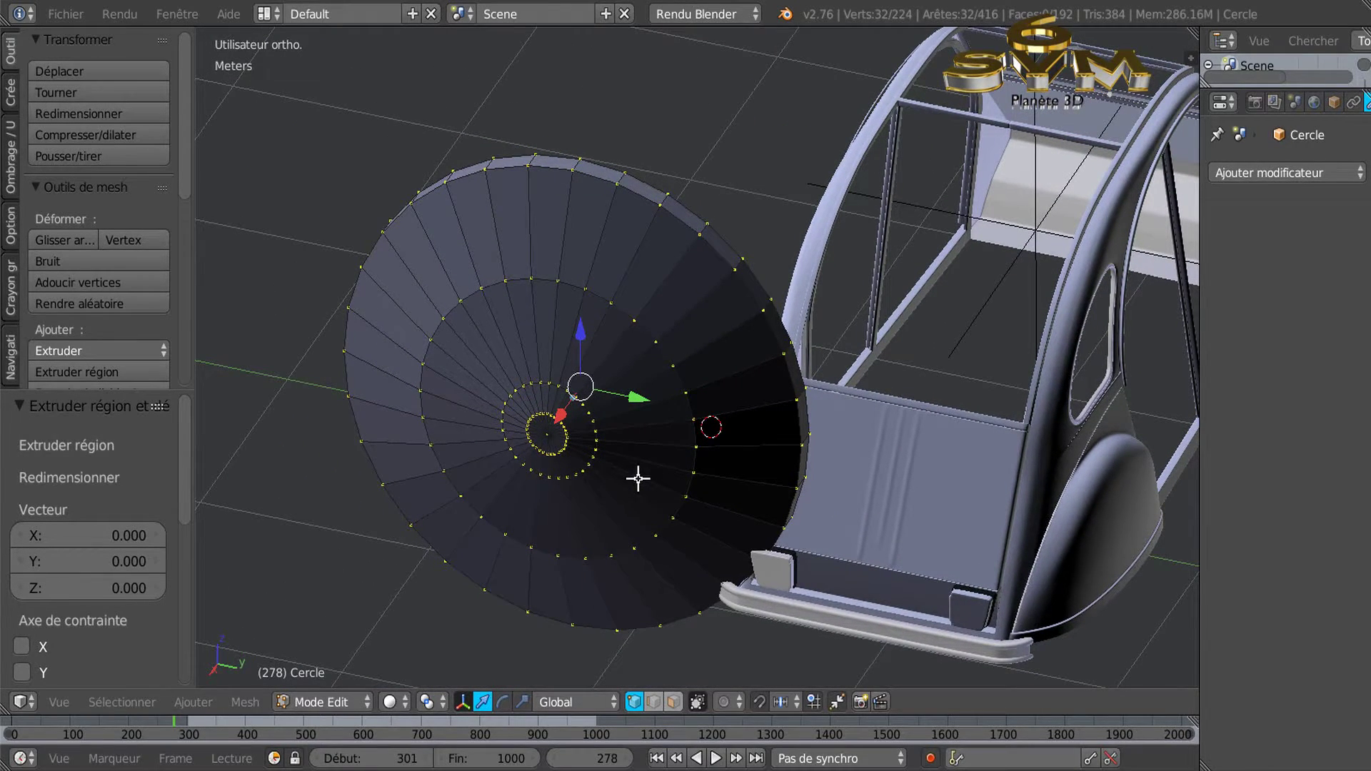
Select the whole mesh of the round part and give its faces smooth shading
key("z")
key("z")
key("Tab")
key("Tab")
key("Tab")
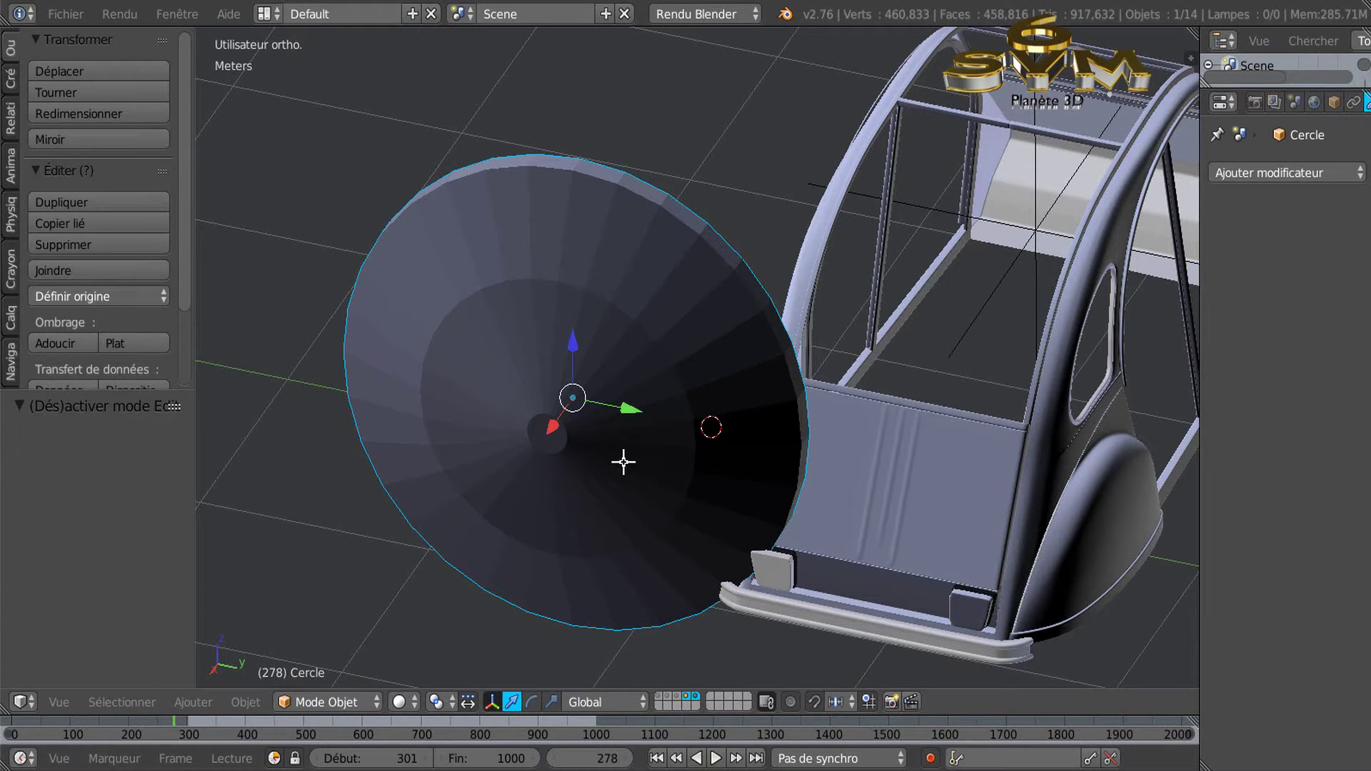
key("Tab")
key("a")
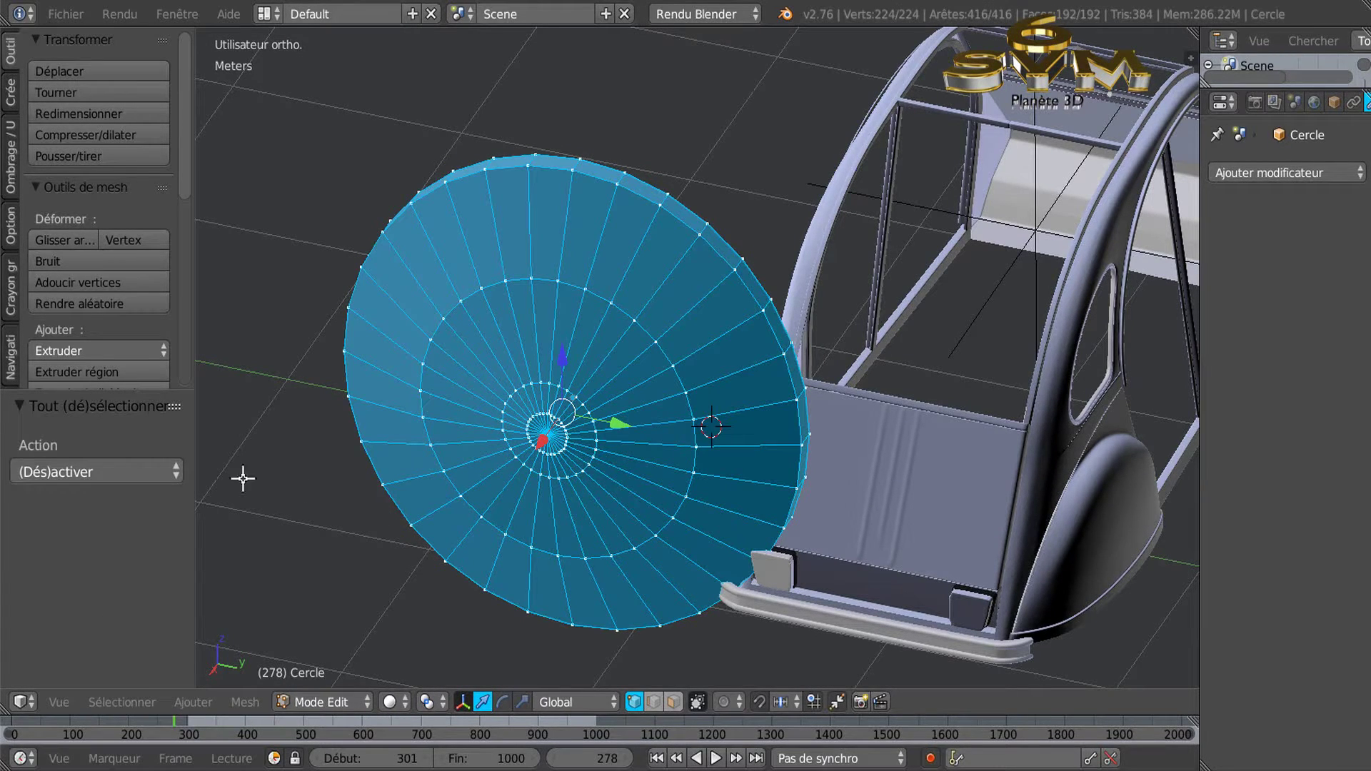
left_click(12, 163)
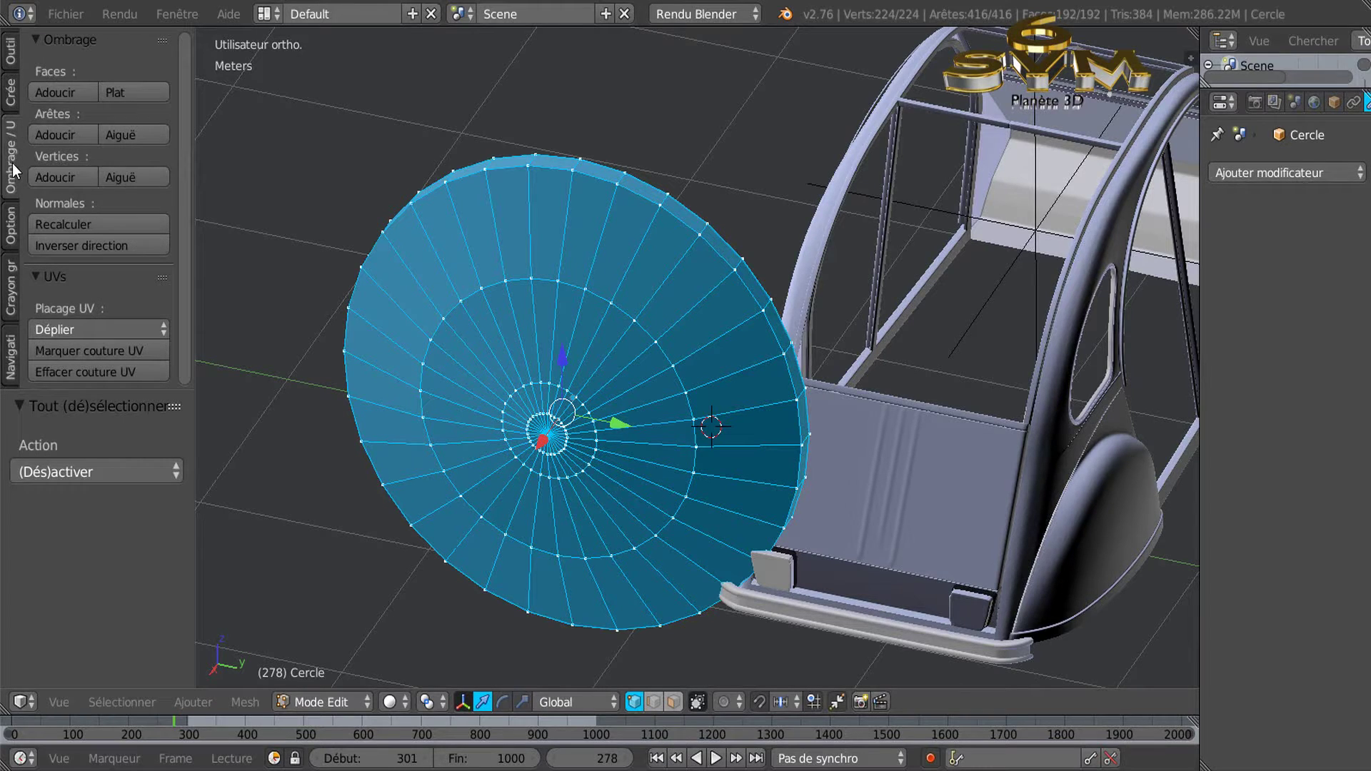
left_click(66, 93)
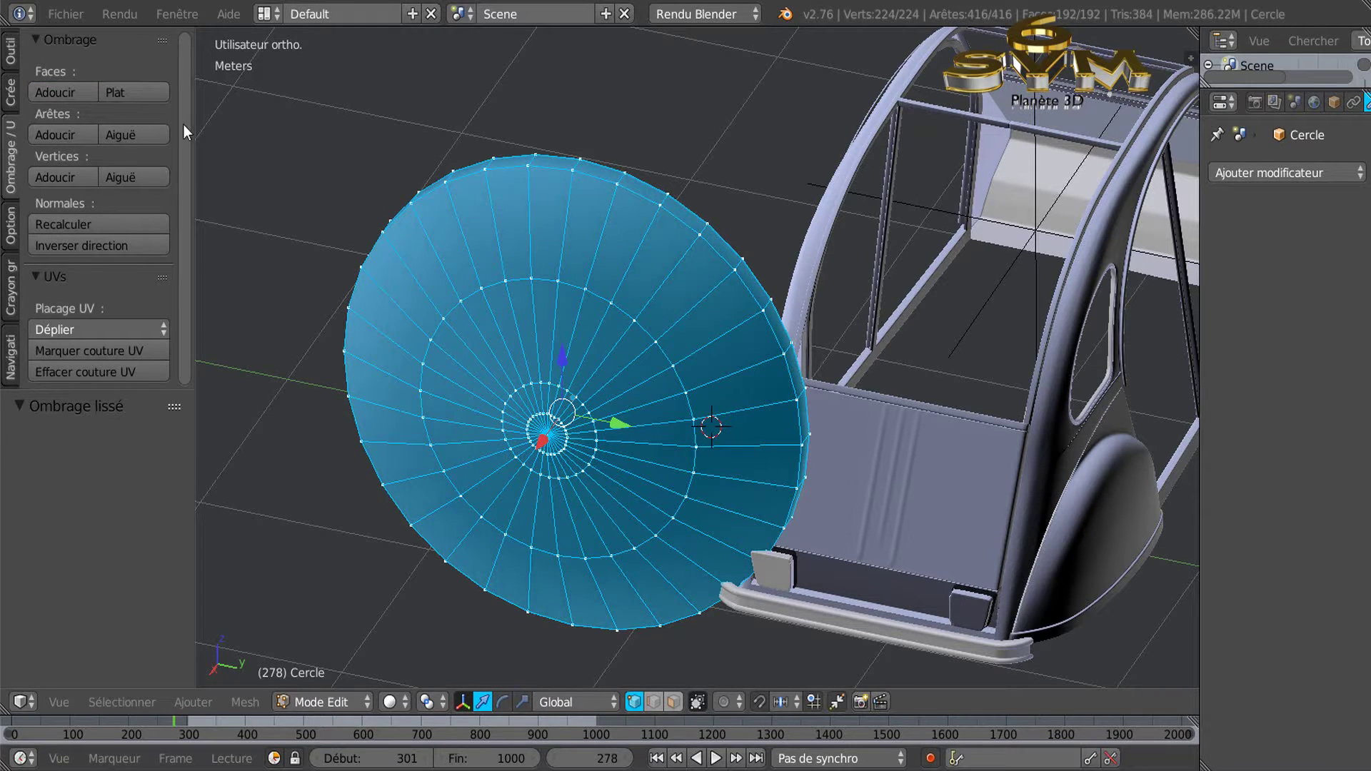
Widen the tool and properties areas and create a new material for the round part
left_click_drag(184, 126, 263, 132)
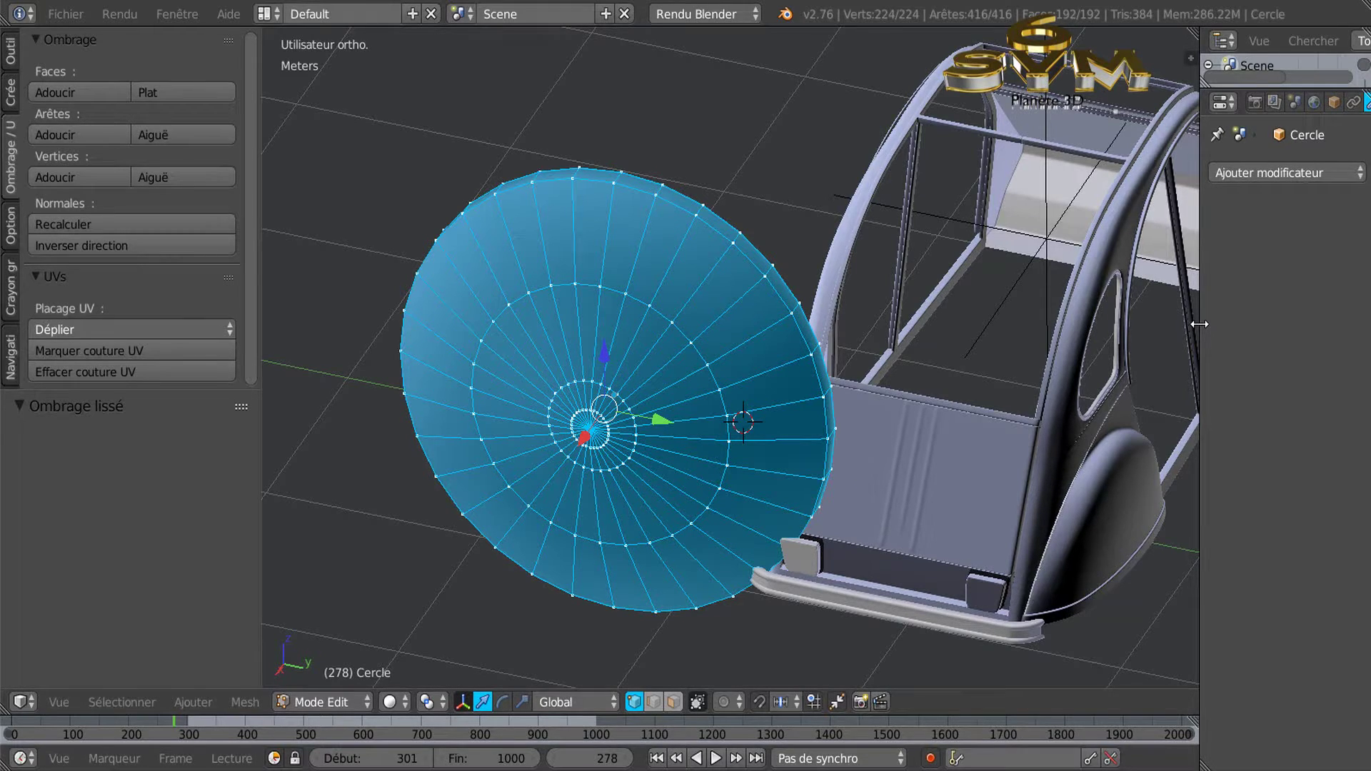
left_click_drag(1186, 323, 1110, 329)
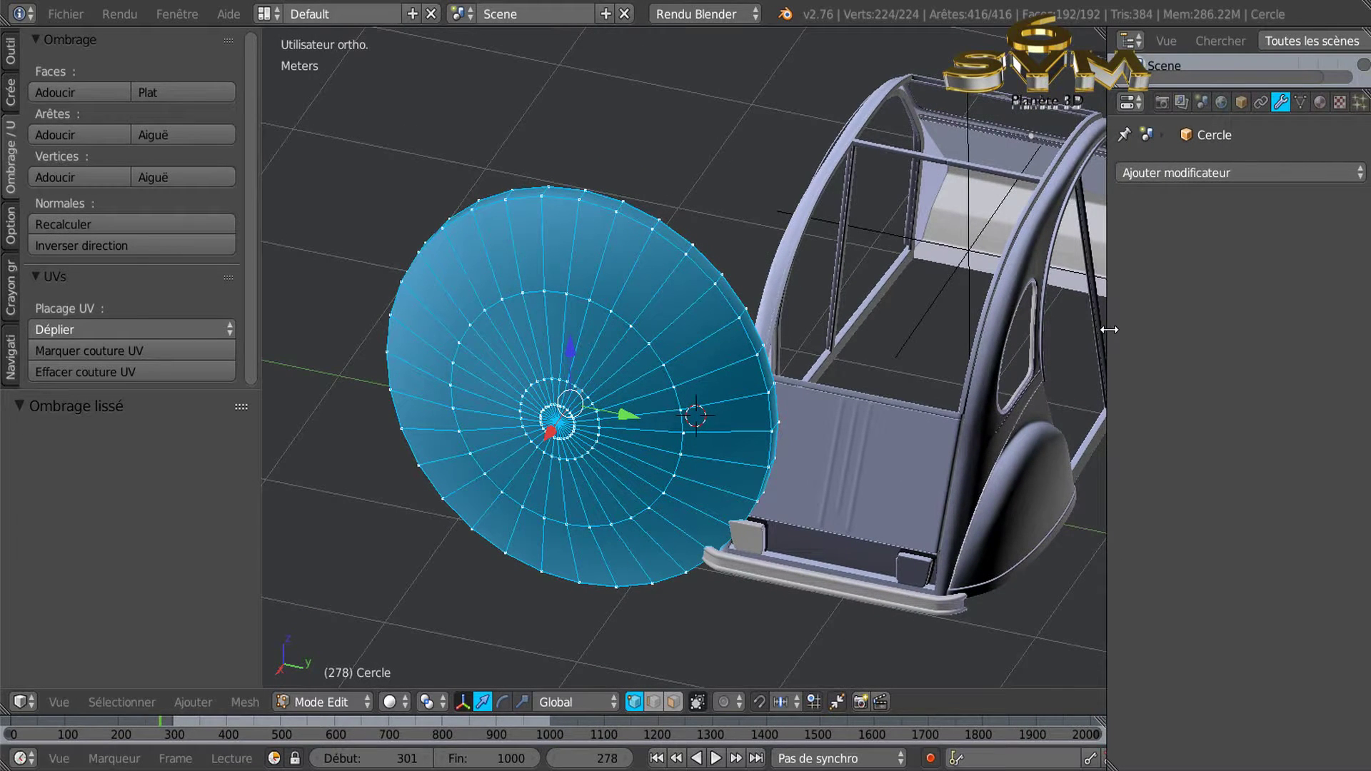
left_click(1319, 101)
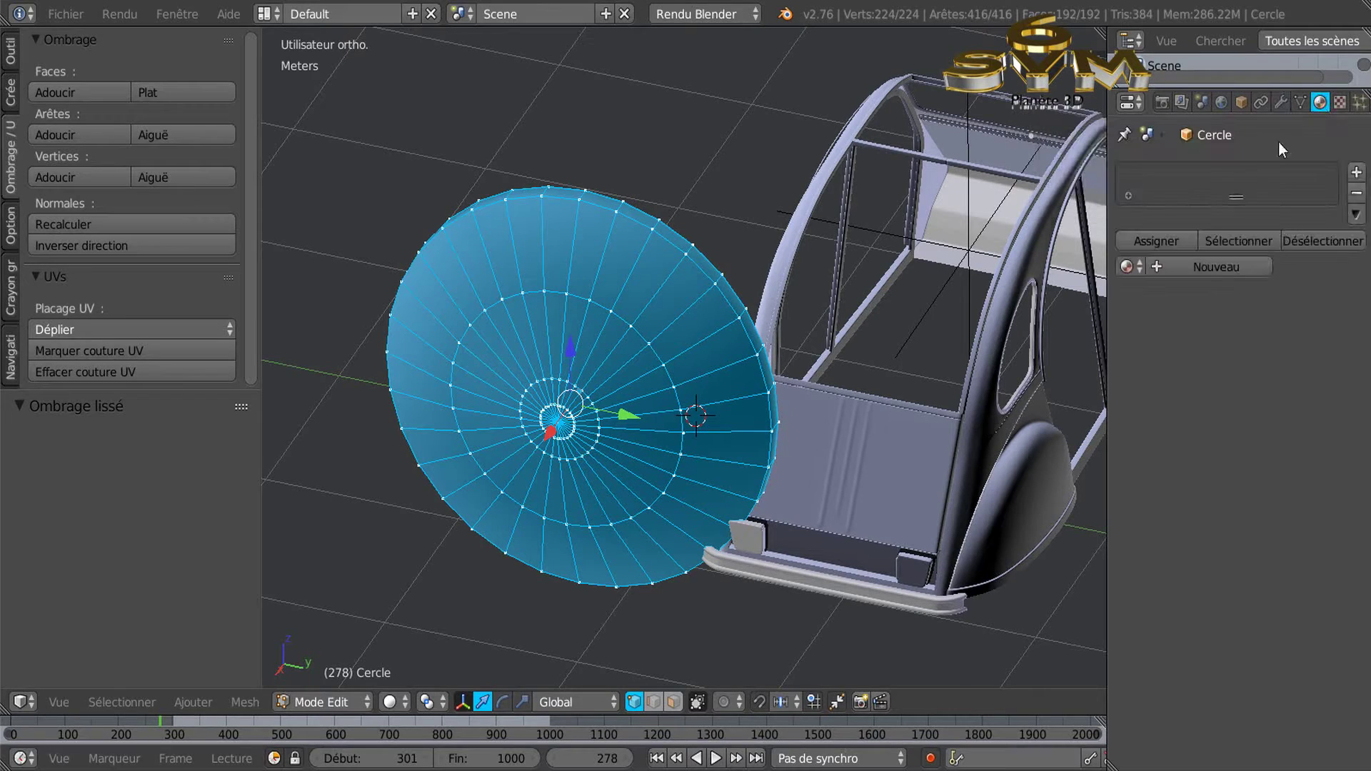
left_click(1227, 269)
scroll(1200, 445, "down", 2)
scroll(1200, 445, "up", 2)
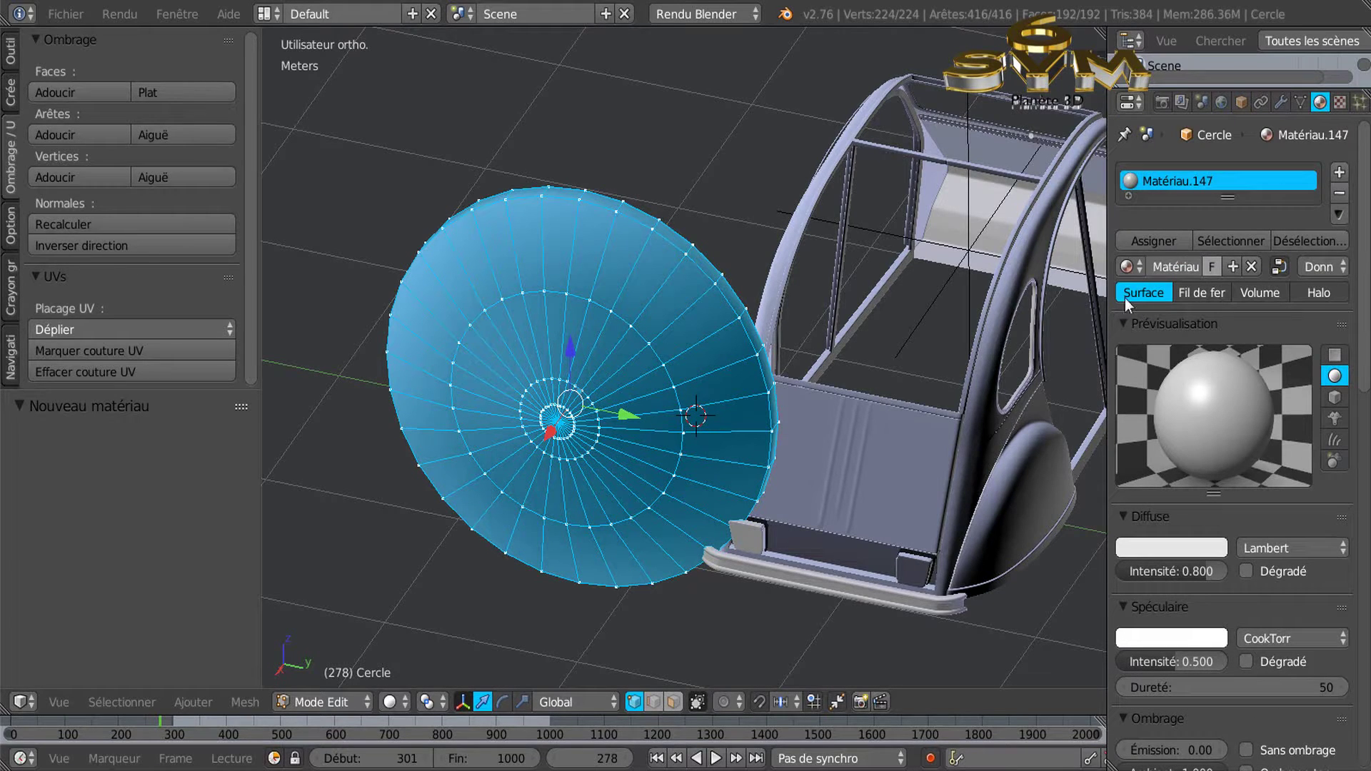
Replace the part's new material with the existing Matériau.138 and enable its Sans ombrage option
left_click(1128, 266)
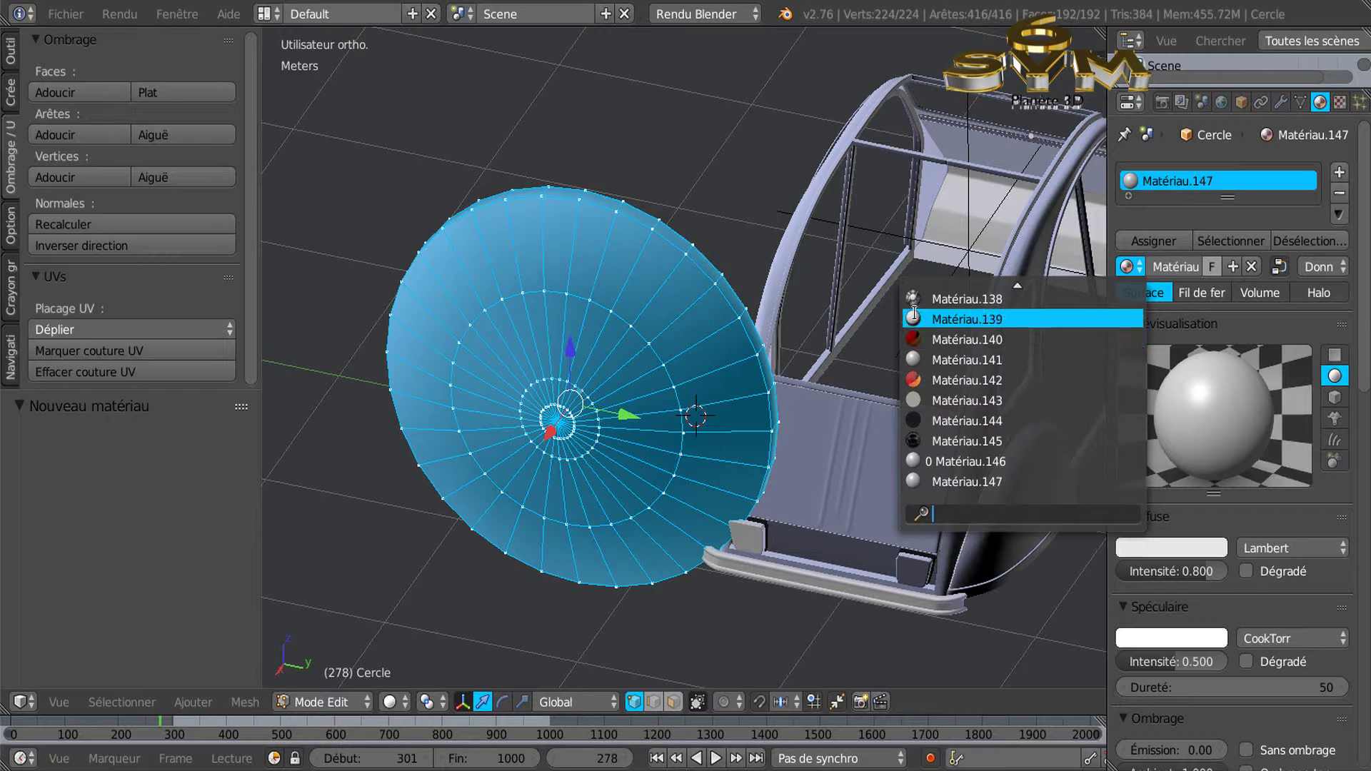
left_click(952, 301)
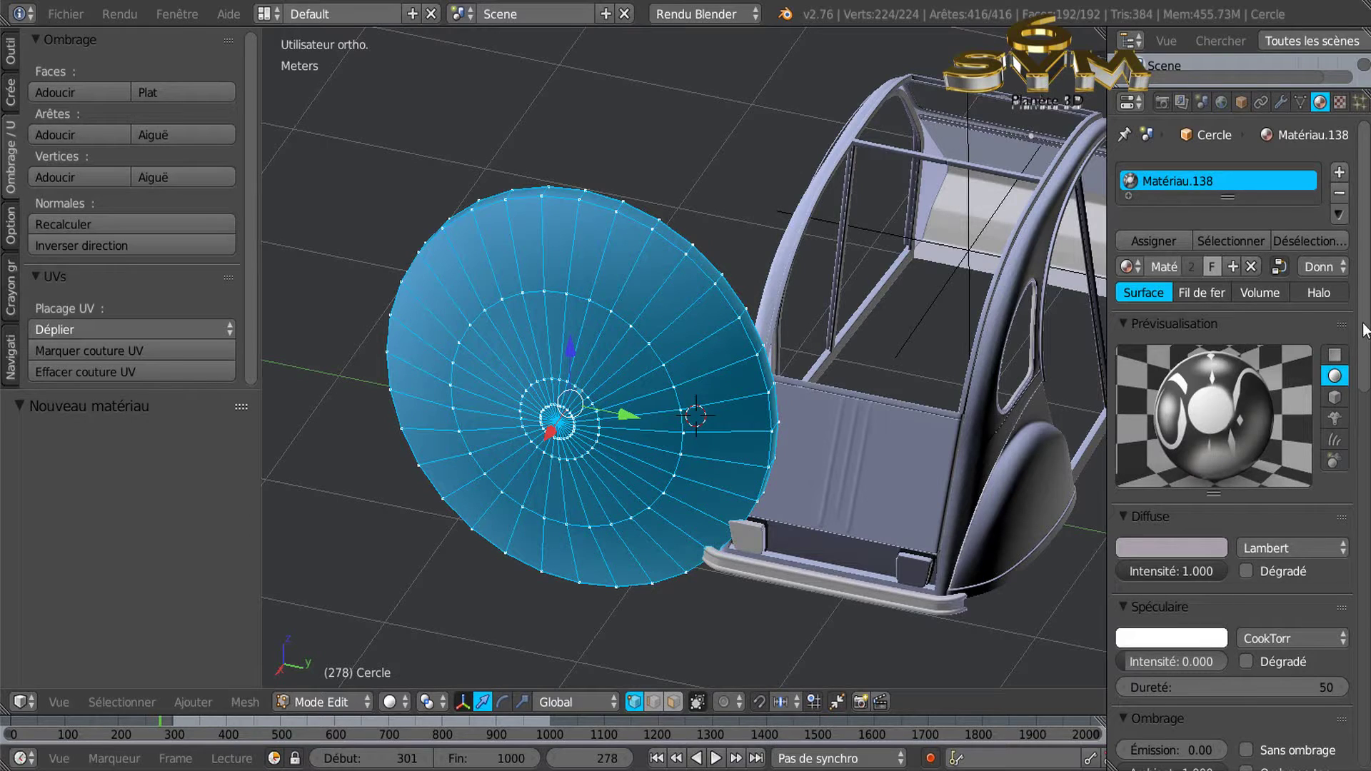
left_click_drag(1368, 280, 1319, 157)
left_click(1245, 393)
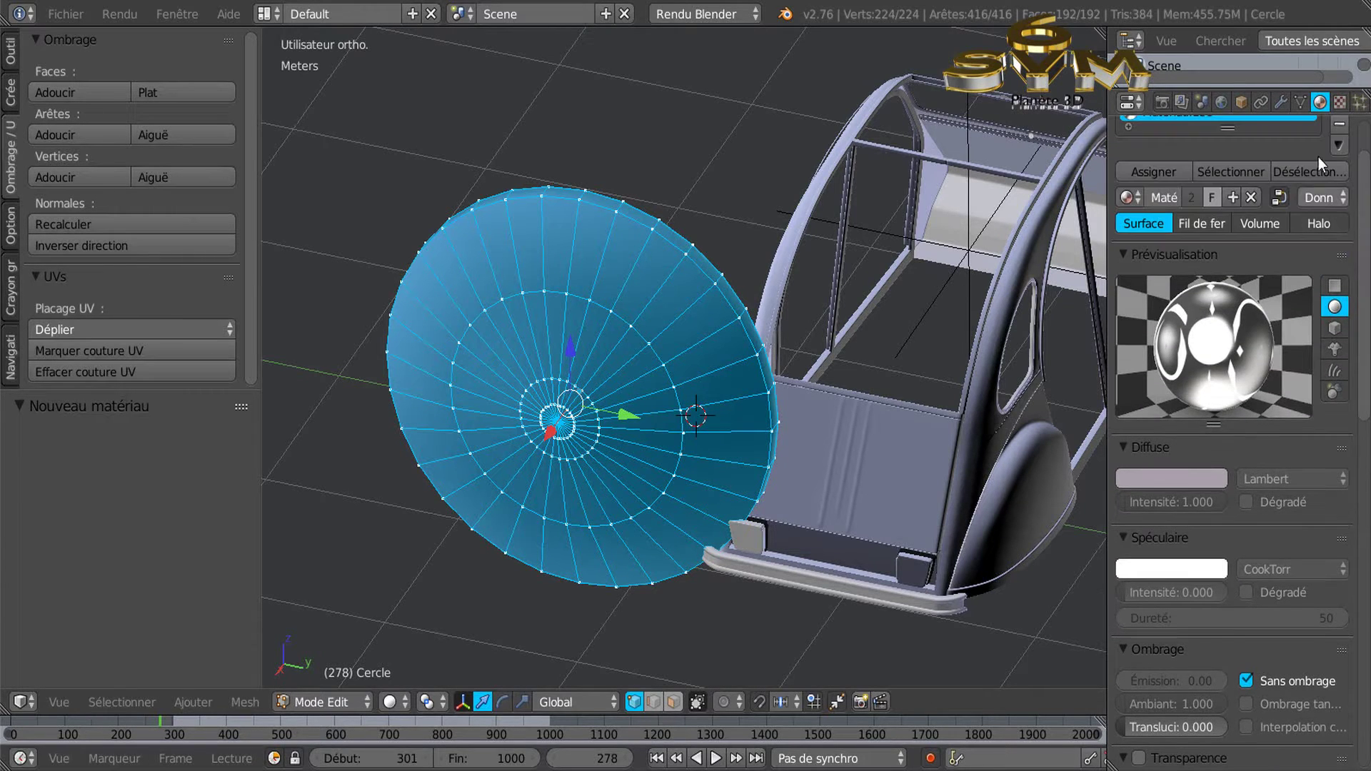
Set the projection of the material's image texture mapping to Sphère
left_click(1339, 106)
left_click_drag(1365, 320, 1369, 493)
left_click(1243, 353)
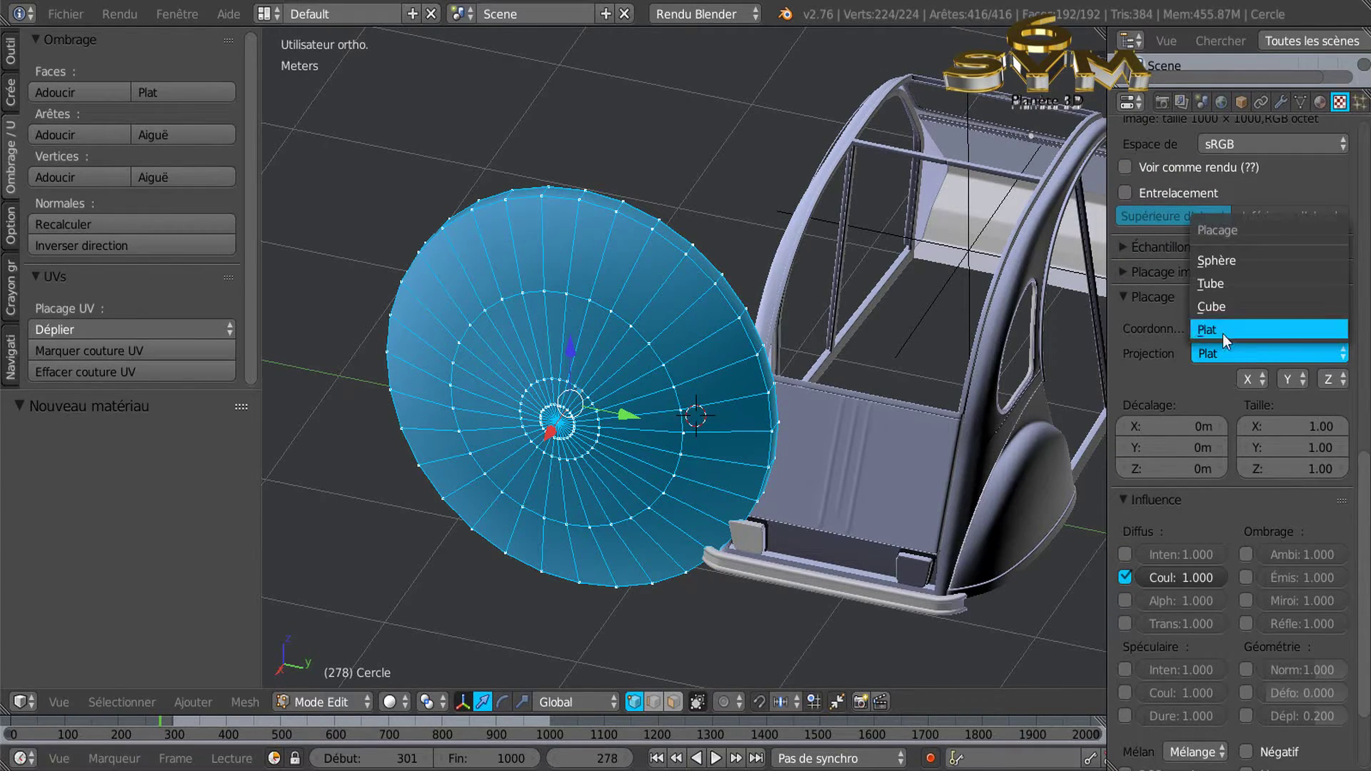
left_click(1245, 259)
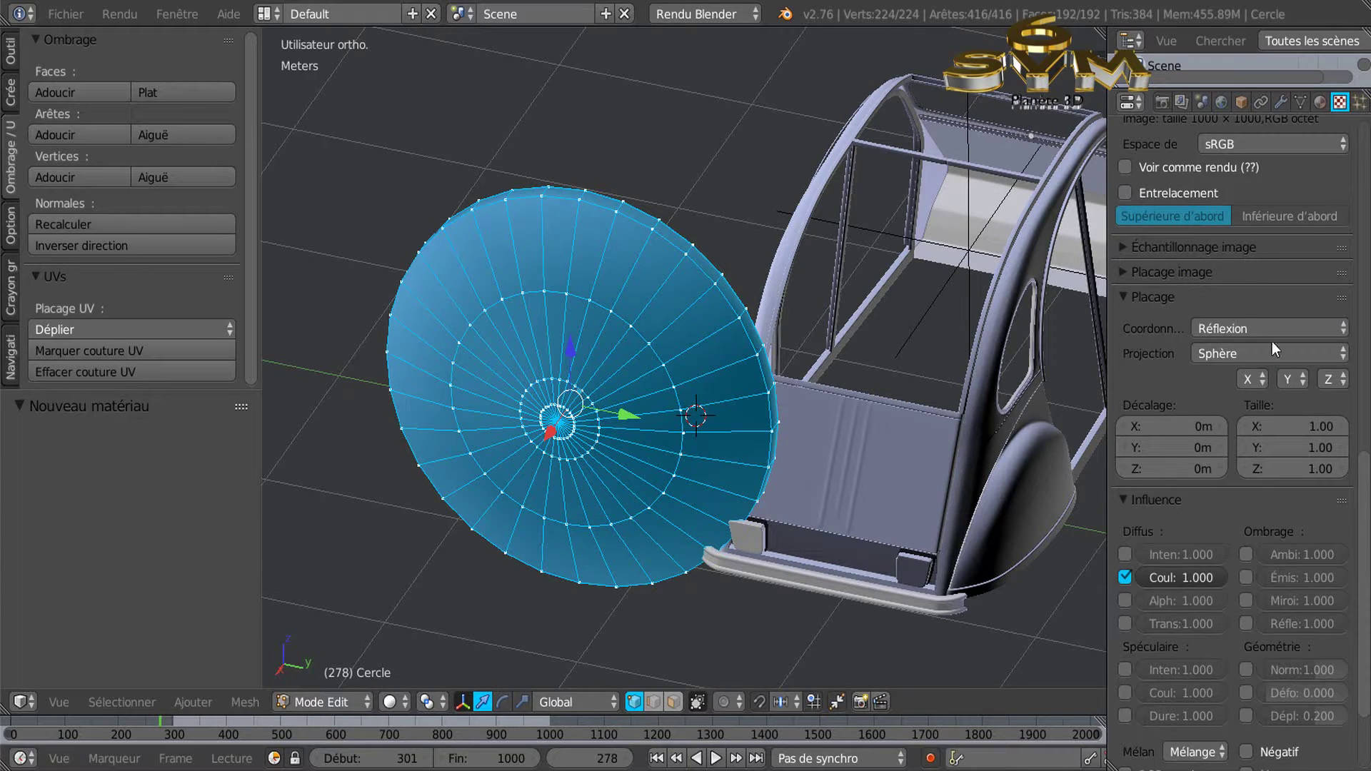
left_click_drag(1365, 484, 1365, 214)
Assign the chrome-like material to the whole selected mesh and set the viewport to Material shading
left_click(1320, 102)
left_click(1151, 172)
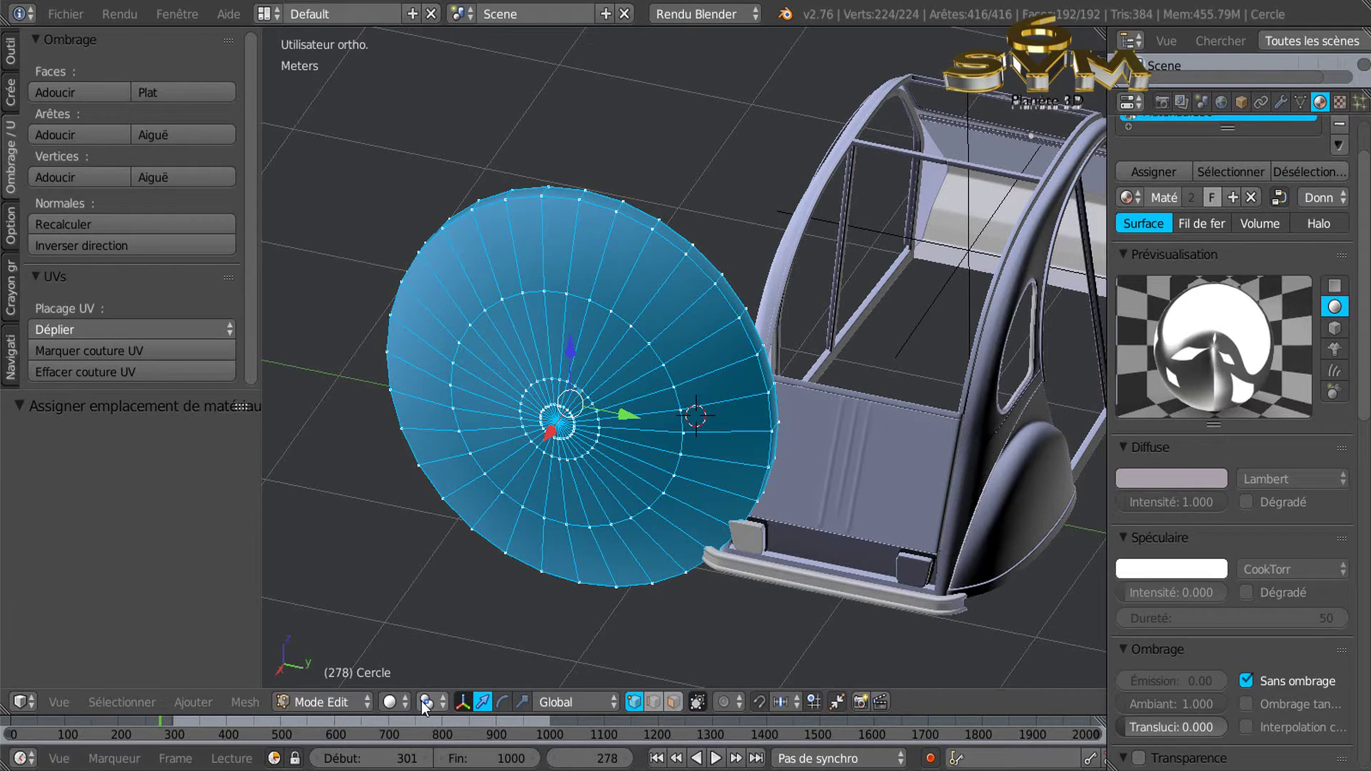
left_click(426, 702)
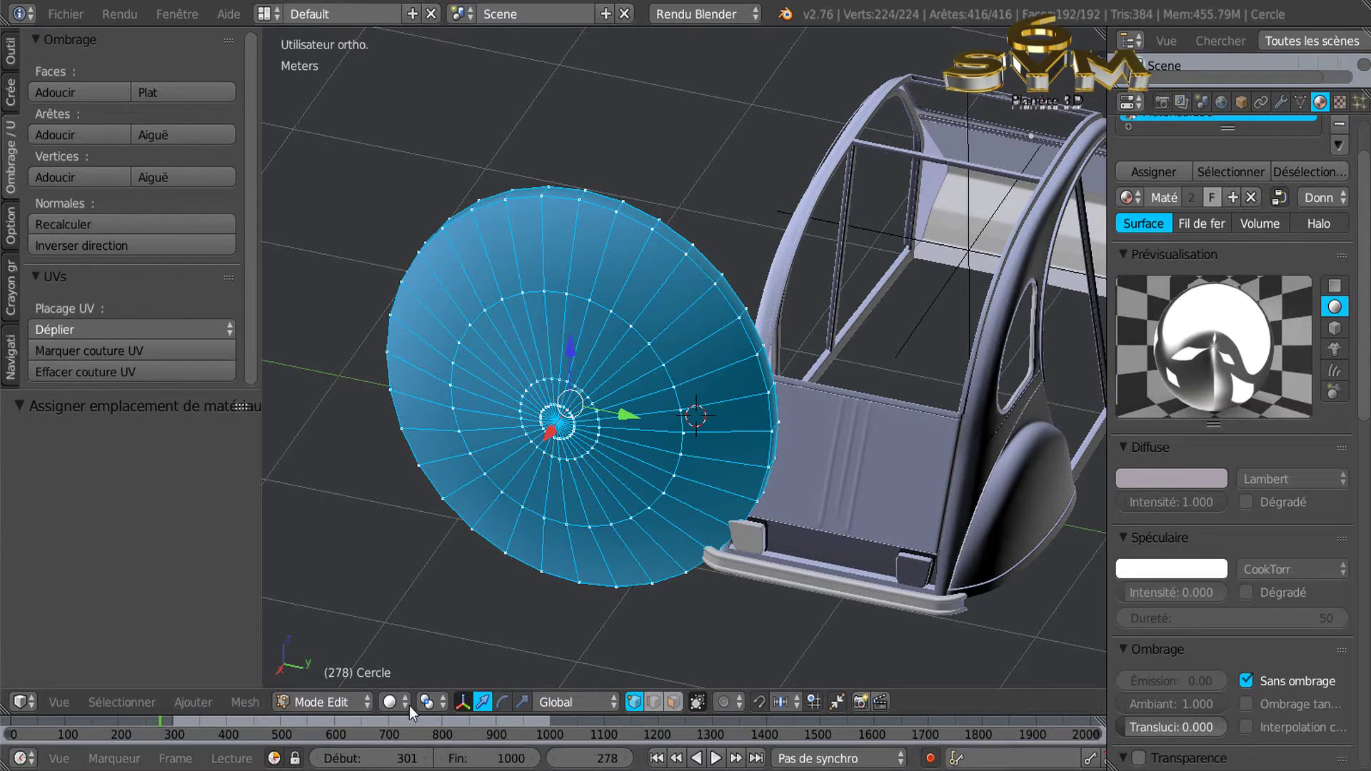
left_click(389, 702)
left_click(405, 586)
mouse_move(407, 582)
middle_mouse_down()
mouse_move(593, 515)
mouse_move(633, 475)
middle_mouse_up()
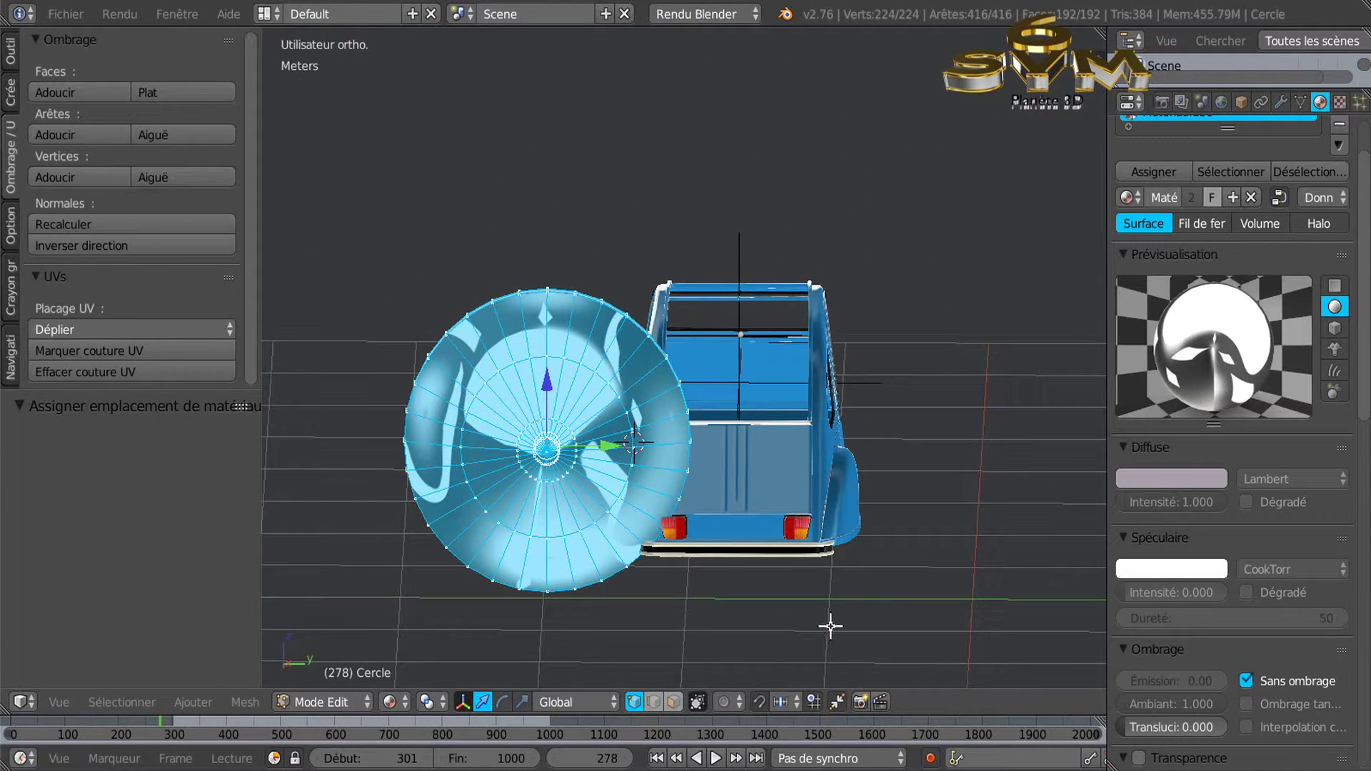
Scale the round part down to less than a third of its size and move it about 17.2 cm along X
key("s")
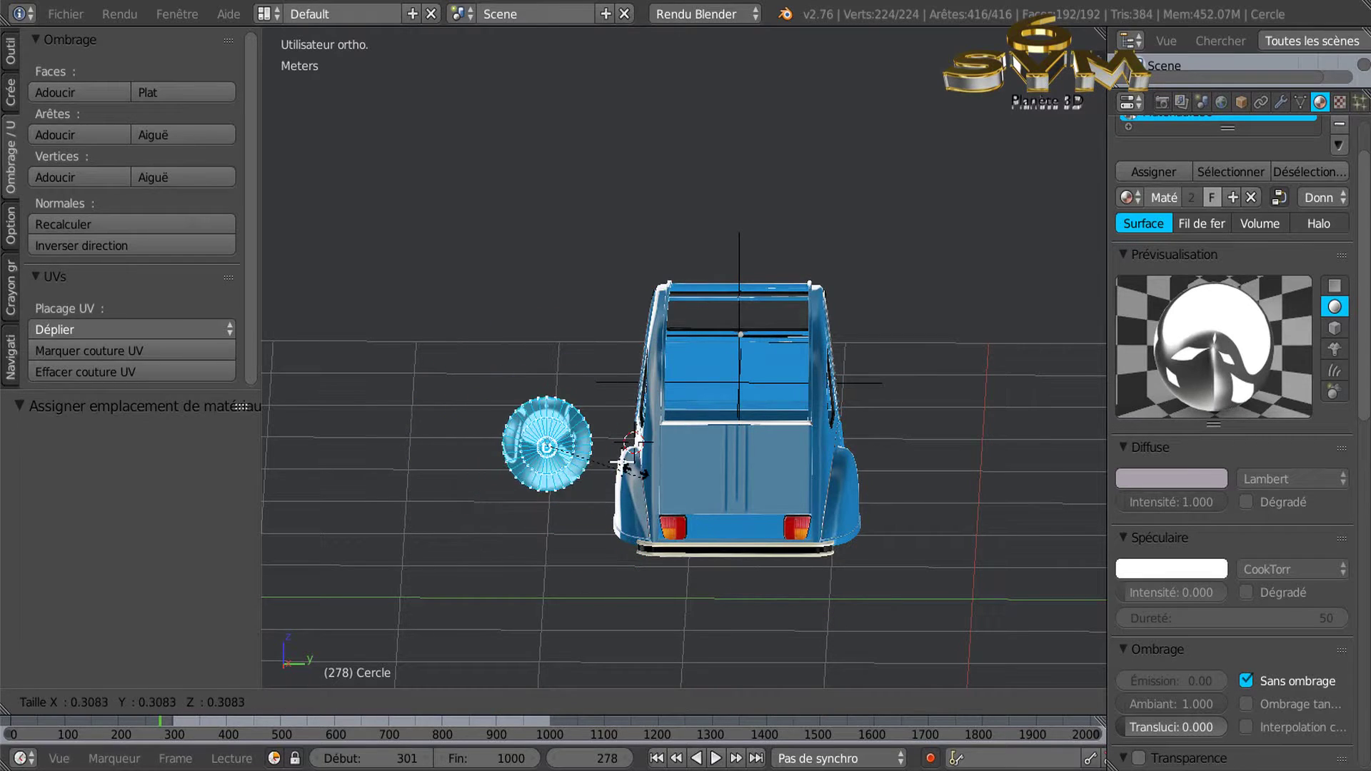
left_click(572, 459)
middle_click_drag(597, 542, 569, 569)
left_click_drag(554, 528, 554, 537)
From the right orthographic view, lower the round part to tail-light height and move it about 1.837 m along Y
middle_click_drag(750, 542, 697, 471)
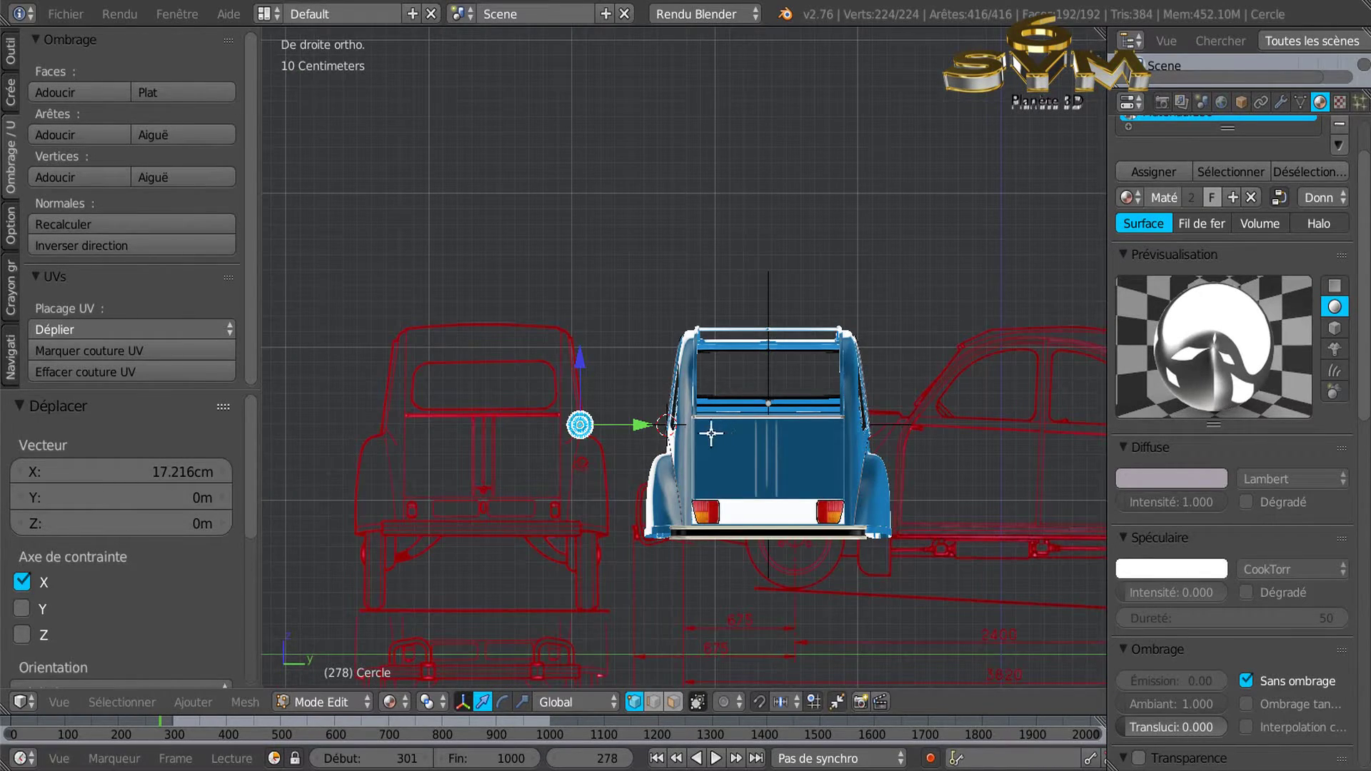
left_click_drag(578, 359, 585, 448)
left_click_drag(641, 513, 903, 535)
Scale the round part to about 0.193, lower it onto the bumper's black strip and shift it about -25.5 cm along Y
scroll(826, 523, "up", 7)
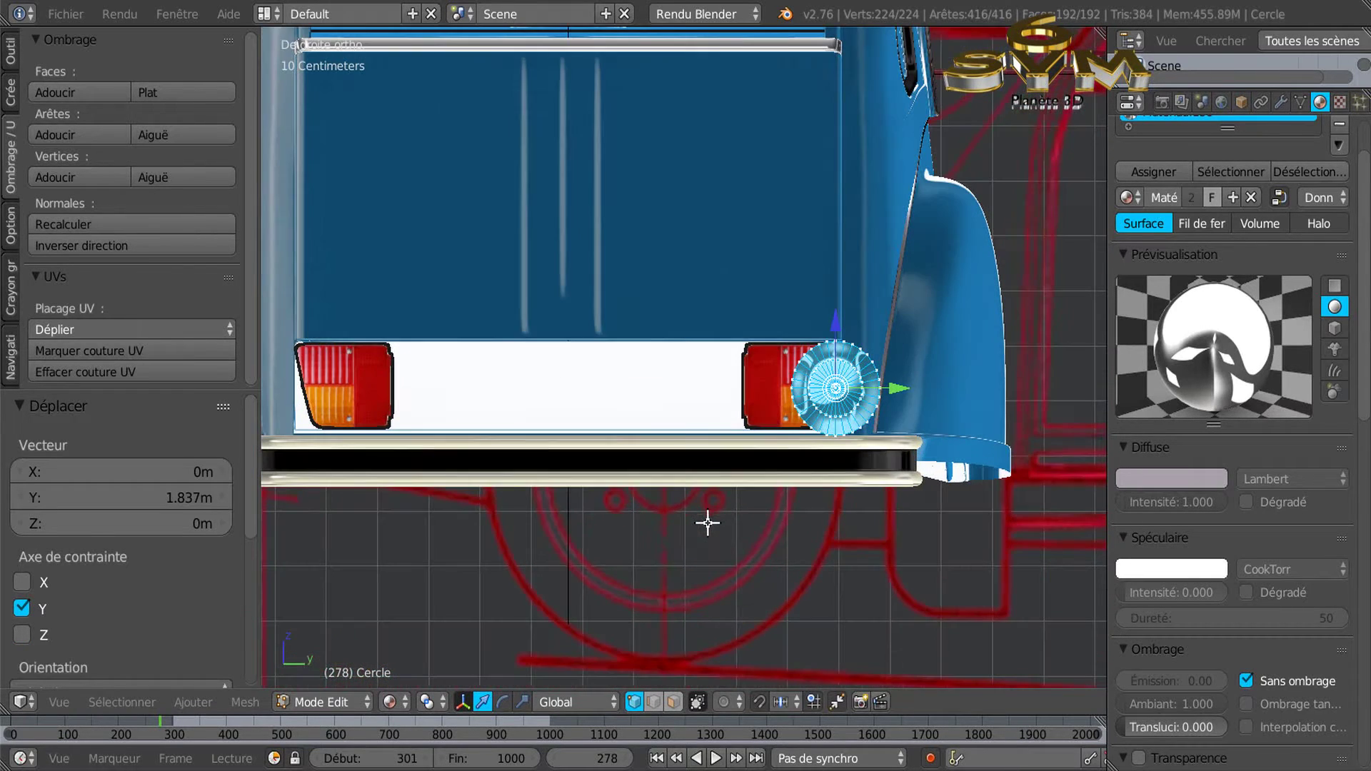
key("s")
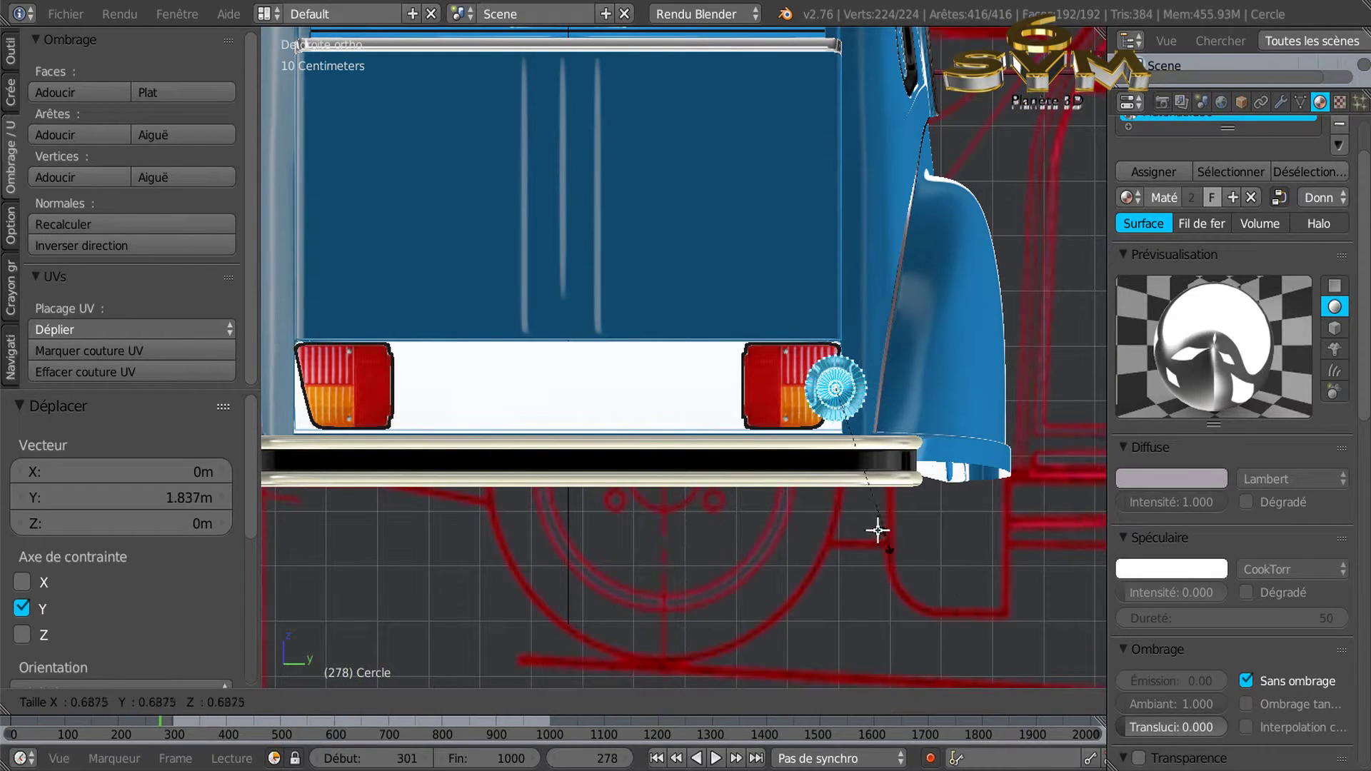
left_click(856, 436)
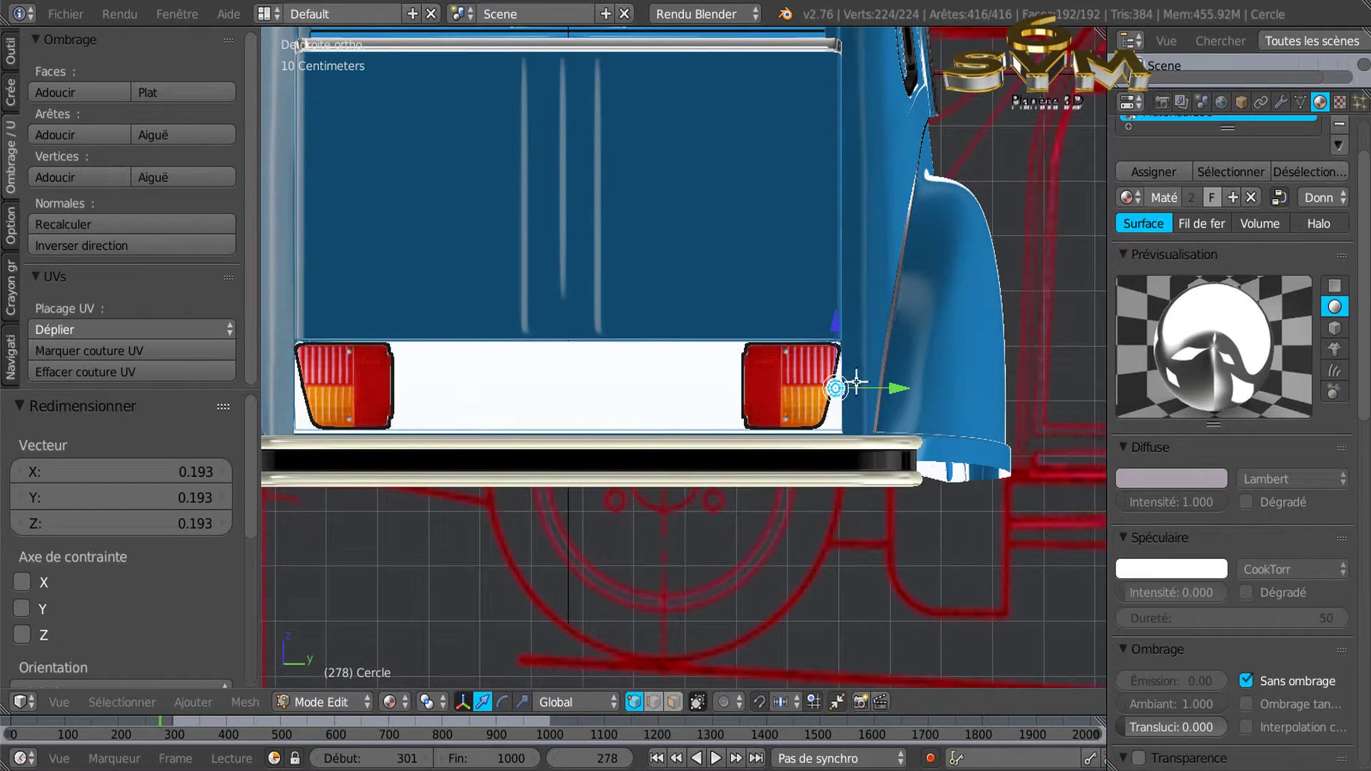
left_click_drag(838, 364, 840, 403)
left_click_drag(867, 465, 761, 429)
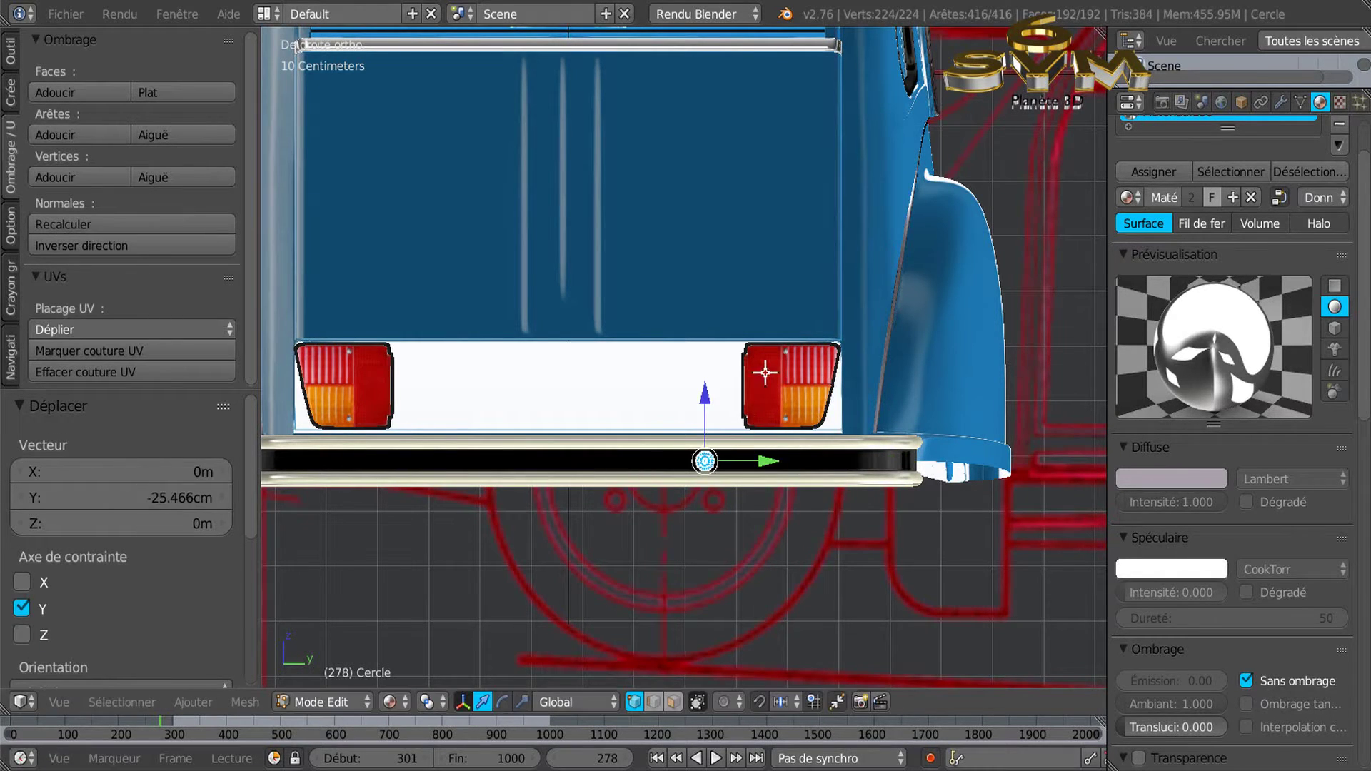
Scale the bolt head to 0.464 and centre it vertically on the bumper's black strip
scroll(724, 520, "up", 4)
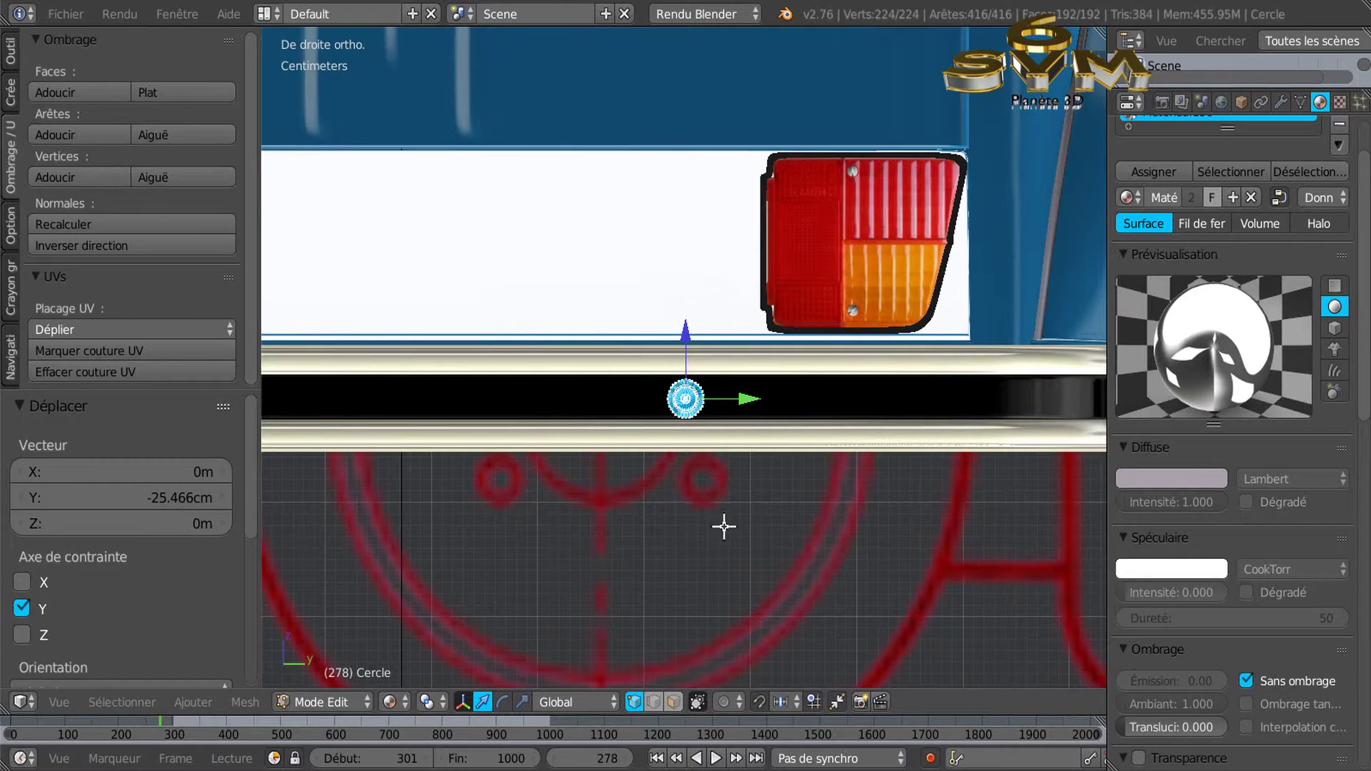
key("s")
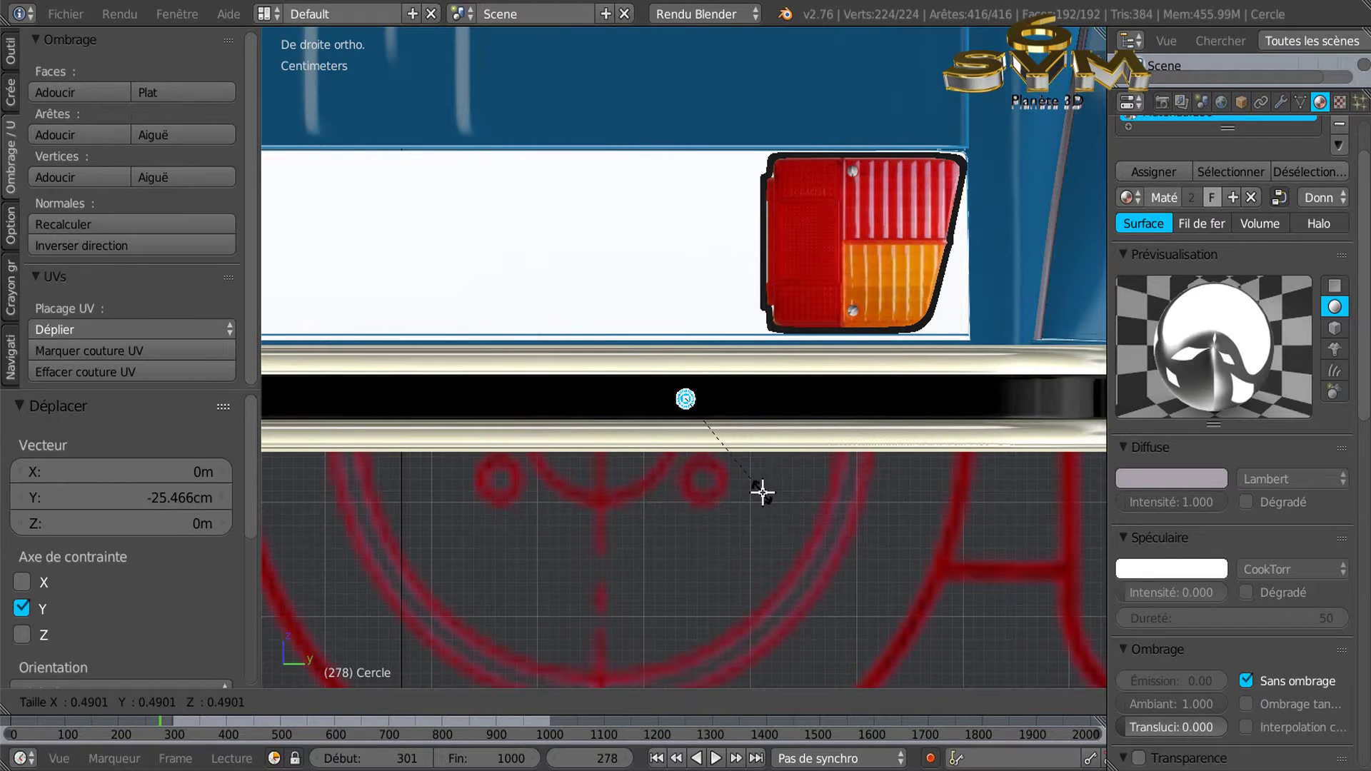
left_click(760, 486)
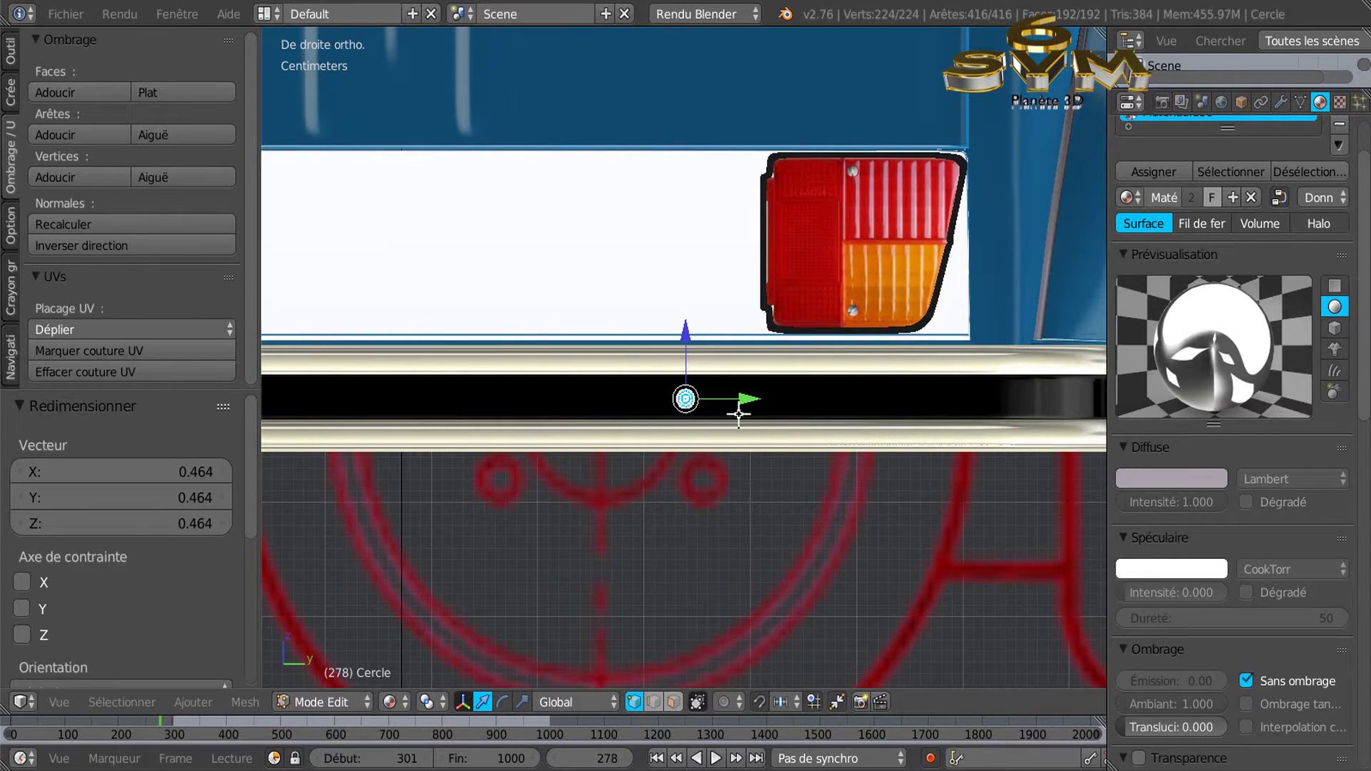
scroll(713, 407, "up", 2)
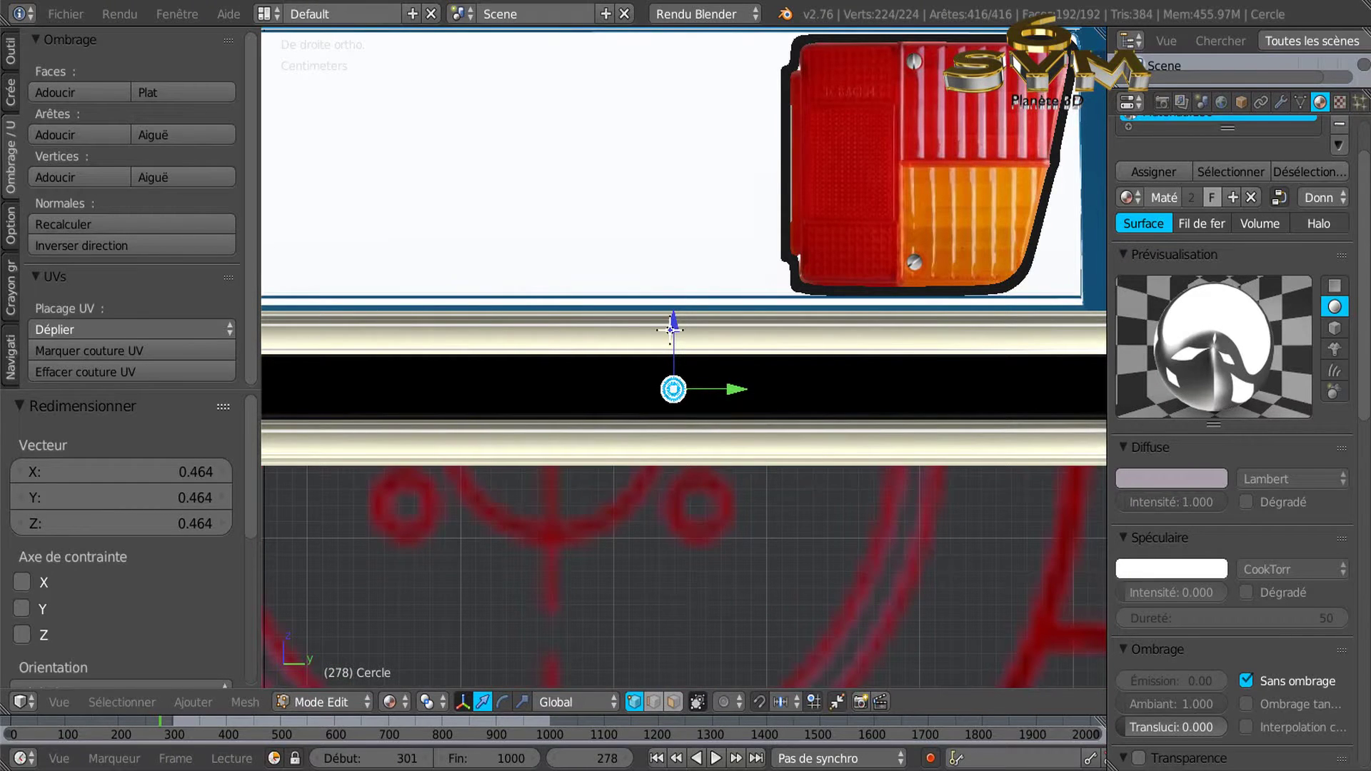
left_click_drag(672, 328, 674, 326)
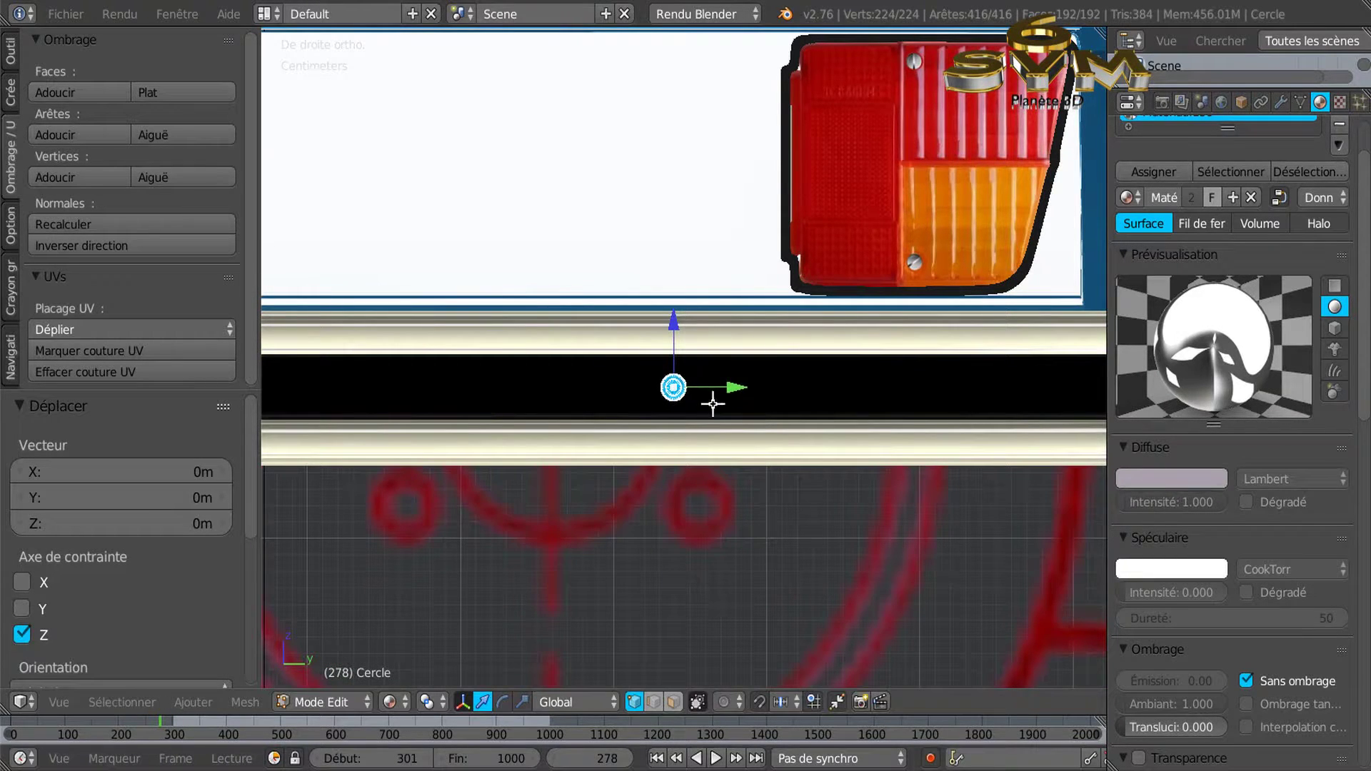
left_click(735, 388)
Duplicate the bolt head and move the copy about -8.656 cm along Y on the black strip
scroll(722, 469, "down", 5)
middle_click_drag(780, 524, 836, 522, "shift")
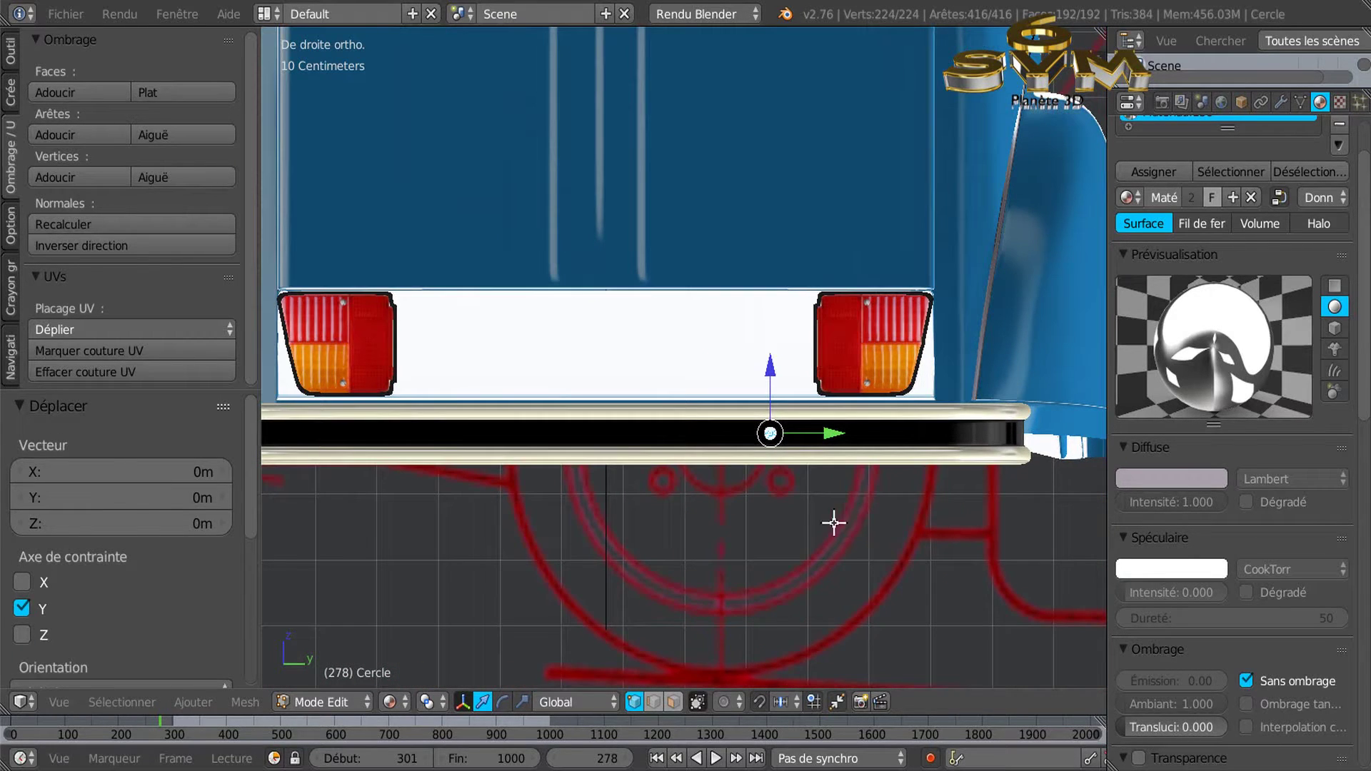
key("shift+d")
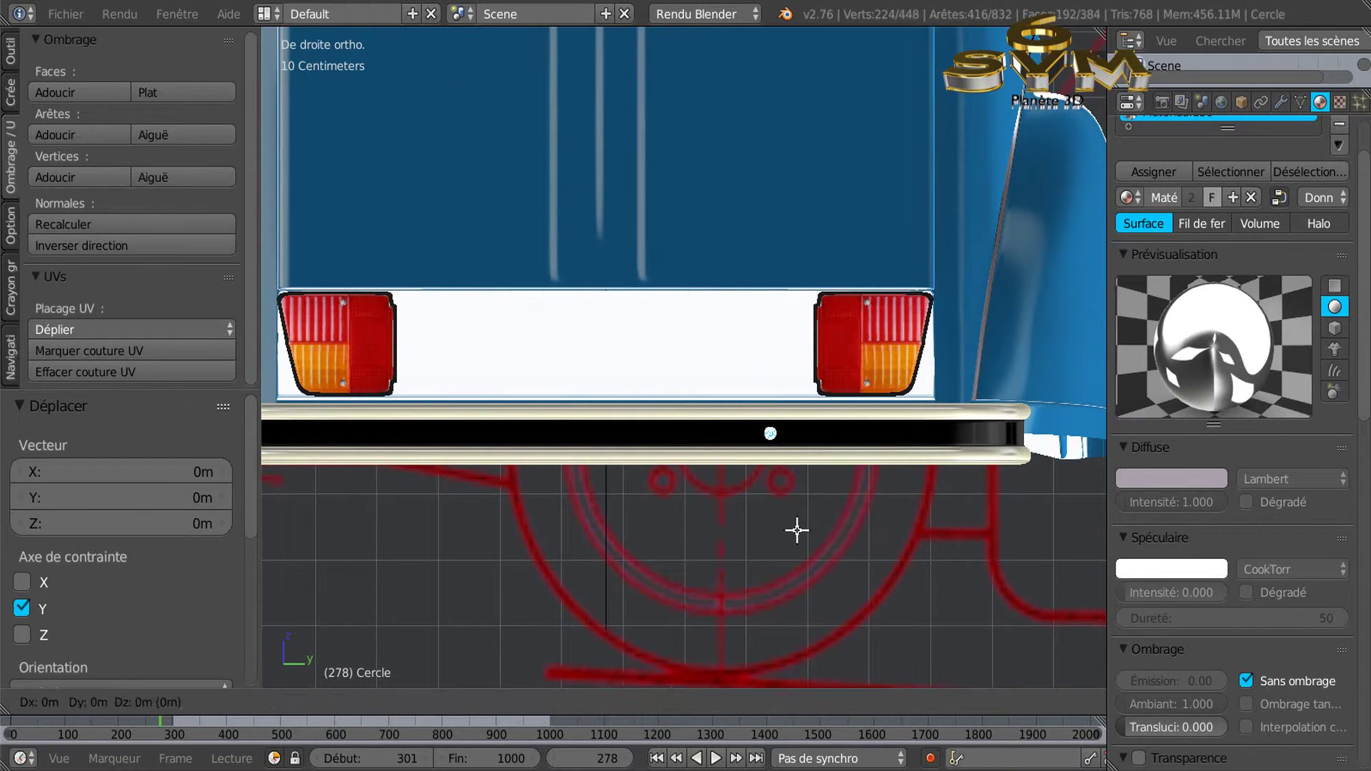
right_click(821, 438)
left_click_drag(822, 433, 772, 444)
left_click(773, 444)
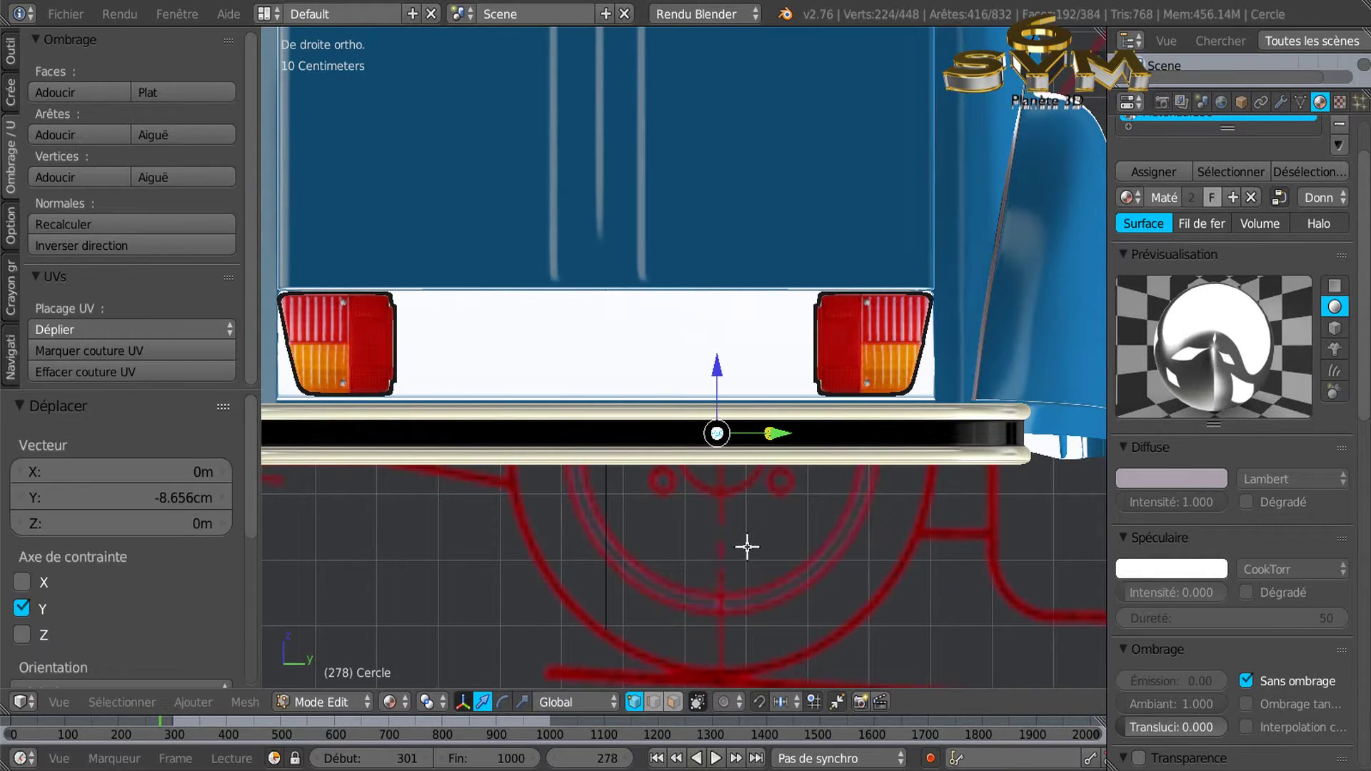
Duplicate the second bolt head and move the new copy about -47.749 cm along Y to the bumper's other half
key("shift+d")
right_click(746, 548)
left_click_drag(770, 434, 483, 453)
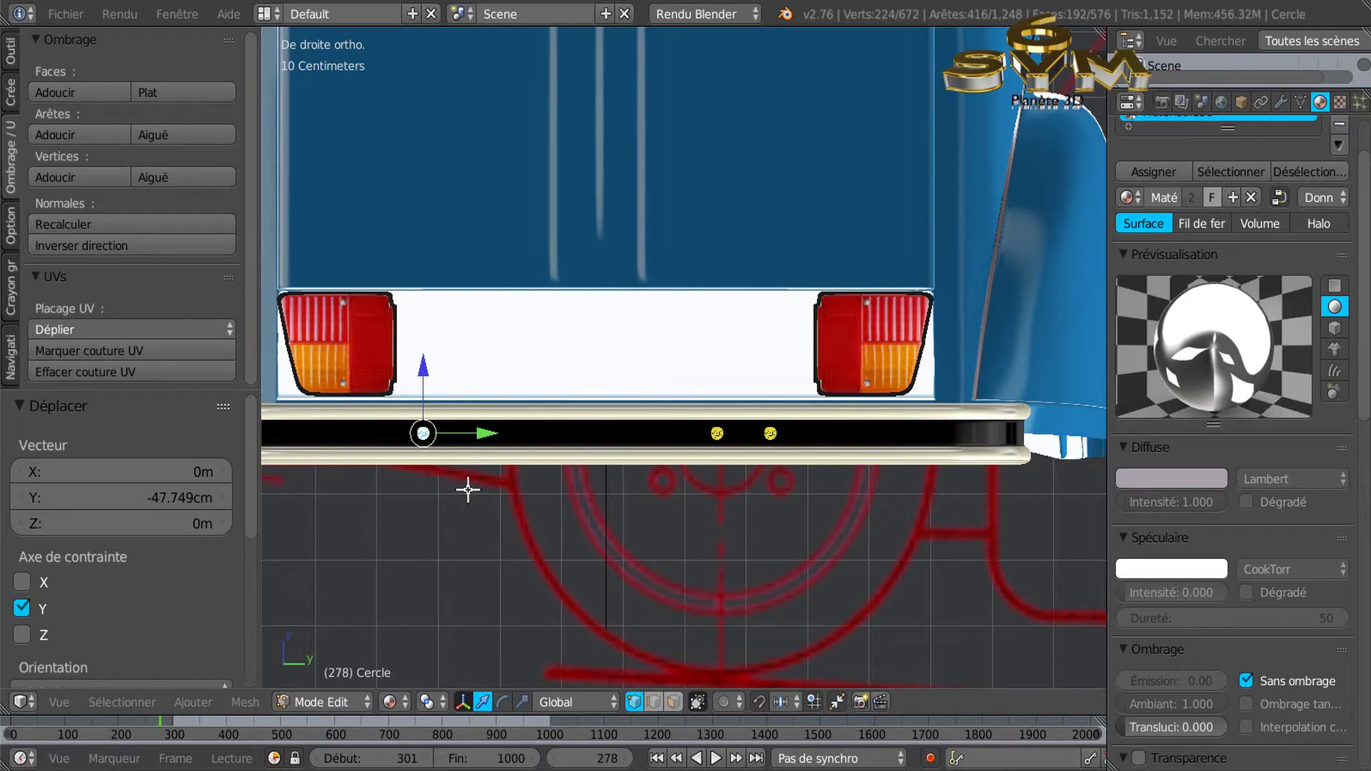
Duplicate the third bolt head and move this copy about 8.237 cm along Y to complete the second pair
key("shift+d")
key("y")
left_click_drag(524, 438, 530, 440)
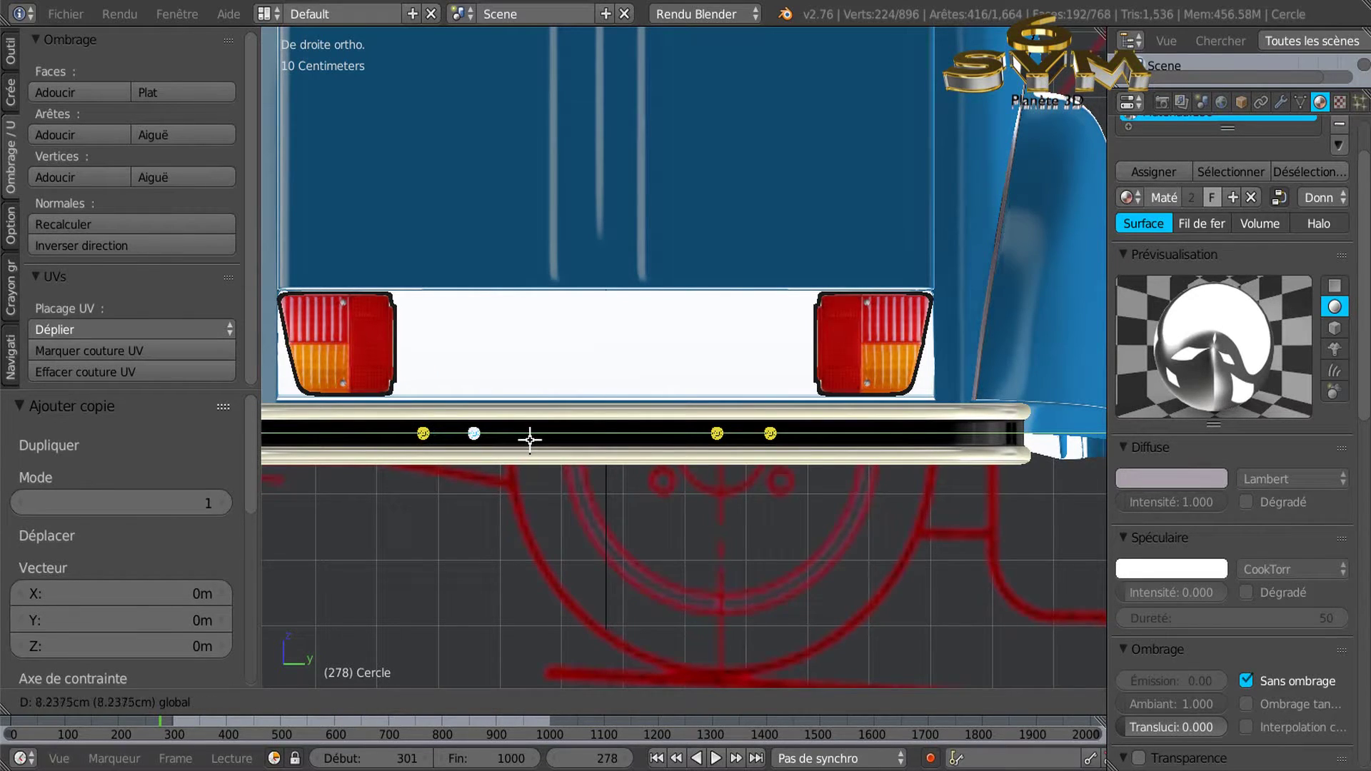
left_click(530, 441)
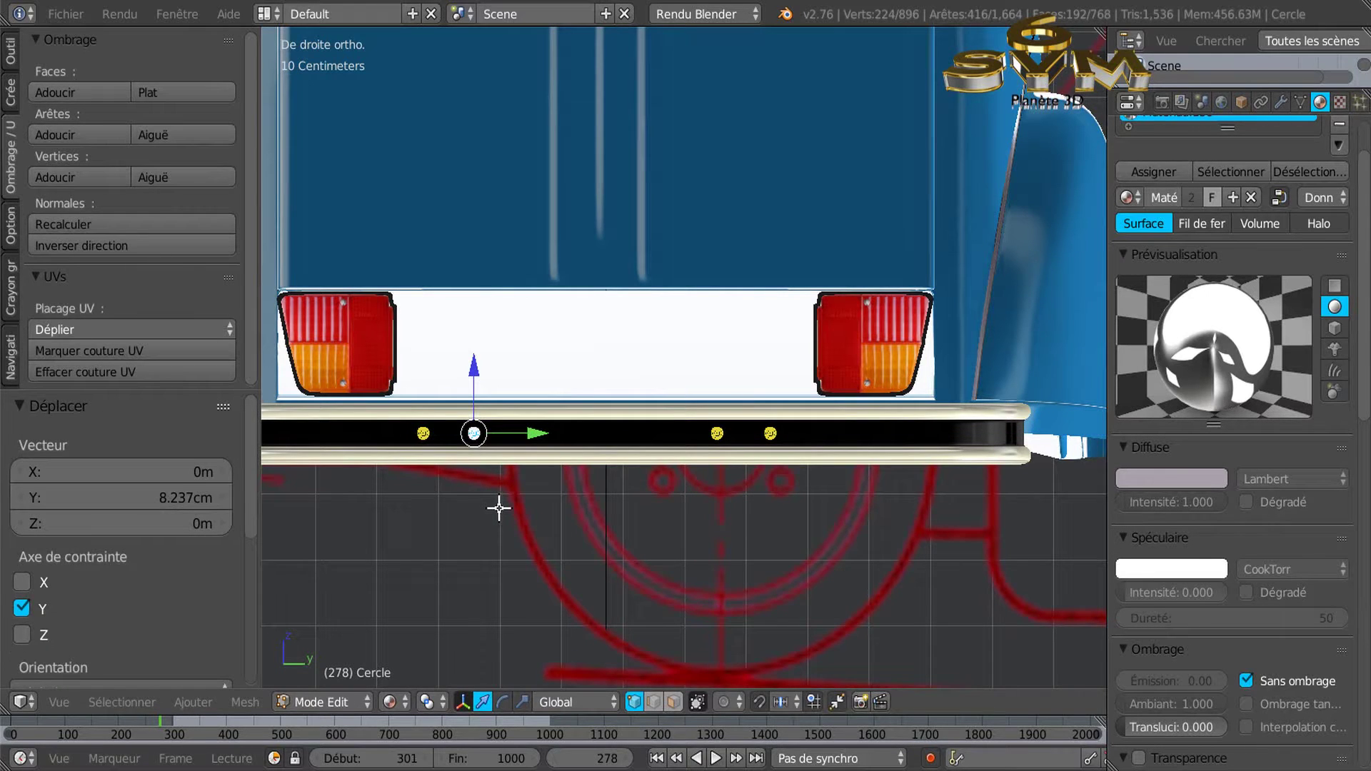
Select all four bolt heads and move them about -21.205 cm along X onto the rear bumper
scroll(498, 508, "down", 5)
middle_click_drag(554, 514, 624, 533)
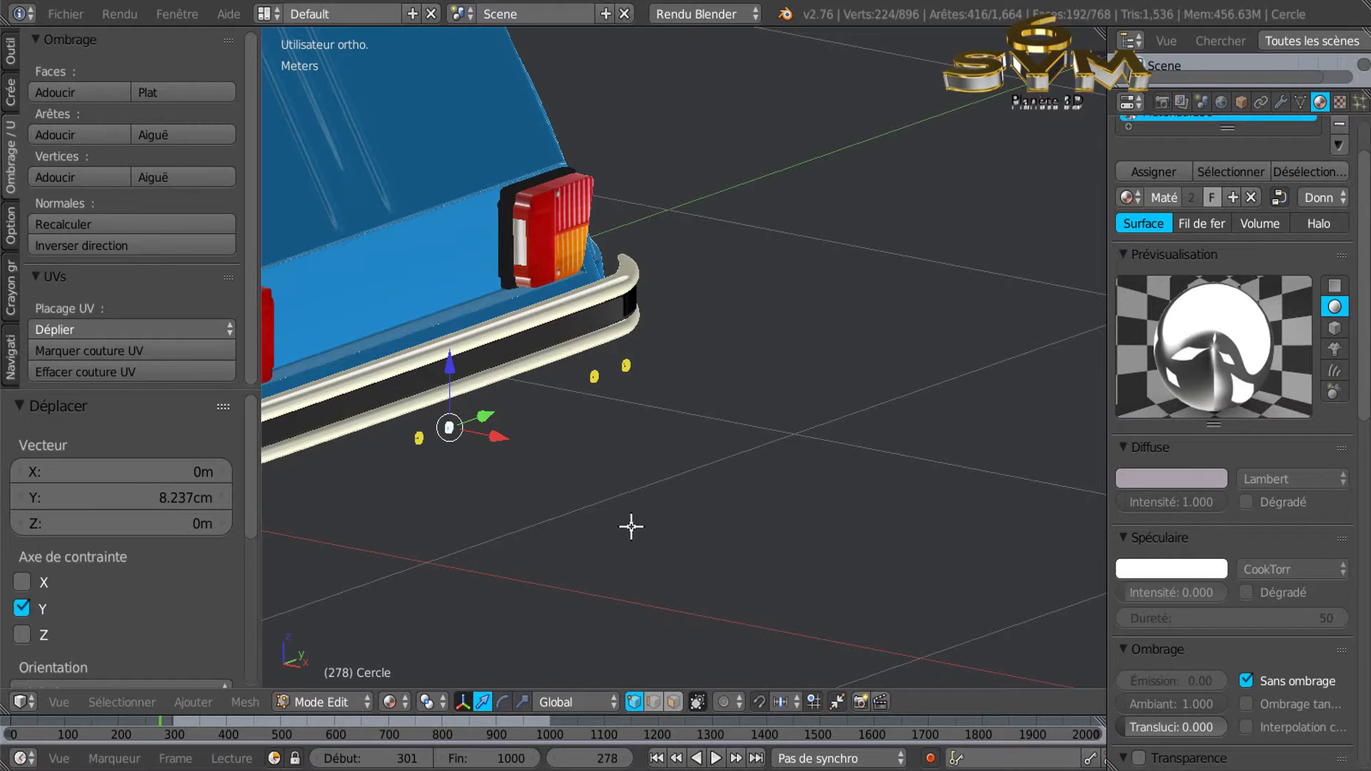
key("a")
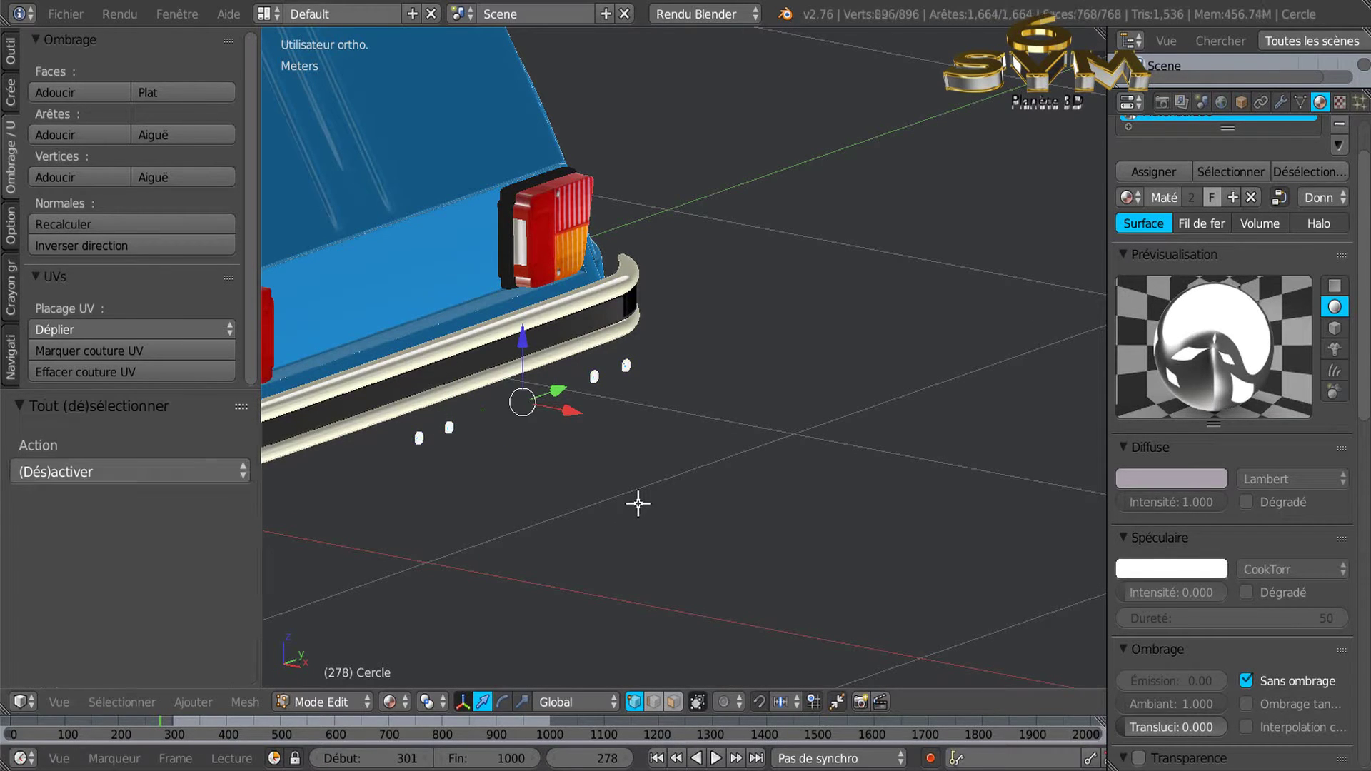
middle_click_drag(628, 511, 445, 461)
key("g")
key("x")
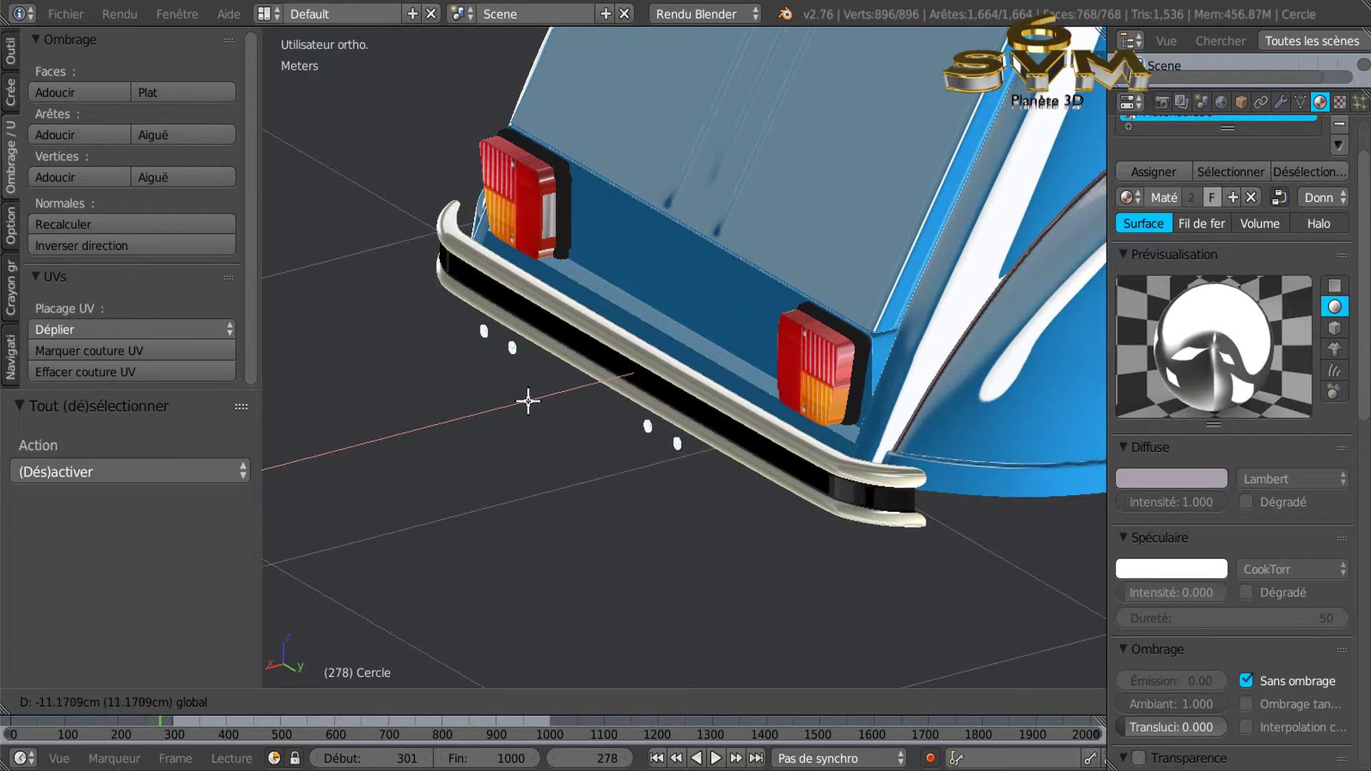
left_click(583, 397)
Use the 3D cursor as pivot, place it beside a bolt, and seat the bolts with X moves of -4.53 mm and 0.406 mm
scroll(728, 450, "up", 8)
middle_click_drag(728, 450, 525, 572, "shift")
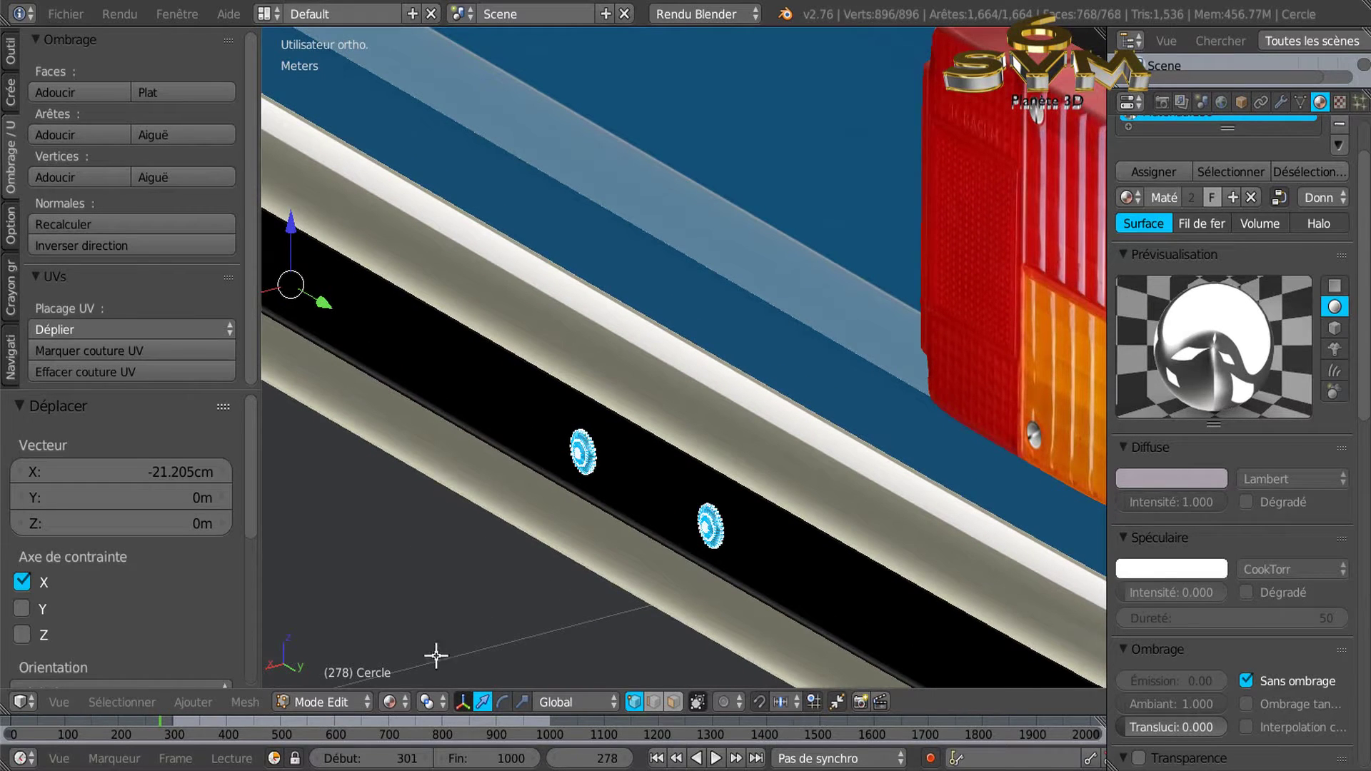
left_click(426, 703)
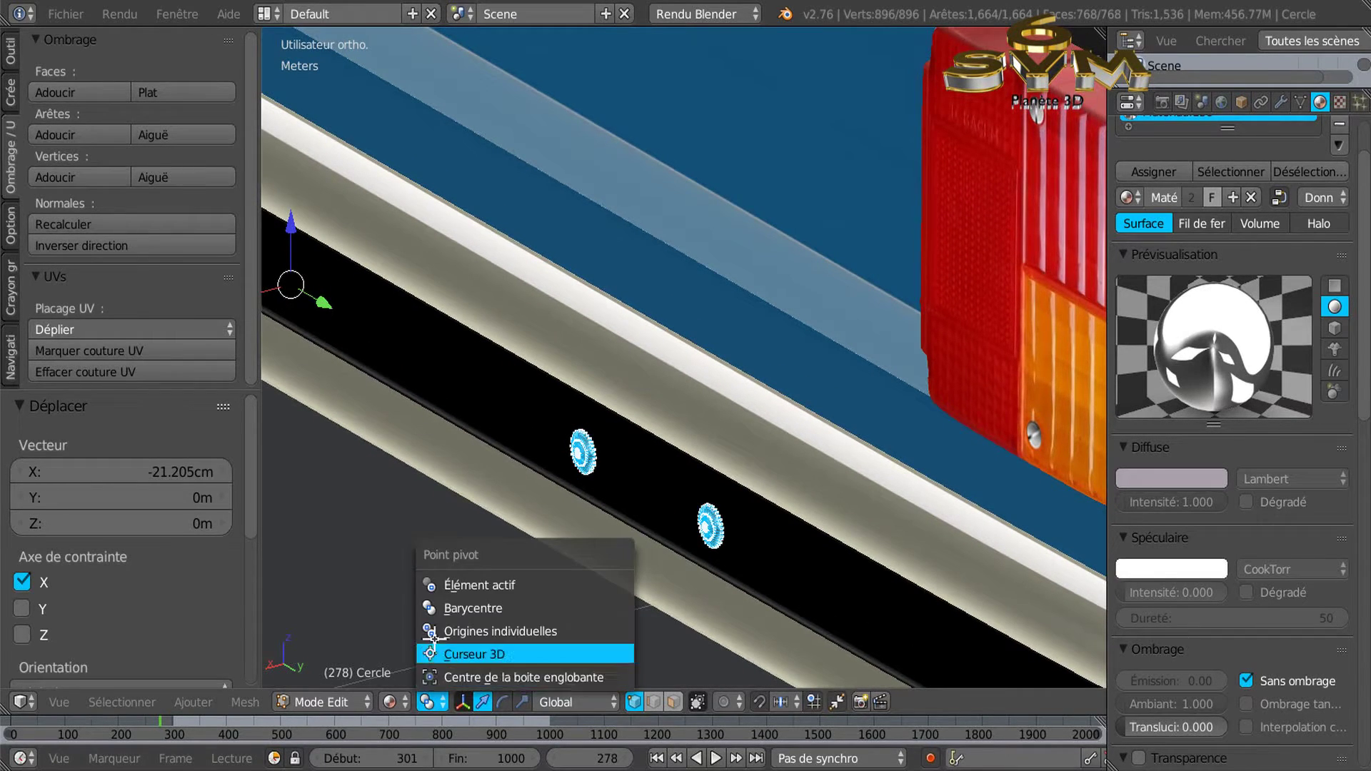
left_click(437, 652)
left_click_drag(386, 587, 401, 591)
scroll(547, 587, "up", 3)
middle_click_drag(548, 585, 619, 407)
left_click(658, 340)
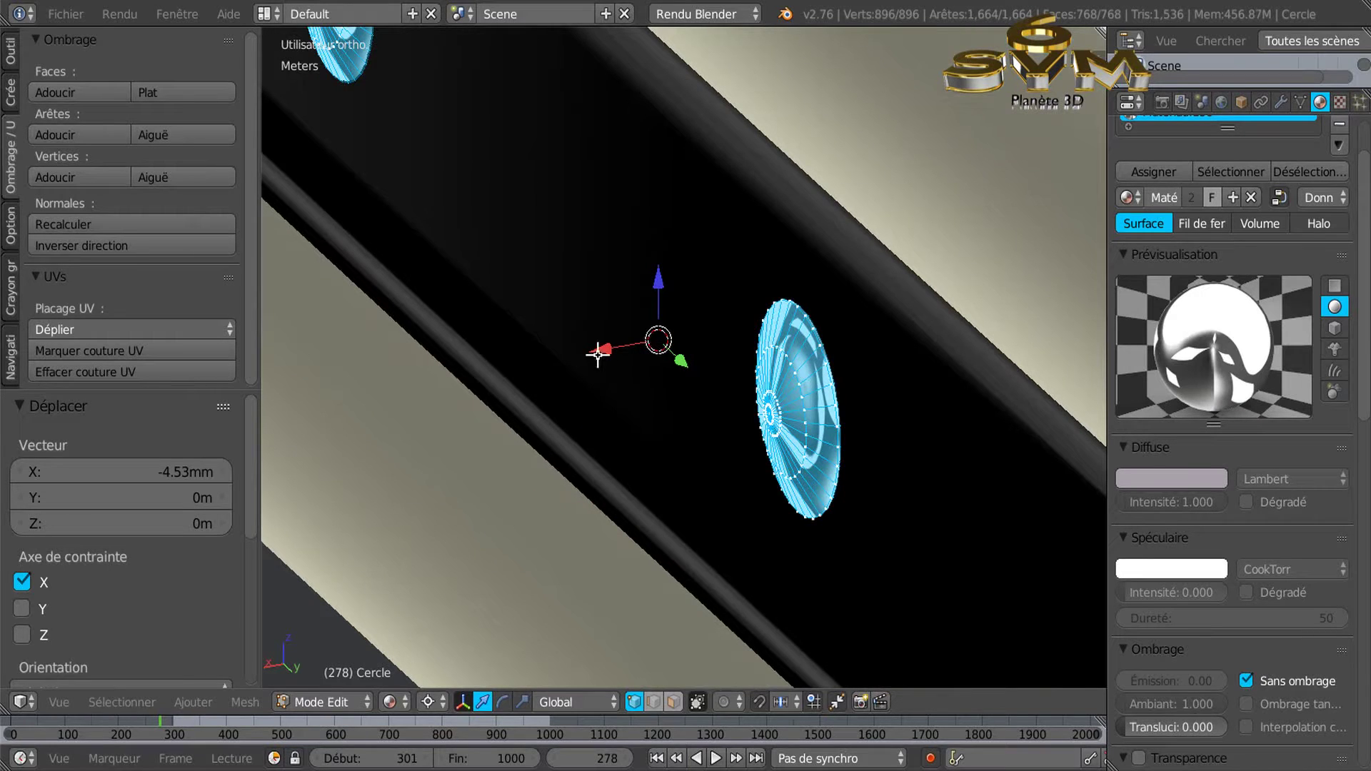
key("g")
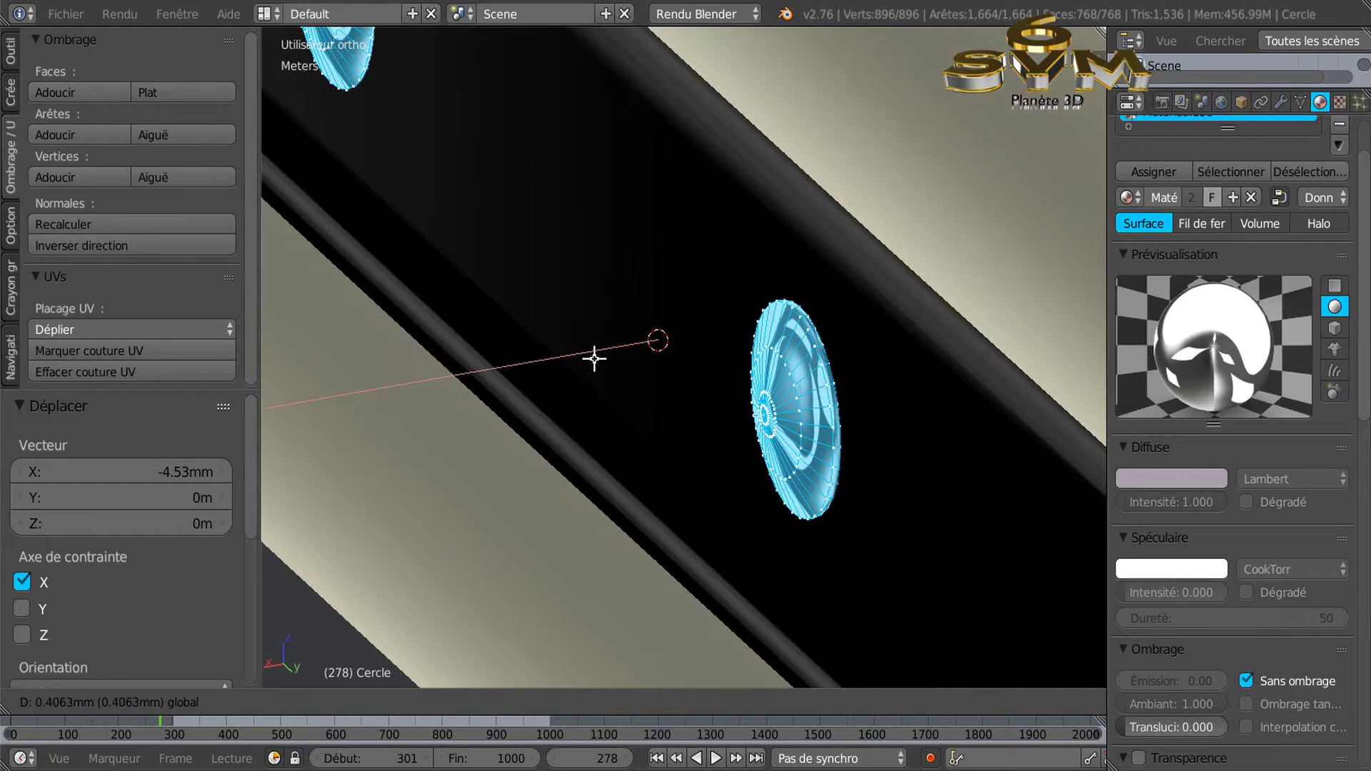
left_click(597, 358)
Switch to Object Mode and inspect the four chrome bolts along the bumper's black strip
middle_click_drag(587, 375, 658, 418, "ctrl")
scroll(658, 417, "down", 3)
middle_click_drag(704, 374, 750, 438)
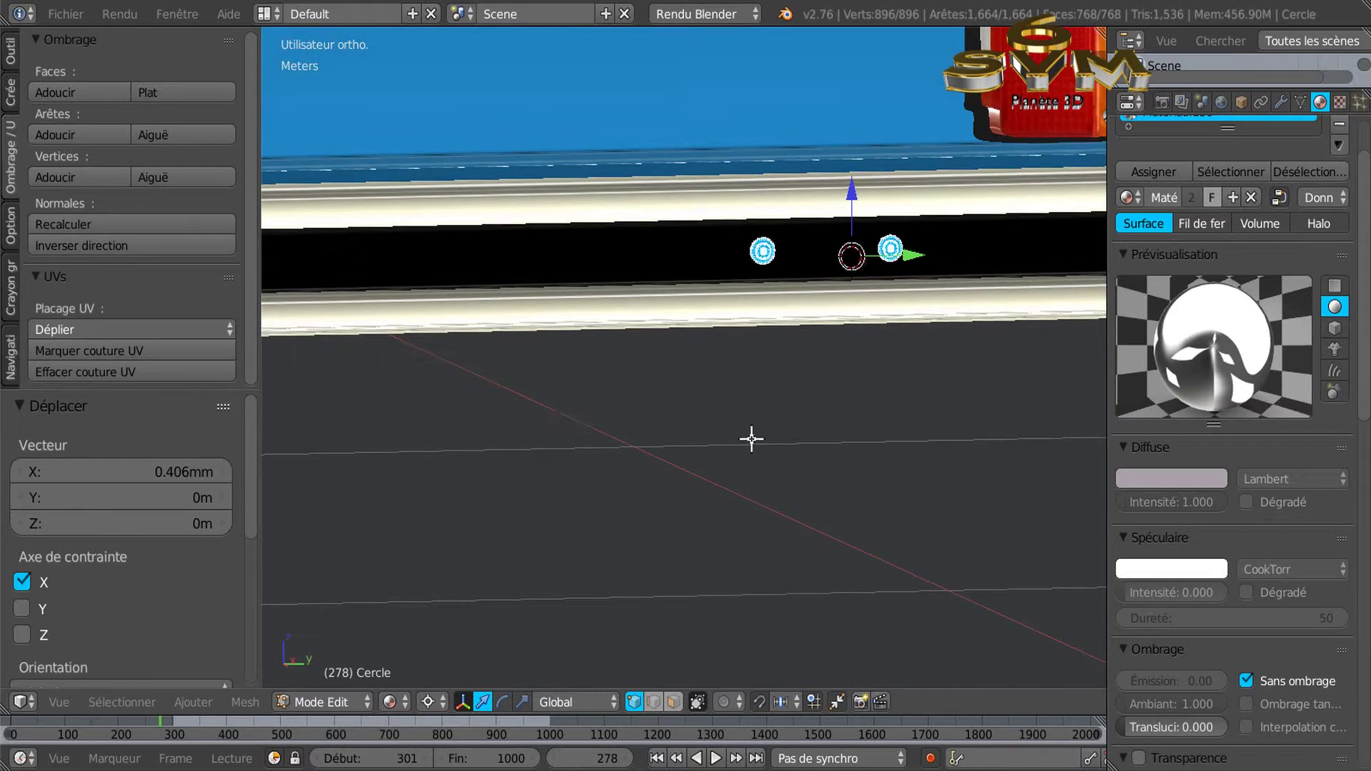
scroll(750, 437, "up", 2)
scroll(765, 512, "down", 1)
key("Tab")
middle_click_drag(705, 522, 674, 527)
scroll(658, 542, "up", 3)
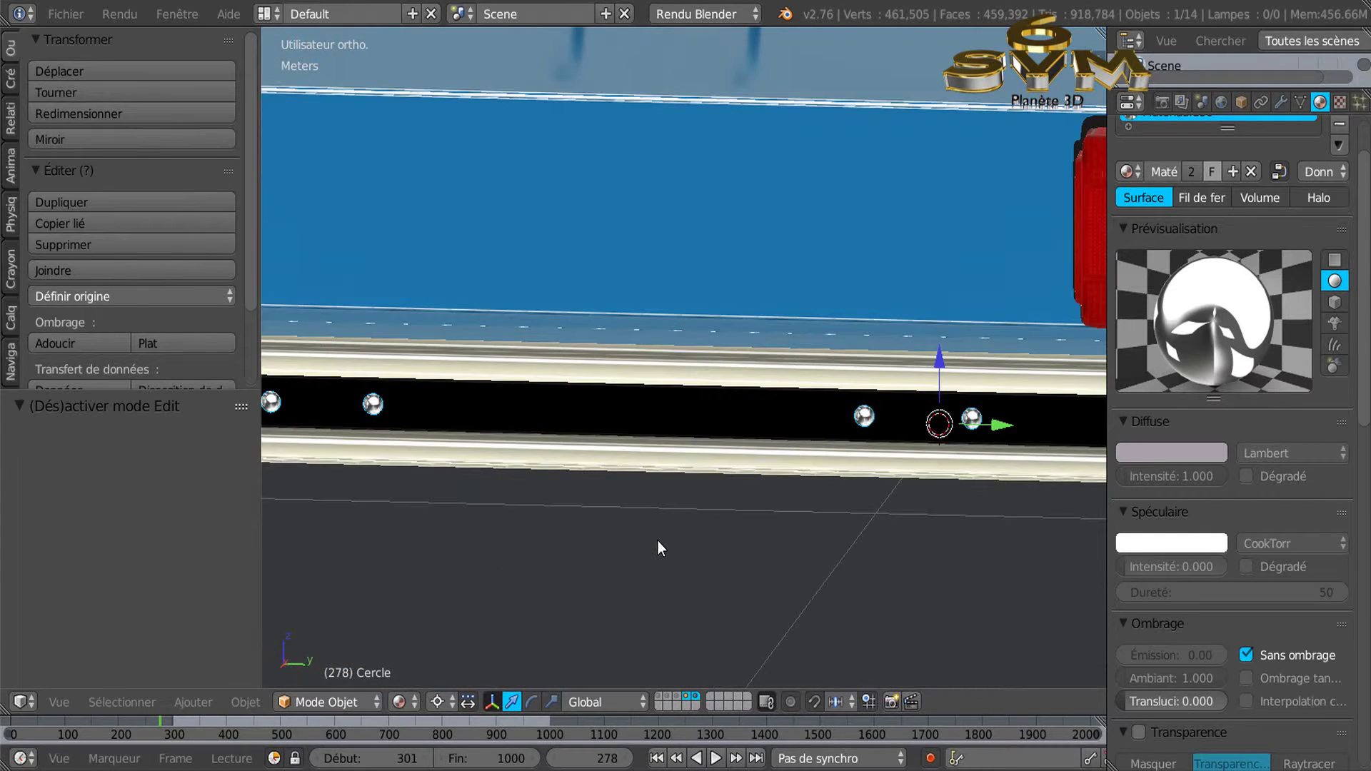
scroll(657, 542, "down", 3)
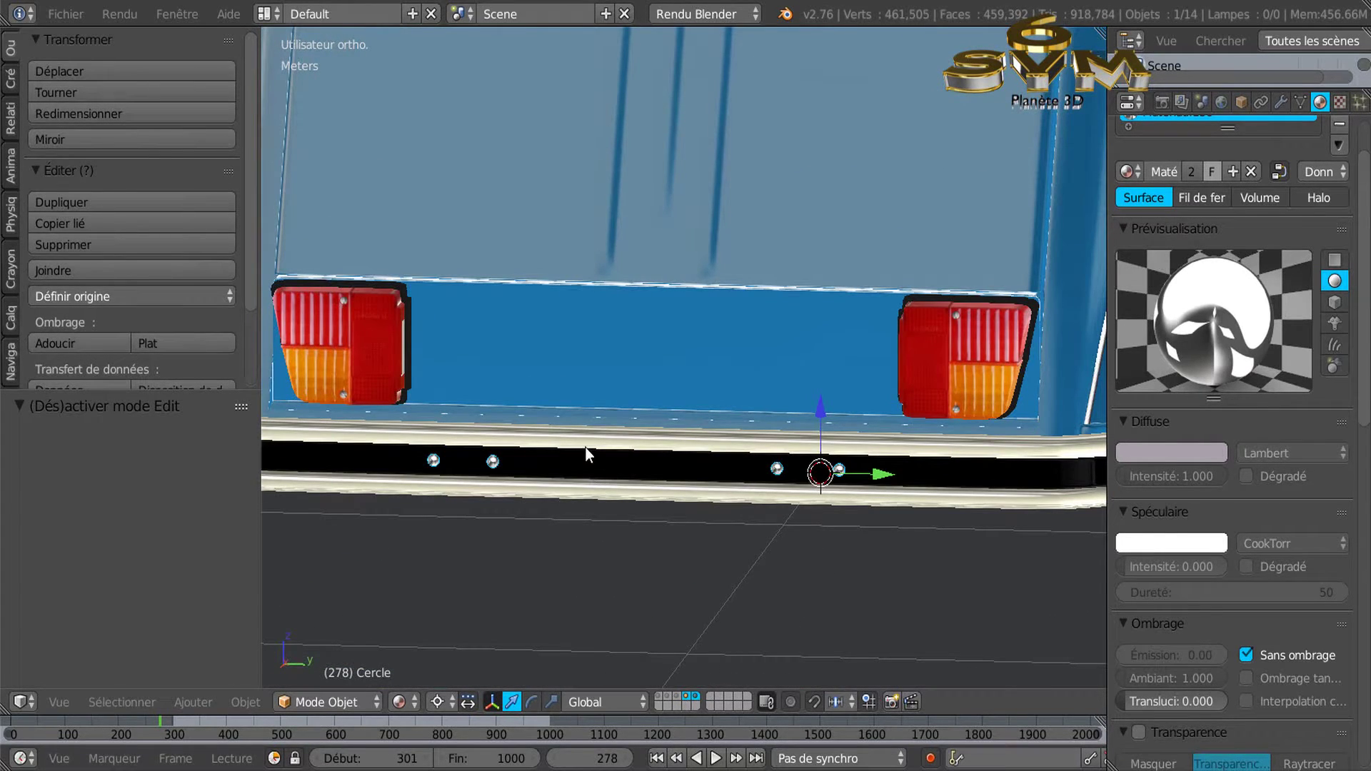
scroll(586, 450, "up", 3)
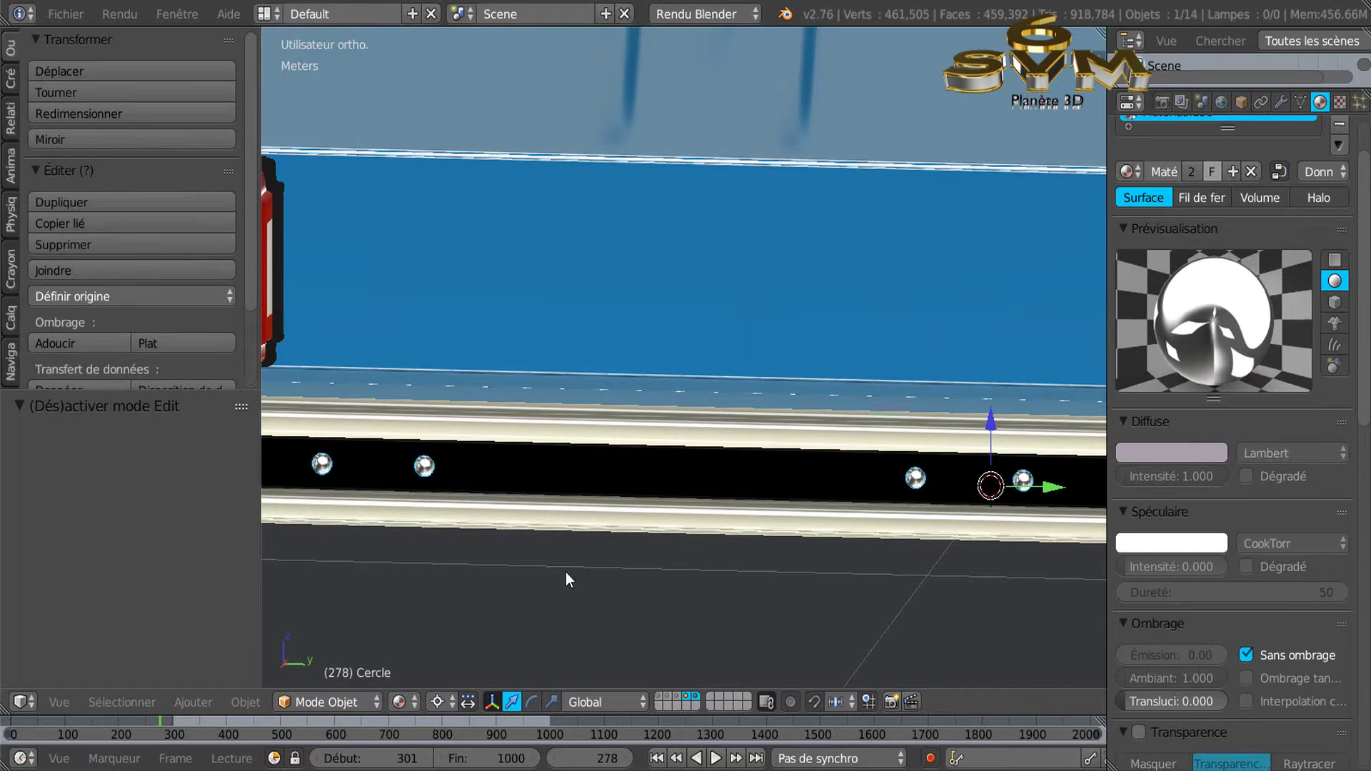
Add the rear bumper to the selection as active object and join the bolts to it
right_click(566, 572, "shift")
scroll(566, 572, "down", 3)
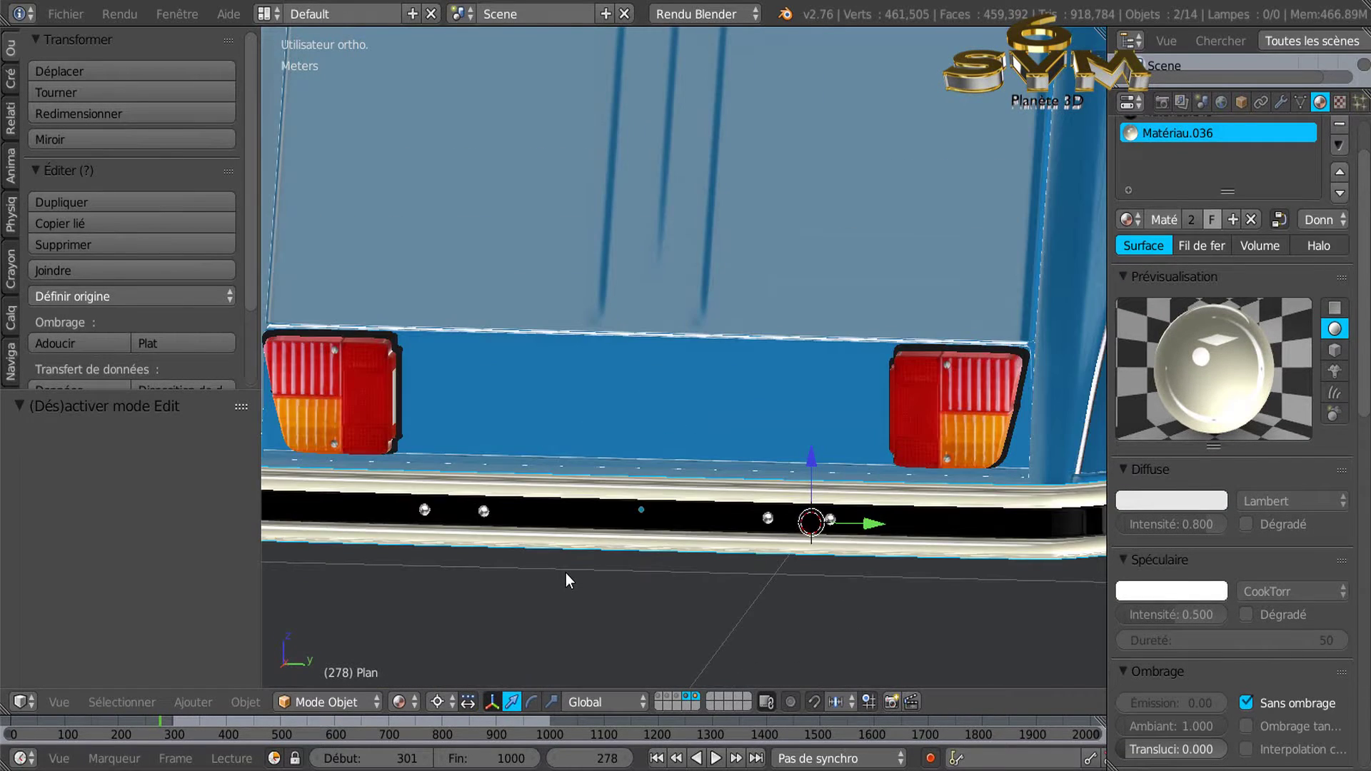
scroll(566, 573, "down", 1)
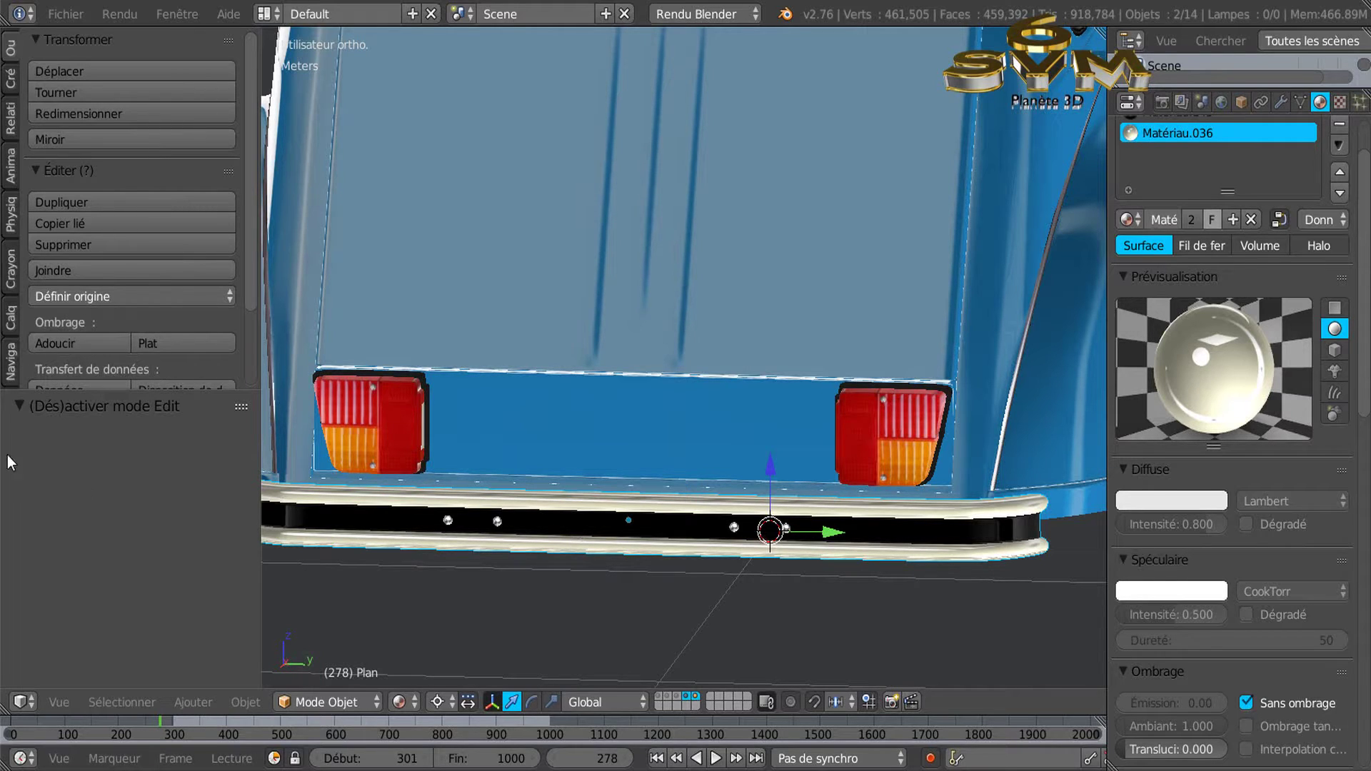
scroll(60, 252, "down", 3)
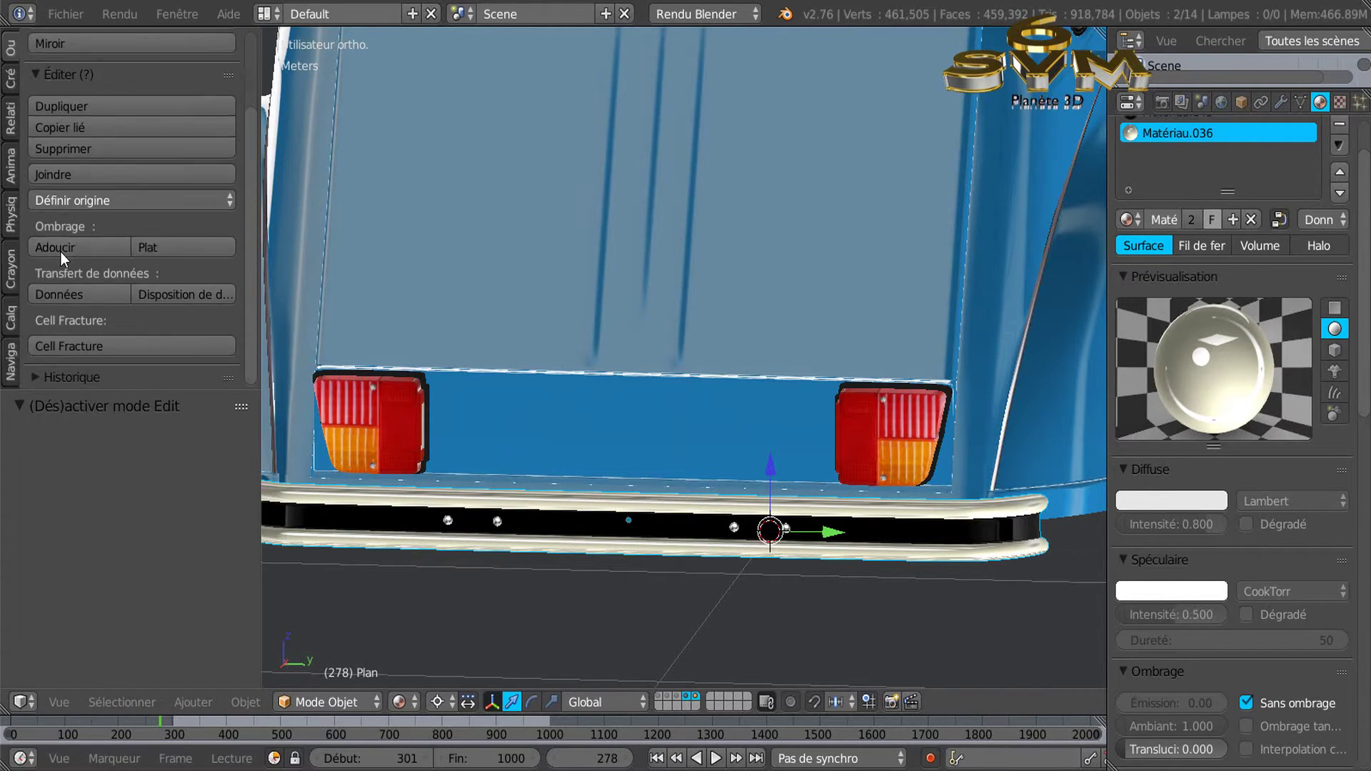
scroll(50, 327, "up", 3)
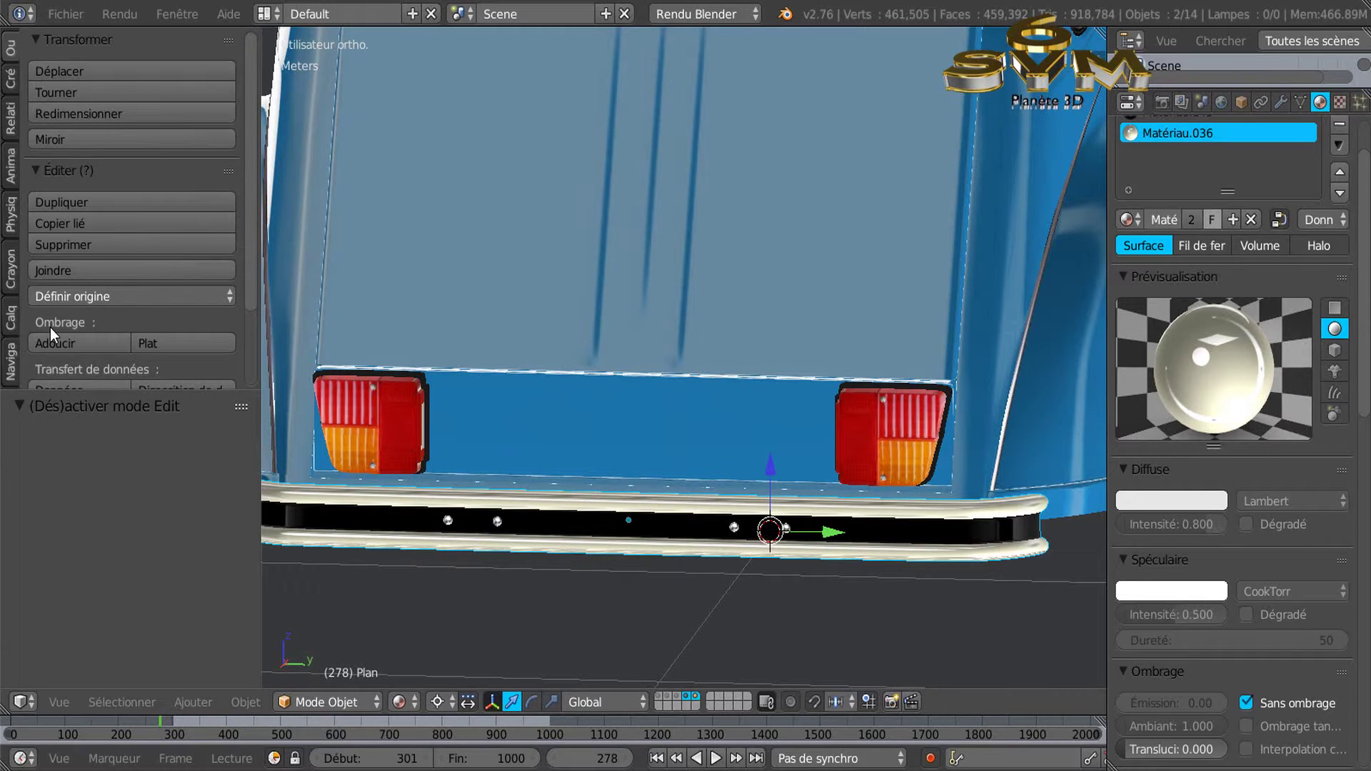
left_click(58, 271)
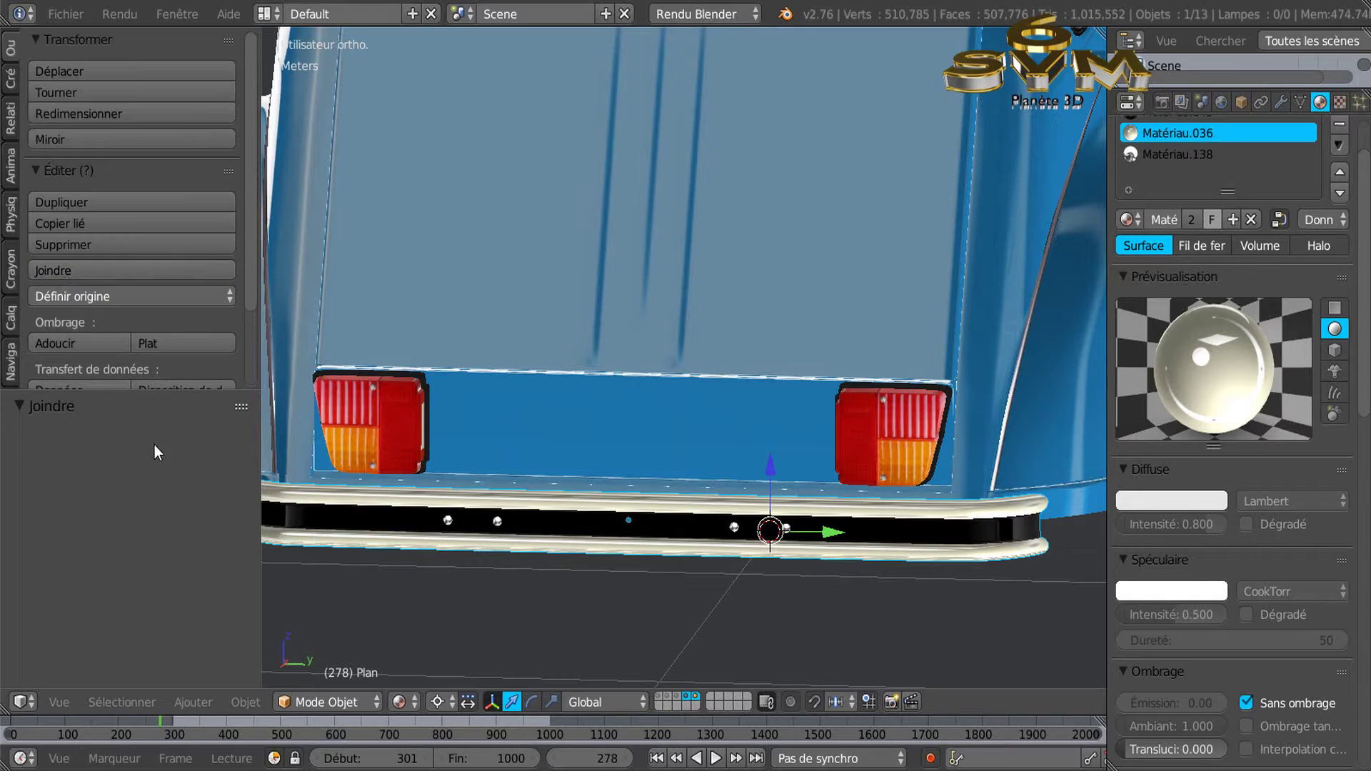
Examine the joined bumper's curved end, its black strip and its fit against the rear of the car body
scroll(536, 512, "down", 3)
middle_click_drag(536, 512, 603, 546)
scroll(603, 546, "up", 4)
mouse_move(723, 516)
middle_mouse_down()
mouse_move(814, 497)
mouse_move(711, 509)
middle_mouse_up()
scroll(707, 509, "up", 6)
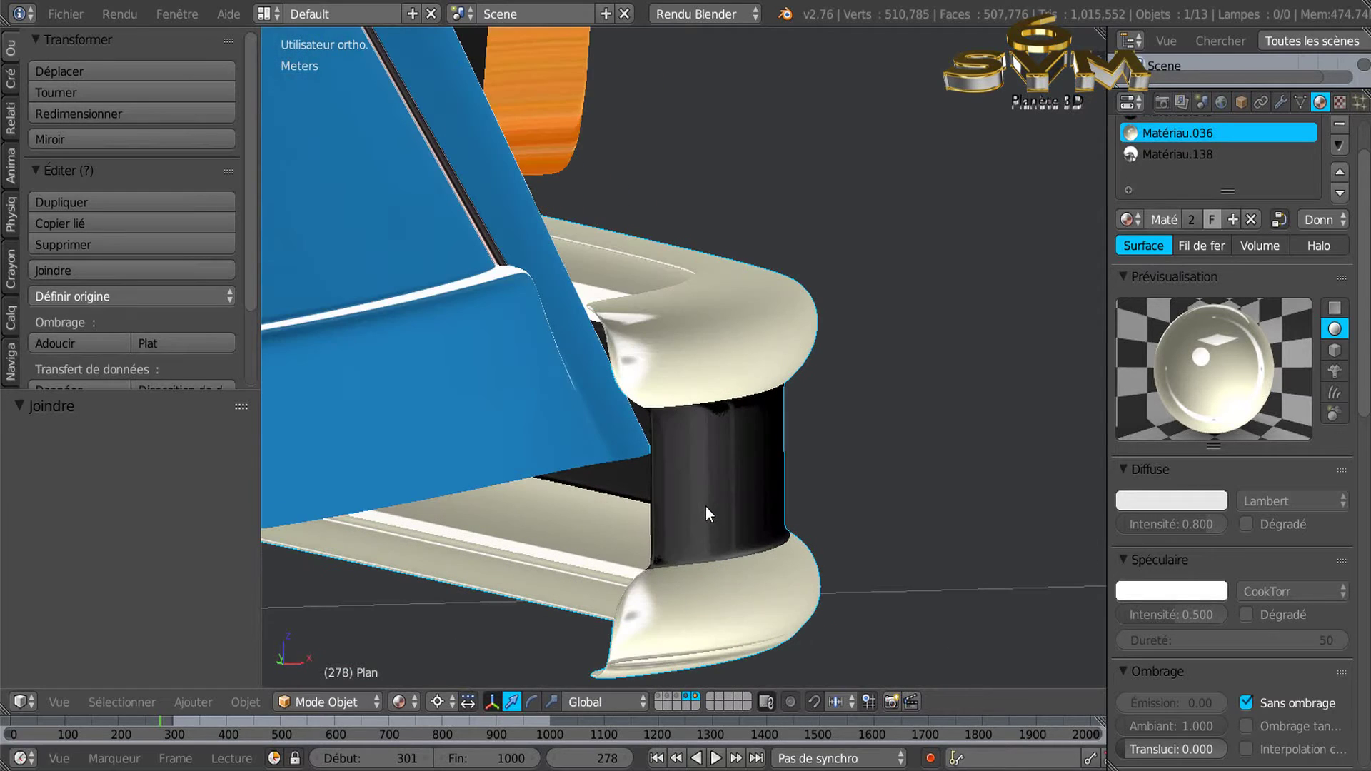
scroll(623, 465, "down", 2)
scroll(619, 456, "up", 3)
scroll(619, 456, "down", 3)
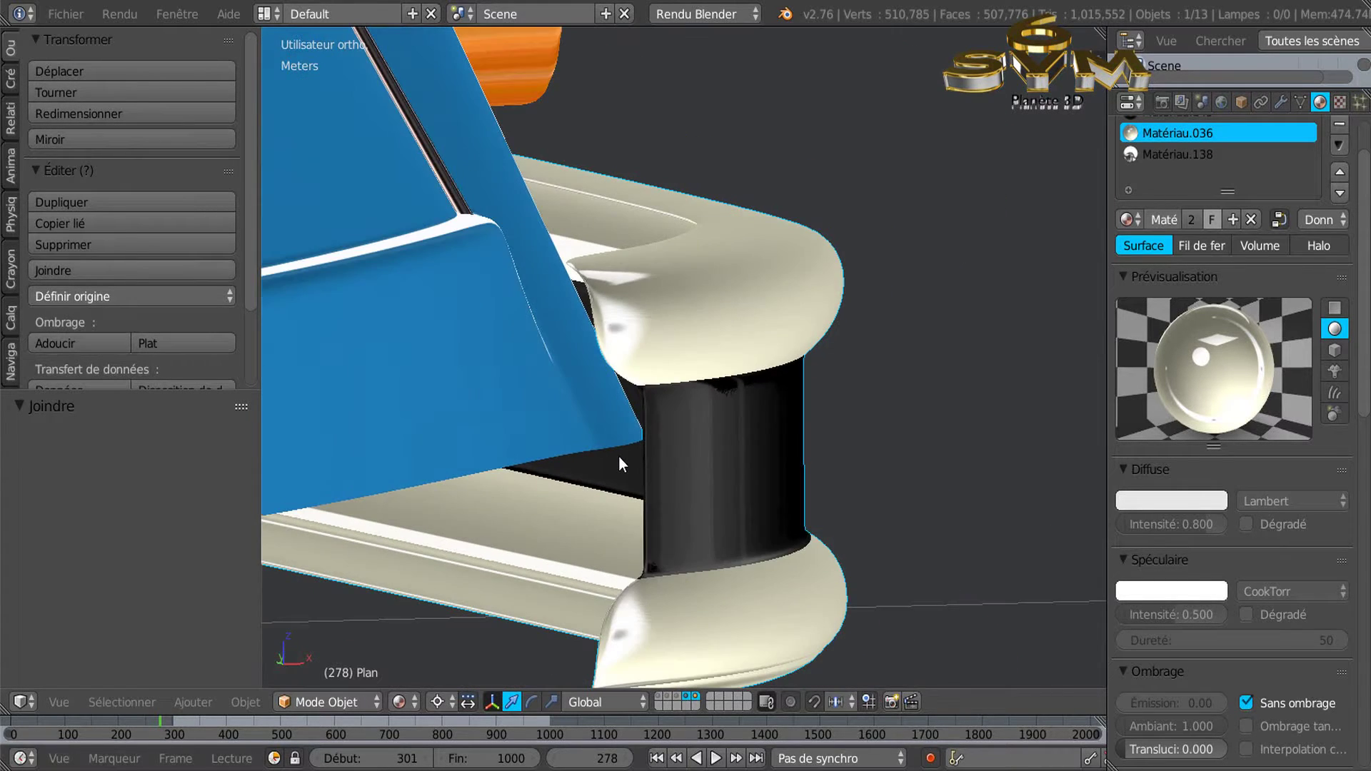
scroll(619, 457, "down", 2)
scroll(561, 519, "down", 2)
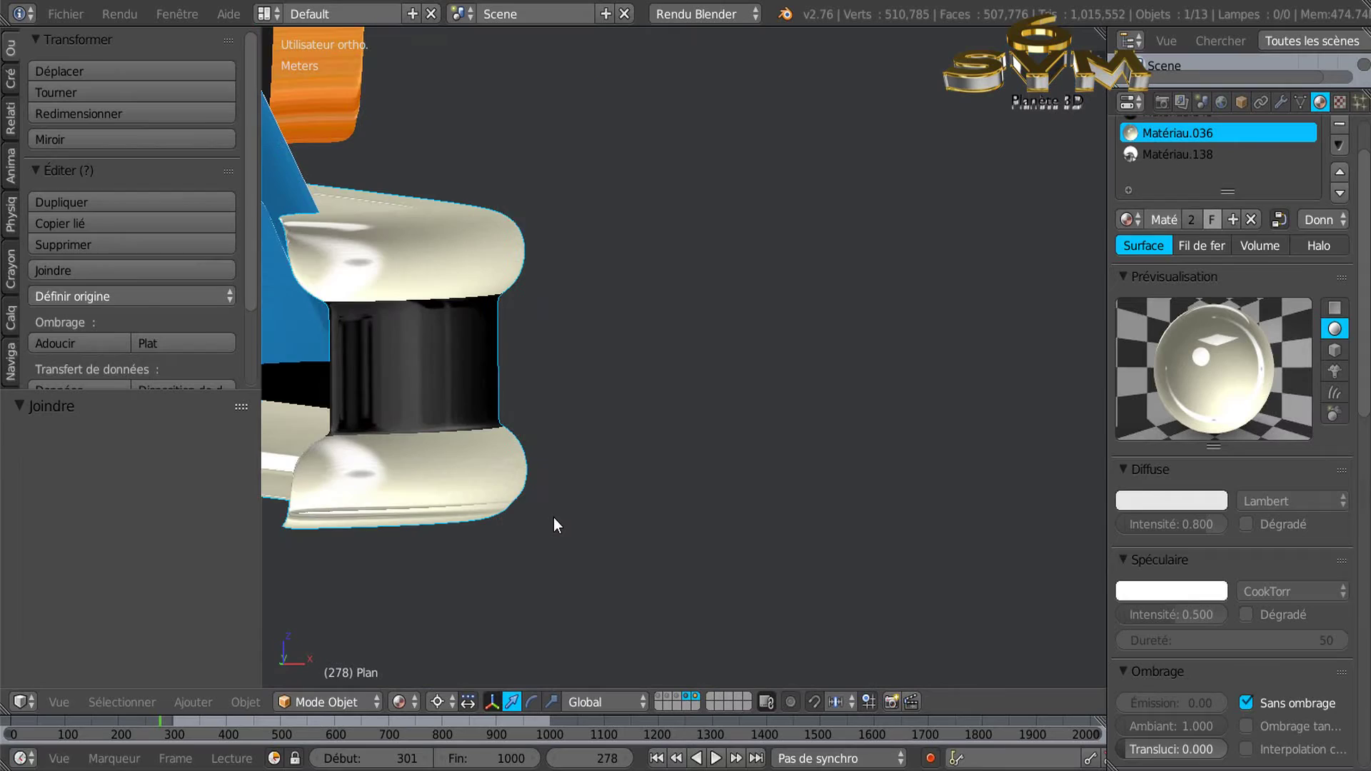
scroll(554, 515, "down", 4)
middle_click_drag(531, 504, 730, 564)
key("Tab")
scroll(713, 514, "down", 3)
key("Tab")
scroll(844, 515, "down", 3)
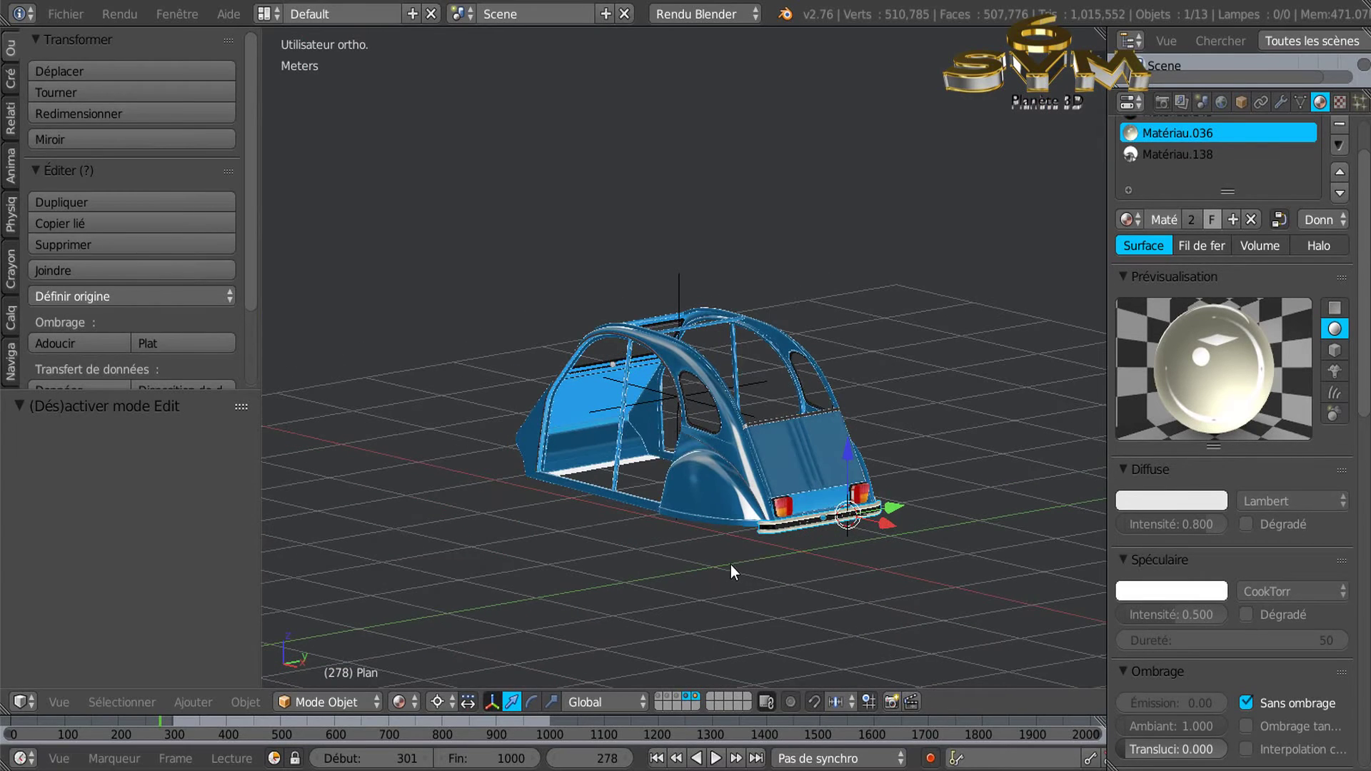
Turn on the hidden layers with the remaining car parts and view the whole car from the side and rear
key("alt+z")
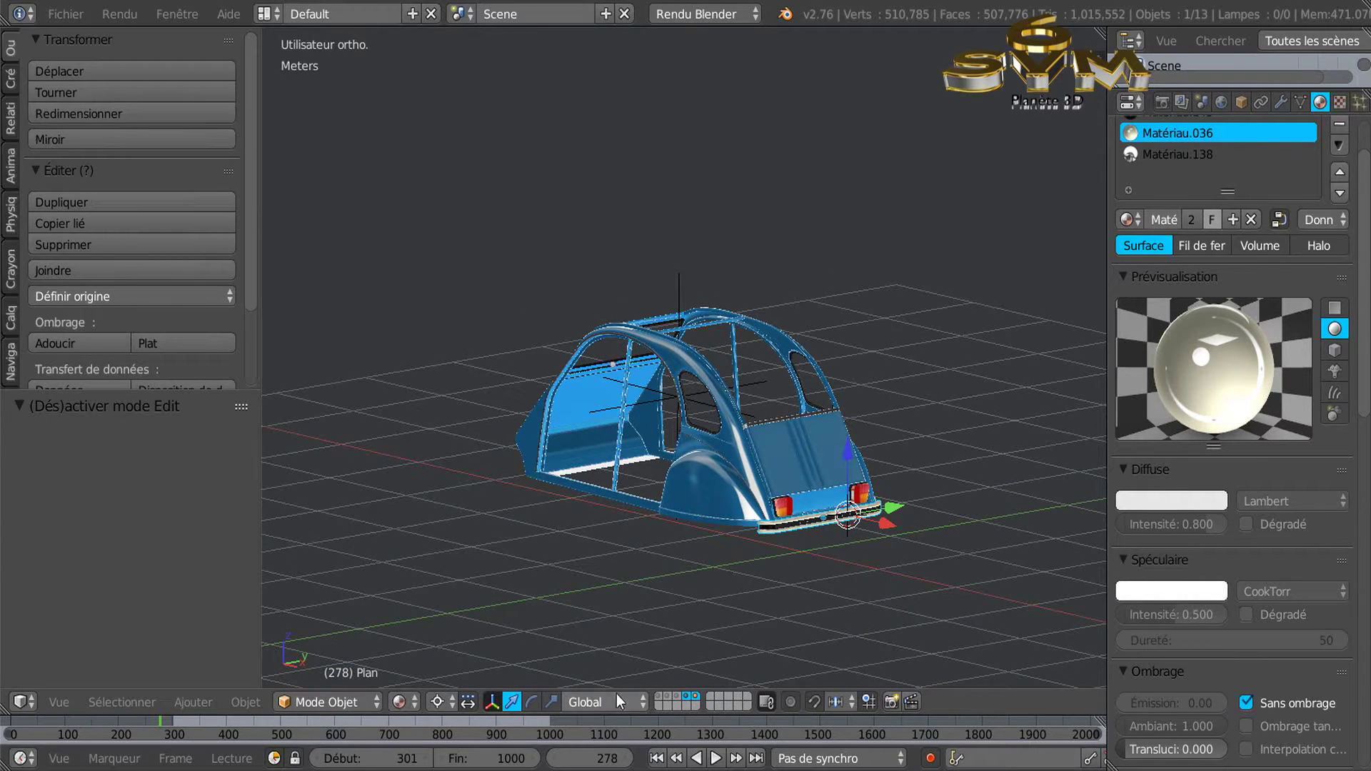
left_click(667, 699, "shift")
left_click(662, 697, "shift")
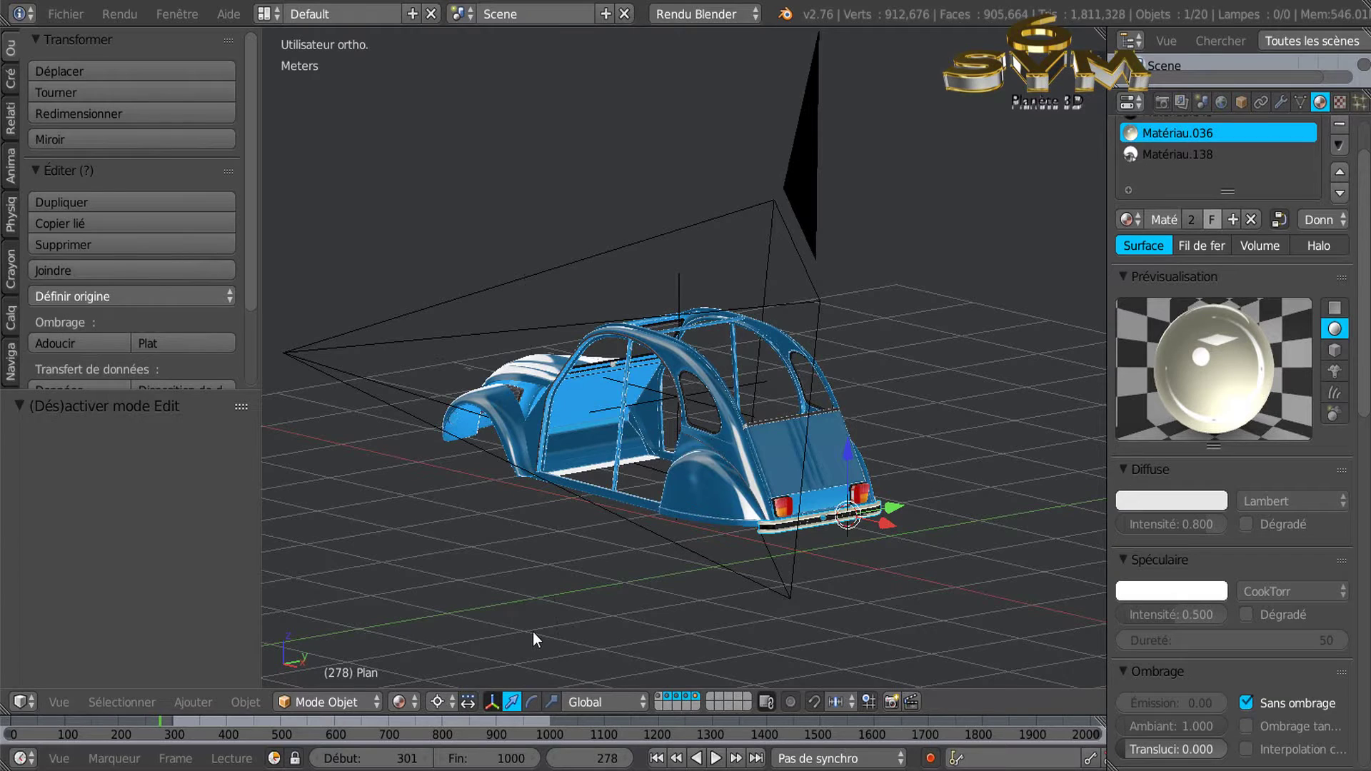
key("shift+3")
middle_click_drag(601, 613, 676, 585)
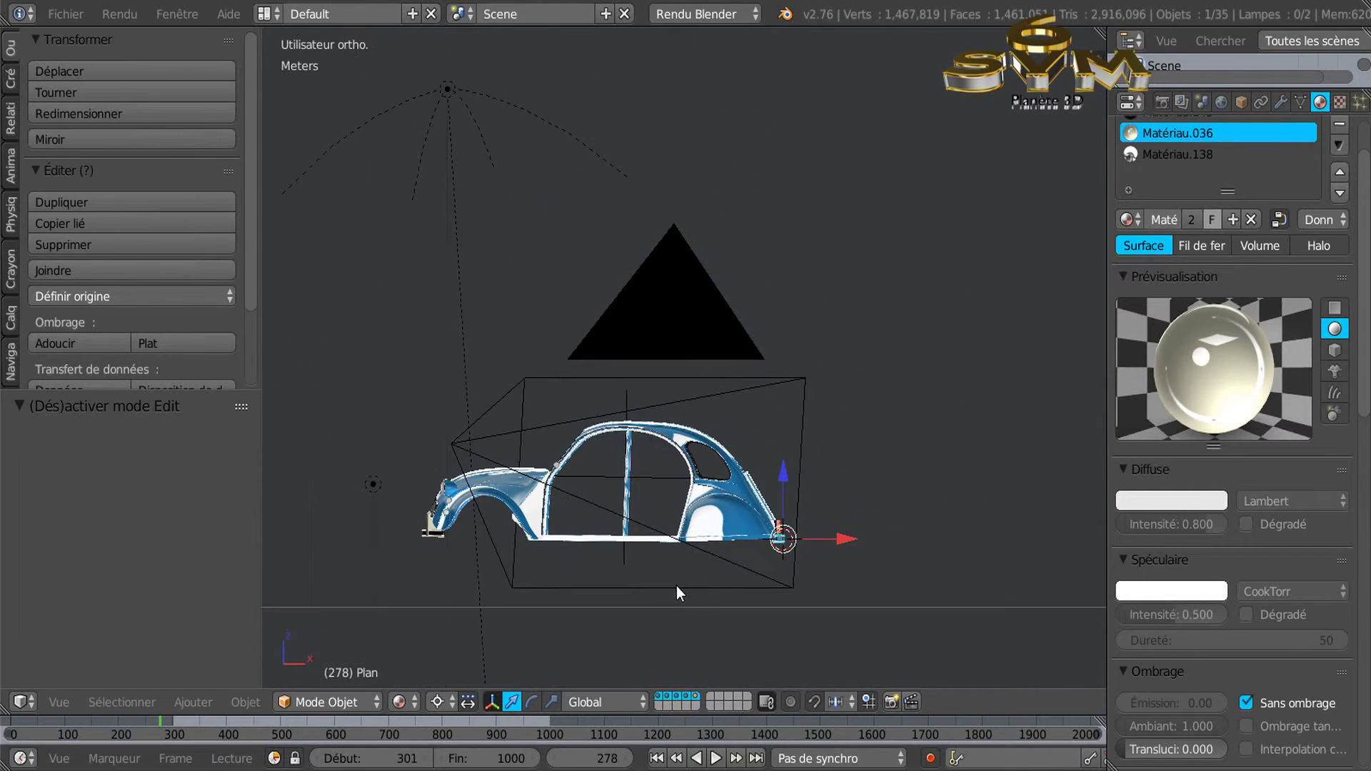
scroll(635, 585, "up", 5)
mouse_move(594, 593)
middle_mouse_down()
mouse_move(559, 594)
mouse_move(596, 597)
middle_mouse_up()
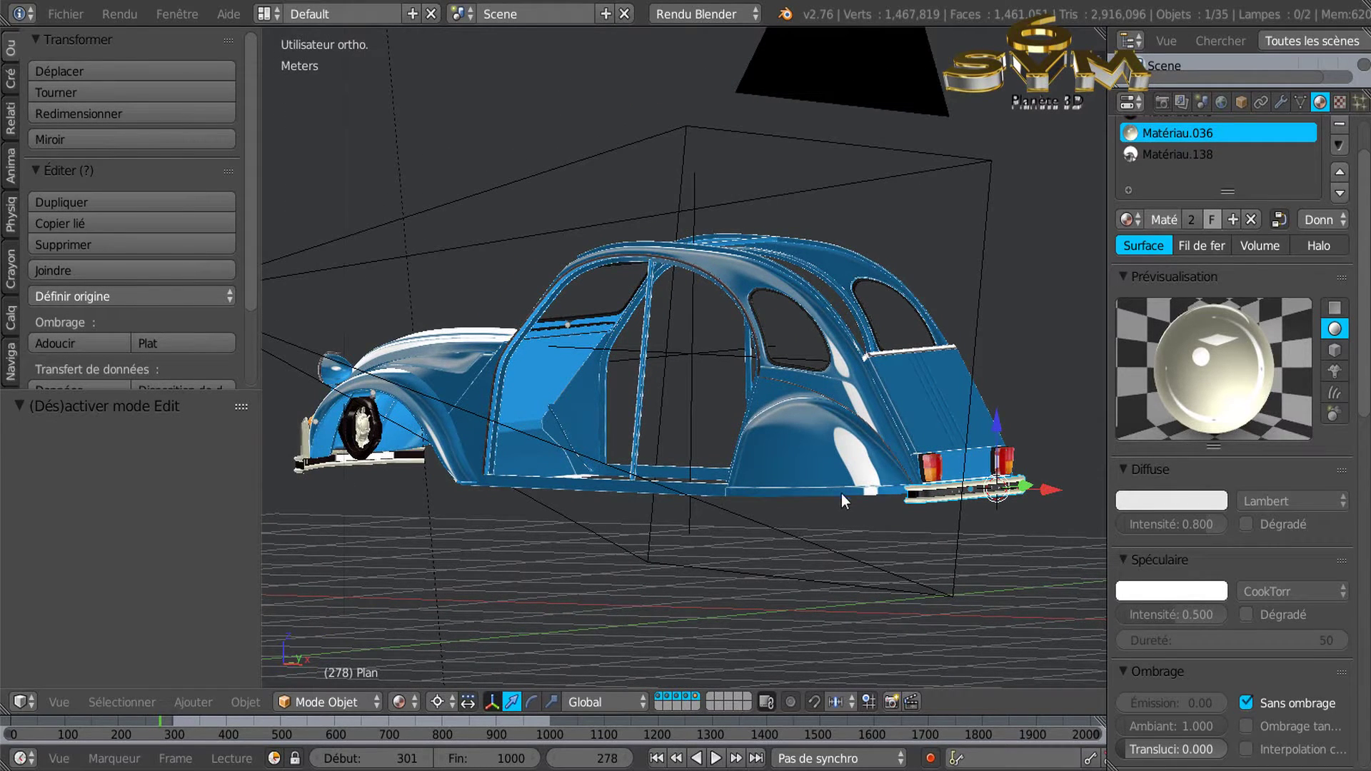
Align the camera to a rear view of the car and lower it about 46 cm to frame the bumper
scroll(877, 531, "down", 3)
middle_click_drag(877, 532, 705, 524)
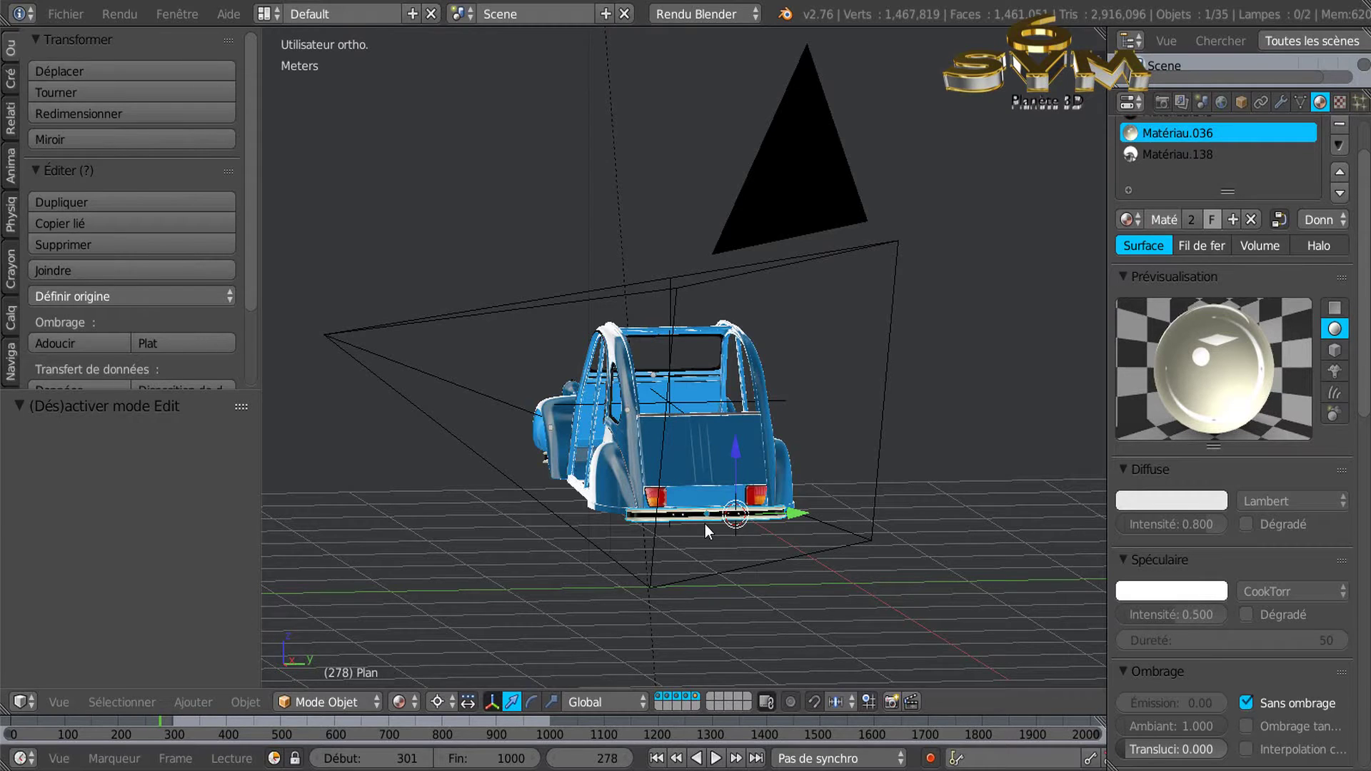
key("ctrl+alt+KP_0")
scroll(706, 522, "up", 2)
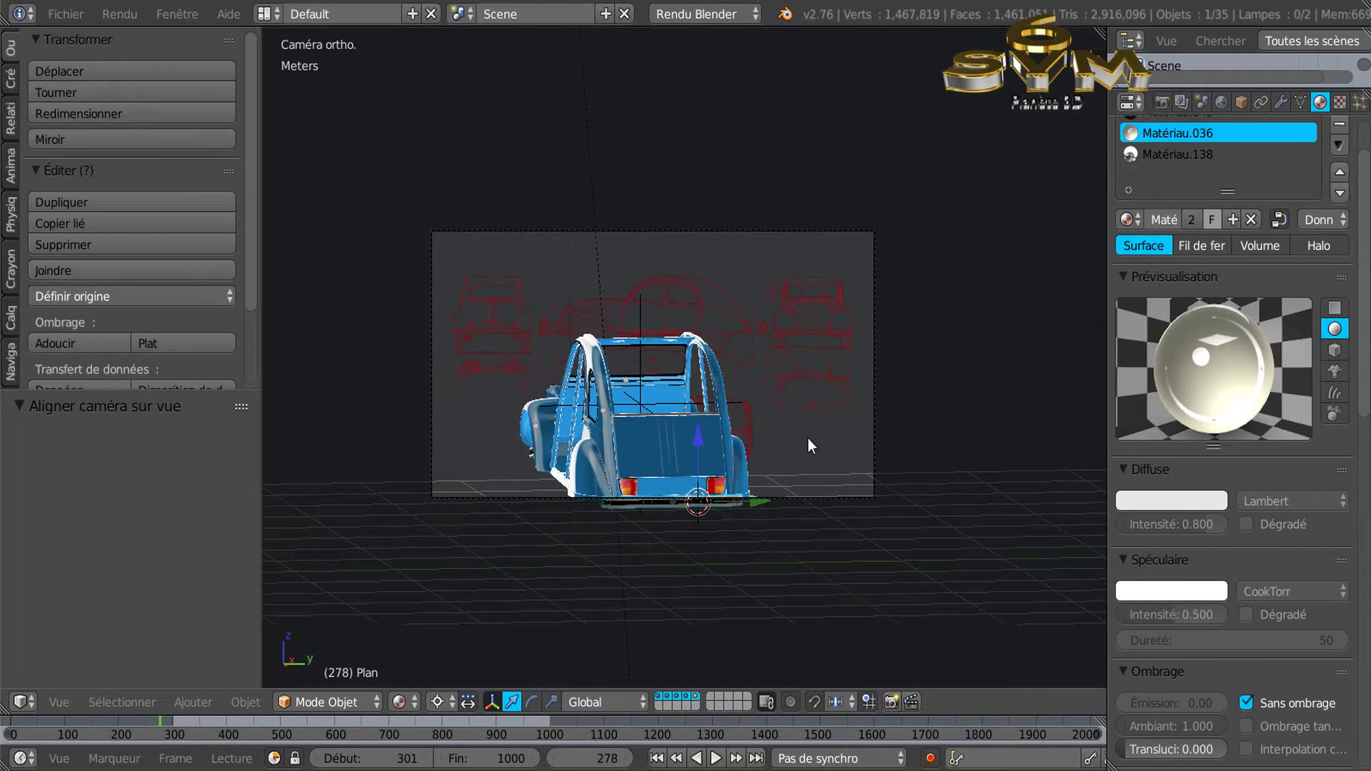
right_click(873, 422)
key("g")
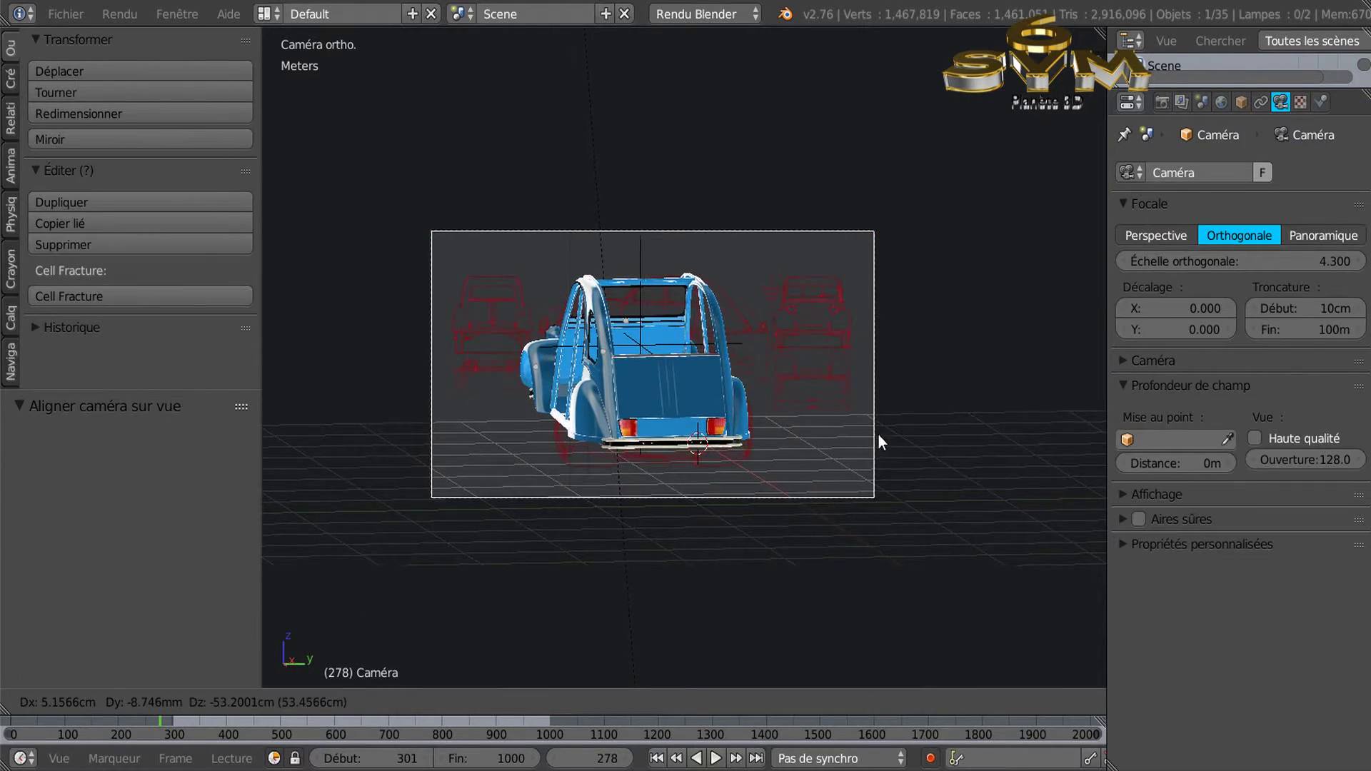
left_click(881, 431)
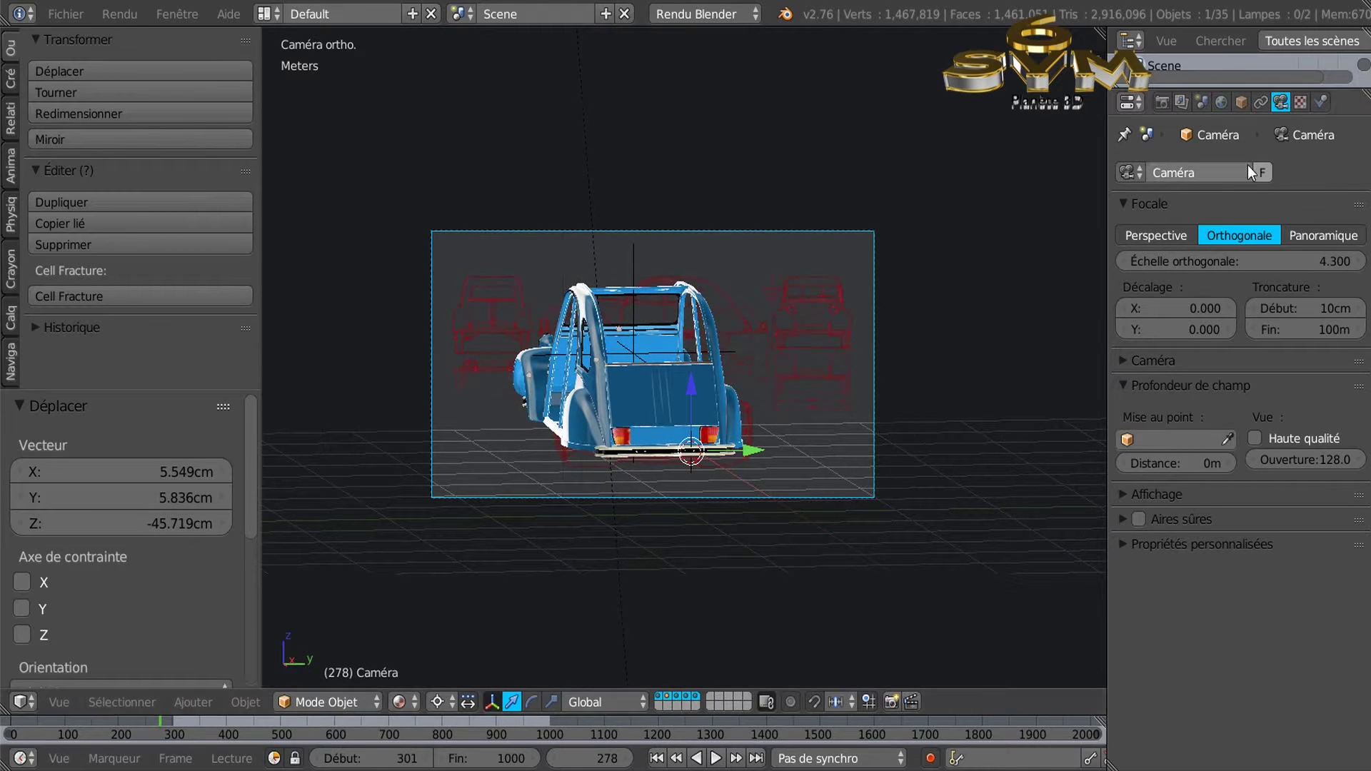
Set the camera's orthographic scale to 3.100 and leave the camera view
left_click(1346, 263)
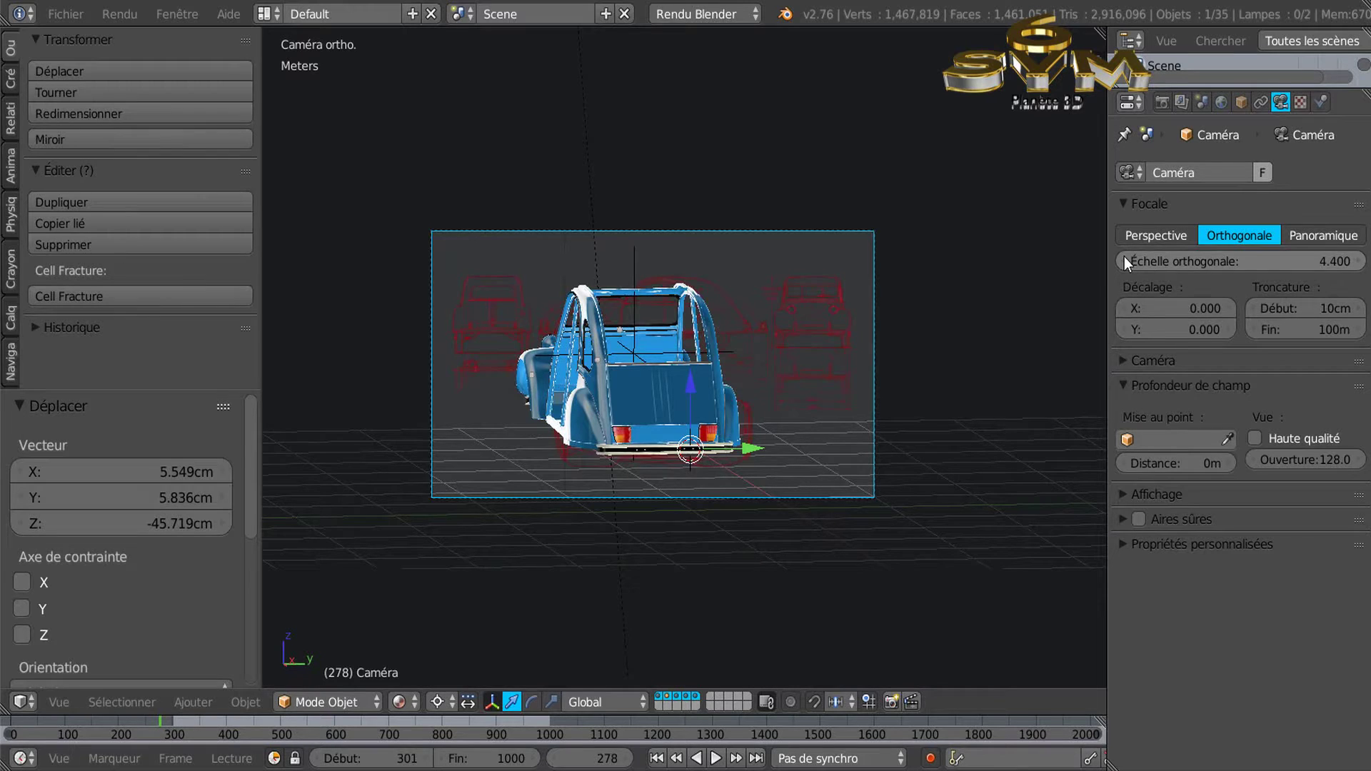
left_click_drag(1125, 263, 1004, 384)
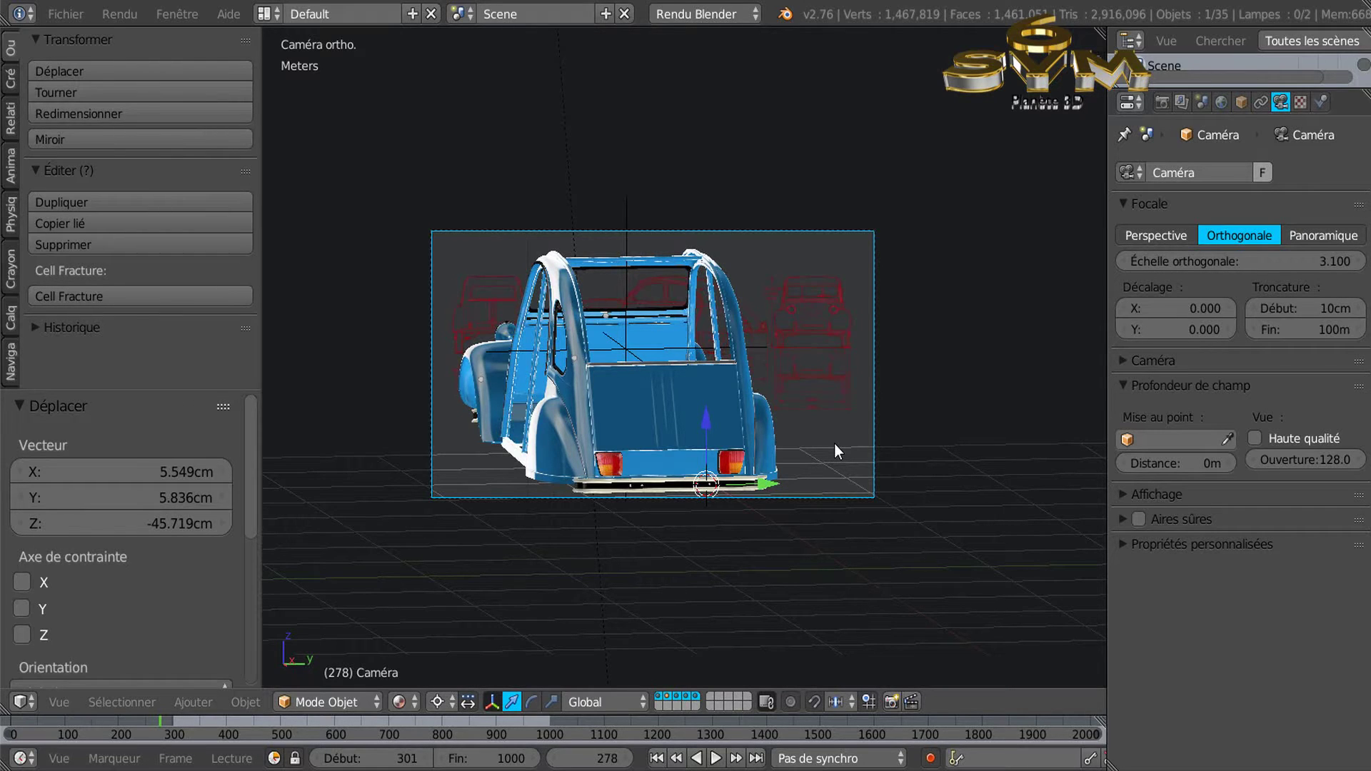
key("KP_0")
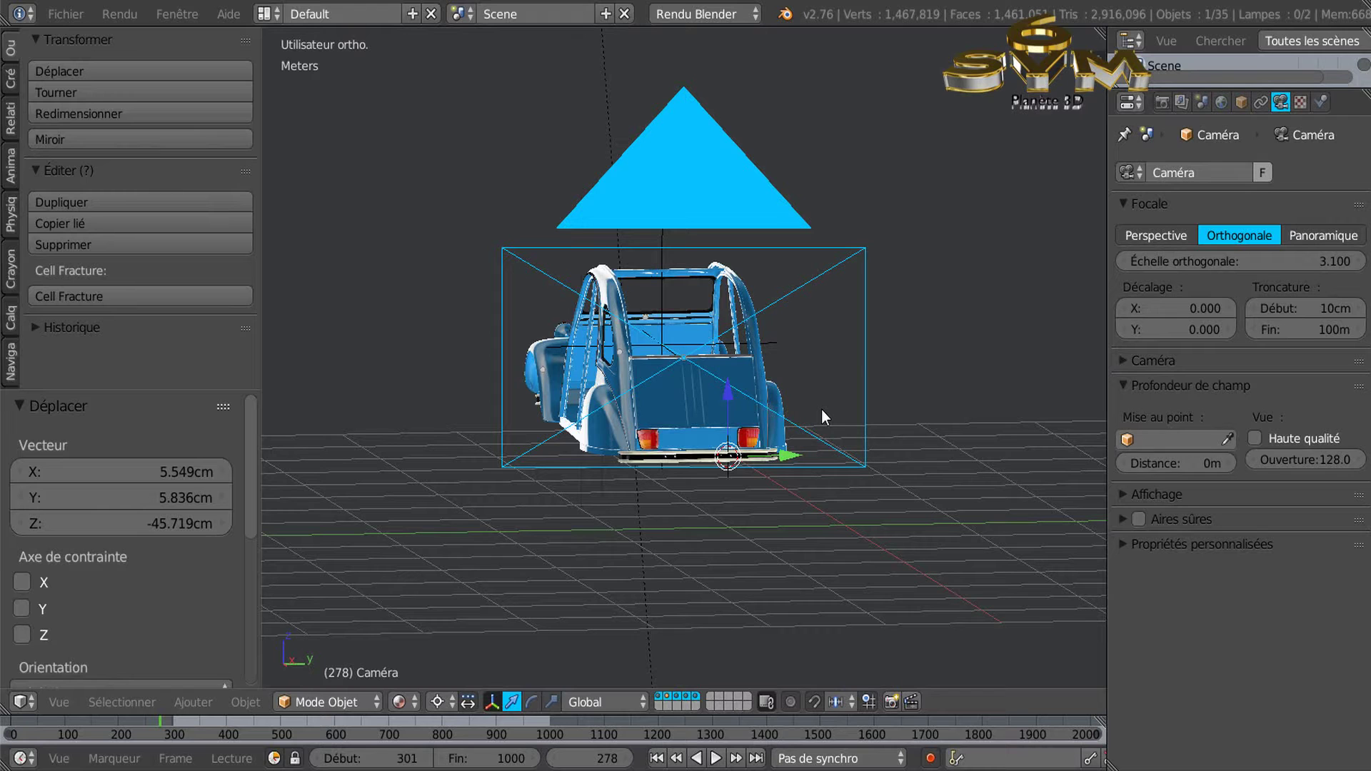
Realign the camera to a lower, more level view of the car's rear and move it down about 12 cm
right_click(799, 393)
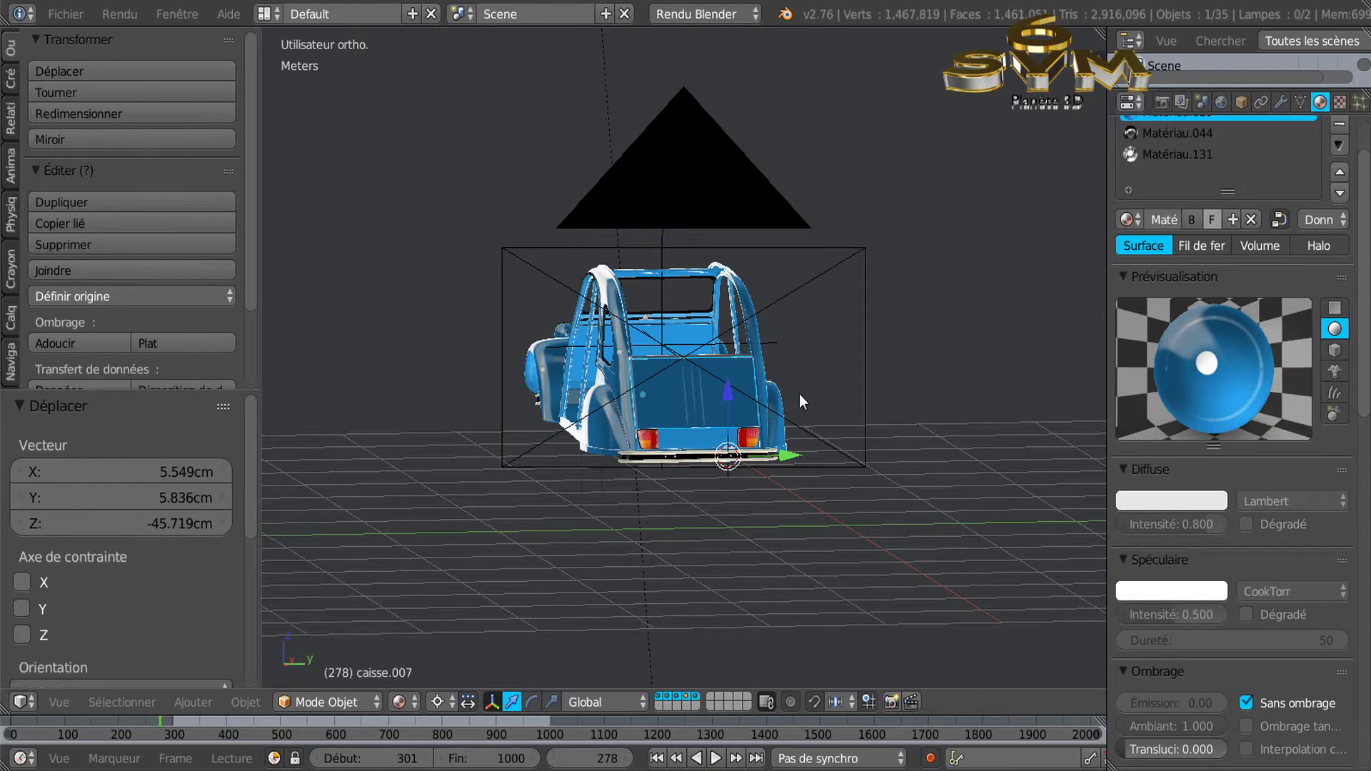
middle_click_drag(803, 396, 795, 386)
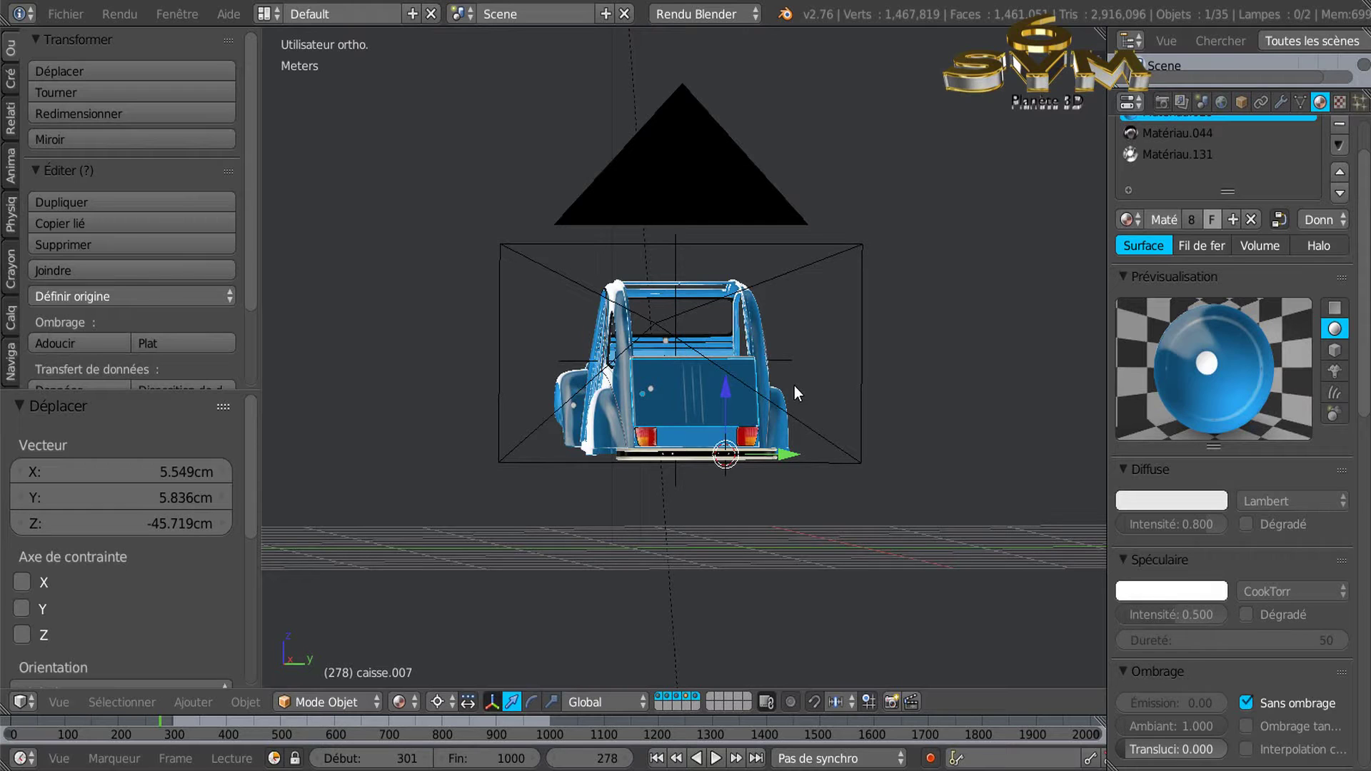
key("ctrl+alt+KP_0")
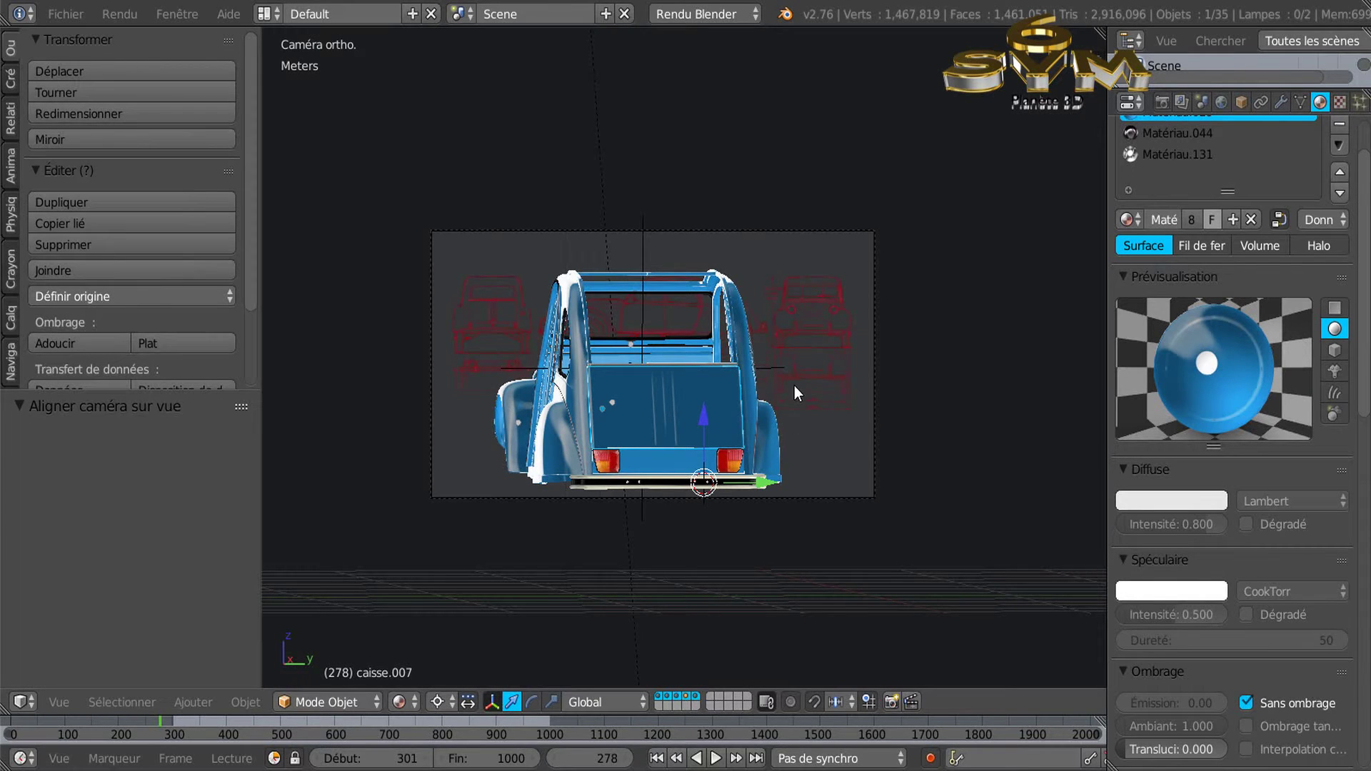
right_click(876, 340)
key("g")
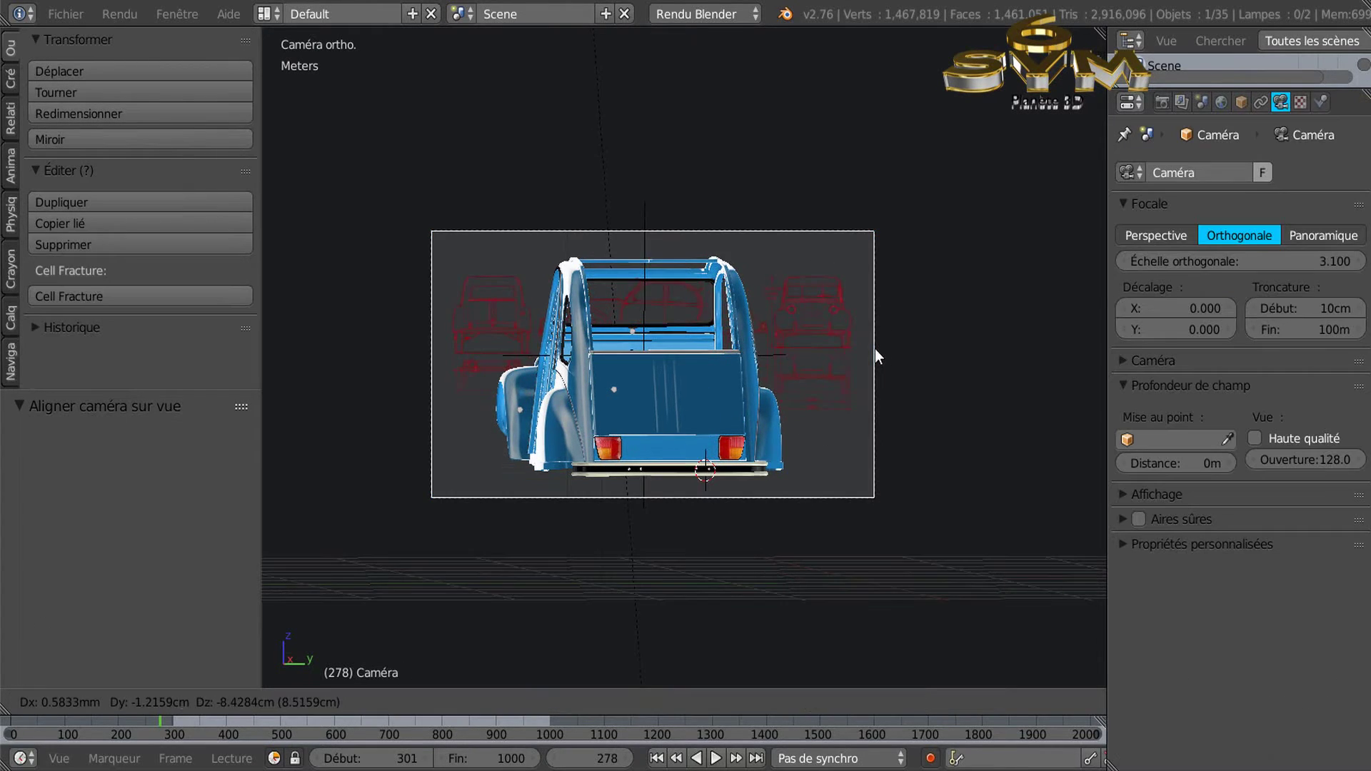
left_click(877, 355)
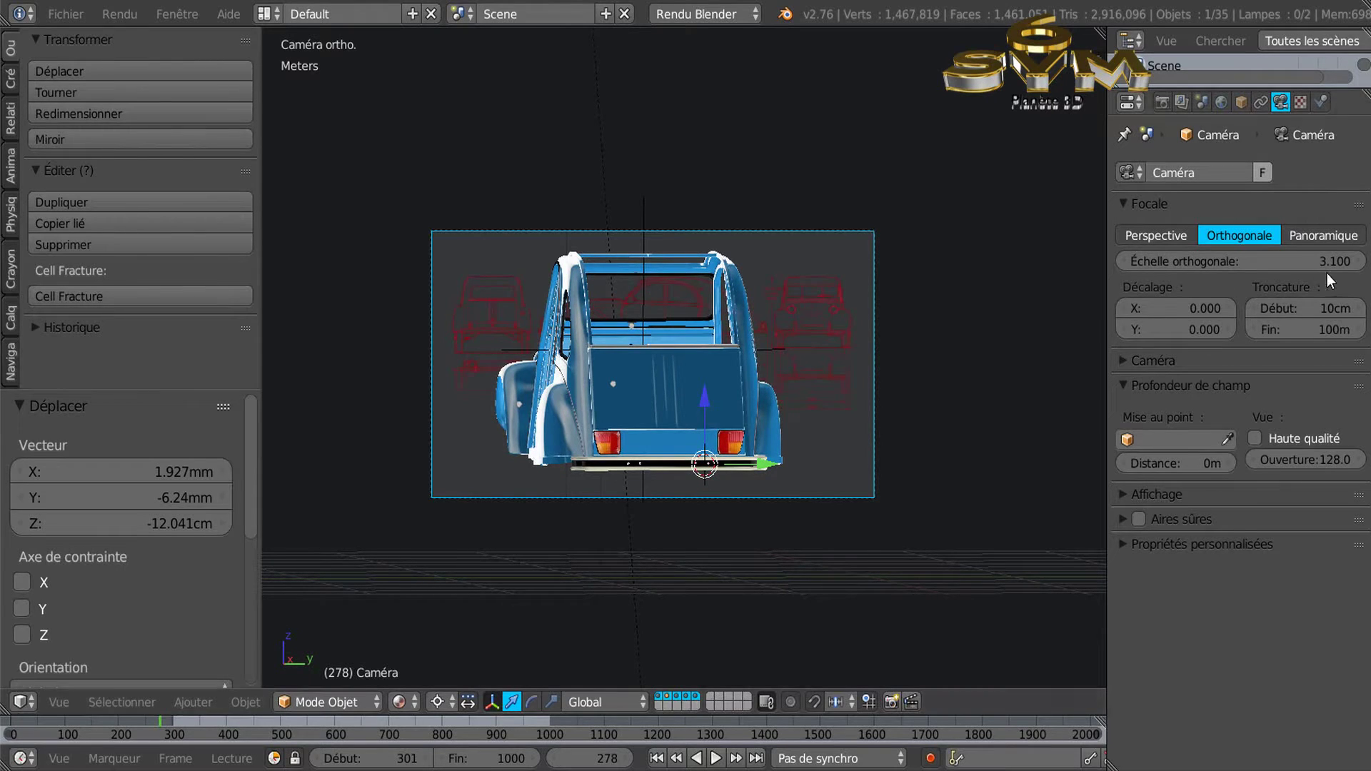
Set the camera's orthographic scale to 2.800 for a tighter framing of the car
left_click(1121, 260)
left_click(1122, 260)
left_click(1121, 260)
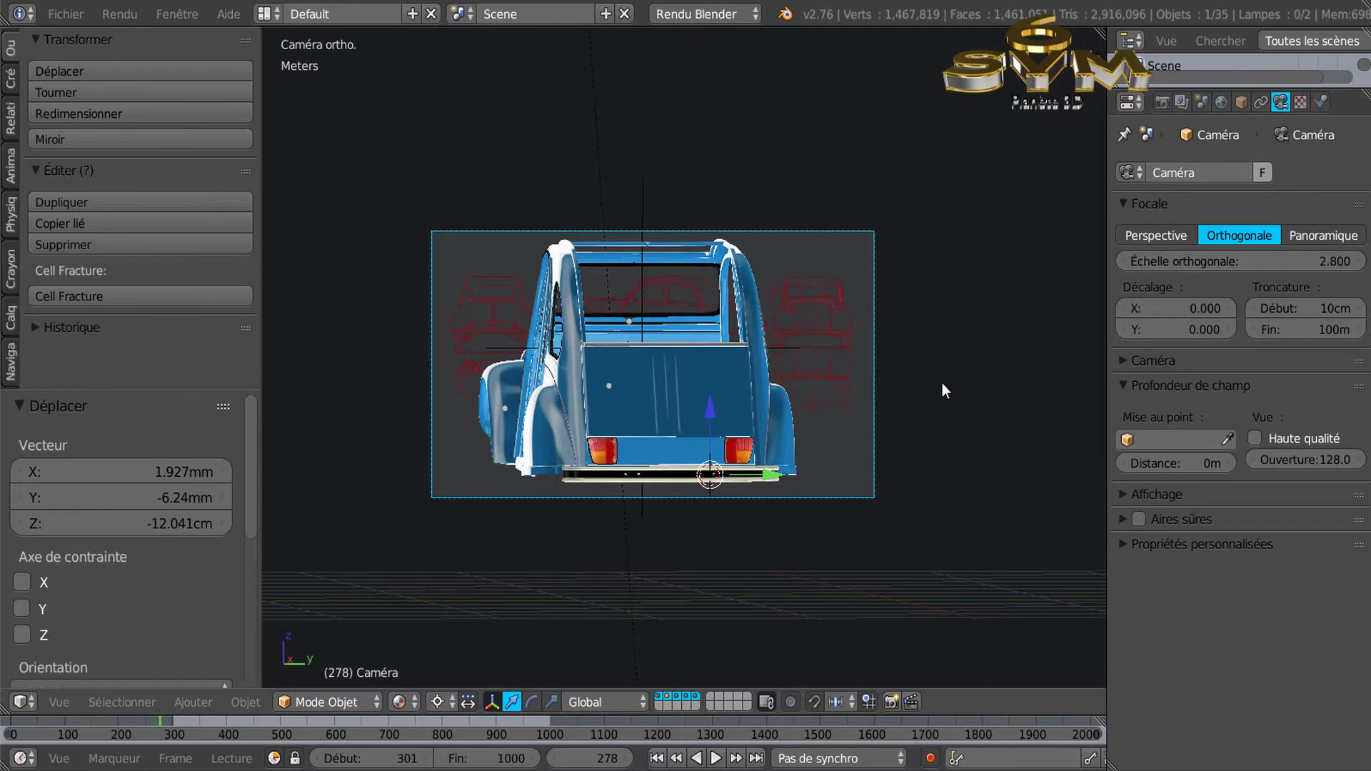
Render the rear camera view, examine the bumper and its bolts in the image, and return to the 3D view
key("F12")
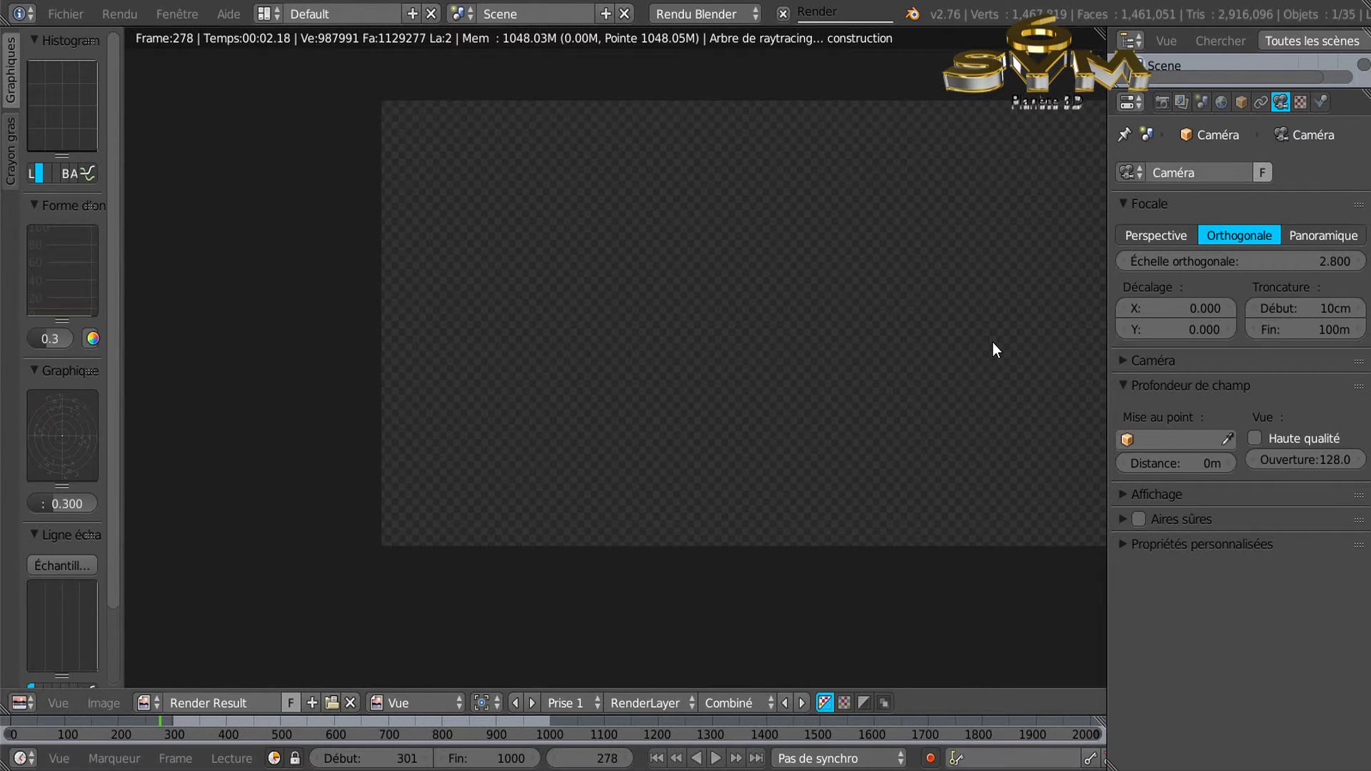
middle_click_drag(981, 388, 1024, 381)
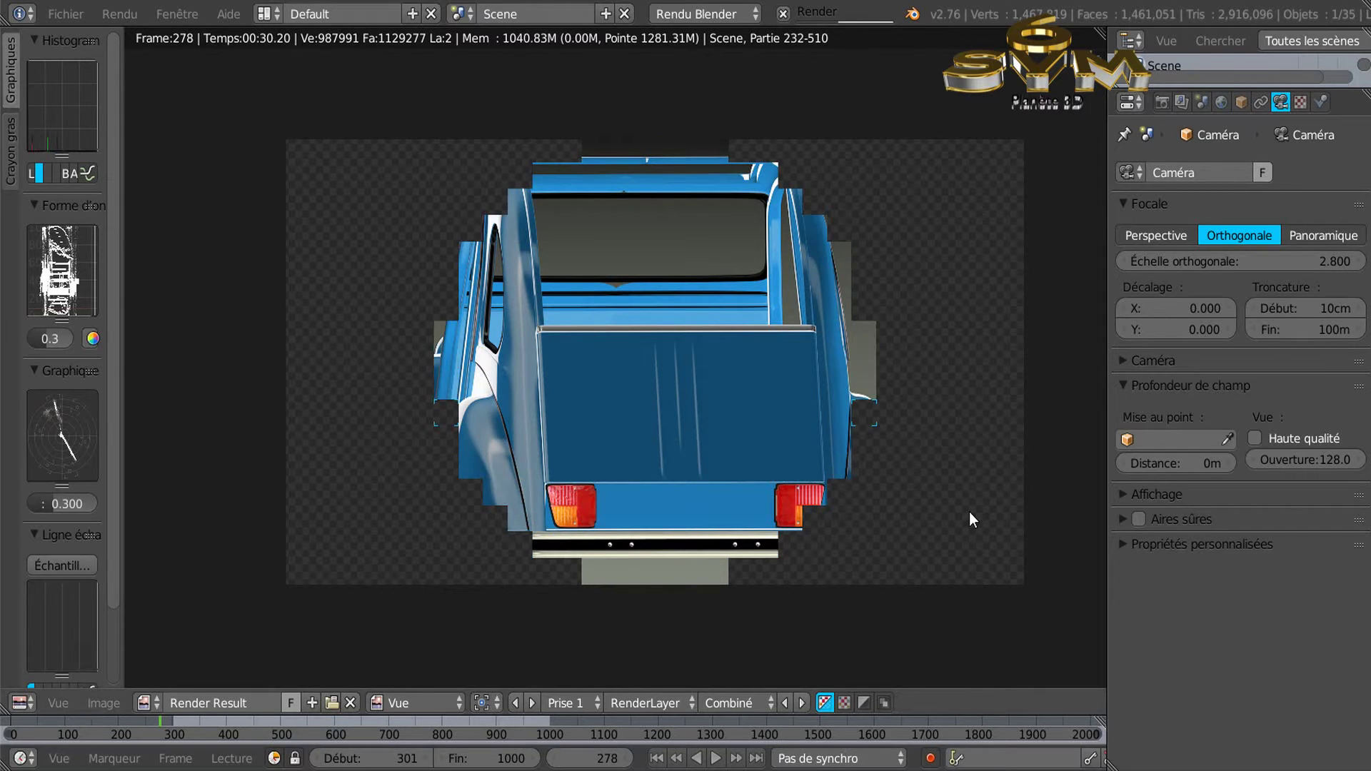
scroll(970, 512, "up", 1)
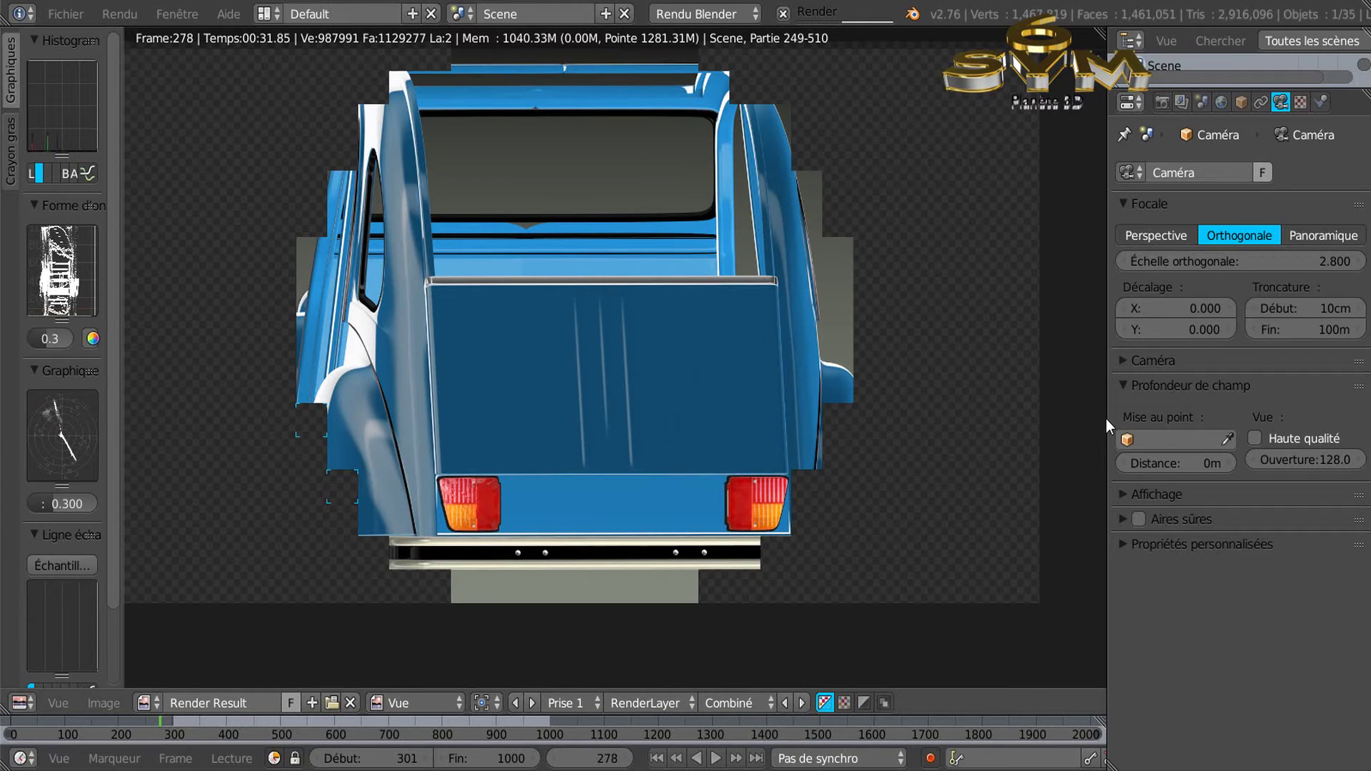
left_click_drag(1107, 419, 1203, 417)
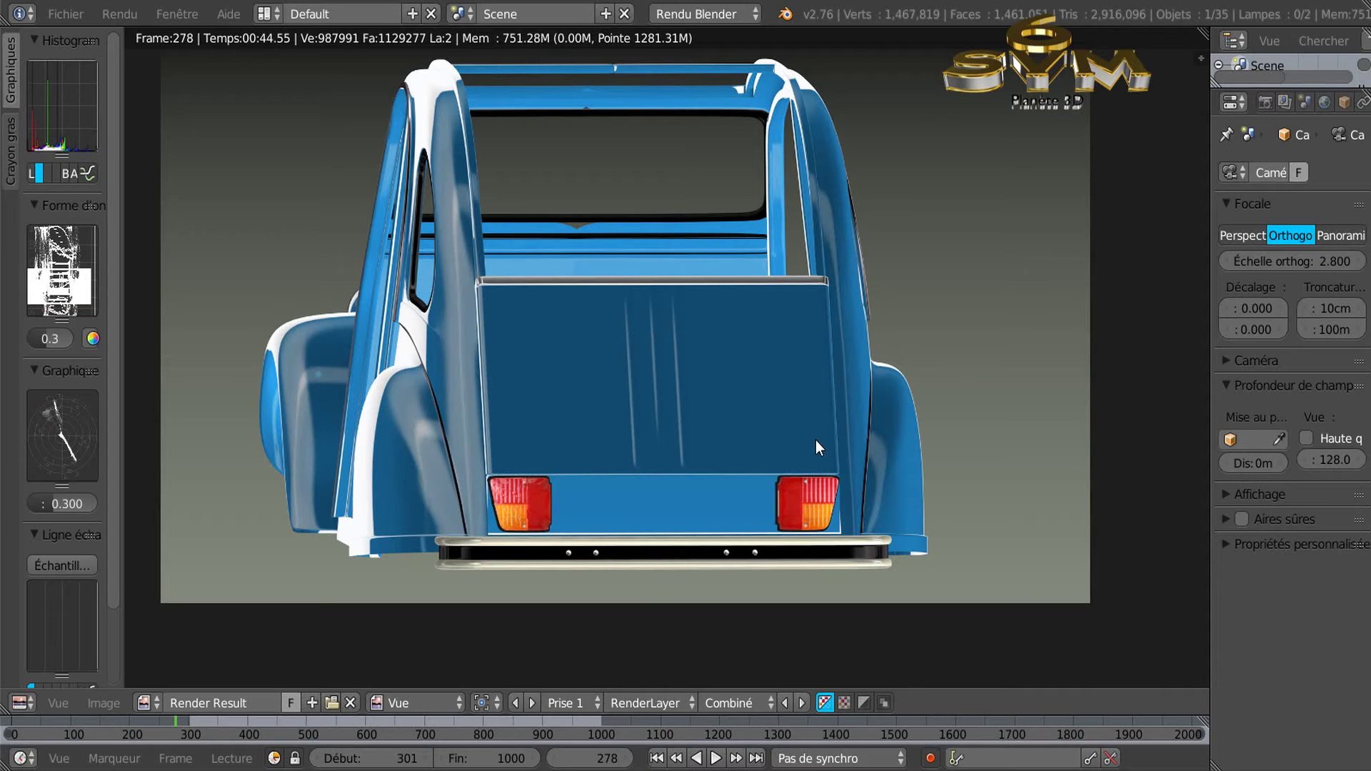
key("Escape")
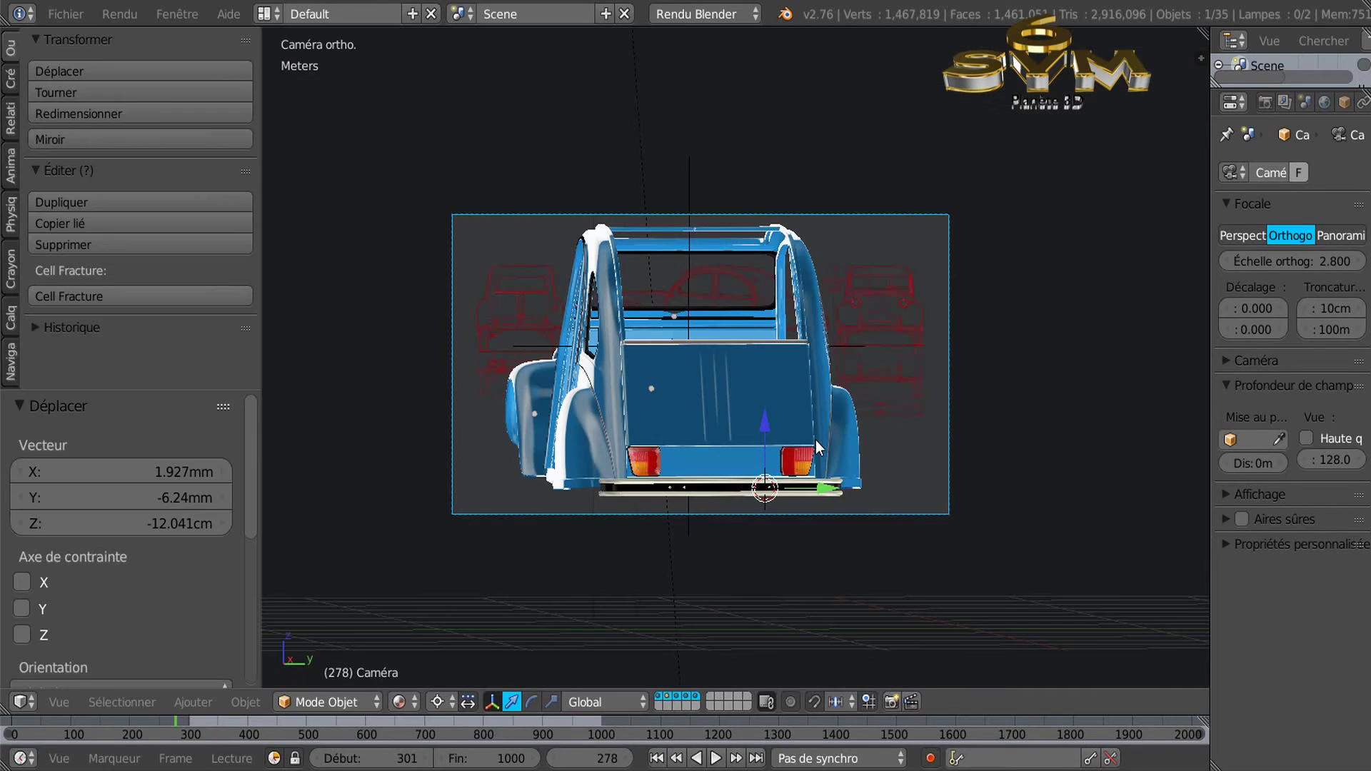
Select the car body and switch to solid shading for a close view of the rear side window
middle_click_drag(725, 427, 717, 398)
scroll(761, 380, "up", 6)
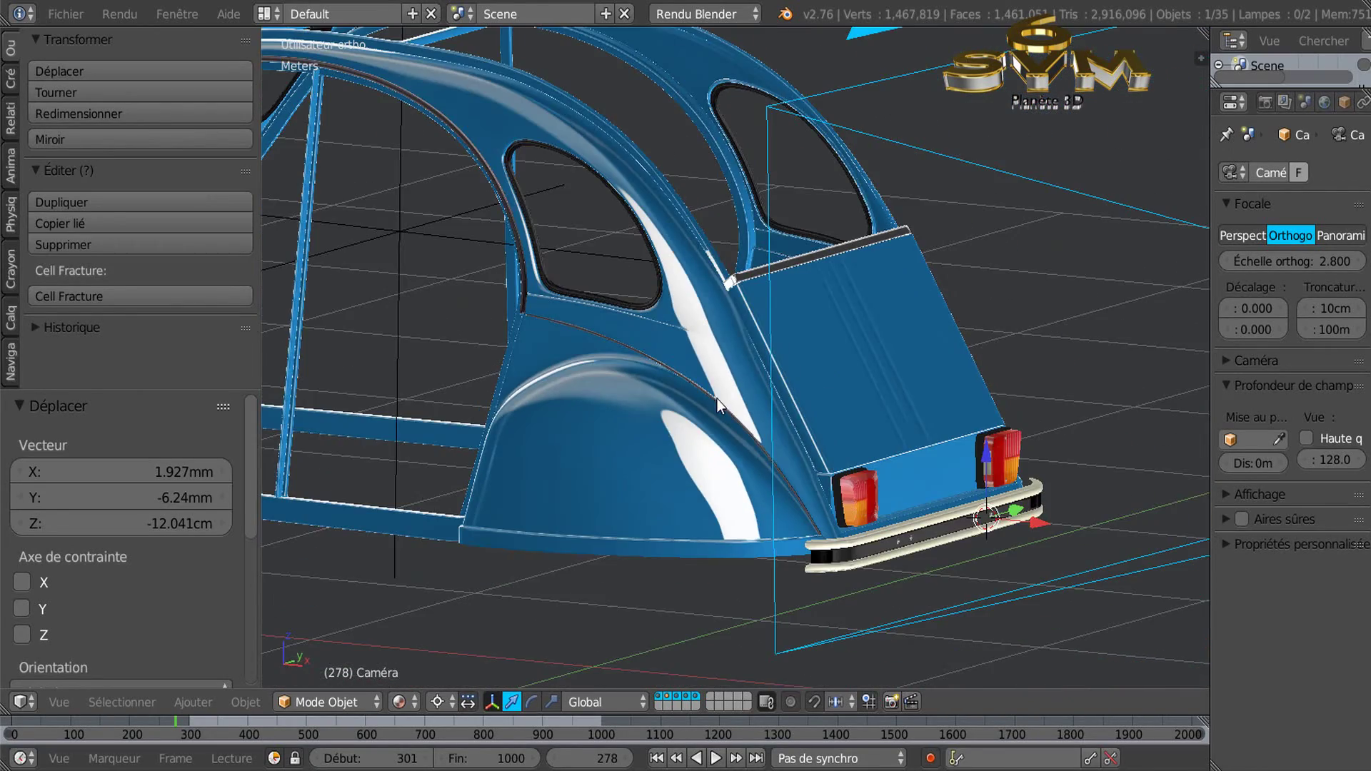
right_click(615, 316)
middle_click_drag(660, 333, 756, 456)
scroll(719, 409, "up", 5)
scroll(756, 456, "up", 4)
middle_click_drag(642, 307, 701, 427)
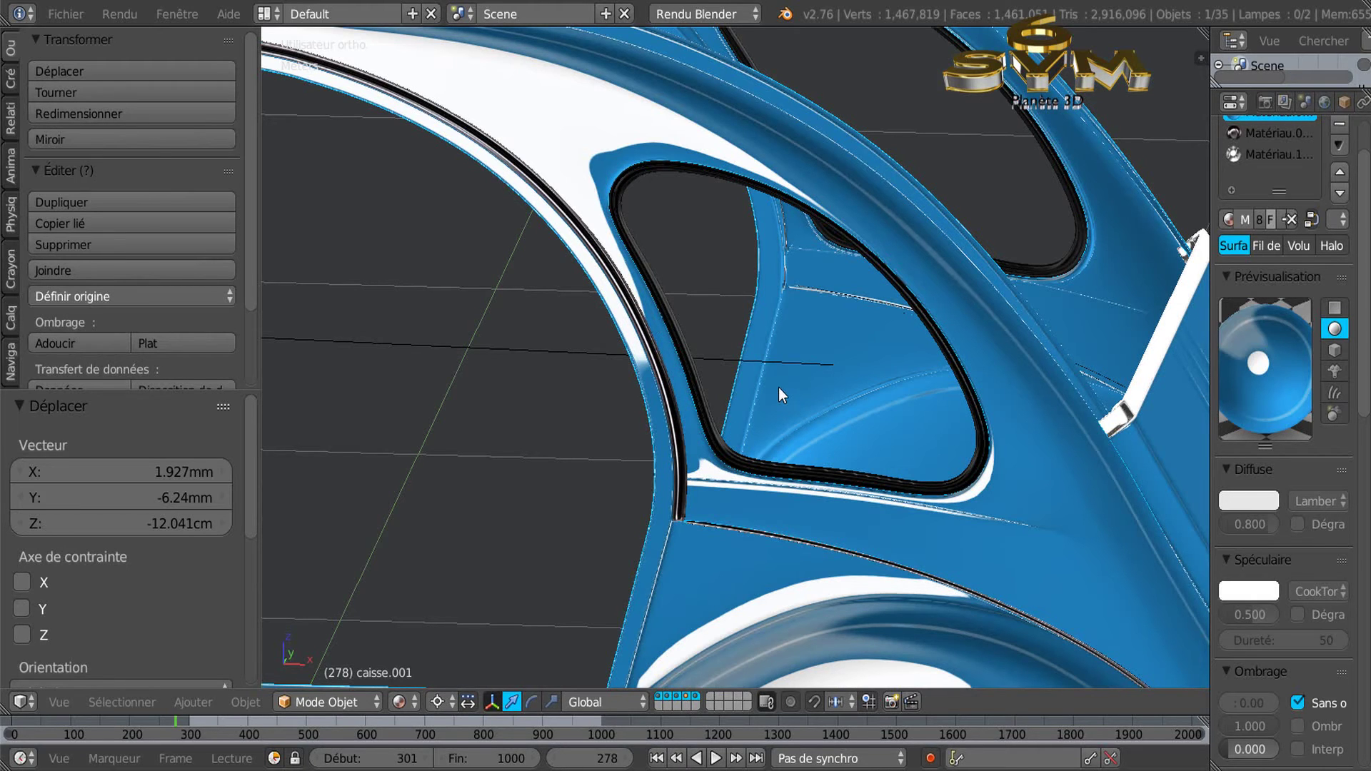
key("z")
key("z")
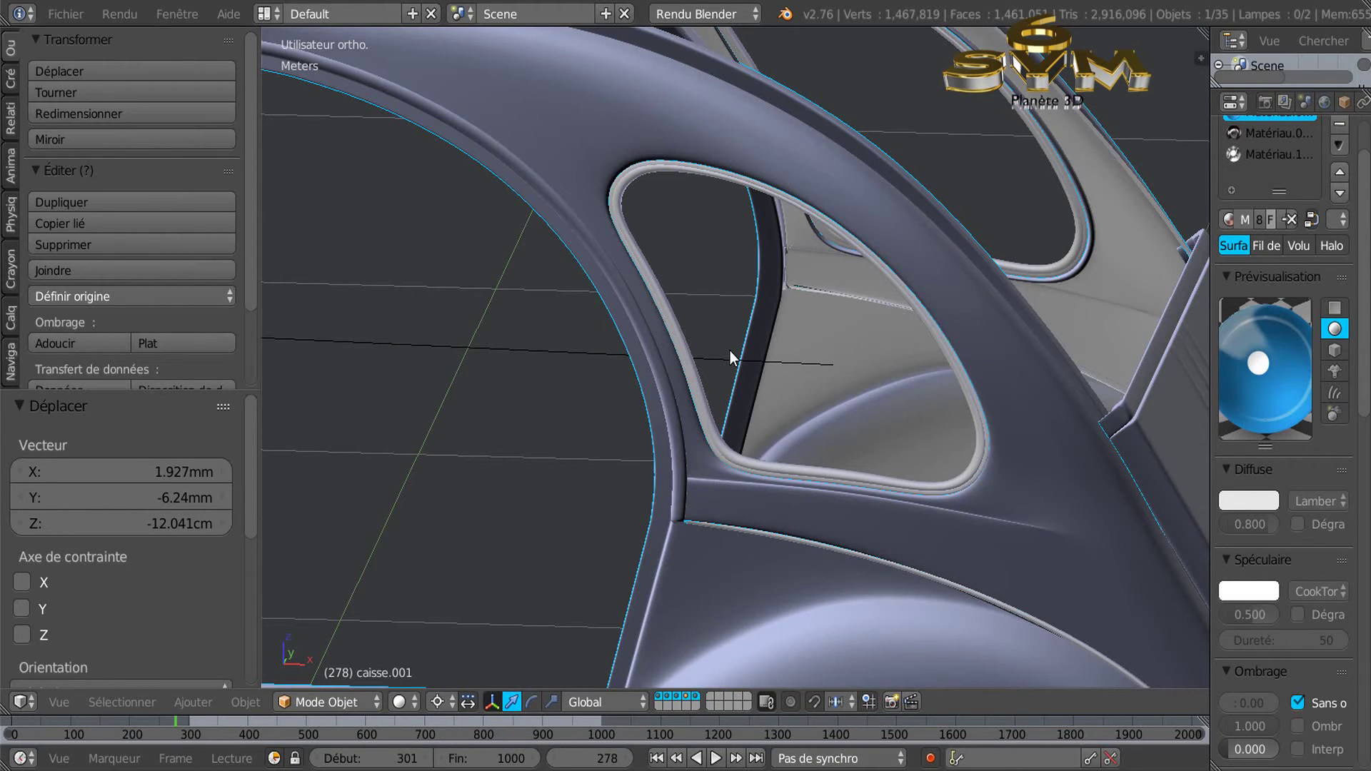
Examine the body's vertices between the door arch and rear side window in Edit Mode wireframe, and return to solid Object Mode
key("Tab")
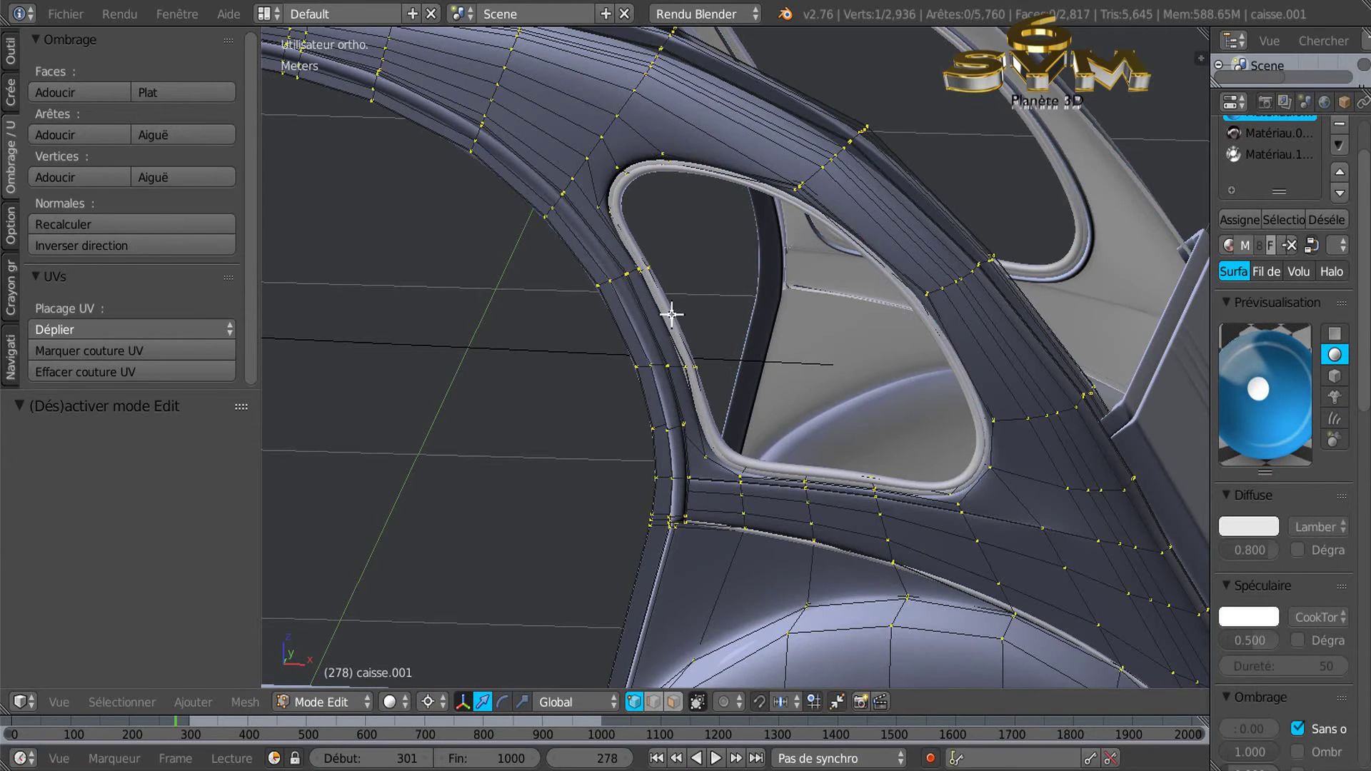
scroll(671, 315, "up", 4)
scroll(612, 251, "down", 2)
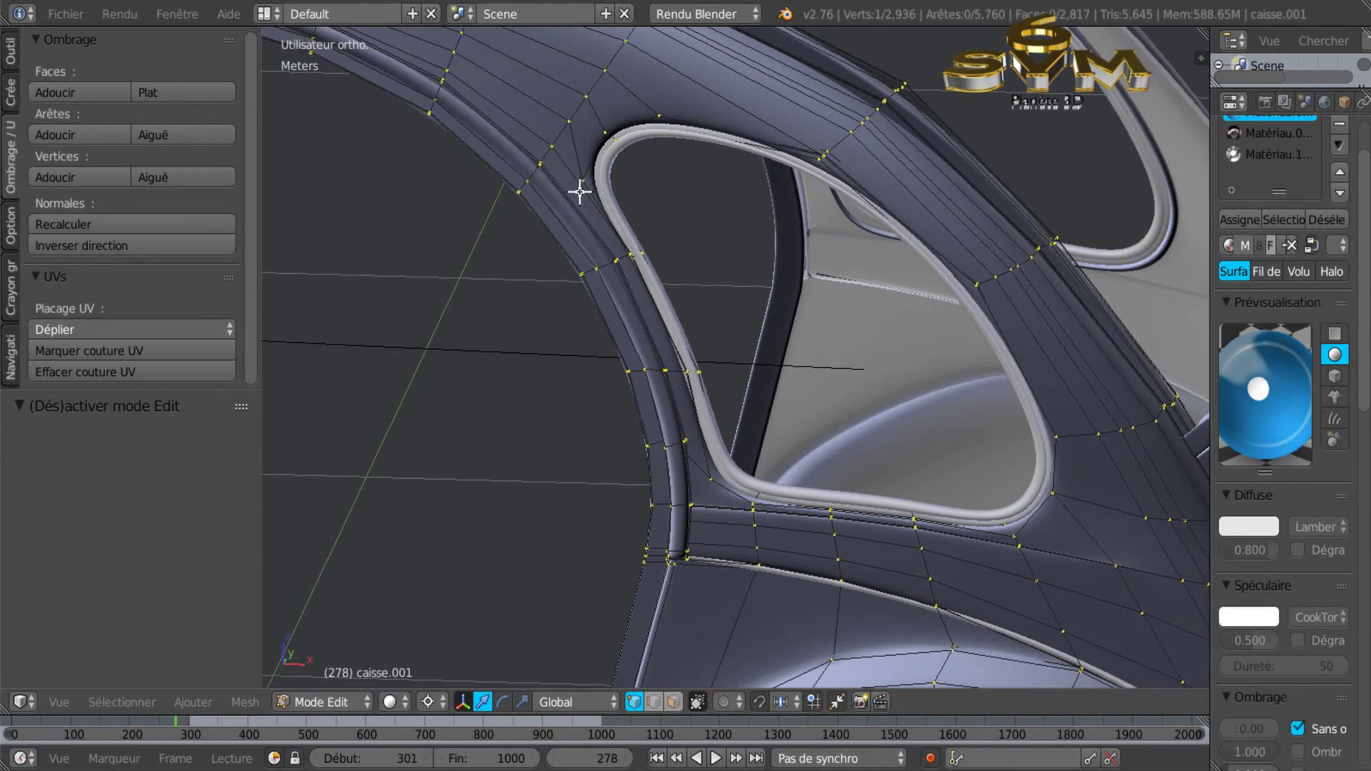
key("z")
scroll(627, 268, "up", 1)
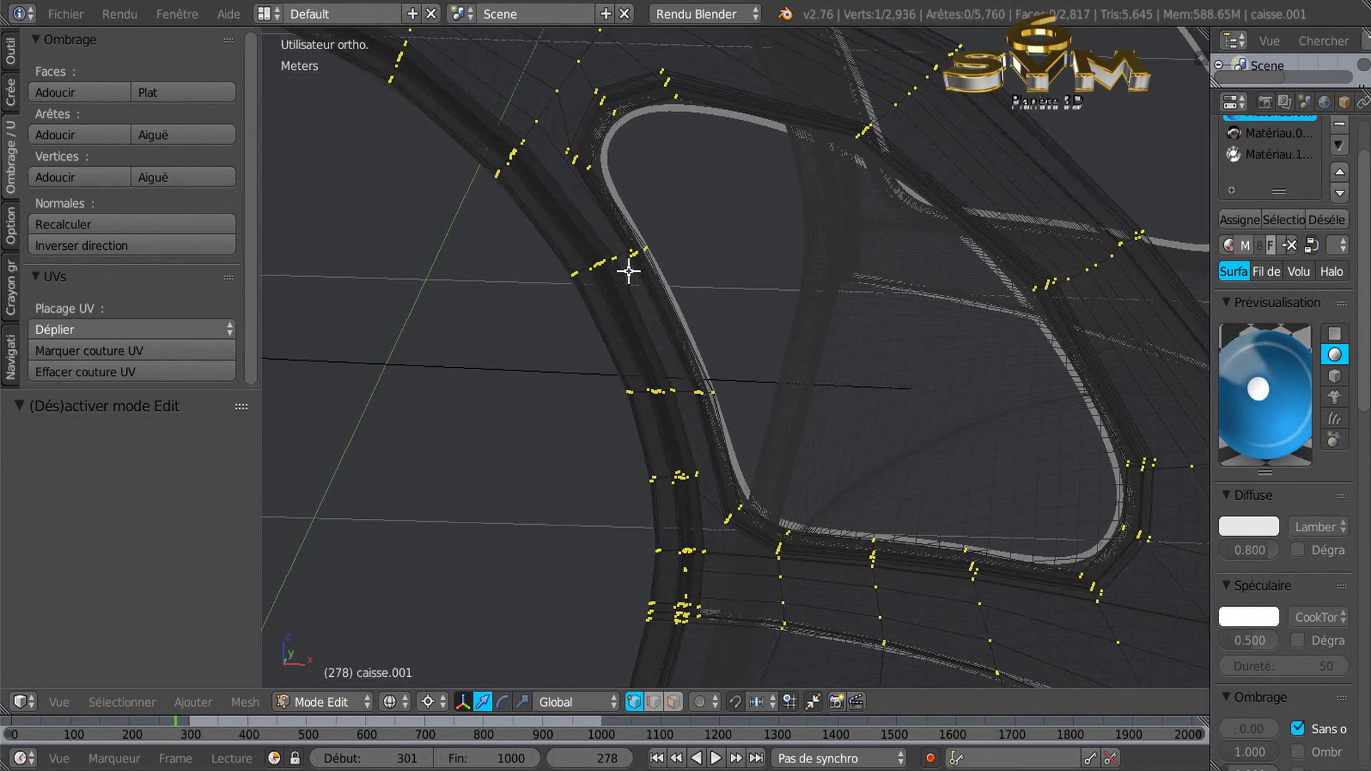
scroll(628, 271, "up", 5)
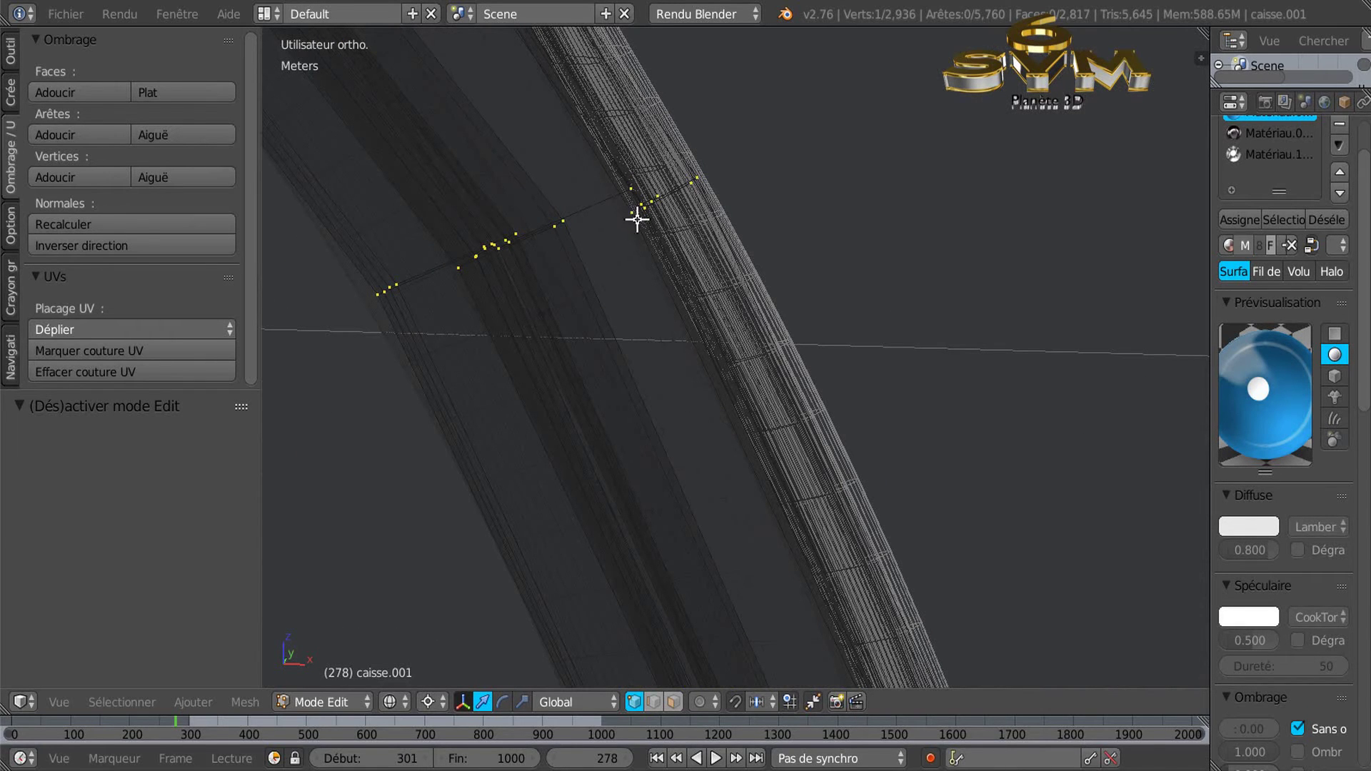
scroll(683, 196, "down", 5)
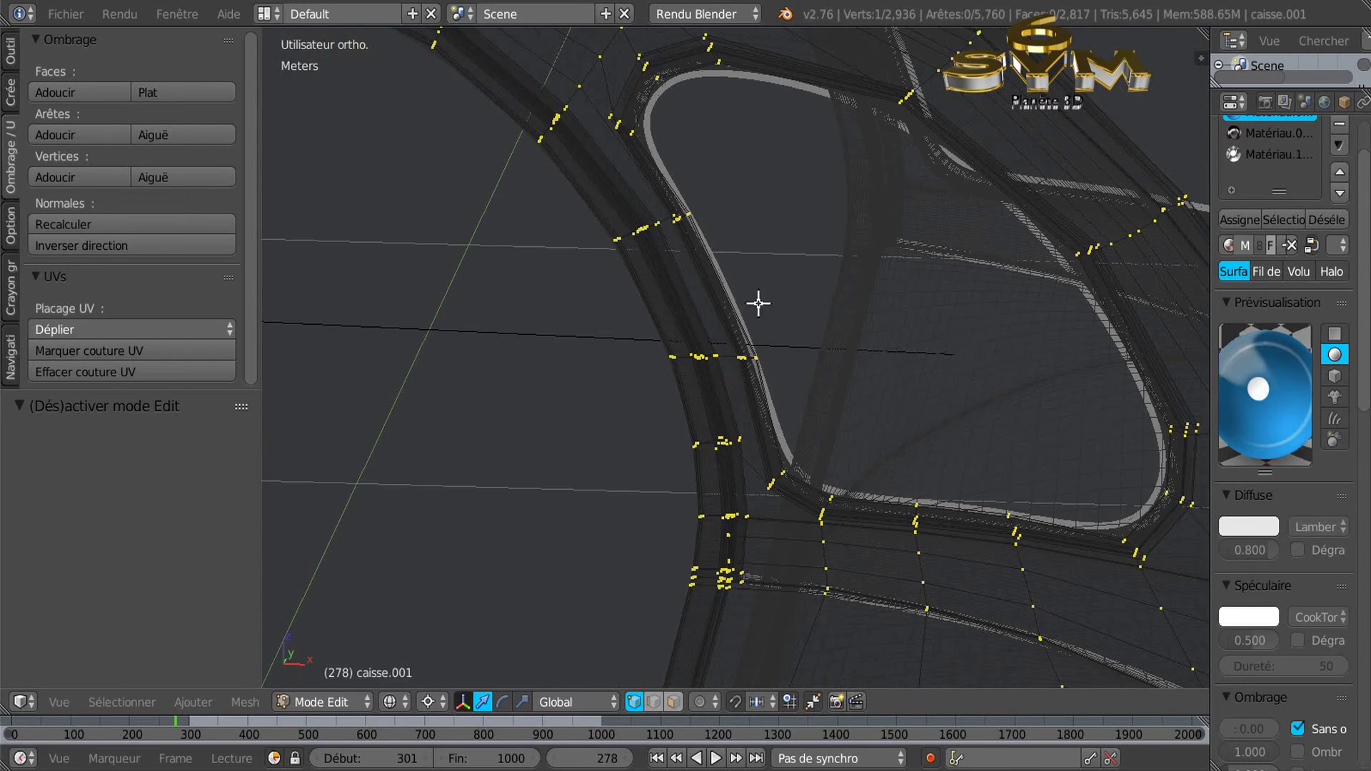
middle_click_drag(812, 301, 810, 351)
scroll(831, 296, "down", 3)
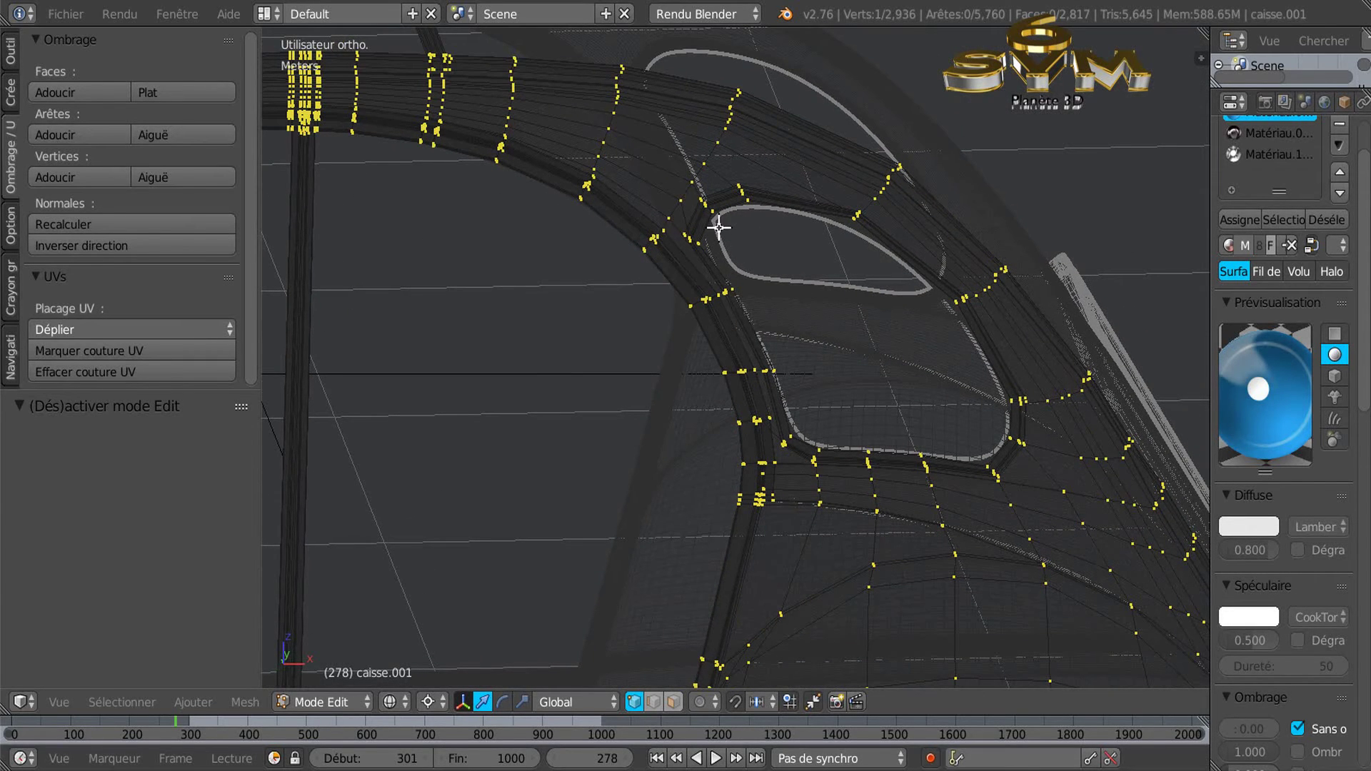
key("Tab")
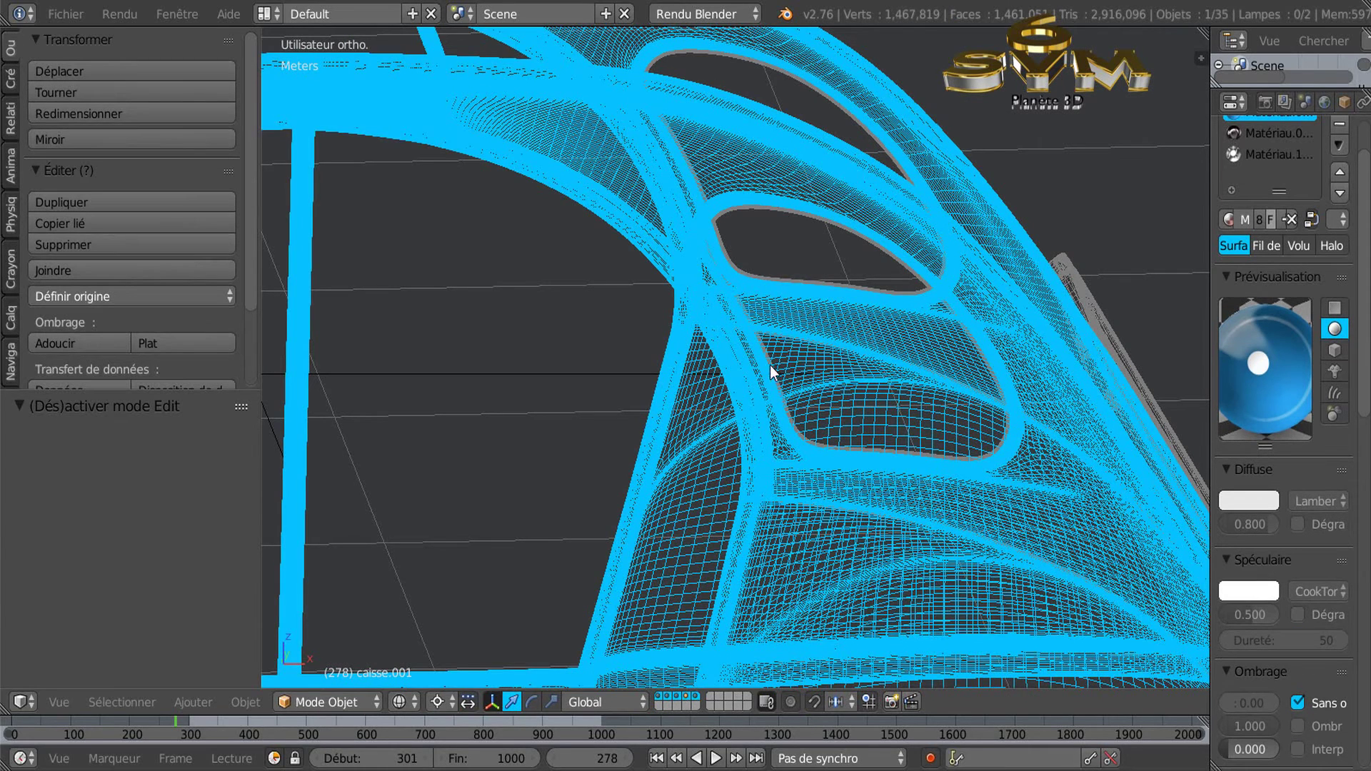
key("z")
Examine the rear side window's seal and the body surface around it, then the car's whole side
middle_click_drag(744, 370, 718, 382)
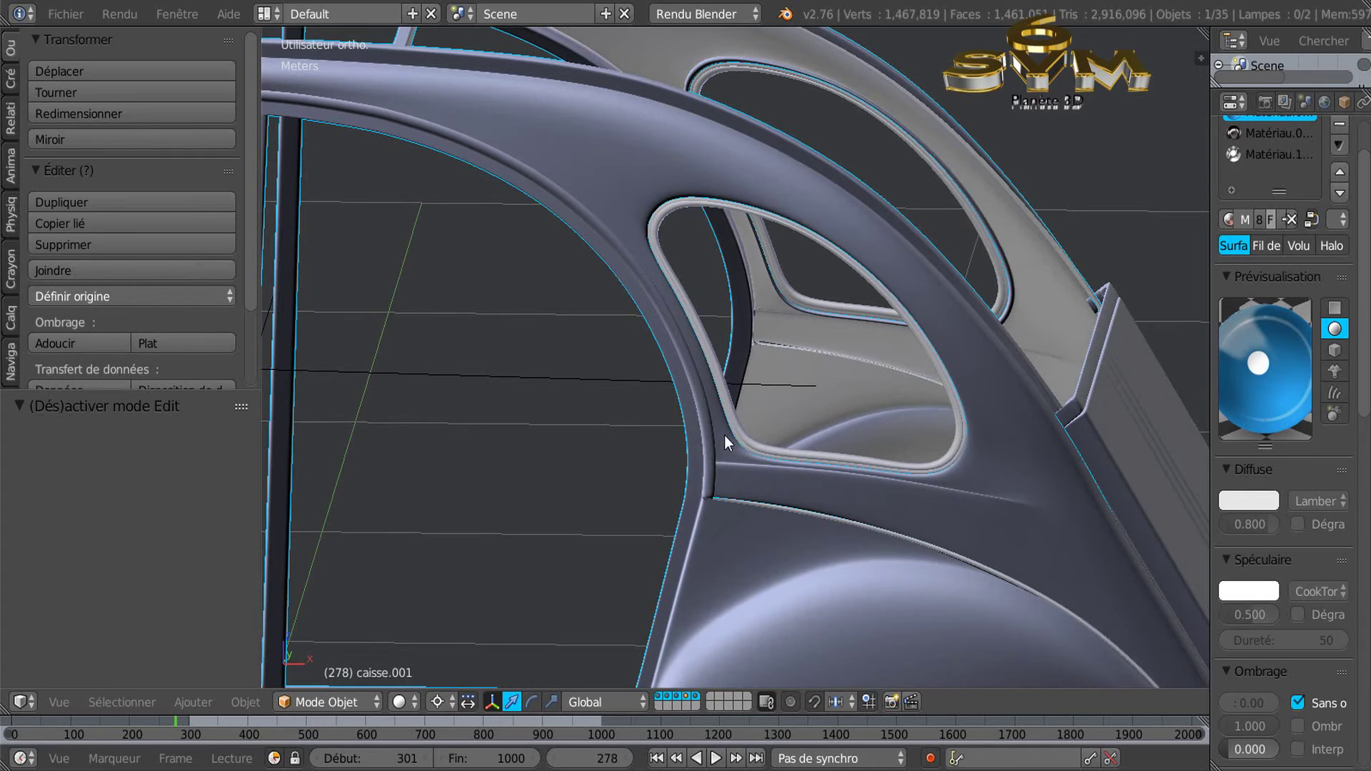
middle_click_drag(653, 217, 650, 288)
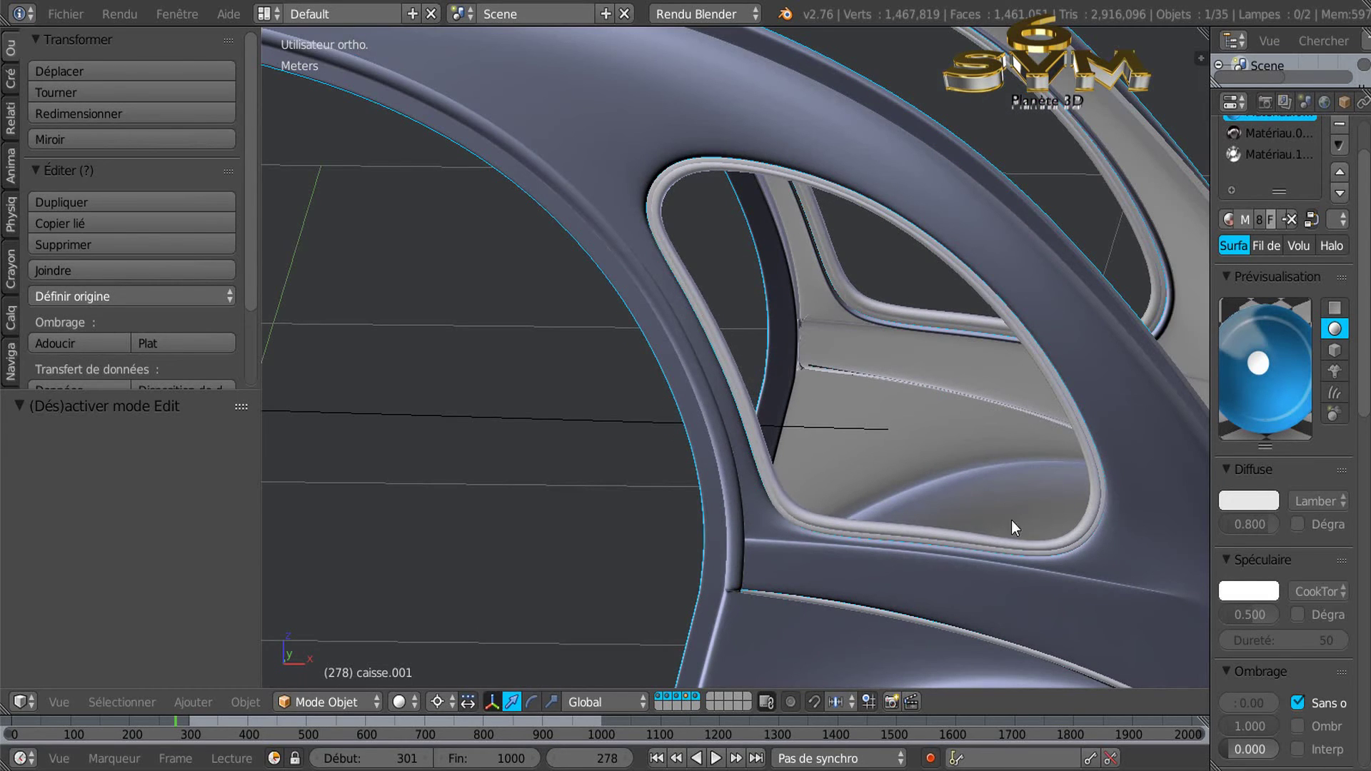
scroll(1011, 520, "down", 4)
scroll(958, 472, "up", 1)
middle_click_drag(978, 466, 737, 496, "shift")
scroll(837, 485, "down", 1)
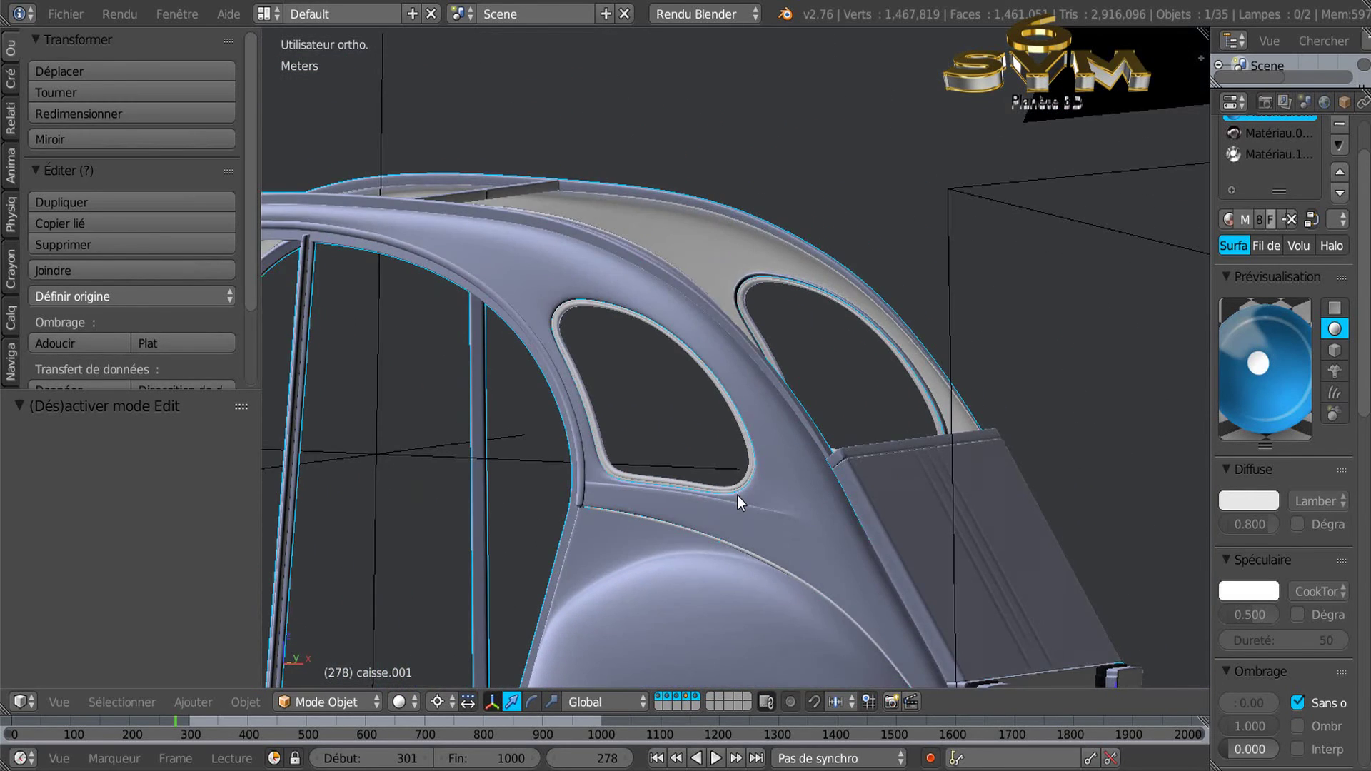
scroll(737, 495, "down", 6)
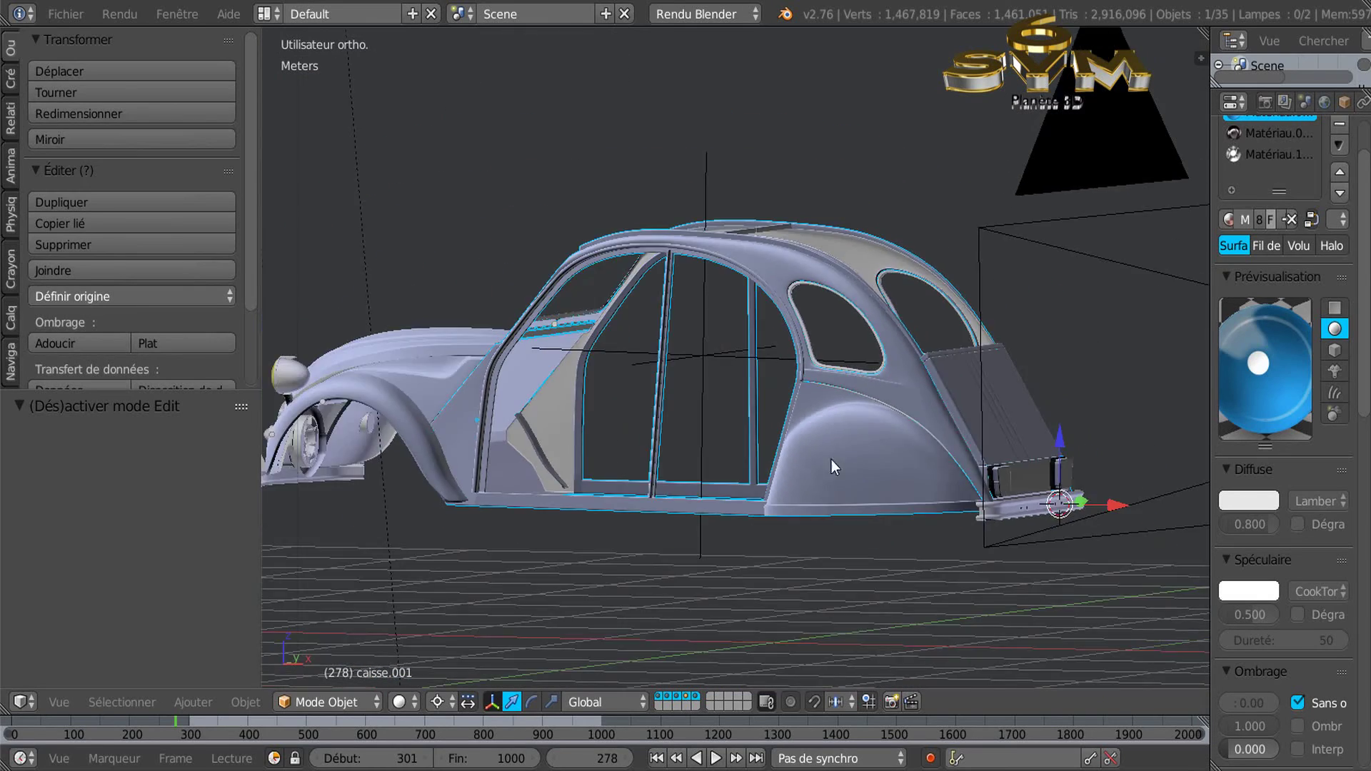
Examine the rear fender, door arch and side window contour from the rear three-quarter and side angles
middle_click_drag(832, 460, 783, 469)
scroll(783, 468, "up", 1)
scroll(787, 457, "up", 5)
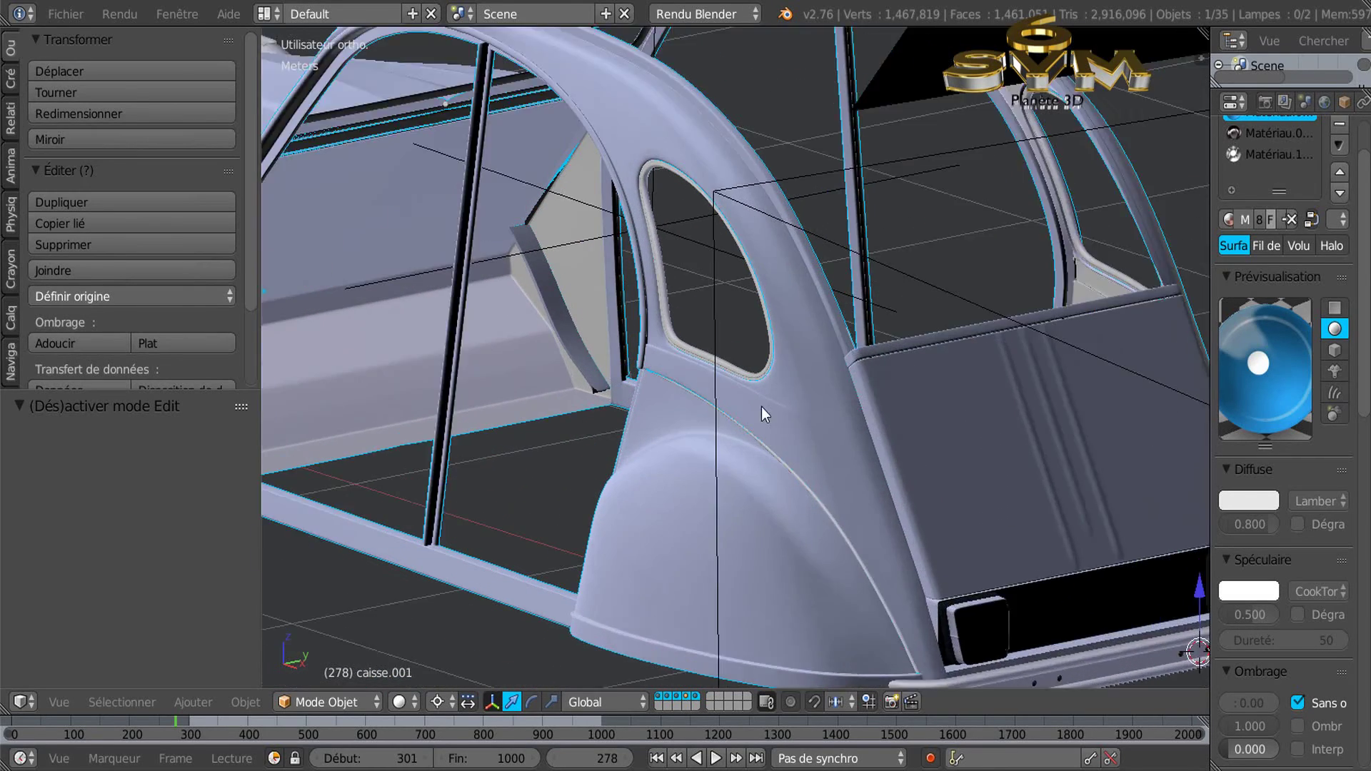
scroll(762, 406, "up", 2)
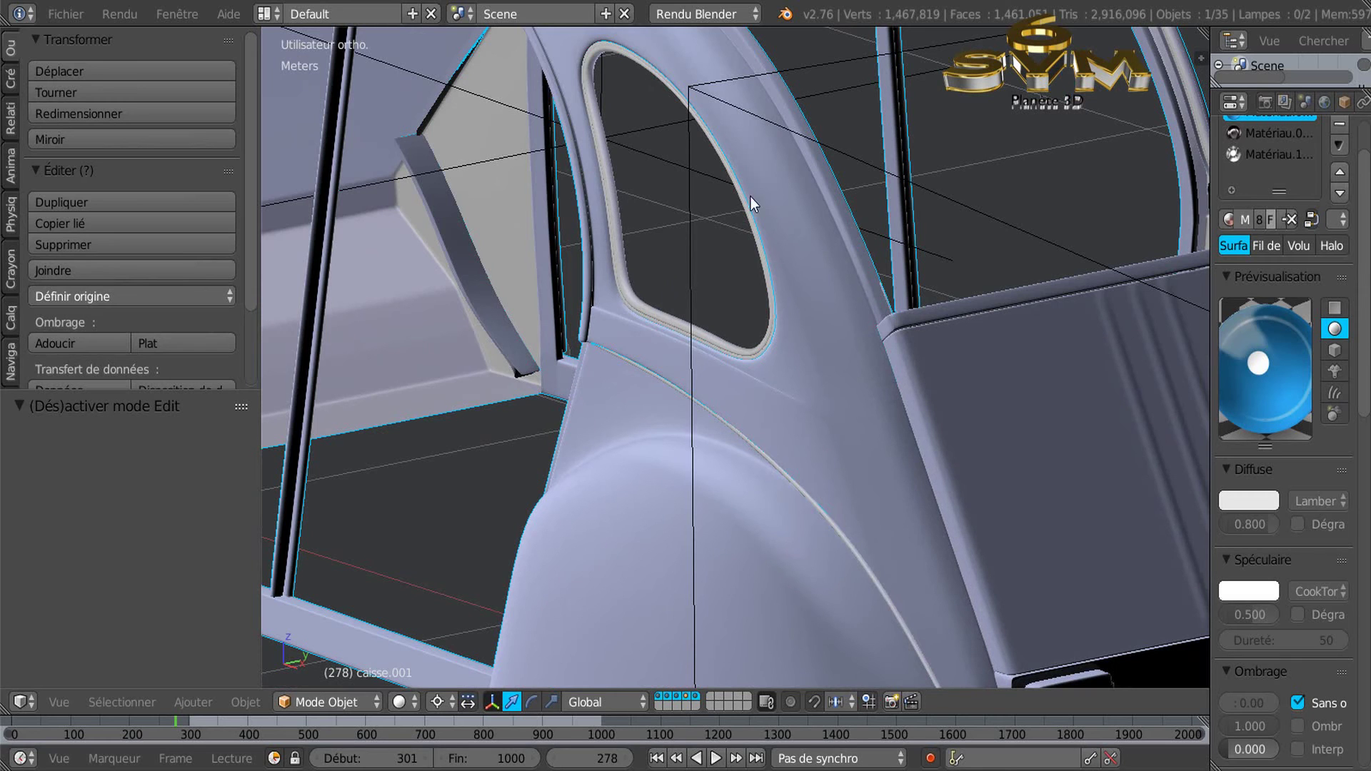
scroll(783, 236, "down", 3)
middle_click_drag(753, 309, 689, 328)
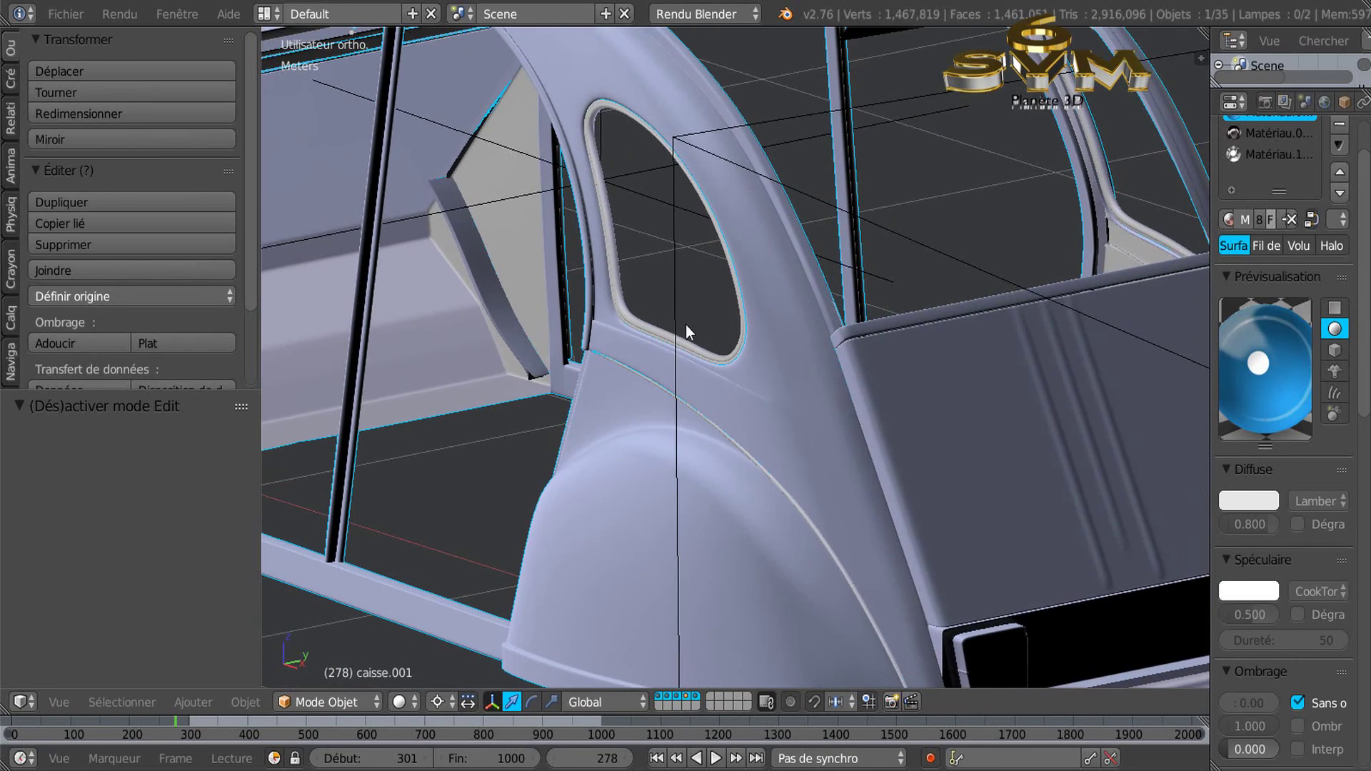
scroll(764, 314, "up", 4)
scroll(740, 327, "down", 2)
scroll(682, 285, "up", 2)
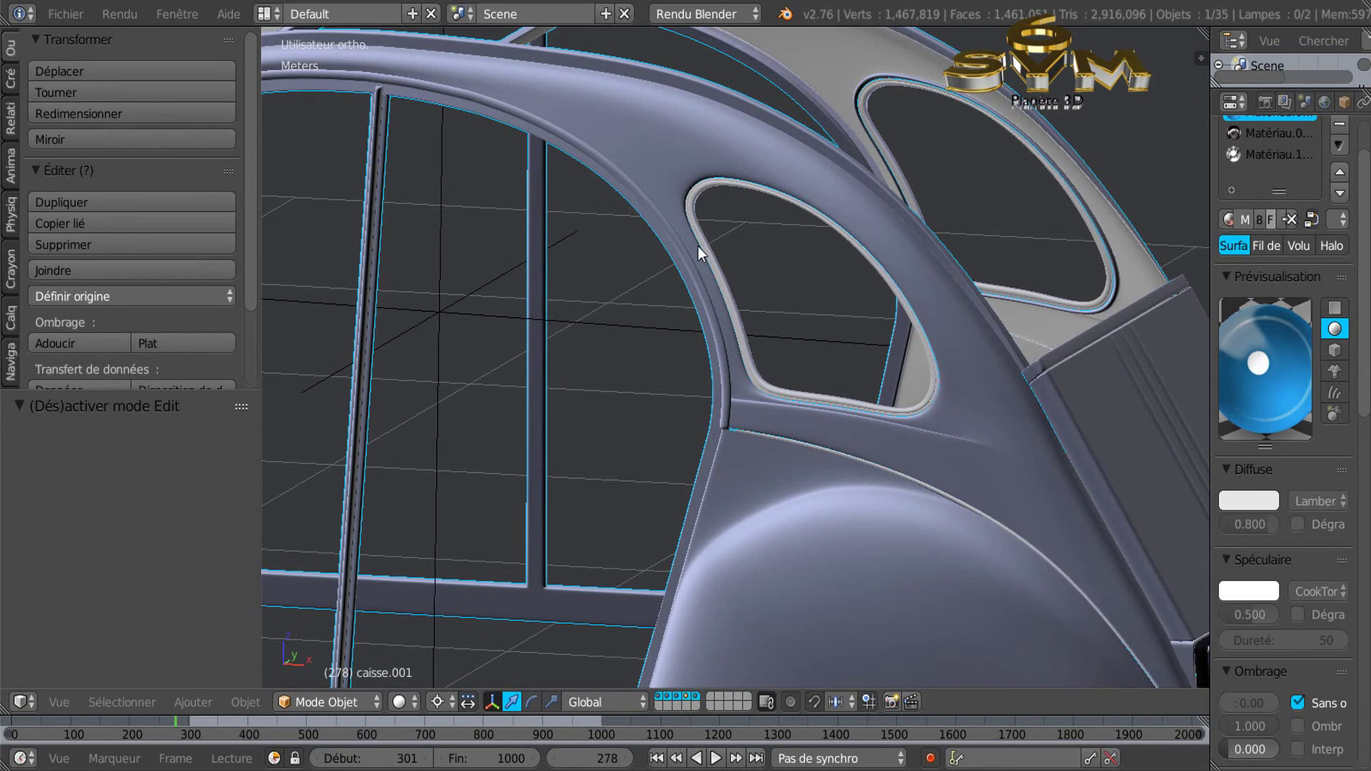
scroll(689, 247, "up", 2)
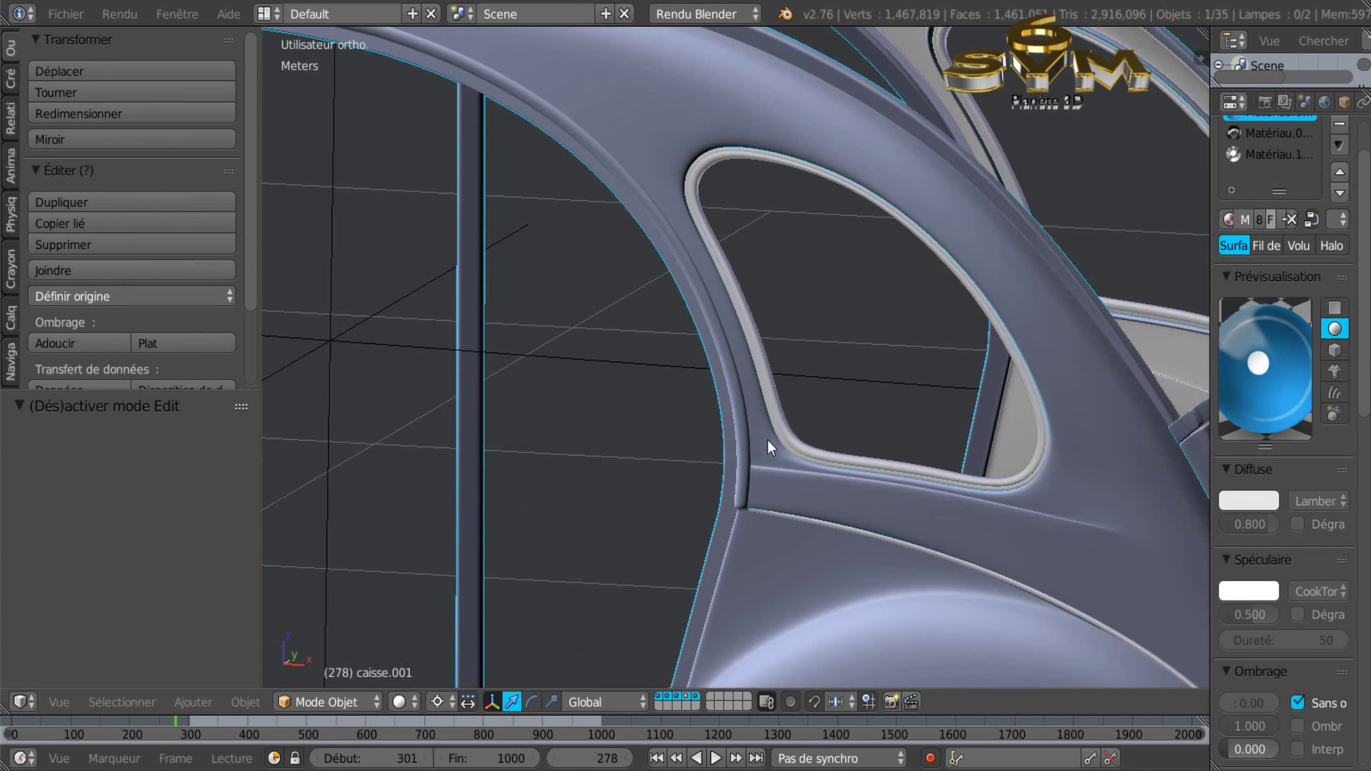
scroll(686, 236, "down", 6)
middle_click_drag(884, 330, 827, 385)
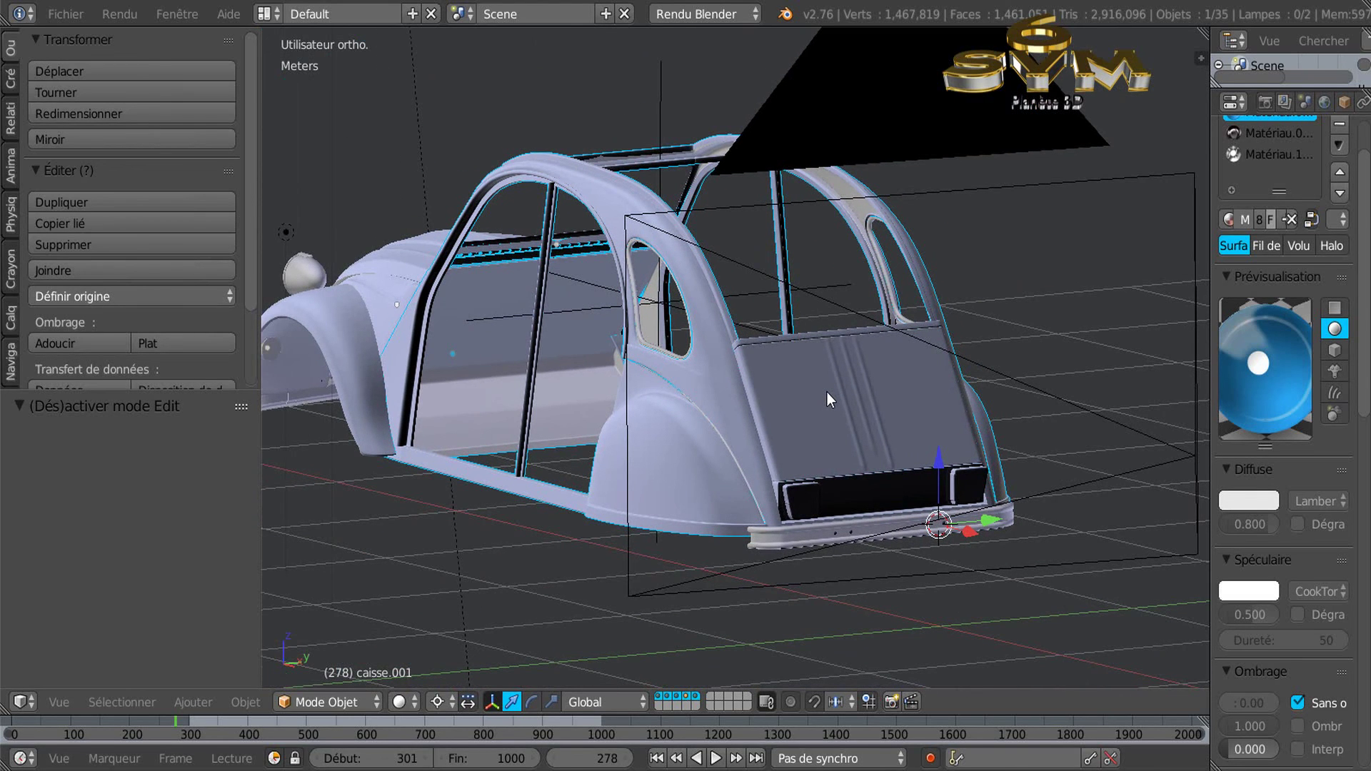